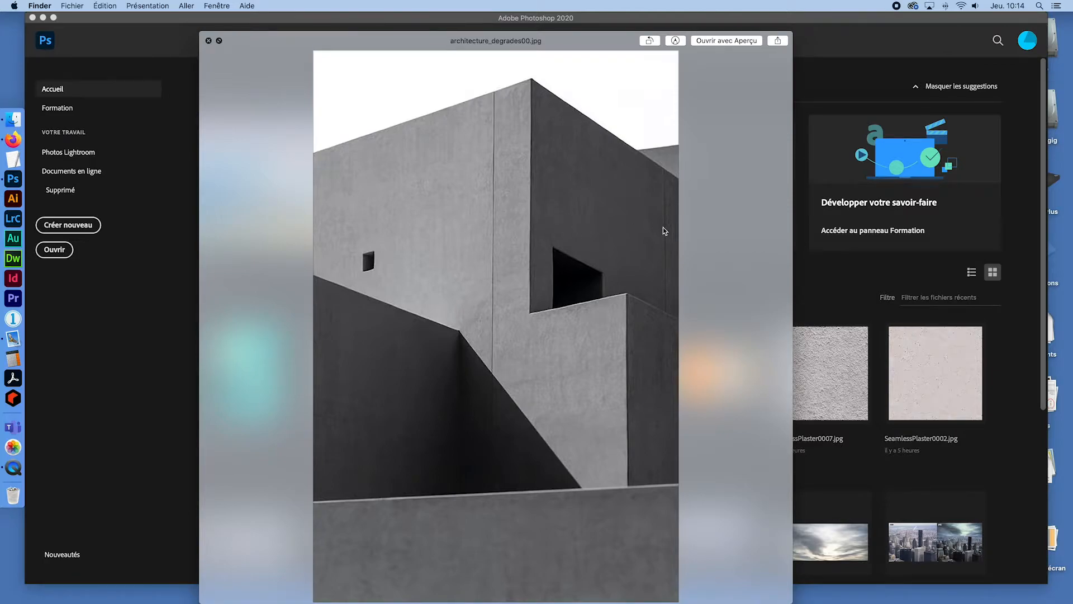
Step: Compare the original grey building photo with the finished colour versions architecture_degrades01.jpg to architecture_degrades03.jpg
key(Right)
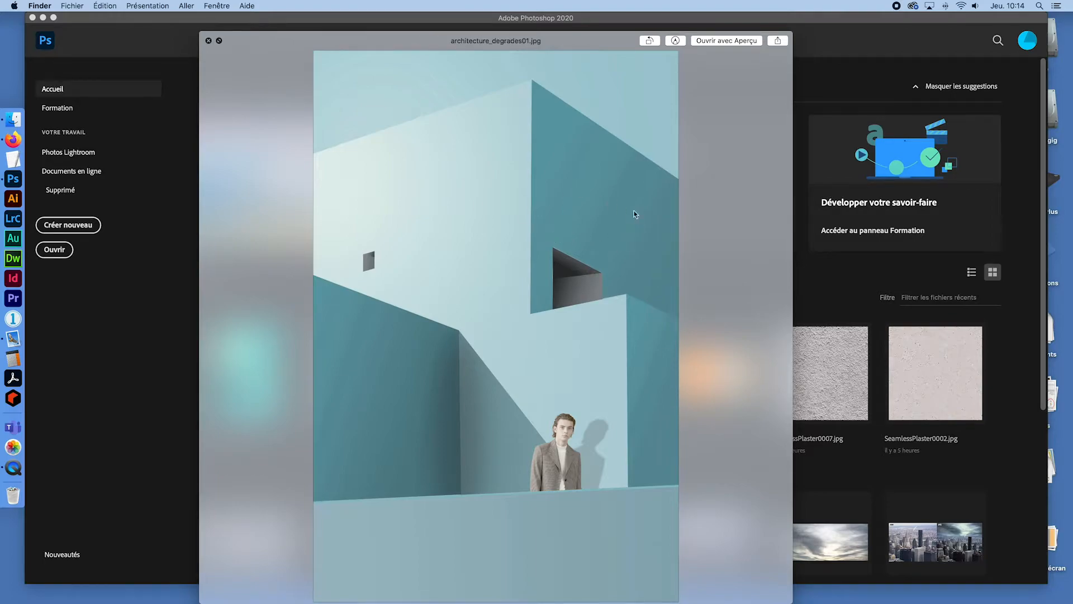
key(Right)
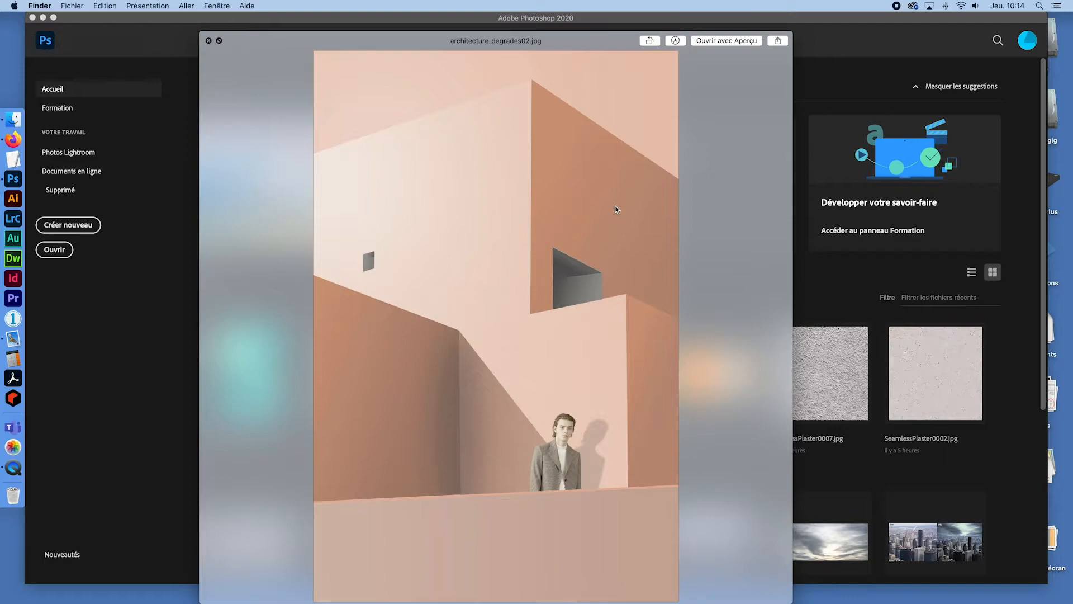
key(Right)
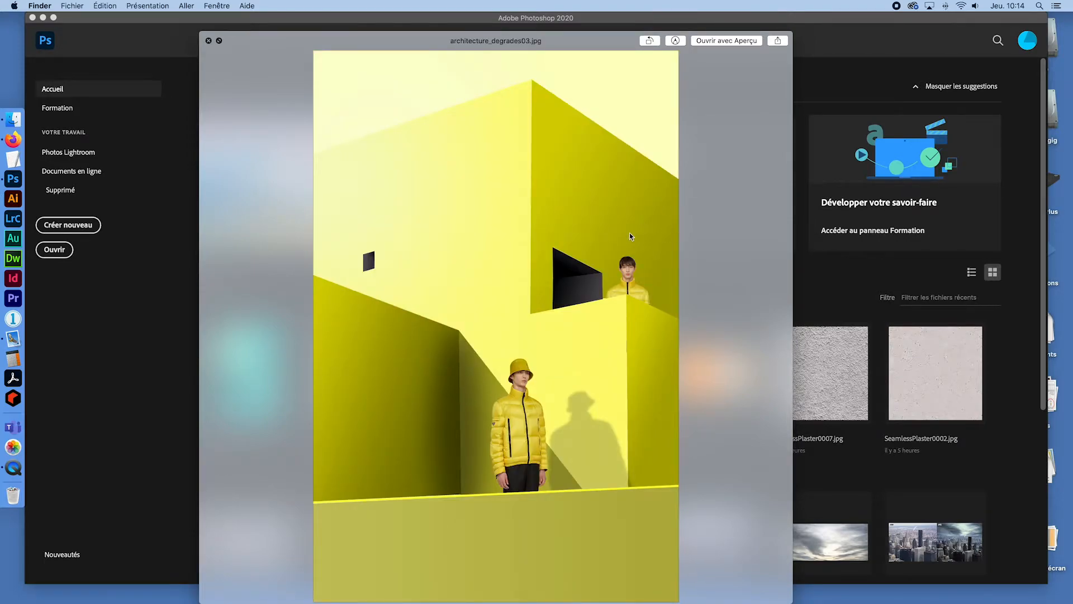
key(Left)
key(Left)
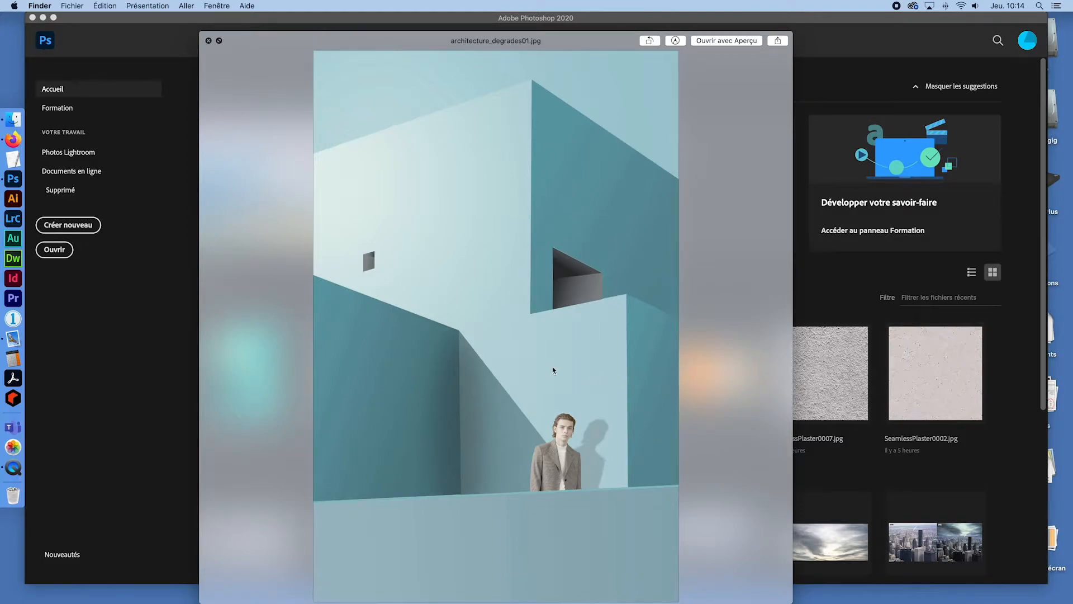
click(209, 40)
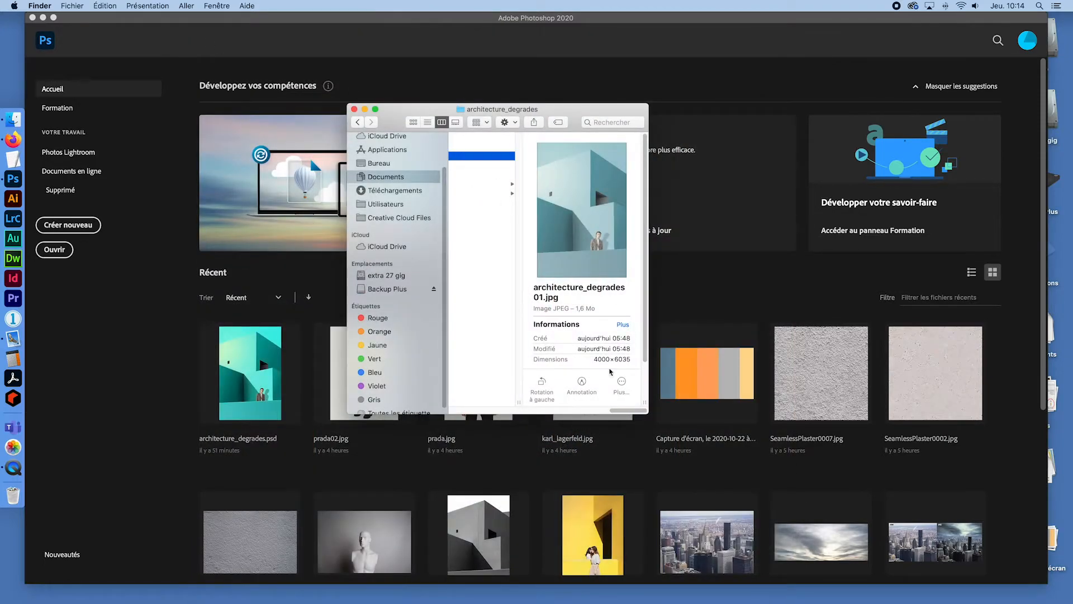
Step: Browse the photos folder and preview its architecture pictures from blanc_bleu.jpg to gris.jpg
drag(633, 411, 596, 412)
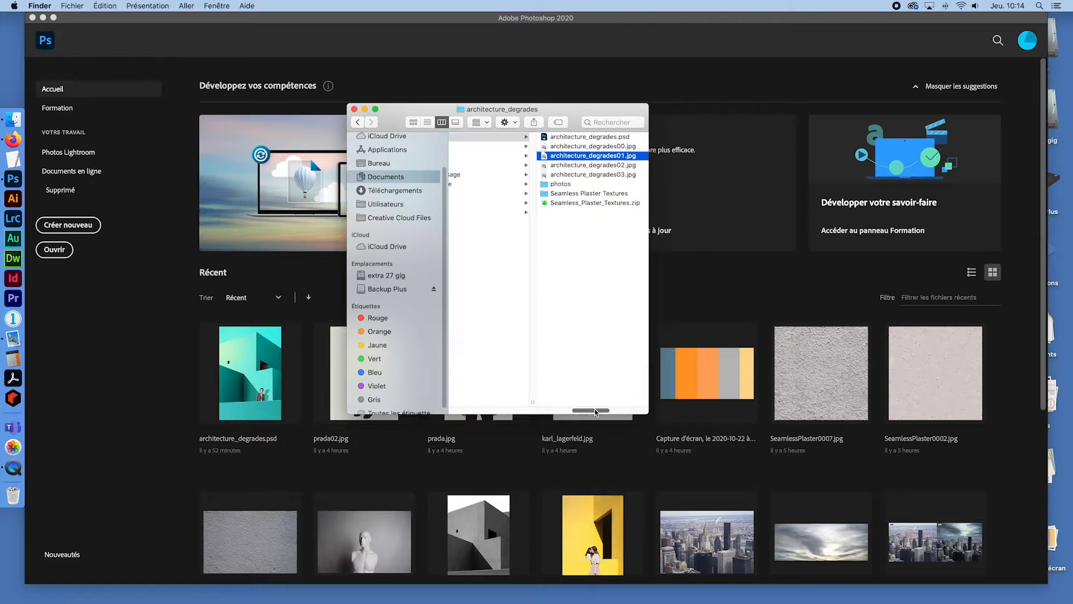
click(559, 183)
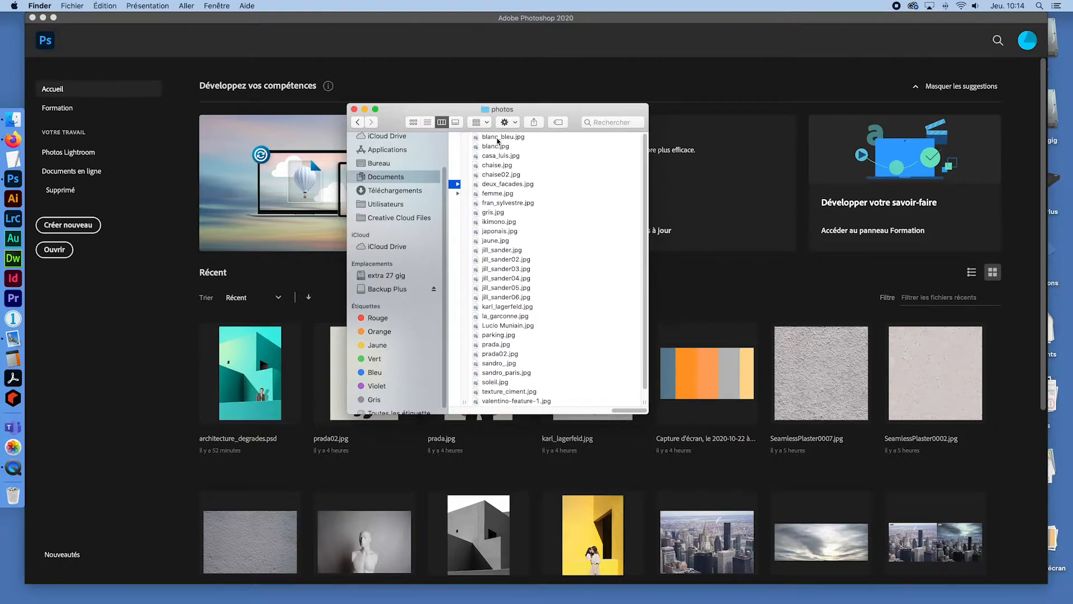
click(497, 139)
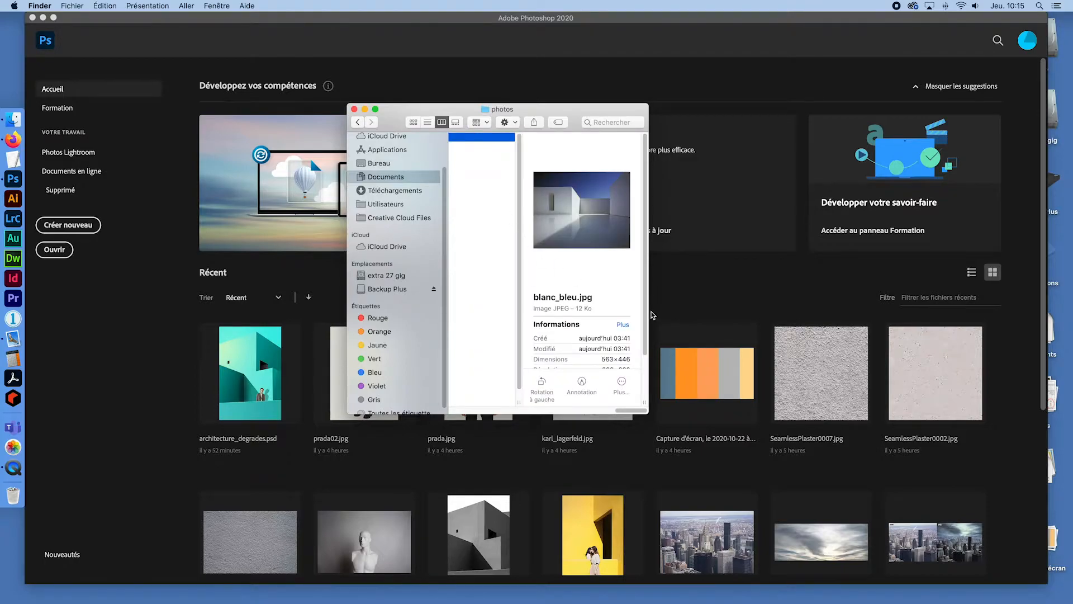
key(space)
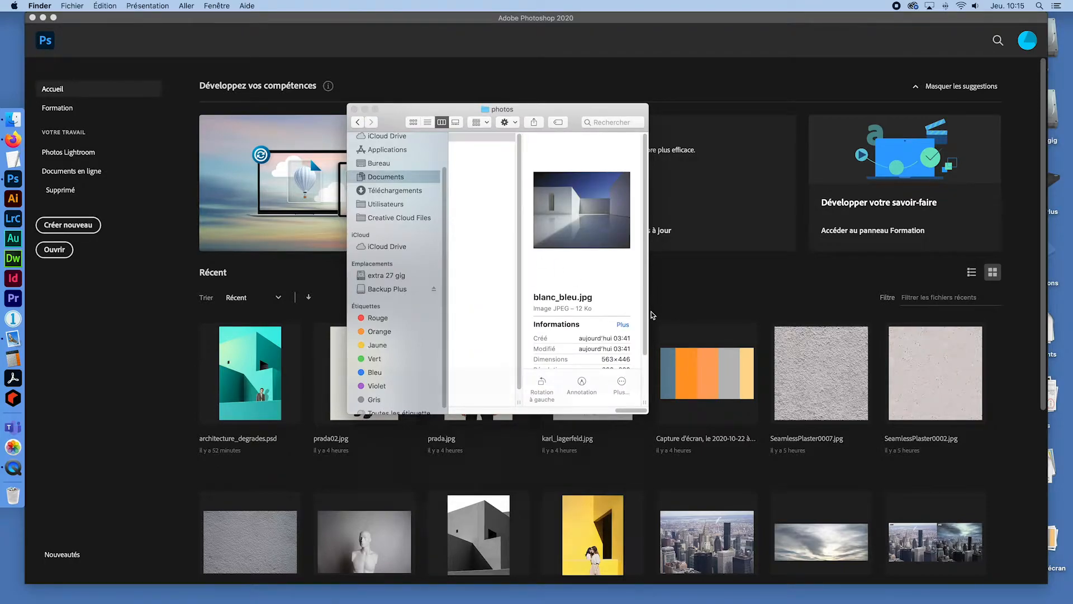
key(Up)
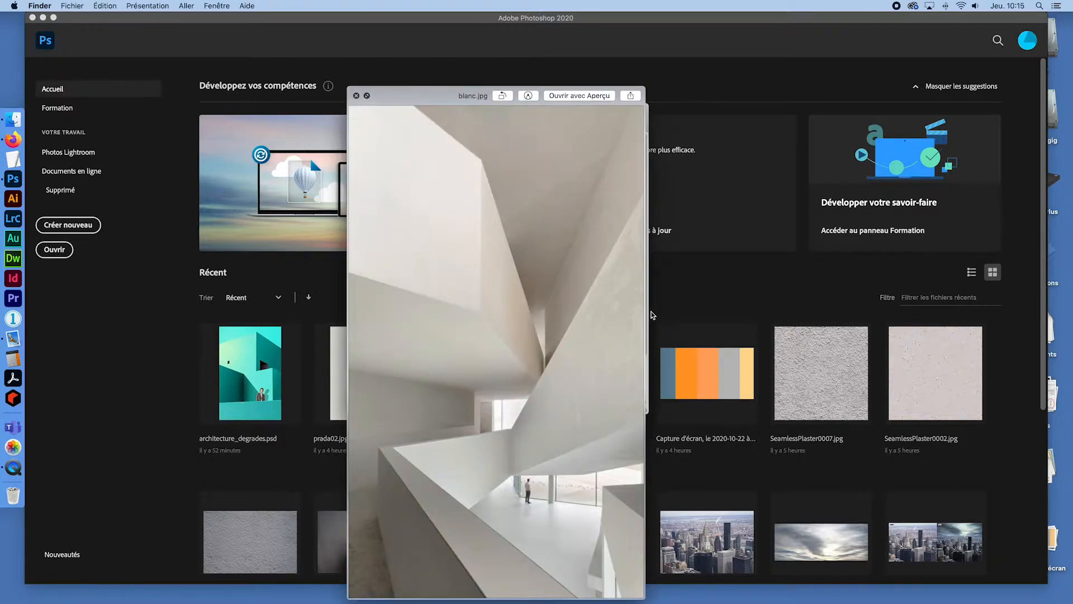
key(Down)
key(Down)
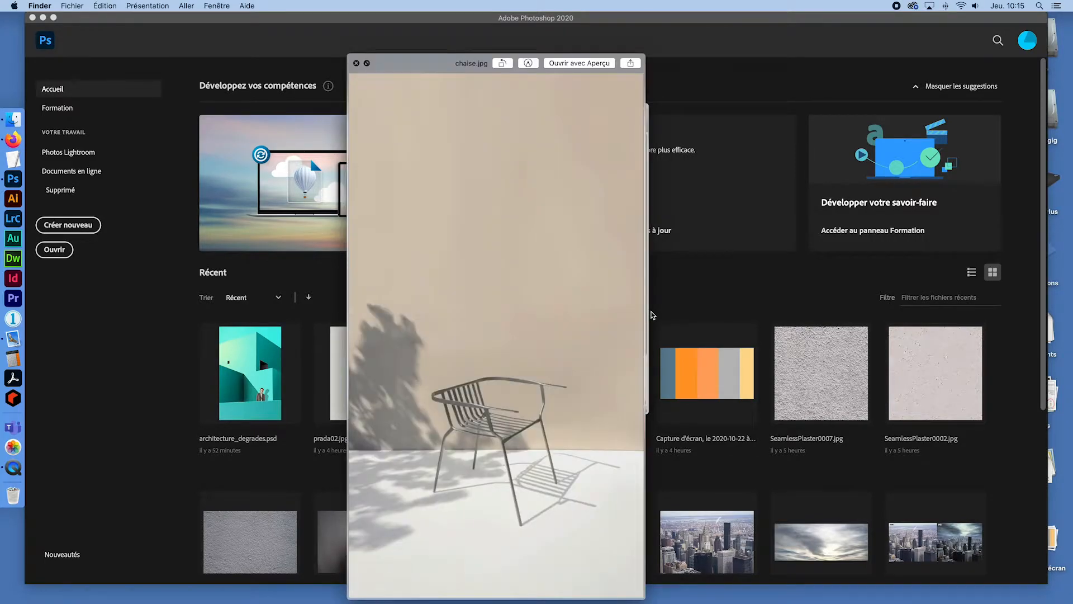
key(Down)
key(Down)
key(Down)
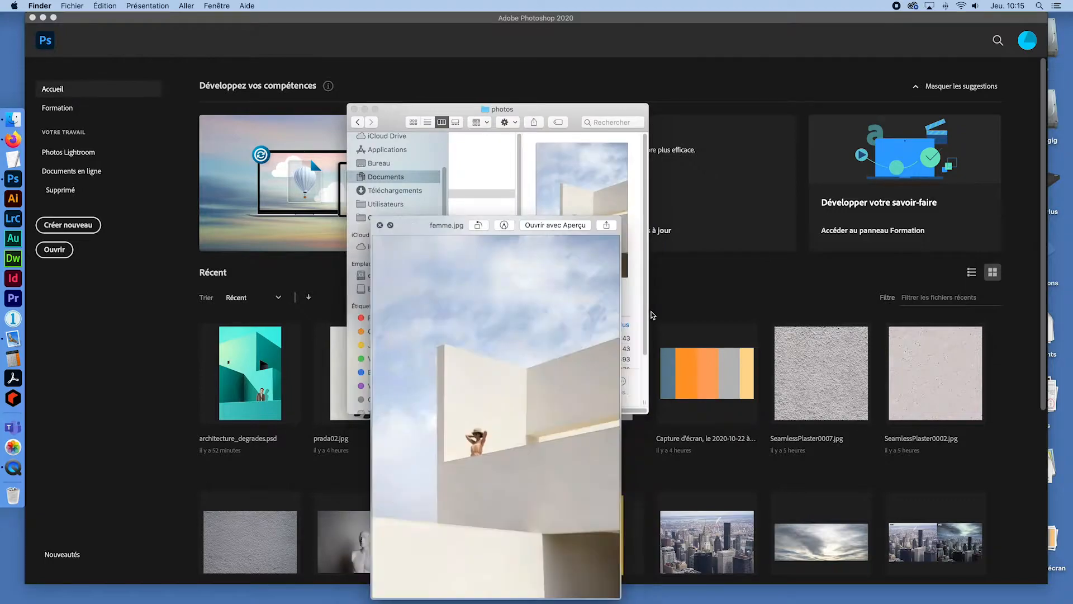
key(Down)
key(Down)
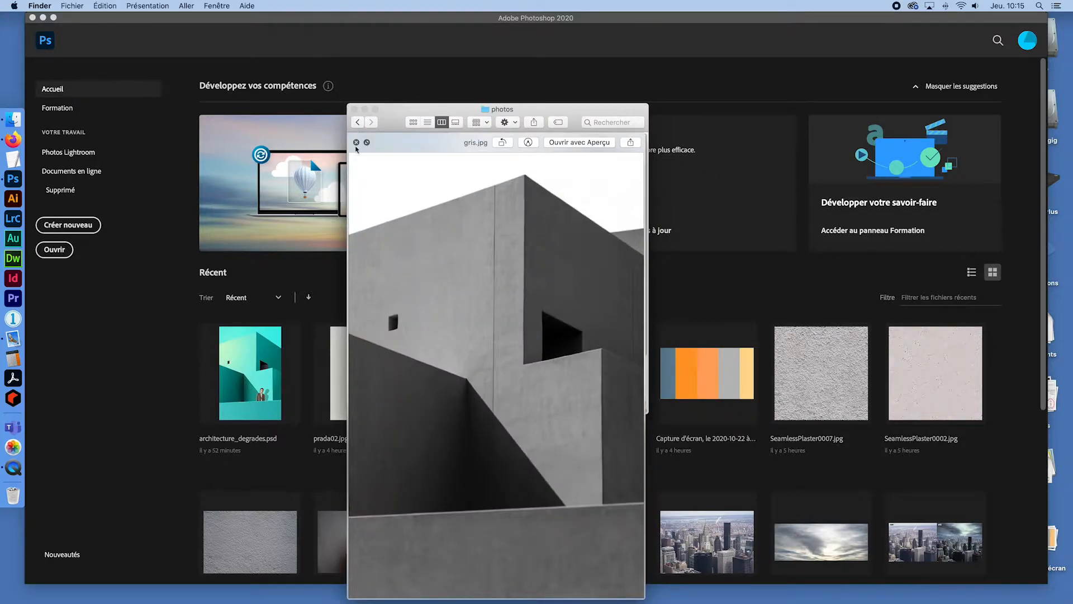
Step: Close the preview and open gris.jpg from the photos folder in Photoshop
click(356, 142)
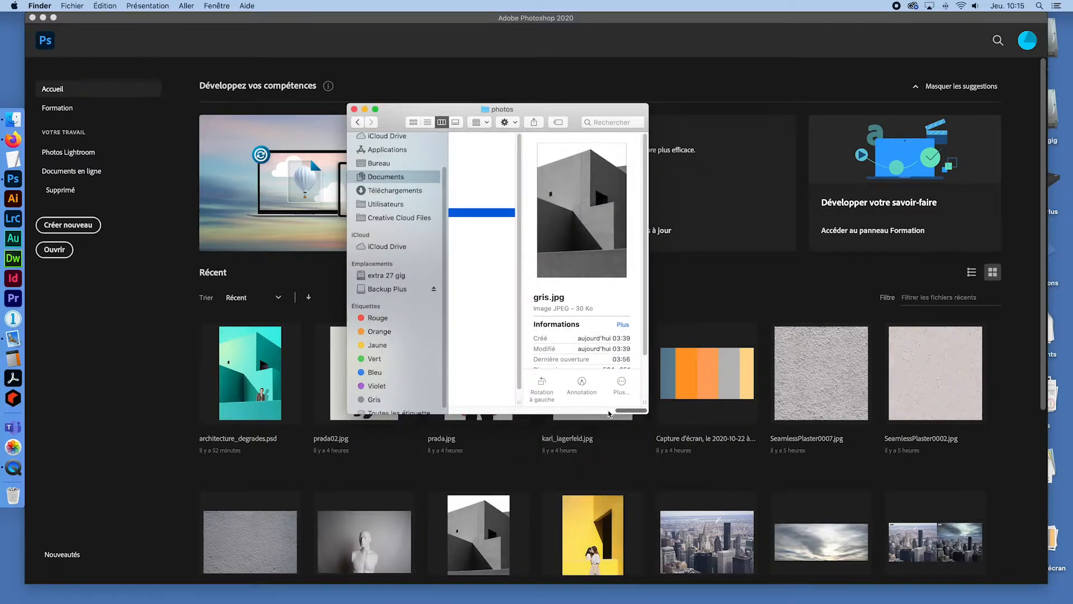
drag(632, 411, 590, 410)
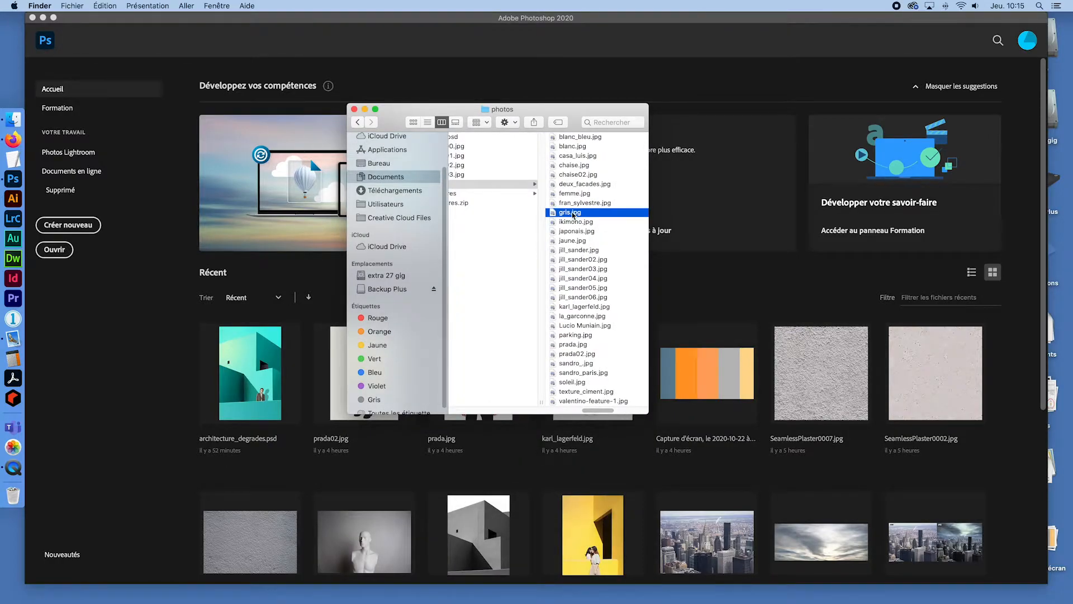
drag(573, 213, 13, 179)
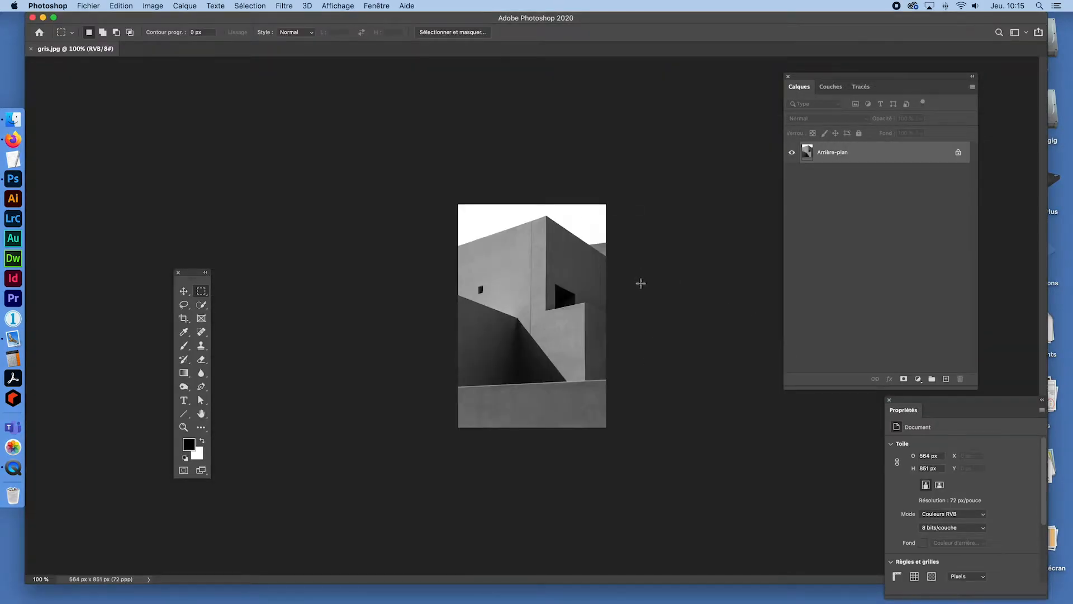
Step: Enlarge the image to 4000 pixels wide, keeping its proportions
click(153, 5)
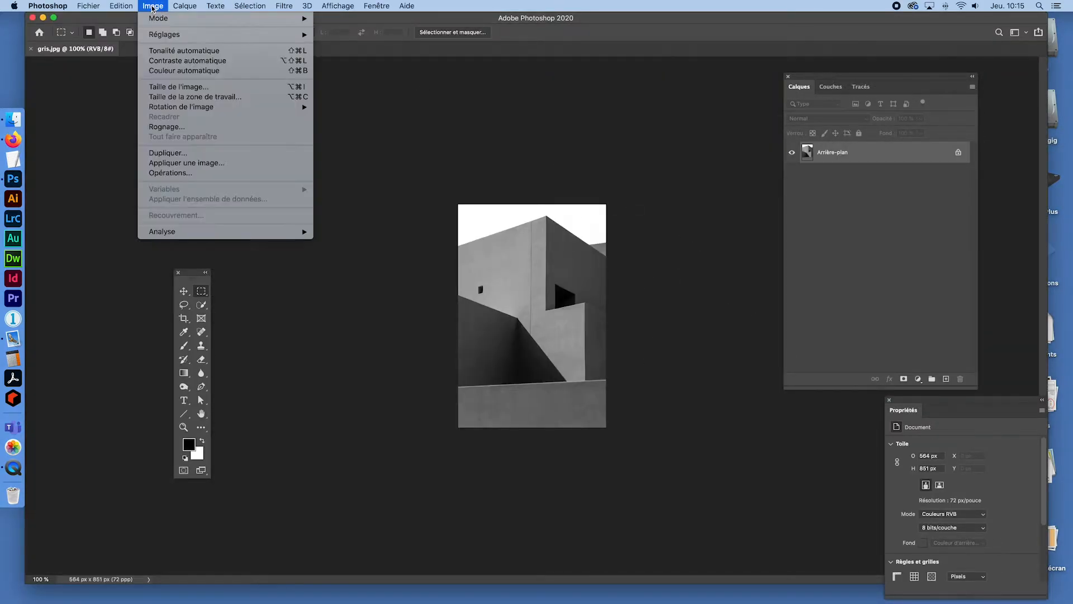
click(178, 87)
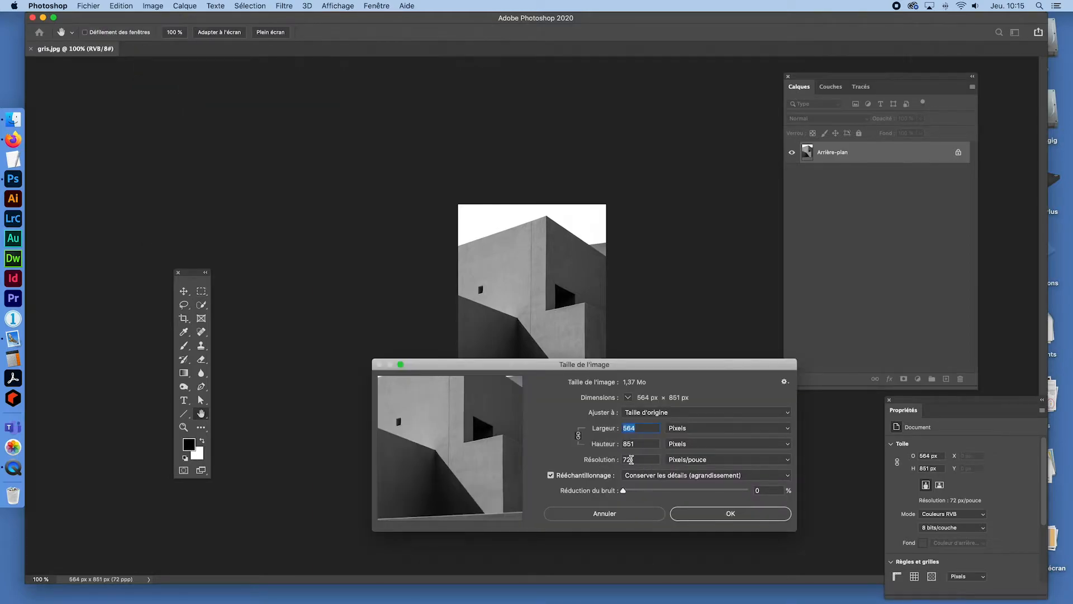
click(652, 429)
drag(641, 429, 598, 428)
text(4000)
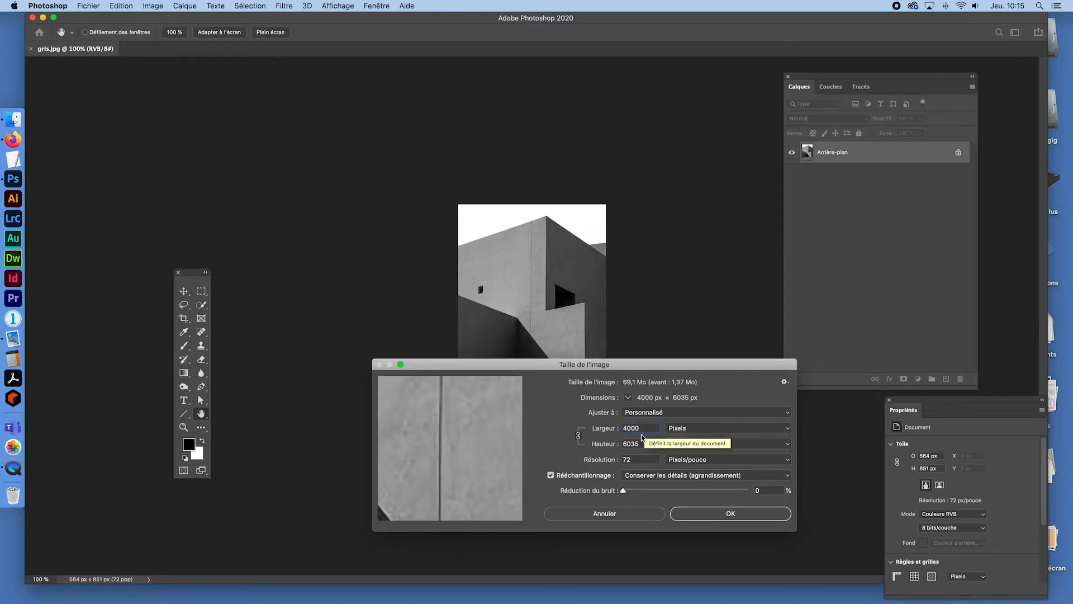
click(733, 514)
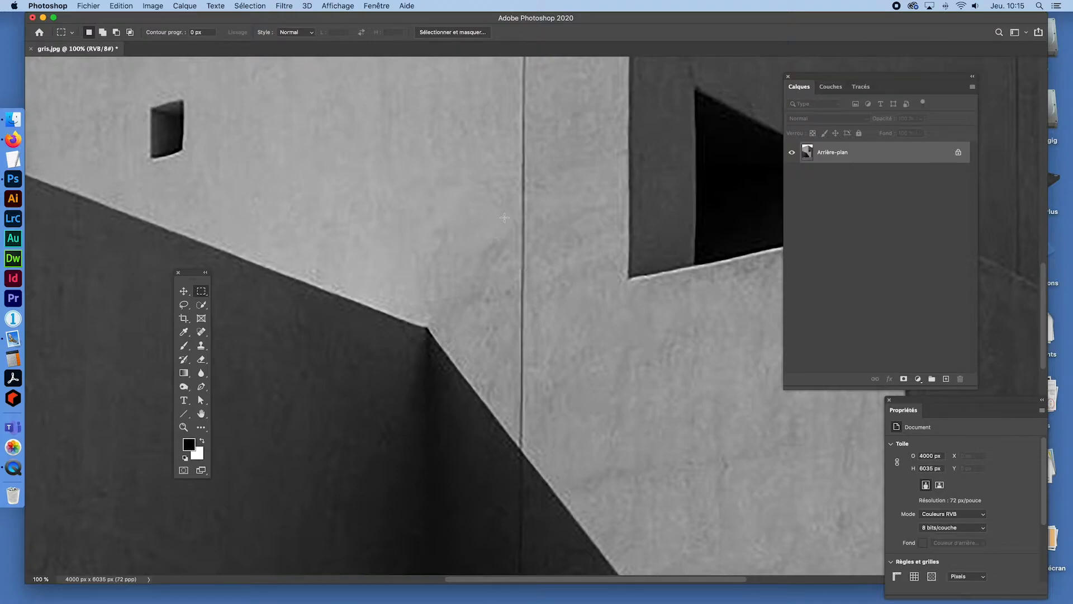
Step: Add a new layer above the background and name it mur01
key(super+0)
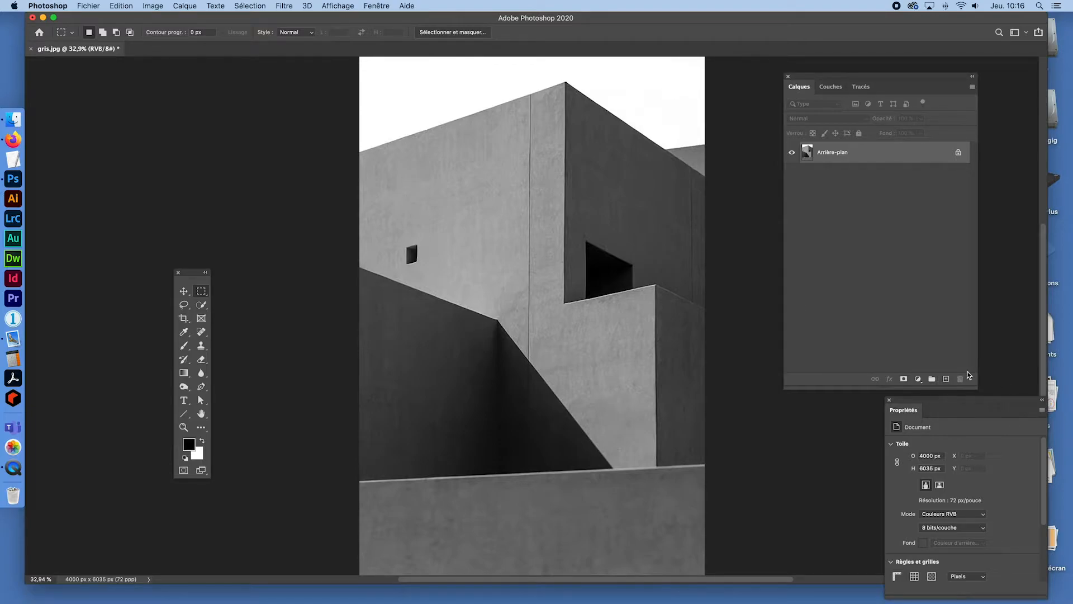
click(946, 378)
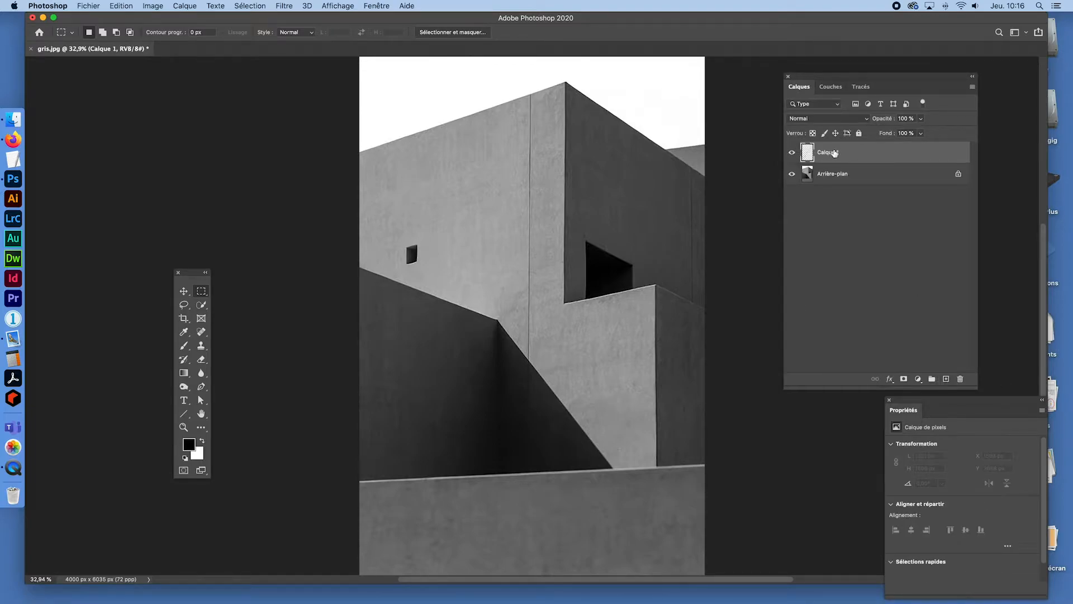
double_click(827, 152)
text(mur01)
key(Return)
Step: Activate the Lasso tool and hide all panels to work on the foreground wall's upper edge
click(184, 306)
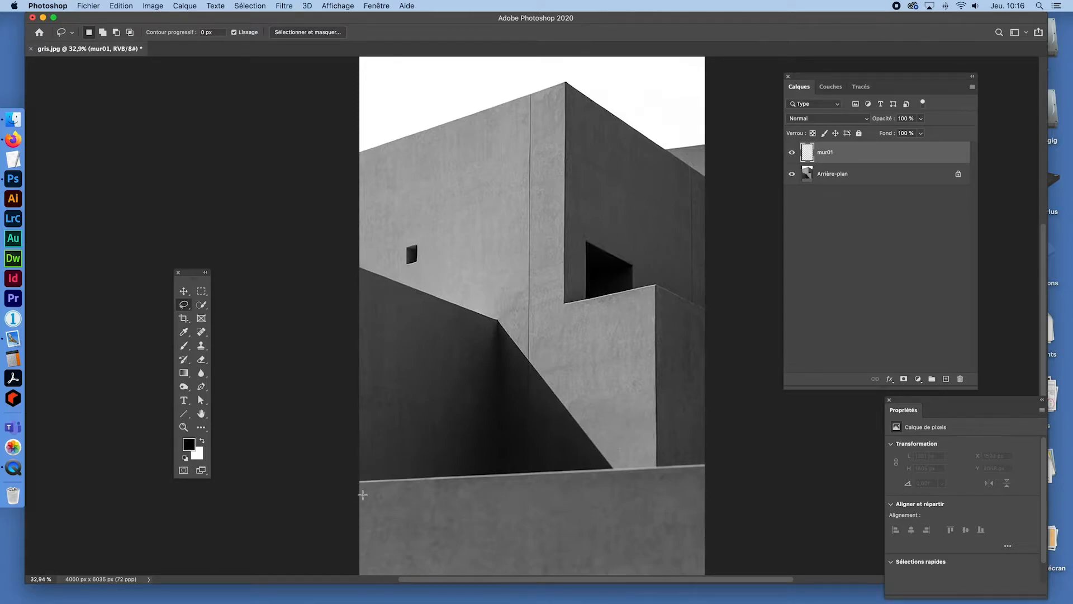
drag(366, 496, 406, 509)
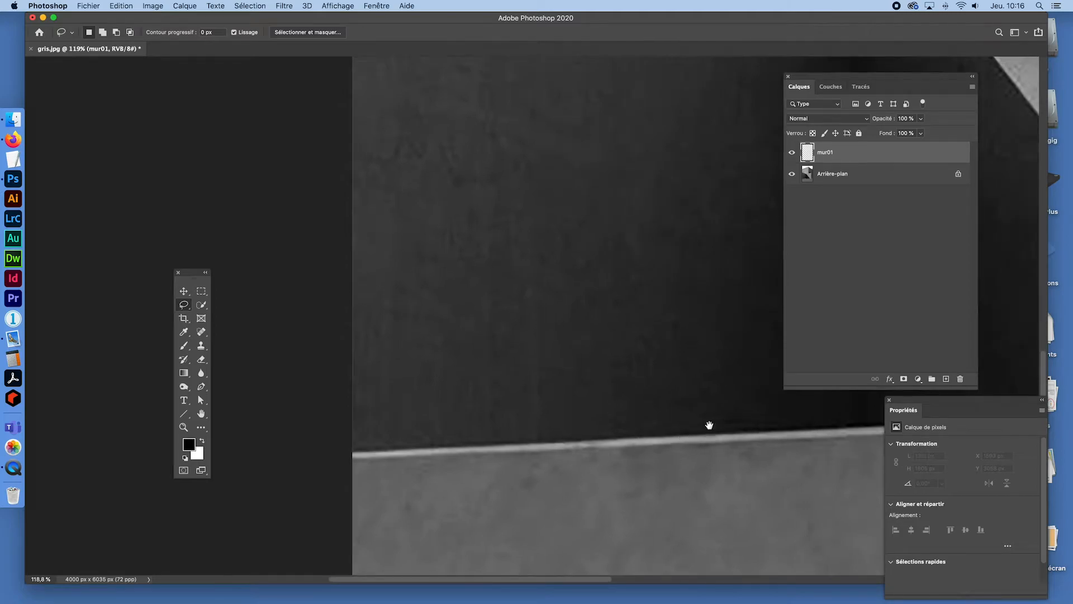
mouse_move(709, 424)
mouse_down()
mouse_move(587, 257)
mouse_move(503, 223)
mouse_move(597, 273)
mouse_up()
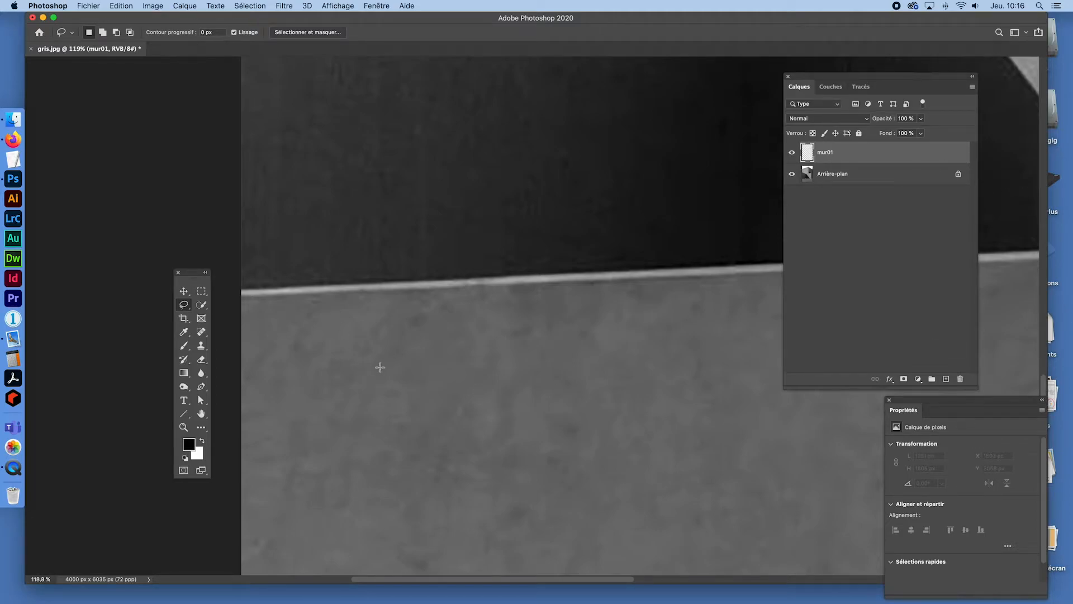
key(Tab)
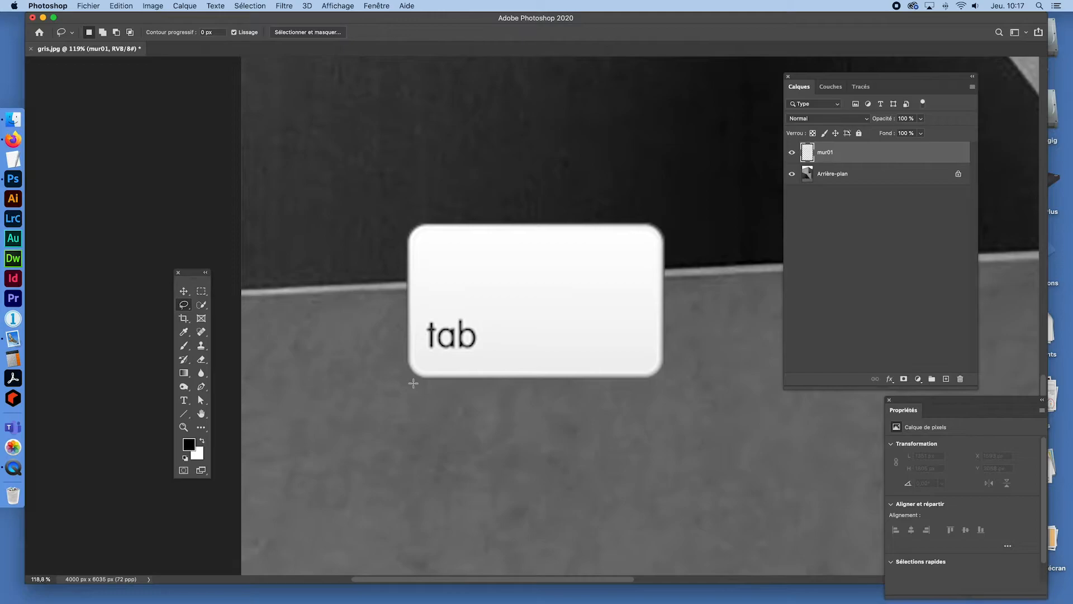
key(Tab)
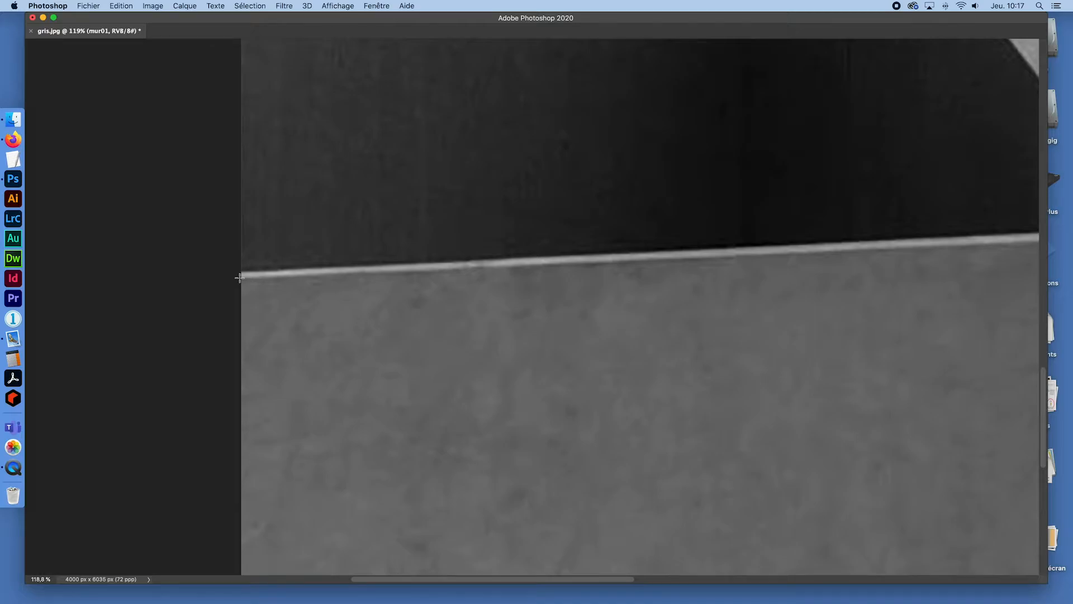
drag(240, 277, 1036, 245)
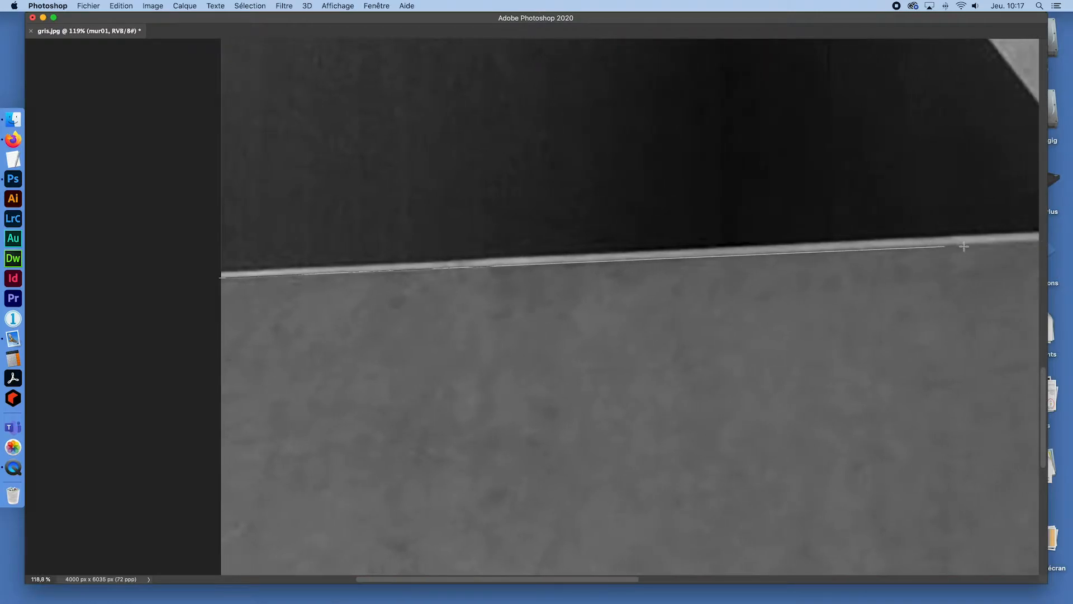
drag(964, 246, 834, 218)
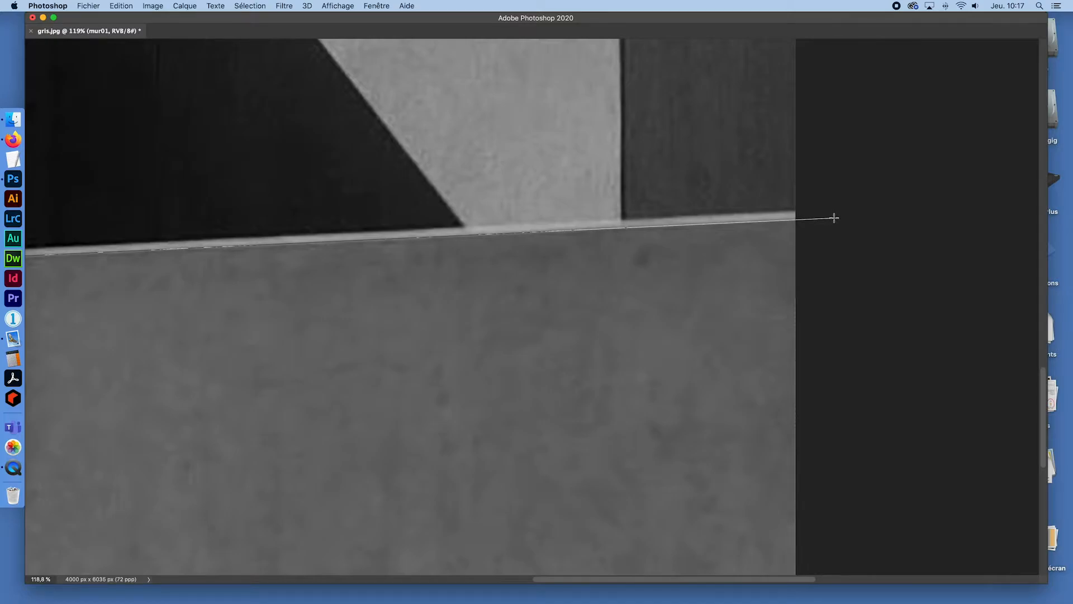
double_click(834, 218)
click(626, 207)
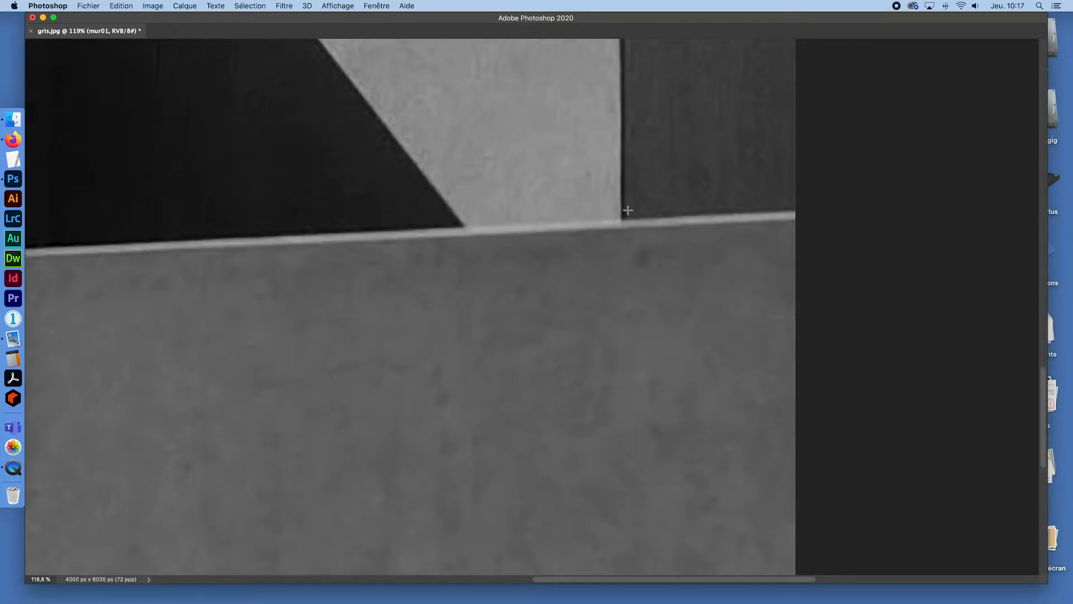
Step: Select the whole foreground wall with a straight-sided lasso outline along its upper edge and outside the canvas on the other sides
drag(575, 580, 357, 579)
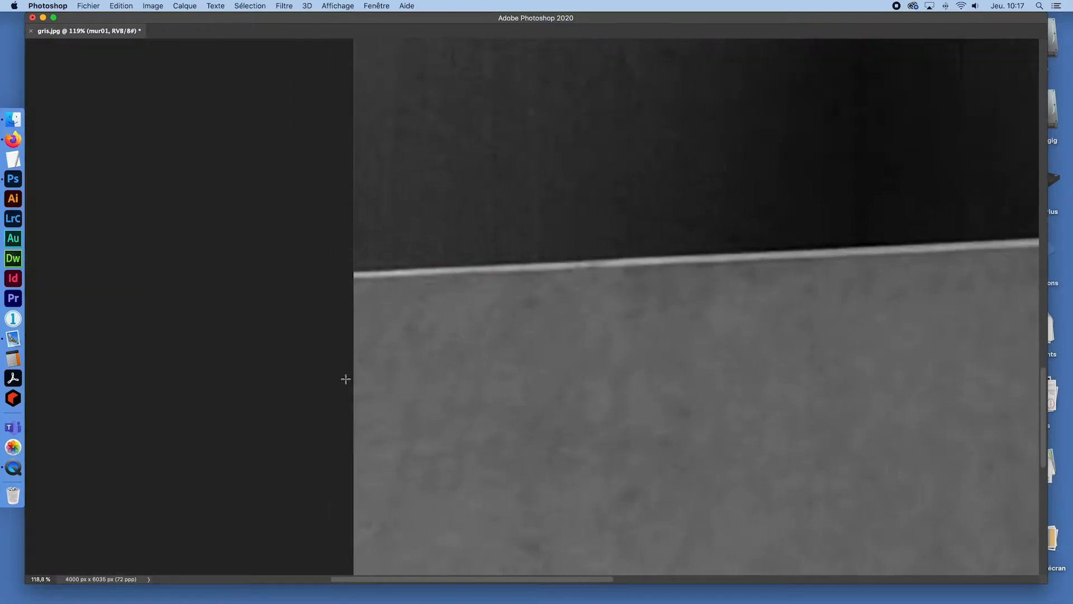
click(354, 275)
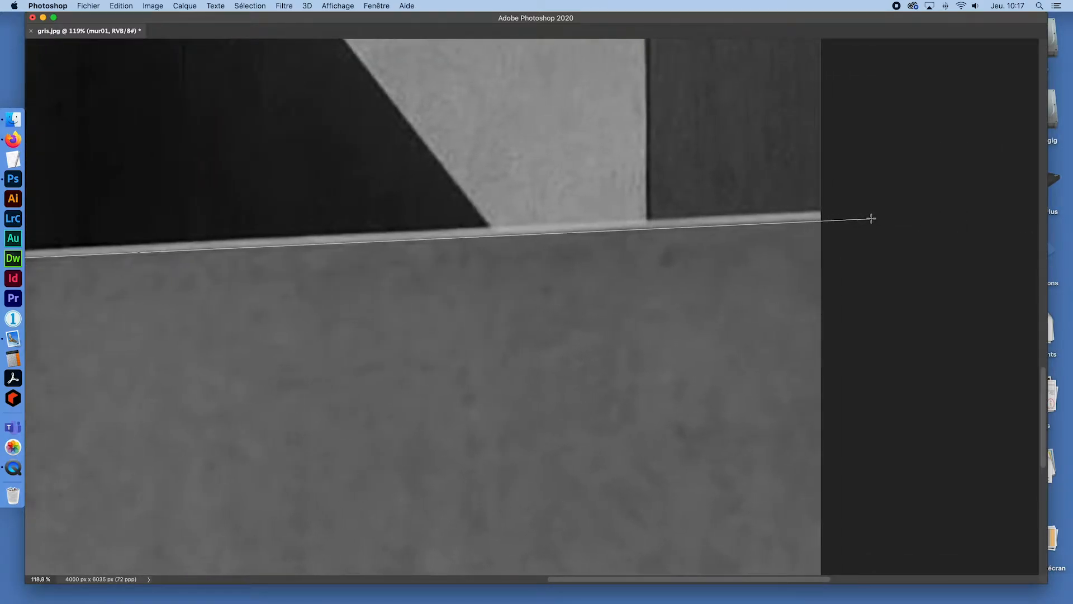
click(872, 219)
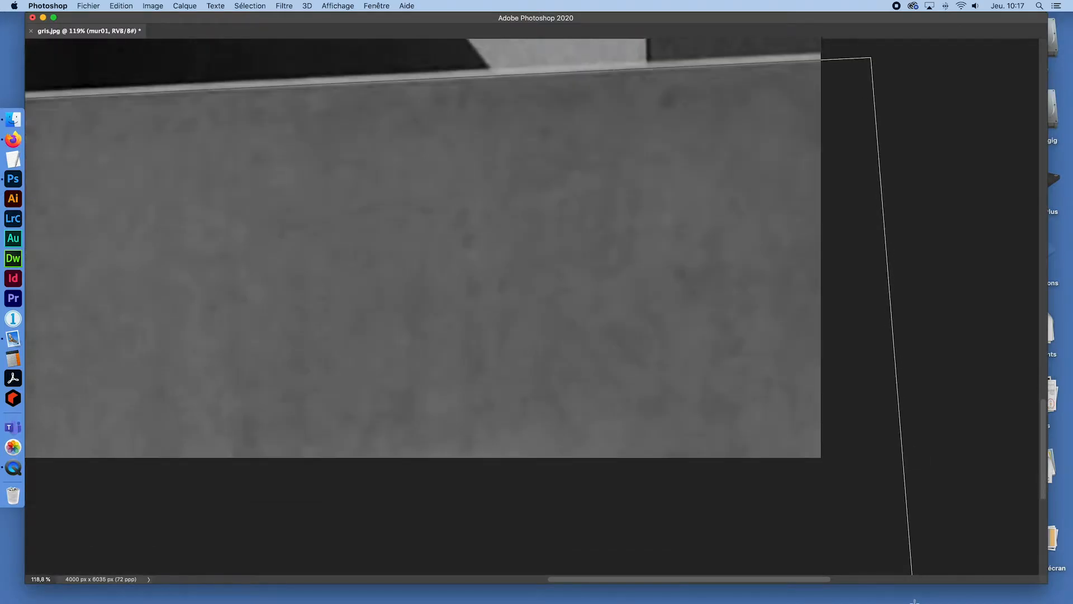
click(867, 432)
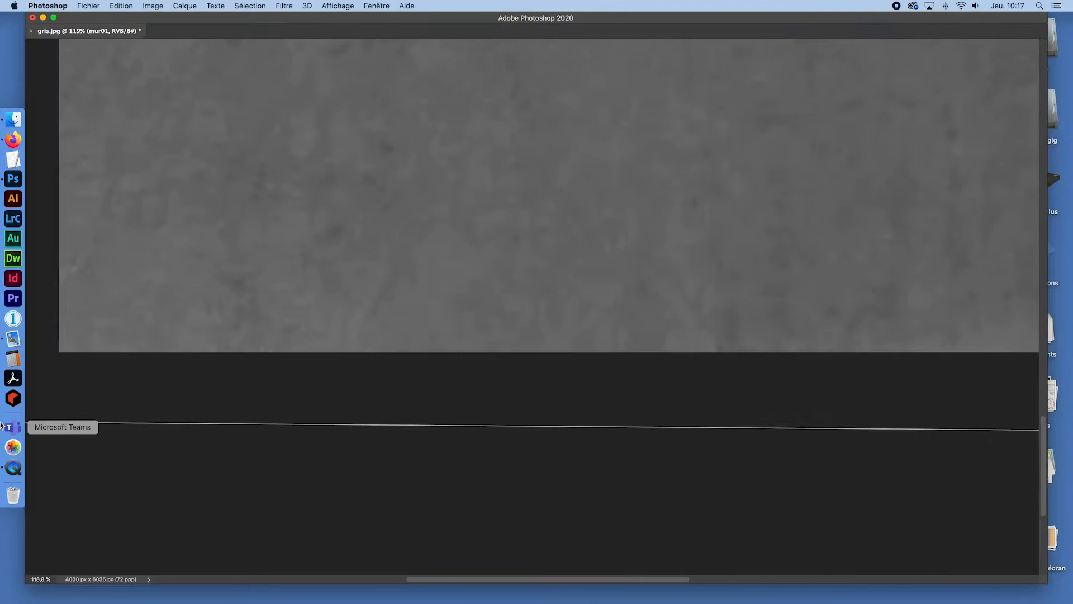
click(157, 419)
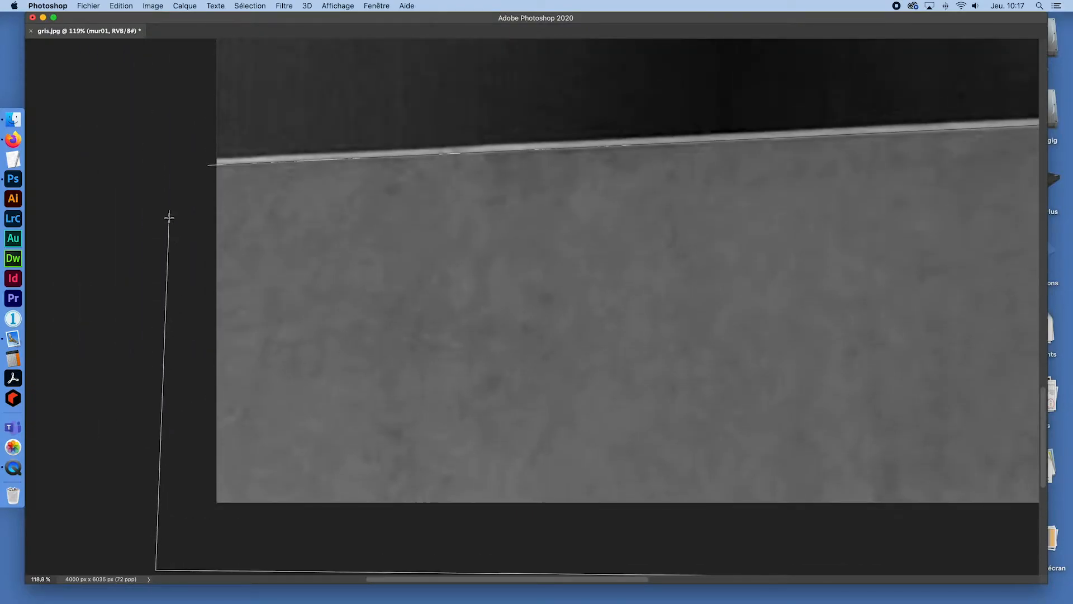
double_click(204, 182)
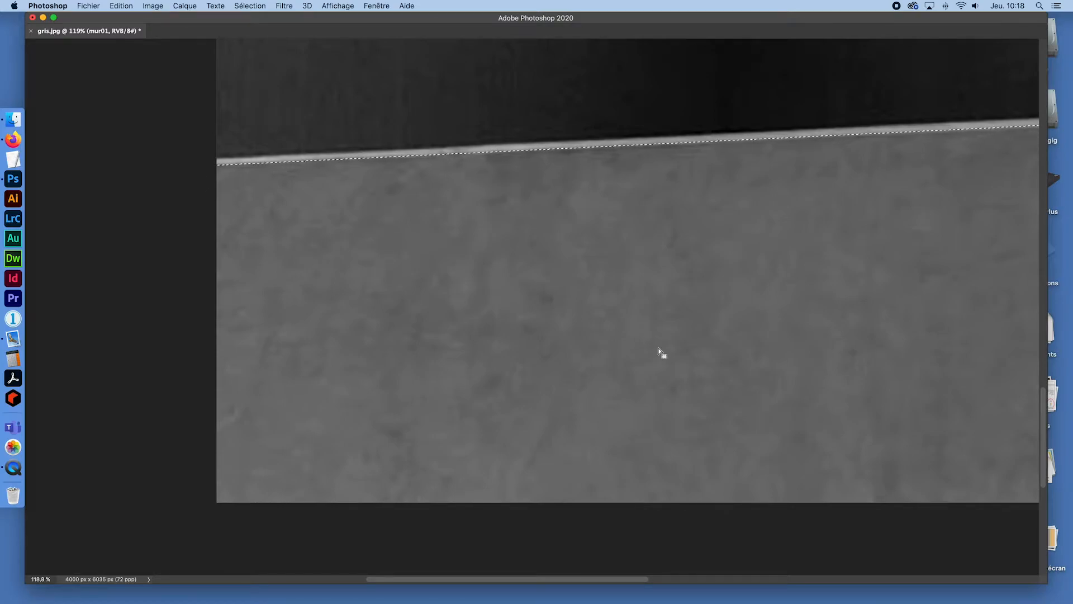
Step: Show the entire image, bring the hidden panels back and close the Properties panel
key(ctrl+0)
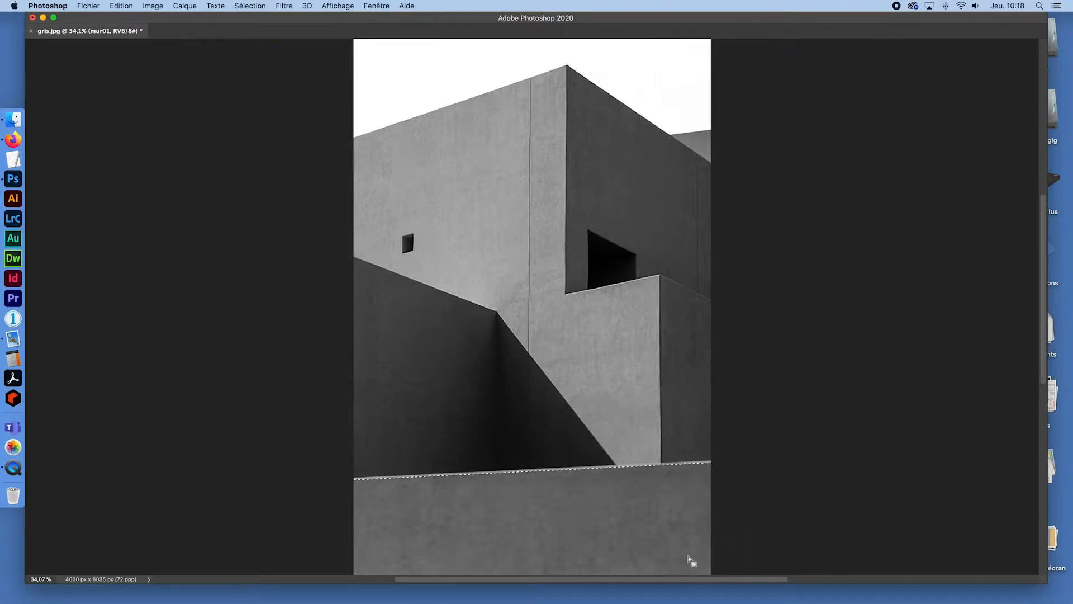
key(super+space)
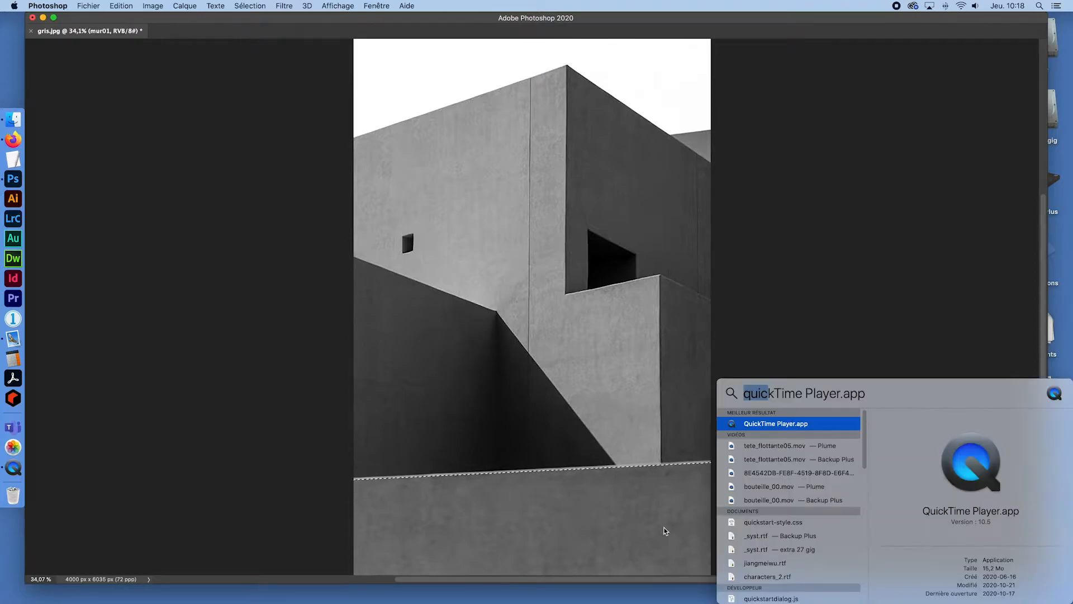
drag(663, 529, 641, 518)
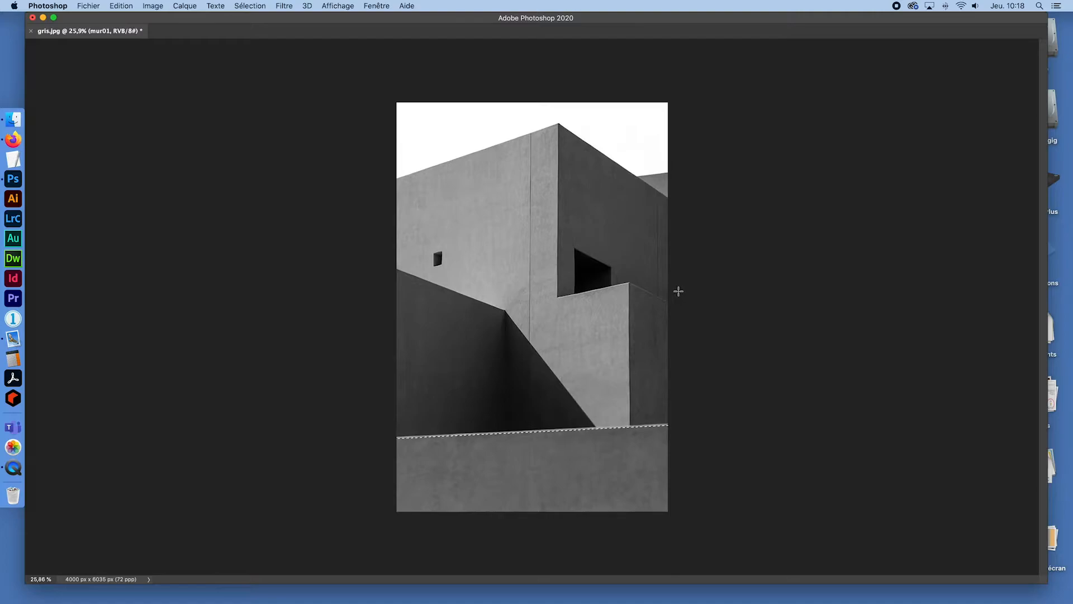
key(Tab)
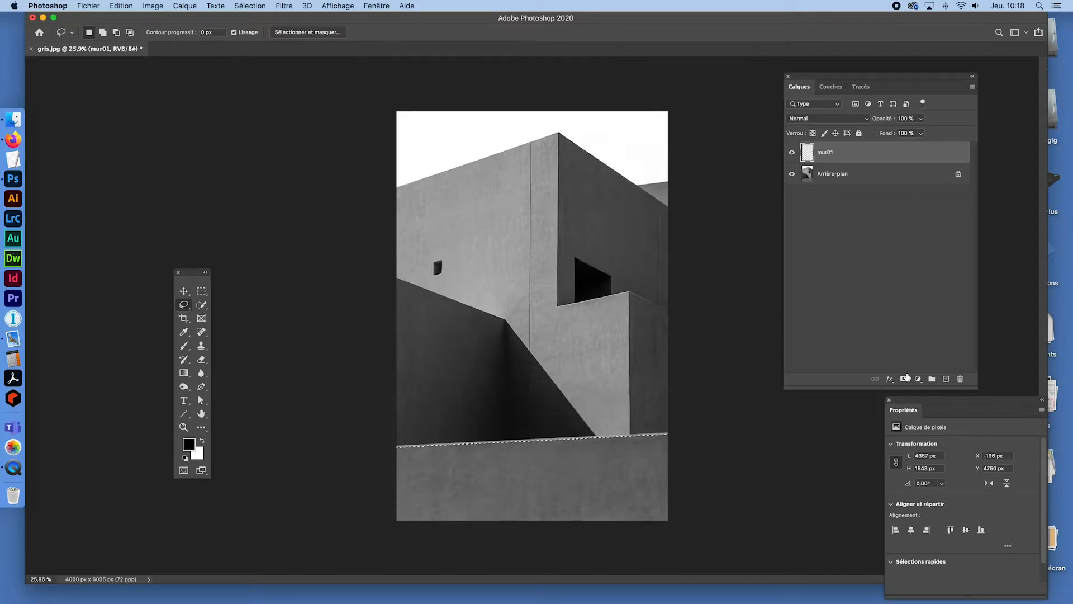
click(890, 400)
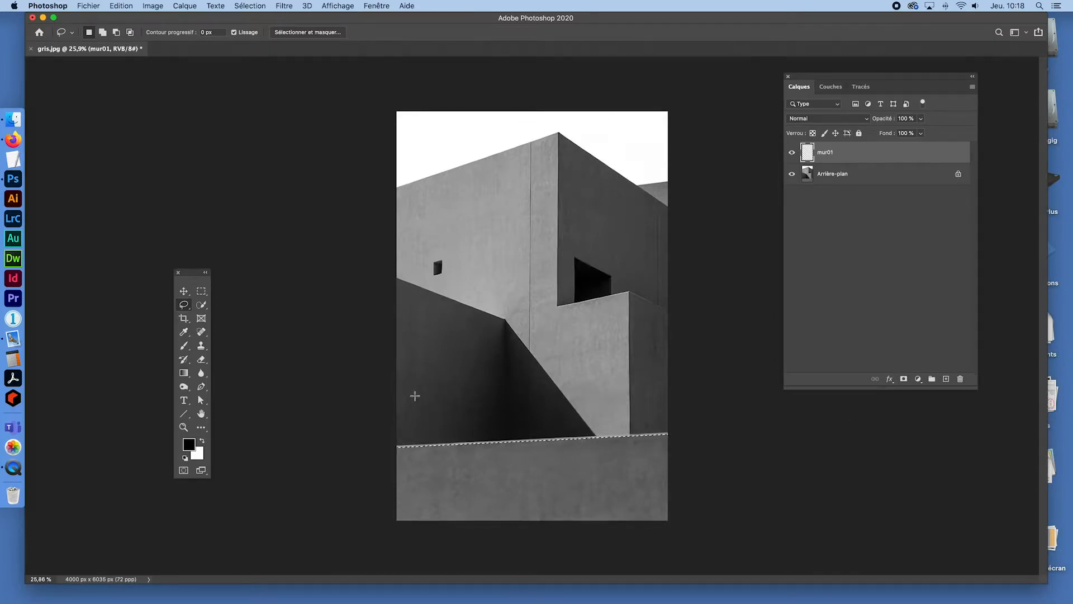
Step: Activate the Gradient tool, open its gradient editor and enlarge the dialog
click(182, 375)
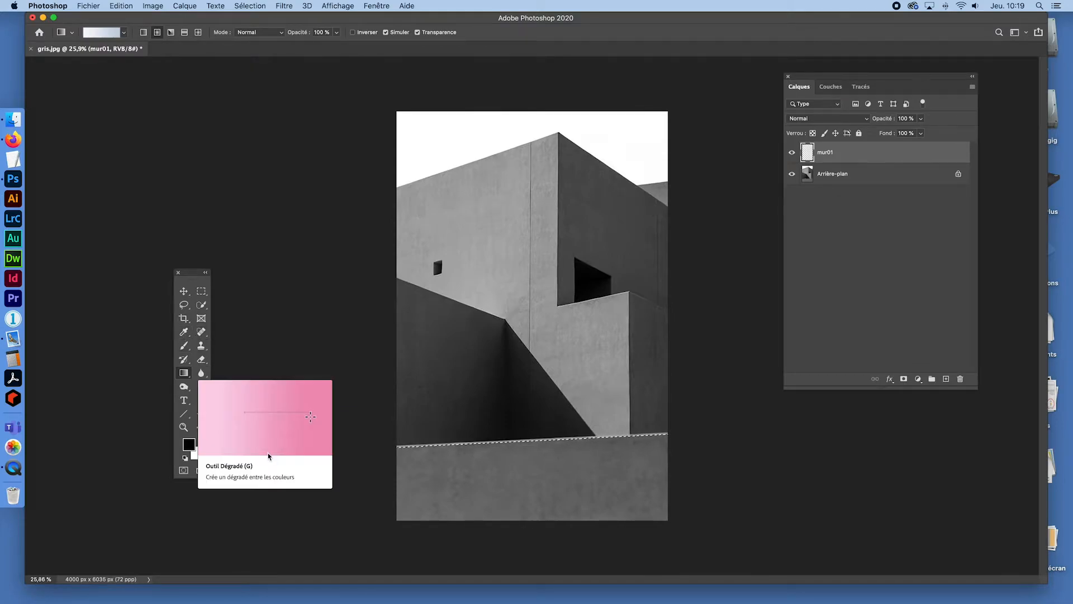
right_click(185, 375)
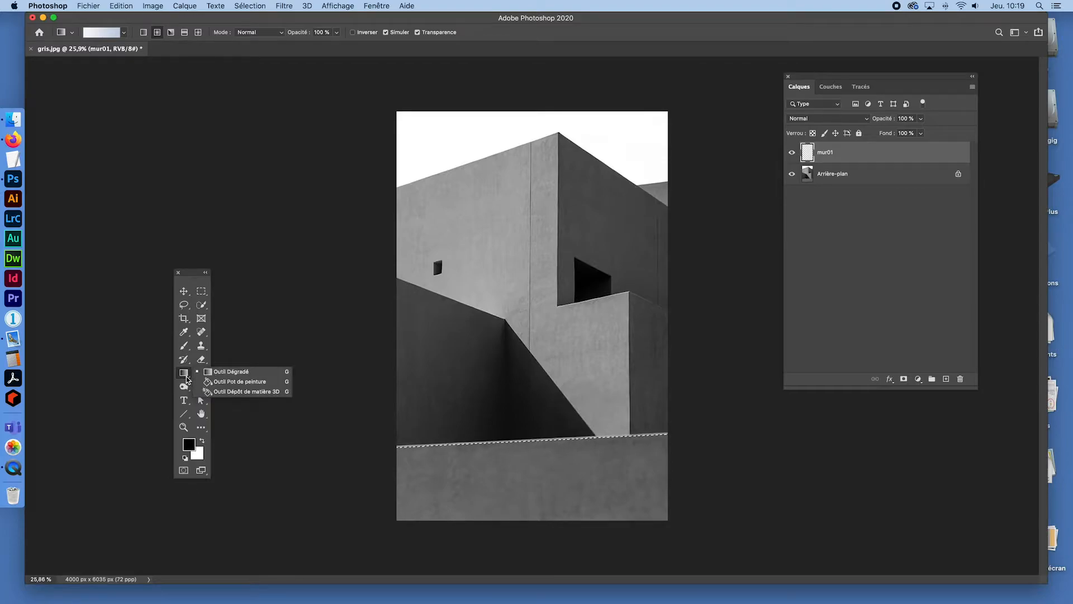
click(241, 373)
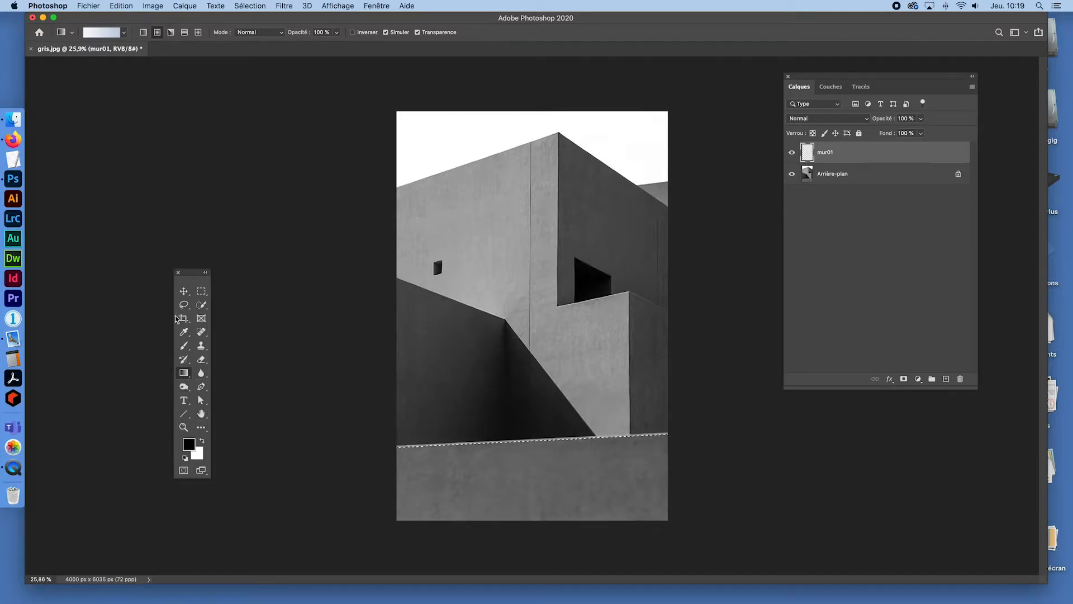
click(99, 34)
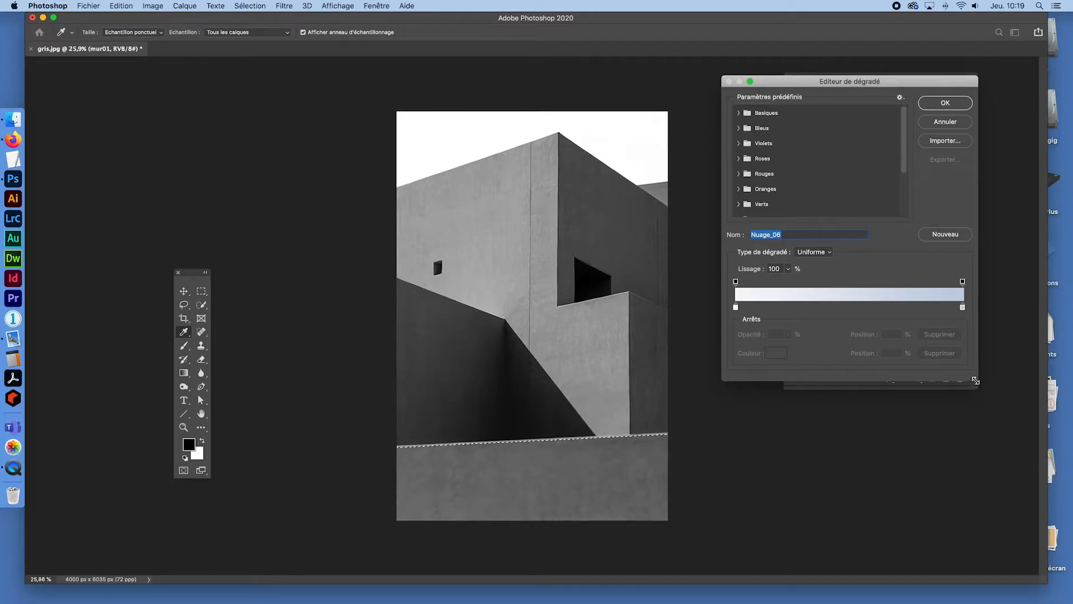
drag(975, 381, 1014, 445)
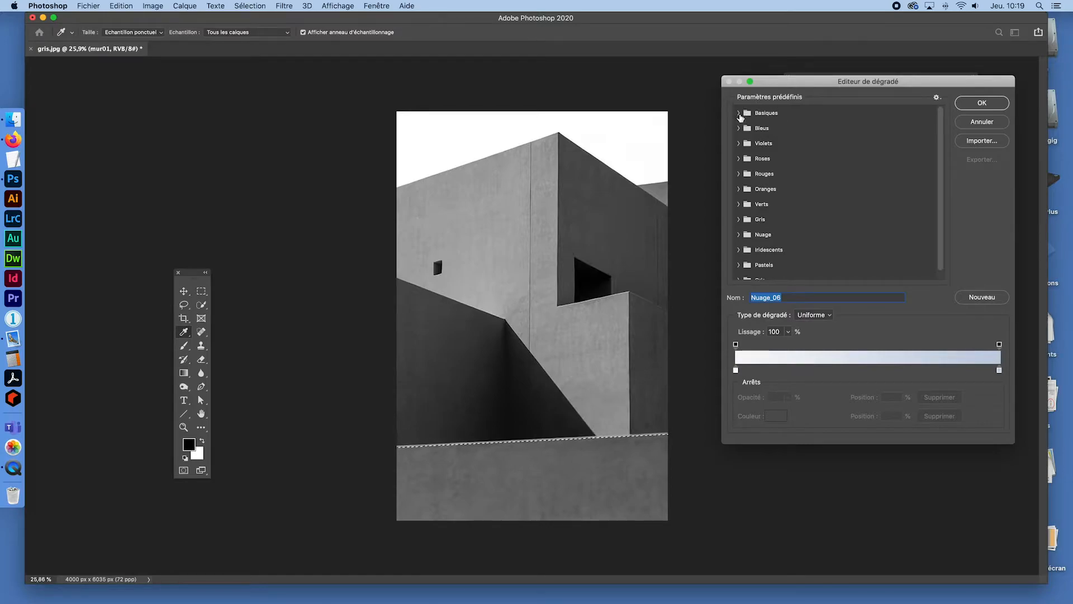
click(737, 114)
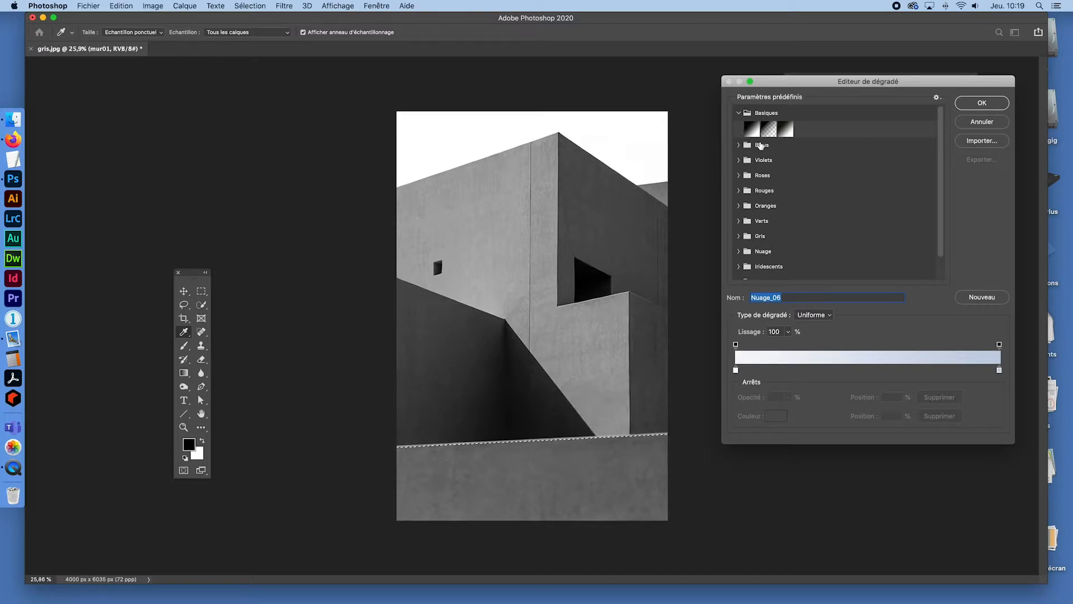
click(748, 133)
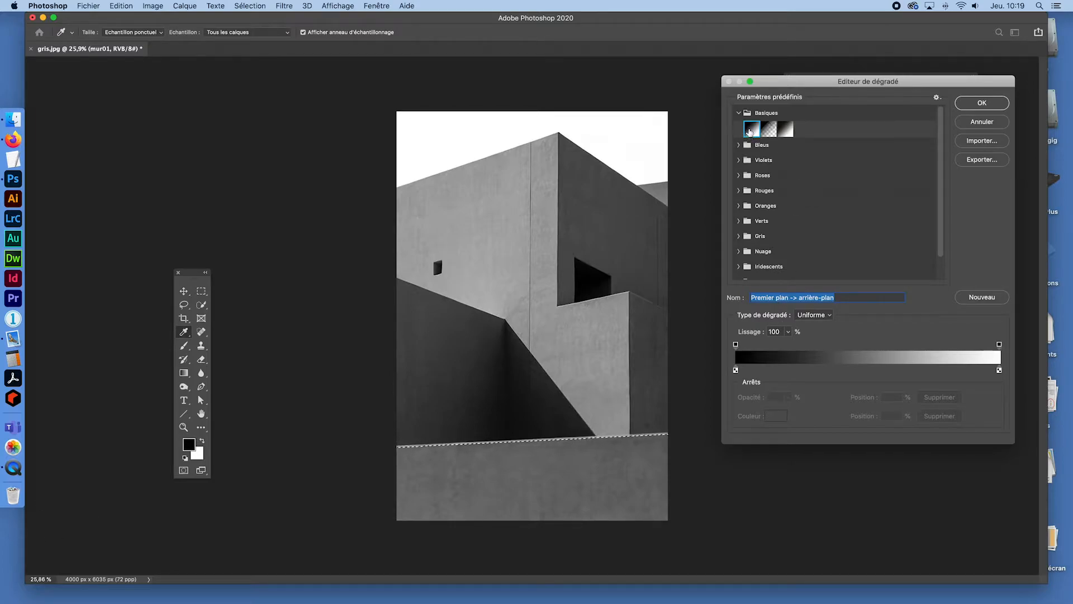
click(736, 370)
click(776, 417)
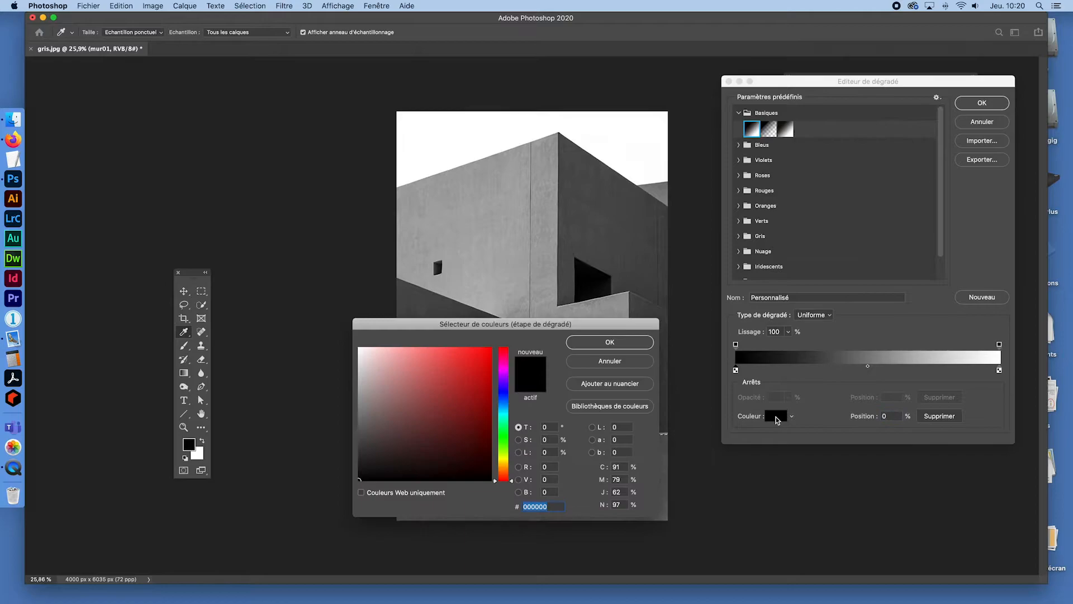
click(469, 370)
click(615, 342)
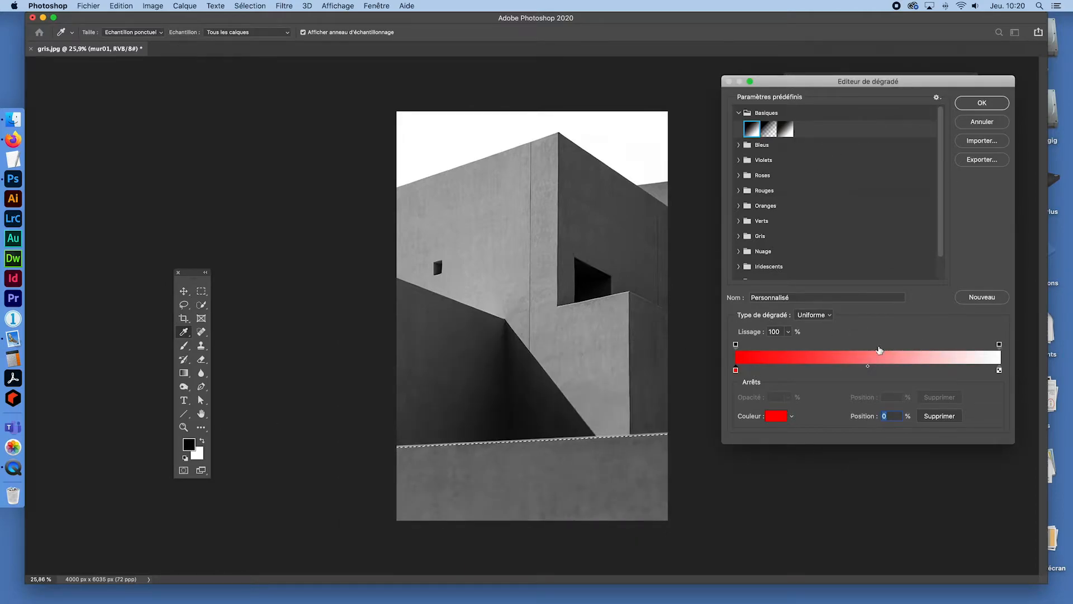
click(984, 125)
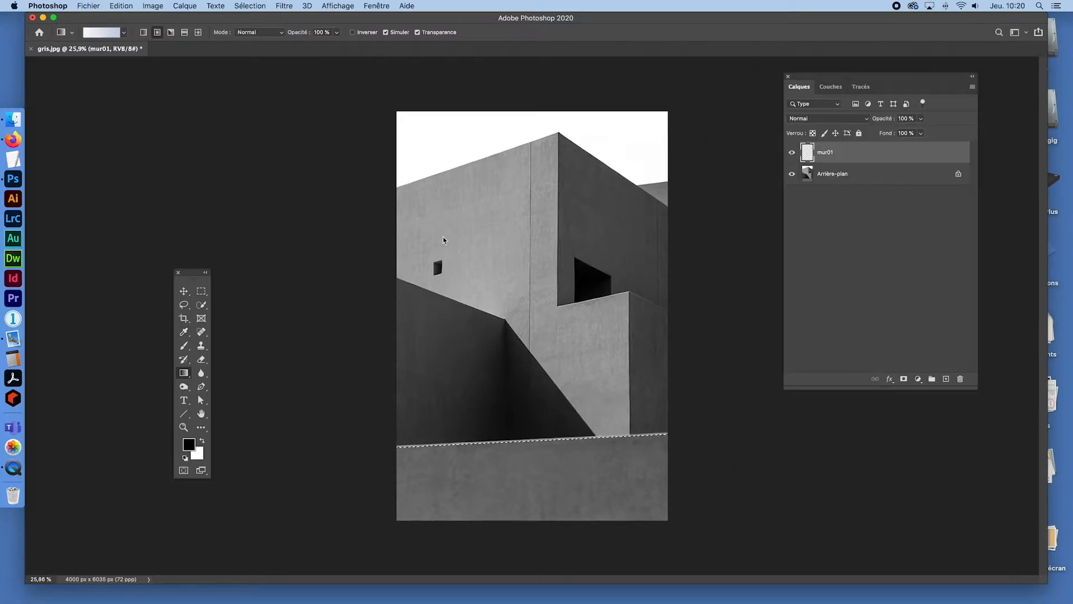
Step: Set the foreground colour to pure bright red
click(189, 445)
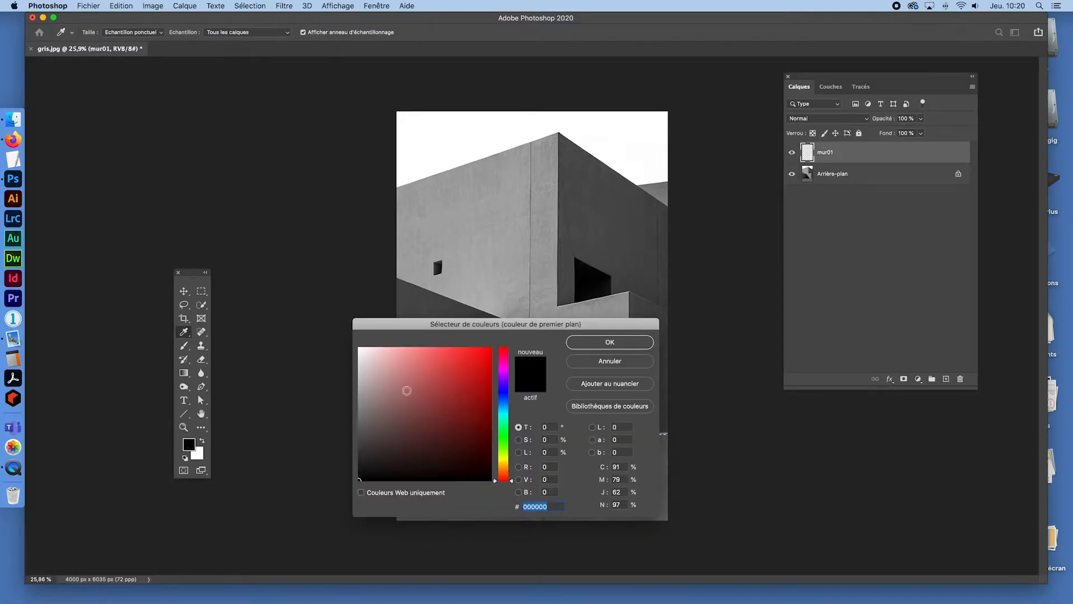
drag(435, 395, 492, 347)
click(610, 344)
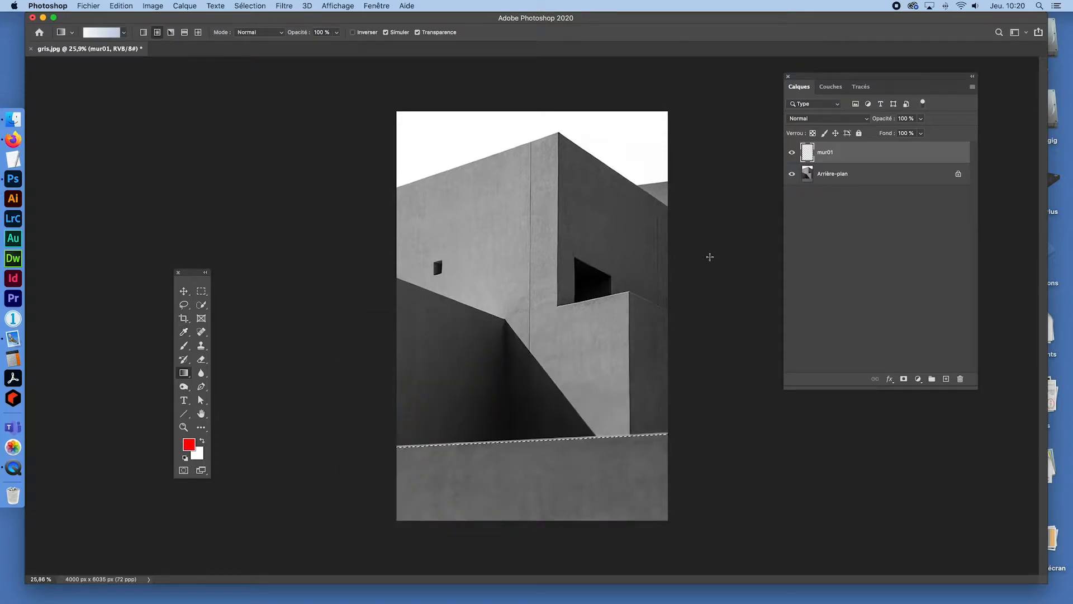
Step: Reopen the gradient editor and load the Premier plan -> arrière-plan preset from the Basiques group
click(103, 33)
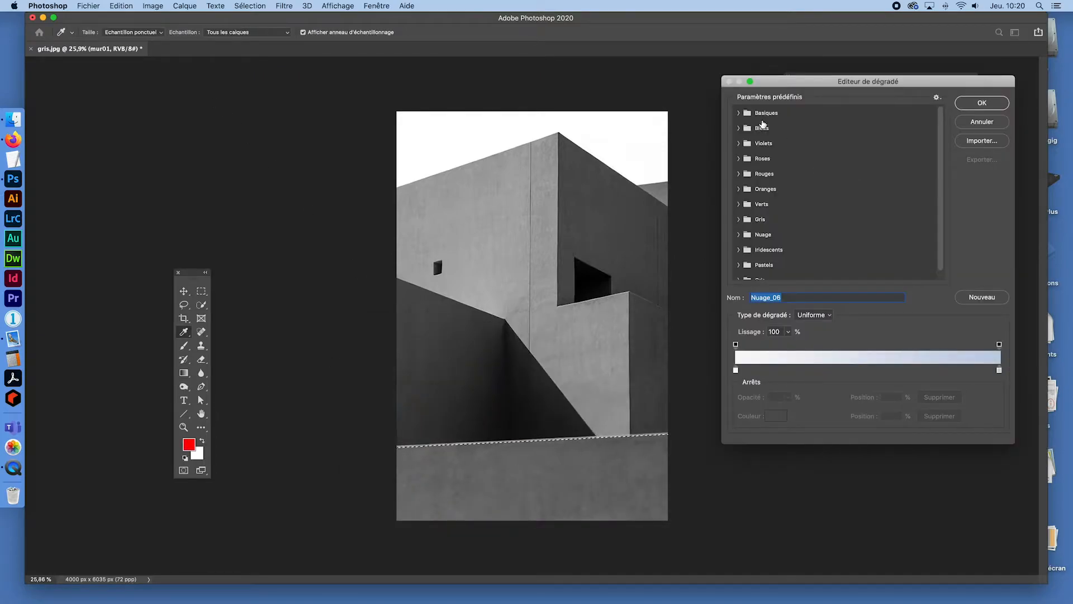
scroll(757, 128, up, 1)
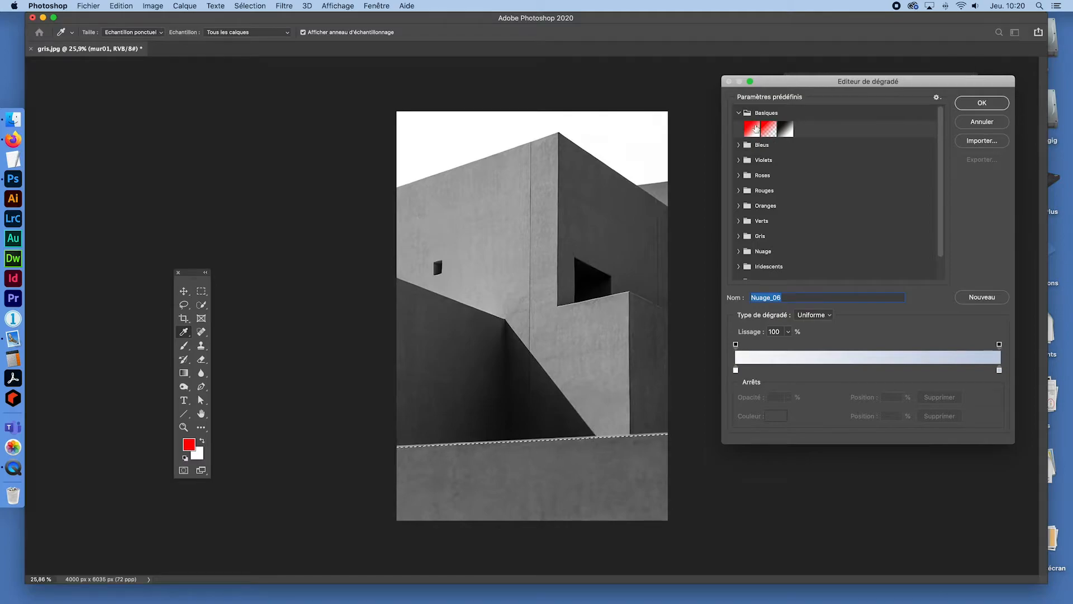
click(752, 129)
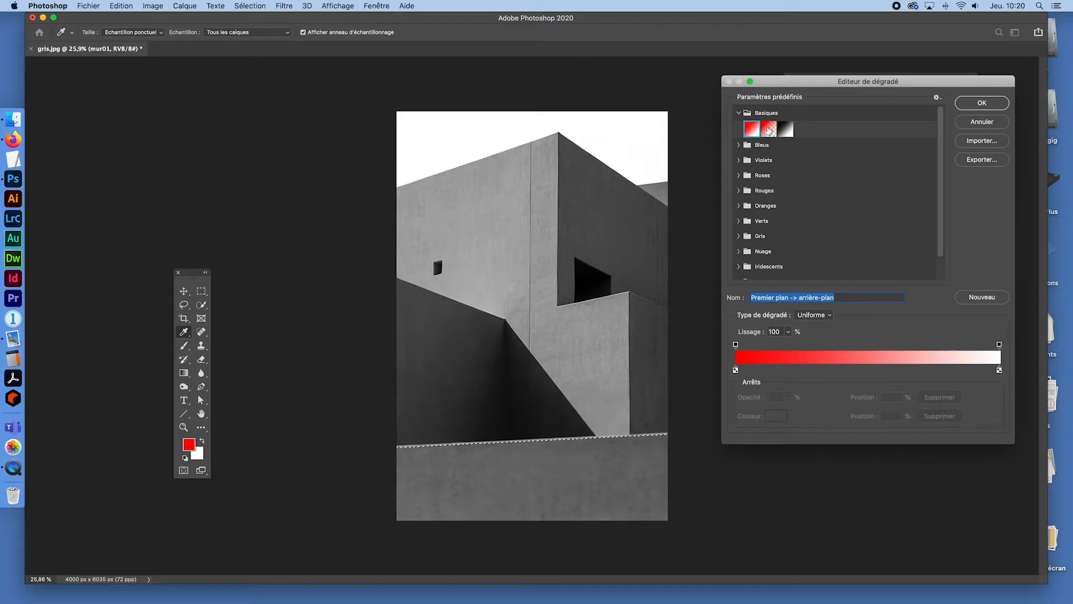
Step: Try the Premier plan -> transparent preset, sampling its start colour near the foreground wall's lower-left corner and its end colour near the upper-right corner
click(767, 131)
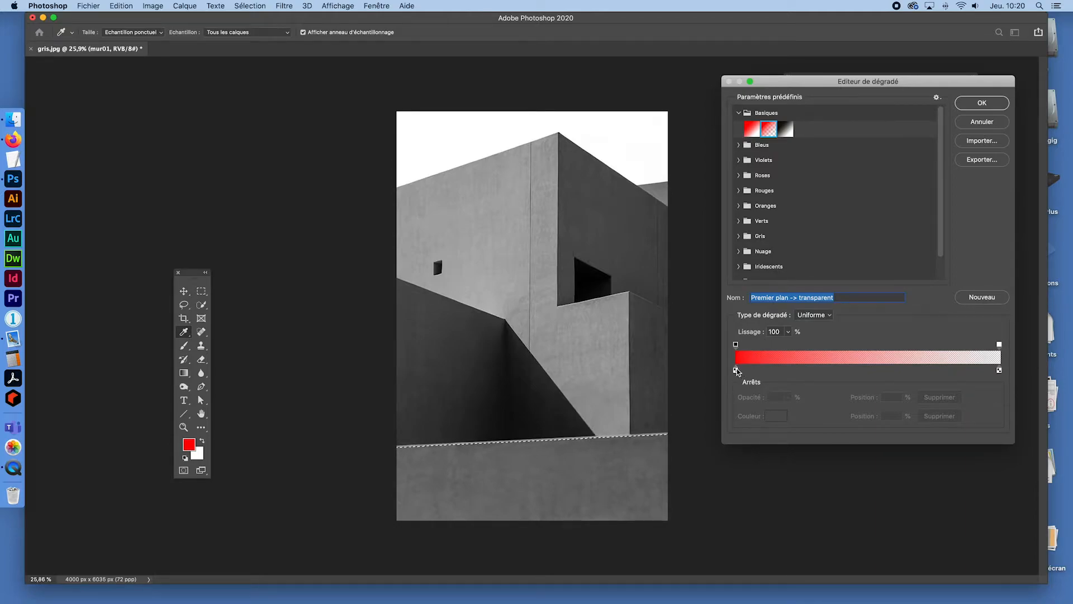
click(736, 370)
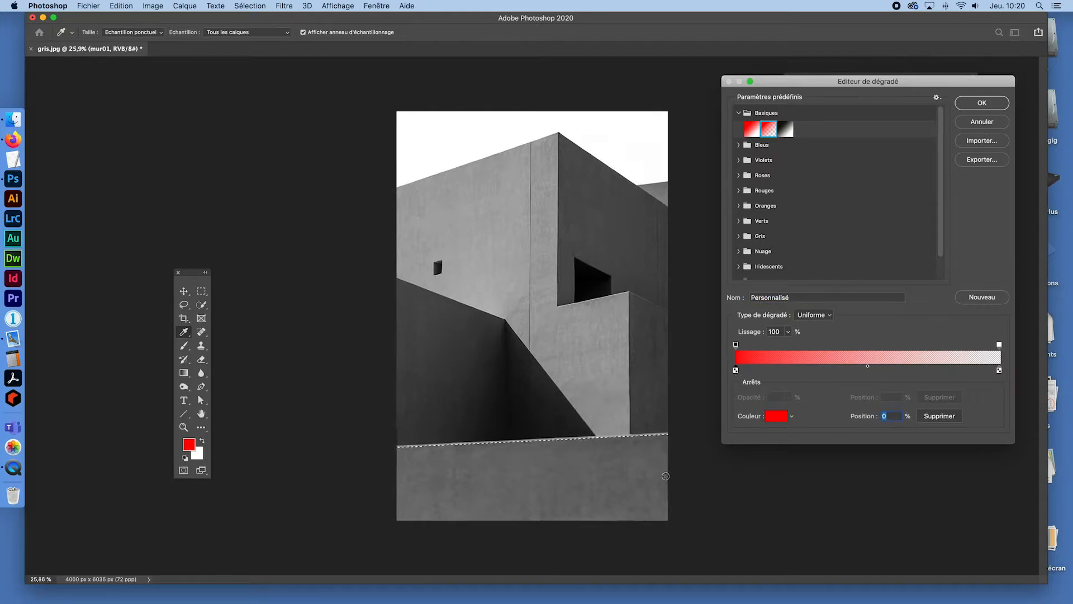
click(400, 509)
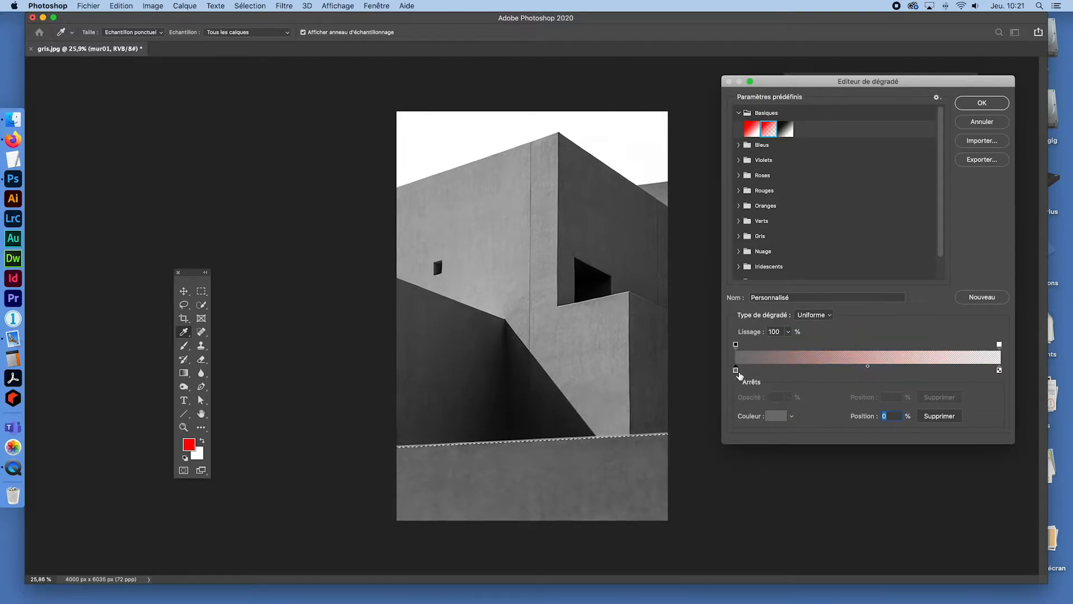
click(999, 371)
click(666, 446)
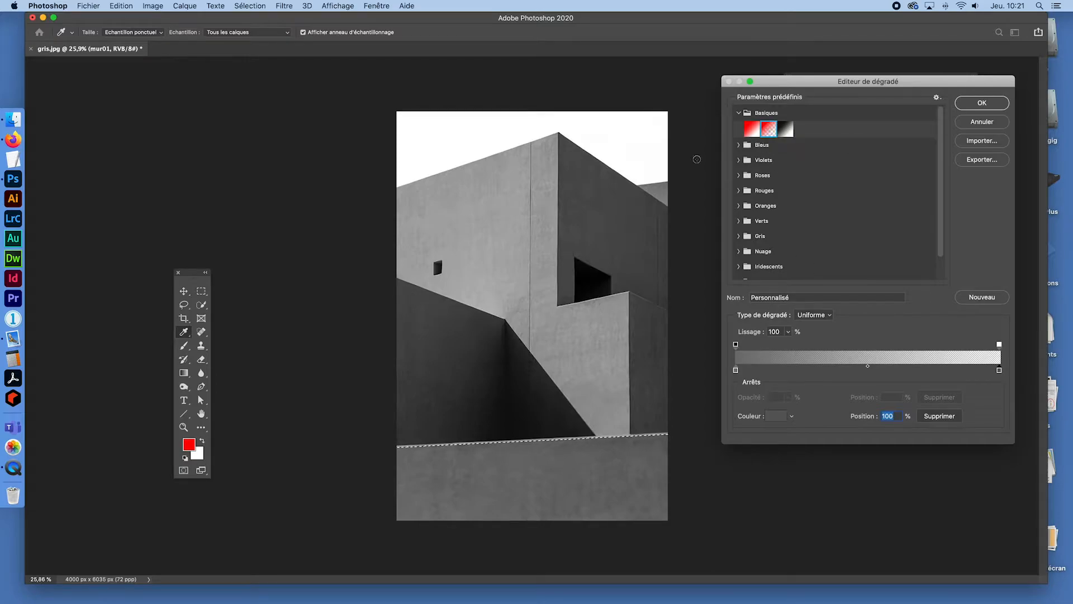
Step: Choose the Premier plan -> arrière-plan preset and sample its start colour at the foreground wall's lower left and its end colour at the upper right
click(745, 128)
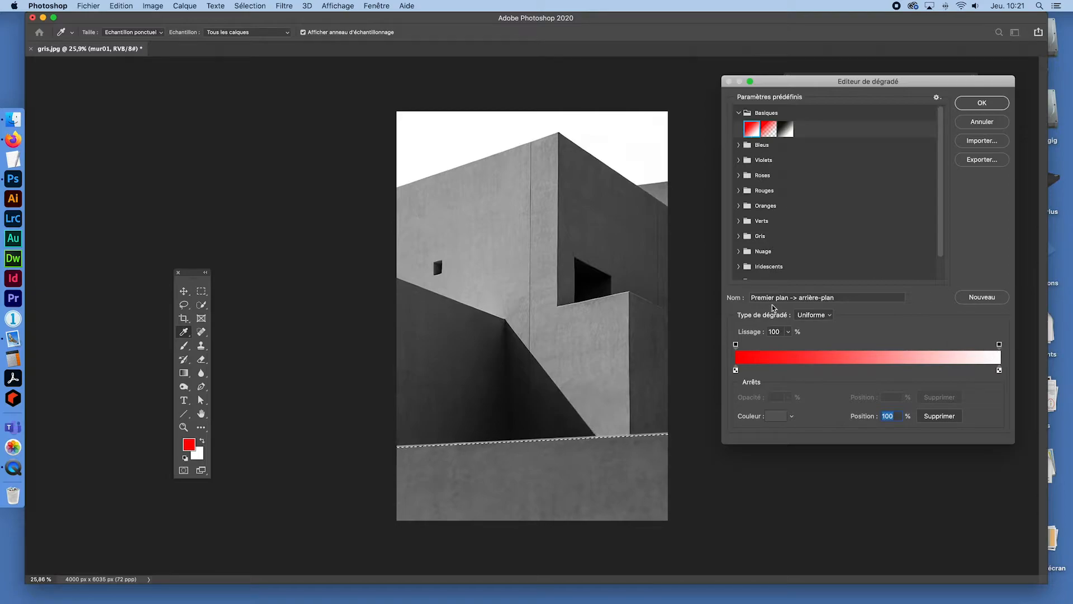
click(736, 370)
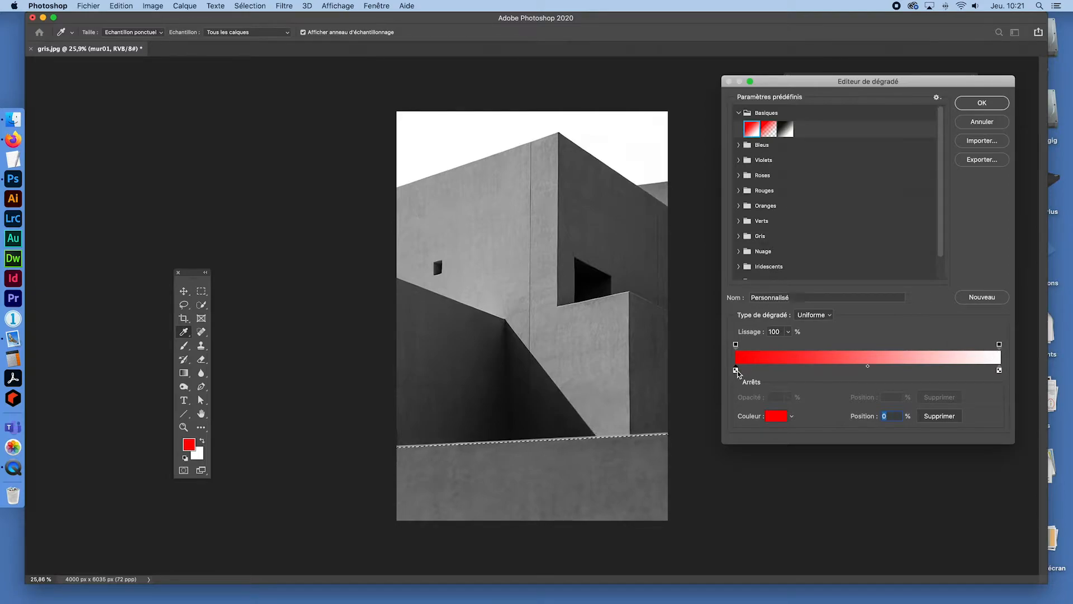
click(400, 498)
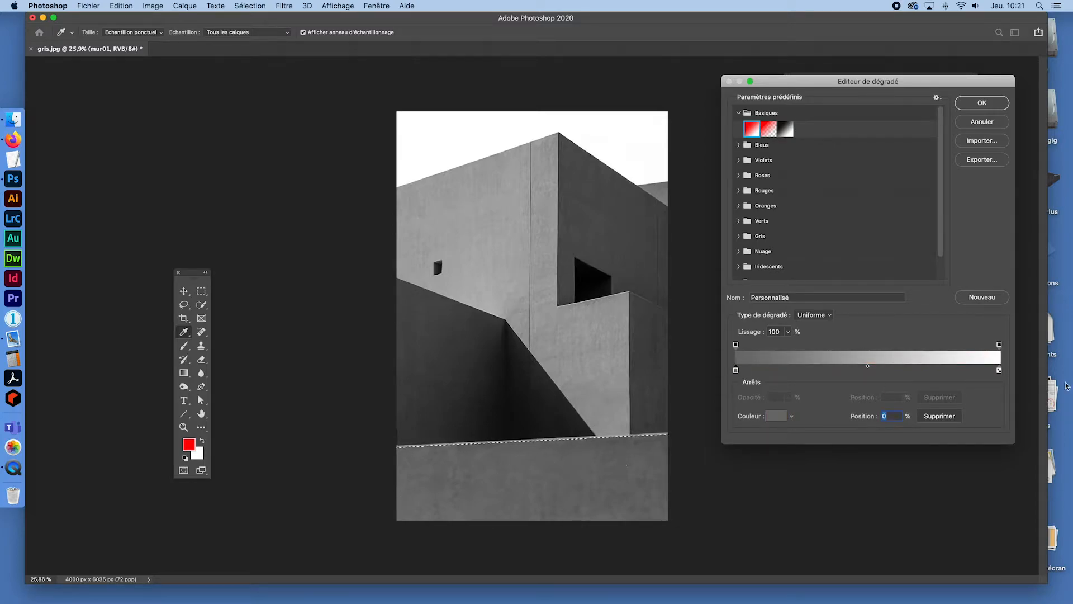
click(999, 370)
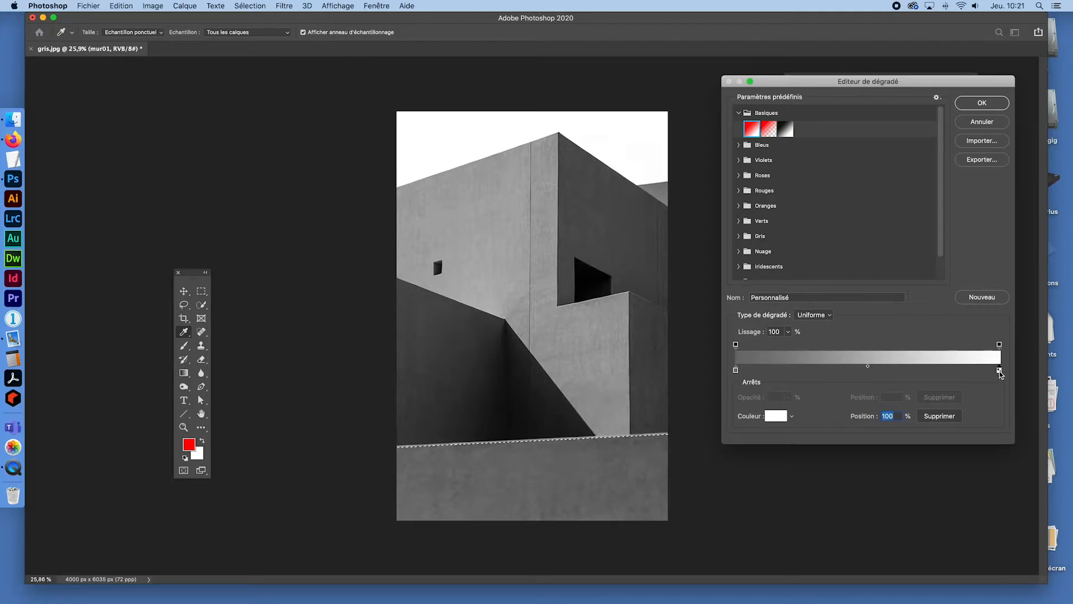
click(666, 446)
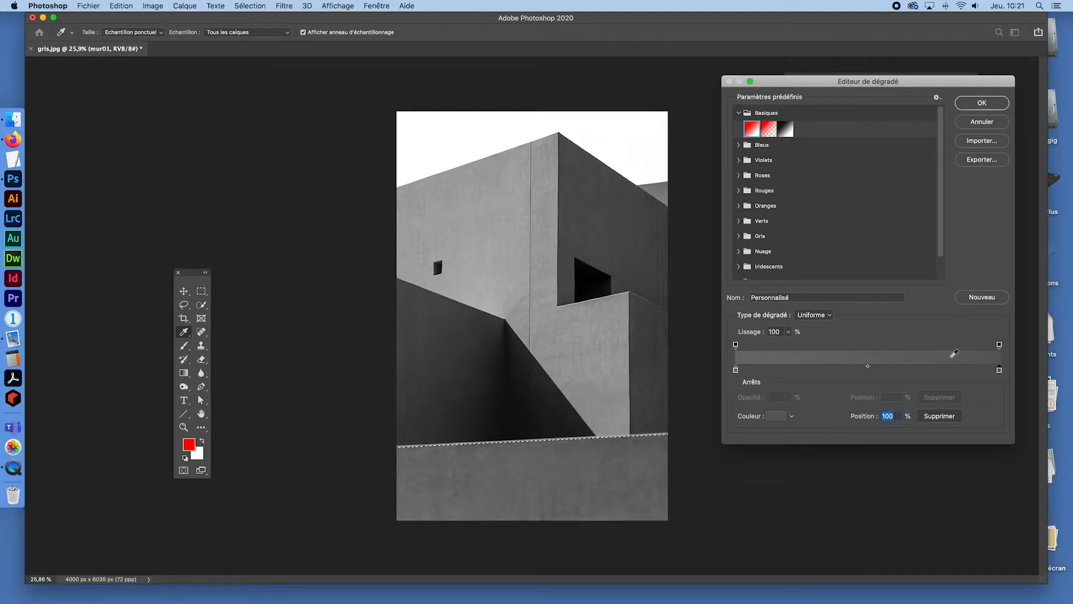
Step: Fill the selected foreground wall on layer mur01 with the sampled radial gradient from its left edge to its right edge, and deselect
click(982, 105)
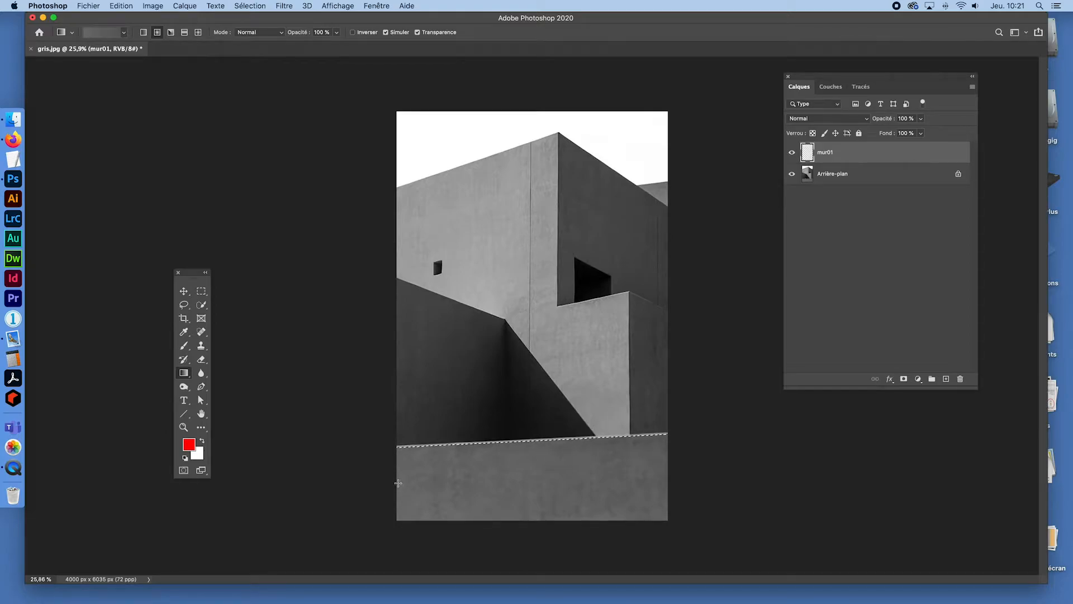
drag(424, 482, 499, 485)
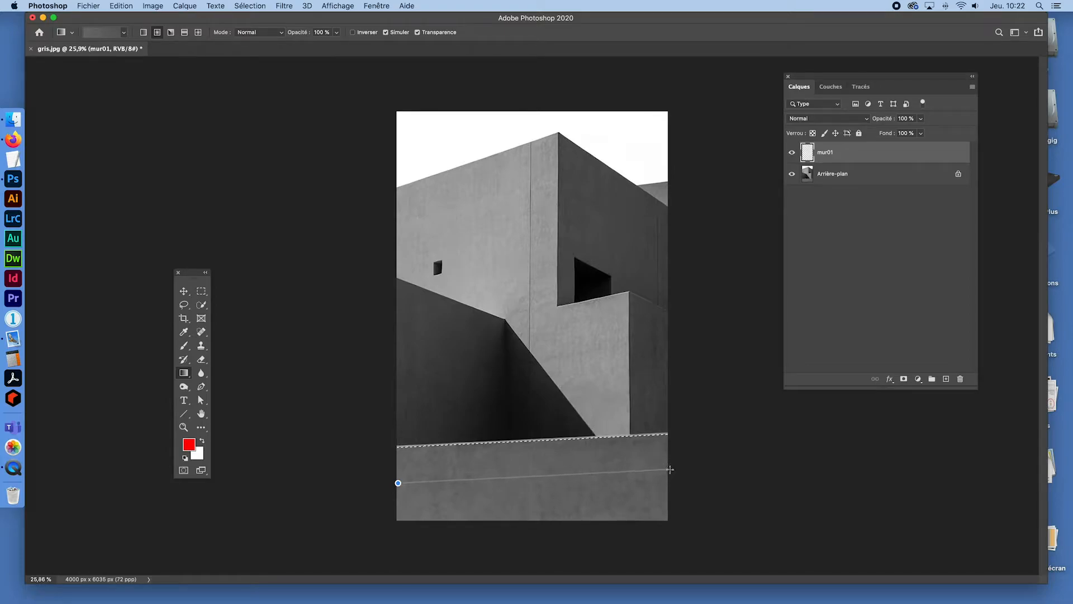
drag(670, 470, 672, 472)
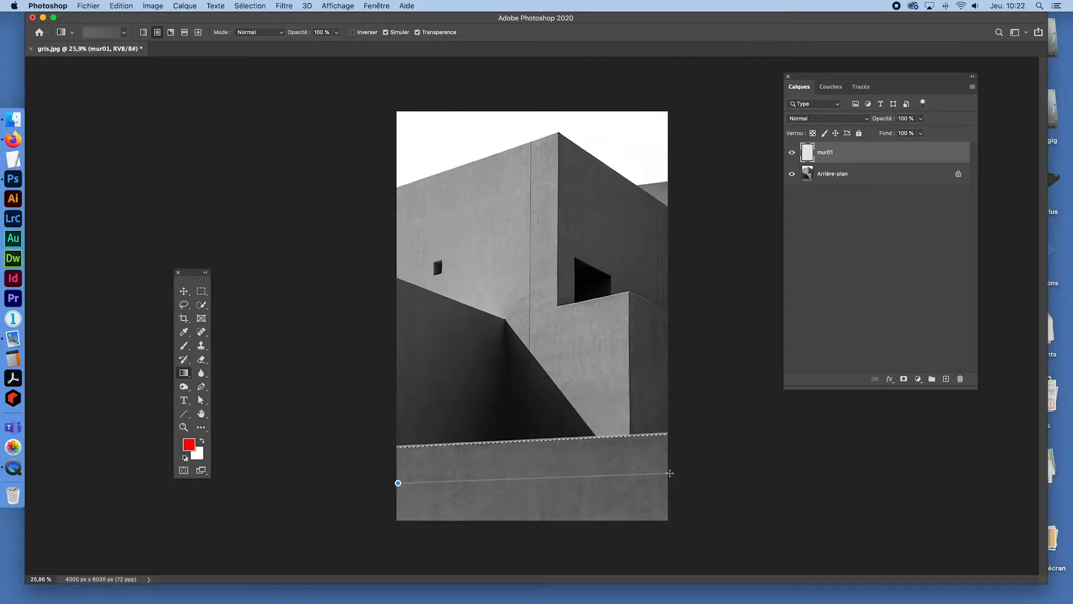
drag(670, 473, 668, 473)
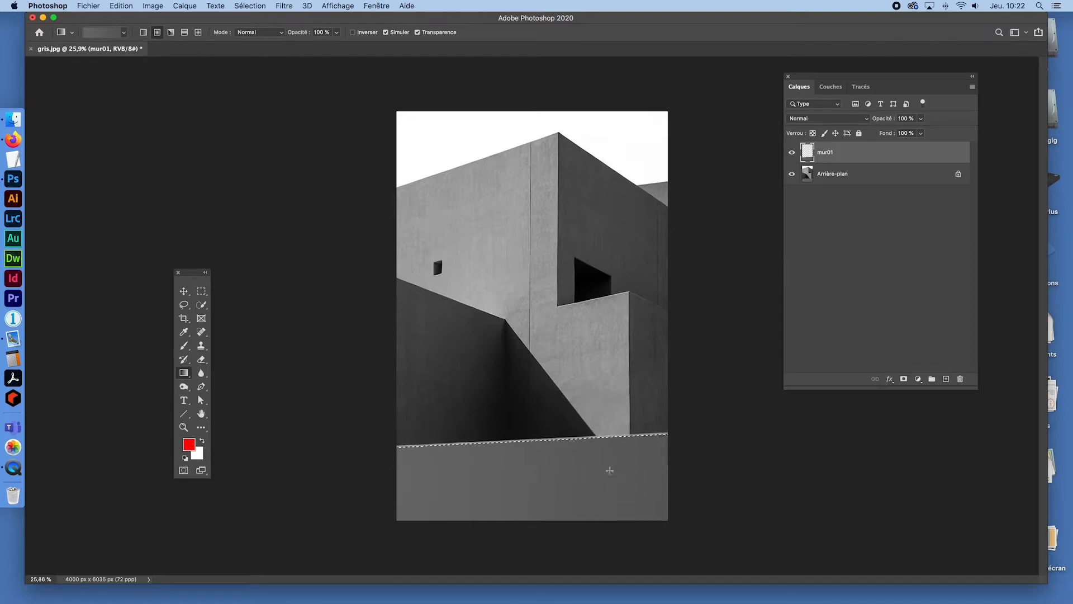
key(super+d)
click(792, 154)
click(793, 153)
Step: Add a new layer above mur01 and name it mur02
click(946, 379)
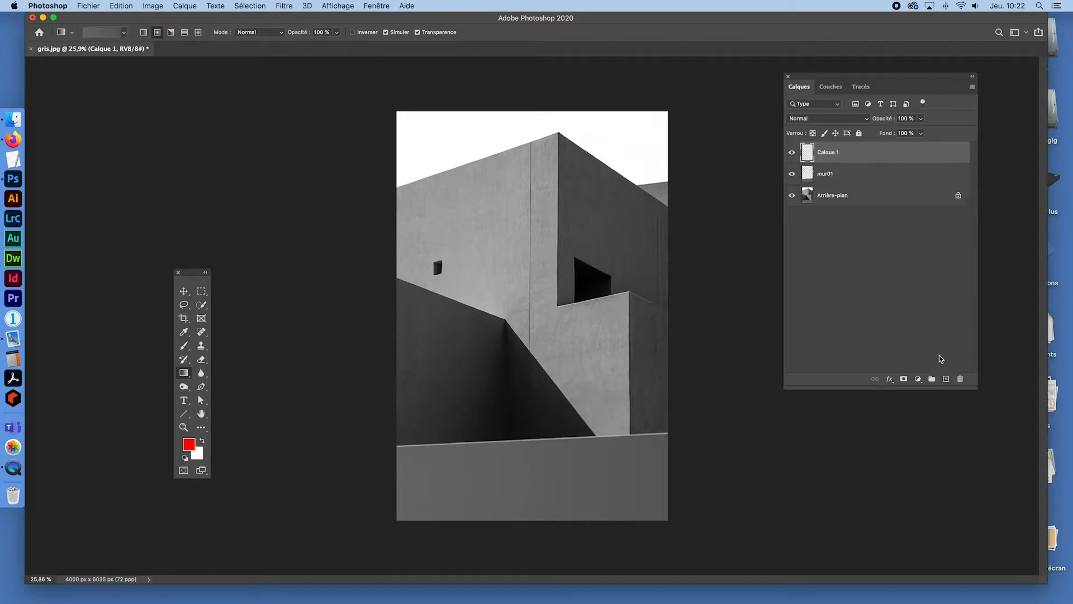
double_click(829, 152)
text(mur02)
key(Return)
Step: Select the dark left wall with straight Lasso segments along its sloping upper edge and inner corner, overlapping the foreground wall and the canvas's left edge
click(184, 307)
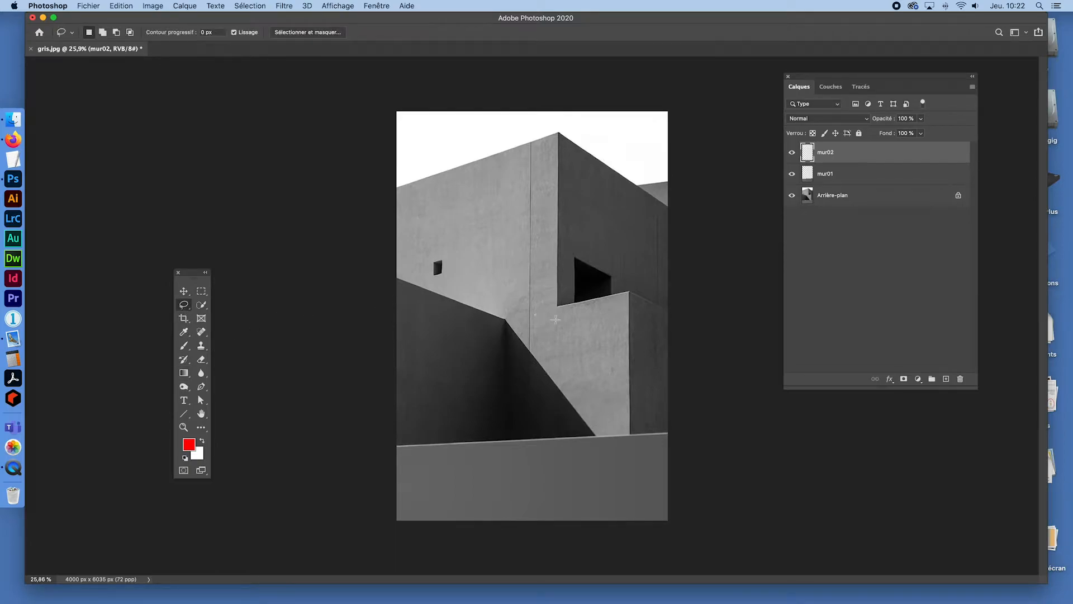
key(super+space)
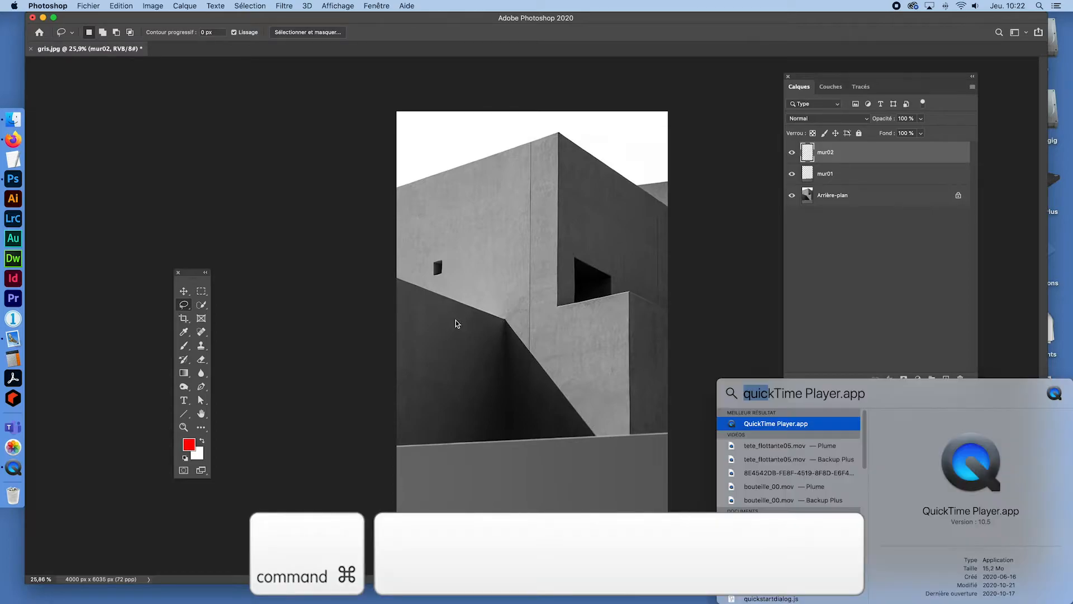
drag(391, 280, 478, 315)
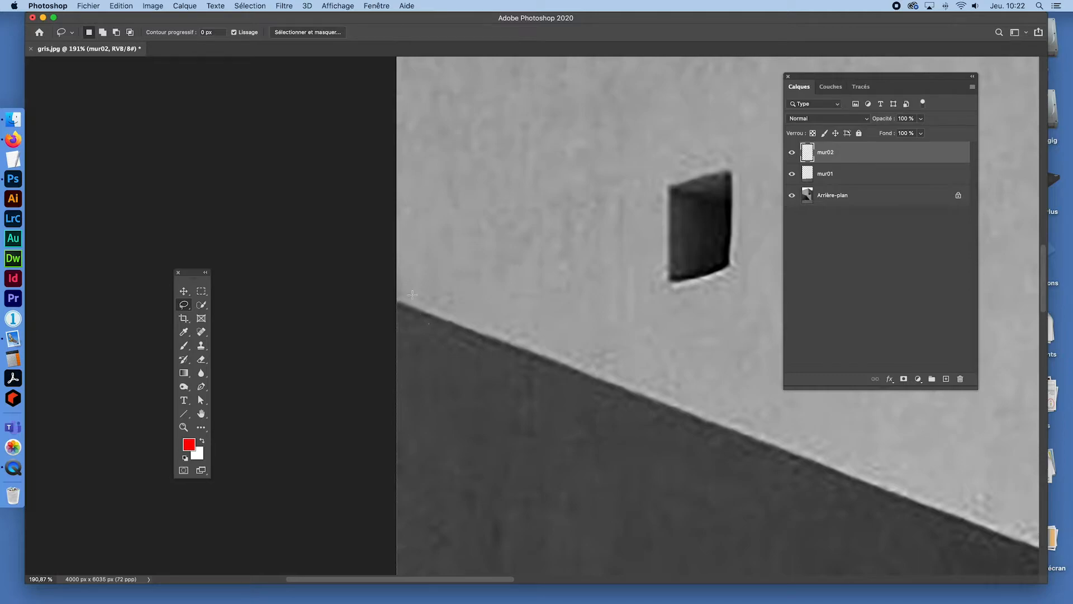
key(super+space)
mouse_move(409, 307)
mouse_down()
mouse_move(433, 324)
mouse_move(397, 306)
mouse_up()
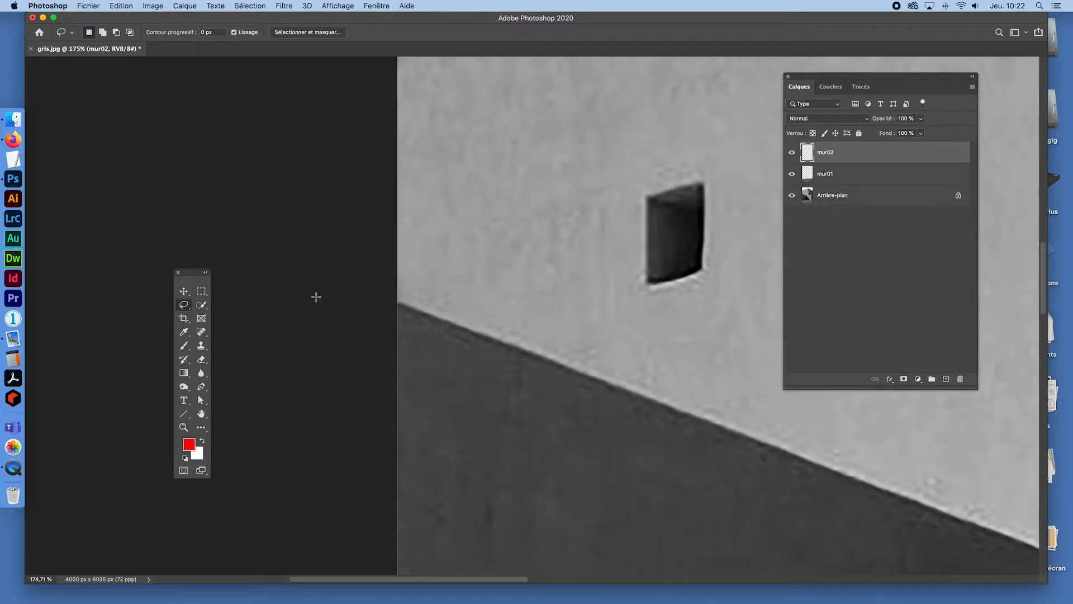
click(390, 300)
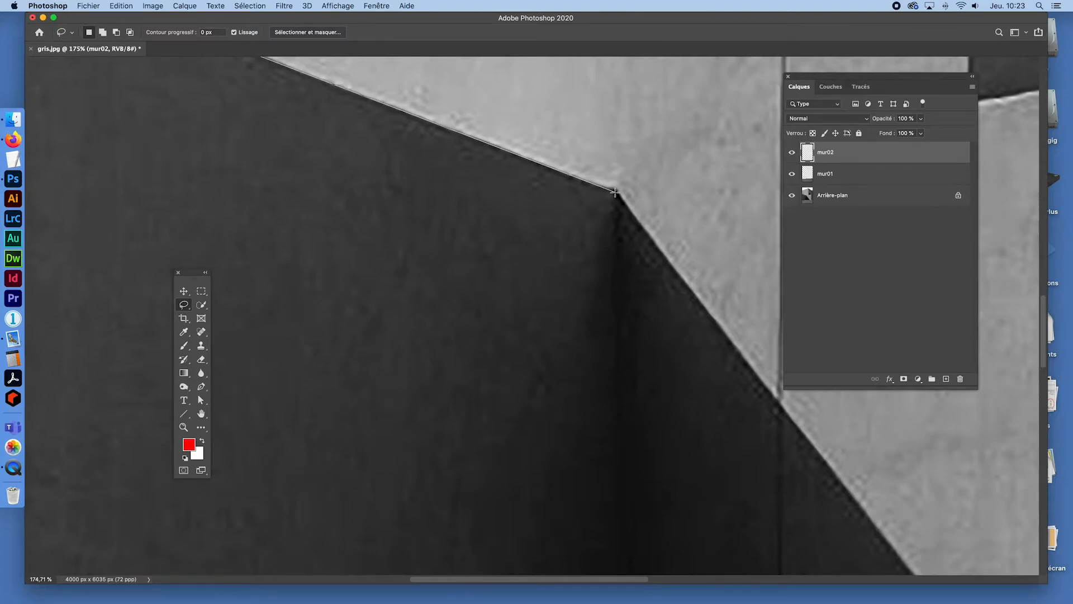
mouse_move(615, 193)
mouse_down()
mouse_move(648, 466)
mouse_move(625, 602)
mouse_move(632, 248)
mouse_move(665, 317)
mouse_move(733, 364)
mouse_move(710, 178)
mouse_move(674, 232)
mouse_move(654, 446)
mouse_move(622, 476)
mouse_move(591, 458)
mouse_up()
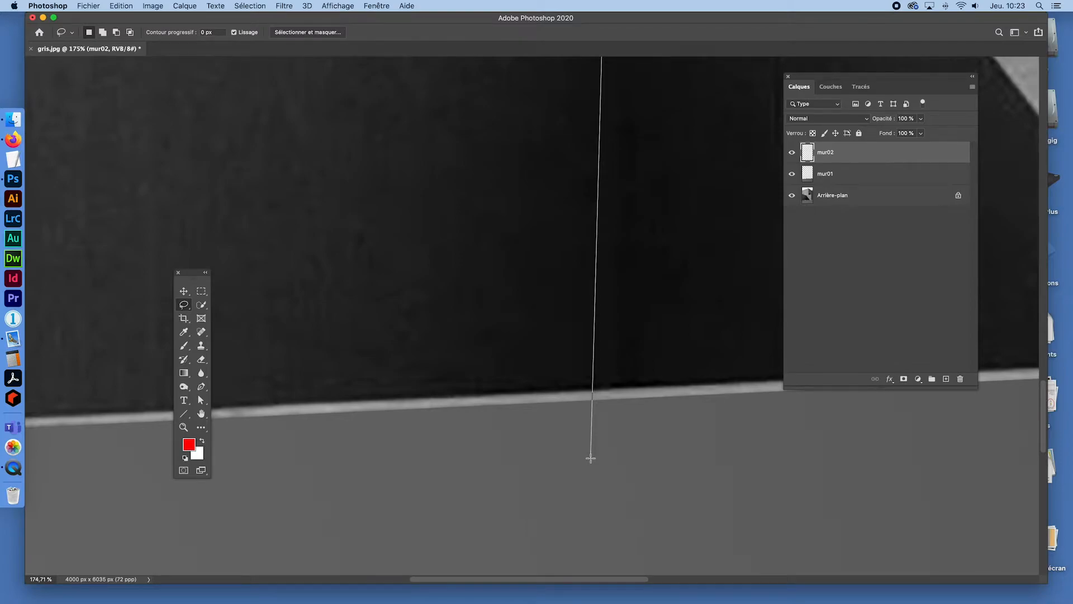
click(616, 428)
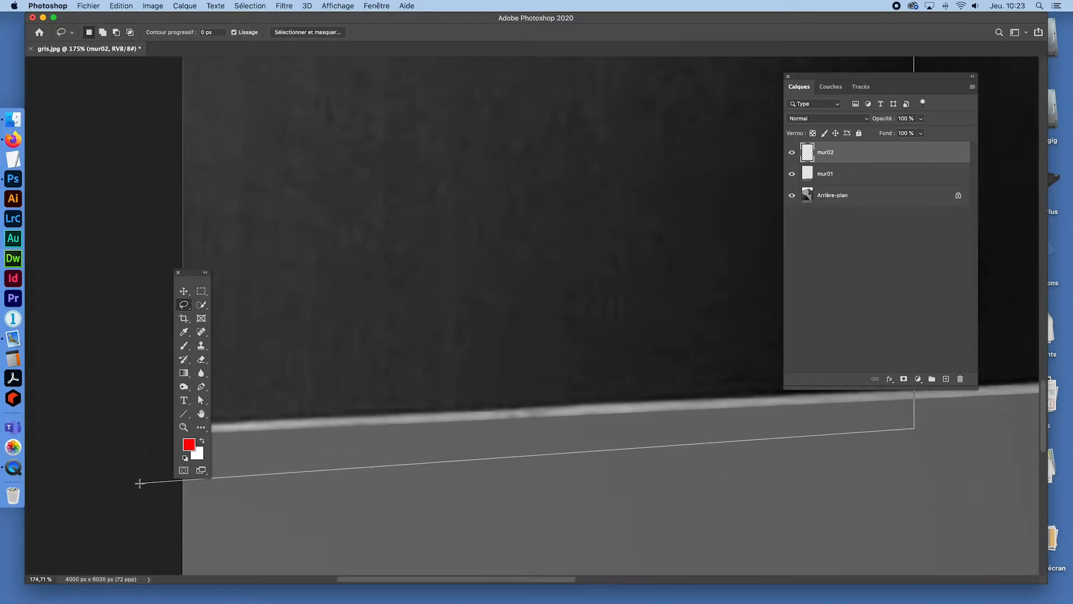
click(124, 457)
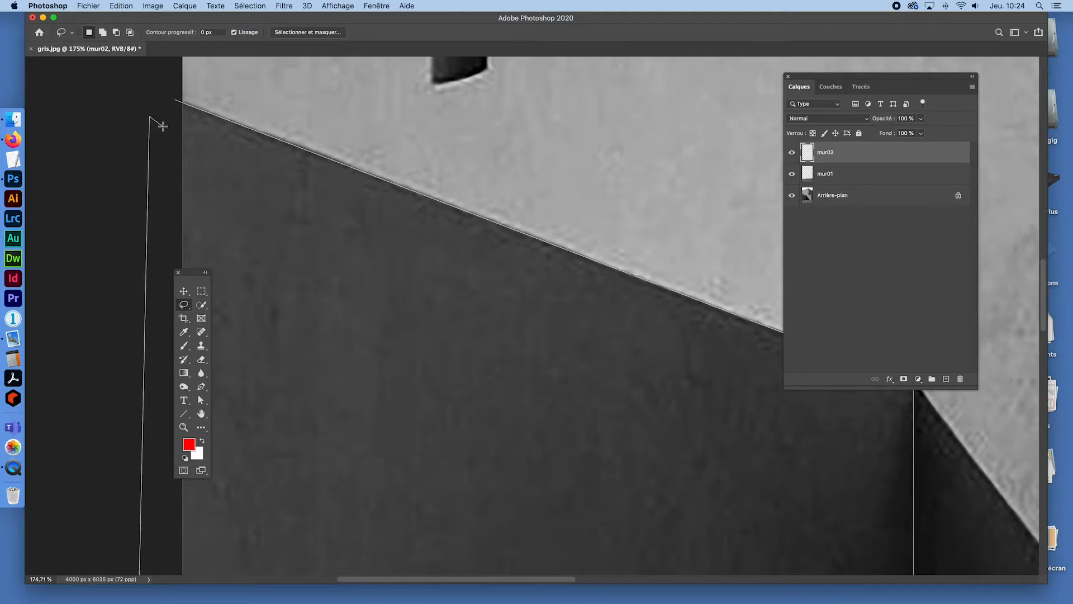
double_click(162, 125)
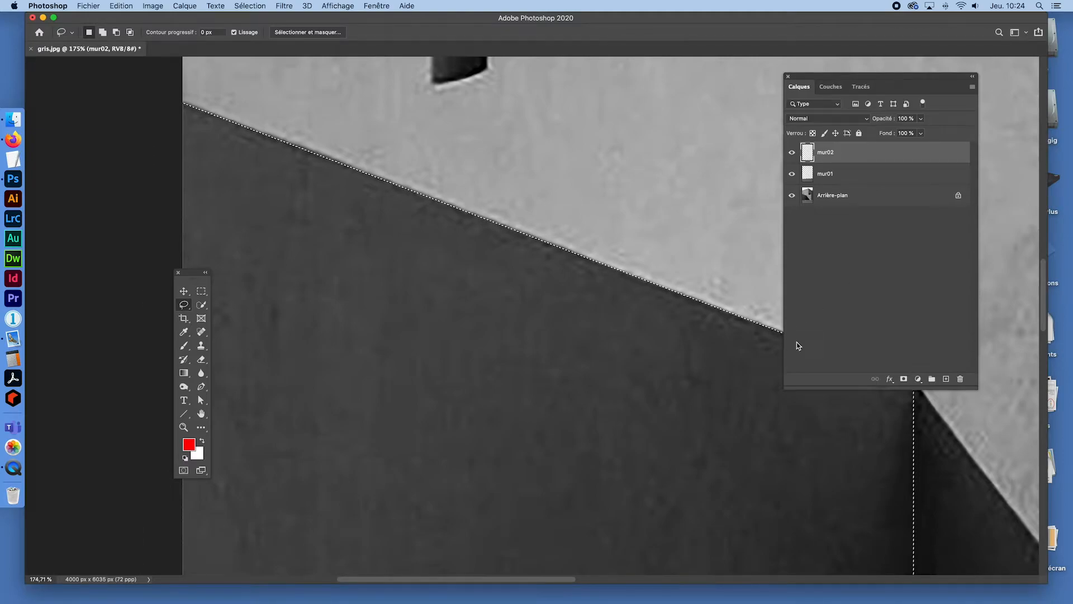
Step: Sample the gradient's start colour near the dark wall's left edge and its end colour beside its inner corner
key(super+0)
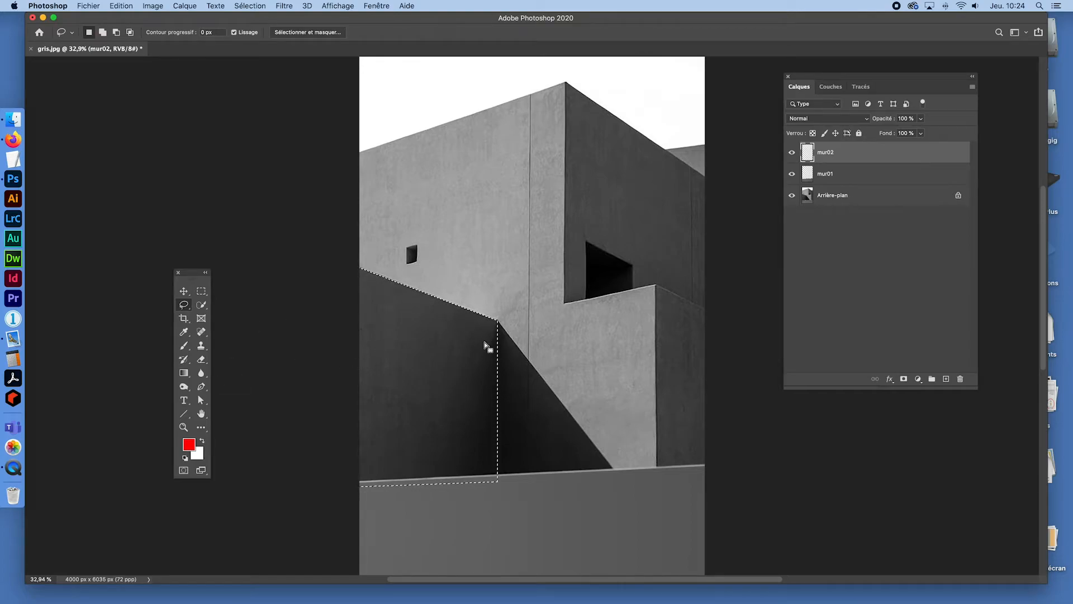
click(185, 373)
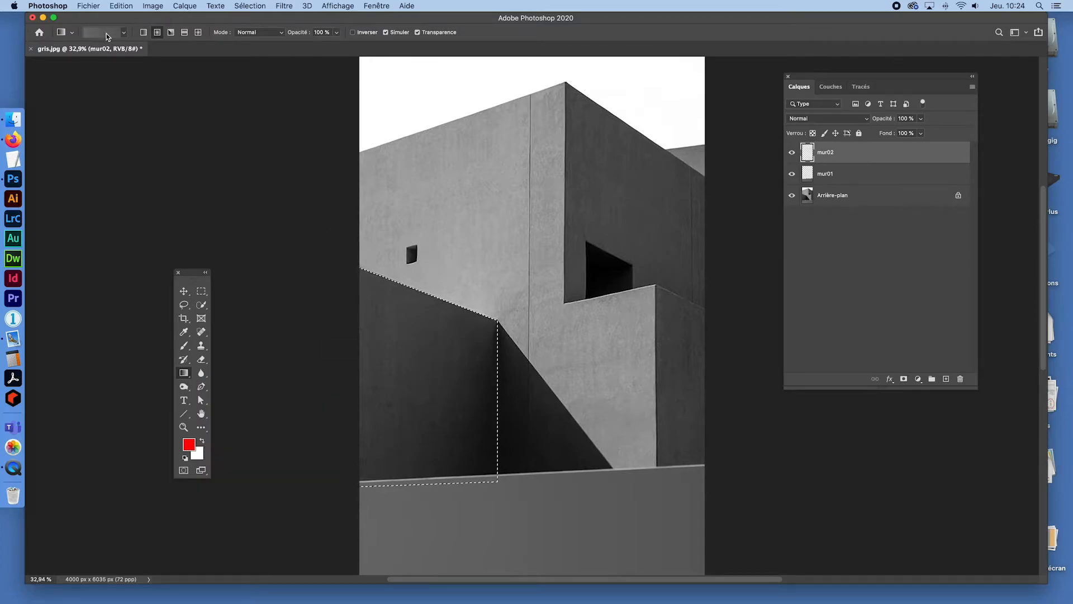
click(107, 33)
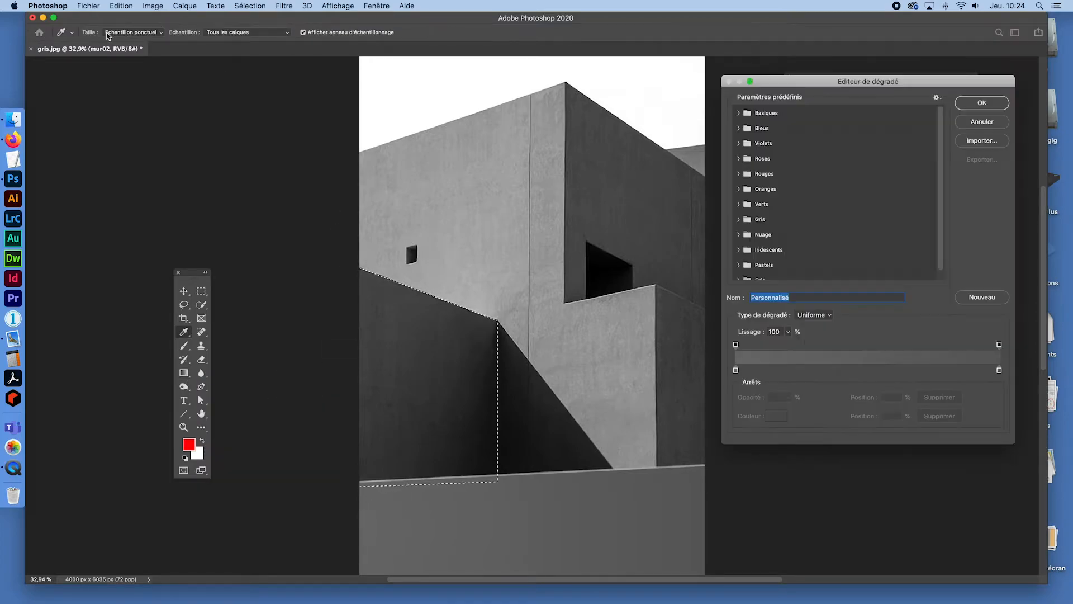
click(735, 370)
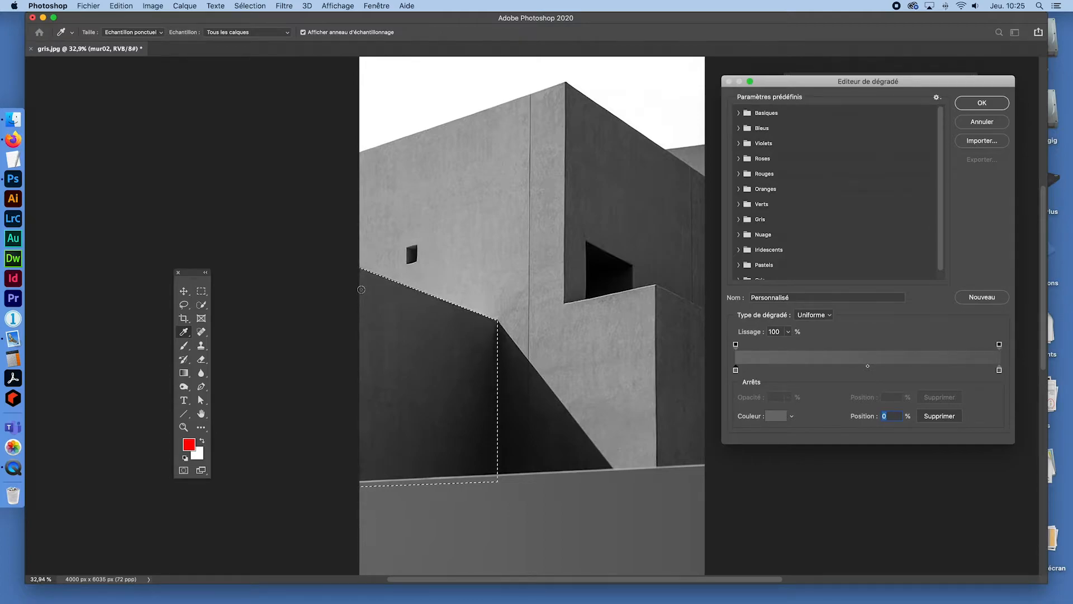
click(462, 323)
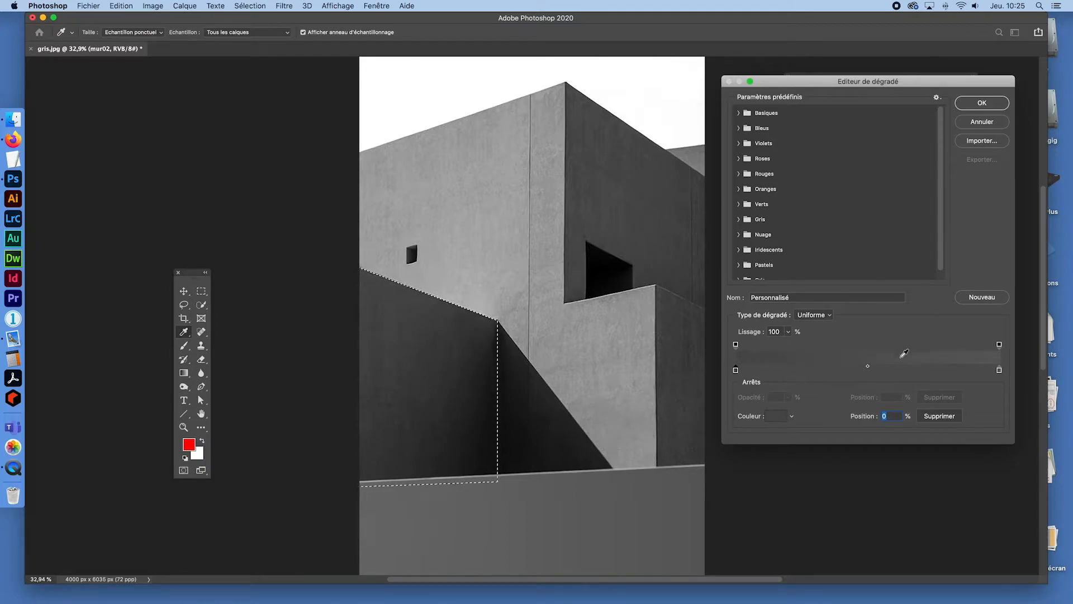
click(1000, 370)
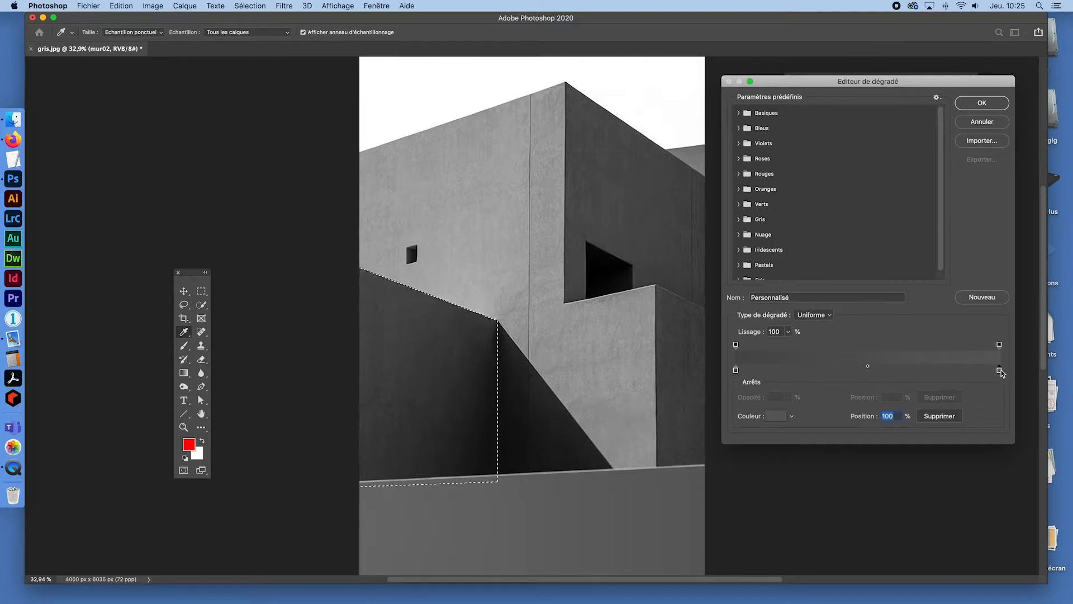
click(495, 344)
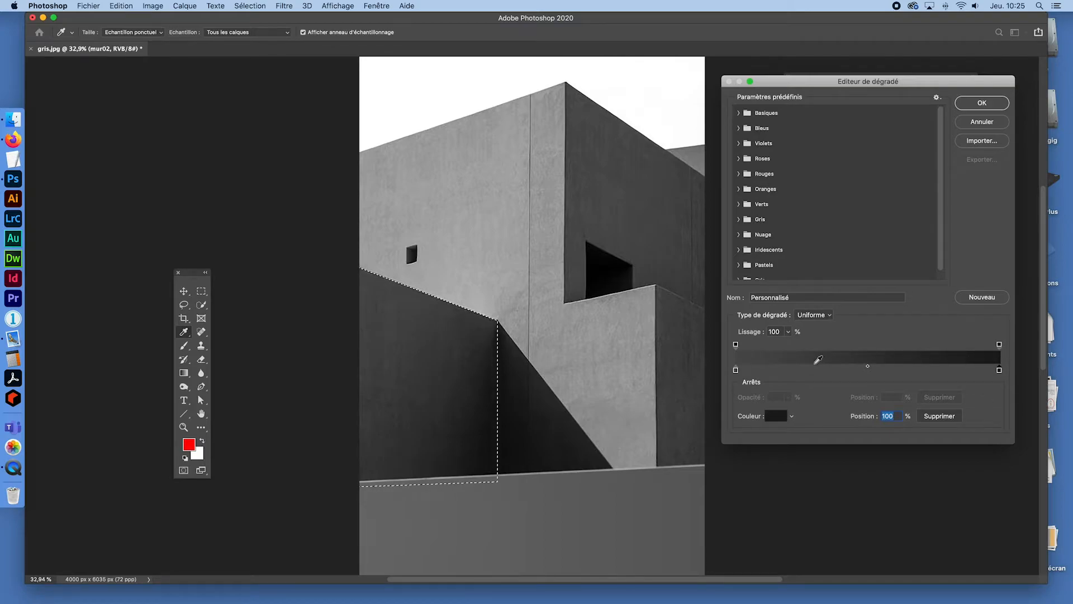
click(988, 105)
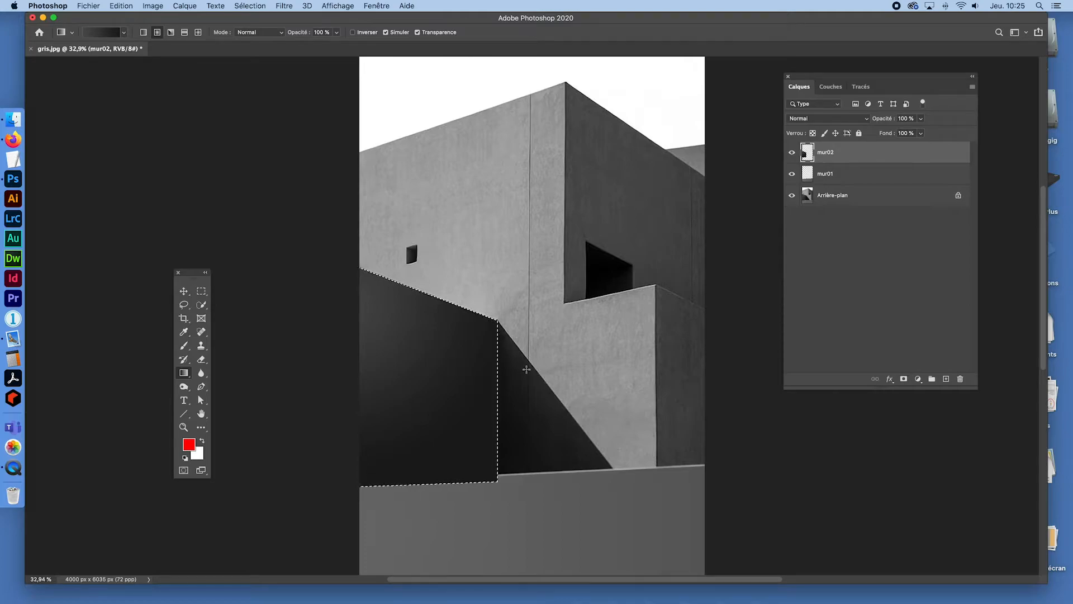
Step: Undo the radial gradient fill on the dark left wall
click(158, 33)
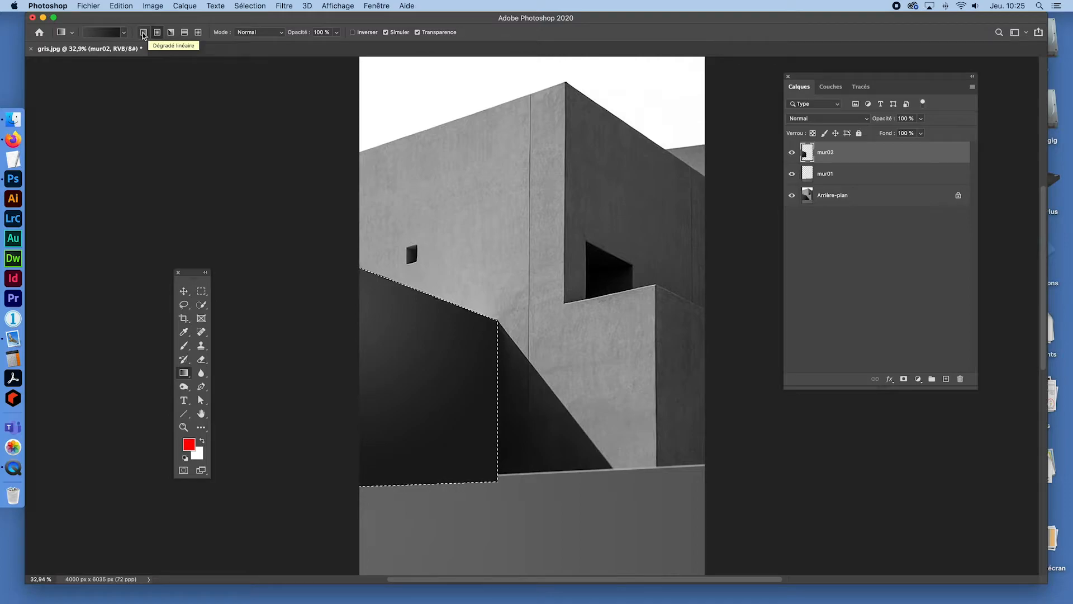
key(super+z)
key(super+z)
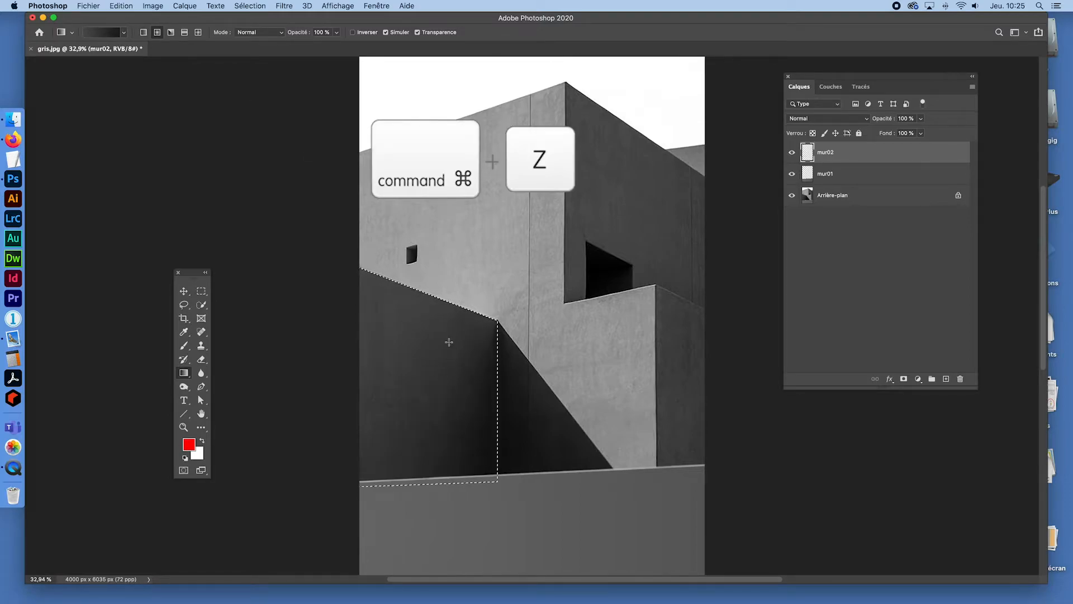
Step: Fill the selected dark wall on mur02 with a linear gradient from its left edge to its inner corner, and deselect
click(144, 34)
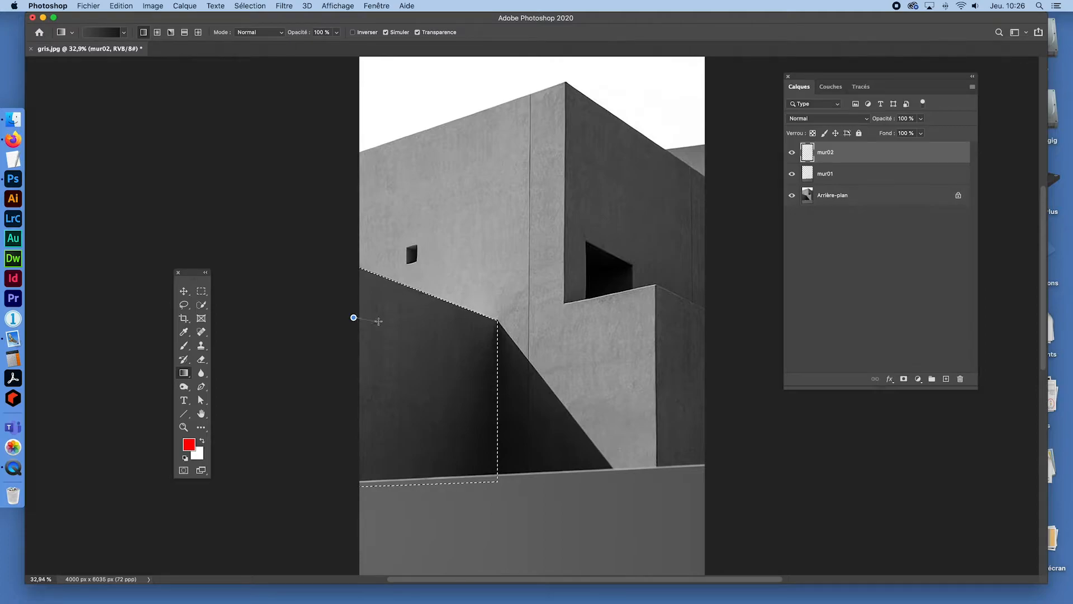
drag(378, 321, 429, 332)
drag(497, 354, 498, 354)
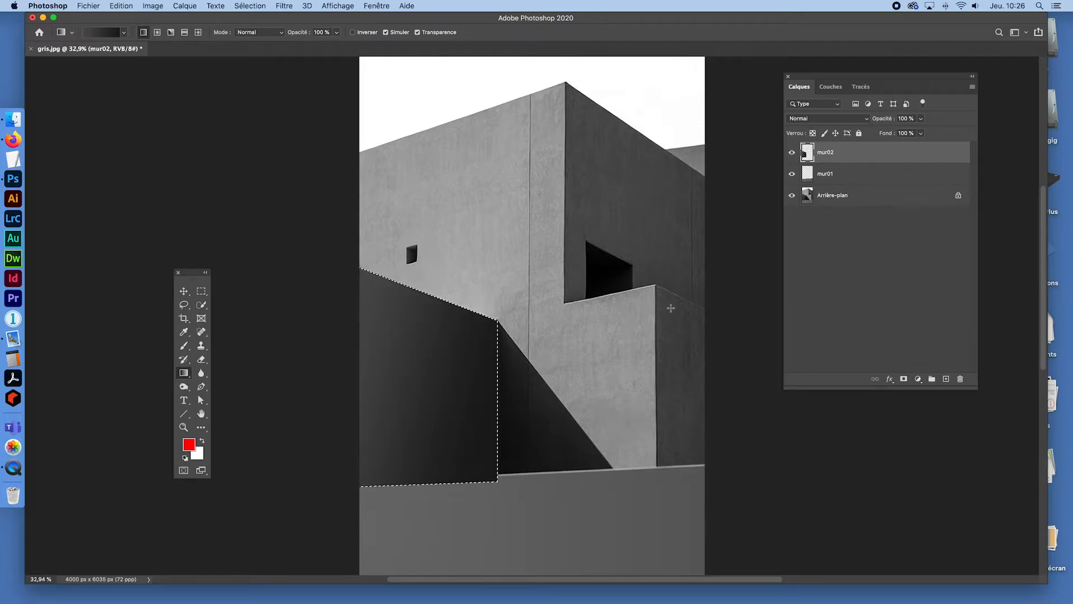
key(super+d)
Step: Move layer mur02 below mur01 so that the foreground wall covers the dark wall's lower edge
drag(805, 156, 814, 183)
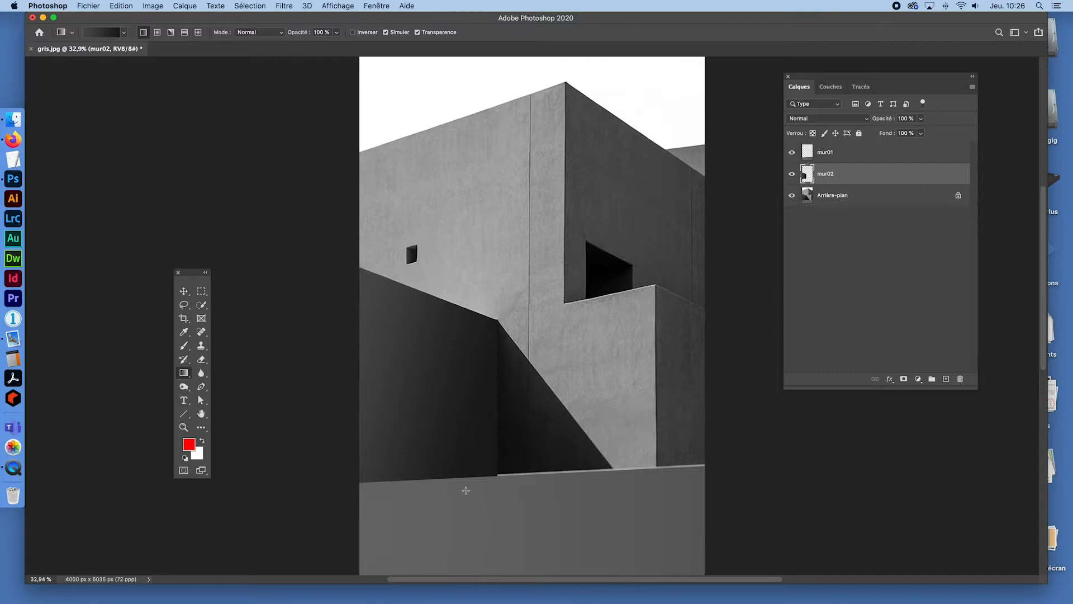
click(814, 152)
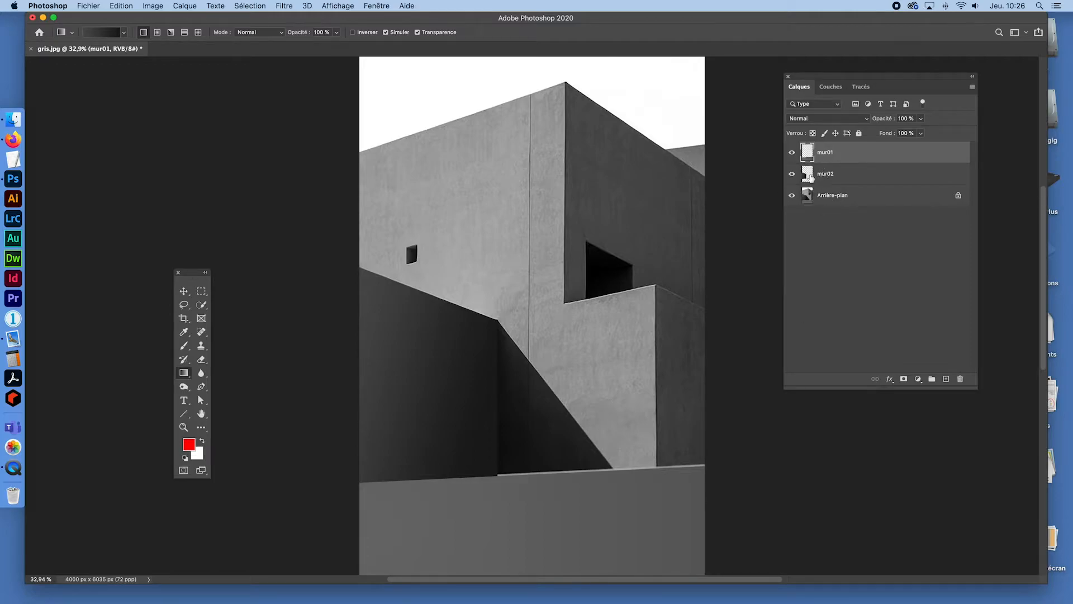
click(811, 177)
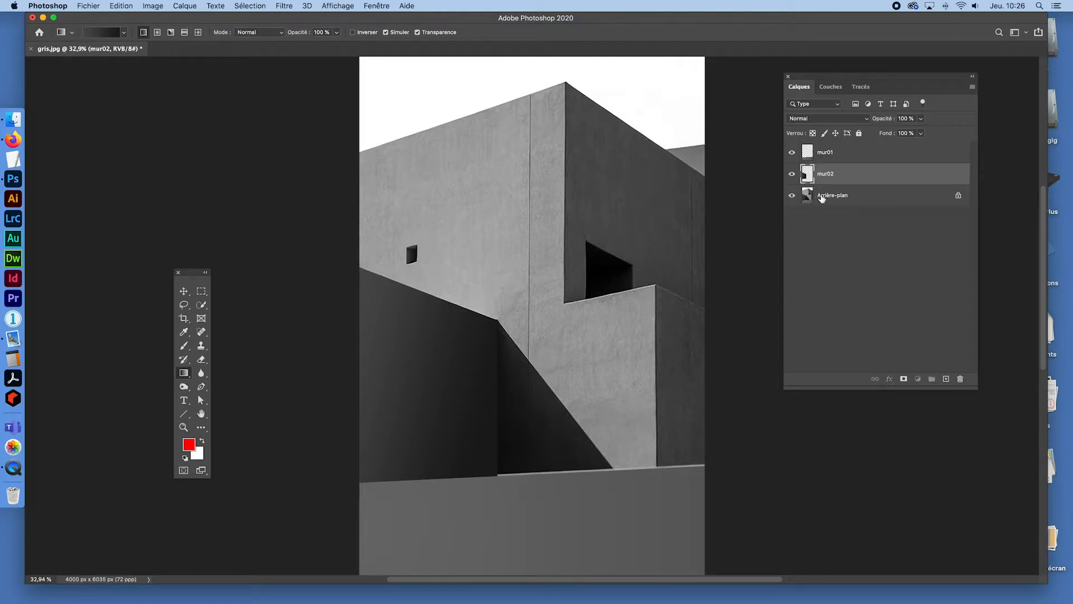
Step: Add a new layer named mur03 directly above Arrière-plan and hide layers mur01 and mur02
click(818, 197)
click(946, 380)
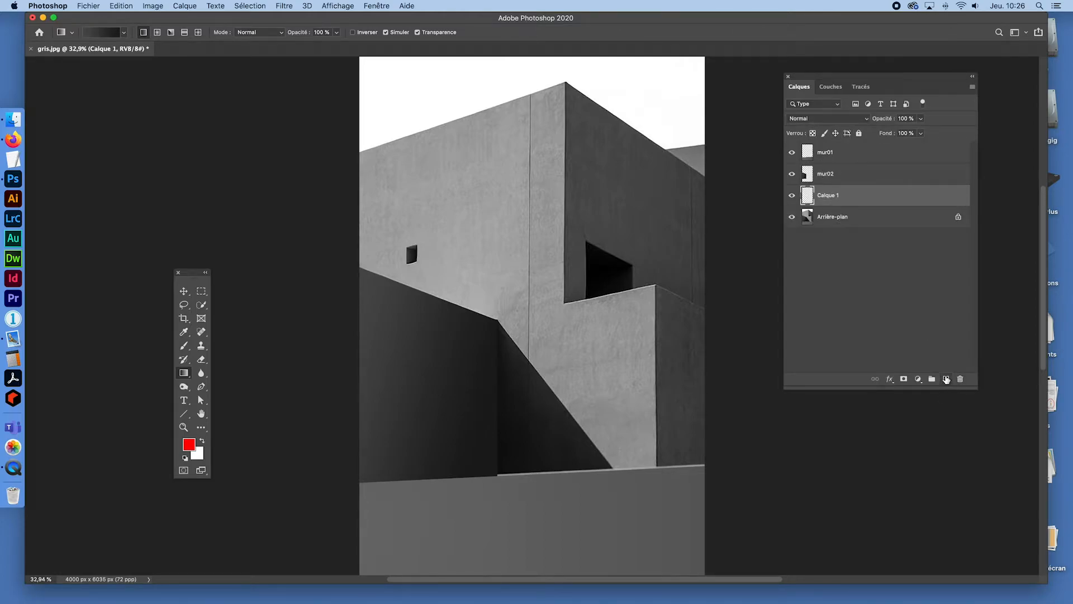
click(184, 306)
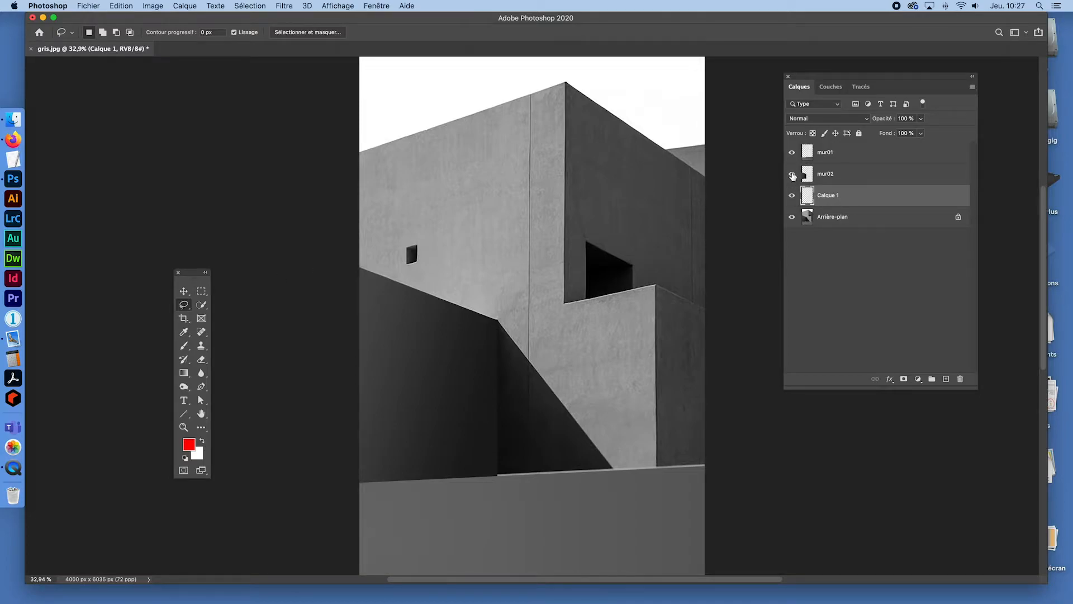
click(792, 174)
click(792, 153)
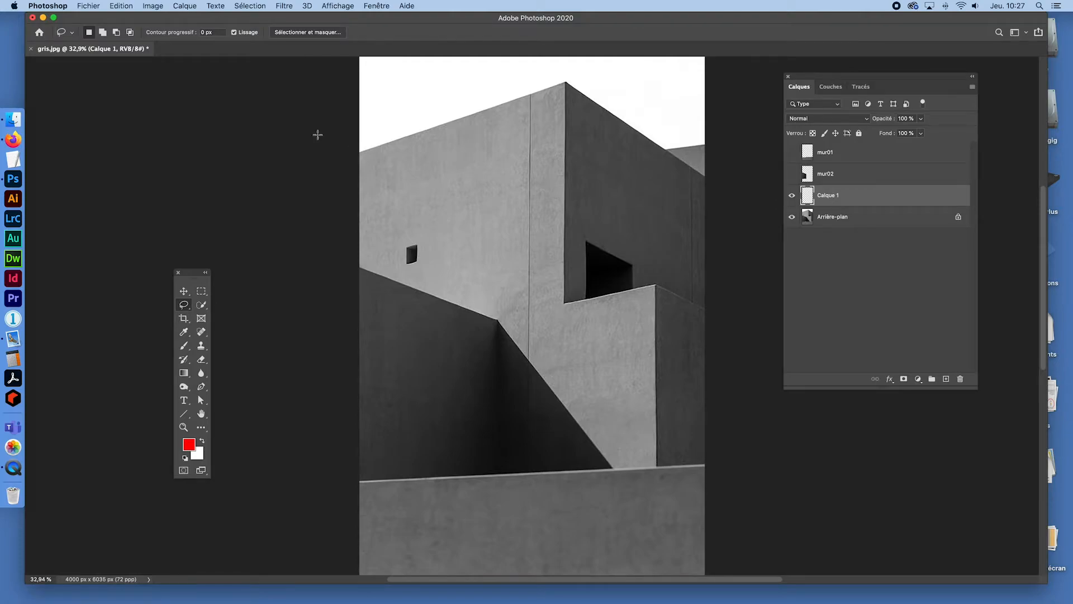
key(super+space)
drag(342, 155, 447, 218)
drag(433, 122, 460, 352)
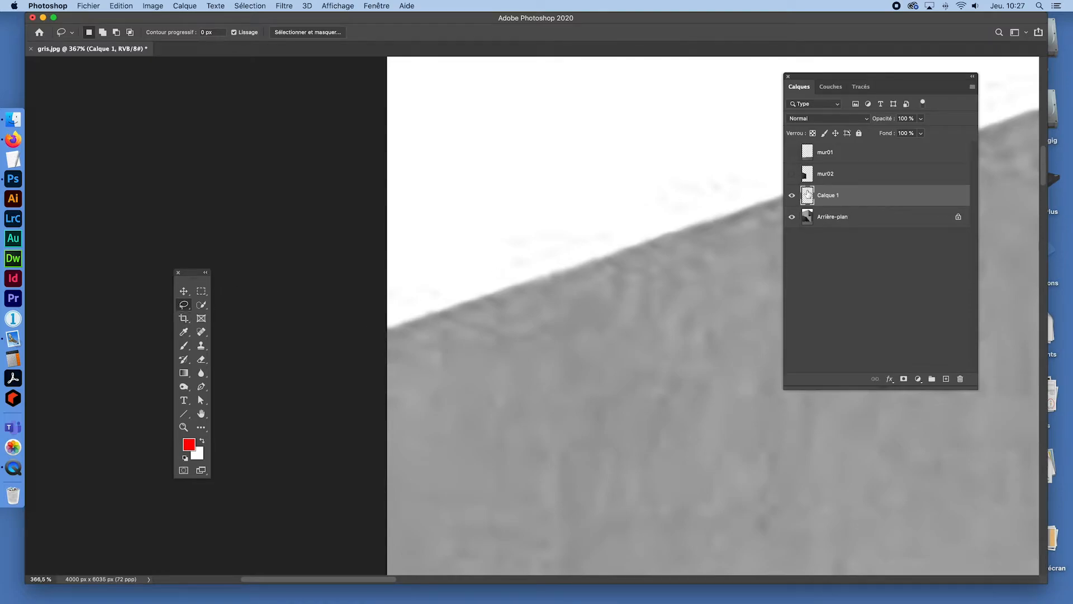
text(mur03)
key(Return)
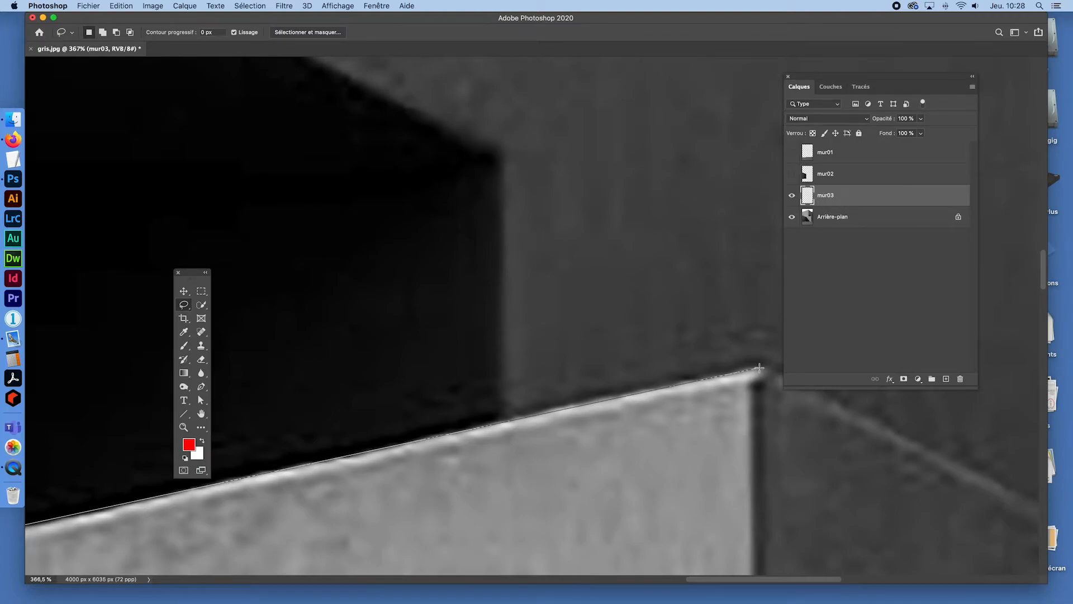
Step: Select the large light-grey wall with straight lasso segments, overlapping the dark walls in front of it and running past the image's left edge
click(759, 367)
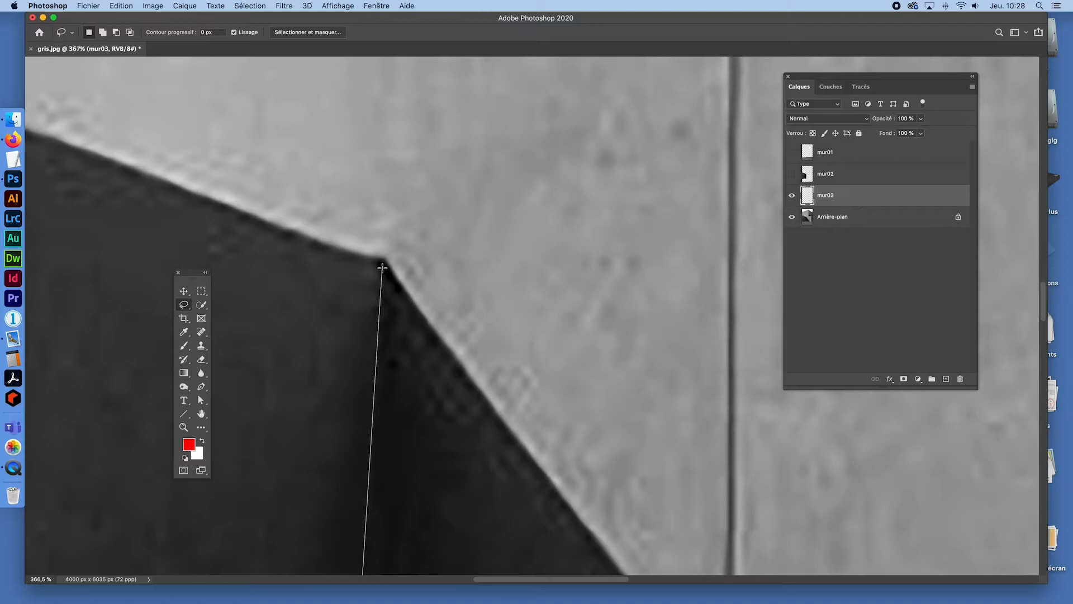
click(377, 272)
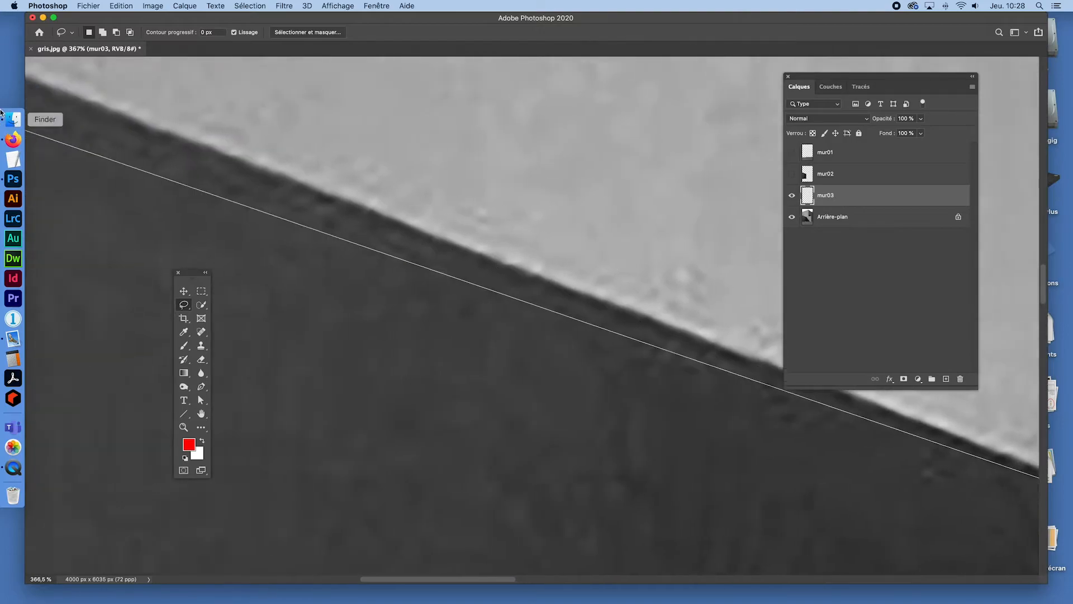
click(58, 89)
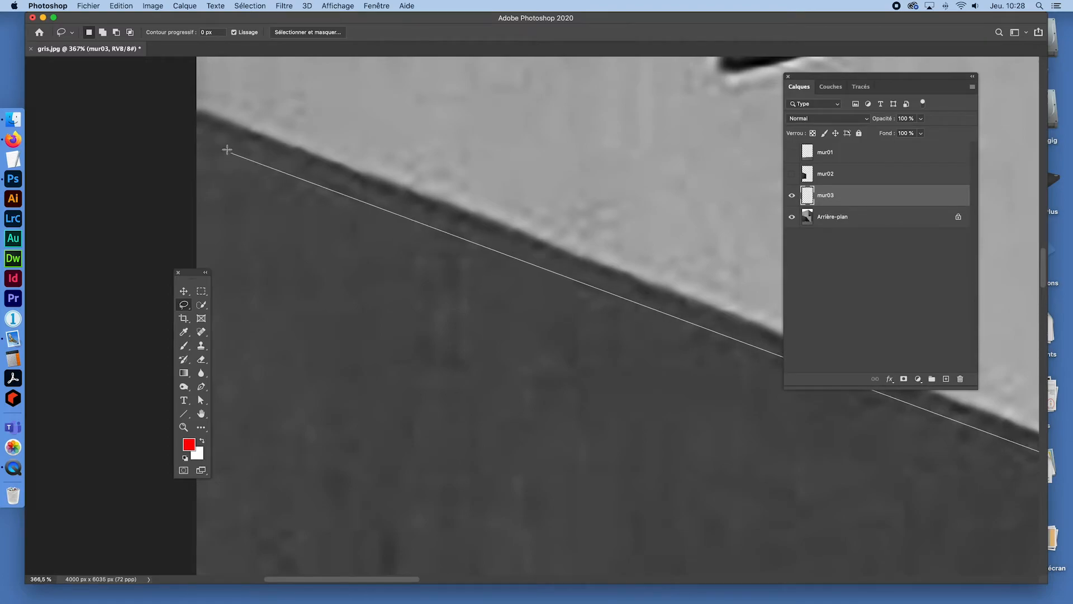
click(184, 120)
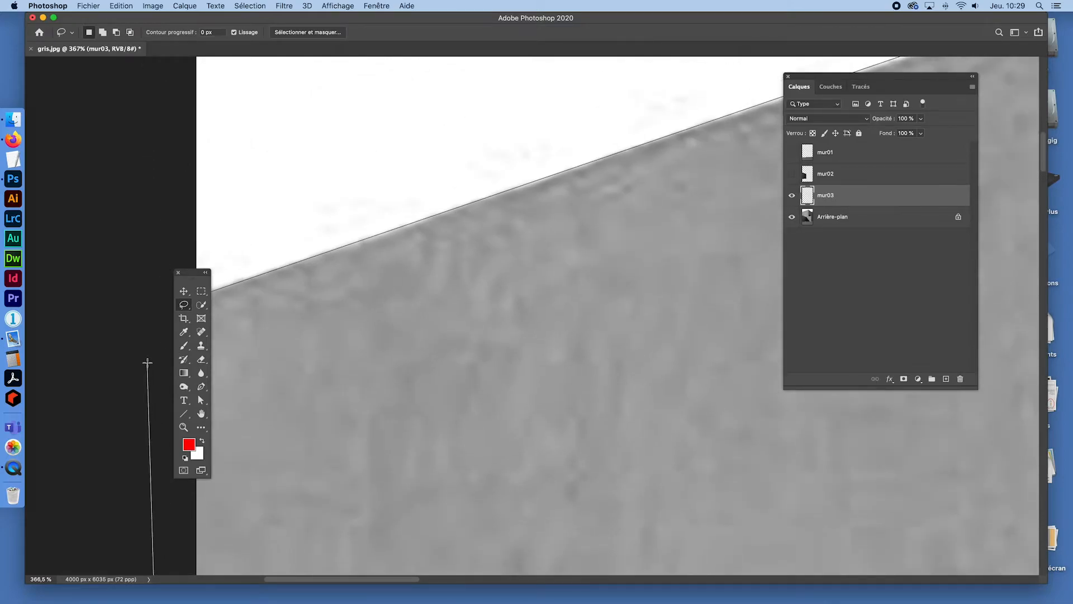
double_click(140, 345)
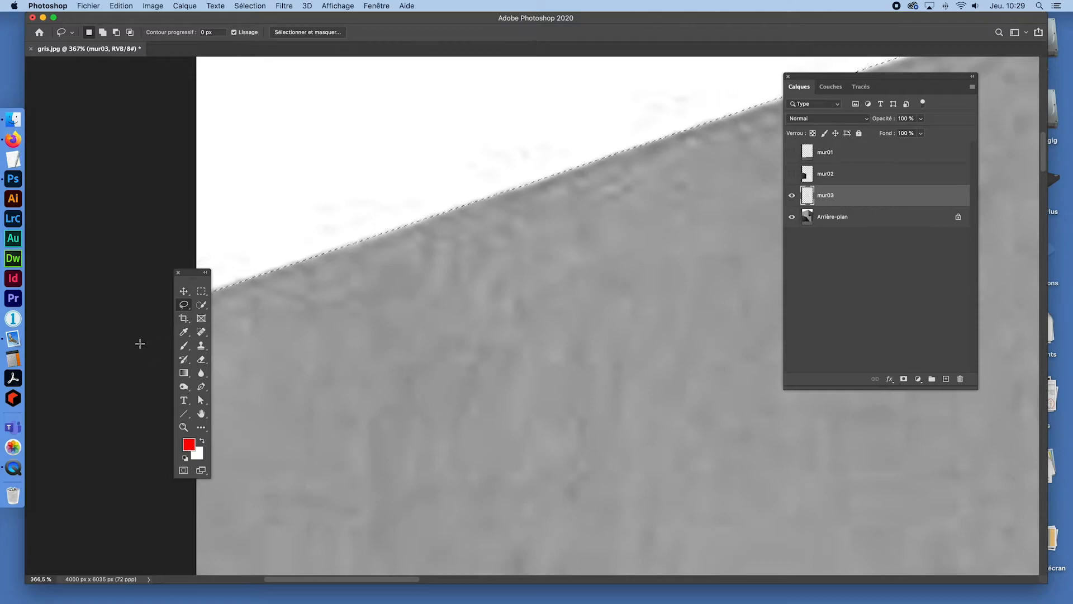
drag(200, 276, 126, 219)
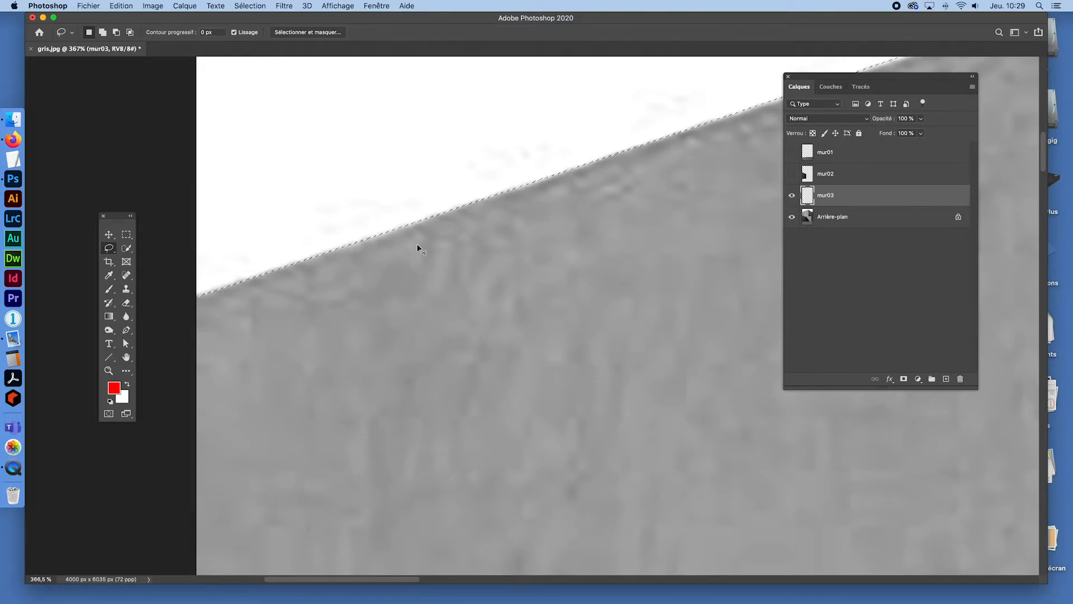
Step: Set the gradient's start colour from the light wall's left edge and its end colour from the wall's lower right edge
key(super+0)
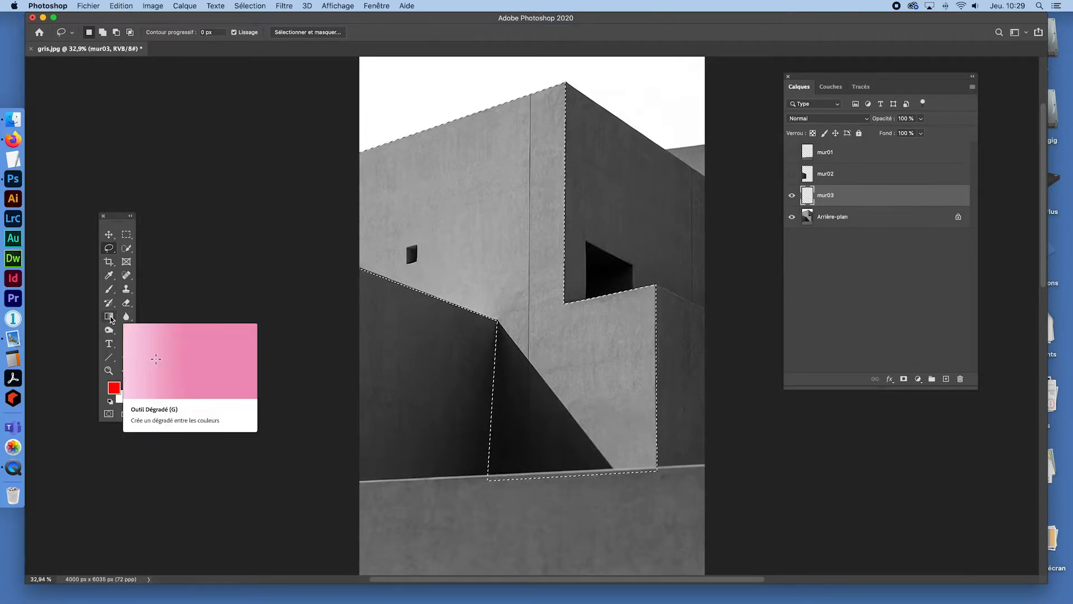
click(110, 316)
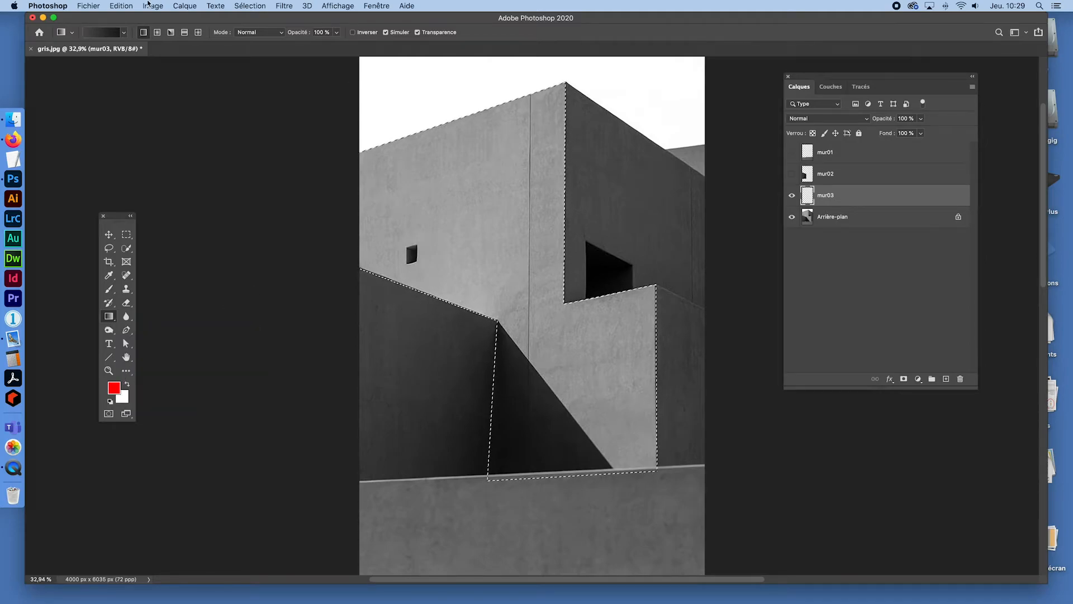
click(103, 33)
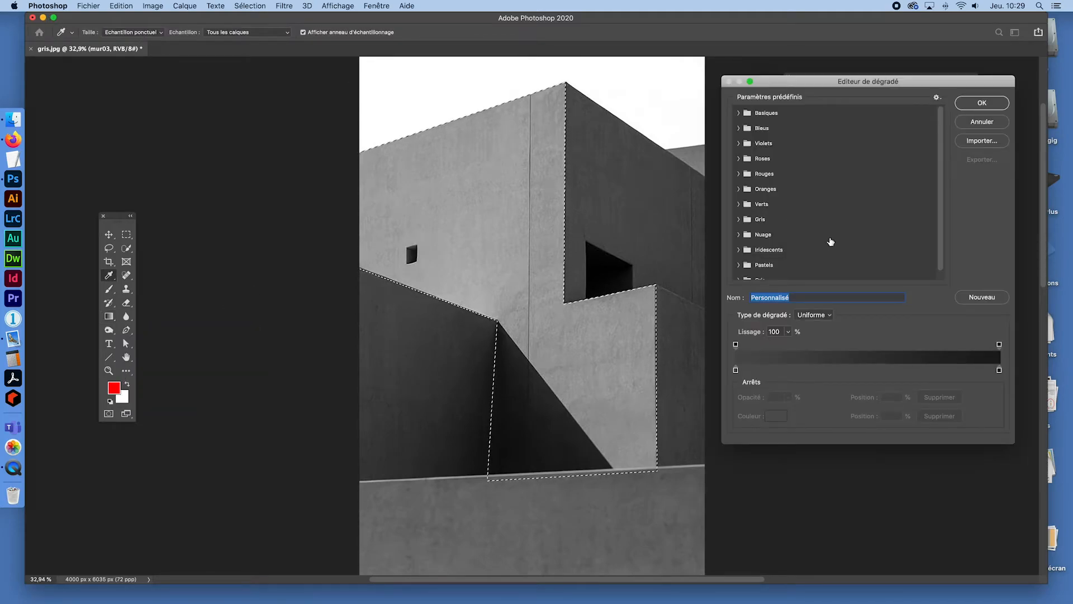
click(736, 371)
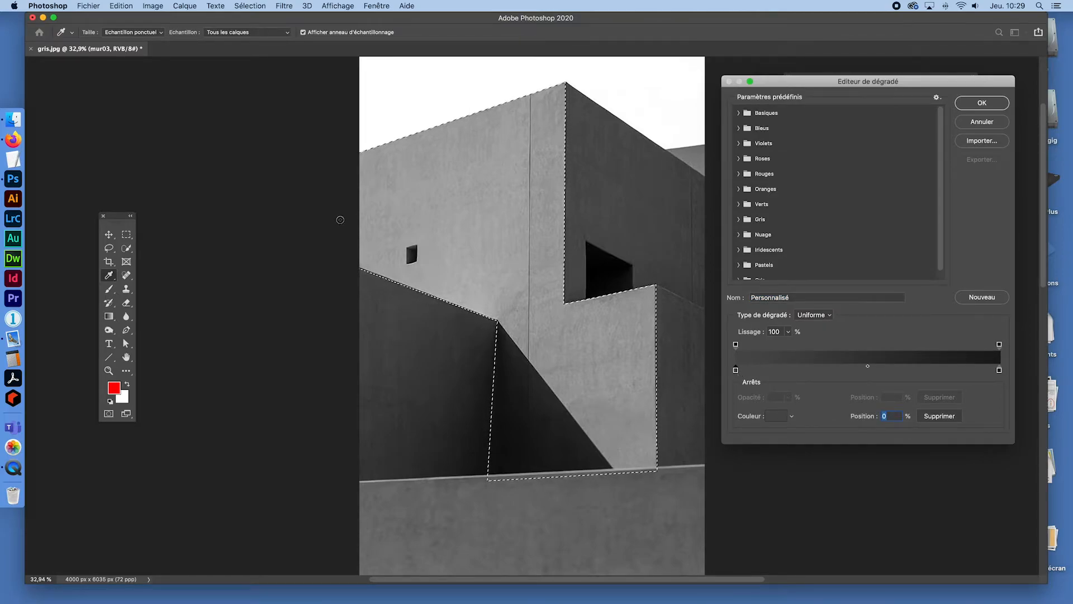
click(361, 243)
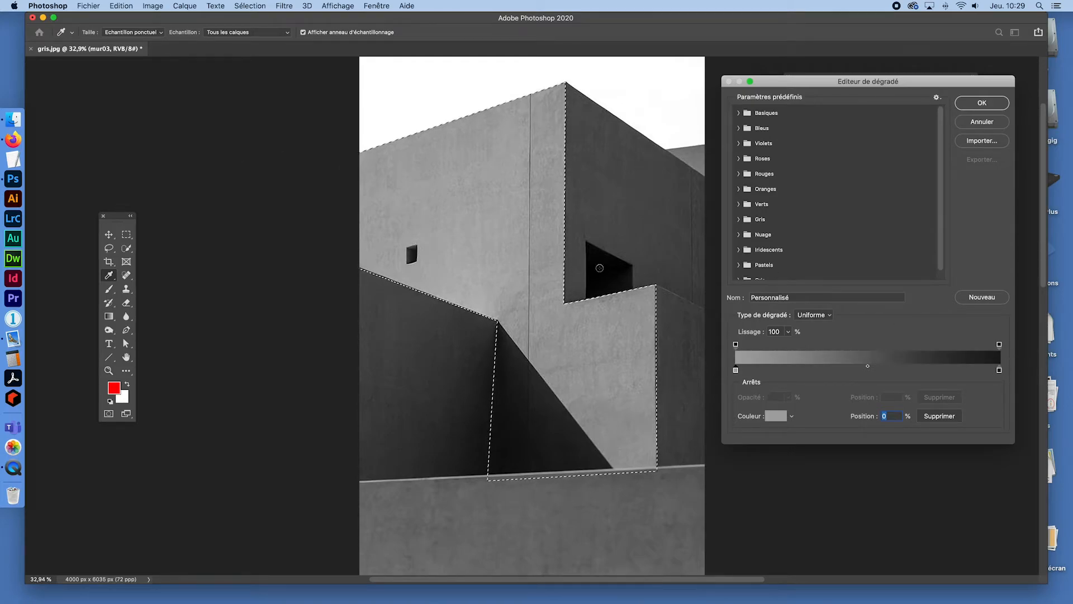
click(999, 370)
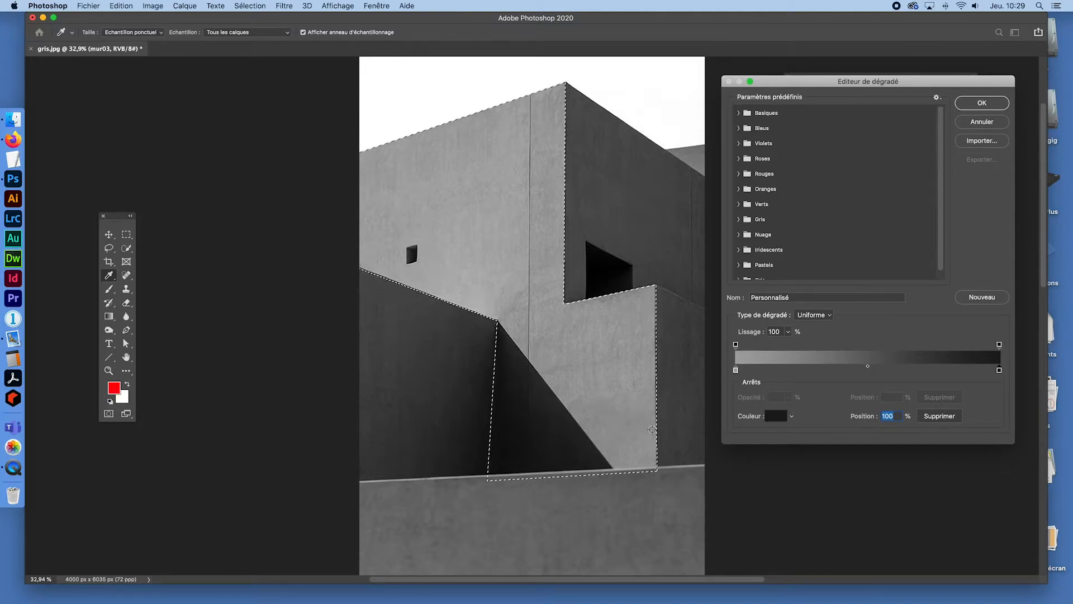
click(652, 429)
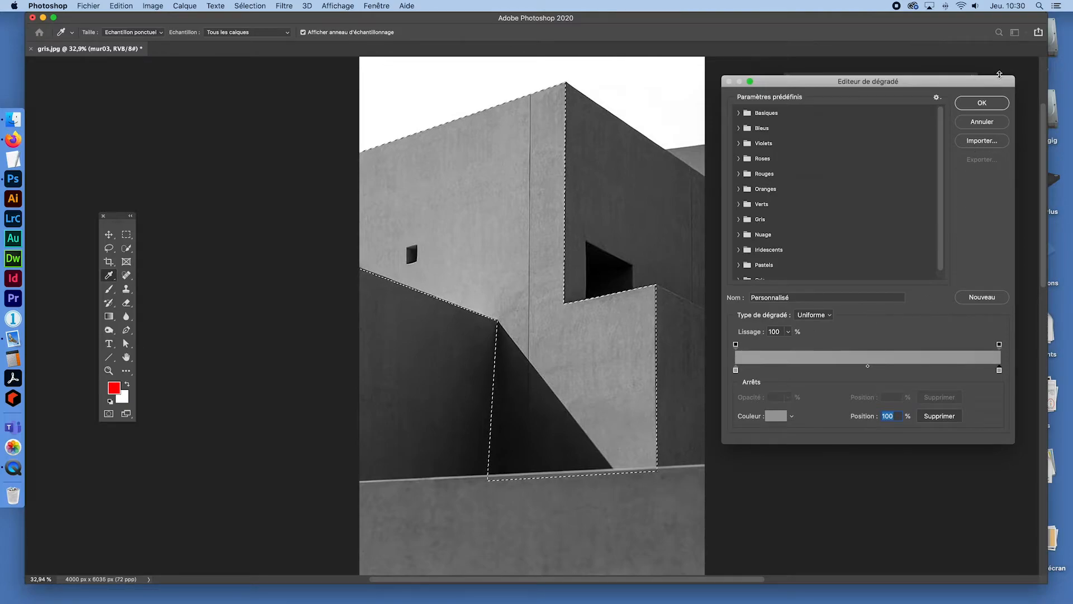
click(982, 103)
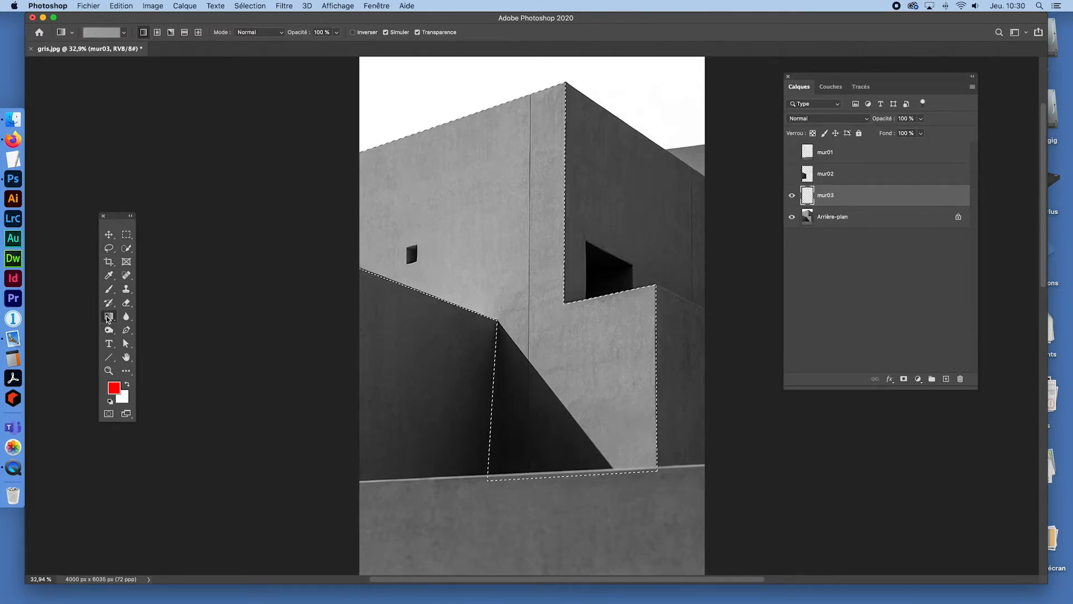
Step: Fill the selected light wall on mur03 with a linear gradient running from its left edge to its right side, and deselect
drag(358, 236, 685, 173)
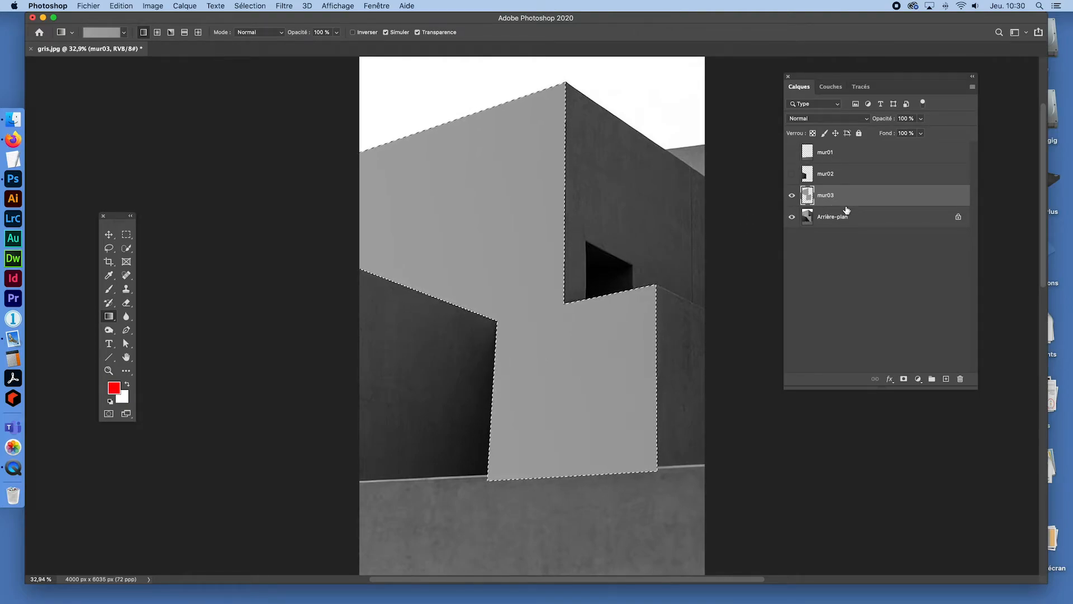
key(super+d)
Step: Show layers mur02 and mur01 again, toggling mur02 to compare it with the photo
click(792, 175)
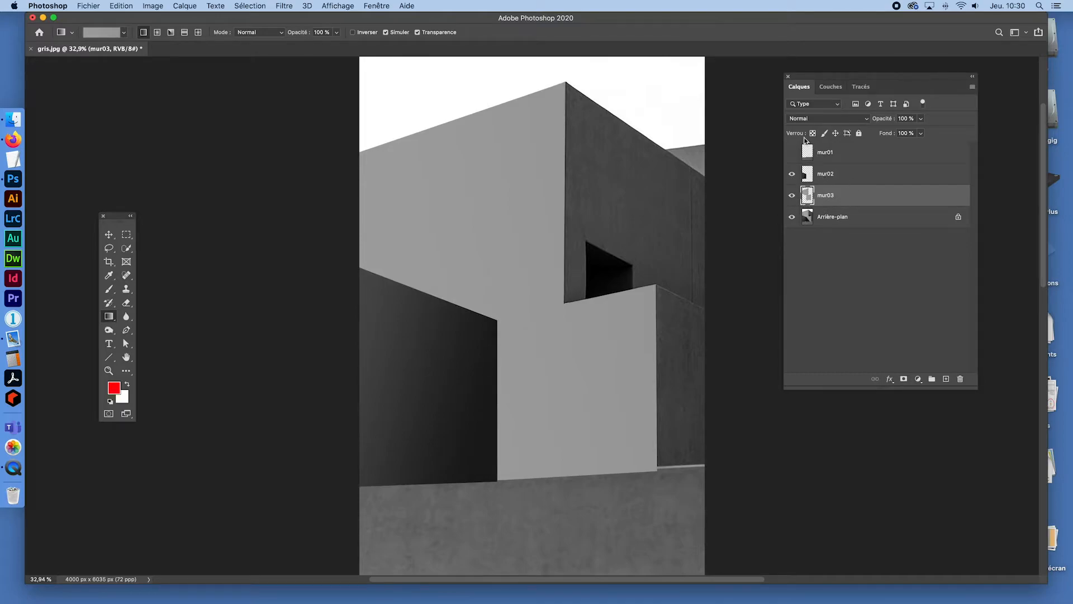
click(793, 152)
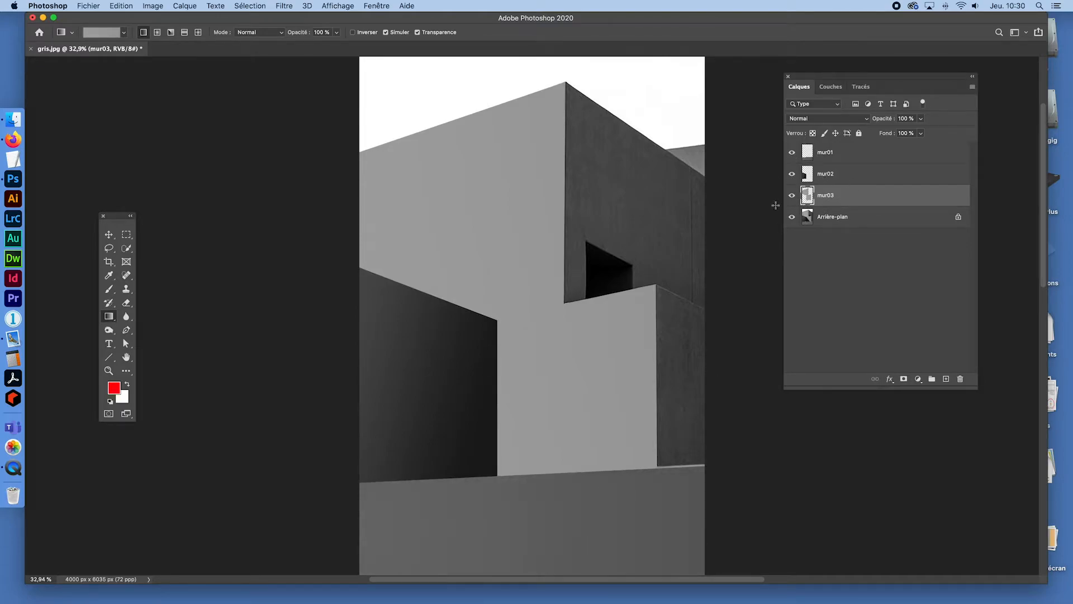
click(792, 175)
click(793, 151)
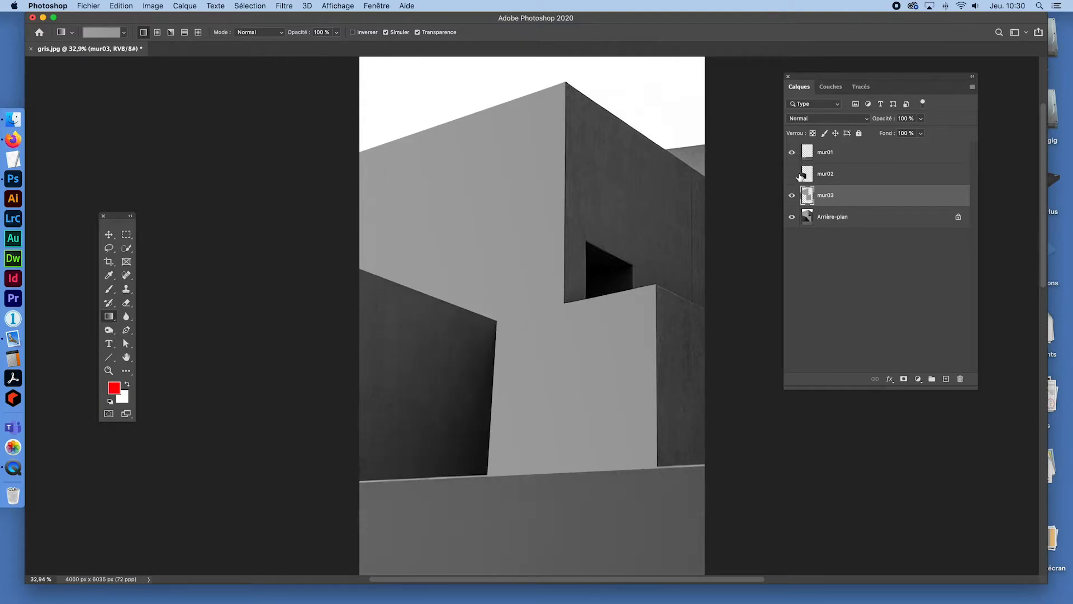
click(794, 175)
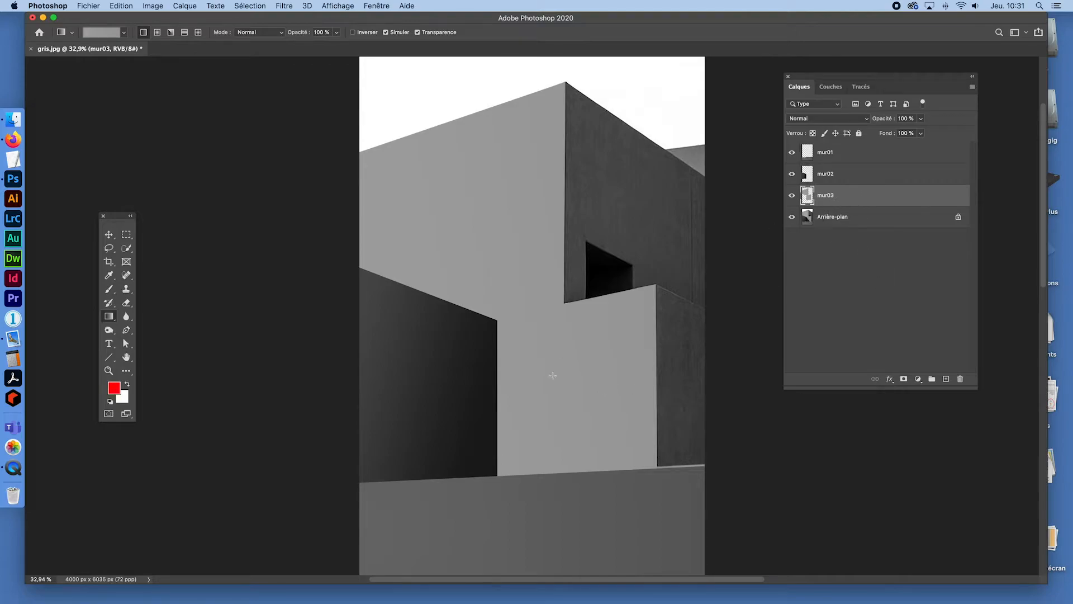
Step: Add a new layer named mur04 directly above Arrière-plan
click(822, 218)
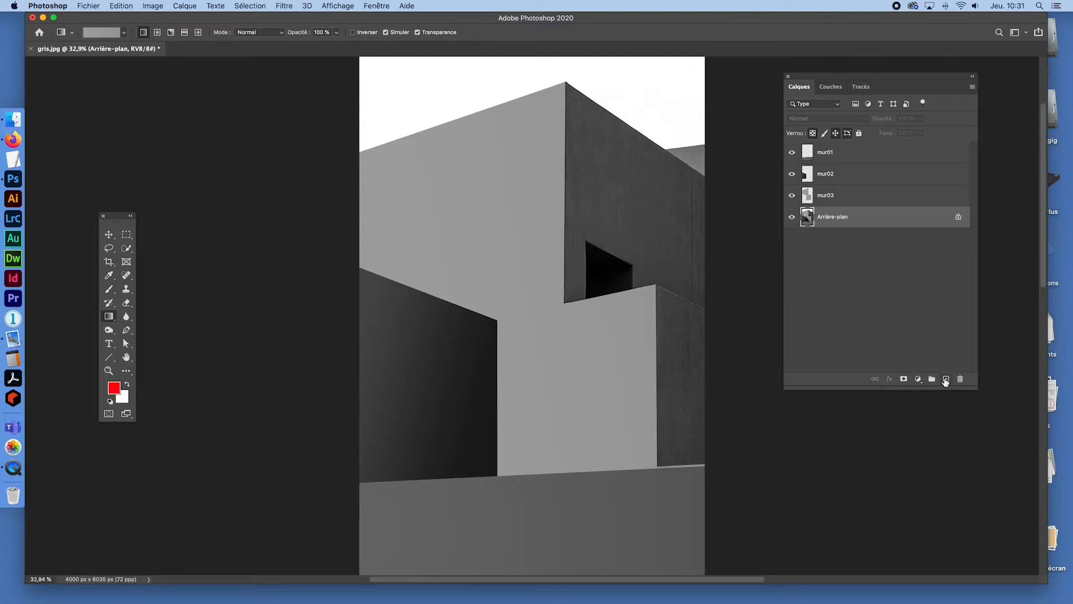
click(946, 380)
double_click(827, 216)
text(mur04)
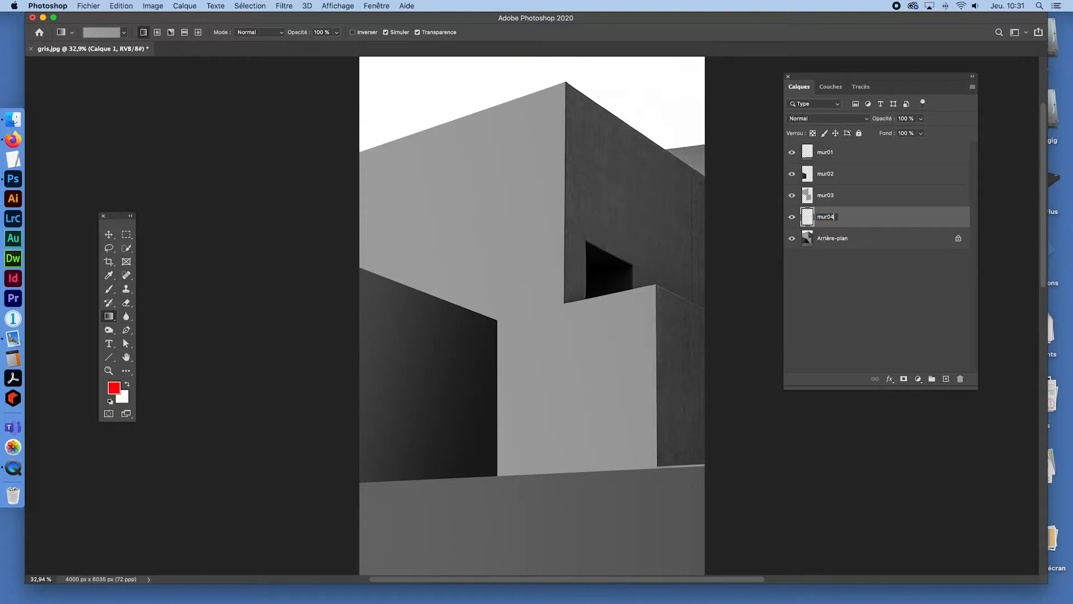
key(Return)
Step: Outline the dark side wall at the photo's right edge, below the window recess, with a straight-sided Lasso selection slightly overlapping the neighbouring walls
key(super+space)
mouse_move(656, 302)
mouse_down()
mouse_move(711, 341)
mouse_move(680, 340)
mouse_up()
click(109, 248)
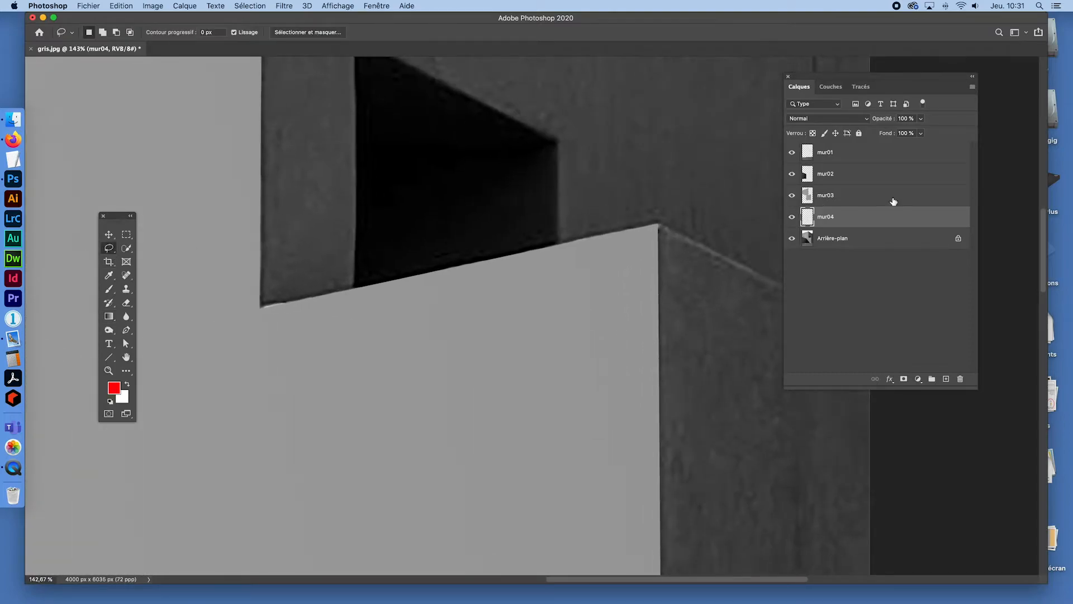
key(Tab)
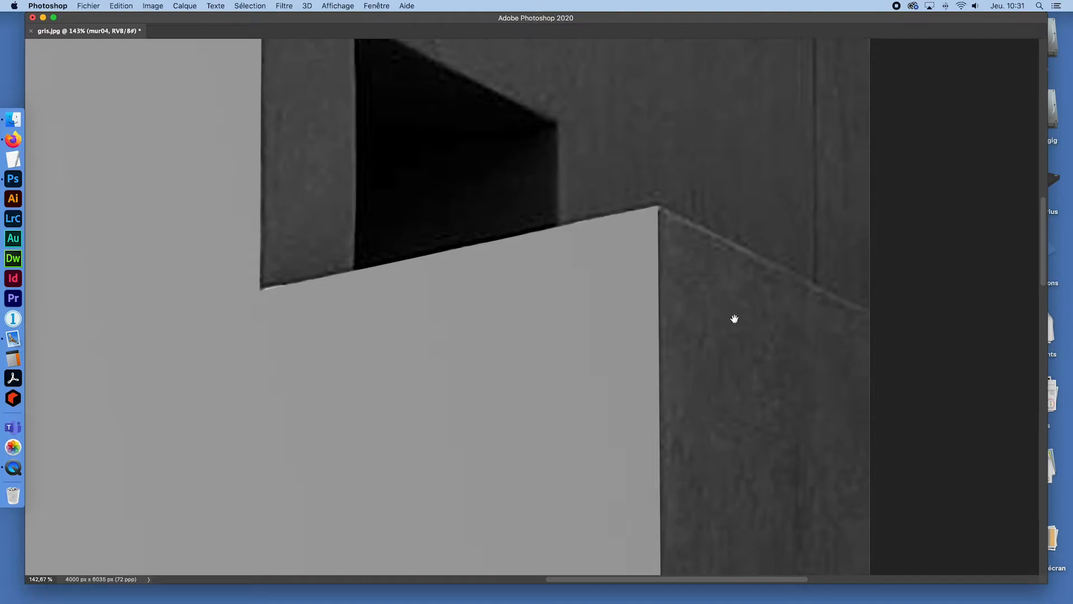
drag(778, 422, 703, 332)
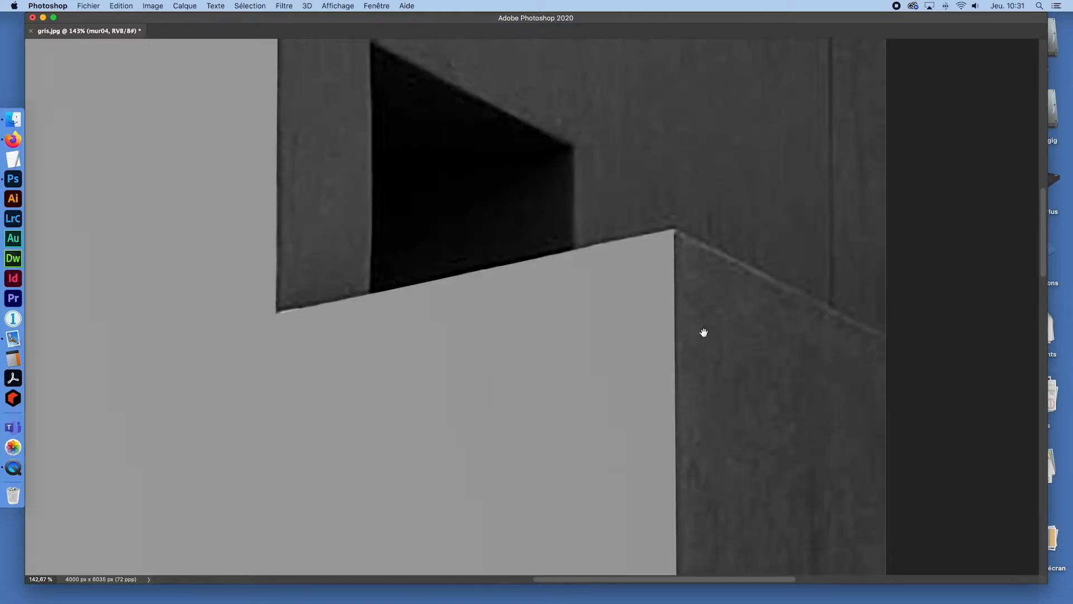
drag(695, 278, 594, 297)
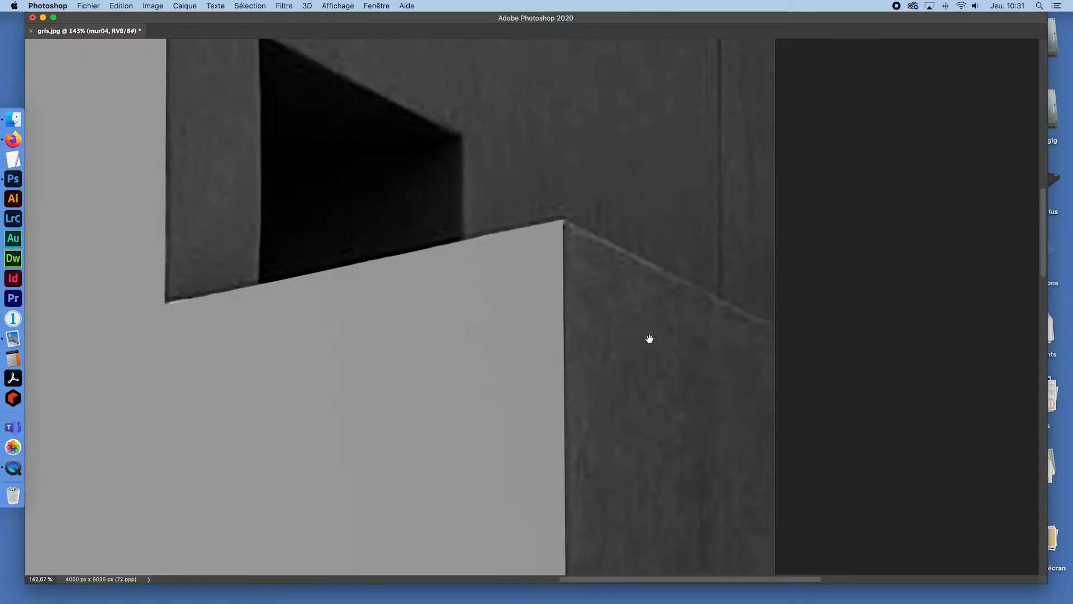
drag(652, 352, 670, 311)
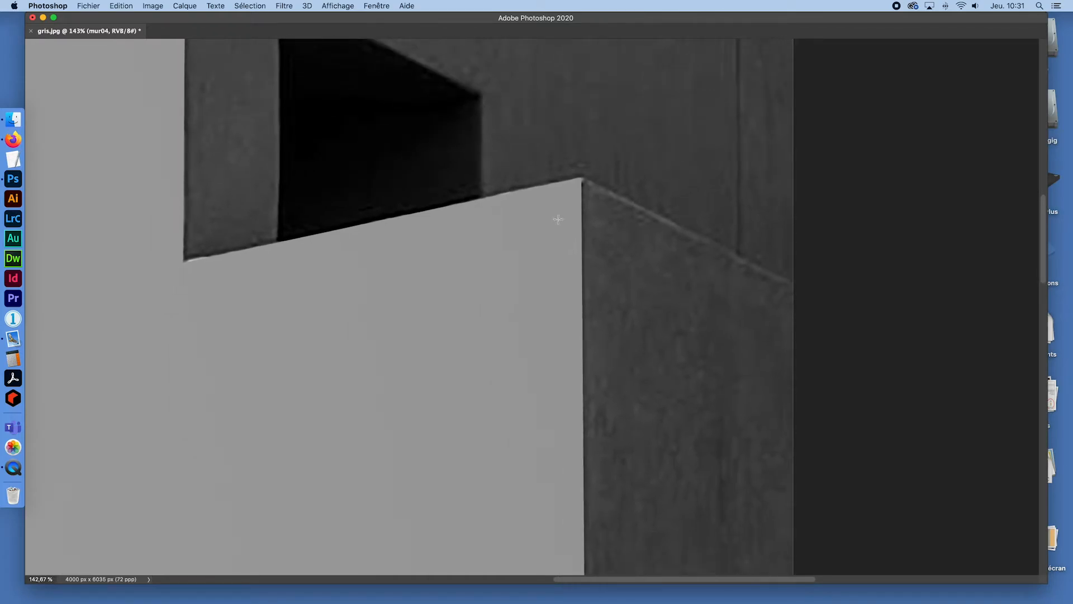
key(Tab)
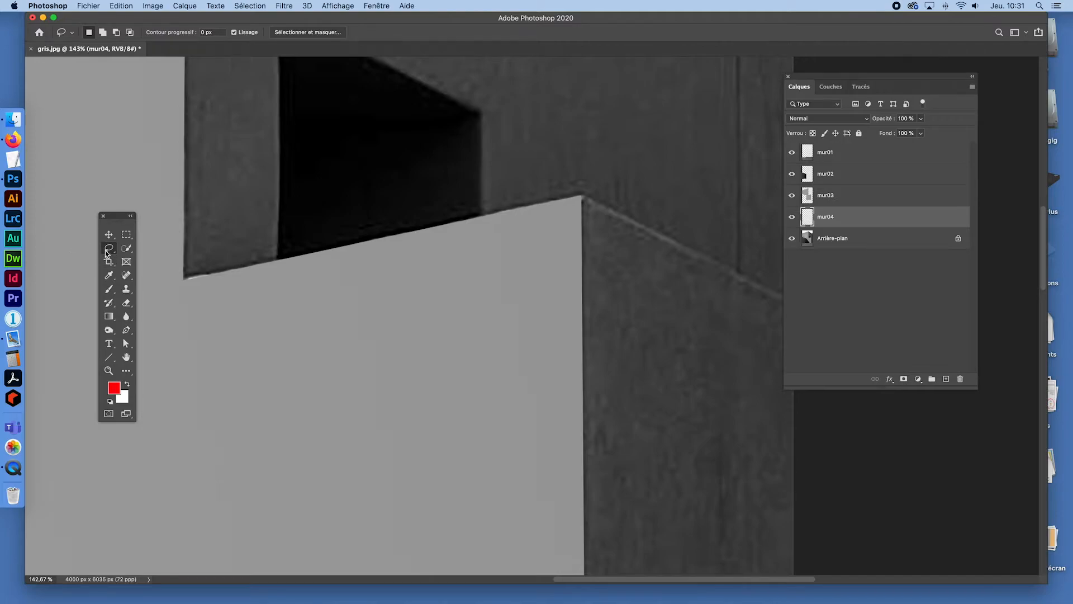
key(Tab)
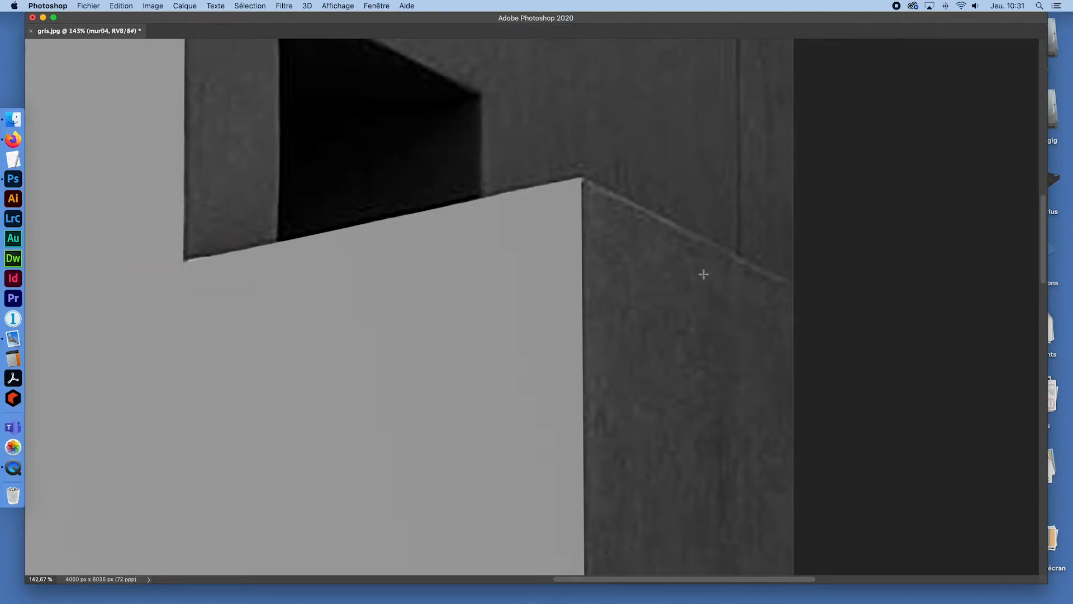
drag(703, 274, 632, 283)
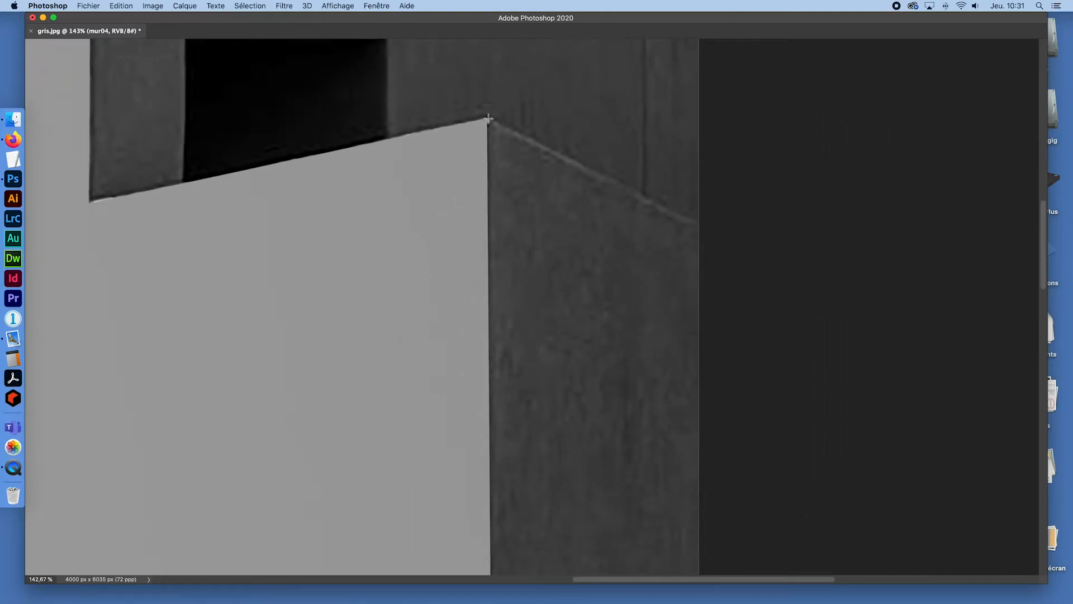
key(super+space)
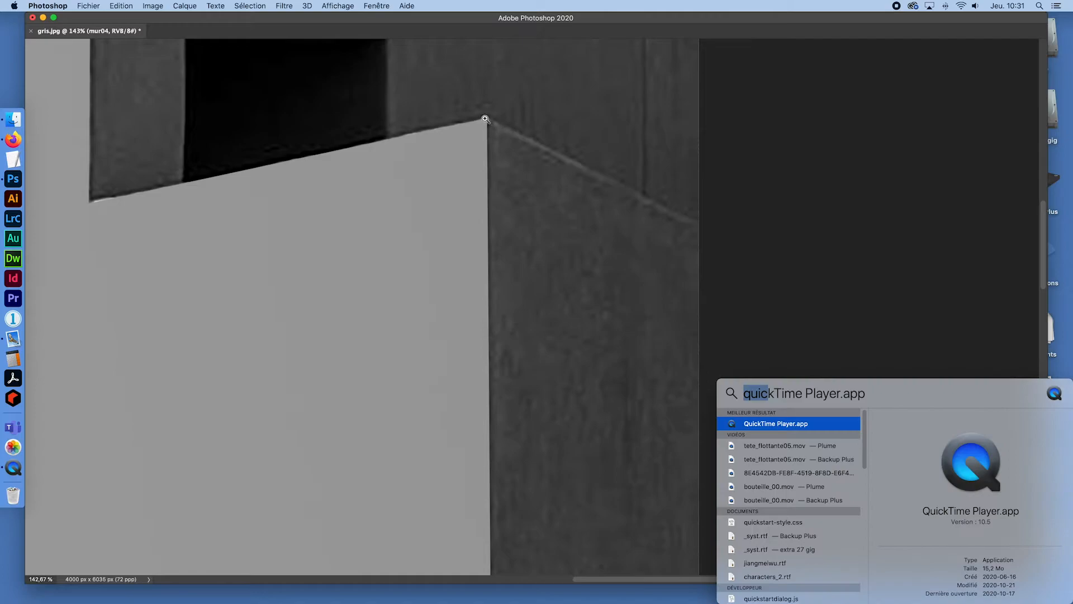
drag(485, 119, 508, 143)
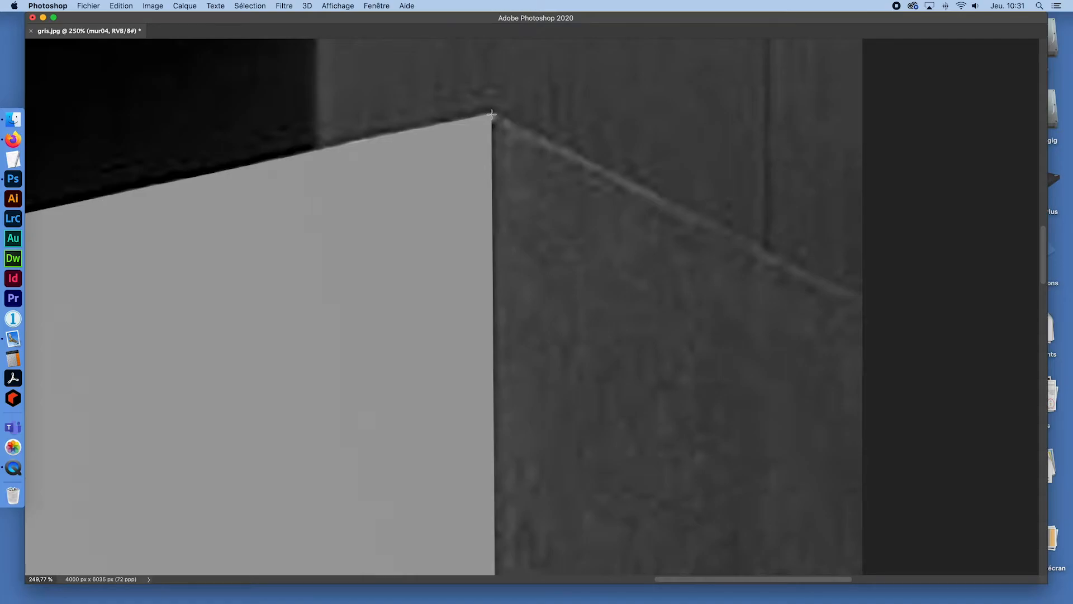
drag(492, 114, 878, 301)
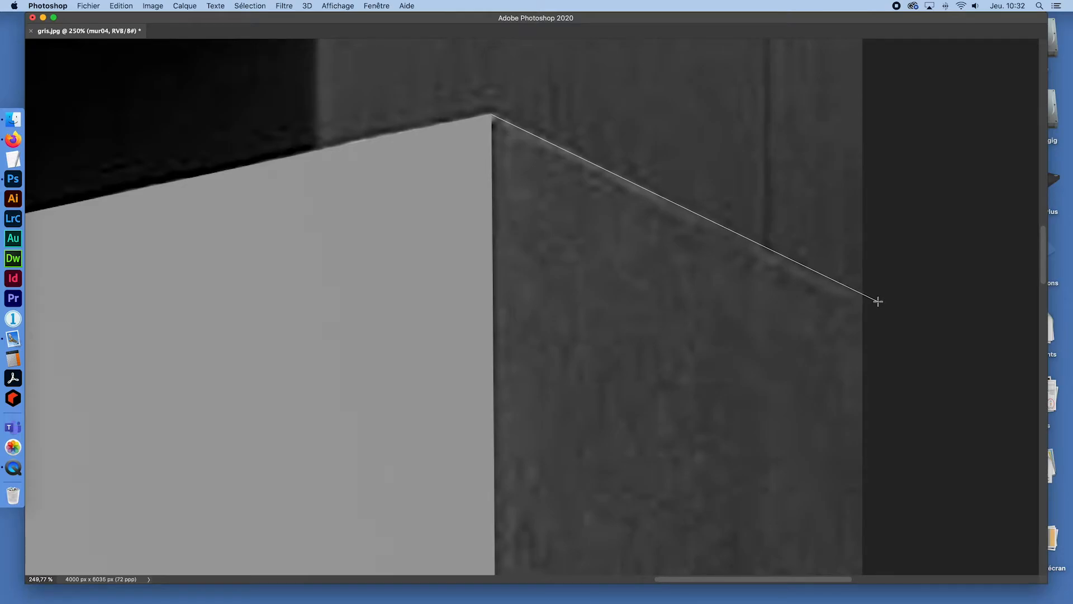
click(878, 302)
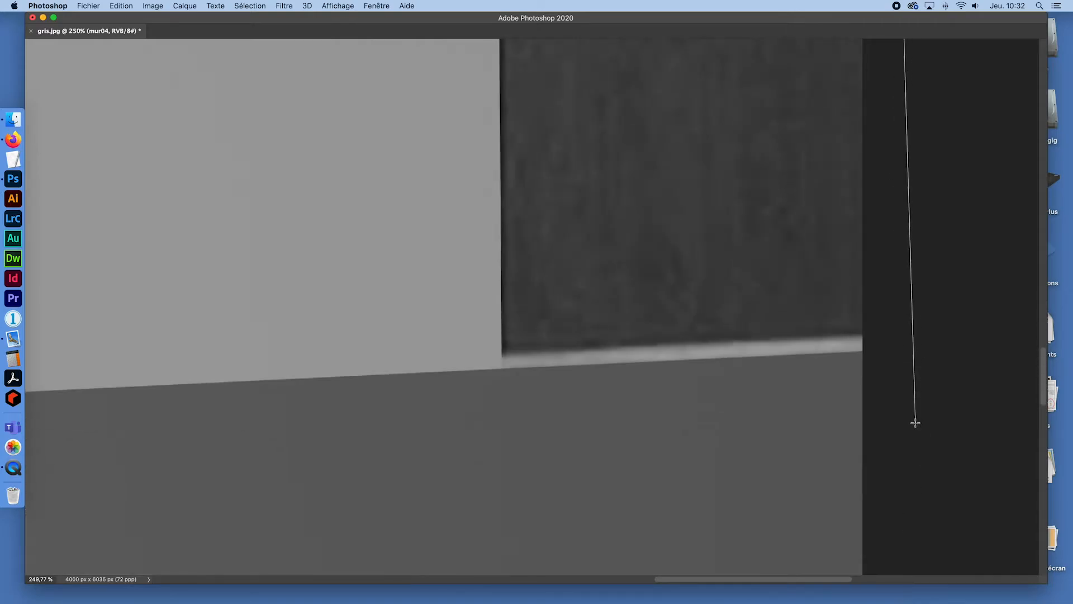
click(891, 376)
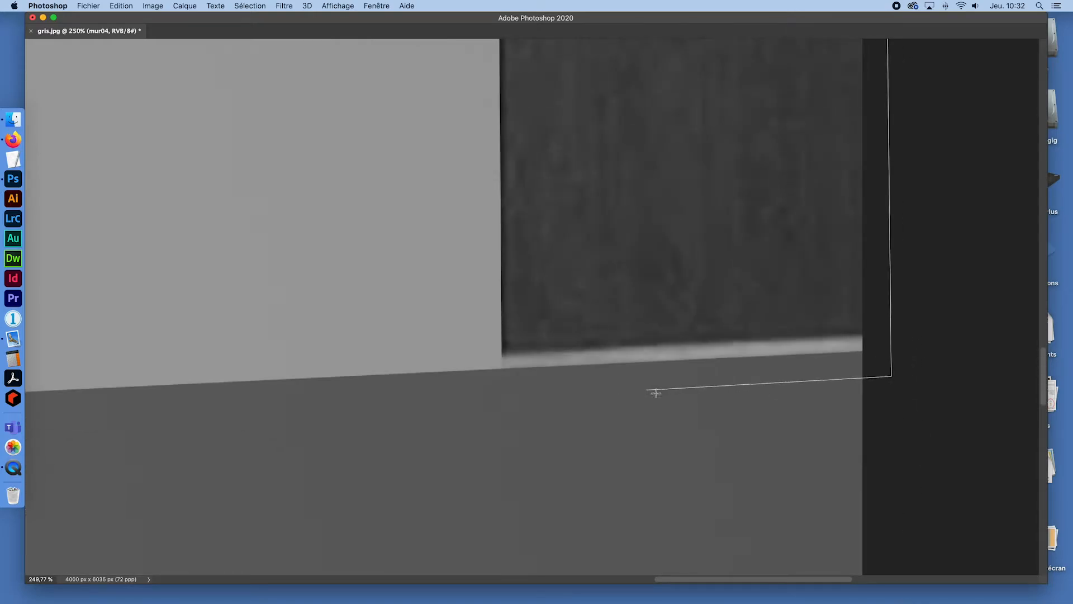
click(500, 382)
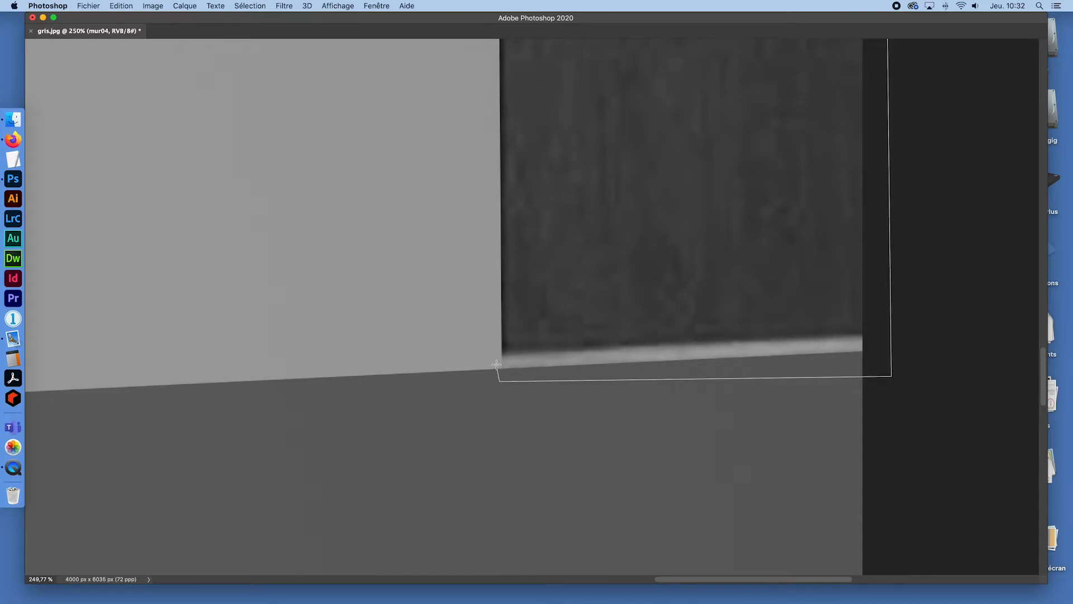
click(484, 356)
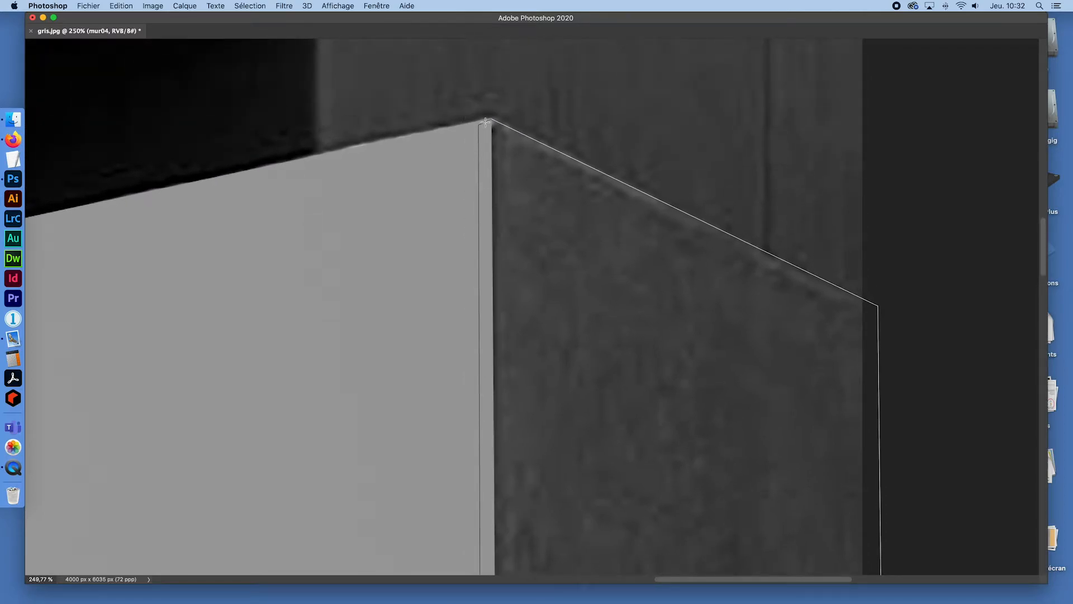
click(486, 121)
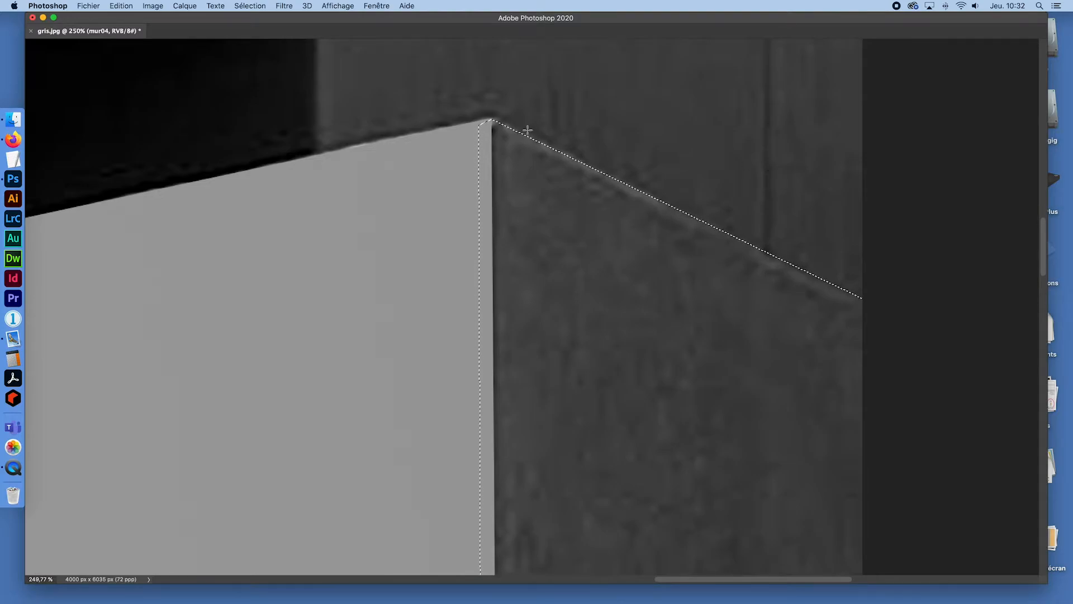
Step: Set the gradient's start colour from the selected dark wall's upper left corner and its end colour from the wall's right edge
key(super+0)
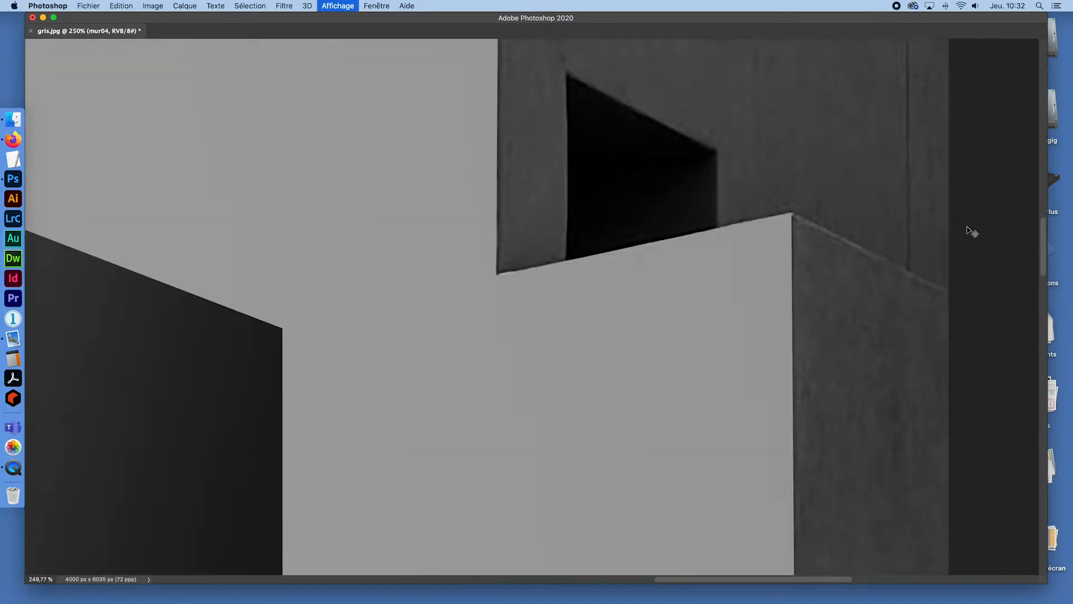
key(Tab)
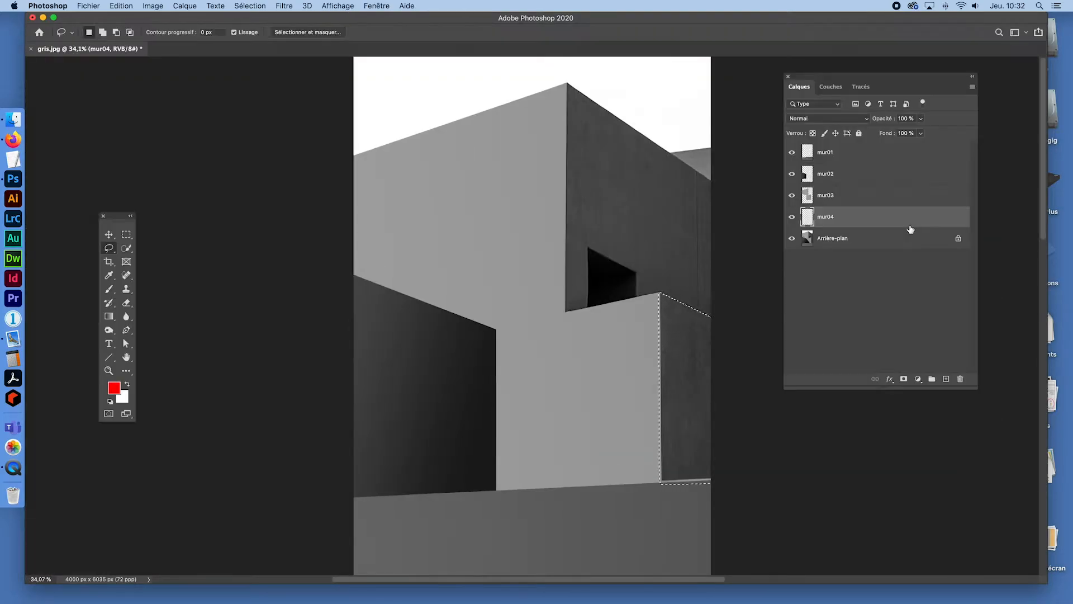
drag(849, 78, 889, 111)
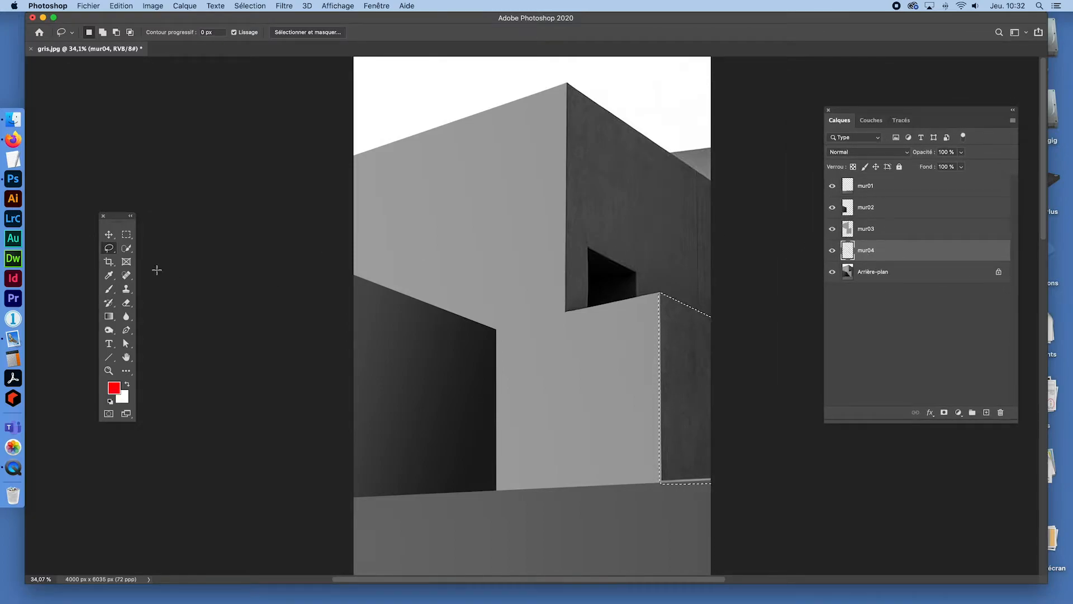
click(109, 317)
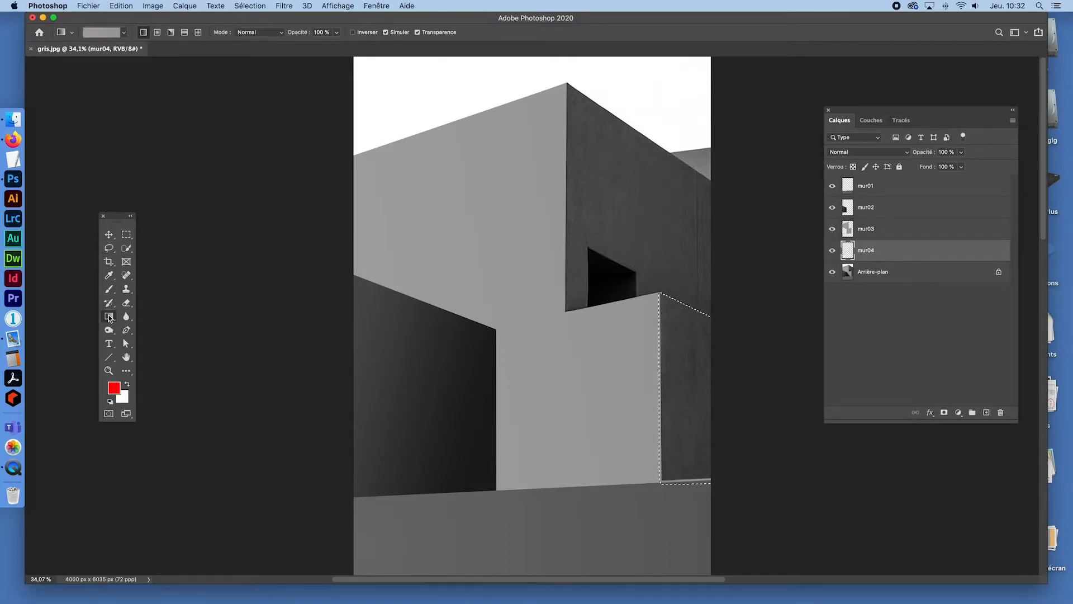
click(102, 33)
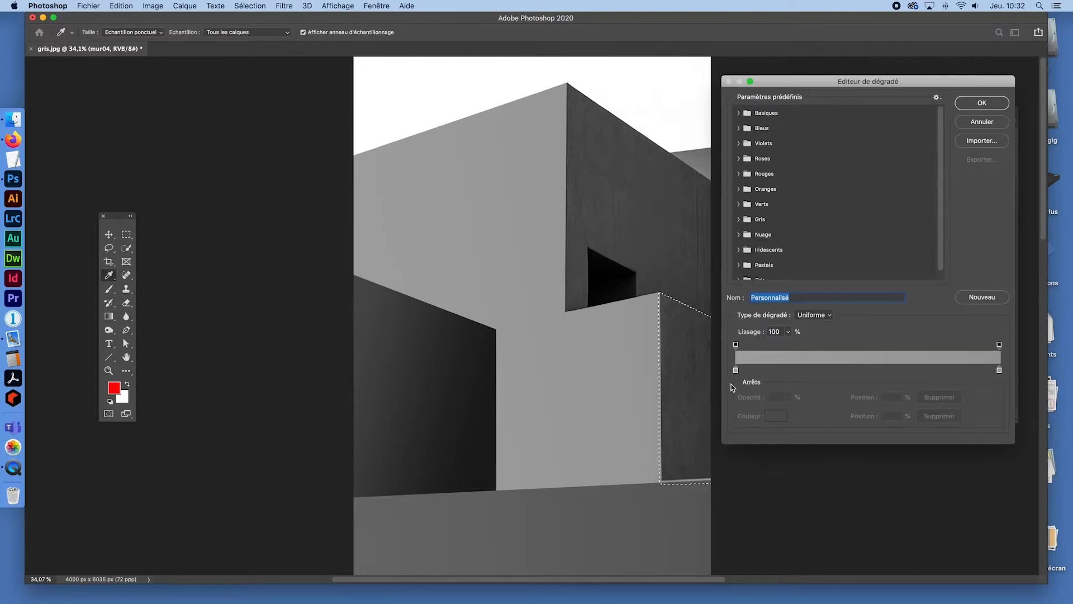
click(735, 370)
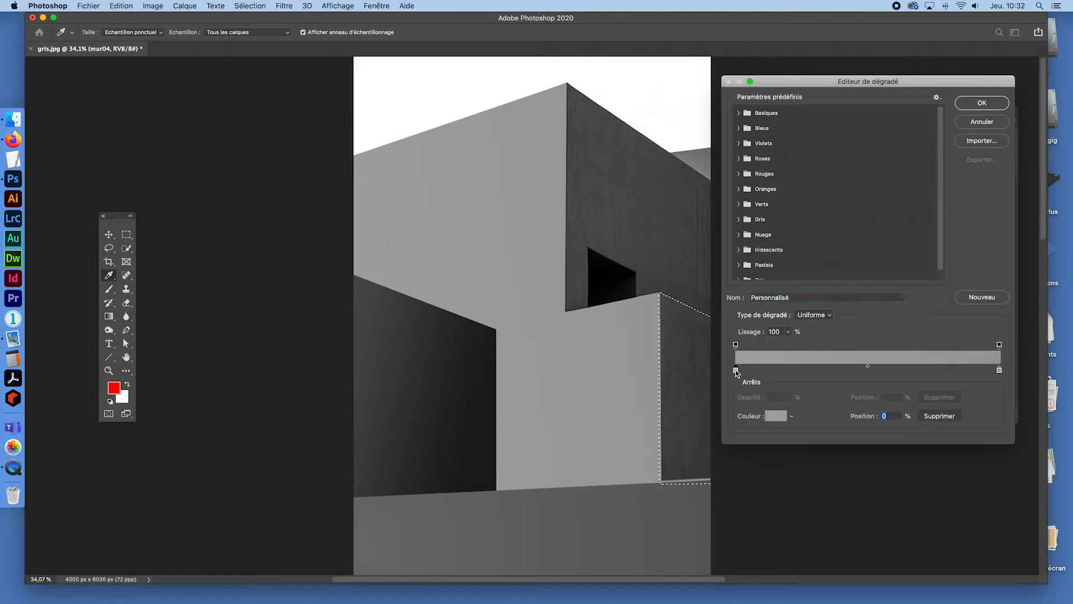
drag(773, 81, 827, 82)
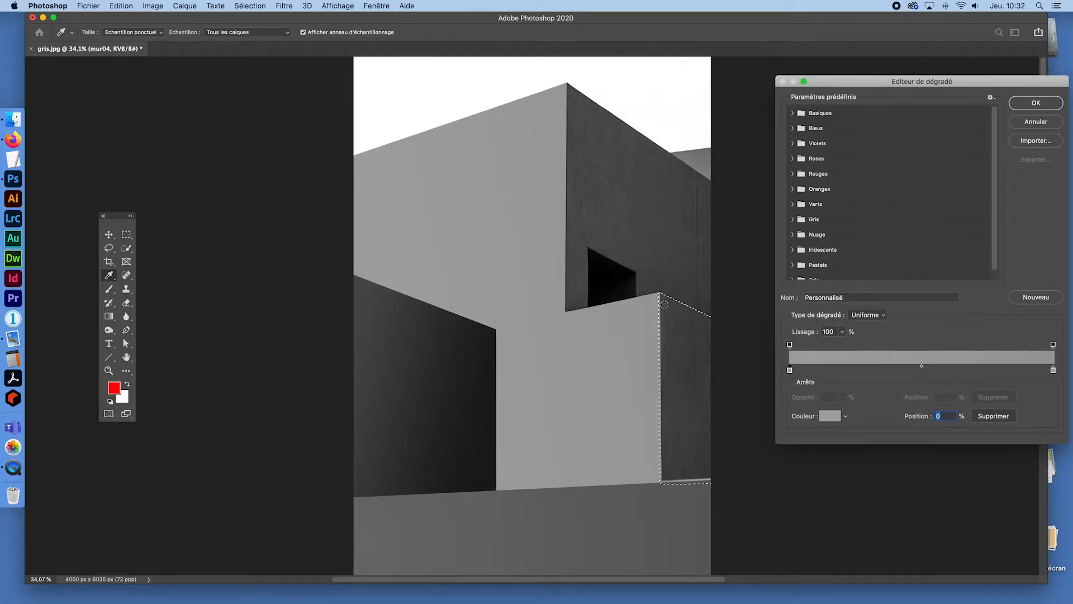
click(664, 305)
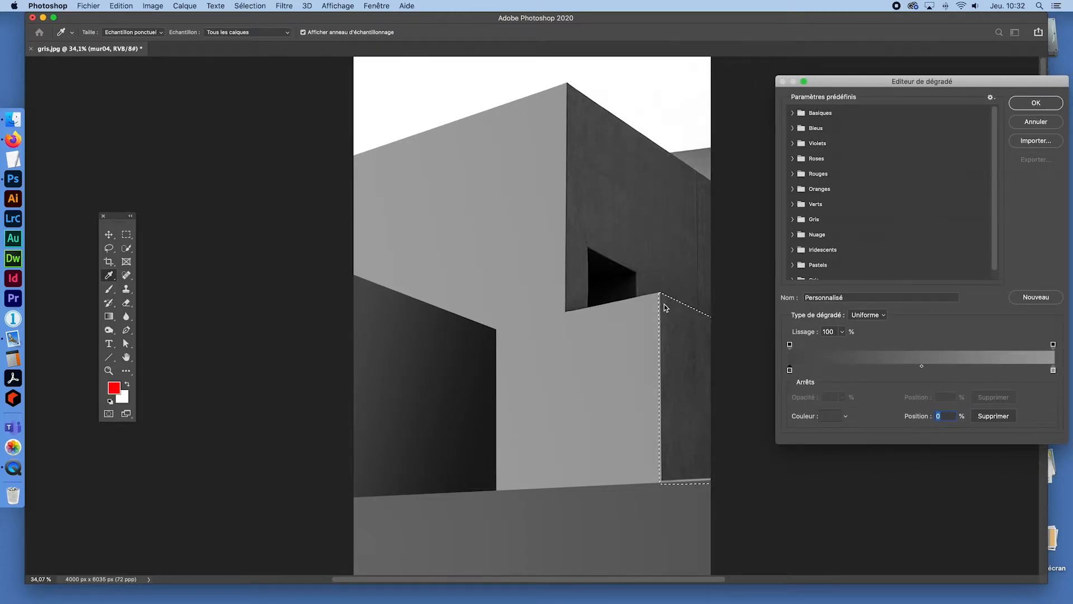
click(1053, 370)
click(710, 332)
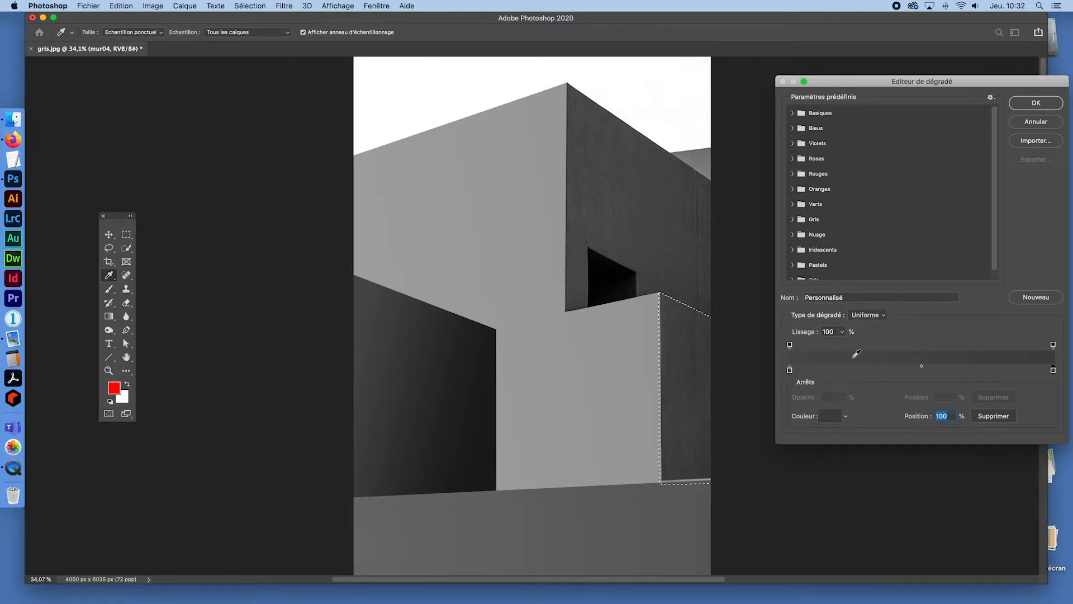
click(1038, 103)
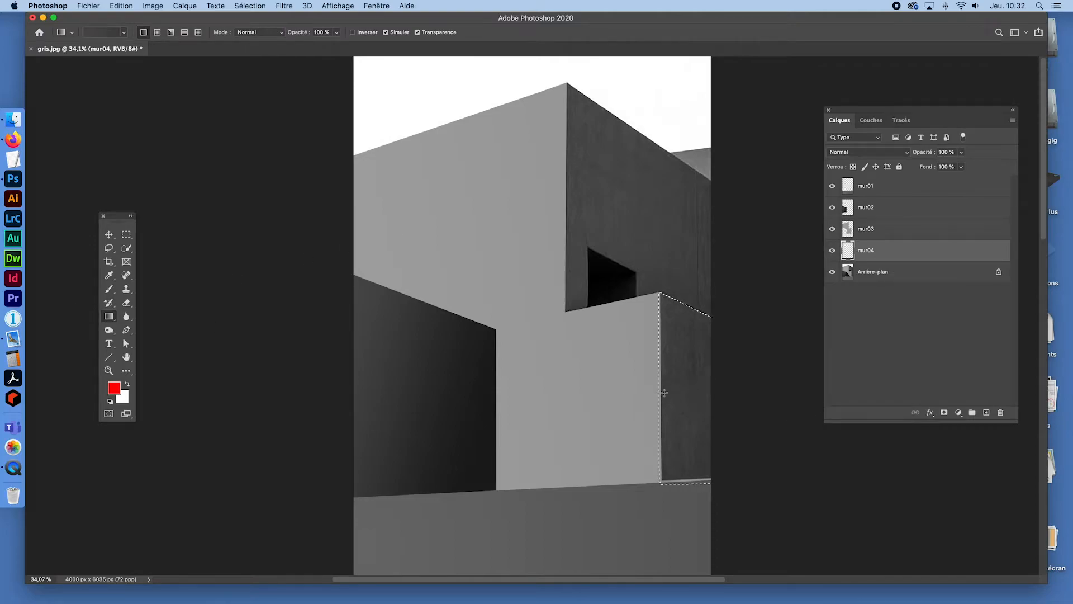
Step: Fill the selected dark wall on mur04 with a linear gradient running from its left edge to its right edge, and deselect
drag(730, 407, 740, 407)
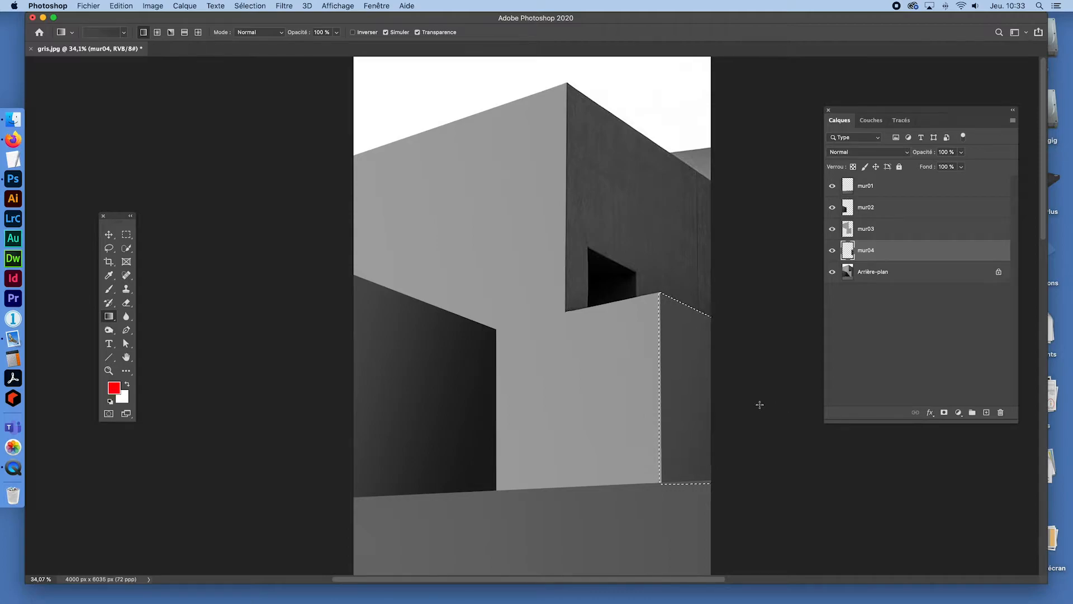
key(super+z)
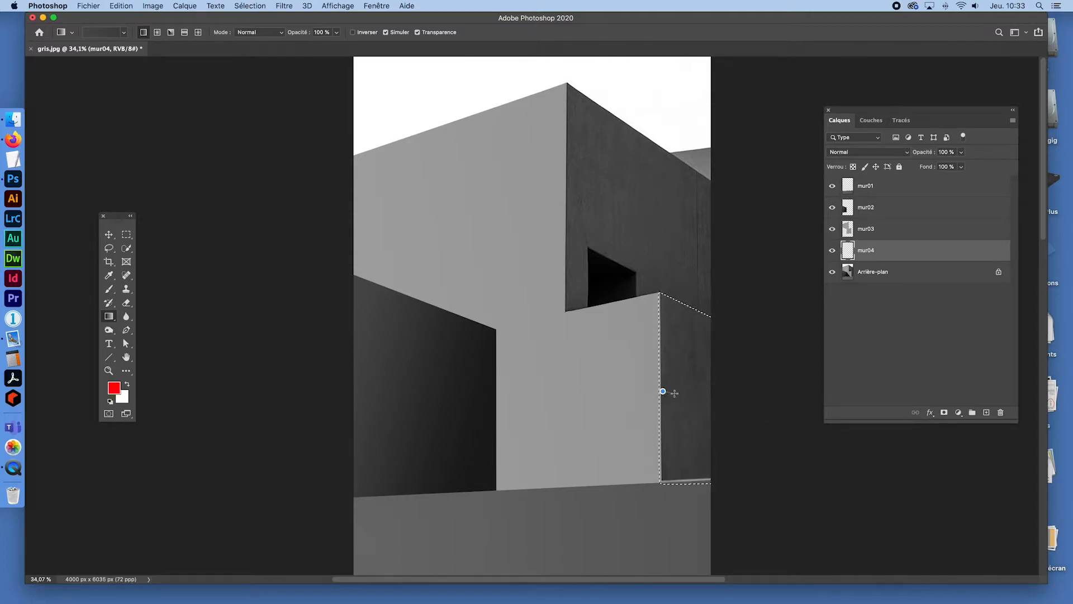
drag(696, 396, 746, 400)
drag(746, 400, 712, 396)
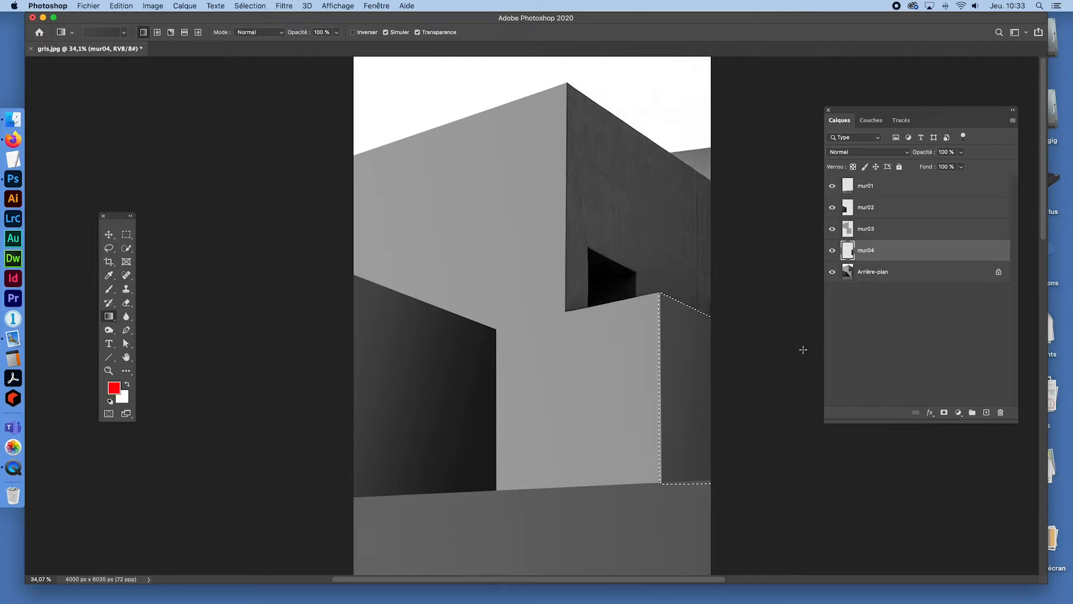
key(super+d)
Step: Add a new layer named mur05 directly above Arrière-plan
click(870, 272)
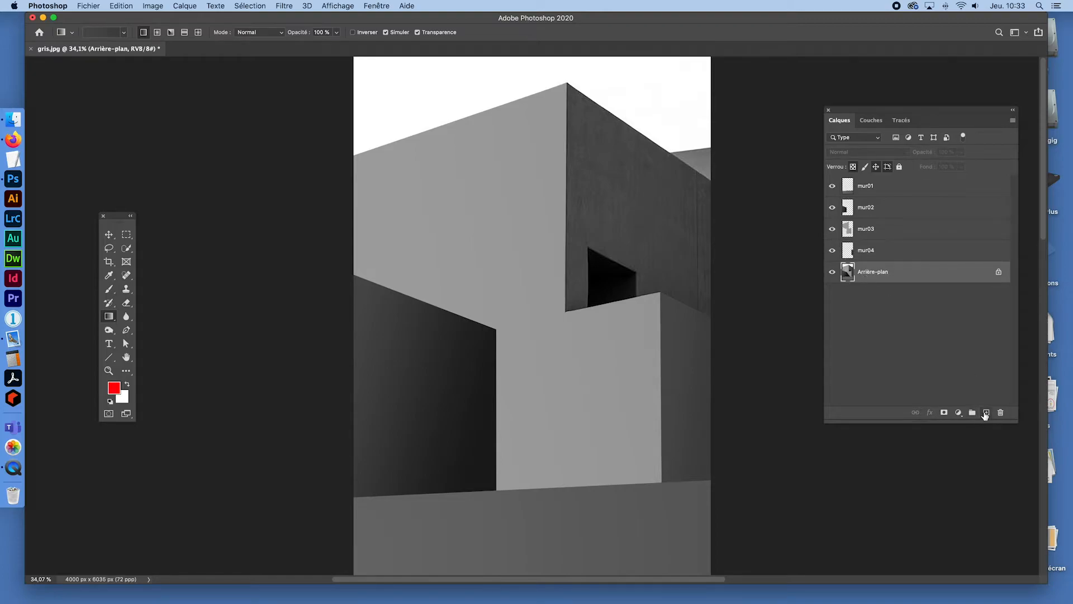
click(986, 412)
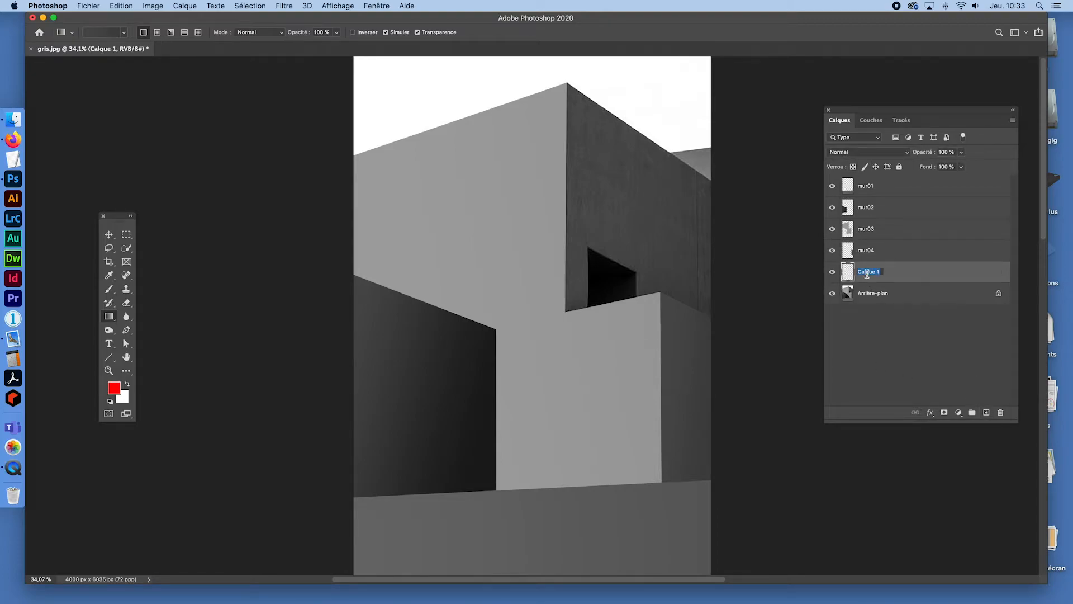
text(mur05)
key(Return)
Step: Outline the upper dark wall containing the window recess with a straight-sided Lasso selection that overlaps the already filled neighbouring walls
click(109, 247)
key(super+space)
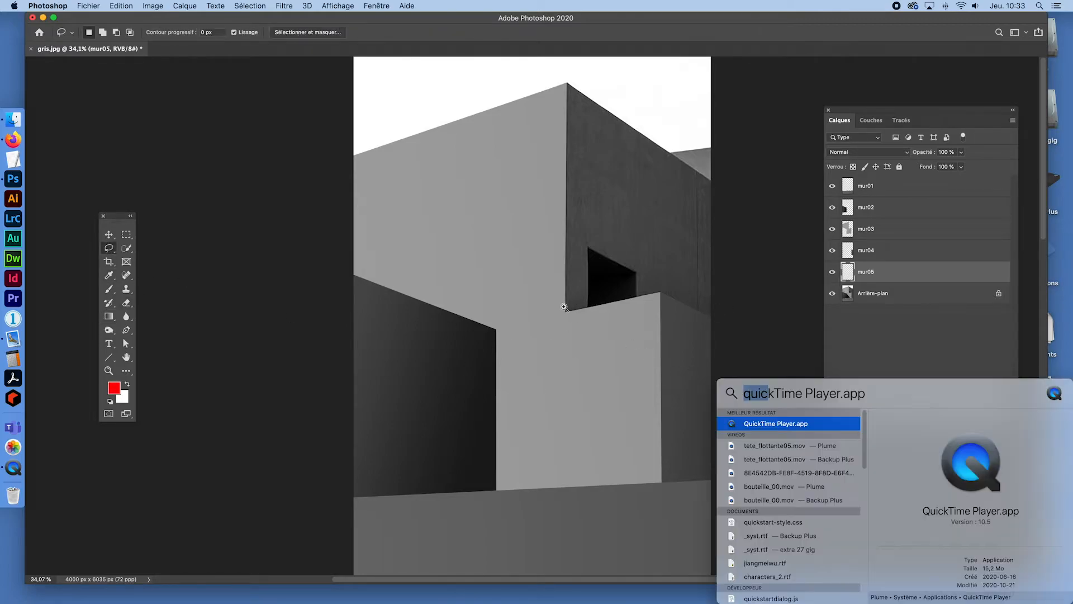
drag(561, 300, 607, 358)
drag(746, 217, 638, 446)
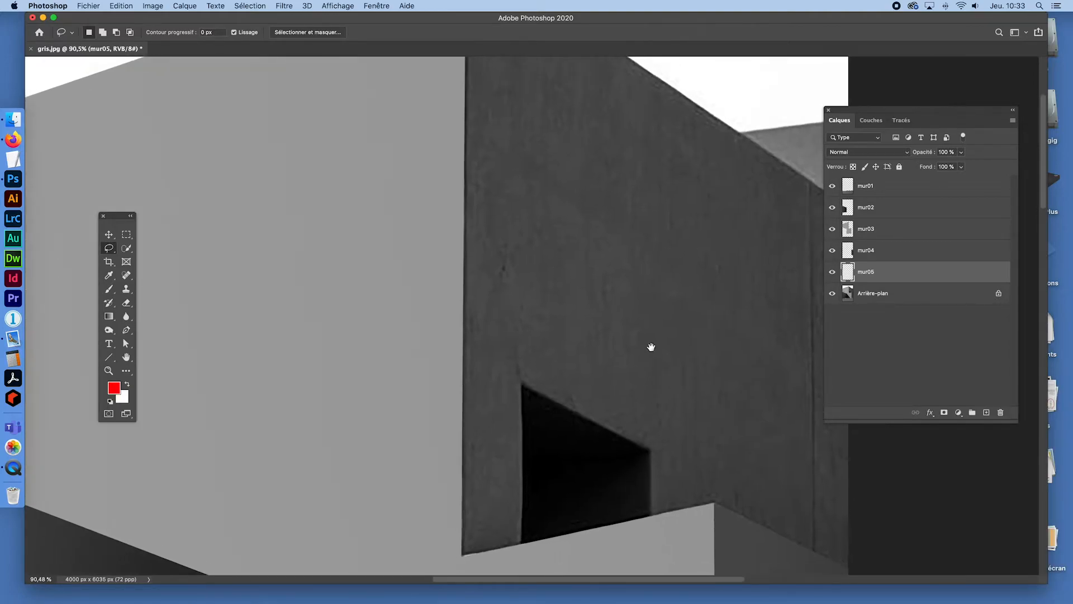
drag(649, 347, 589, 237)
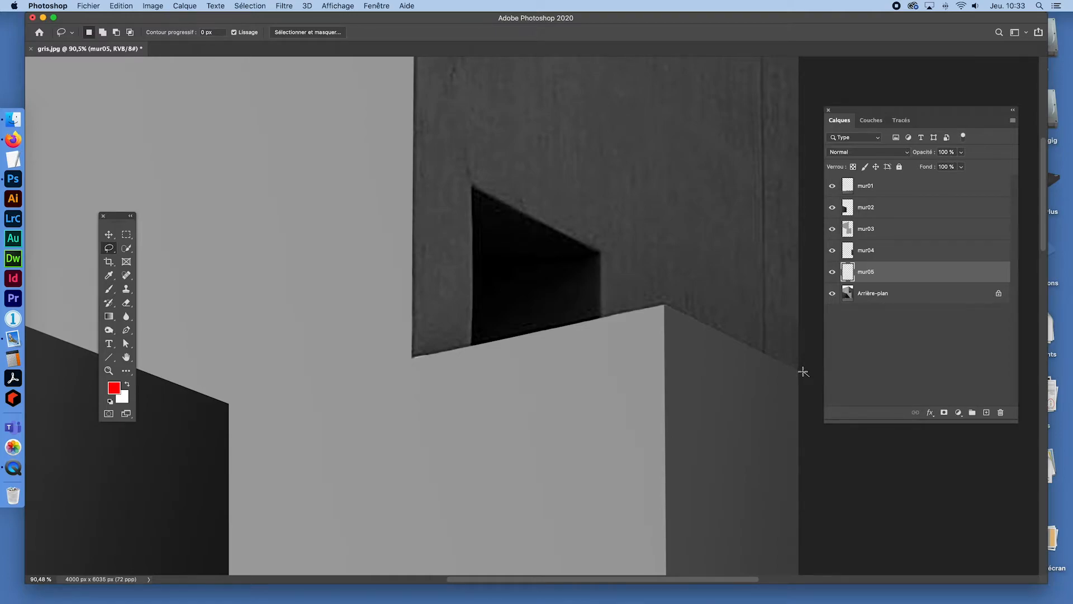
drag(815, 373, 835, 388)
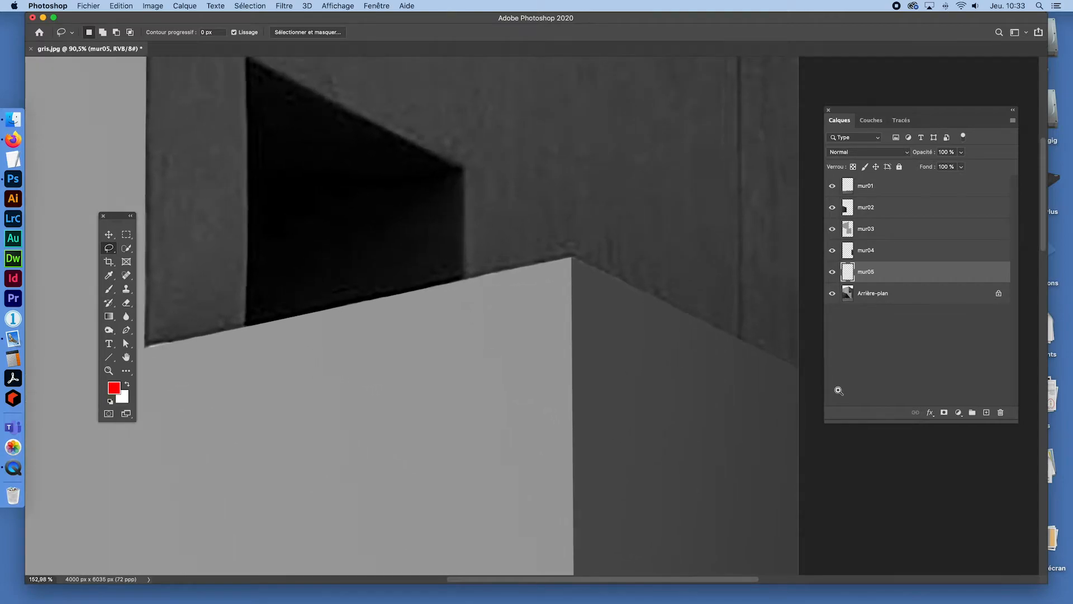
click(805, 371)
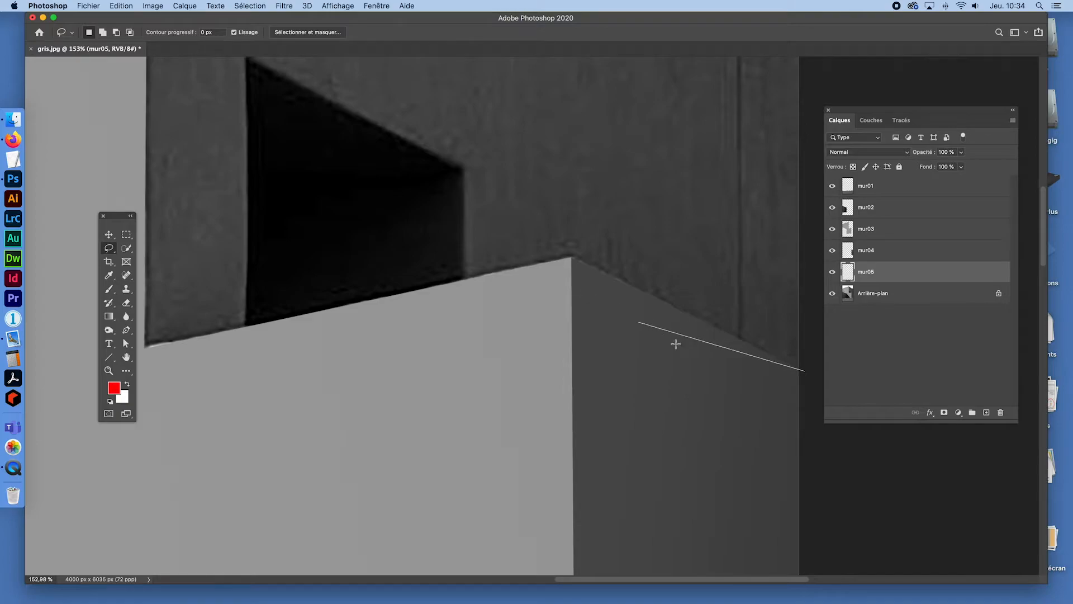
click(786, 374)
click(613, 306)
click(571, 304)
click(529, 301)
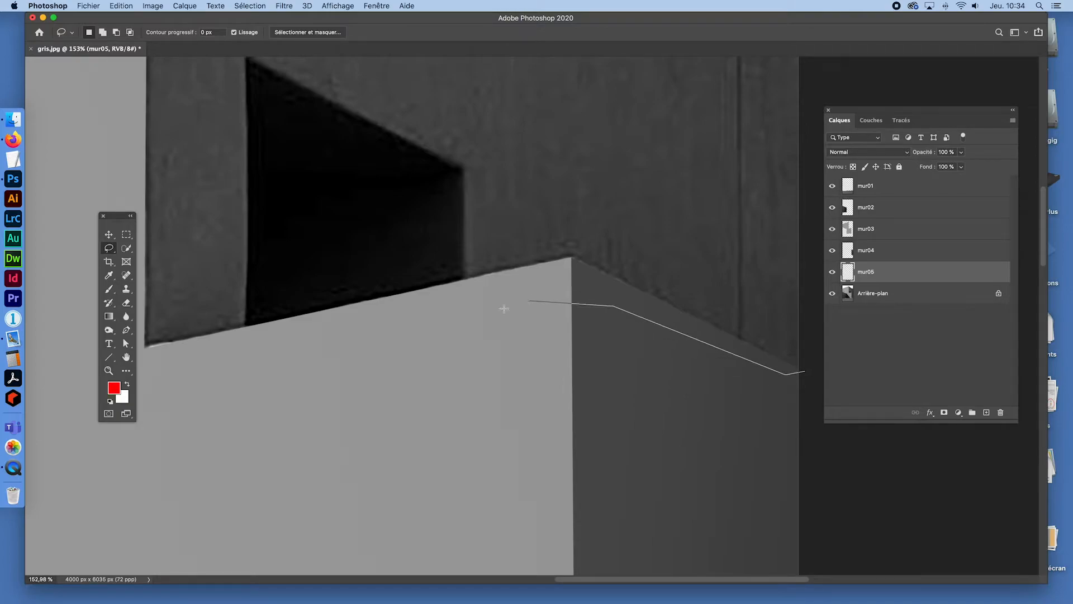
click(80, 388)
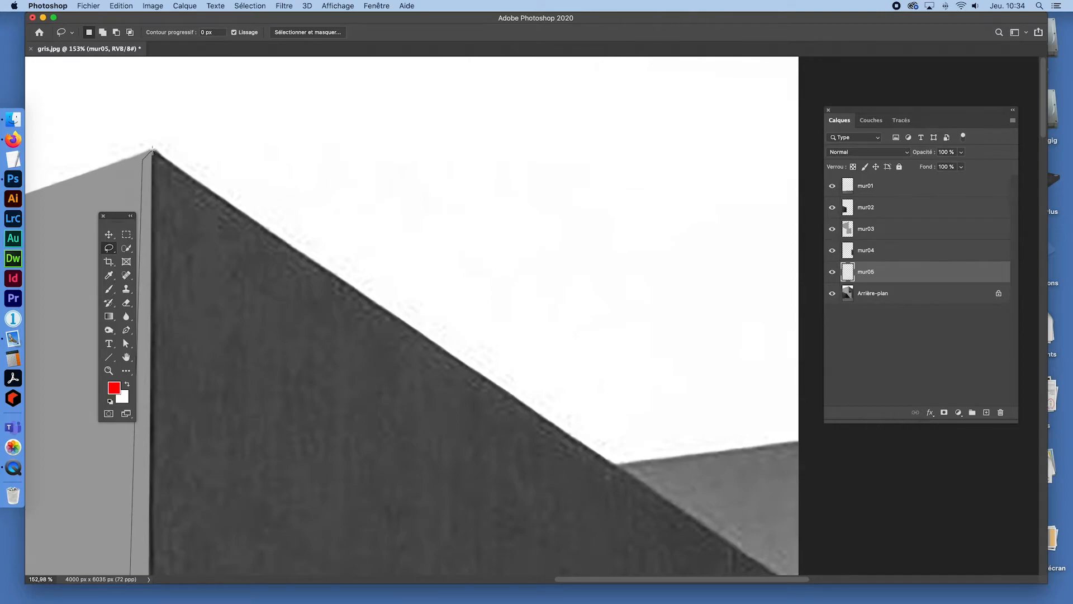
click(152, 150)
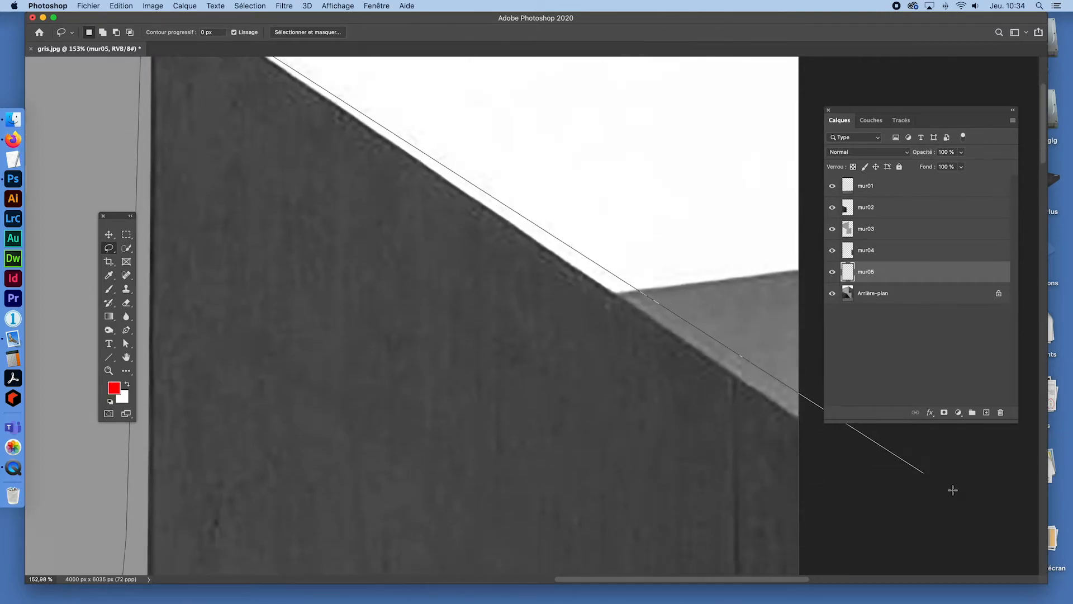
click(858, 457)
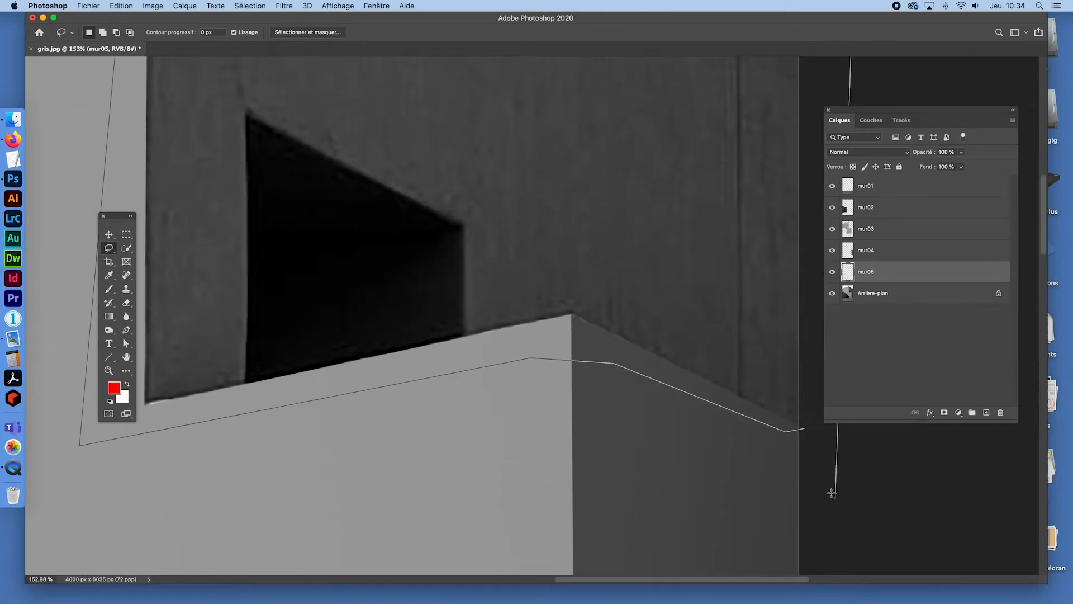
double_click(812, 416)
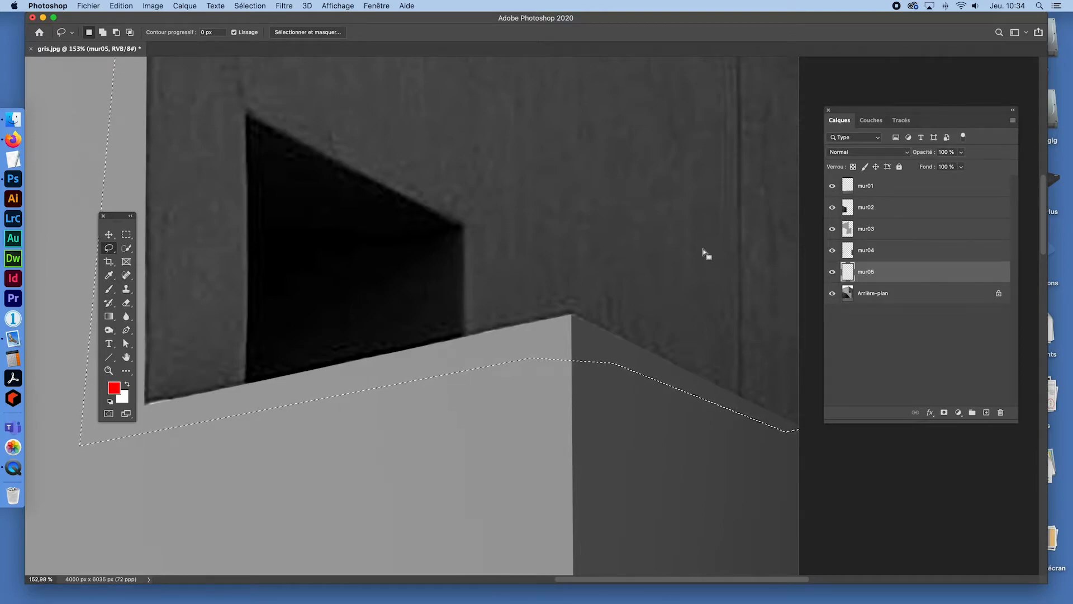
Step: Open the current gradient for editing while mur05 is active, and check its start and end colour stops
key(super+0)
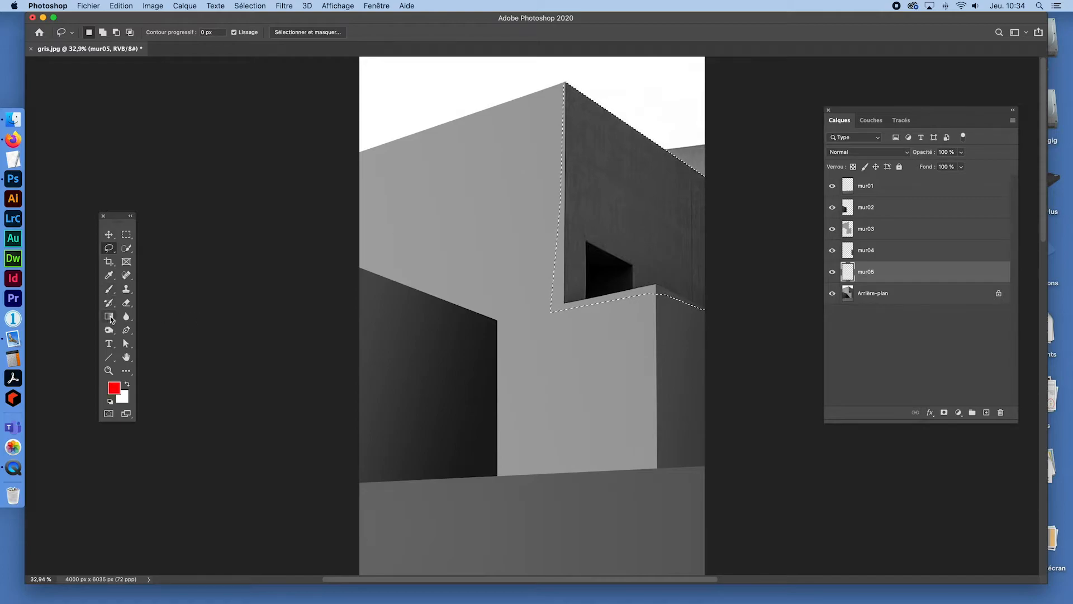
click(110, 317)
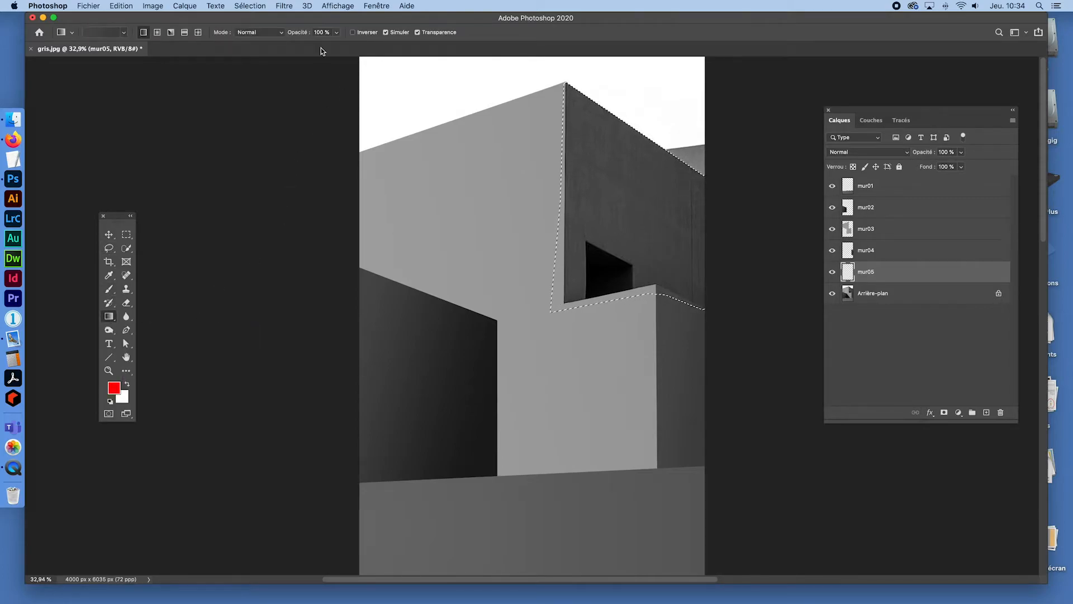
click(104, 35)
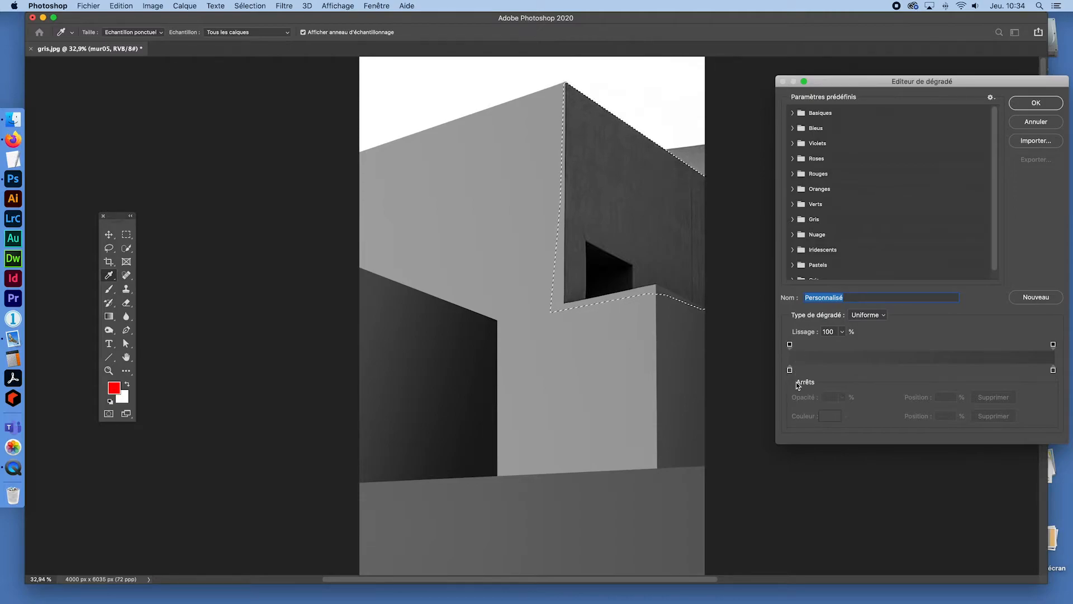
click(789, 370)
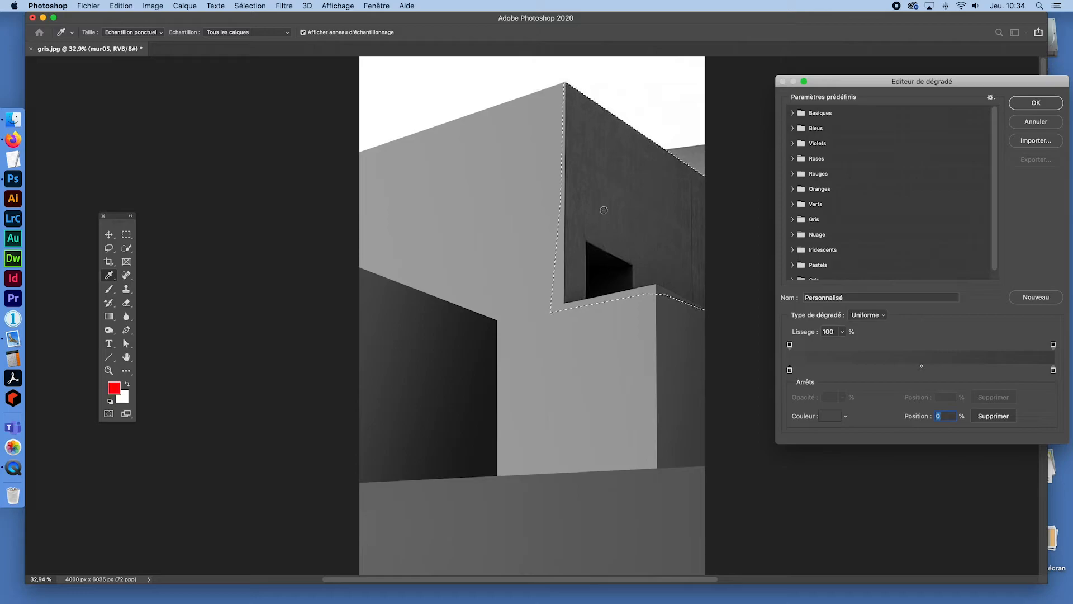
click(1054, 371)
double_click(790, 369)
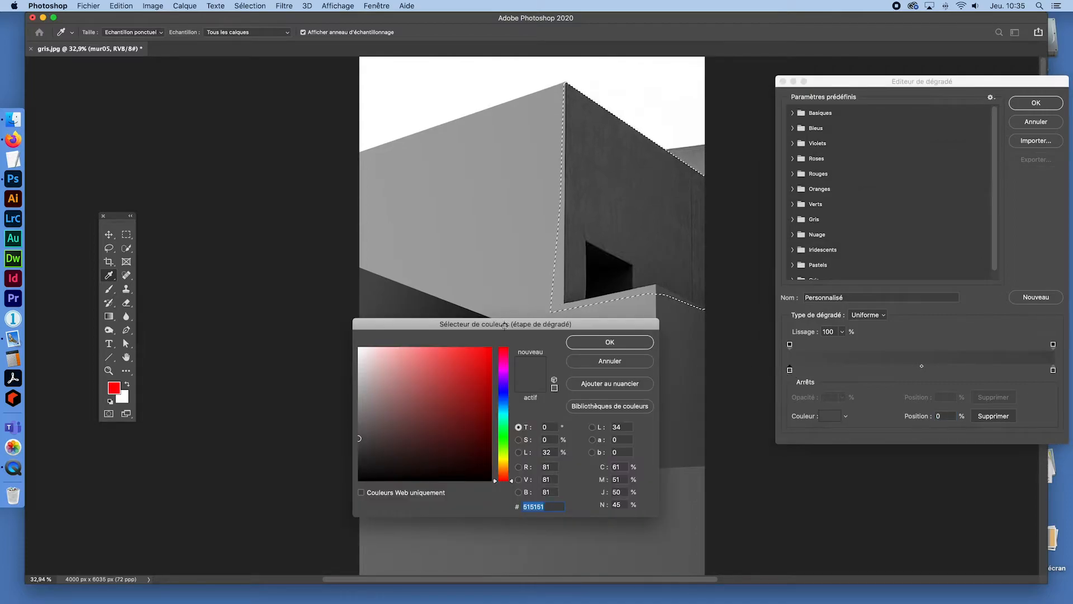
drag(505, 325, 591, 347)
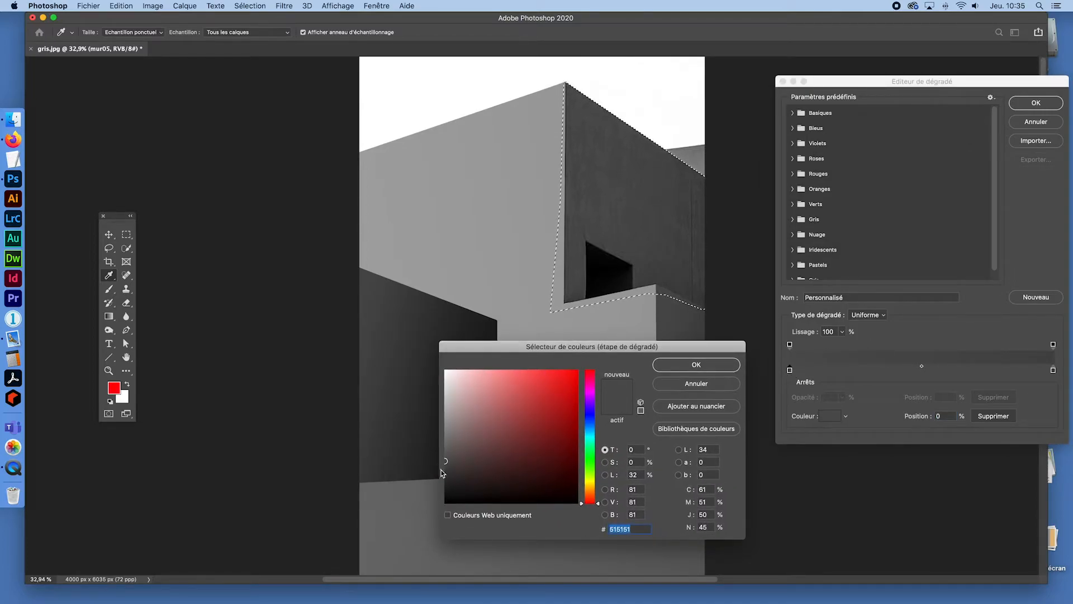
click(725, 381)
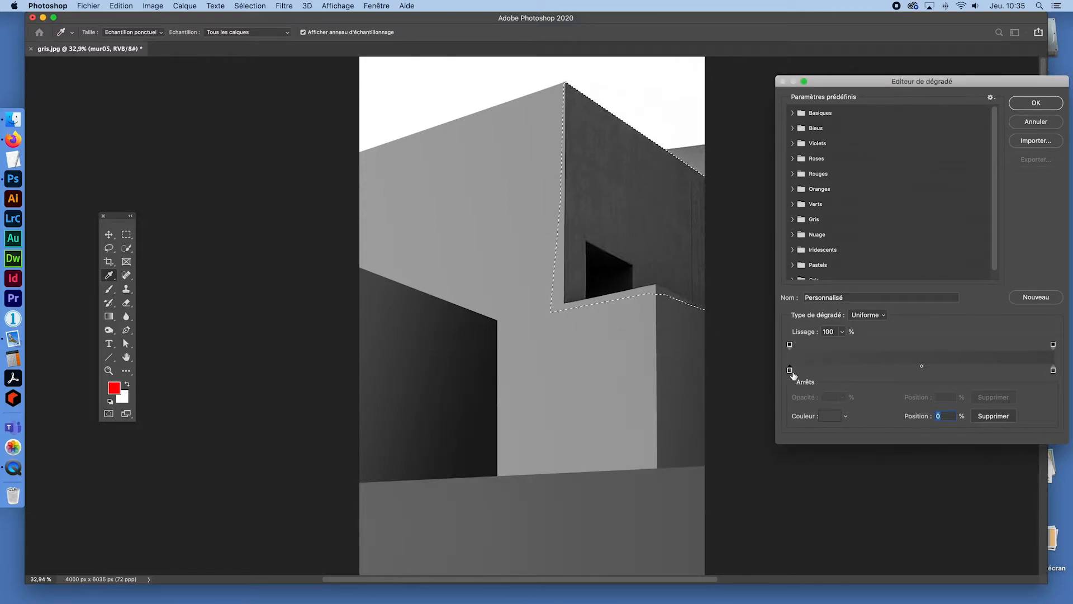
Step: Lighten the gradient's start grey, fill the selected wall on mur05 with a linear gradient running diagonally down to its right edge, and deselect
double_click(790, 370)
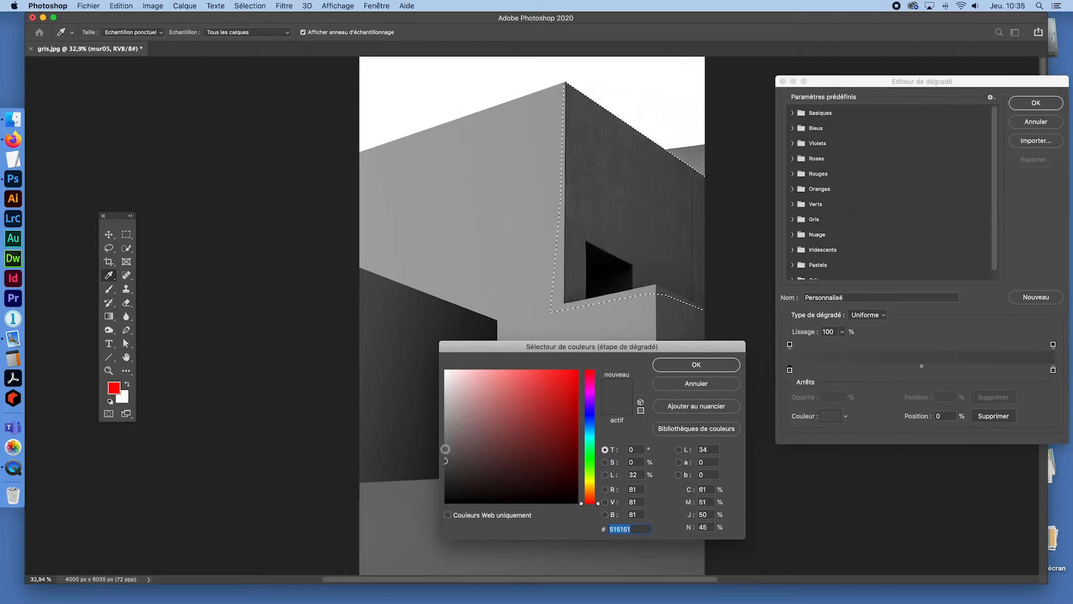
click(683, 365)
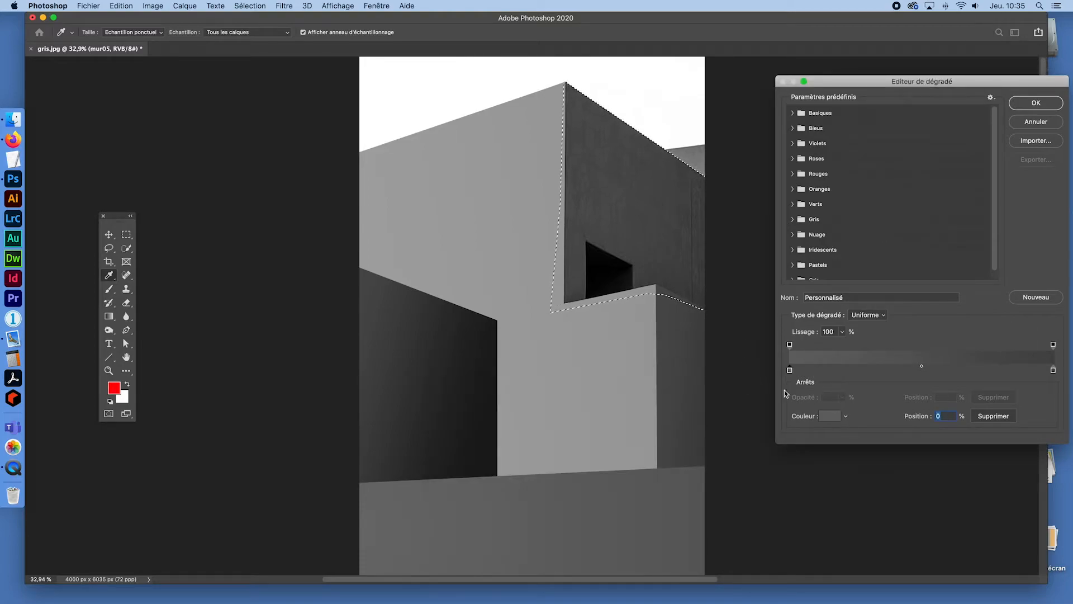
click(1037, 103)
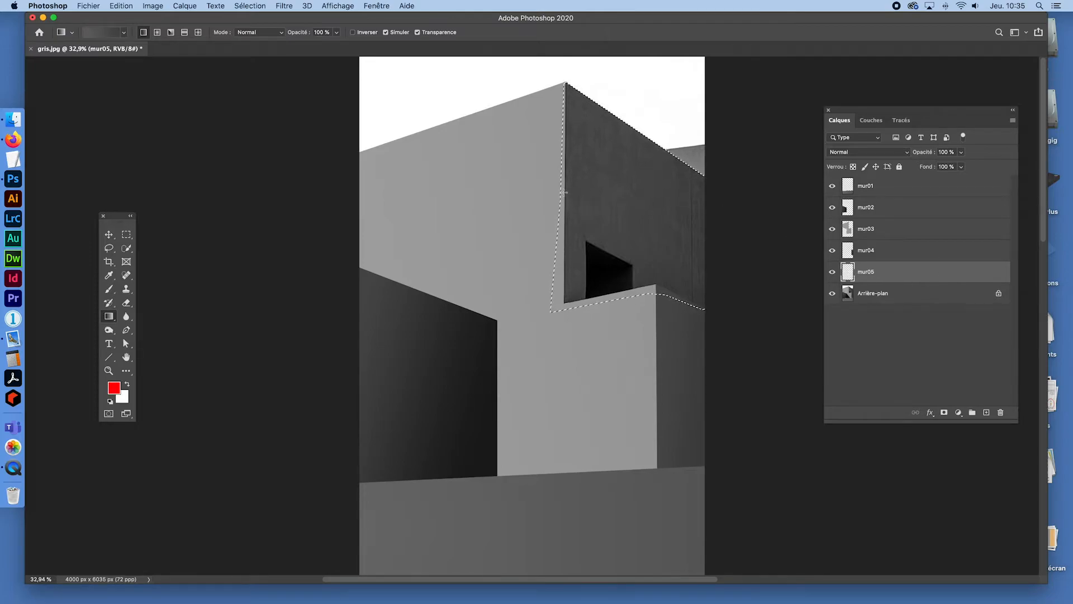
drag(641, 203, 711, 249)
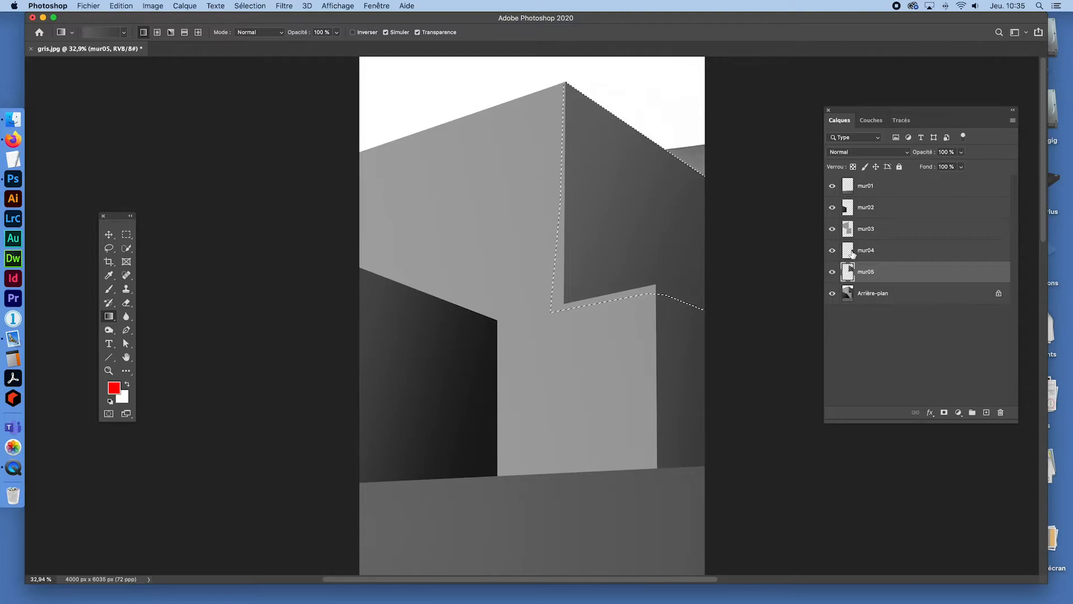
key(super+d)
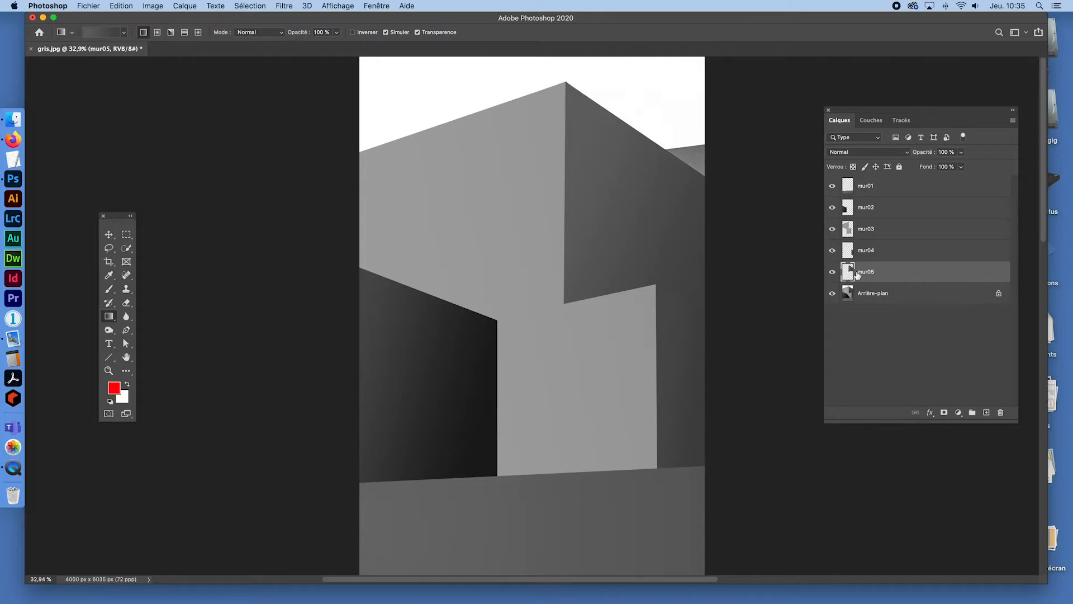
Step: Group the layers mur01 to mur05 and name the group illustration
shift+click(849, 184)
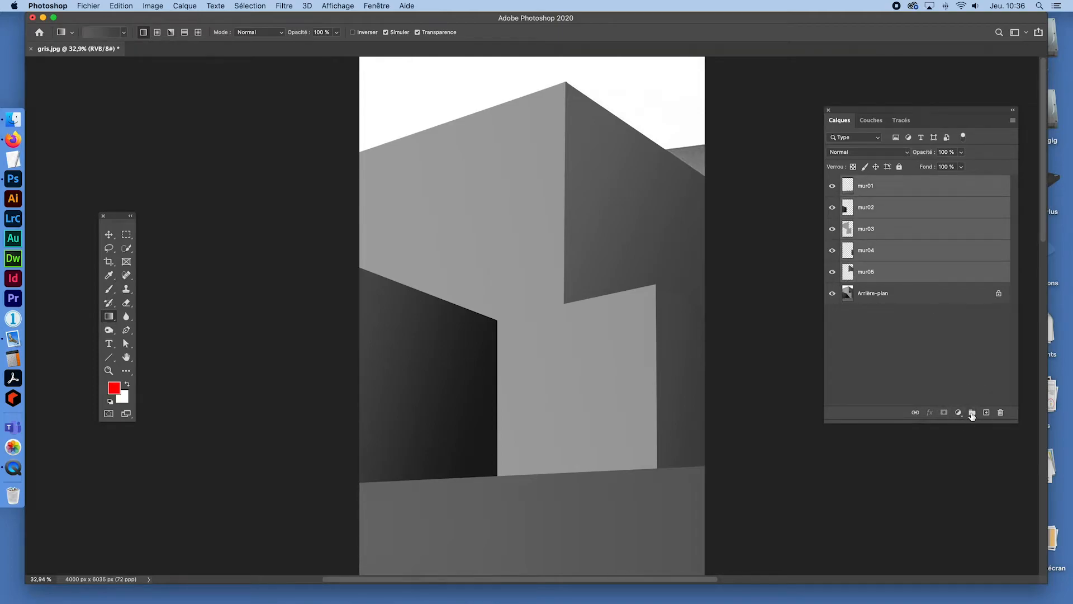
click(973, 413)
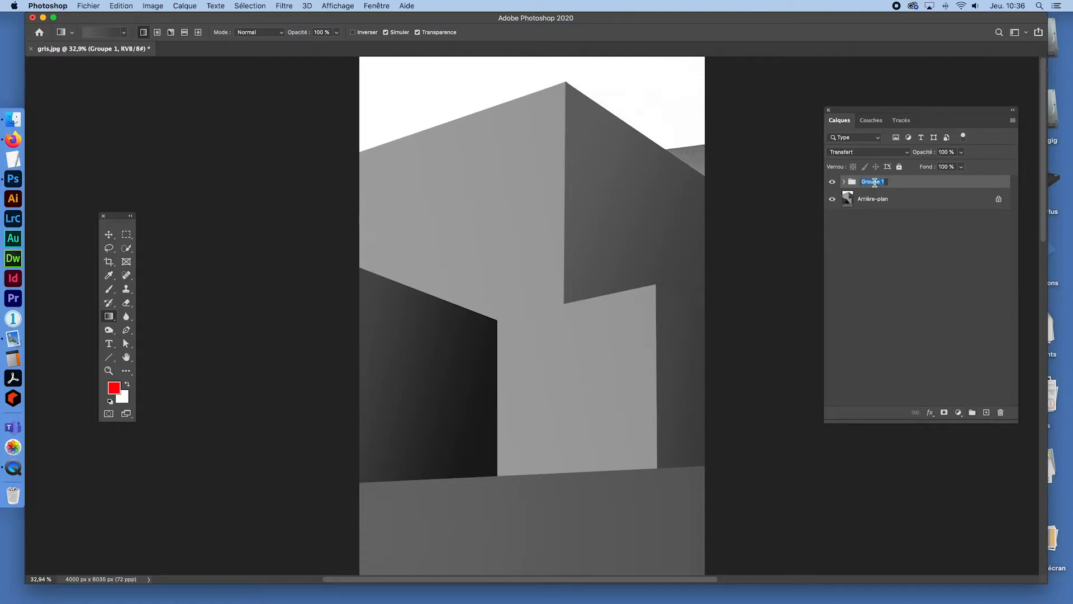
text(mur)
key(Return)
Step: Compare the gradient walls with the original photo by repeatedly hiding and showing the illustration group
click(832, 182)
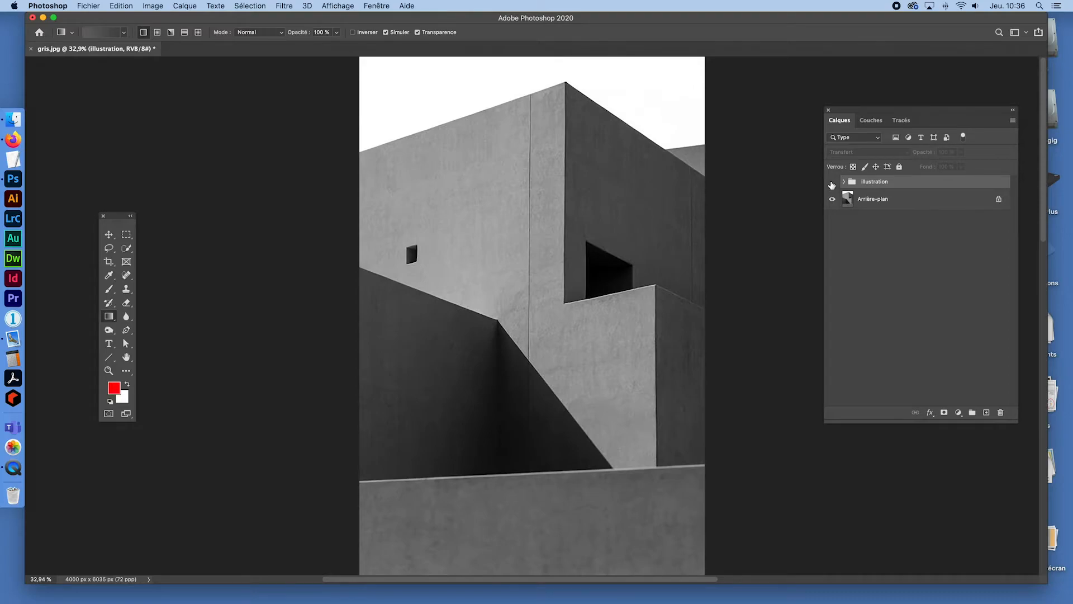
click(832, 183)
click(832, 182)
click(832, 182)
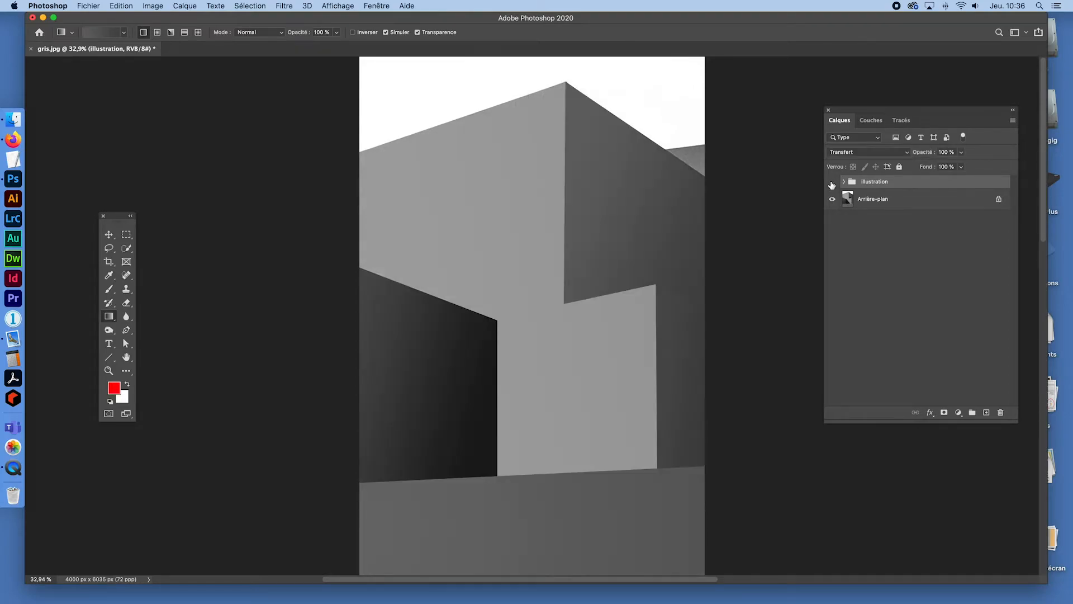
click(832, 182)
click(831, 182)
click(832, 183)
click(831, 182)
click(832, 182)
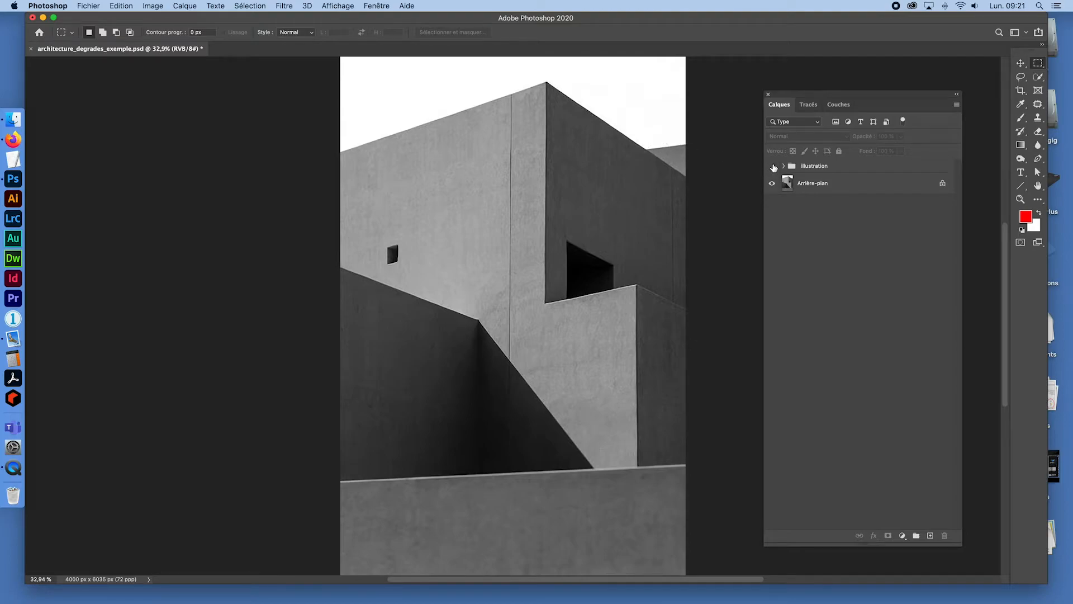
Step: In architecture_degrades_exemple.psd, toggle the illustration group's visibility to compare the finished example with the photo
click(774, 166)
click(773, 167)
click(773, 166)
click(773, 166)
click(773, 166)
click(773, 166)
click(773, 166)
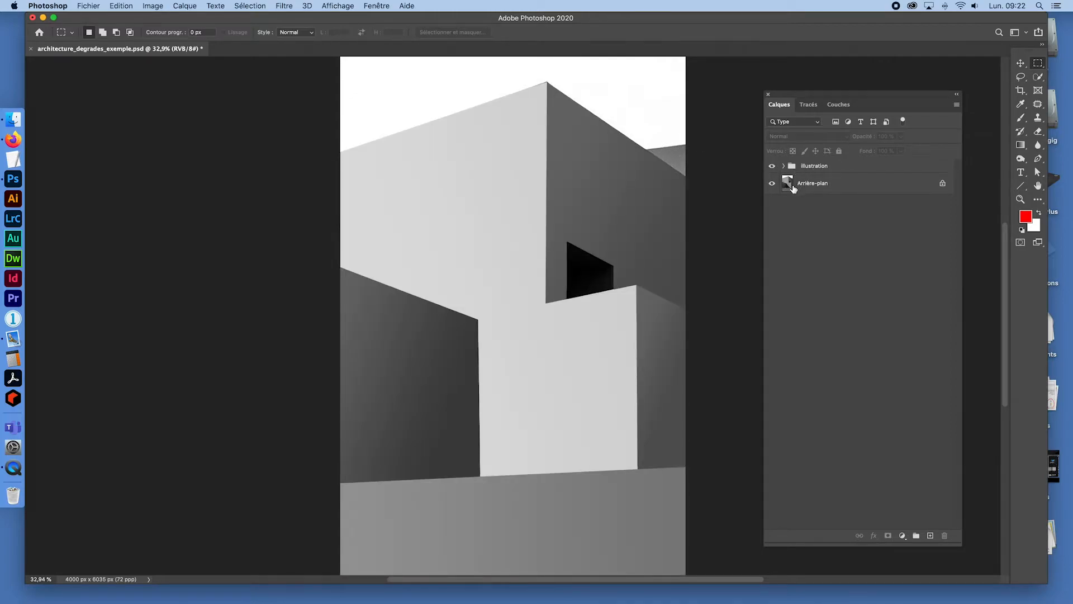
Step: Add a new layer directly above Arrière-plan, and set the foreground colour to white and the background colour to black
click(791, 185)
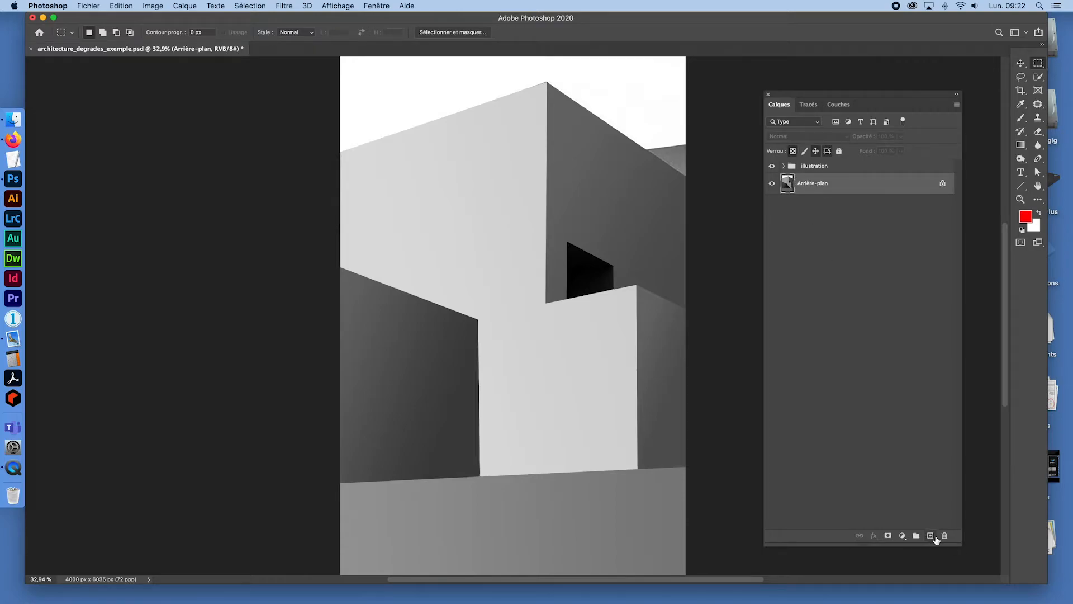
click(930, 536)
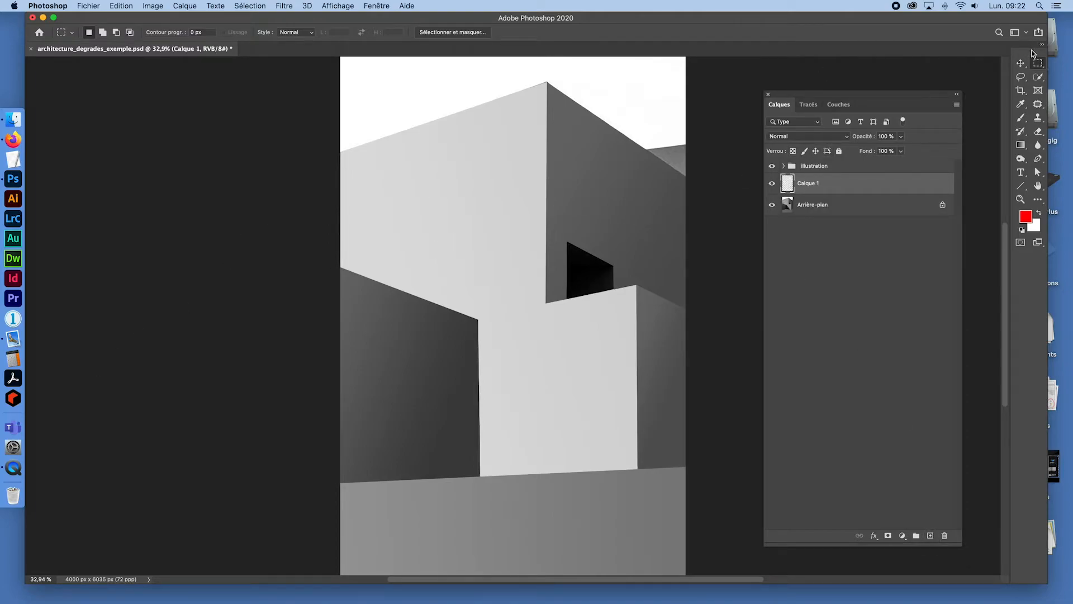
drag(1030, 51, 221, 135)
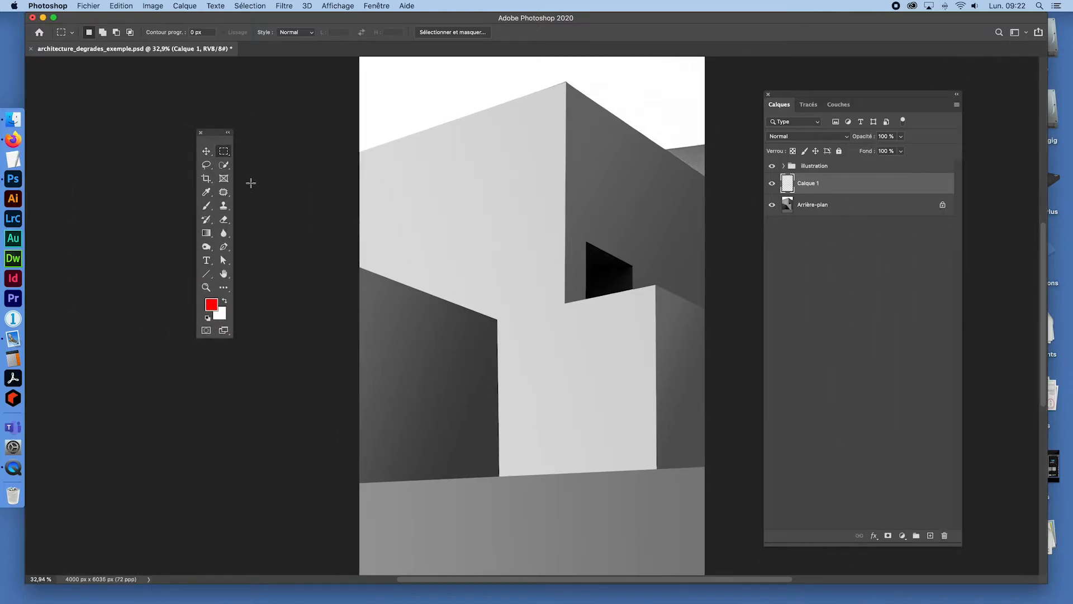
click(224, 300)
key(d)
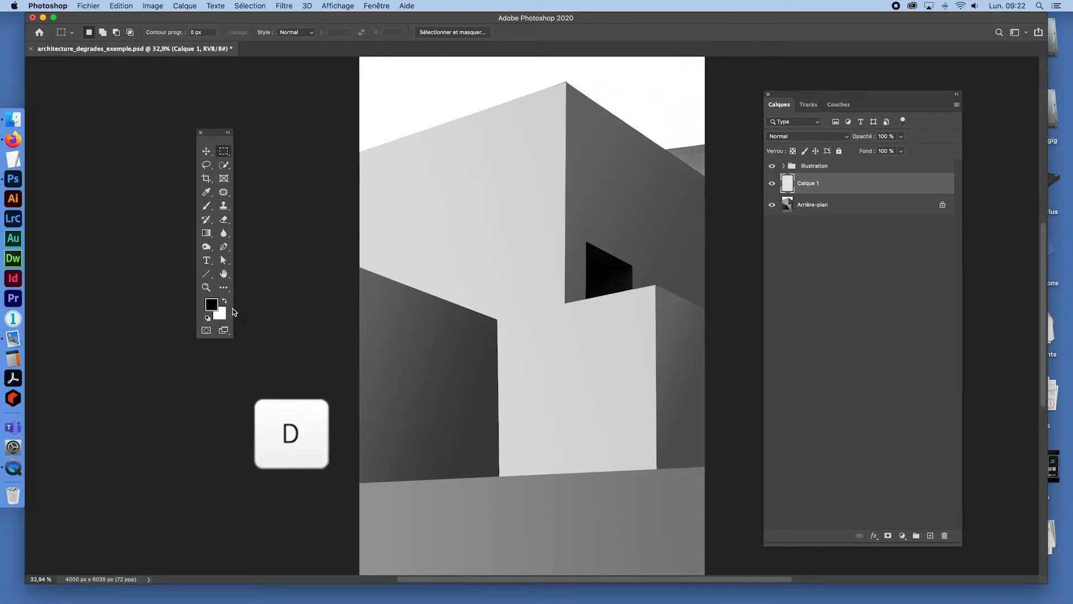
click(224, 301)
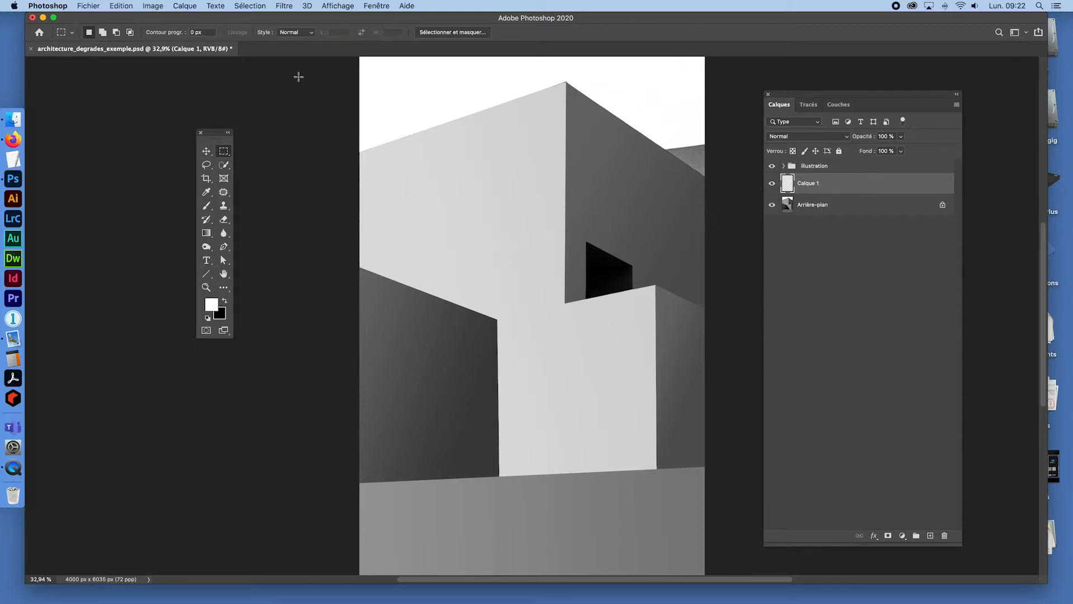
Step: Fill the Calque 1 layer beneath the illustration group with the white foreground colour
click(122, 6)
click(135, 171)
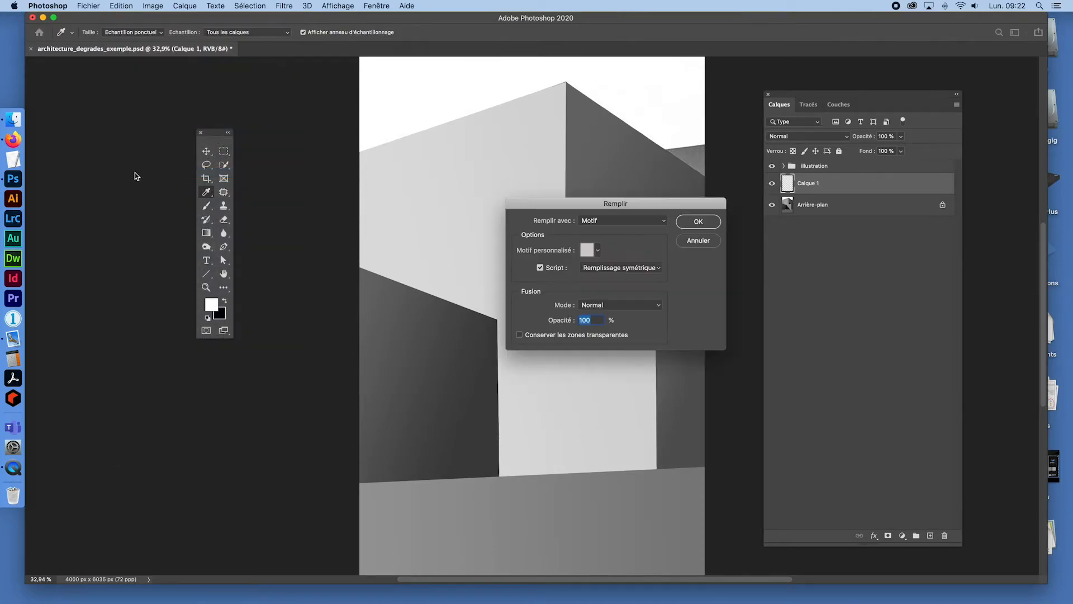
click(643, 220)
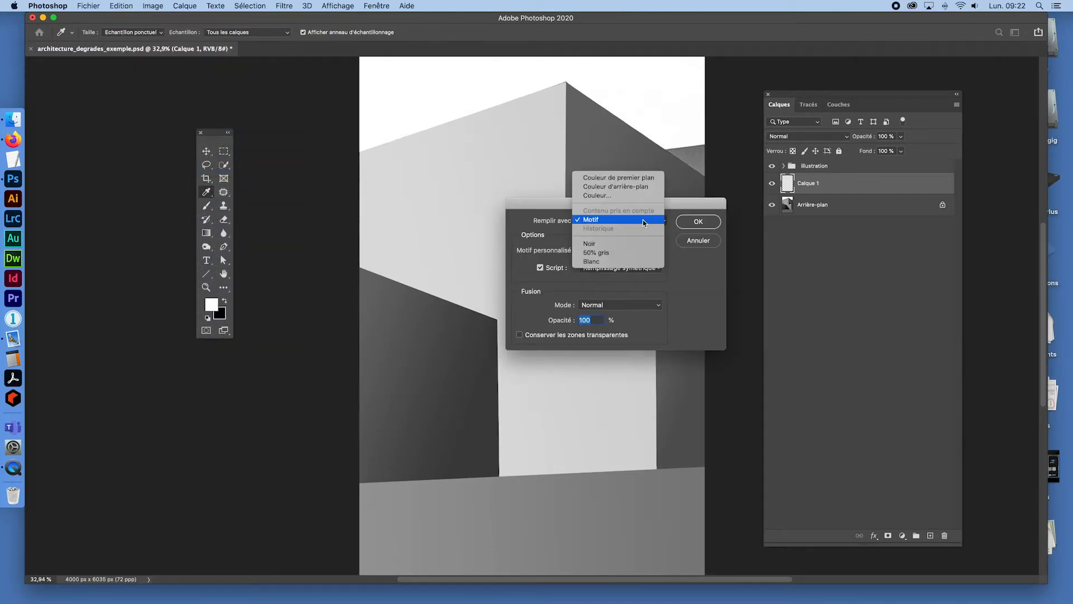
click(612, 178)
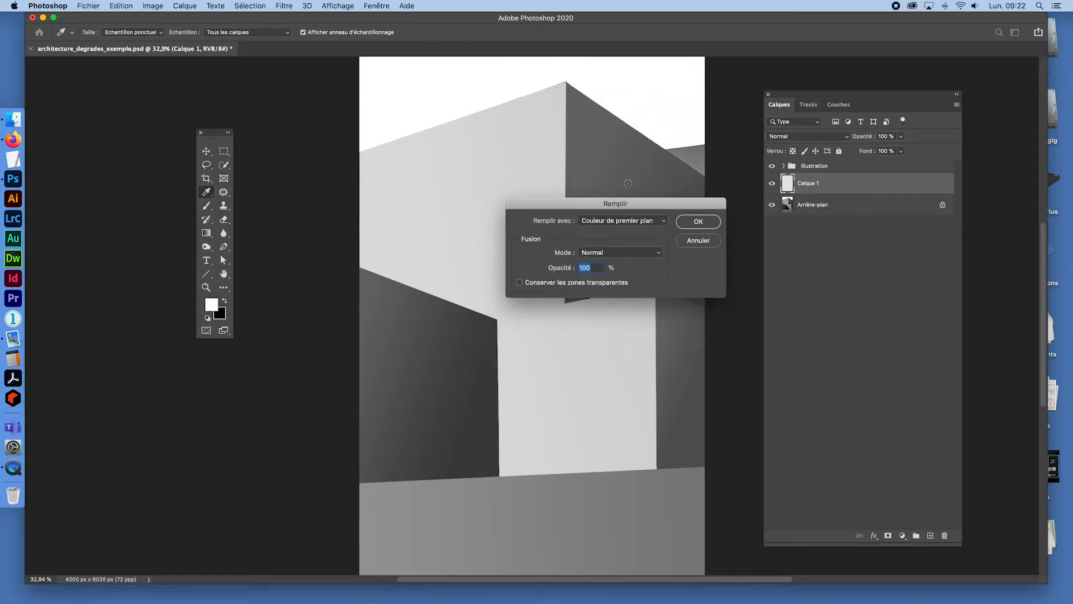
click(698, 222)
key(m)
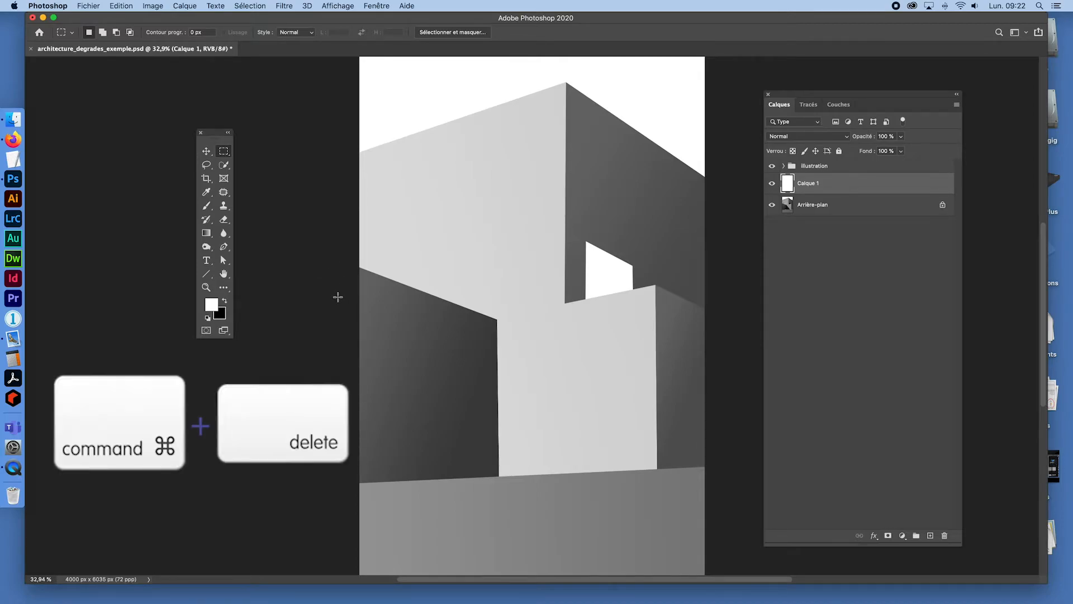
Step: Try refilling Calque 1 alternately with the black background colour and the white foreground colour
key(super+BackSpace)
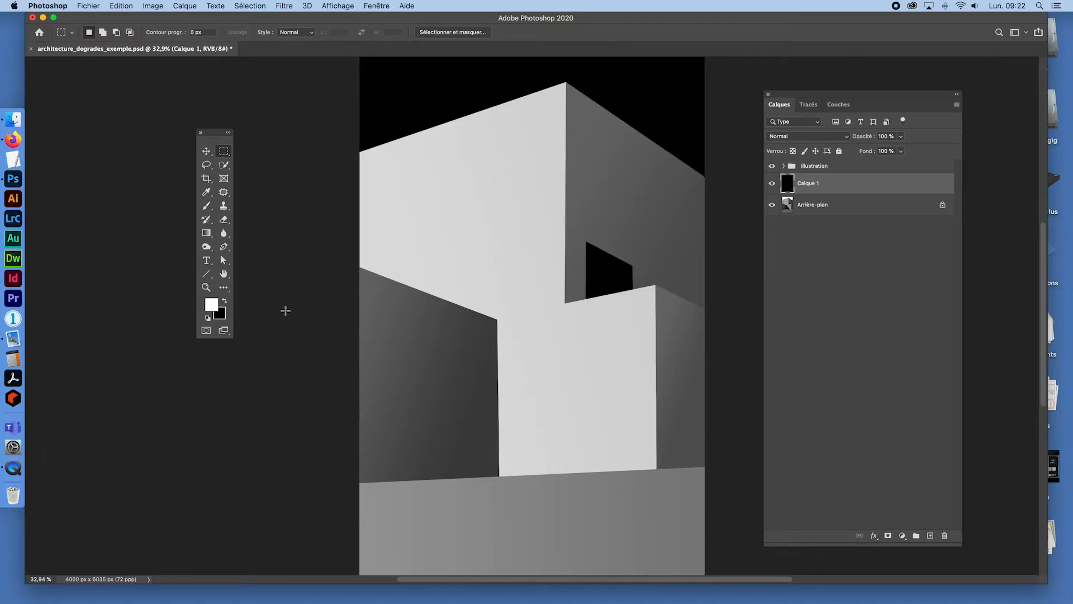
key(alt+BackSpace)
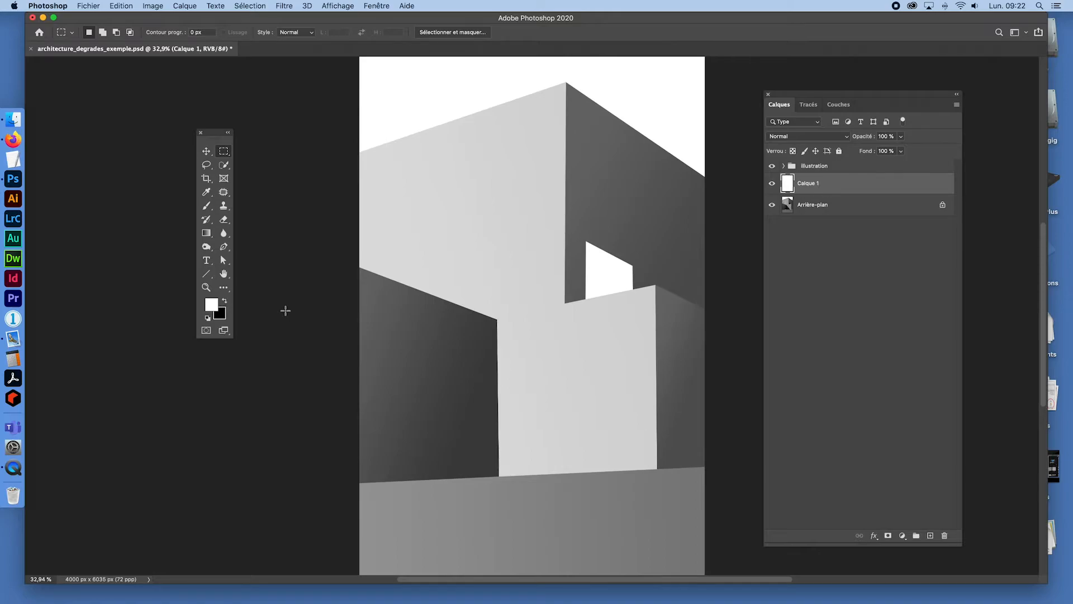
key(super+BackSpace)
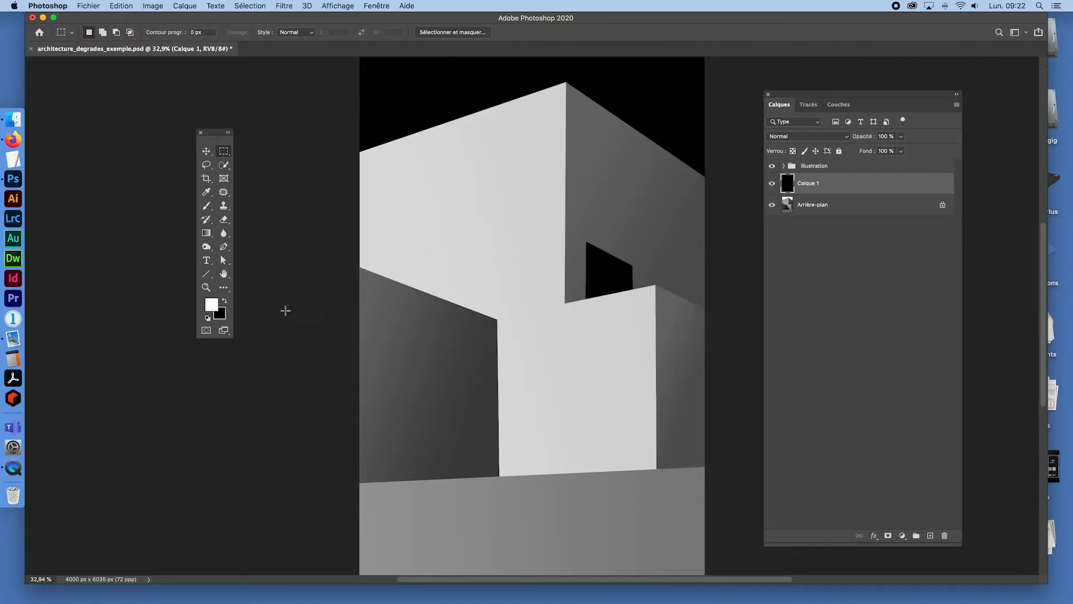
key(alt+BackSpace)
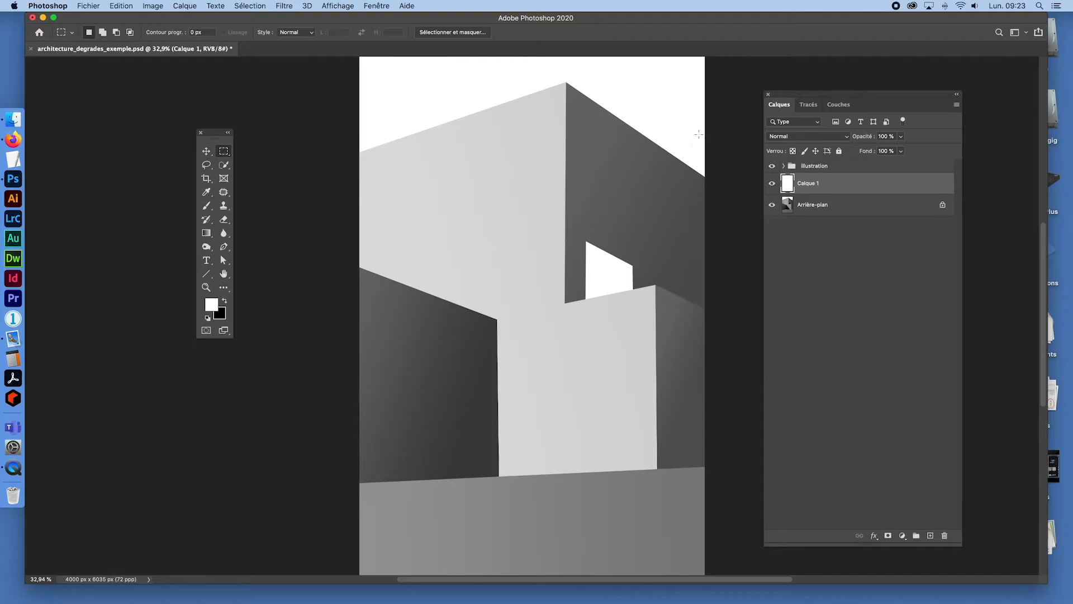
Step: Hide and show the illustration group and the white layer to compare the illustration with the original photo
click(772, 166)
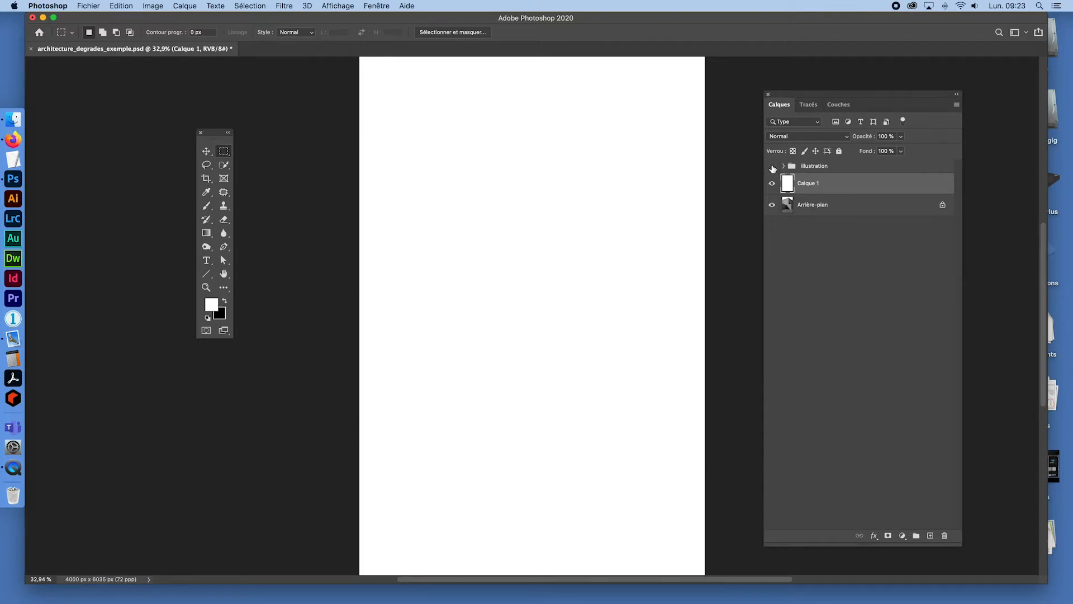
click(772, 166)
click(773, 184)
click(771, 166)
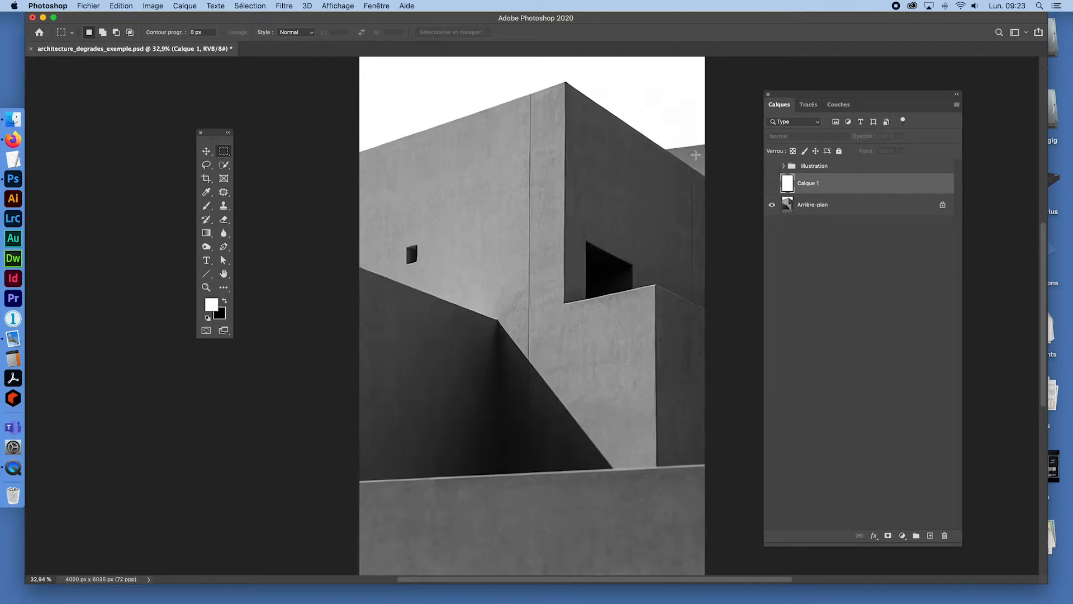
click(771, 166)
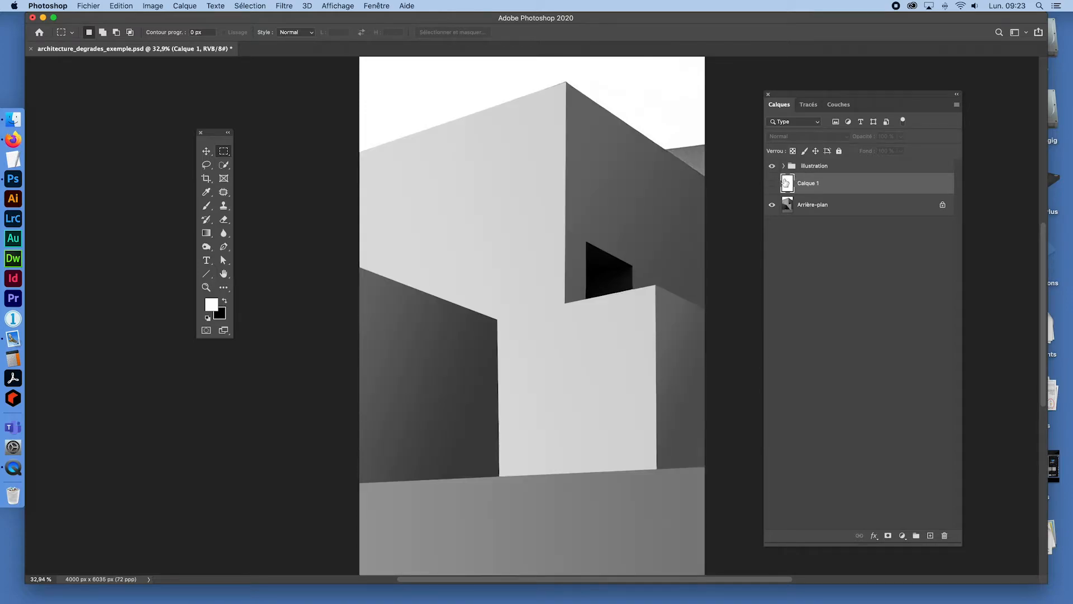
click(772, 183)
Step: Rename the white layer as ciel and move it into the illustration group, below mur05
double_click(809, 184)
text(c)
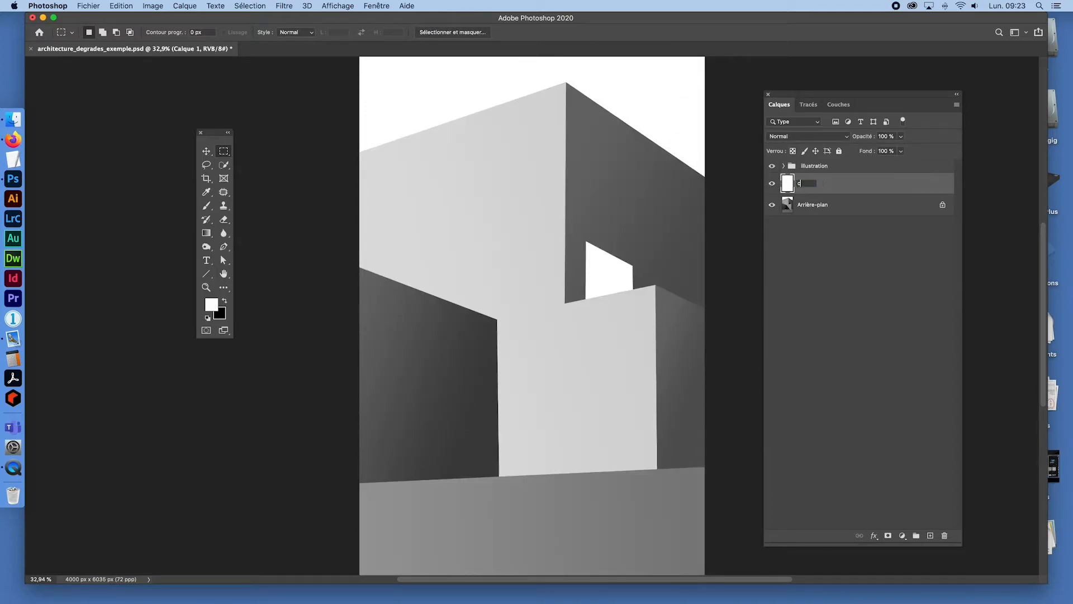
text(iel)
key(Return)
click(785, 166)
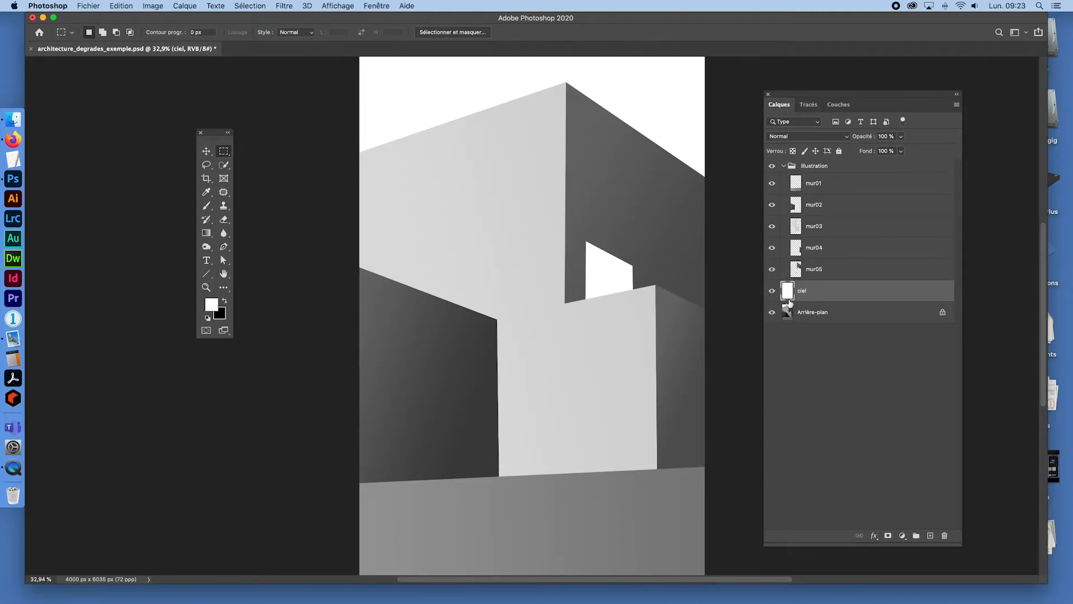
drag(787, 300, 787, 290)
Step: Give the illustration group a blue colour label and collapse the group
click(811, 169)
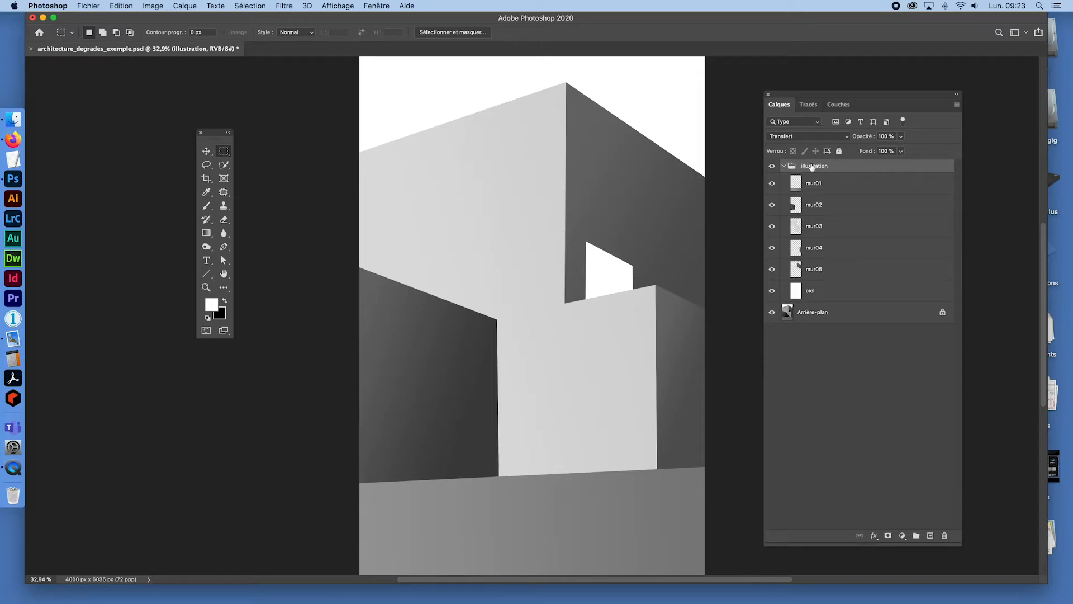
right_click(813, 168)
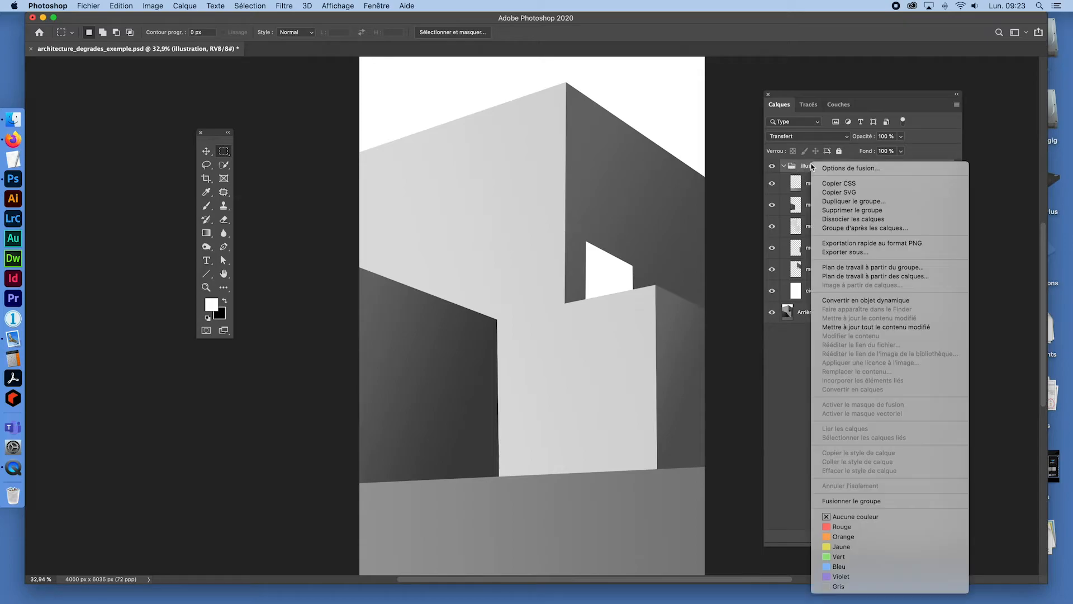
click(842, 566)
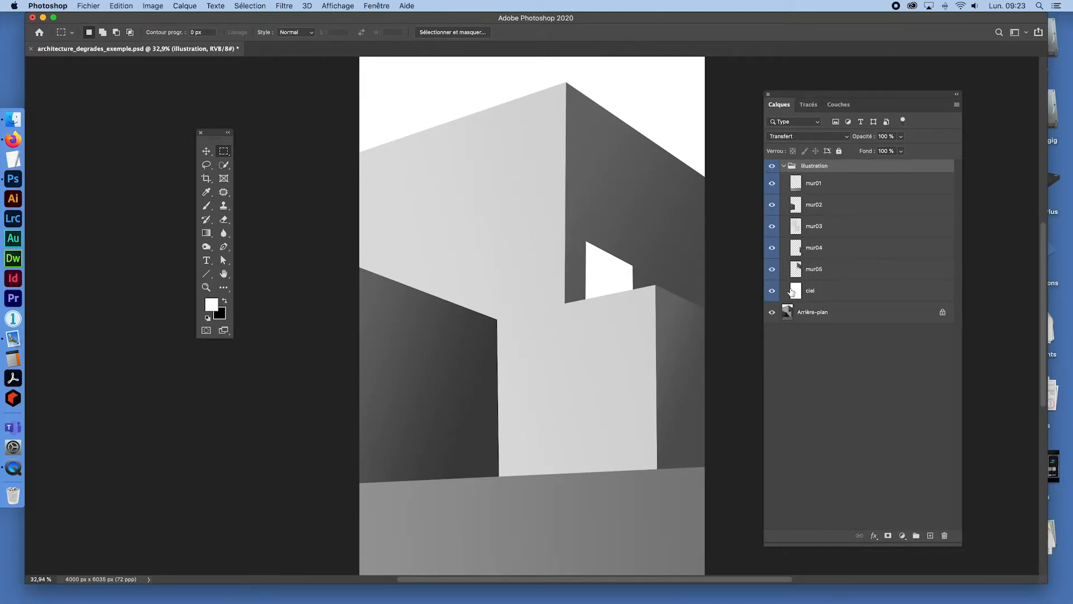
click(784, 166)
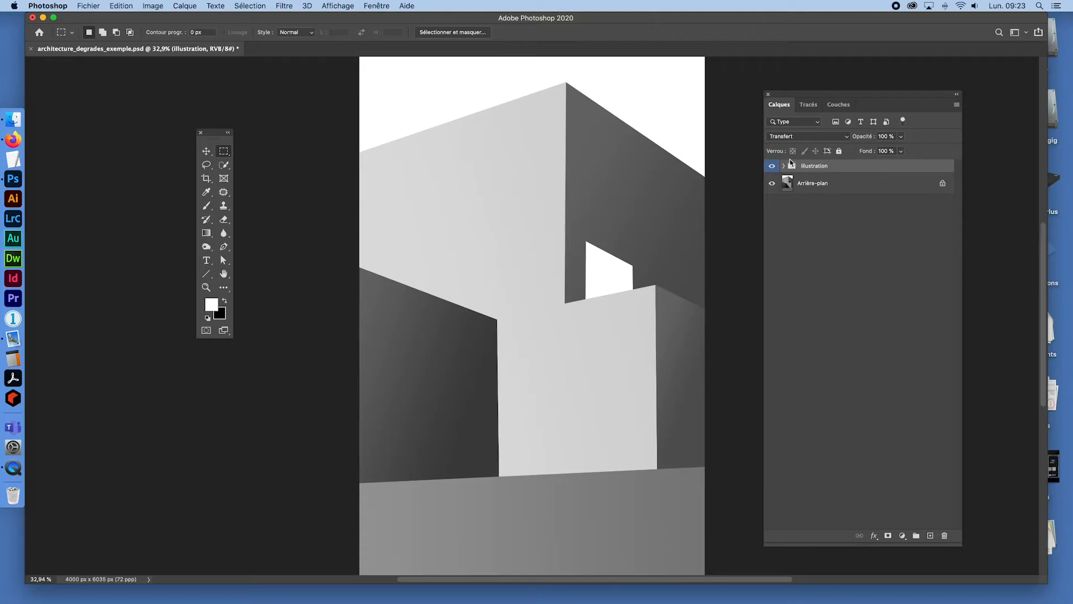
click(785, 166)
click(784, 166)
click(784, 166)
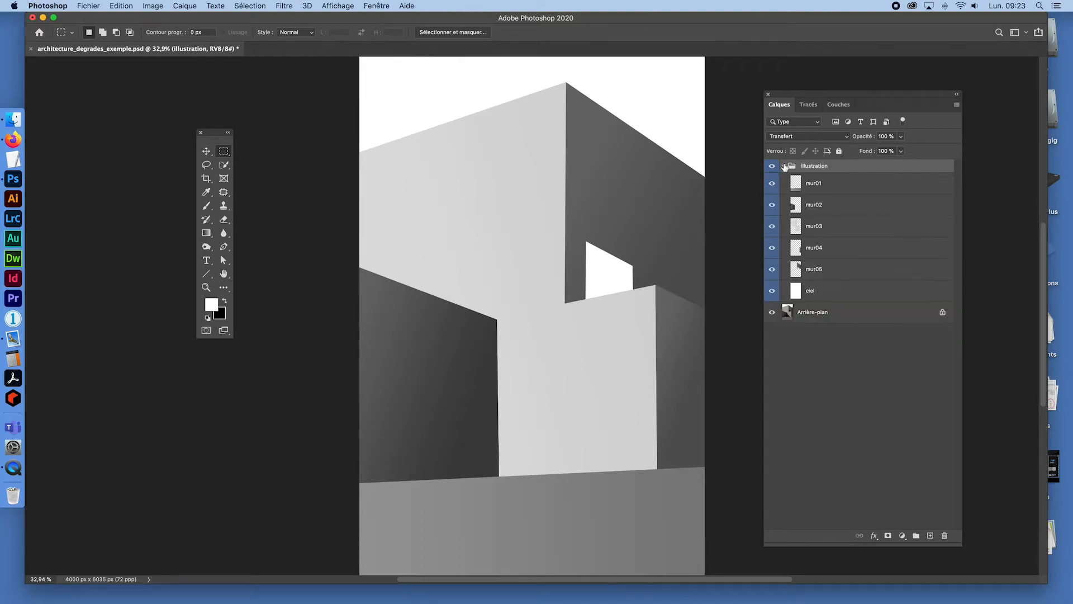
click(784, 166)
click(784, 166)
click(784, 166)
Step: Hide the illustration group and add a new layer above it named fenêtre
click(772, 166)
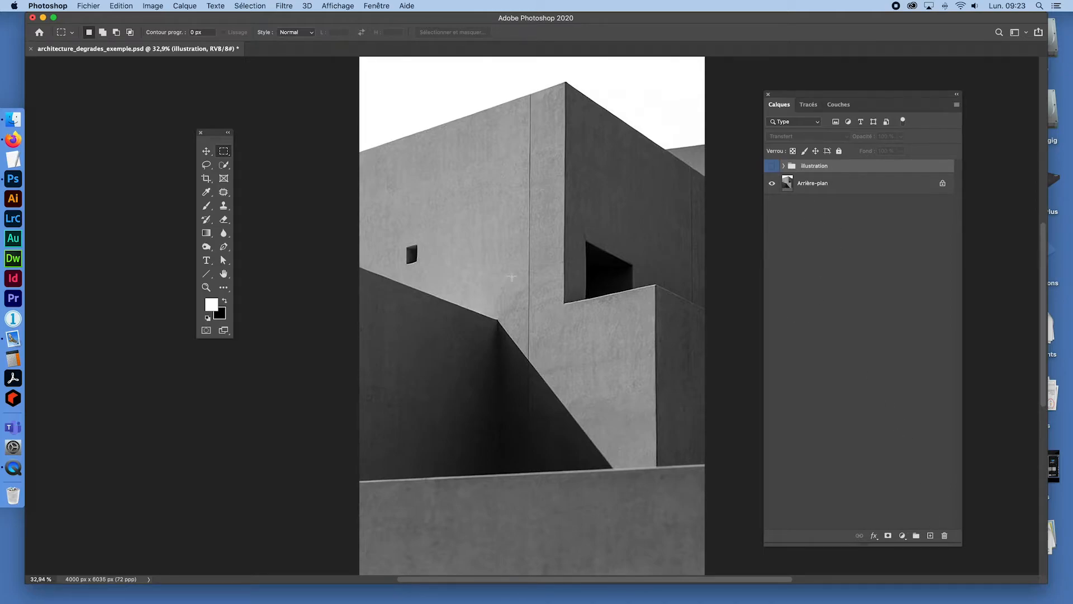
click(930, 536)
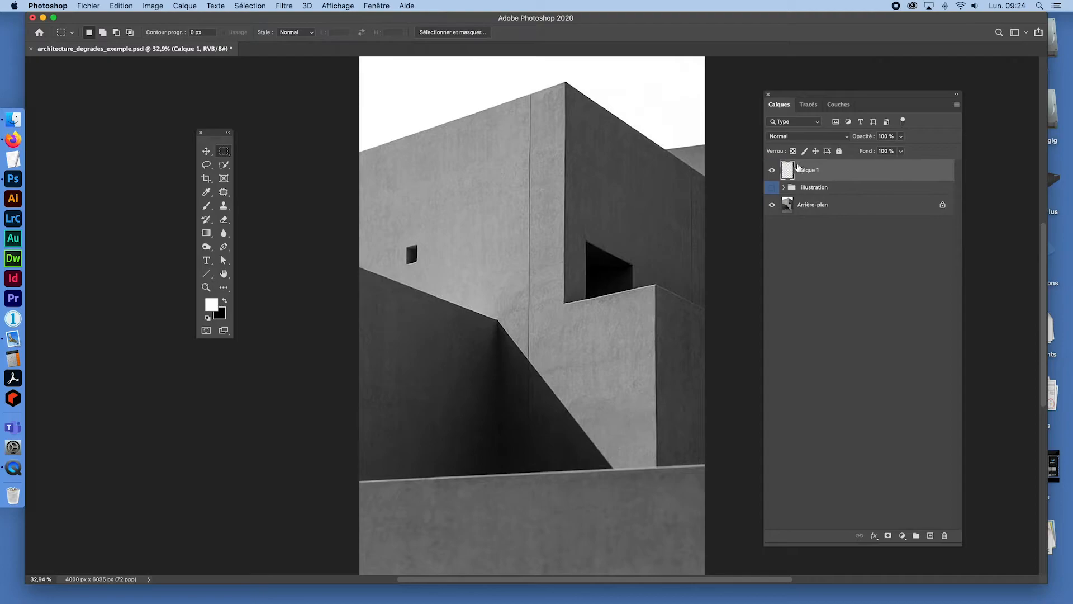
double_click(818, 170)
text(fenetretre)
key(Return)
Step: Using the Lasso tool, select the four-sided side face of the small window, leaving out the strip along its upper edge
key(super+space)
key(Escape)
drag(416, 266, 500, 299)
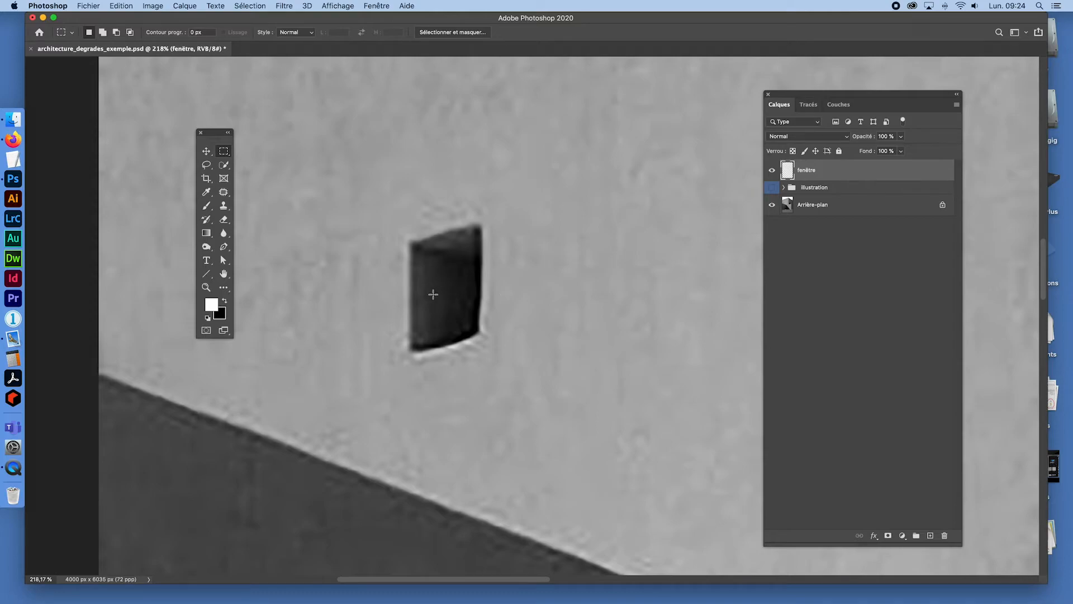
click(206, 164)
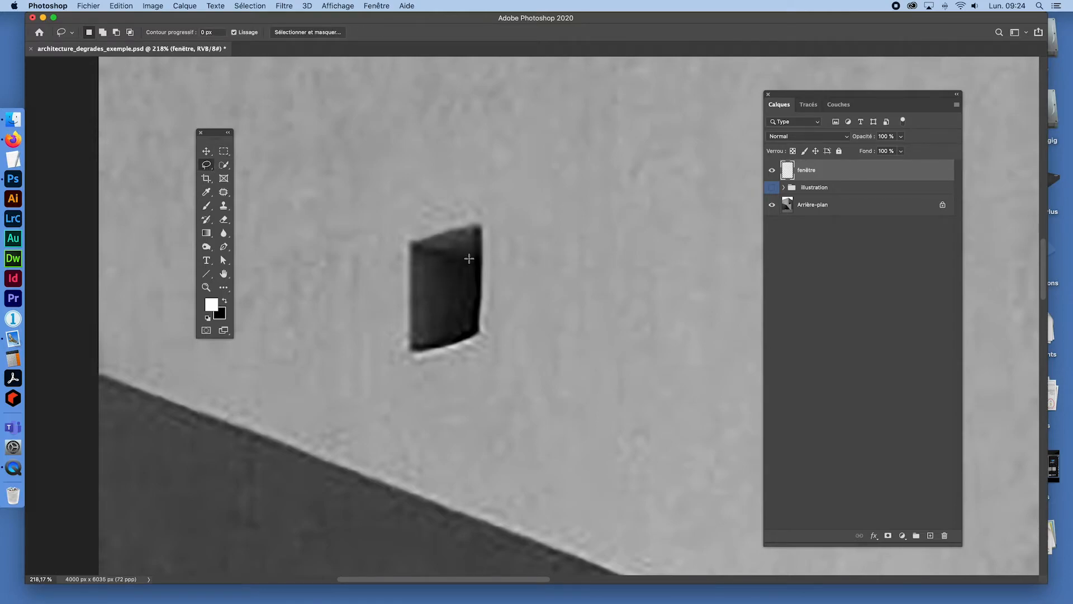
click(412, 245)
click(482, 268)
click(483, 335)
Step: Edit the gradient for the Gradient tool and set its start colour stop to dark grey #565454
click(206, 233)
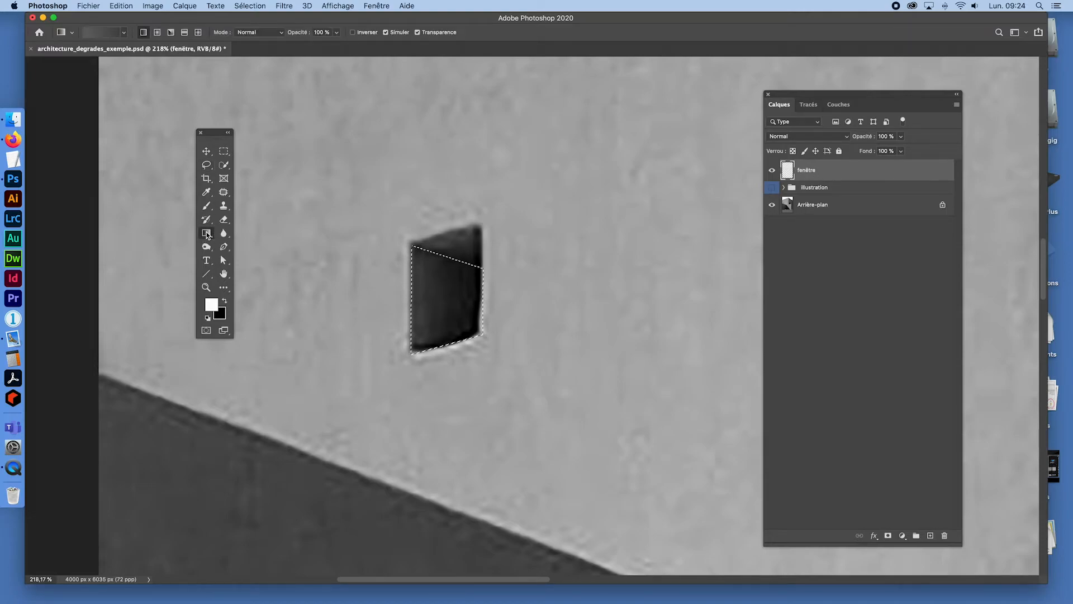
click(106, 36)
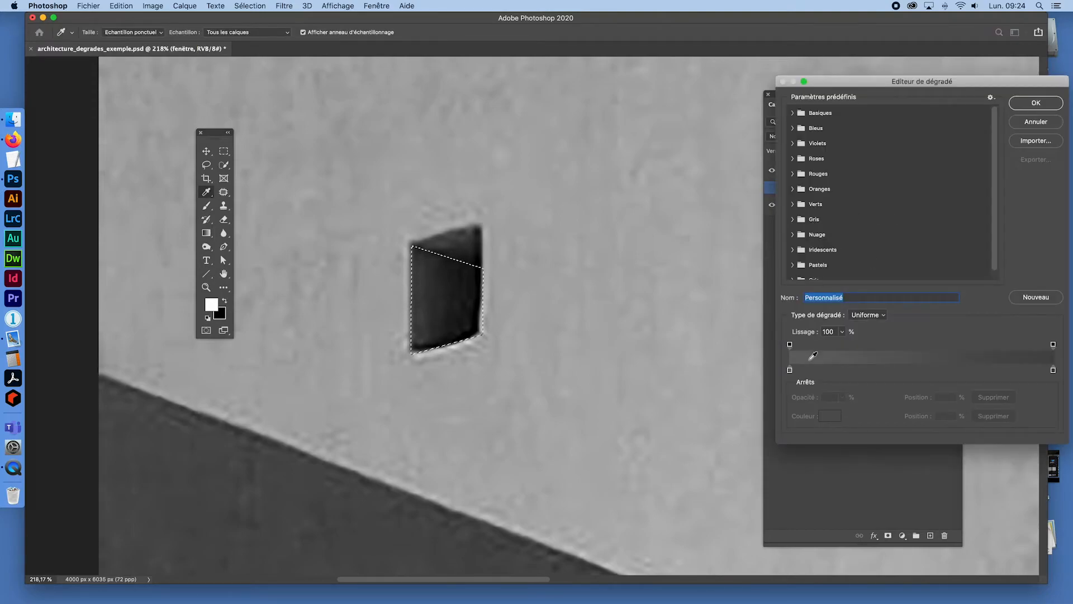
click(789, 370)
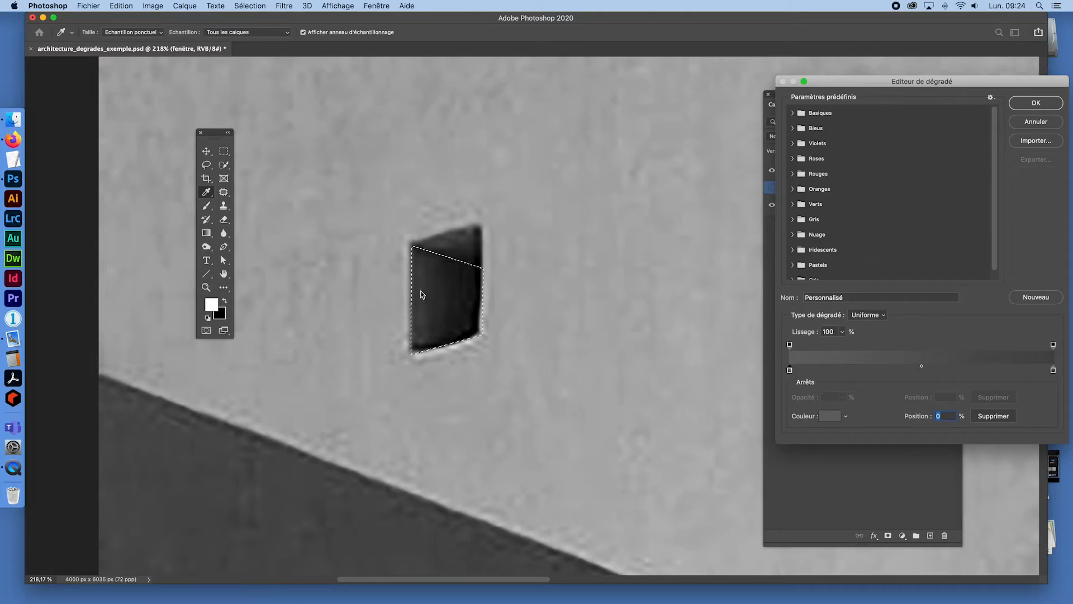
click(473, 305)
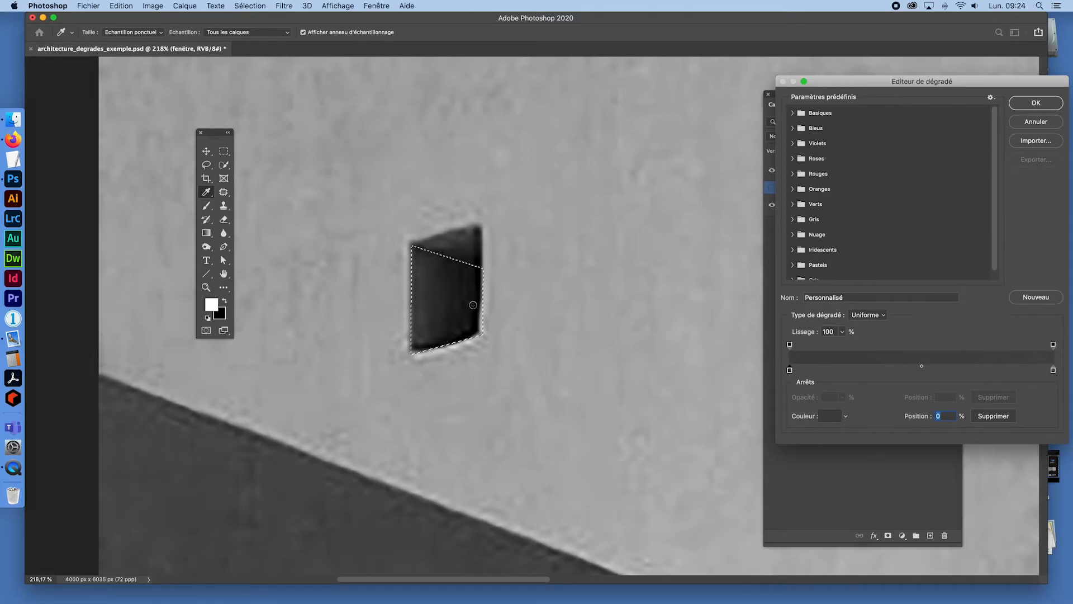
double_click(790, 370)
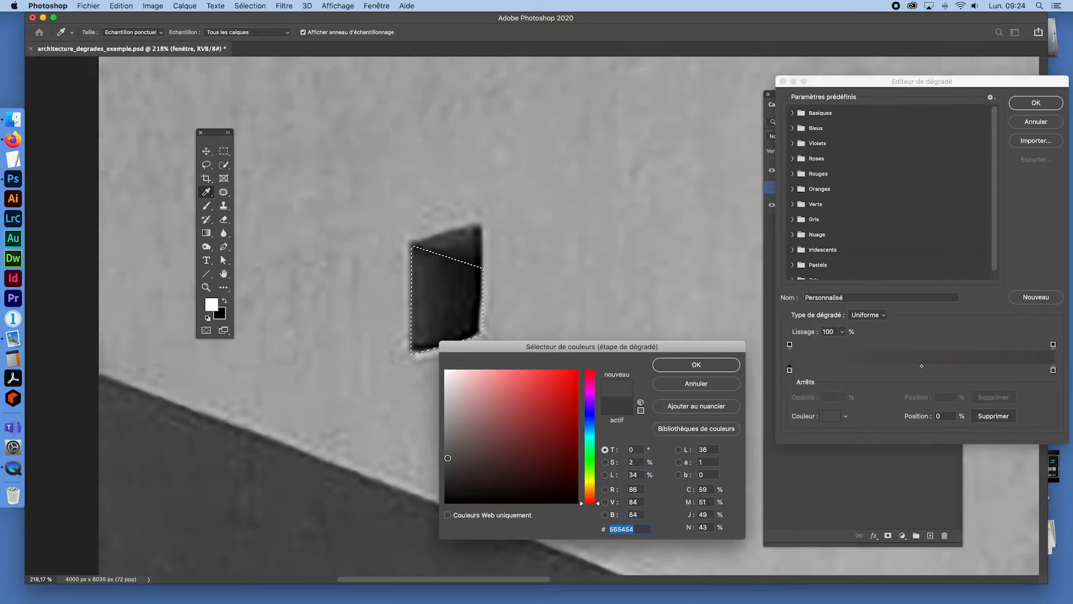
click(680, 366)
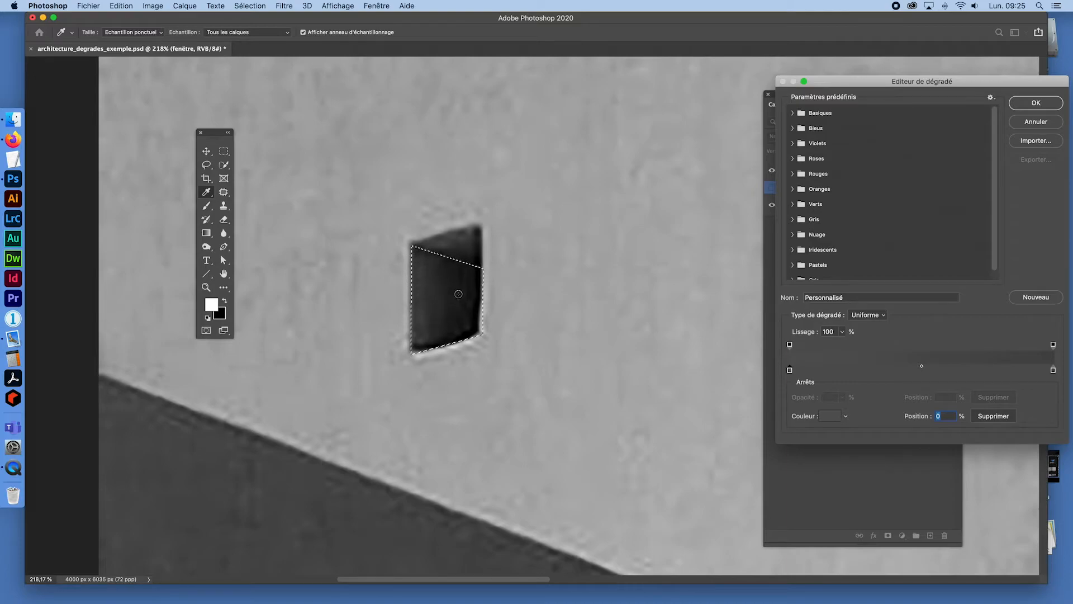
Step: Set the gradient's end colour stop to the near-black #020202 sampled from the window's dark edge, and accept the gradient
click(1054, 370)
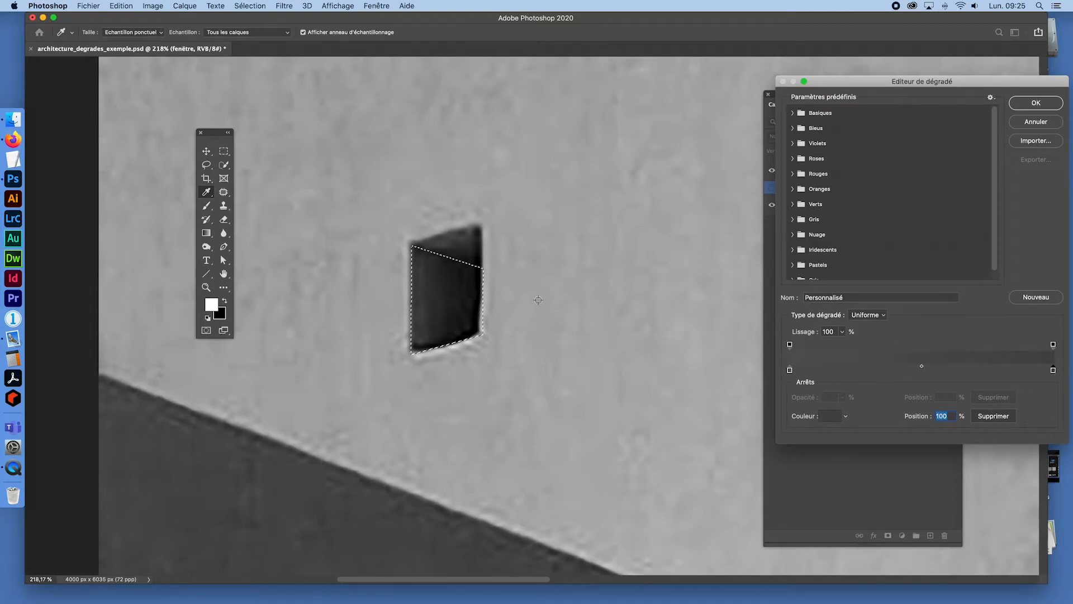
click(476, 298)
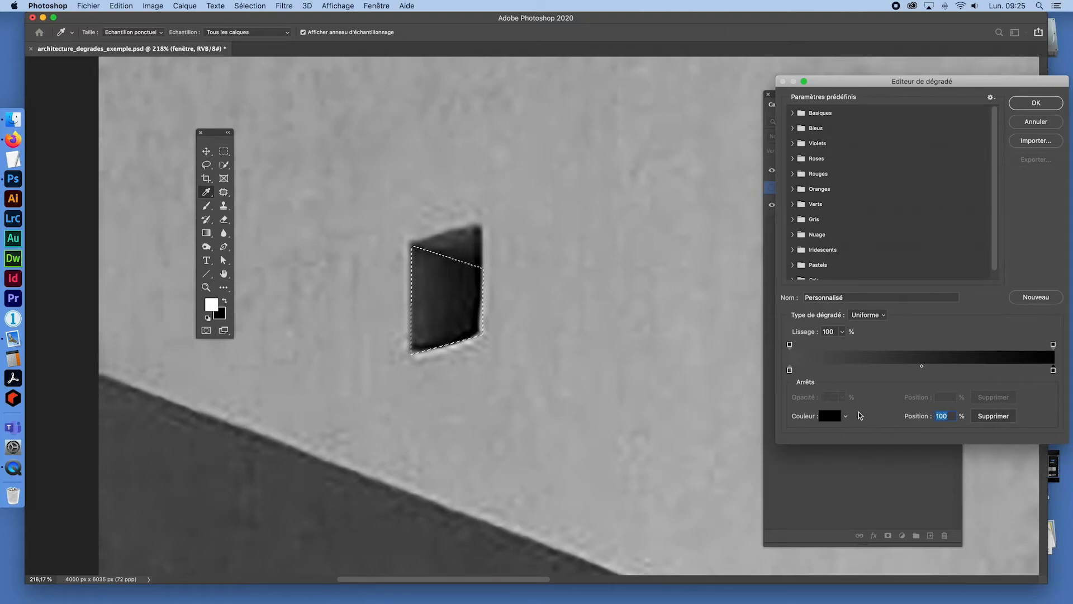
click(830, 416)
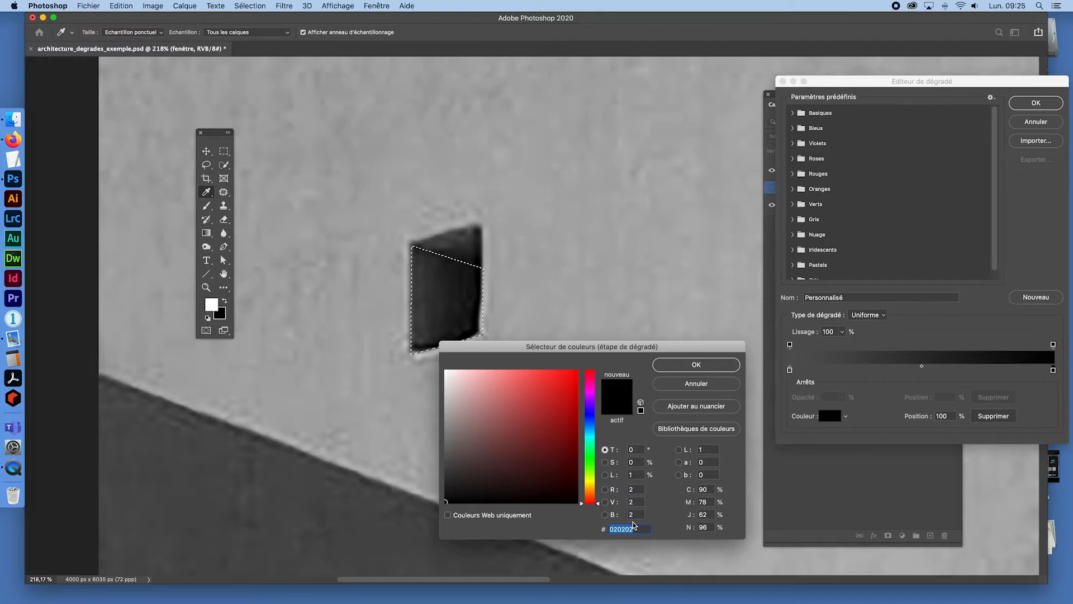
click(697, 365)
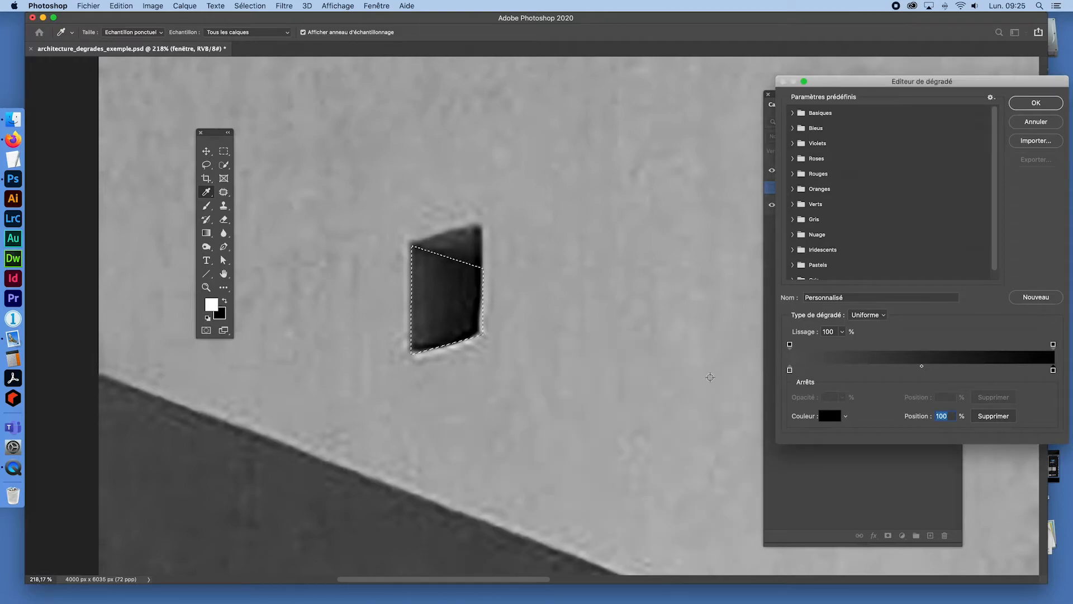
click(1034, 103)
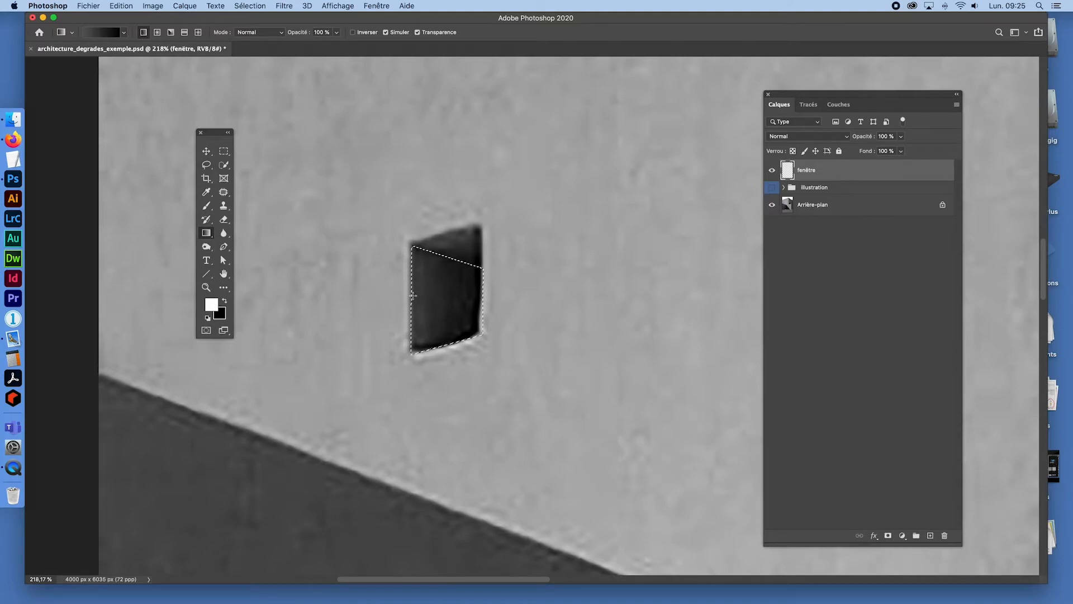
Step: Fill the window selection with the linear gradient, running from grey at its left edge to black at its right, and deselect
drag(414, 295, 479, 303)
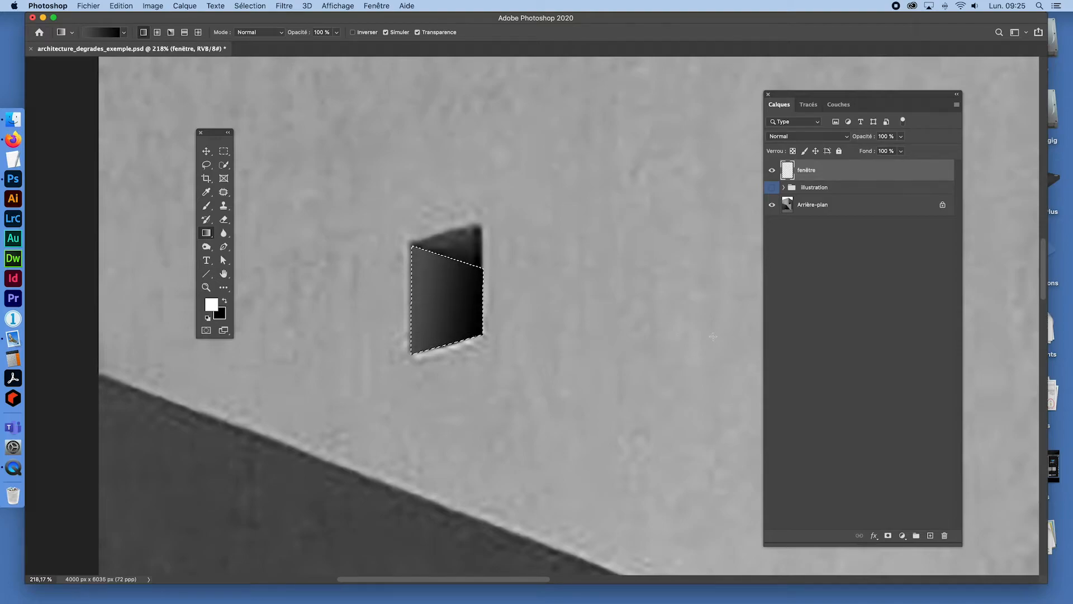
key(super+d)
Step: Create a new layer above the fenêtre layer and name it "fenêtre haut"
click(931, 535)
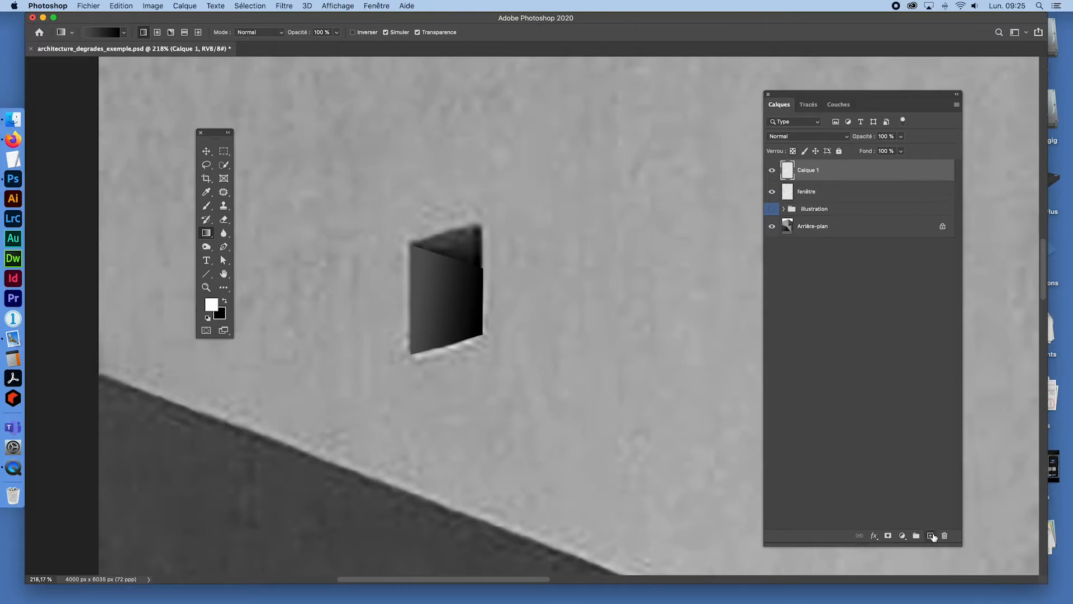
double_click(815, 169)
key(BackSpace)
text(fenêtre haut)
key(Return)
Step: Using the Lasso tool, select the triangular face along the small window's upper edge with straight-sided corners
key(super+space)
key(super+space)
click(479, 274)
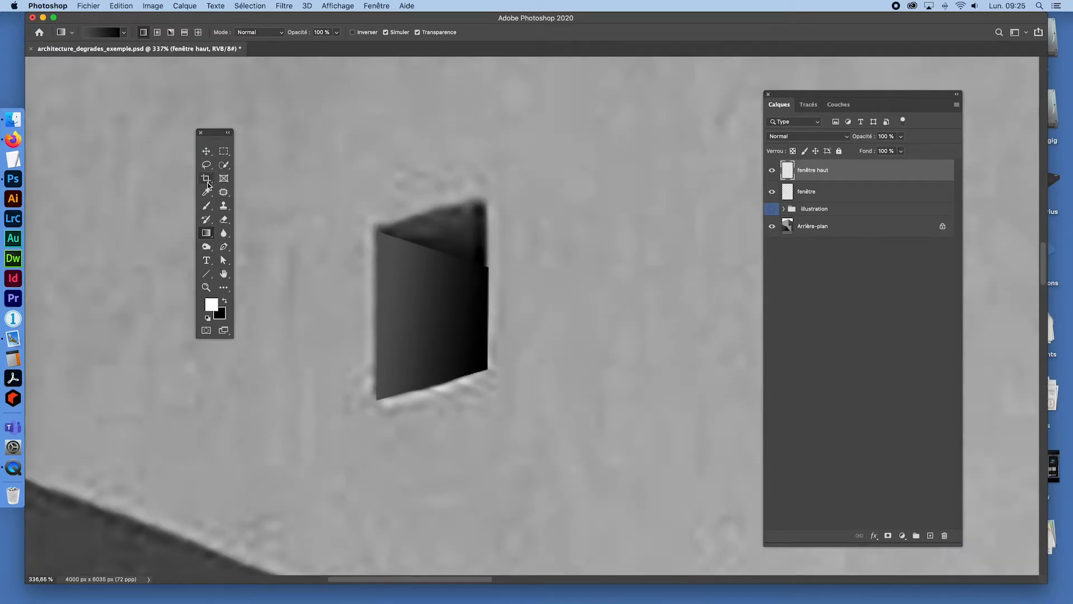
key(l)
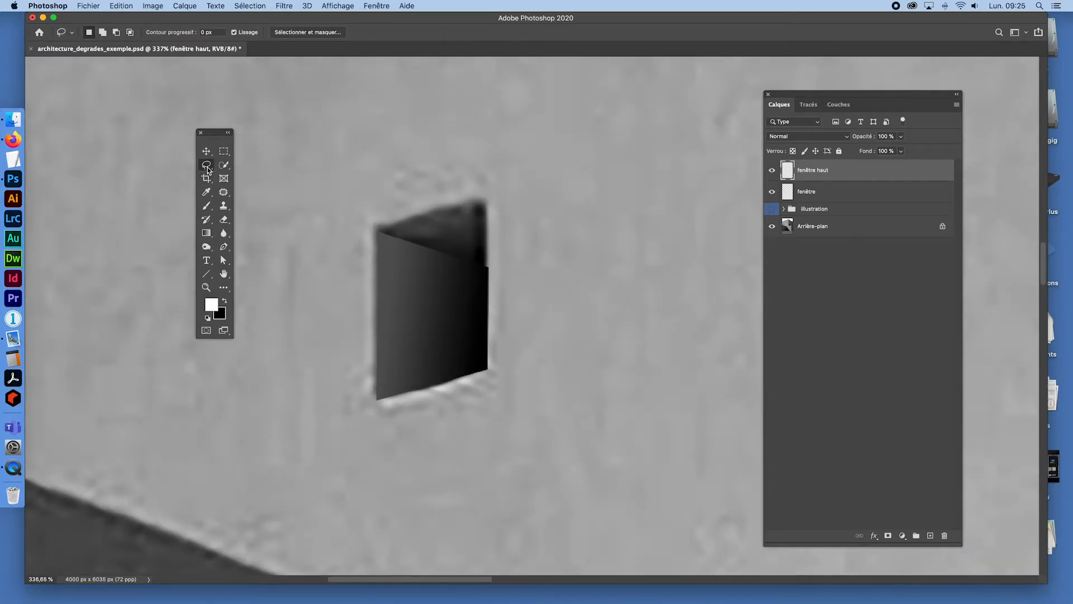
click(378, 232)
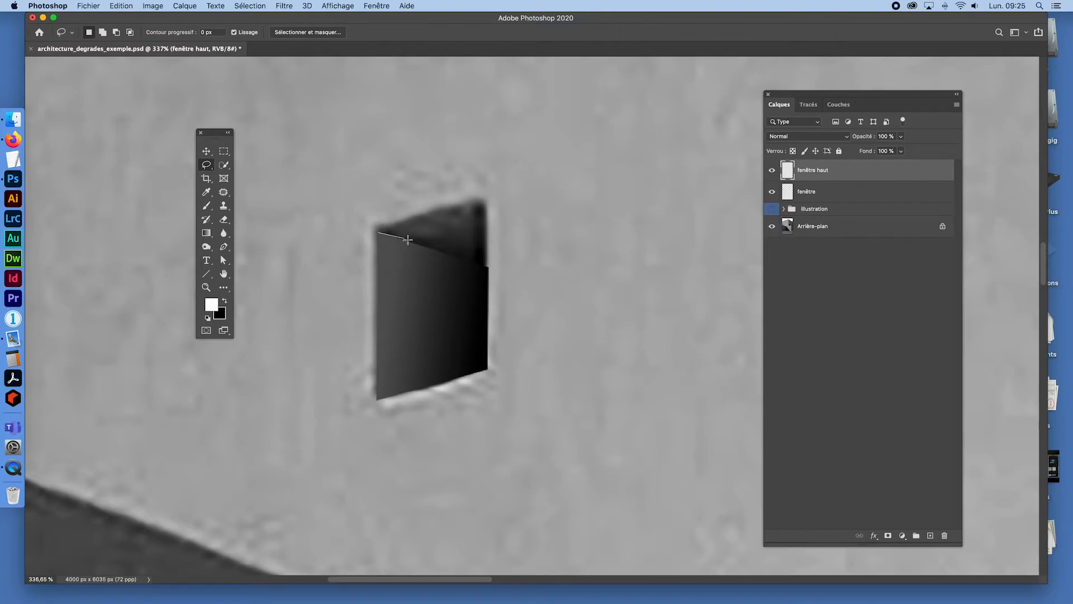
click(488, 267)
click(486, 198)
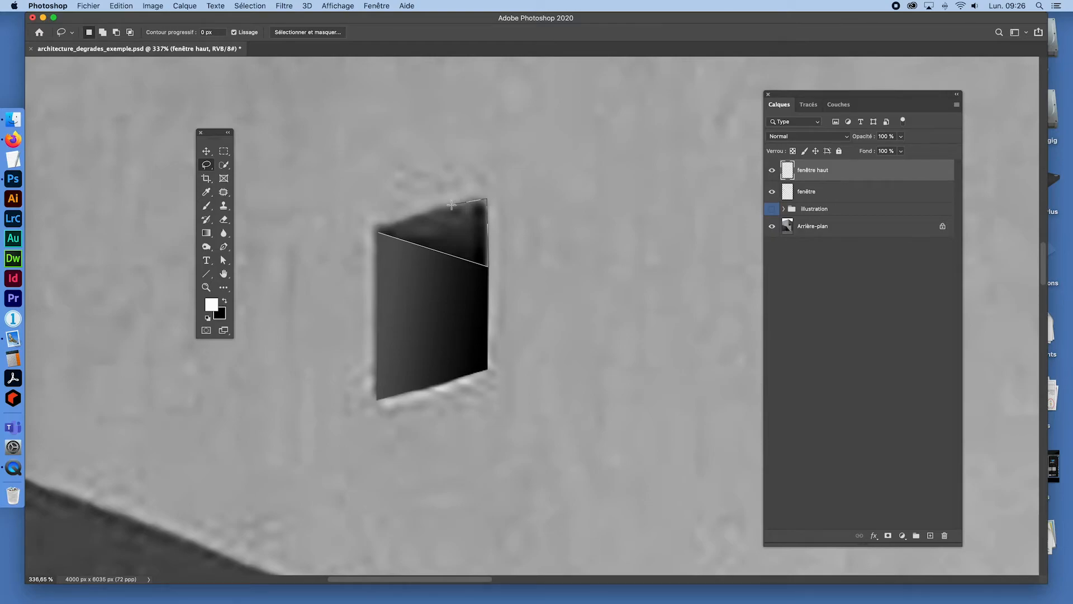
click(378, 230)
Step: Fill the triangular selection with the current grey-to-black linear gradient on the fenêtre haut layer, and deselect
click(206, 232)
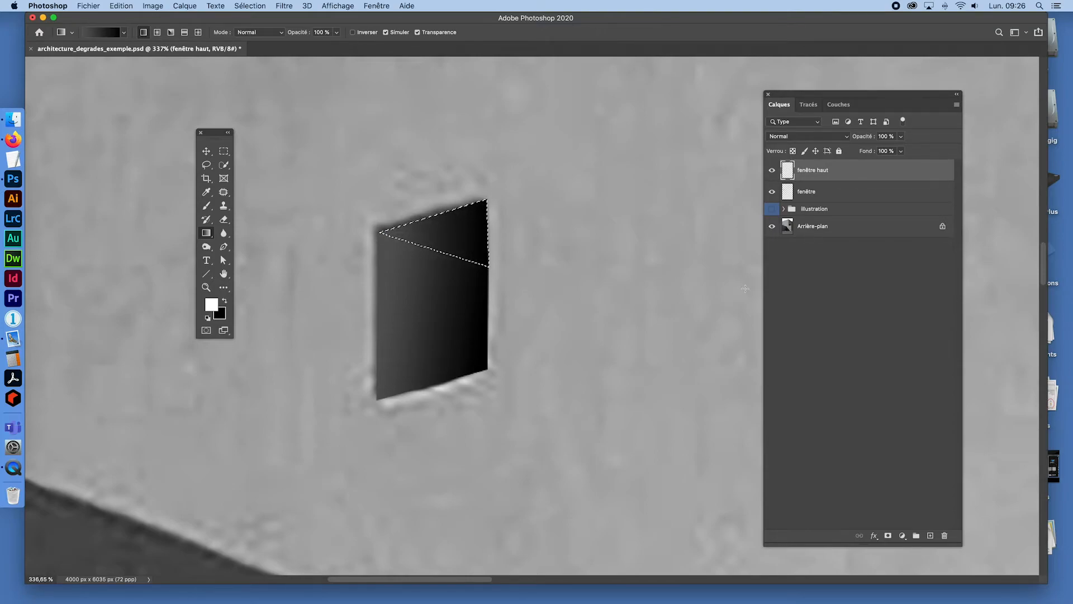
key(super+d)
Step: Compare the small window against the illustration and the photo, overall and close up, by toggling the Illustration group's visibility
key(super+0)
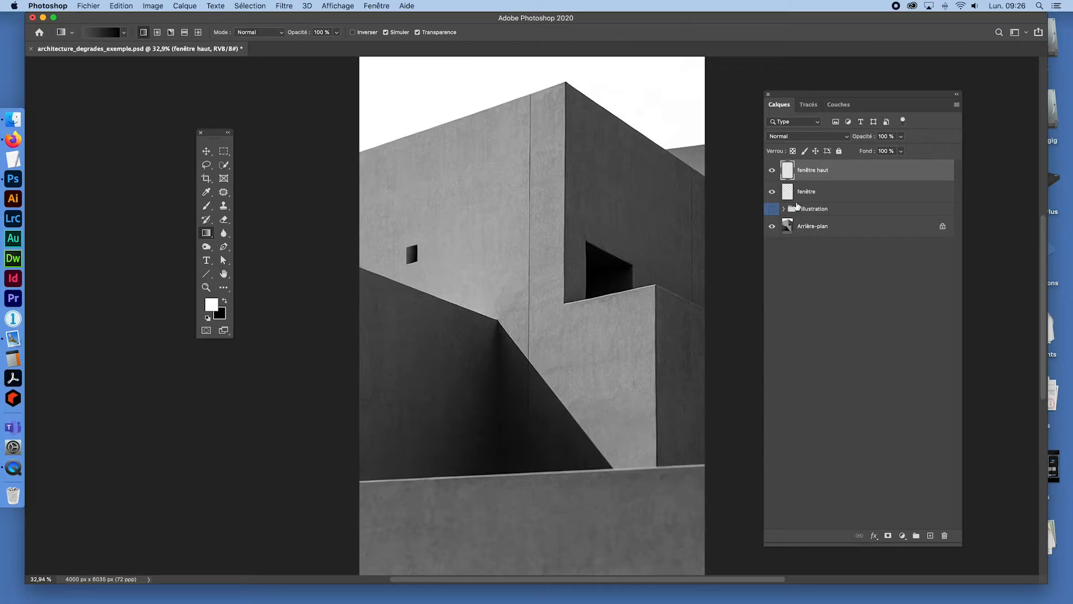
click(772, 208)
key(super+space)
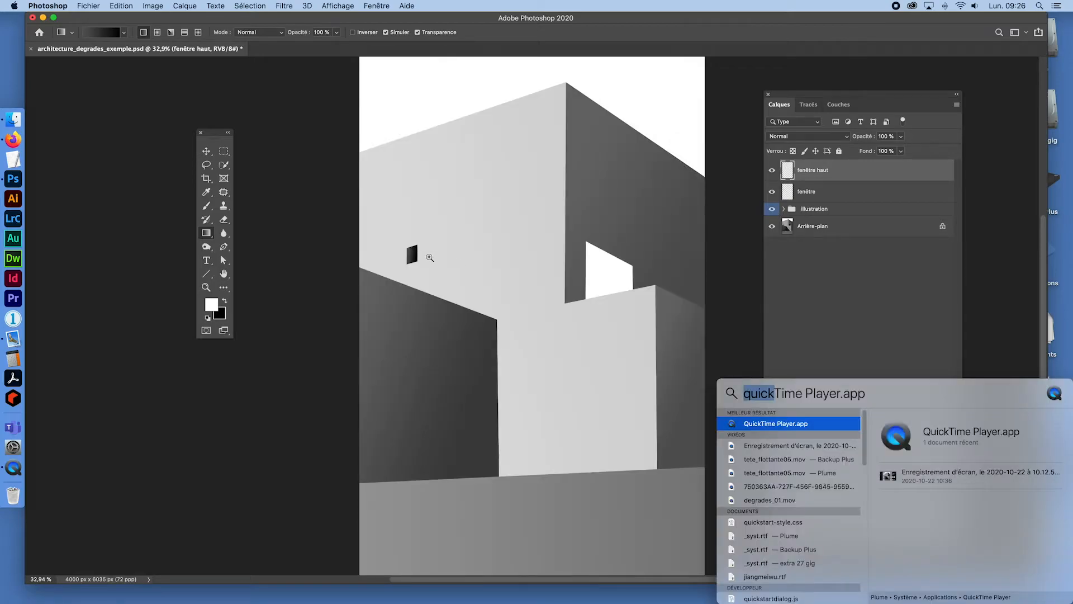
drag(404, 252, 497, 299)
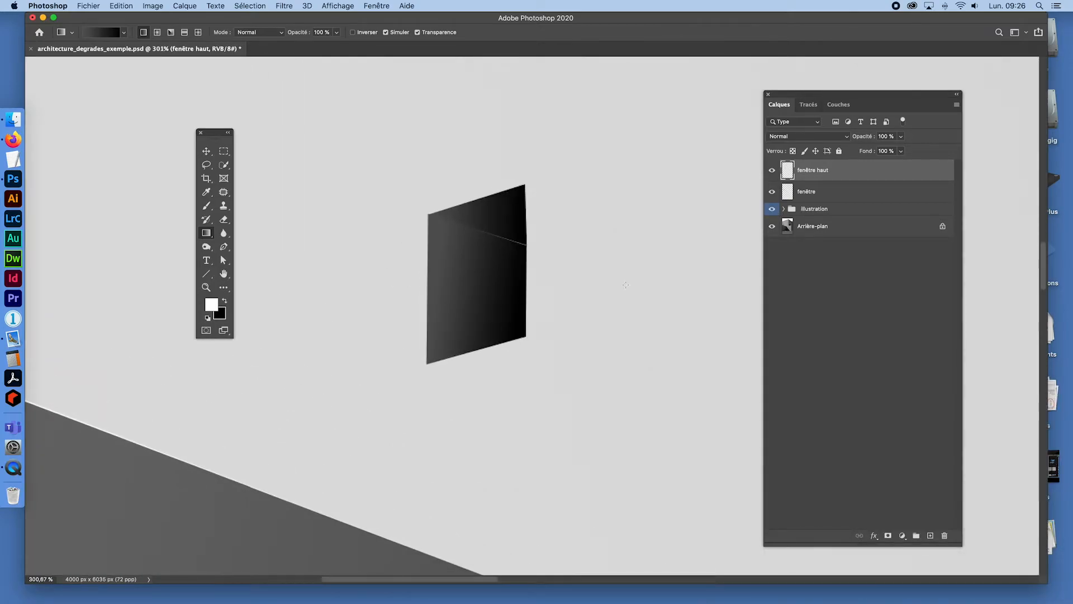
click(773, 209)
click(774, 210)
click(774, 209)
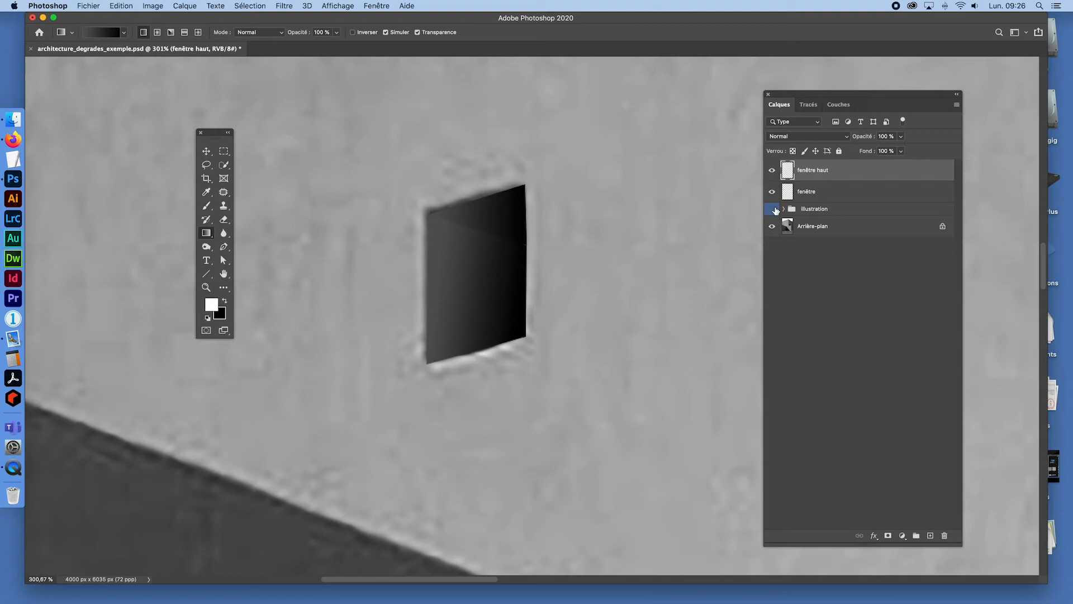
click(774, 209)
click(773, 209)
Step: Hide the fenêtre haut and fenêtre layers to examine the original window's shading in the photo, and show both again
click(772, 170)
click(774, 193)
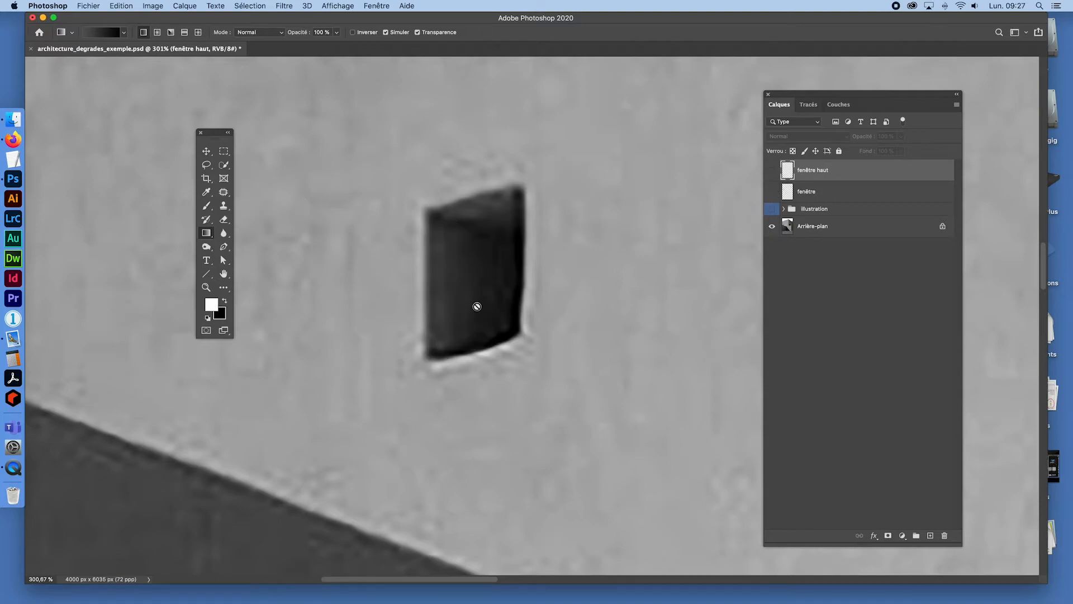
drag(501, 288, 460, 280)
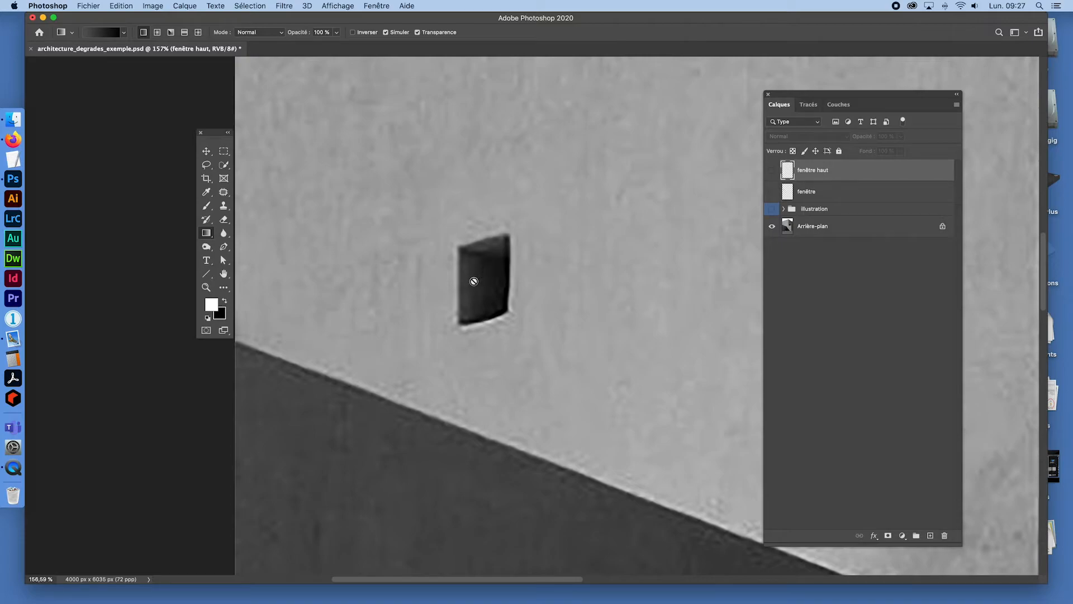
click(772, 192)
click(772, 170)
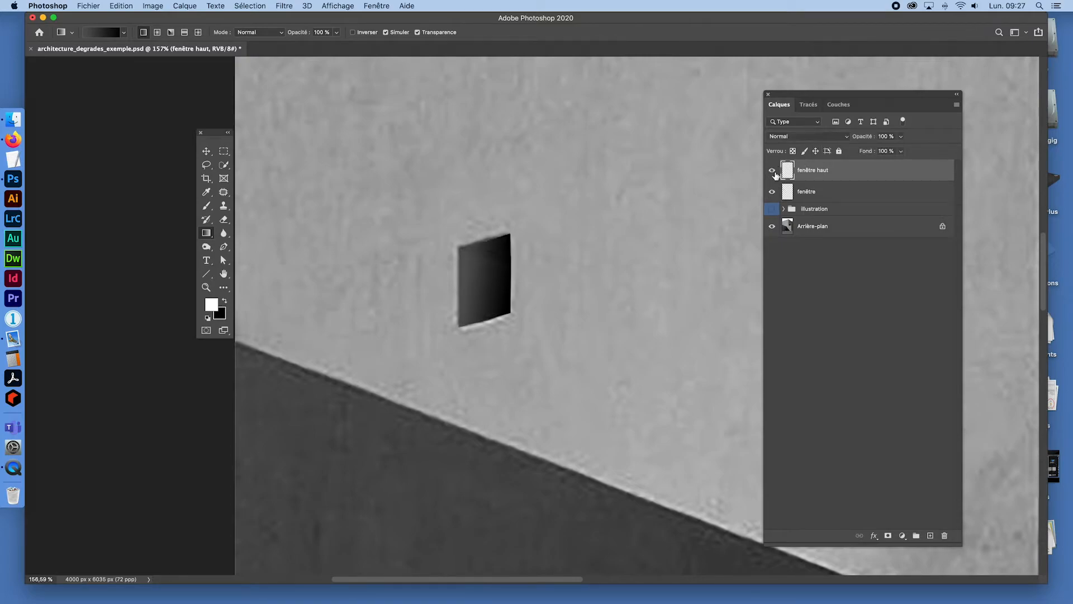
click(772, 170)
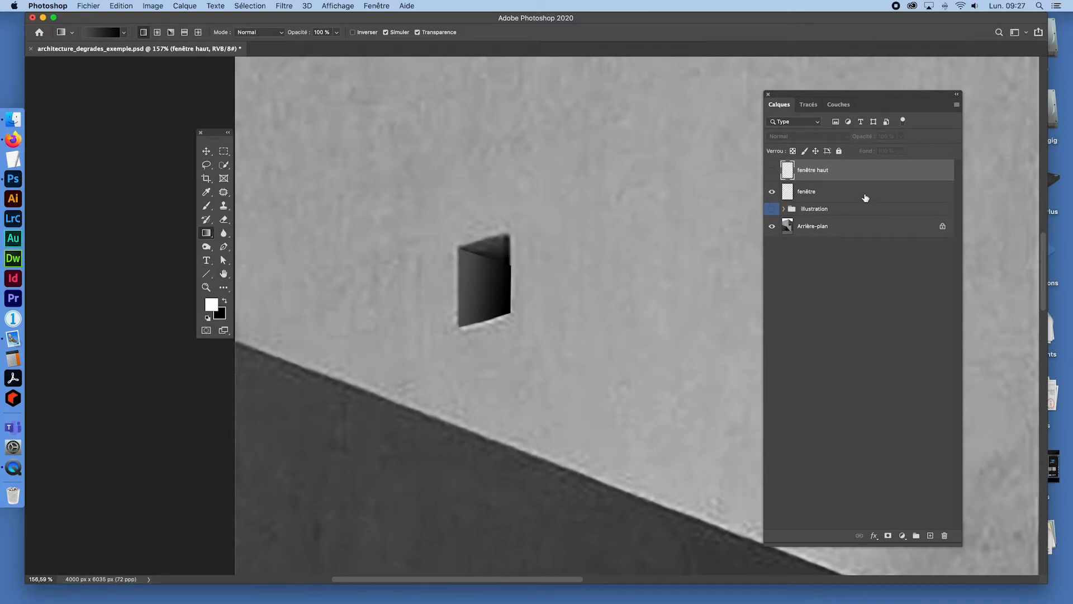
click(772, 170)
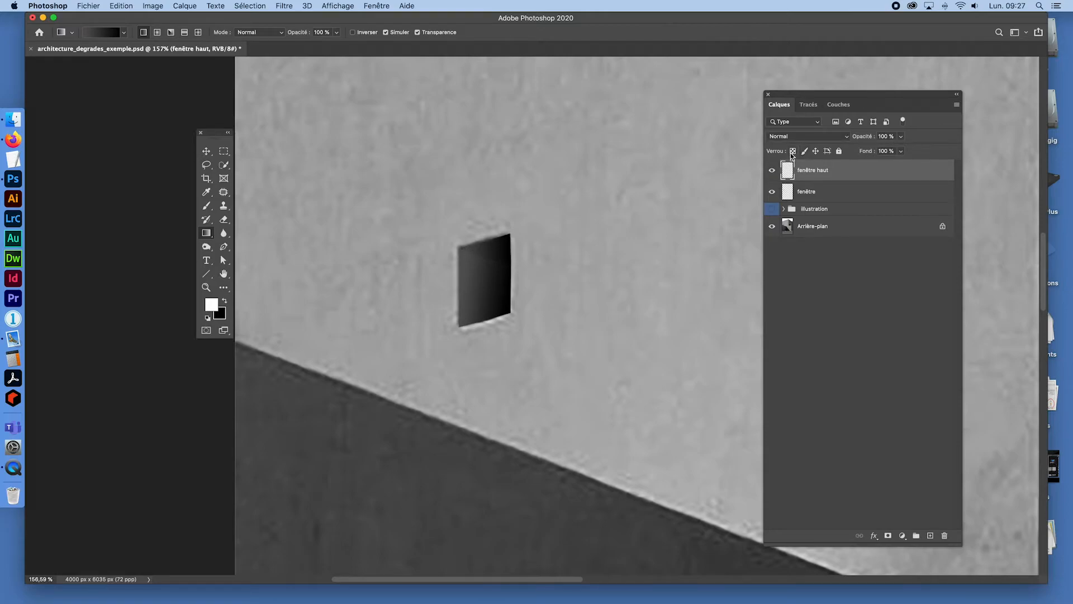
Step: Lock the transparent pixels of the fenêtre haut layer and set the gradient's start colour stop to the lighter grey #646464
click(793, 151)
click(99, 32)
click(790, 370)
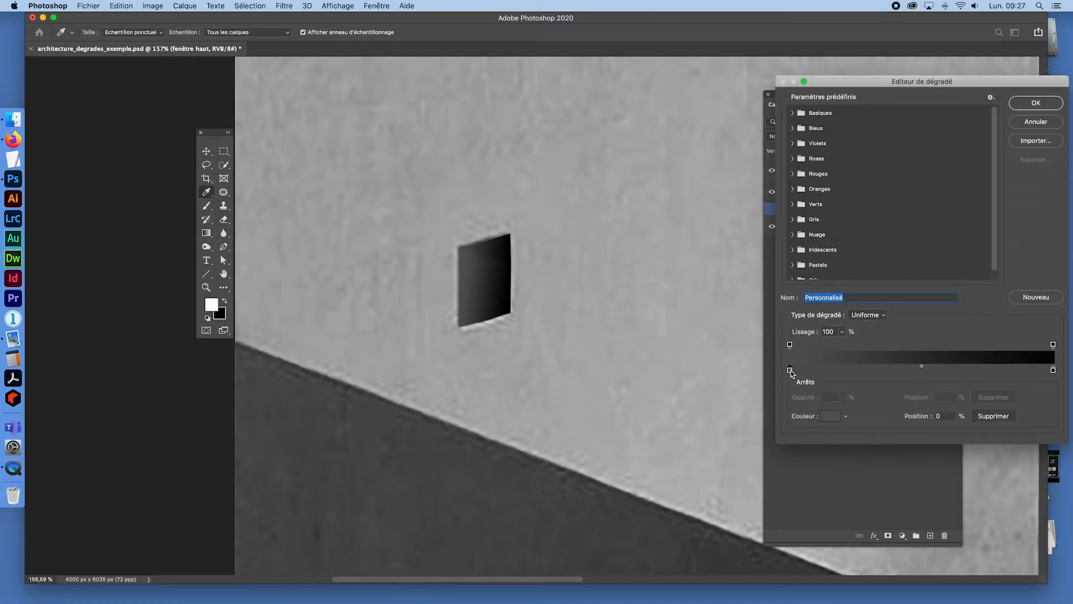
click(827, 419)
click(446, 450)
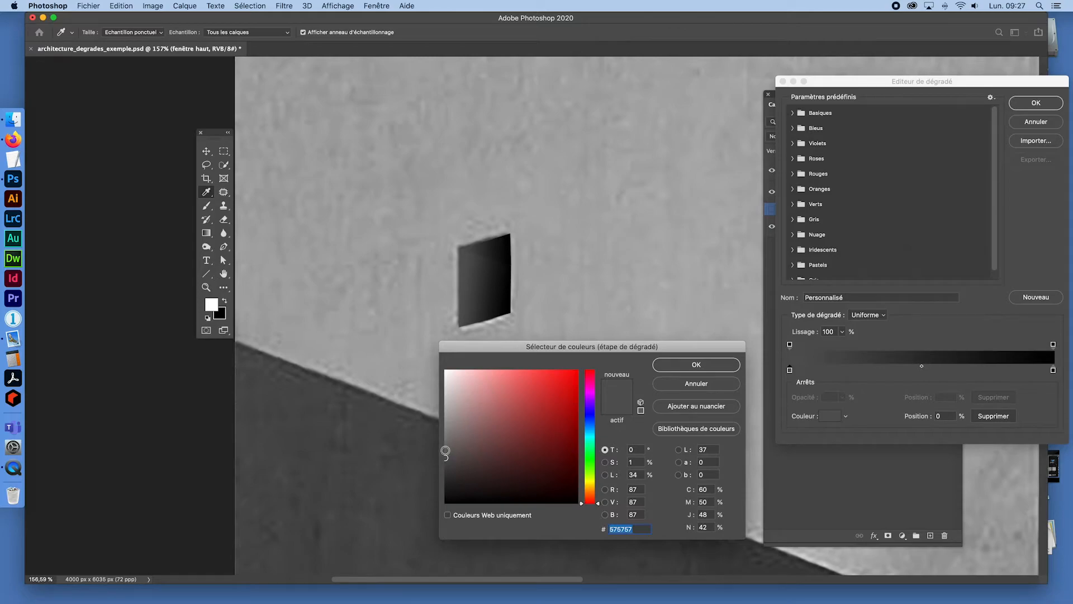
drag(446, 450, 446, 450)
click(715, 363)
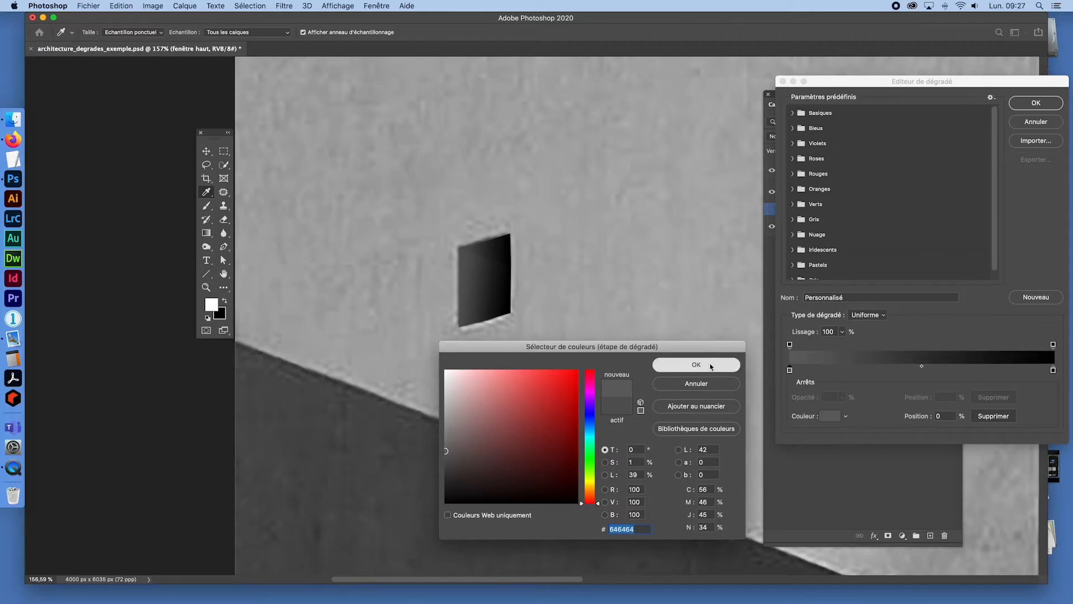
click(1049, 108)
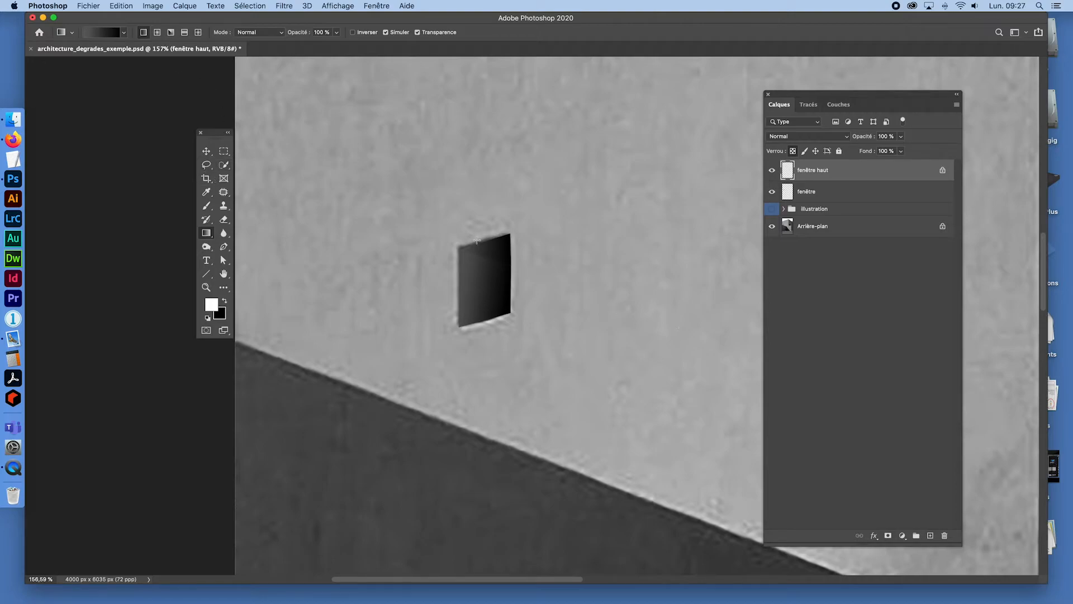
Step: Try the lighter gradient across the window's upper face, running diagonally down to the right, and compare it with the photo
drag(485, 241, 523, 258)
click(771, 171)
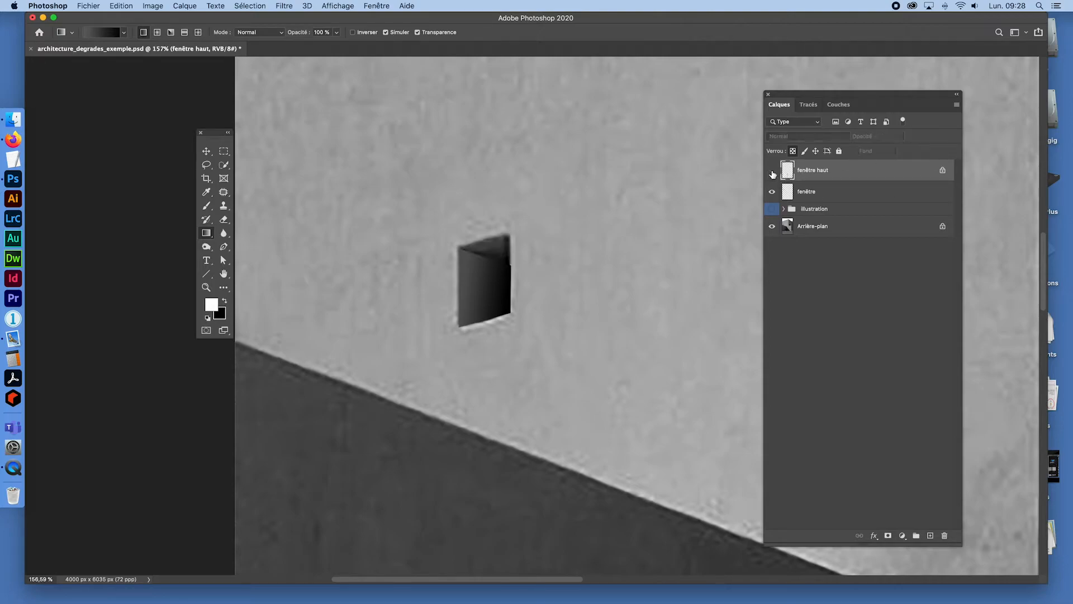
click(772, 171)
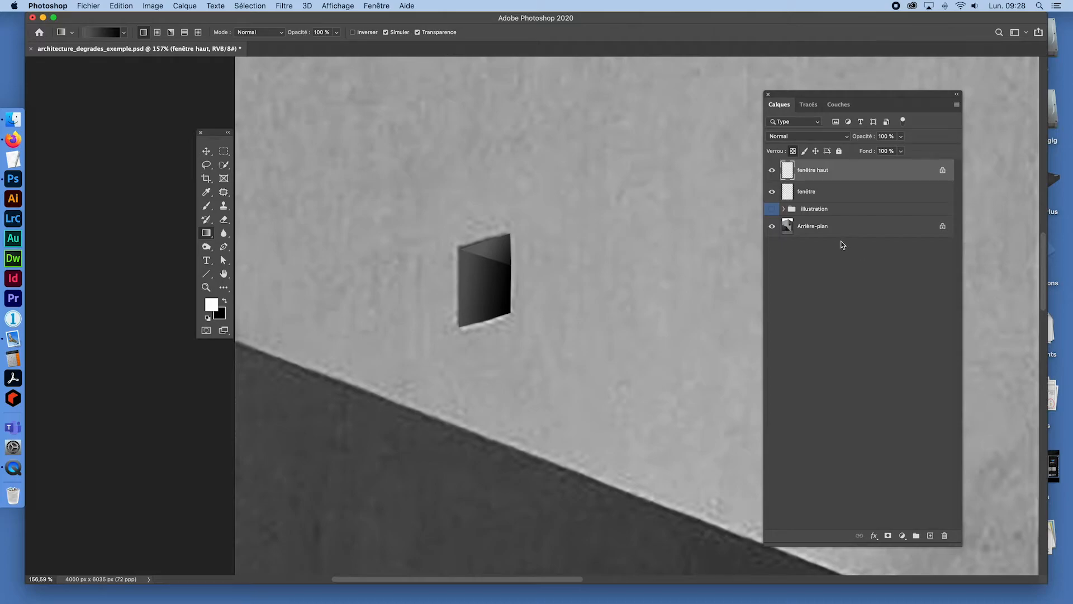
Step: Show the Illustration group and refill the window's upper face with a diagonal gradient, grey at its upper left to black at its lower right
click(772, 209)
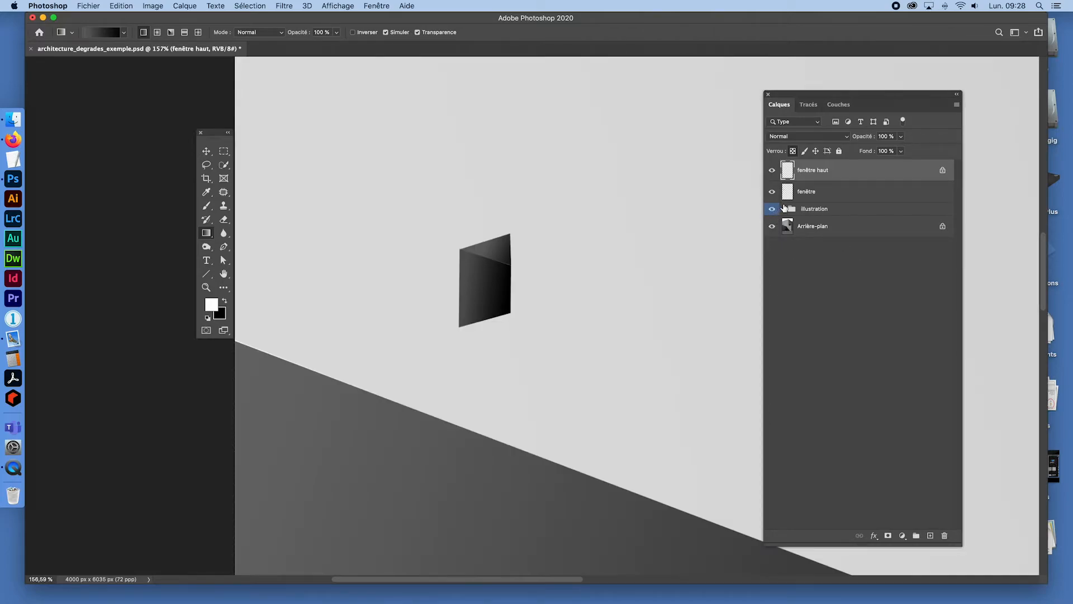
key(super+0)
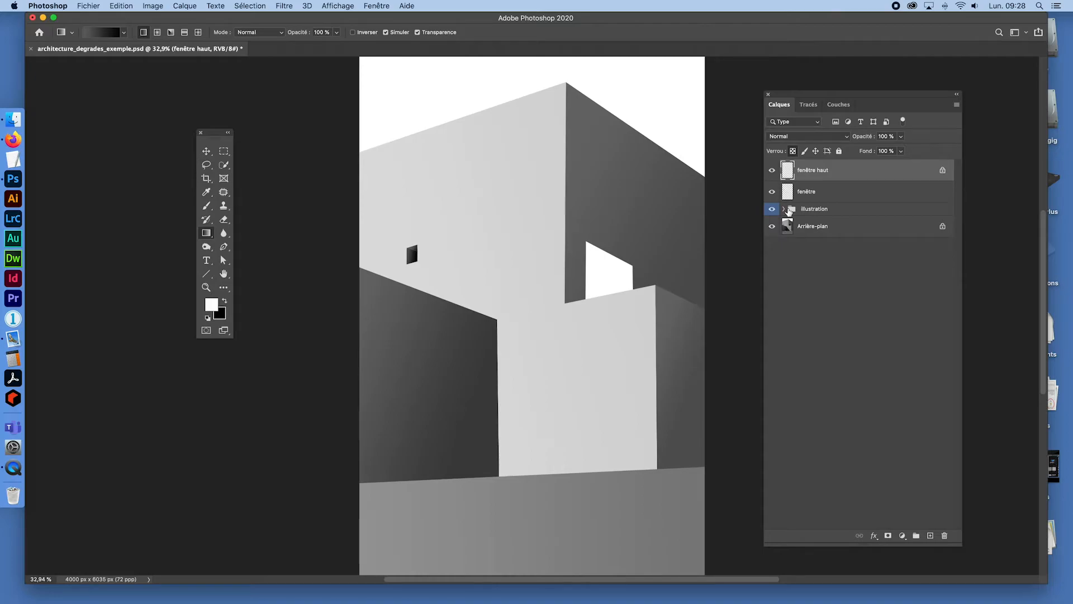
drag(416, 251, 406, 227)
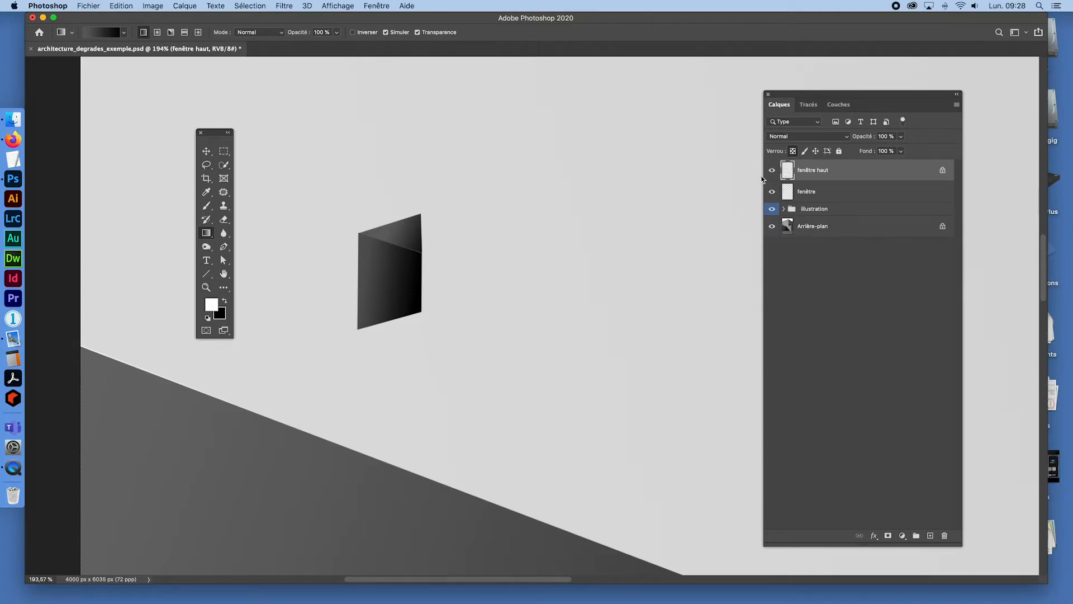
drag(383, 228, 382, 229)
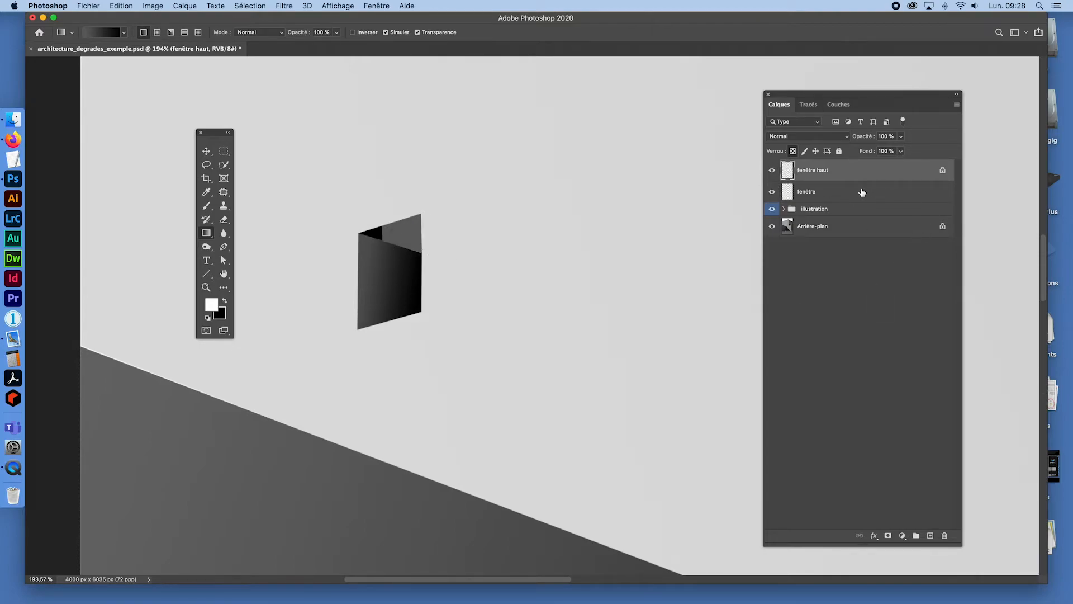
key(super+z)
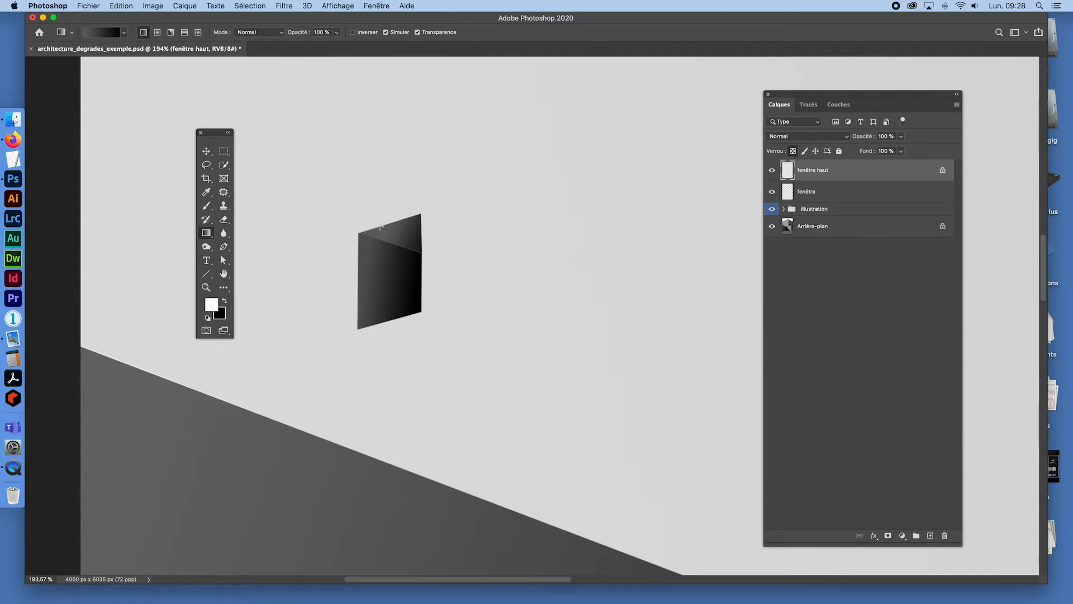
drag(379, 225, 400, 242)
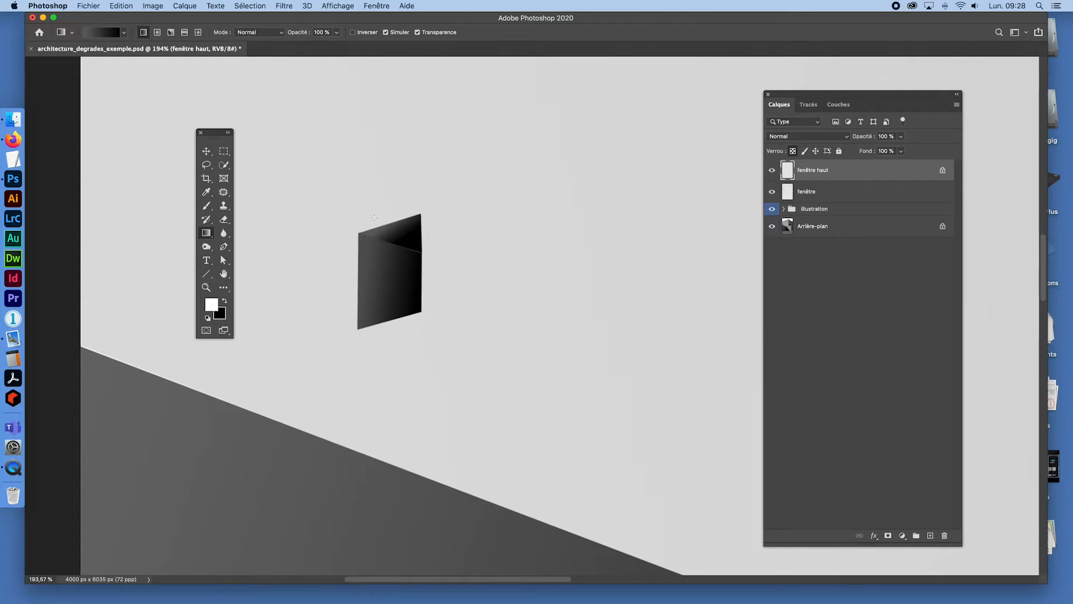
mouse_move(384, 223)
mouse_down()
mouse_move(415, 236)
mouse_move(394, 225)
mouse_move(415, 247)
mouse_up()
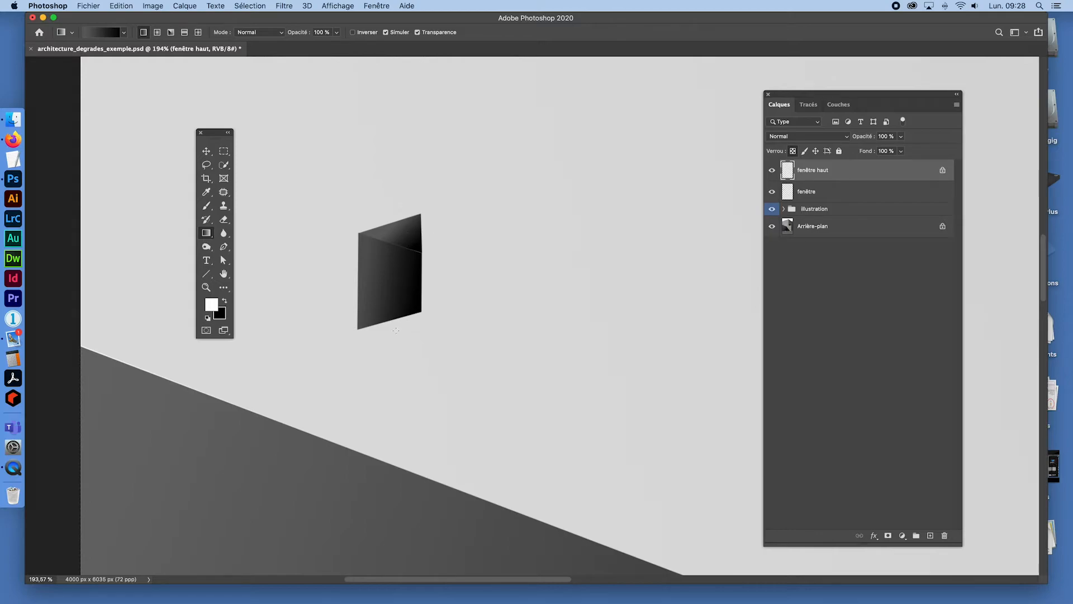
Step: Compare the whole illustration with the underlying photo by toggling the Illustration group's visibility
key(super+0)
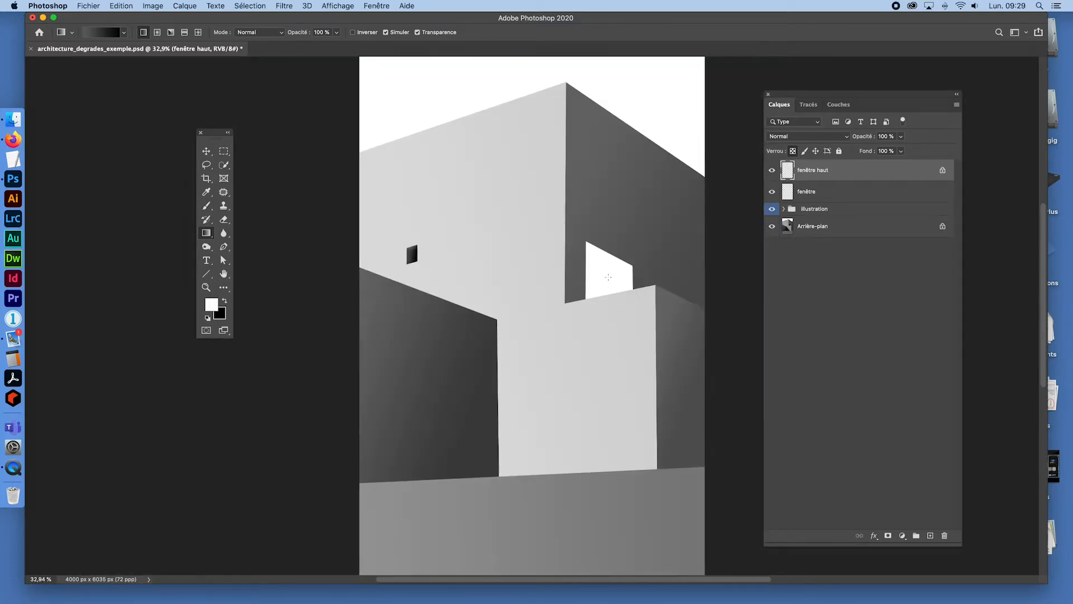
click(773, 209)
click(773, 209)
click(773, 209)
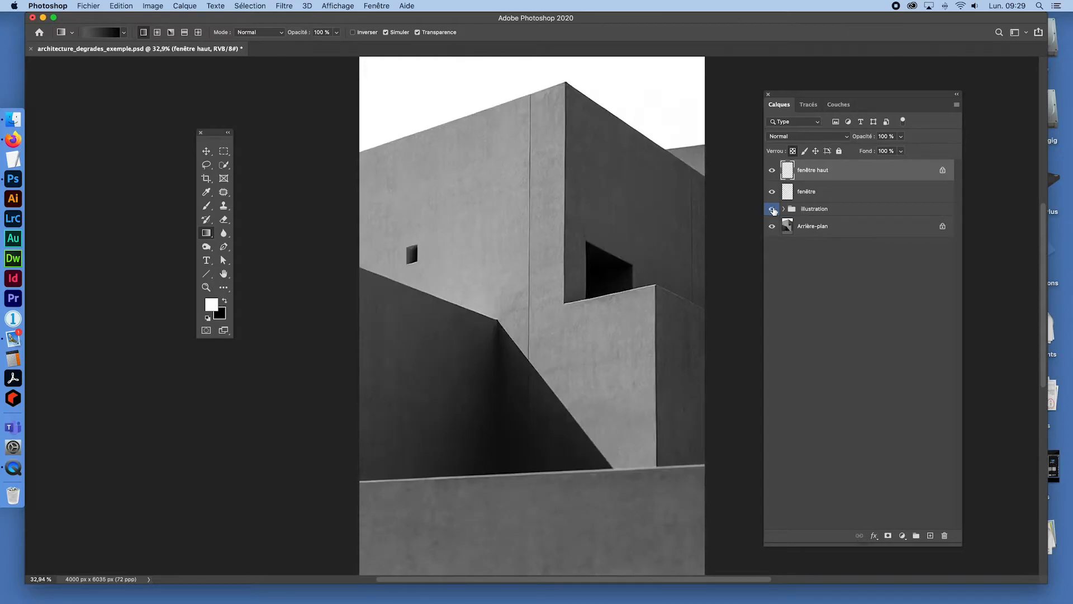
click(773, 210)
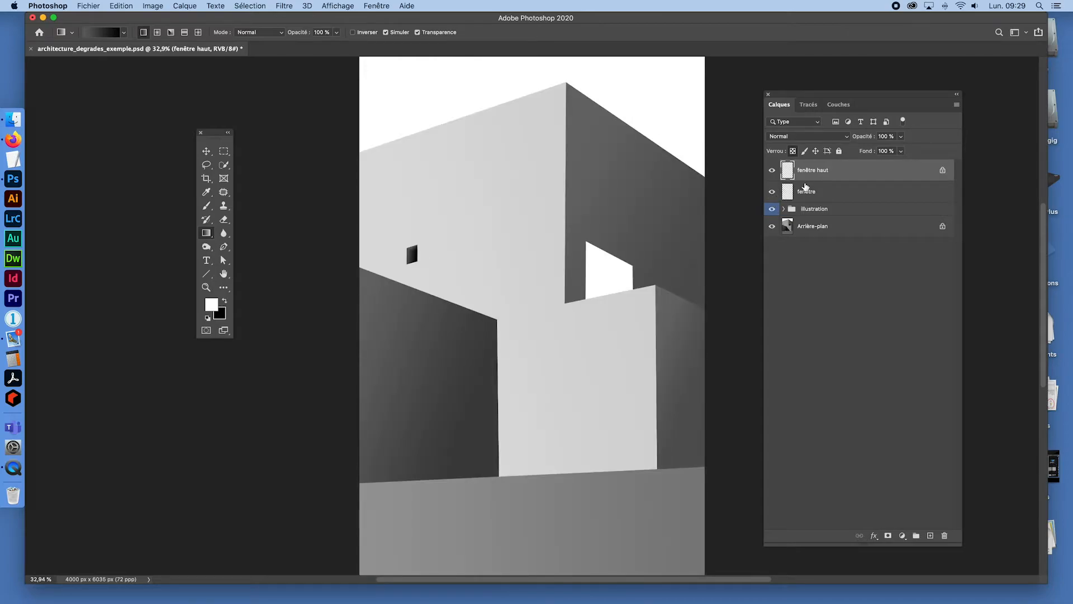
Step: Unlock the transparent pixels of the fenêtre haut layer and nudge it one pixel left to reduce the light seam between the window faces
drag(420, 247, 520, 342)
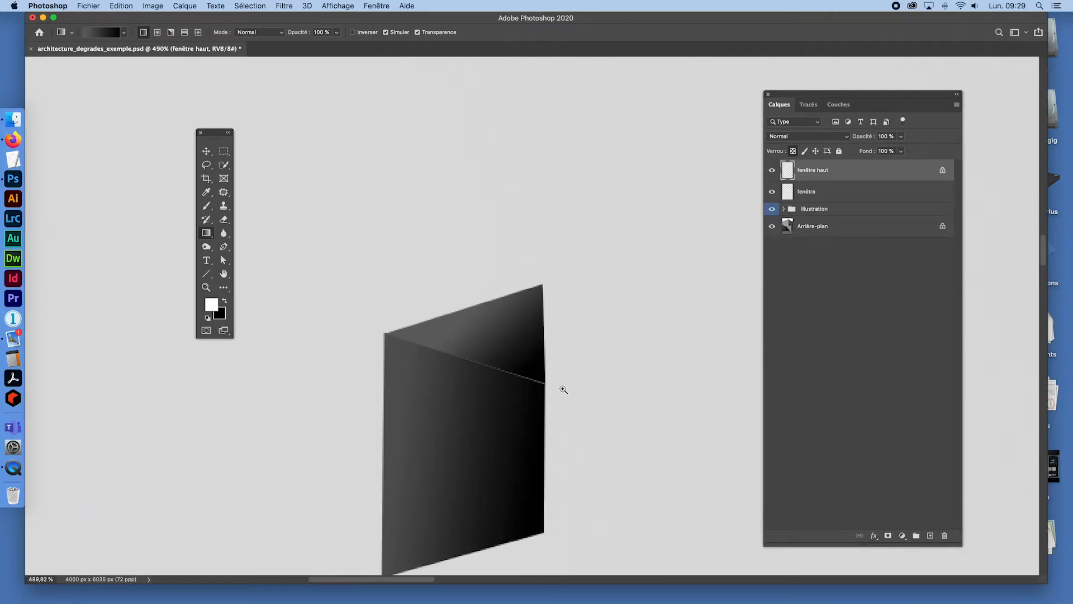
drag(549, 388, 564, 397)
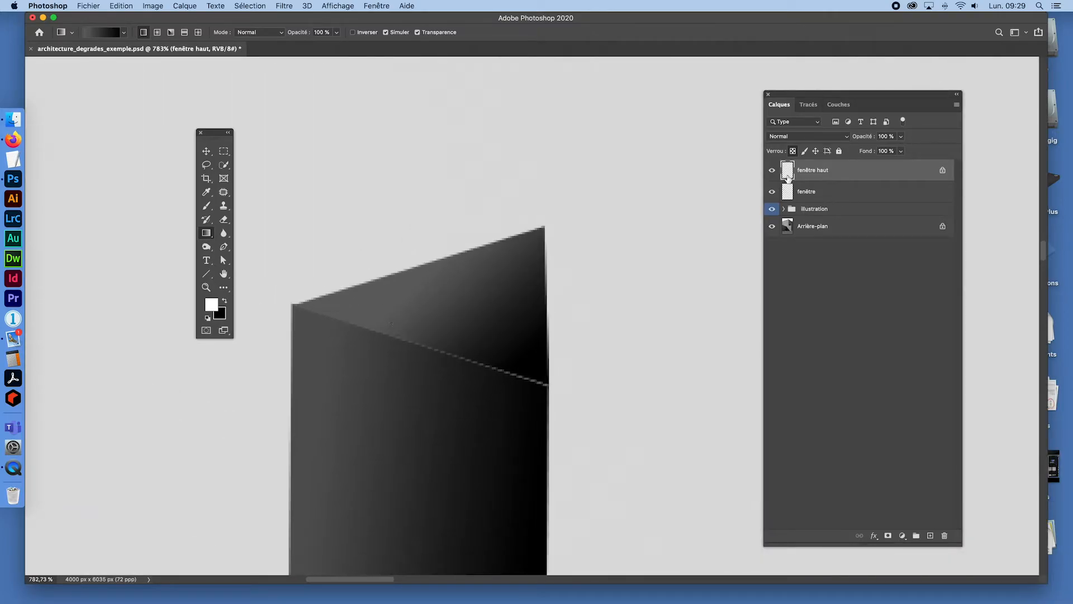
click(943, 171)
click(206, 150)
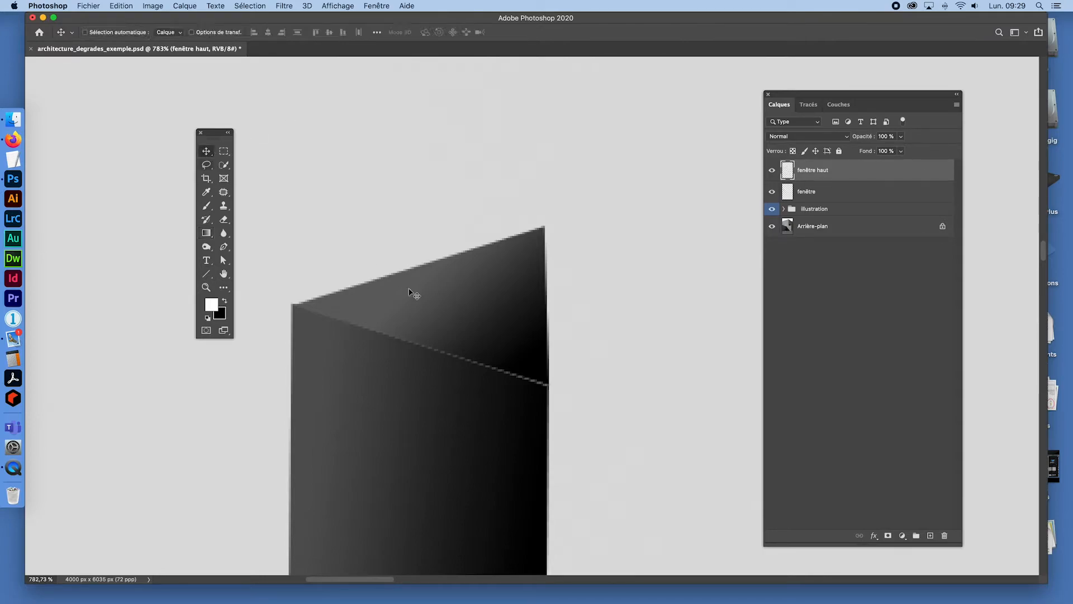
key(Left)
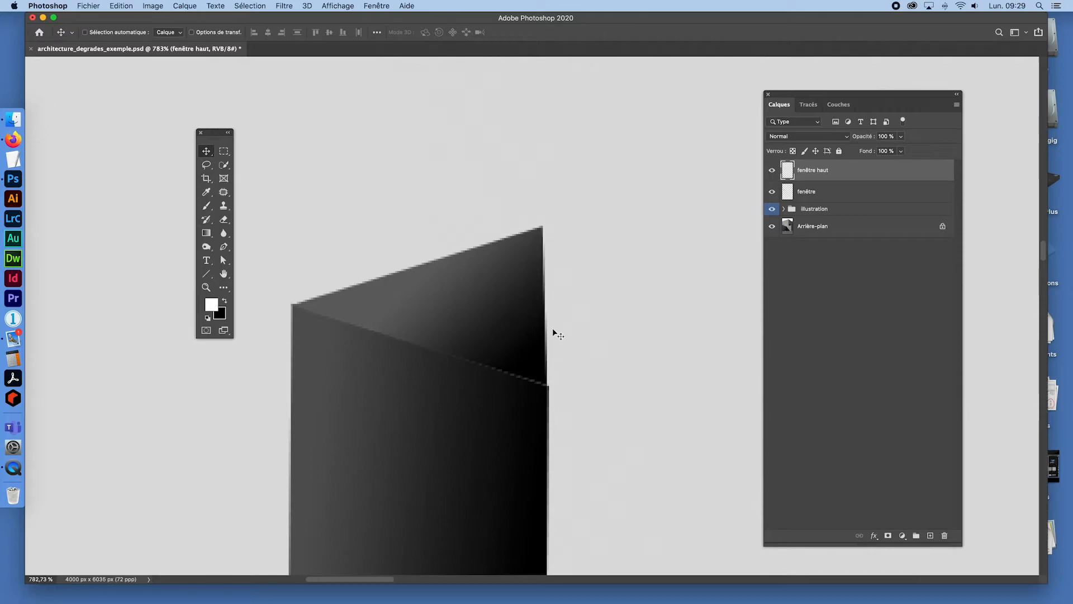
Step: Try nudging the fenêtre haut layer one pixel right and one pixel down to close the seam between the window faces
key(Right)
key(Down)
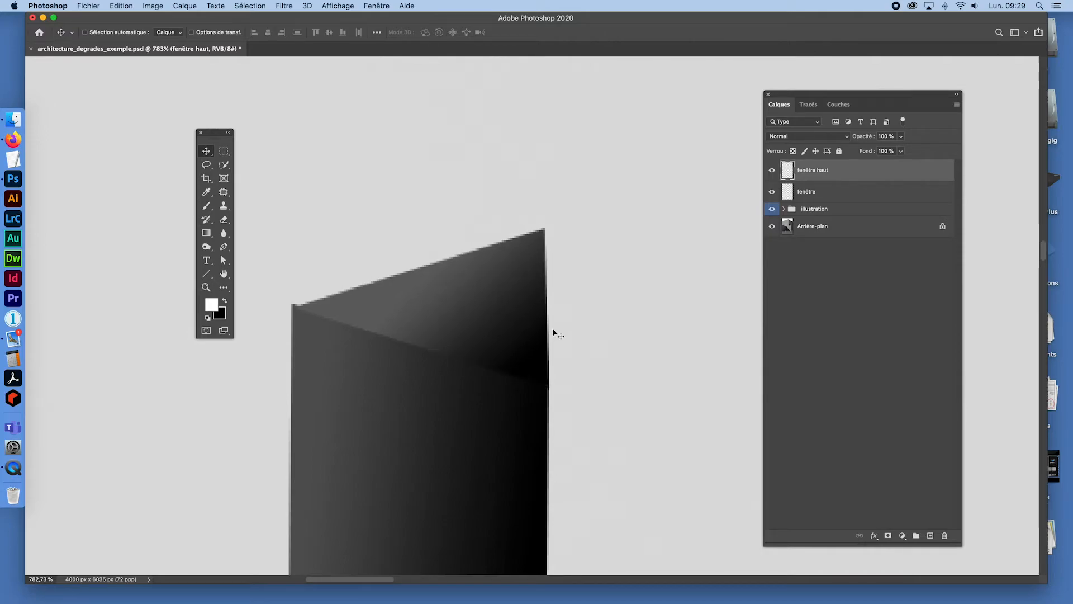
key(Up)
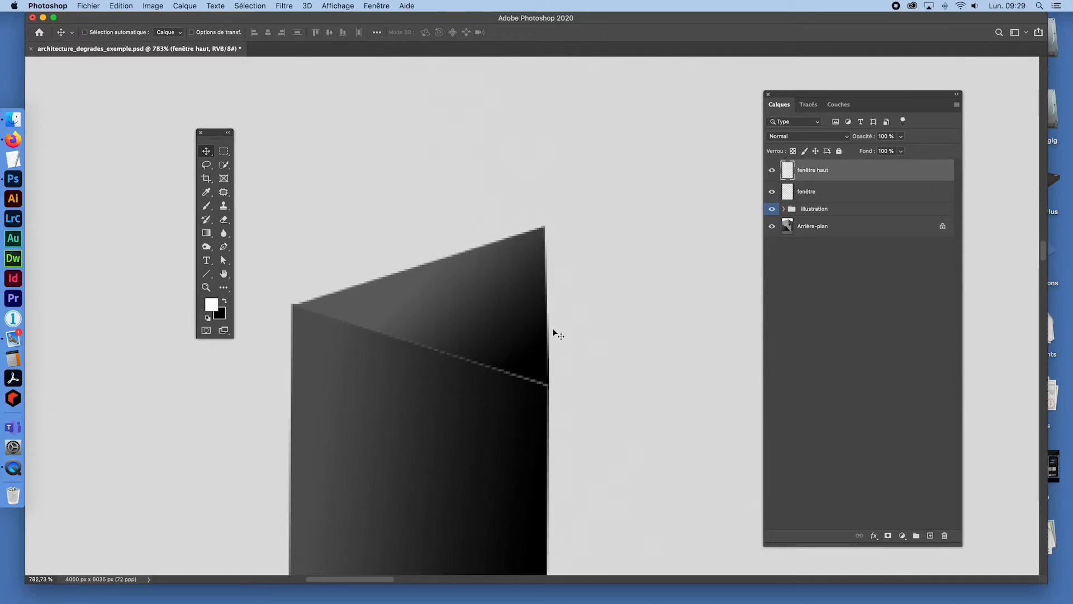
key(Down)
key(Up)
click(226, 152)
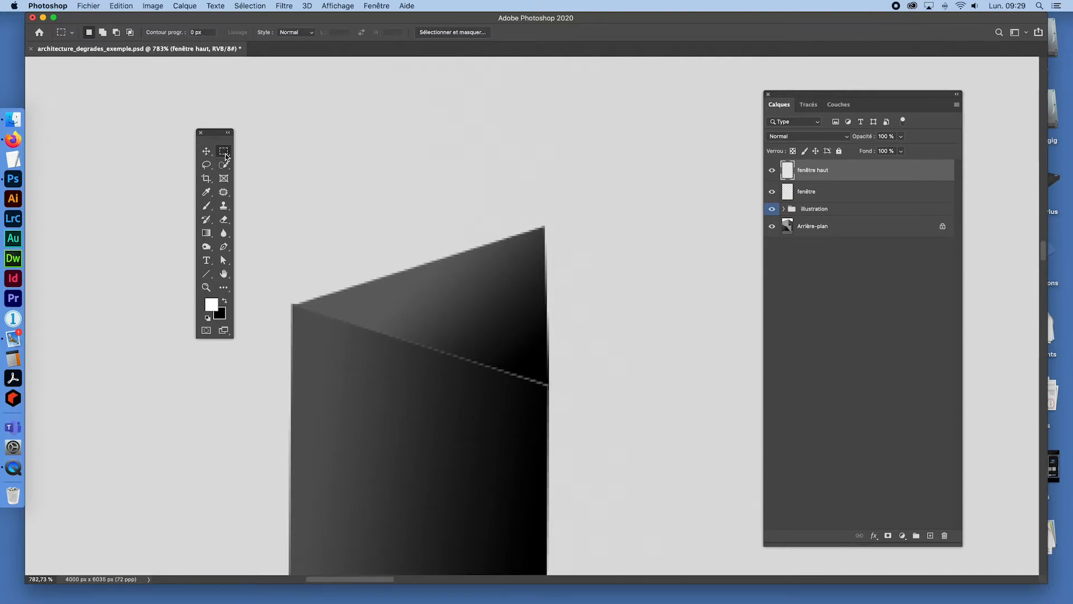
Step: Try transforming the window's upper face with a slight rotation and a stretch of its right side to cover the seam
key(super+t)
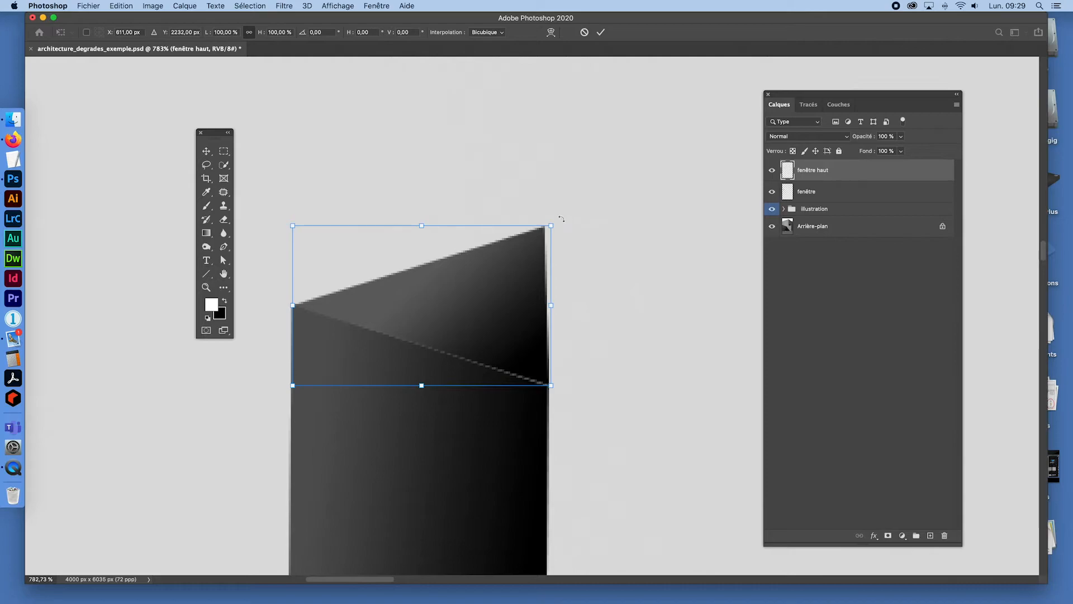
drag(561, 218, 560, 222)
key(Return)
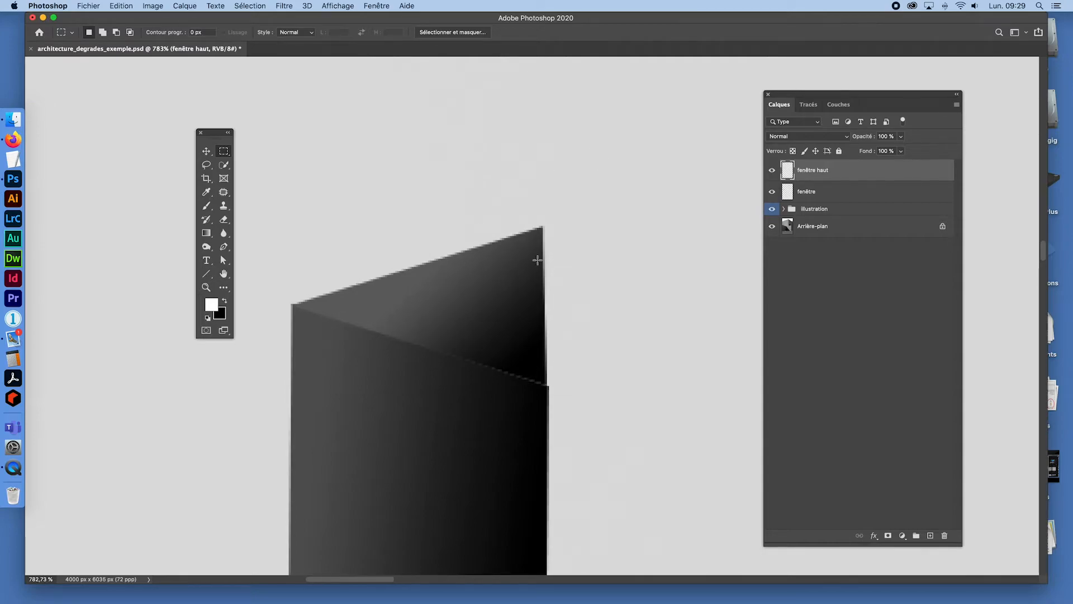
key(super+t)
drag(550, 305, 556, 303)
key(Return)
key(m)
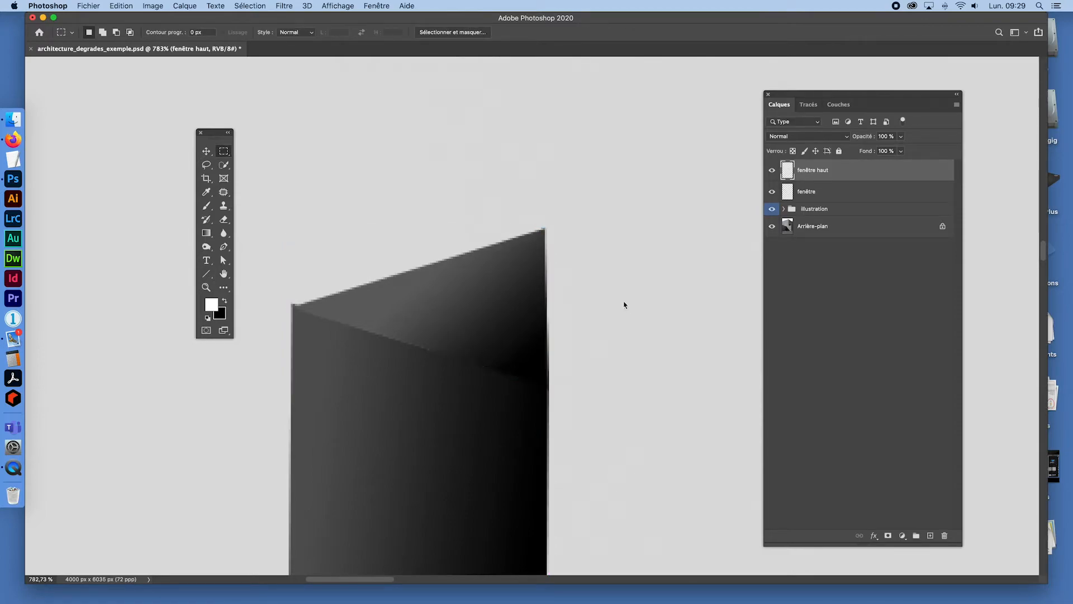
Step: Widen the window's upper face leftward to 101.59 %, then distort its upper-left and lower-right corners to follow the window's outline
key(super+t)
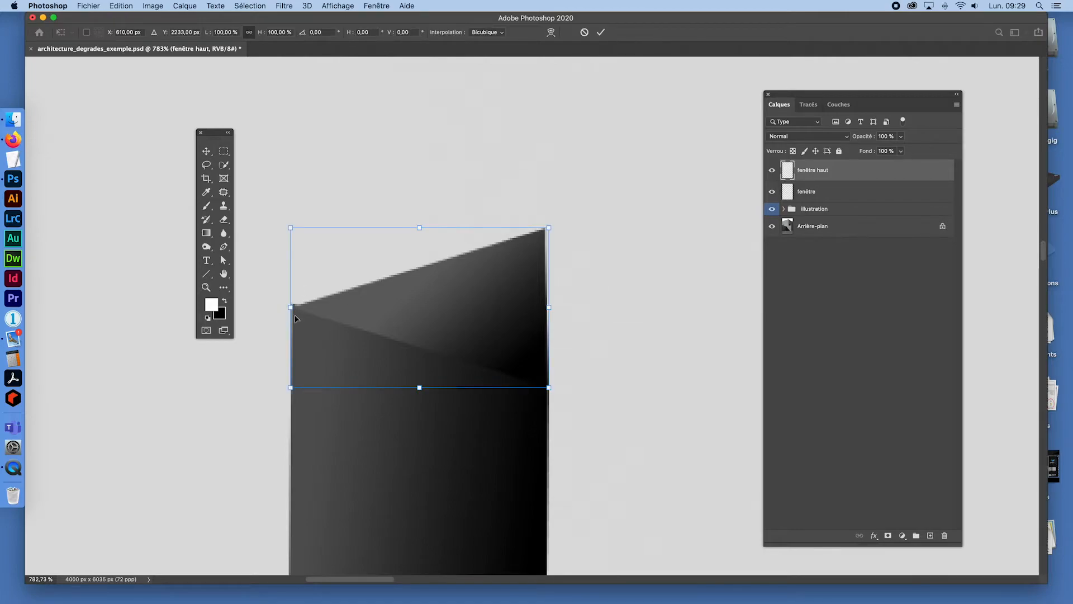
mouse_move(291, 306)
mouse_down()
mouse_move(87, 305)
mouse_move(258, 304)
mouse_move(296, 320)
mouse_move(286, 309)
mouse_up()
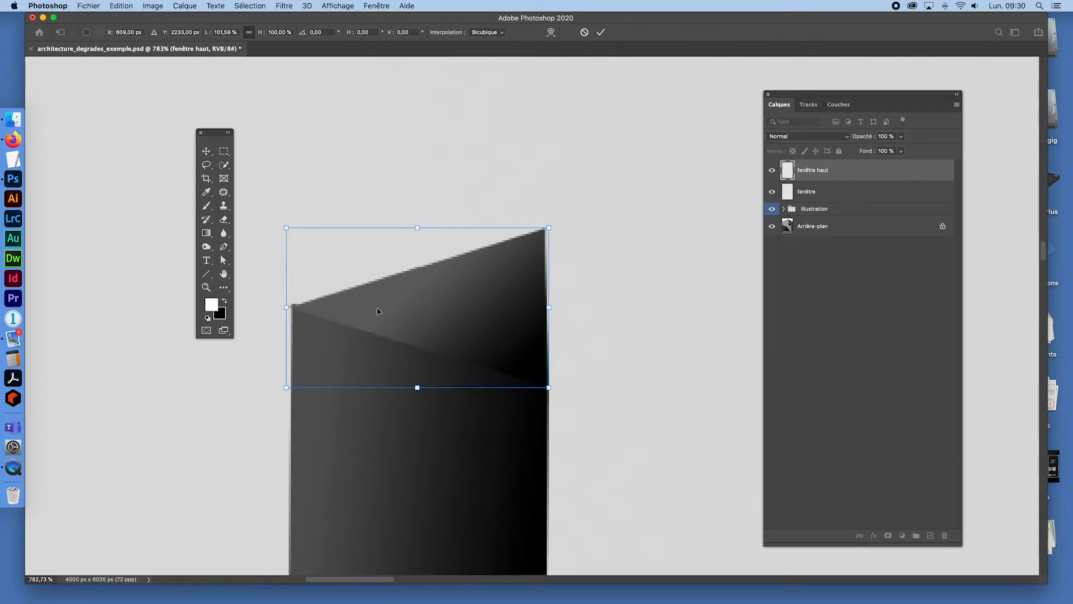
right_click(402, 305)
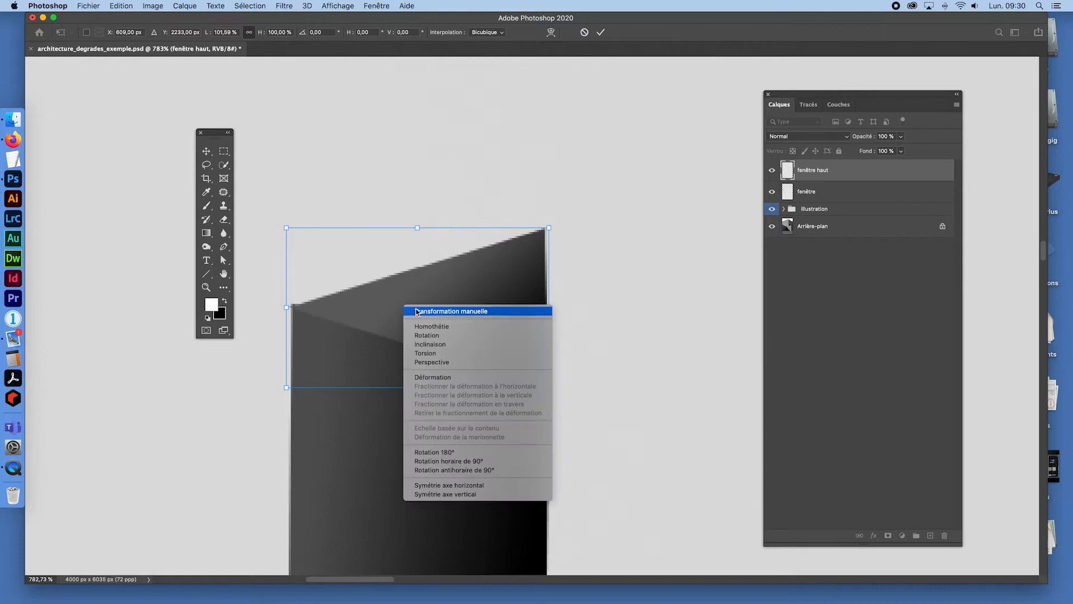
click(445, 356)
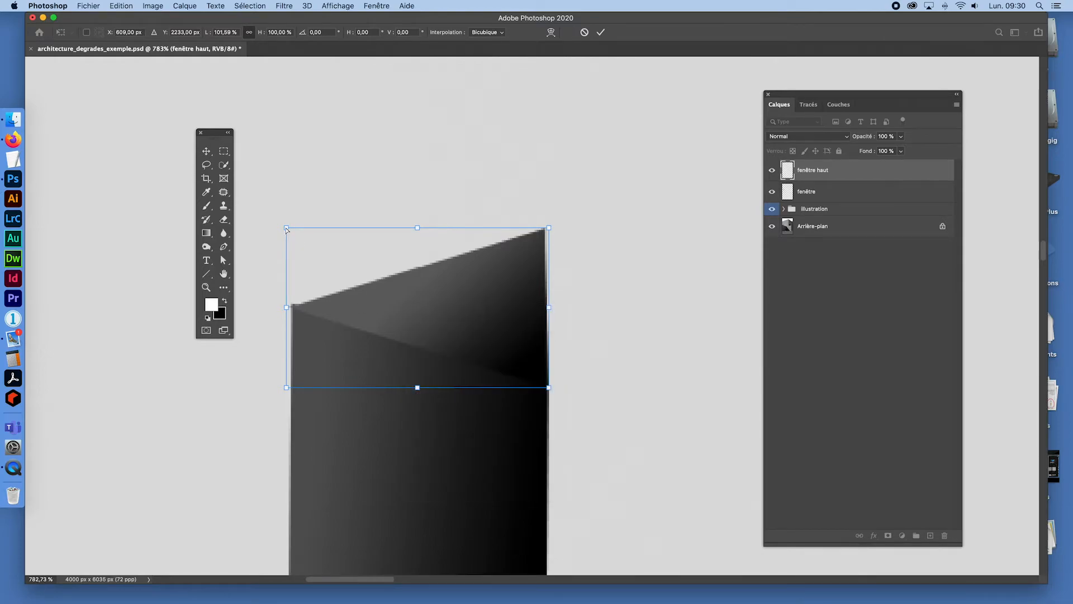
drag(287, 229, 292, 224)
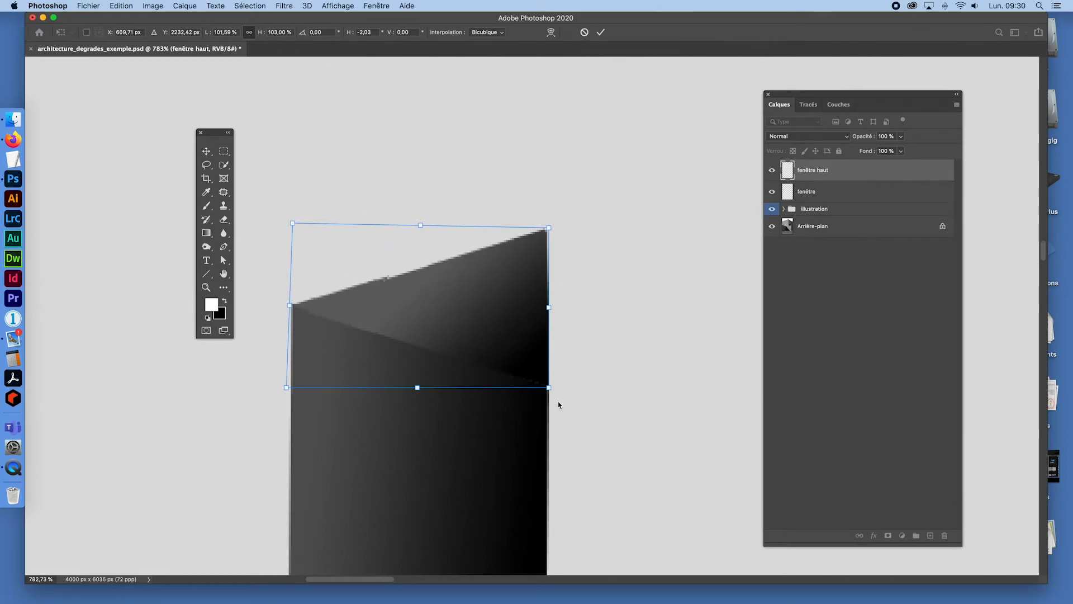
drag(550, 388, 550, 361)
key(Return)
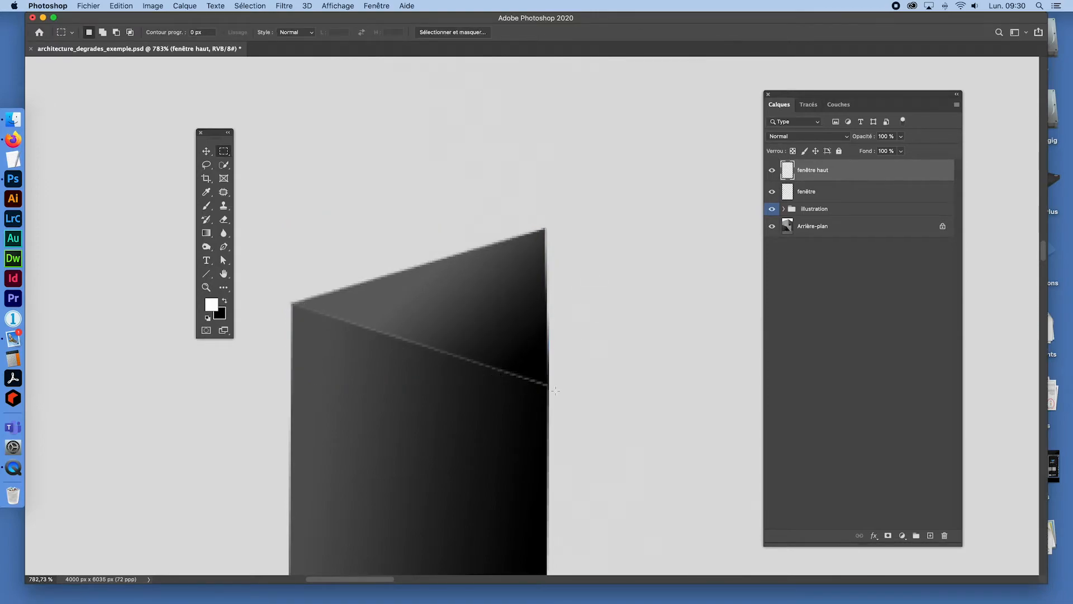
Step: Nudge the fenêtre haut layer one pixel down to close the seam and check the window in the whole illustration
key(super+Down)
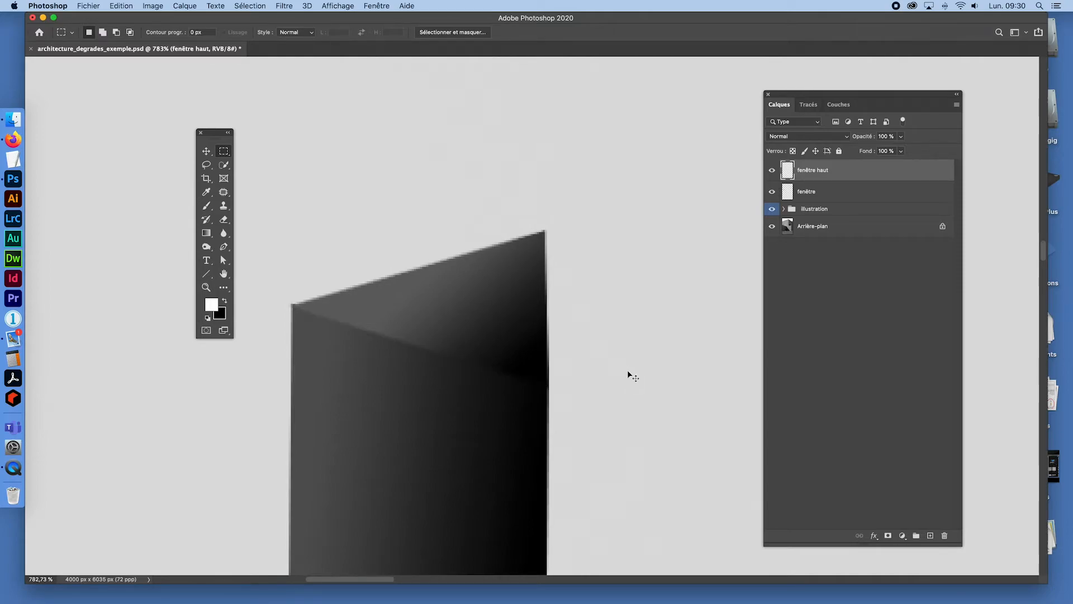
key(super+Left)
key(super+Right)
key(super+space)
drag(469, 424, 425, 392)
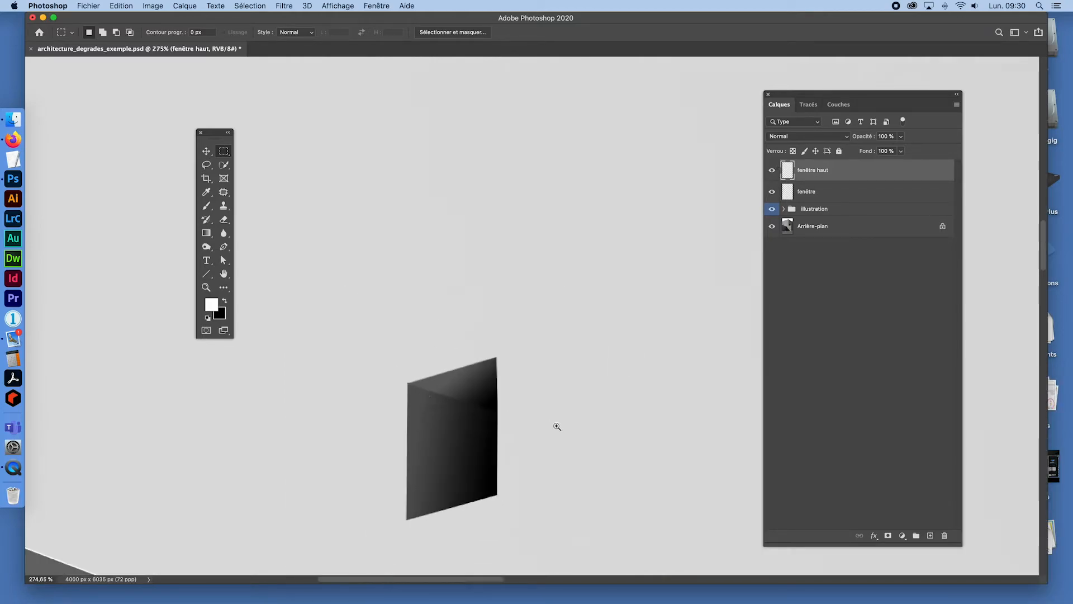
key(super+0)
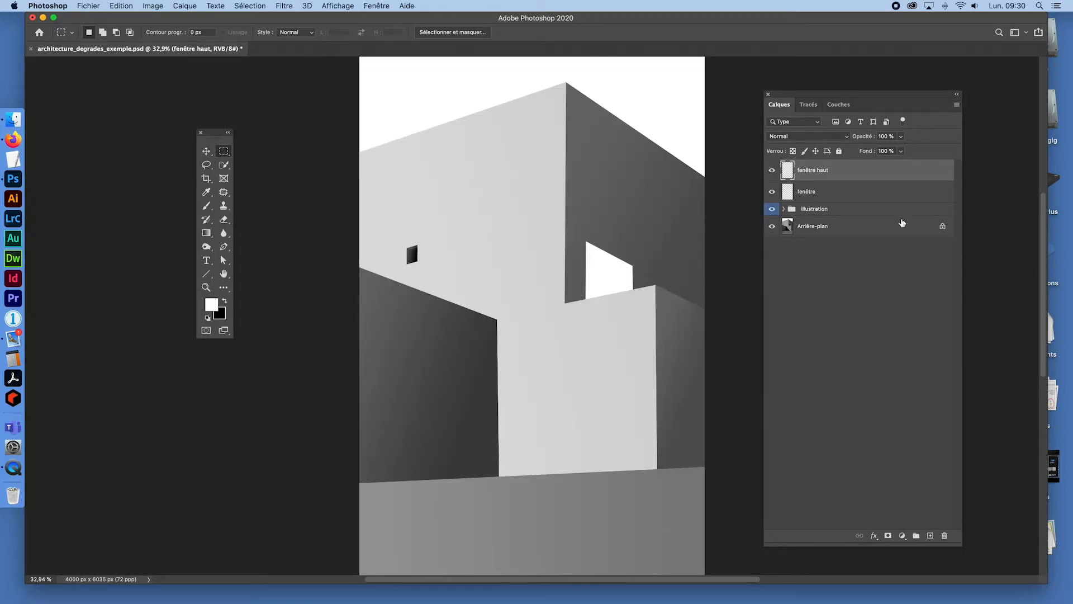
Step: Group the fenêtre haut and fenêtre layers as fenêtres and move that group into the Illustration group, above mur01
click(805, 193)
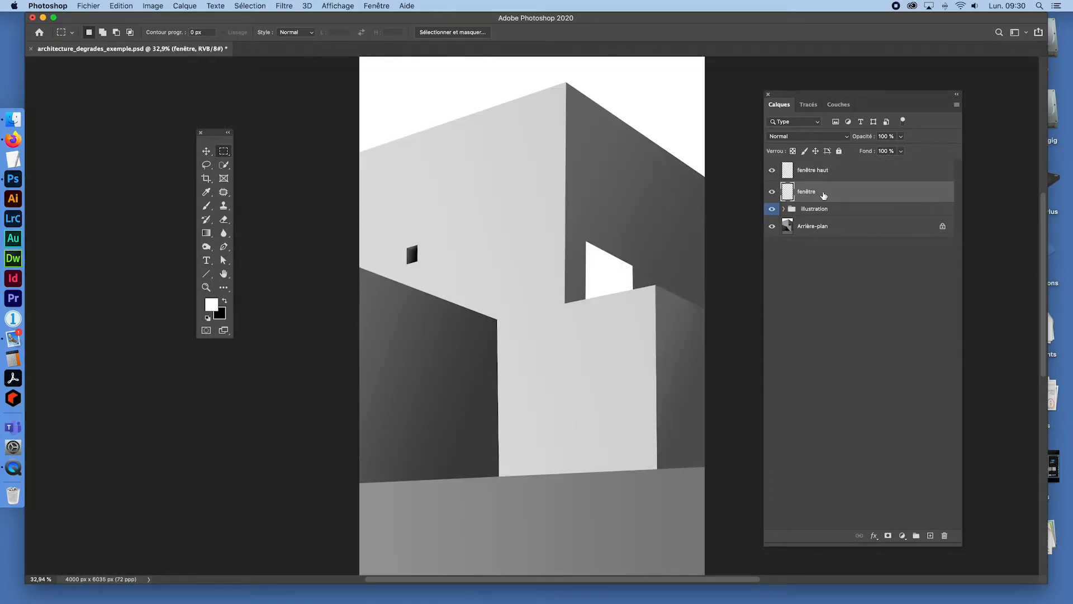
shift+click(800, 172)
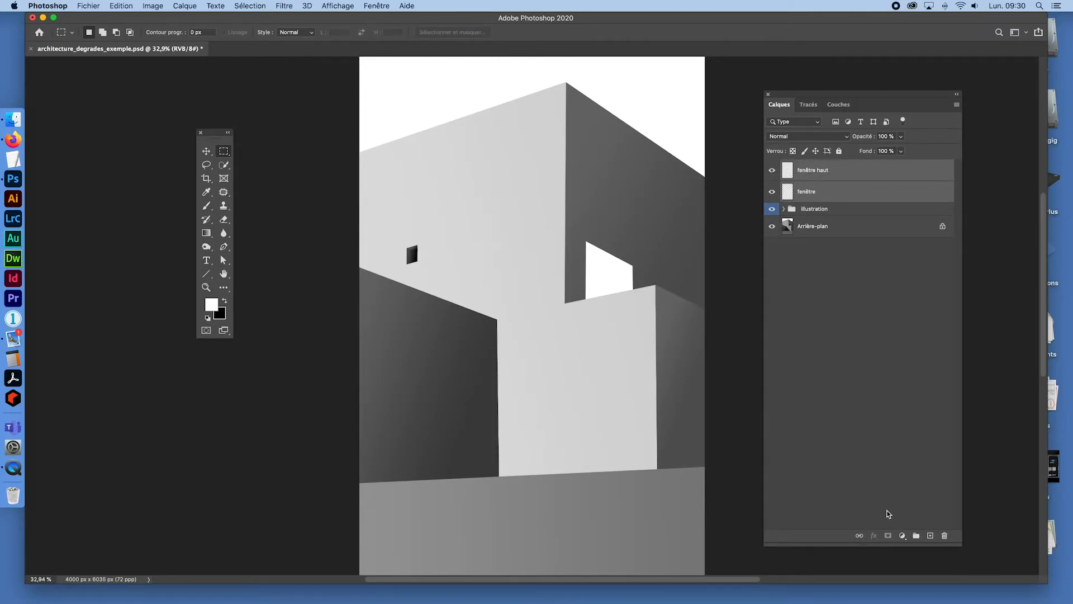
click(917, 536)
double_click(813, 170)
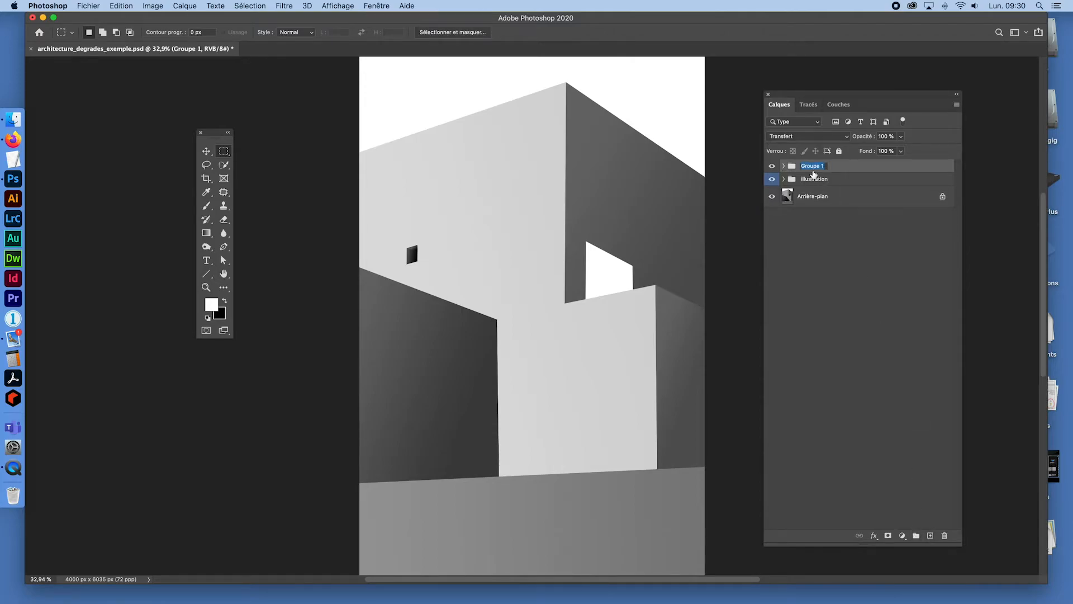
text(fenêtres)
key(Return)
click(784, 179)
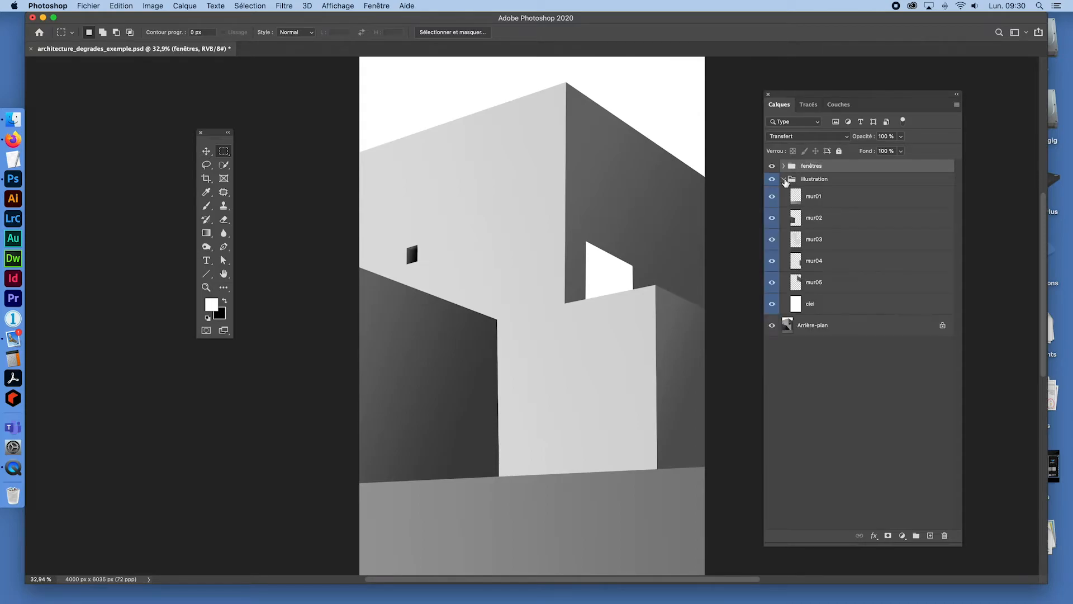
drag(793, 166, 800, 185)
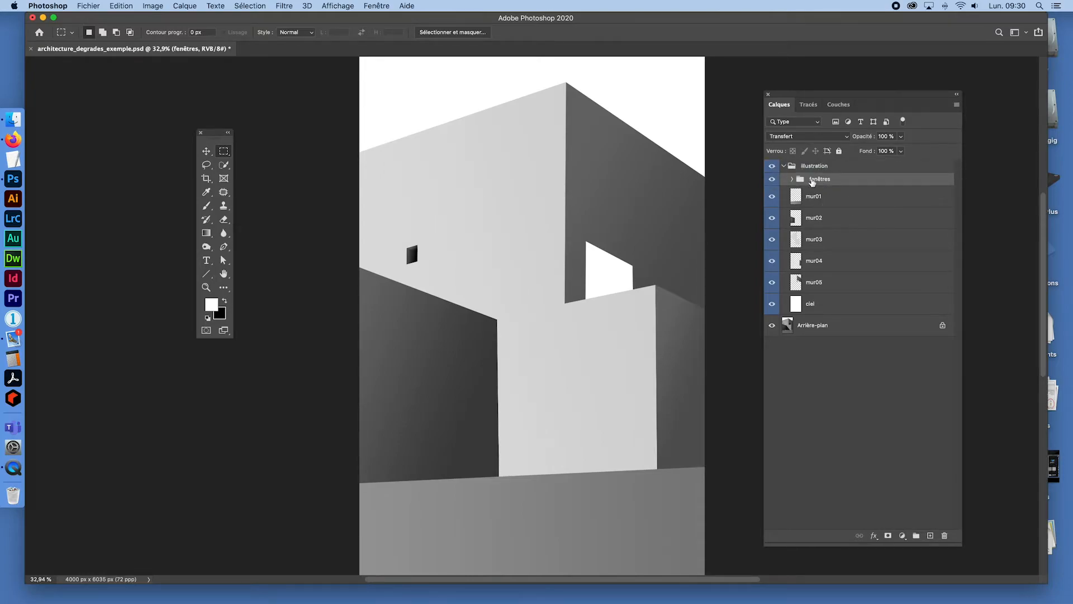
Step: Collapse the Illustration group and compare it with the photo by toggling its visibility, leaving the group hidden
click(772, 166)
click(772, 166)
click(772, 166)
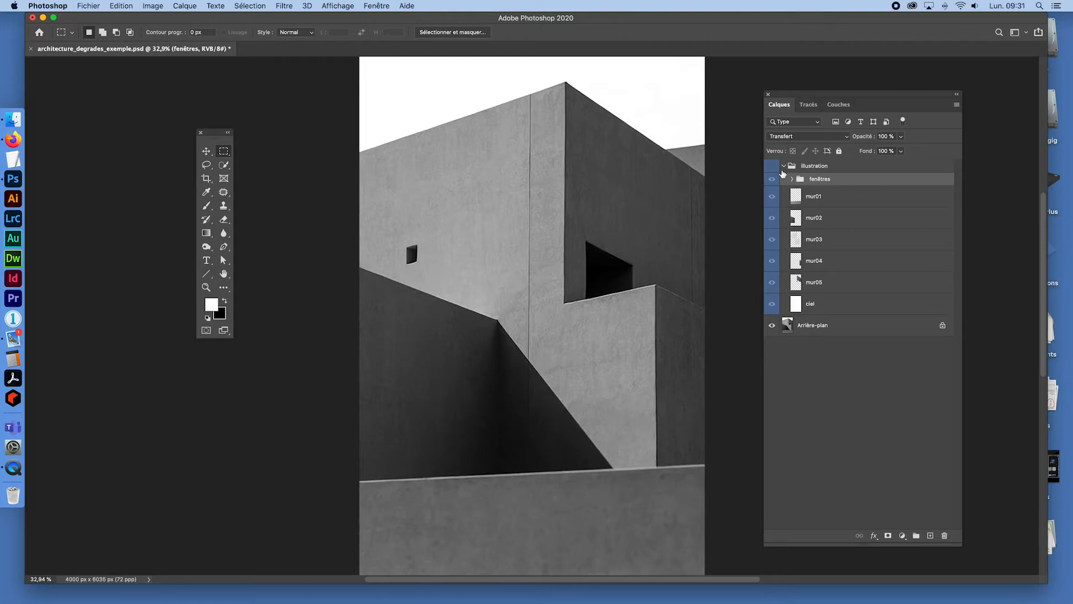
click(784, 166)
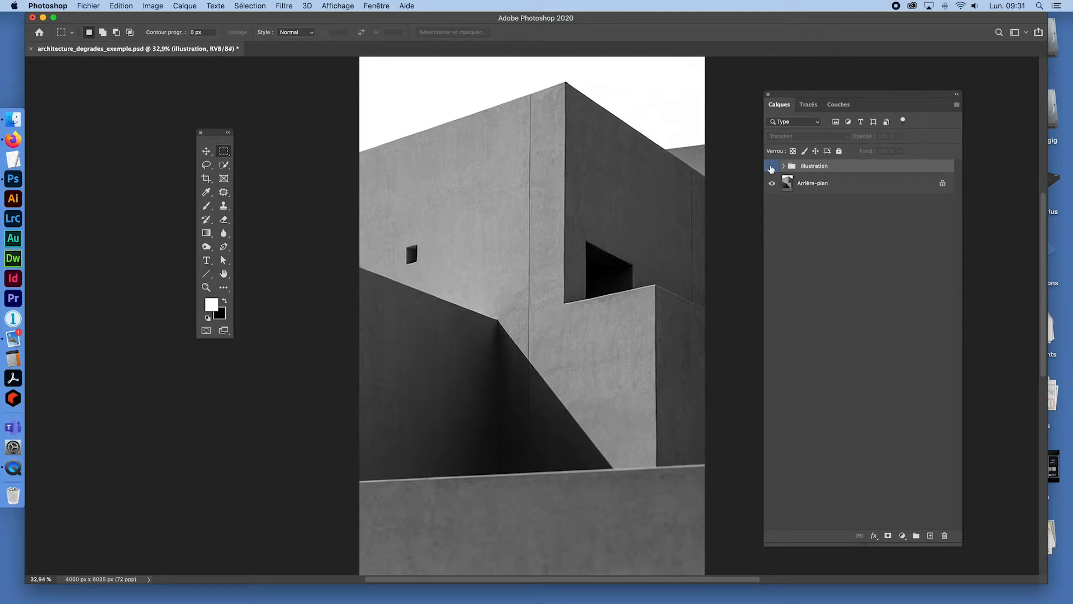
click(772, 166)
click(772, 167)
click(771, 167)
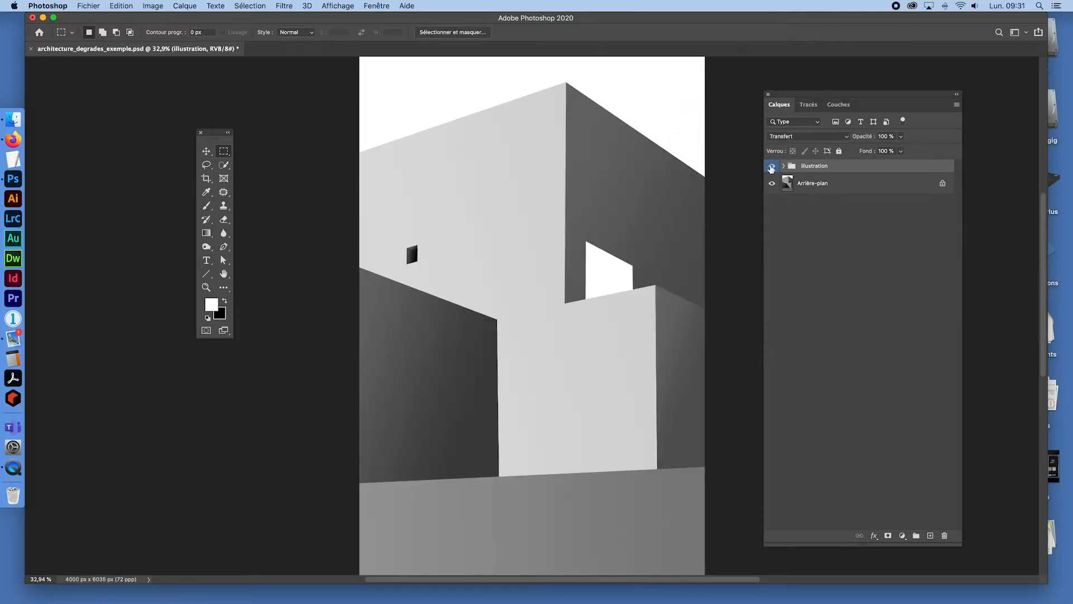
click(772, 168)
click(771, 167)
click(771, 167)
click(771, 167)
click(771, 167)
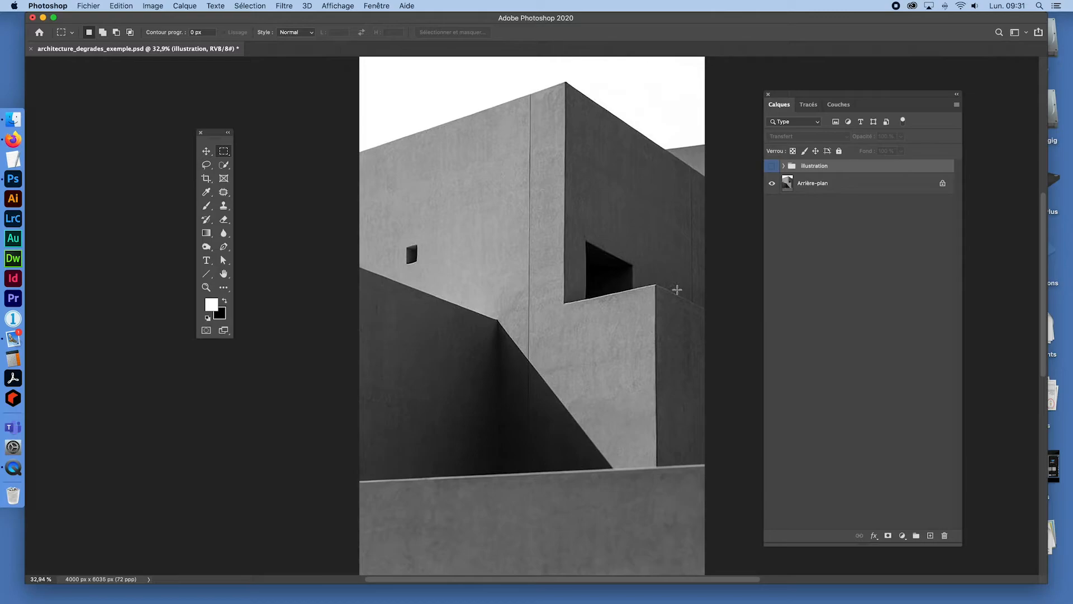
Step: Brighten the photo around the dark doorway with a Levels adjustment above Arrière-plan, white input 188 and midtones 1.73
drag(628, 276, 665, 288)
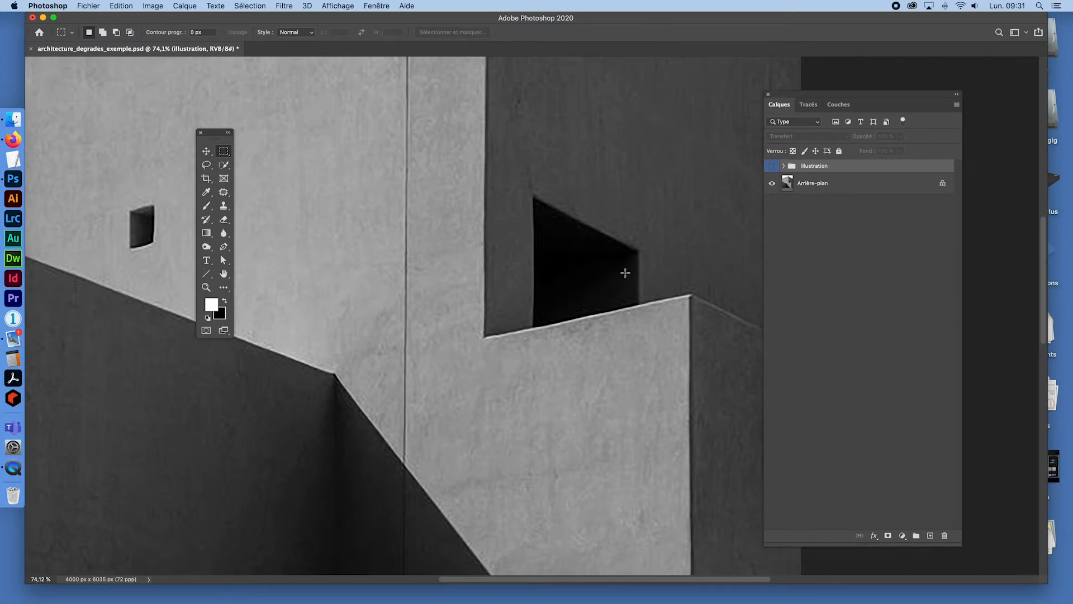
click(791, 189)
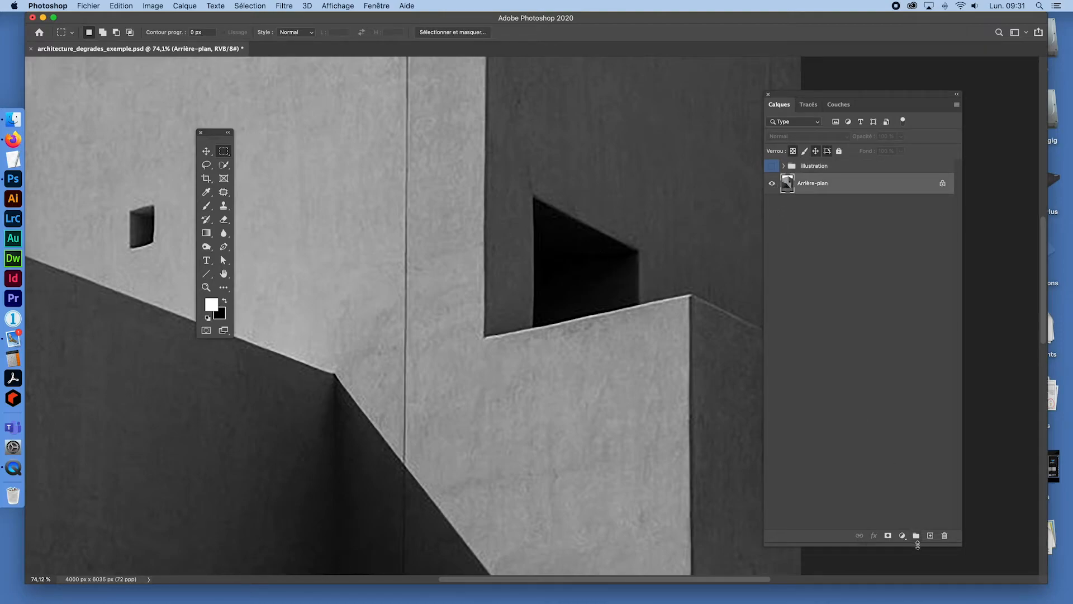
click(902, 536)
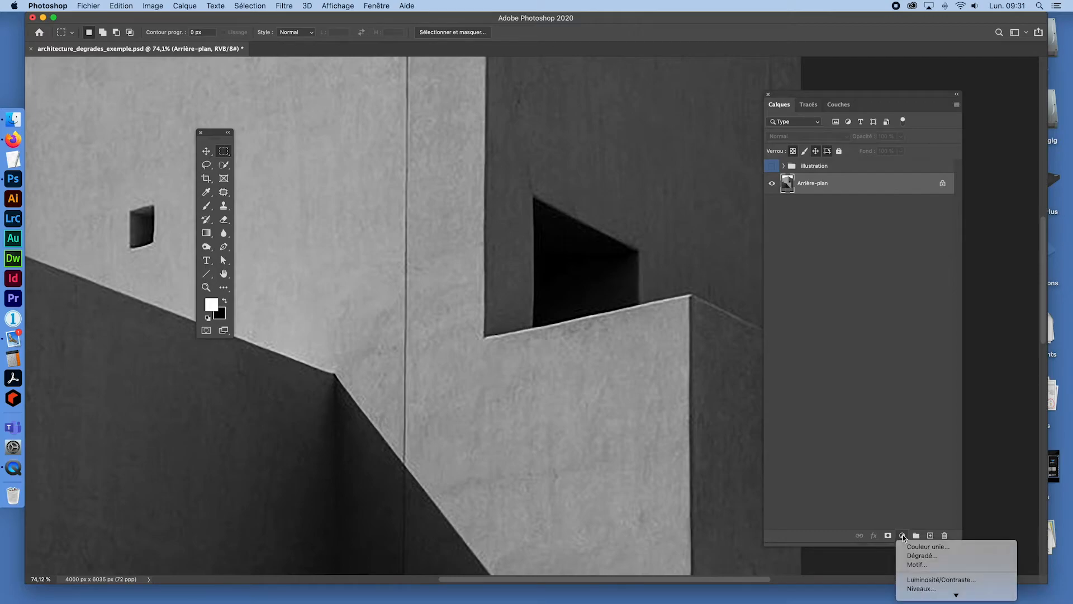
click(945, 589)
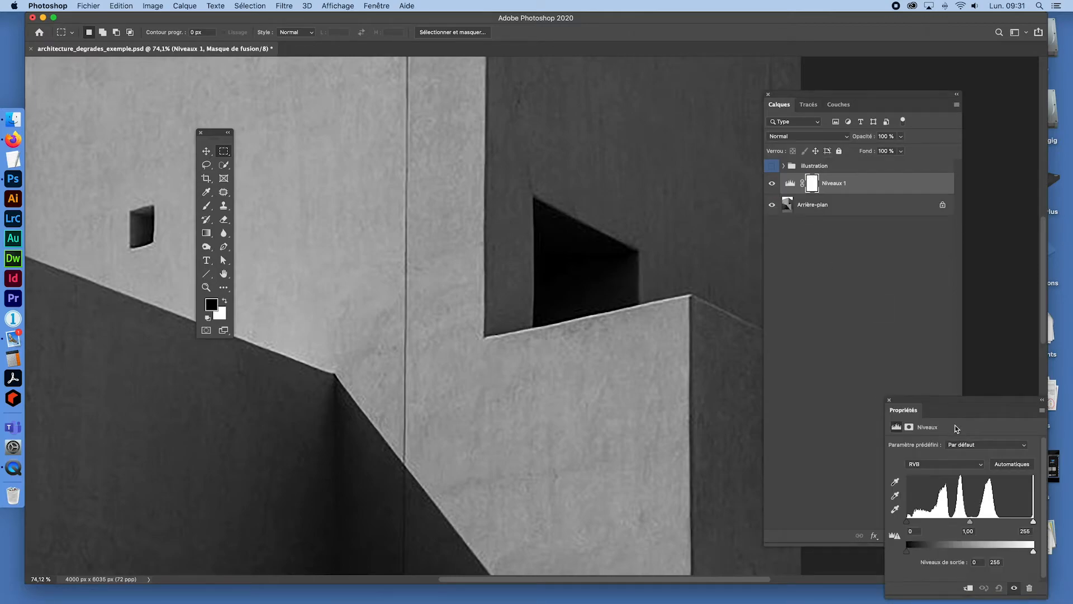
drag(963, 400, 849, 284)
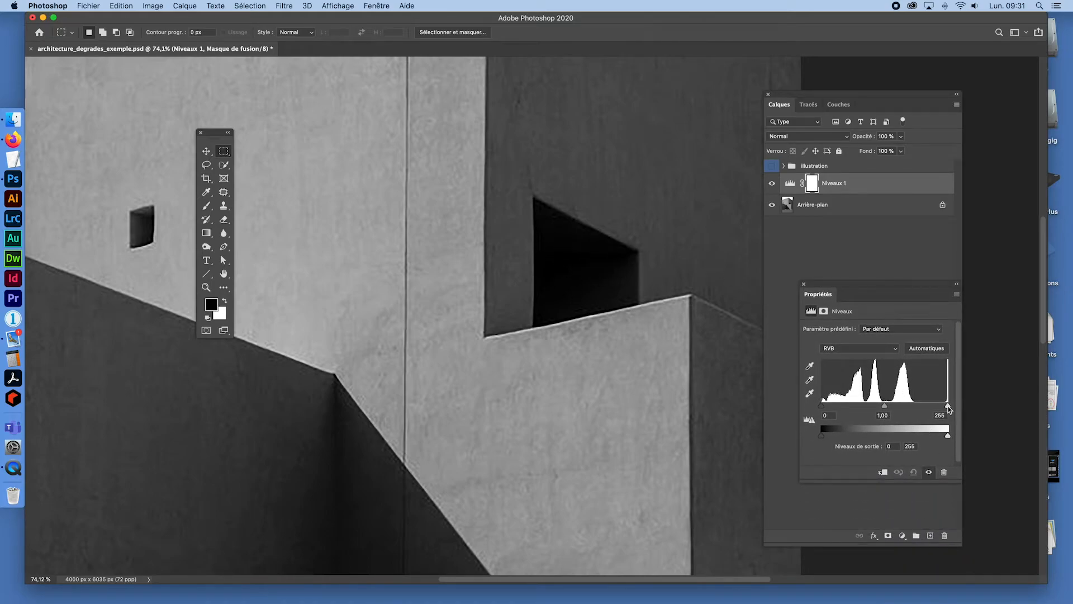
mouse_move(948, 407)
mouse_down()
mouse_move(916, 407)
mouse_move(961, 407)
mouse_move(944, 399)
mouse_move(928, 408)
mouse_up()
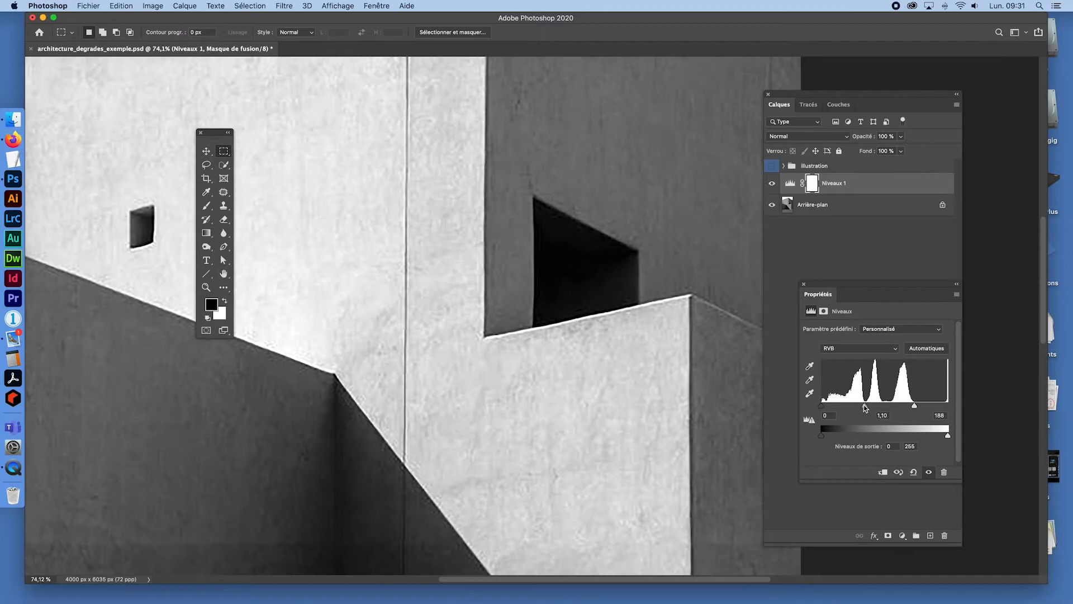
drag(869, 405, 850, 404)
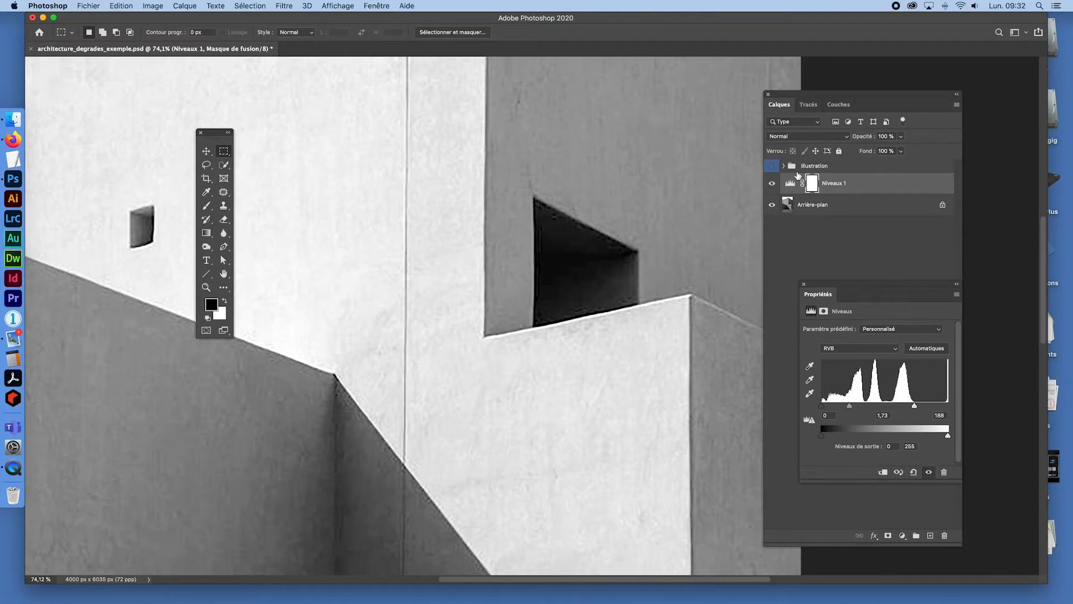
click(813, 241)
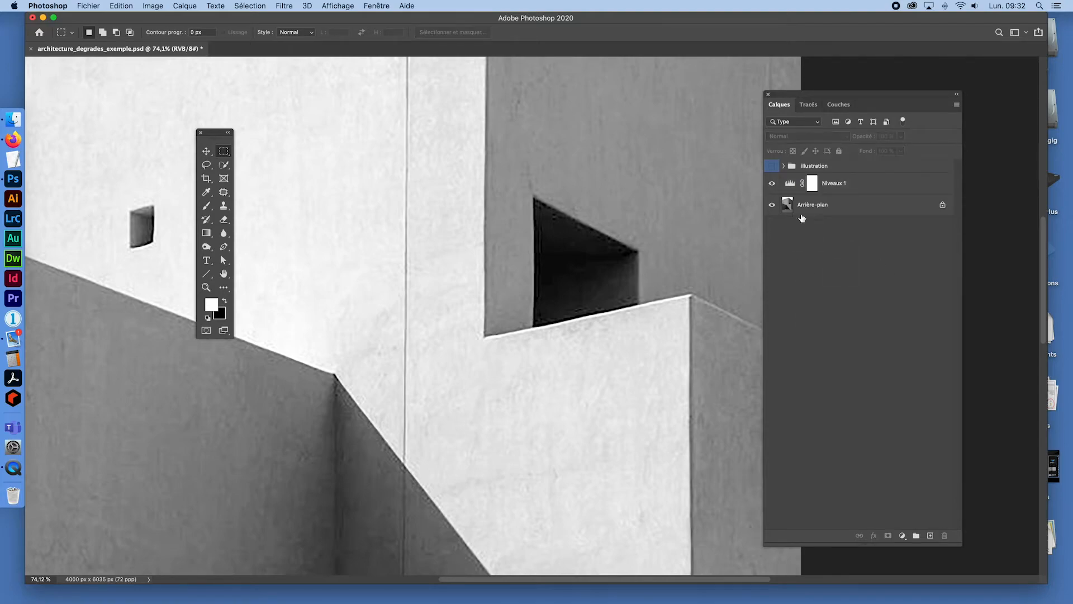
Step: Create a new layer above the Illustration group and name it porte01
click(800, 166)
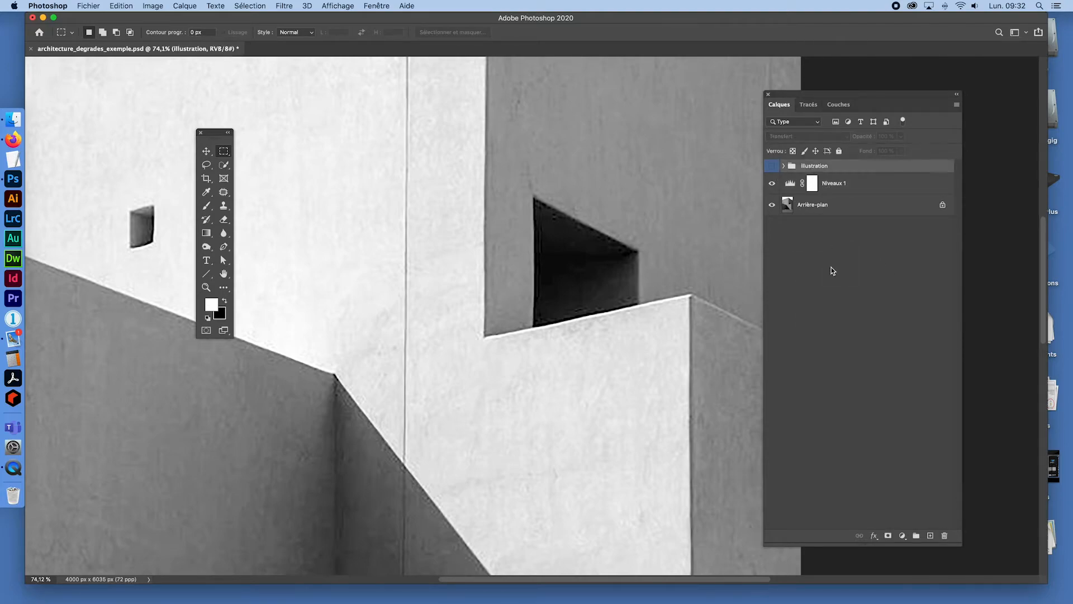
click(931, 535)
double_click(808, 169)
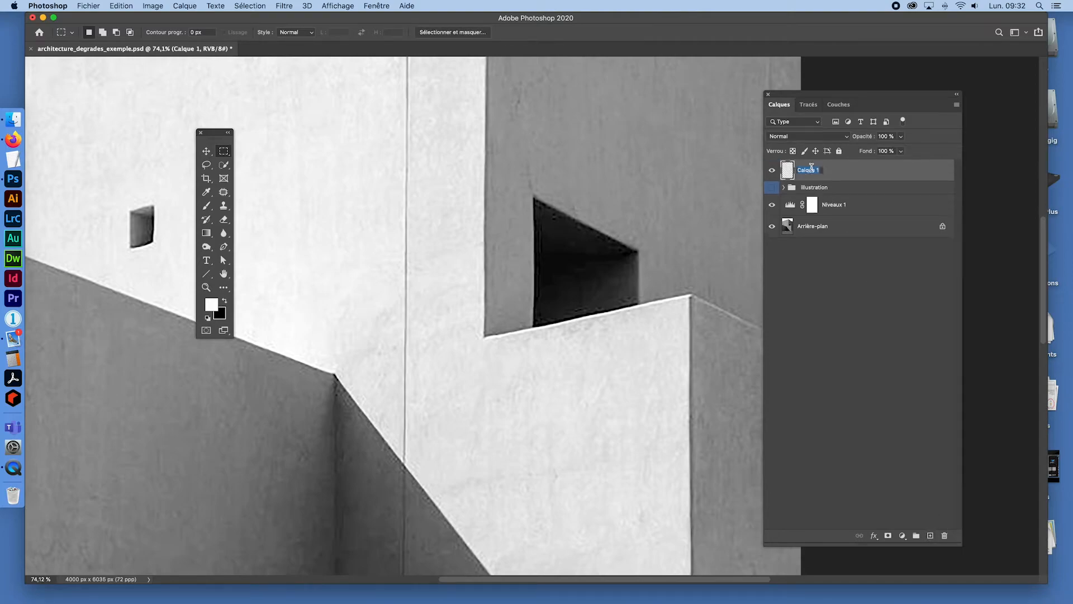
text(porte01)
key(Return)
Step: Outline the doorway's lower face on porte01, fill it with a linear gradient of dark tones sampled from its right edge and middle, and deselect
click(206, 165)
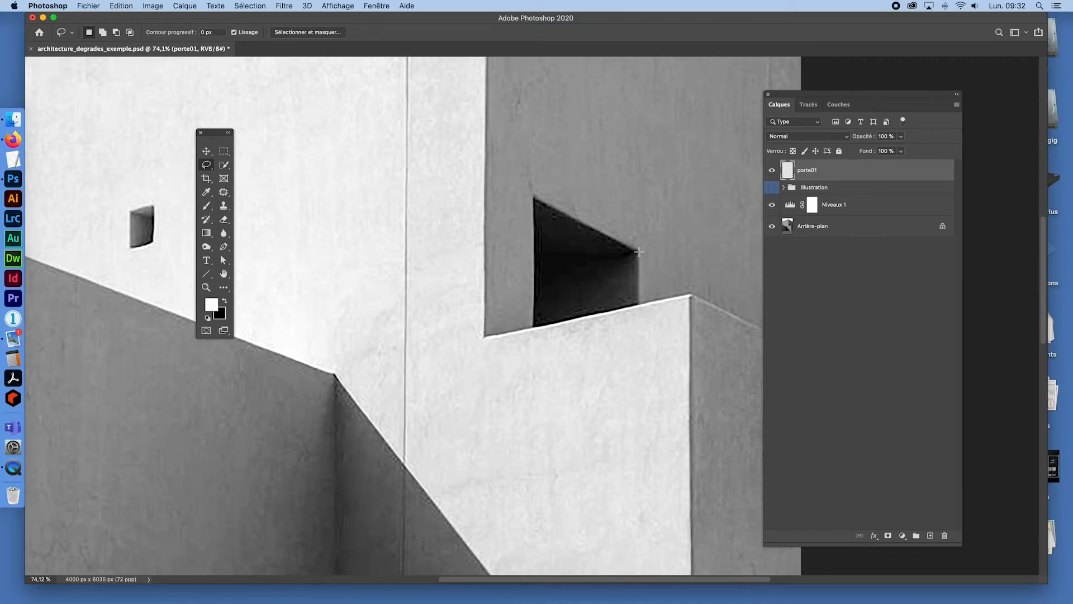
mouse_move(639, 252)
mouse_down()
mouse_move(631, 338)
mouse_move(641, 333)
mouse_move(617, 339)
mouse_move(526, 338)
mouse_move(534, 264)
mouse_move(631, 252)
mouse_move(533, 255)
mouse_up()
click(205, 234)
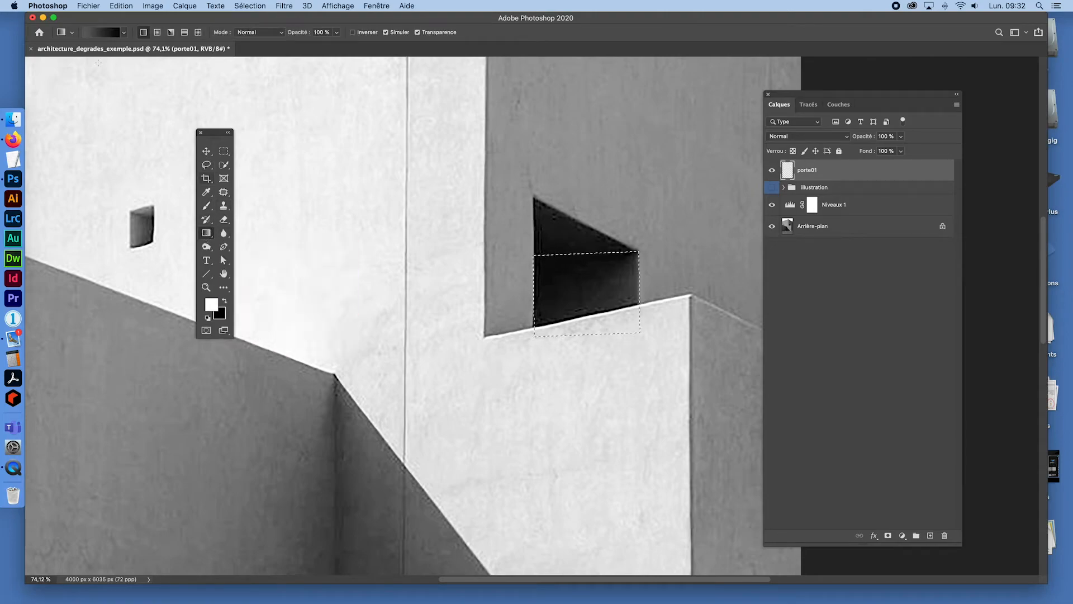
click(103, 35)
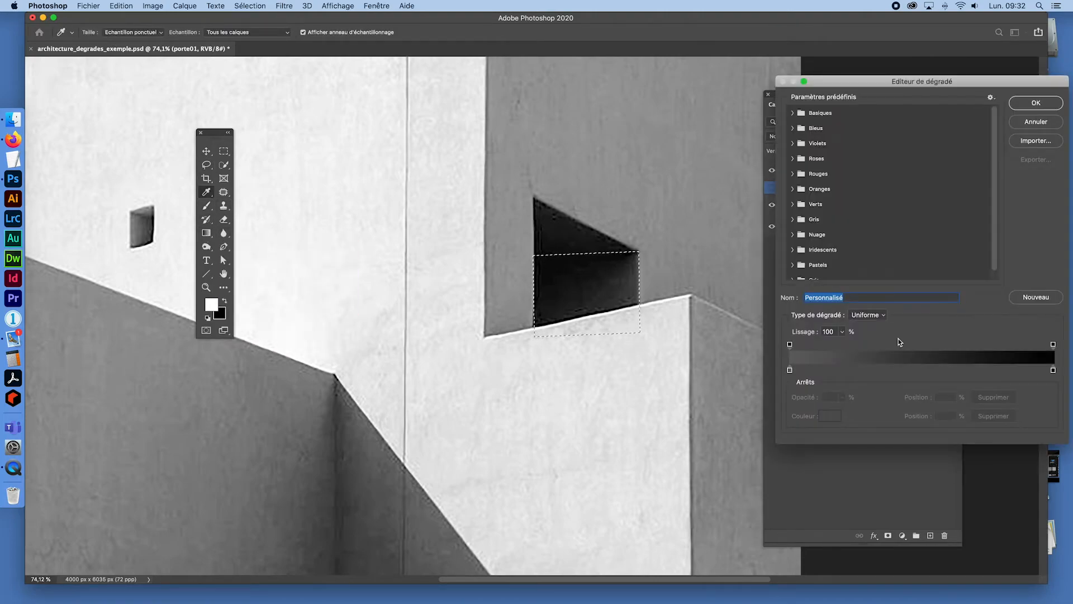
click(789, 370)
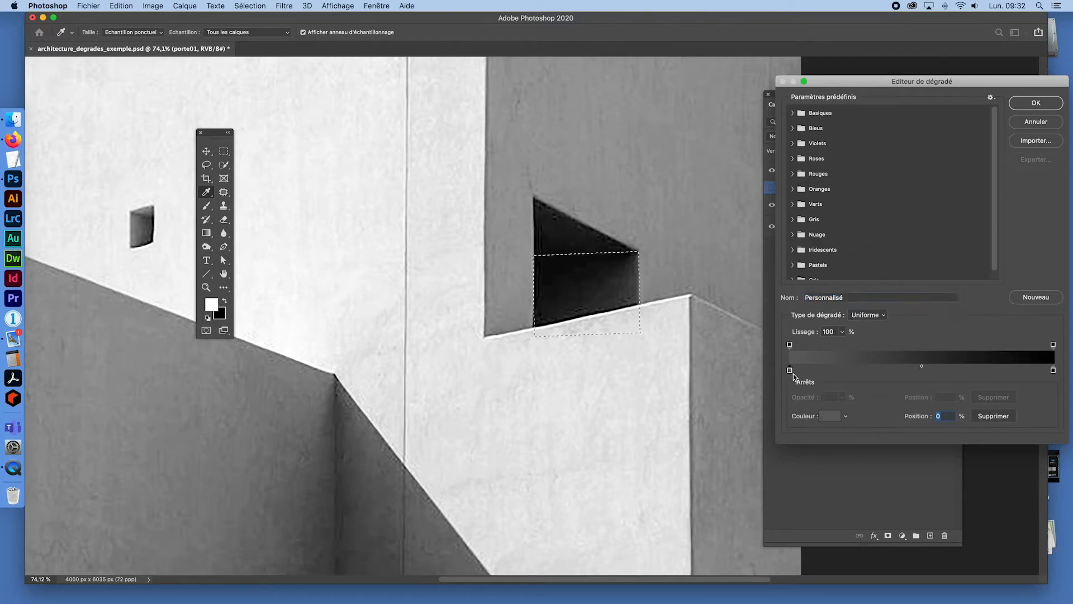
click(637, 288)
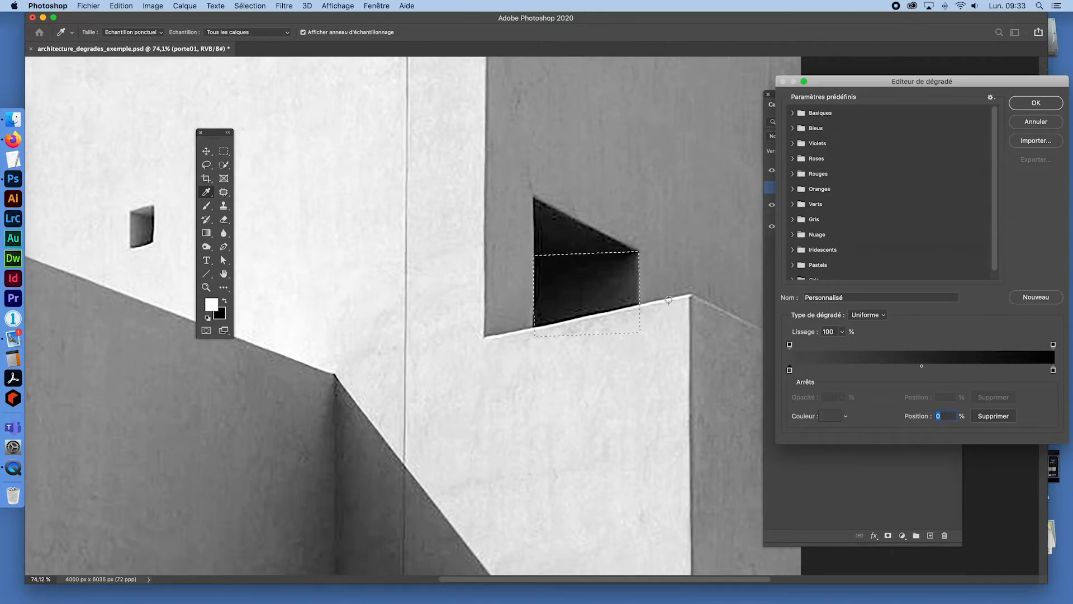
click(1053, 370)
click(575, 272)
click(1036, 103)
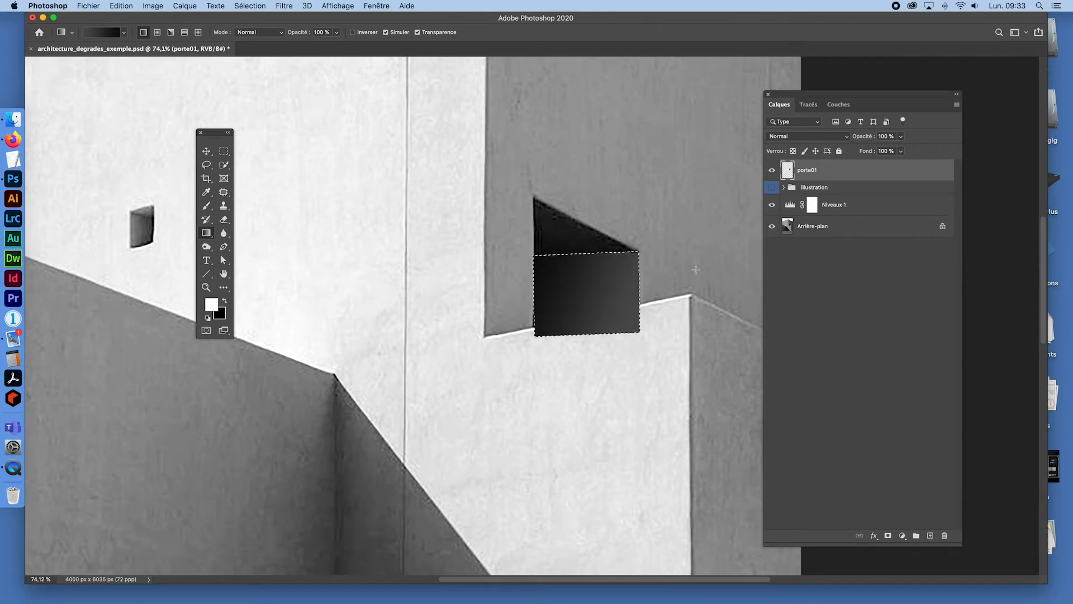
click(223, 151)
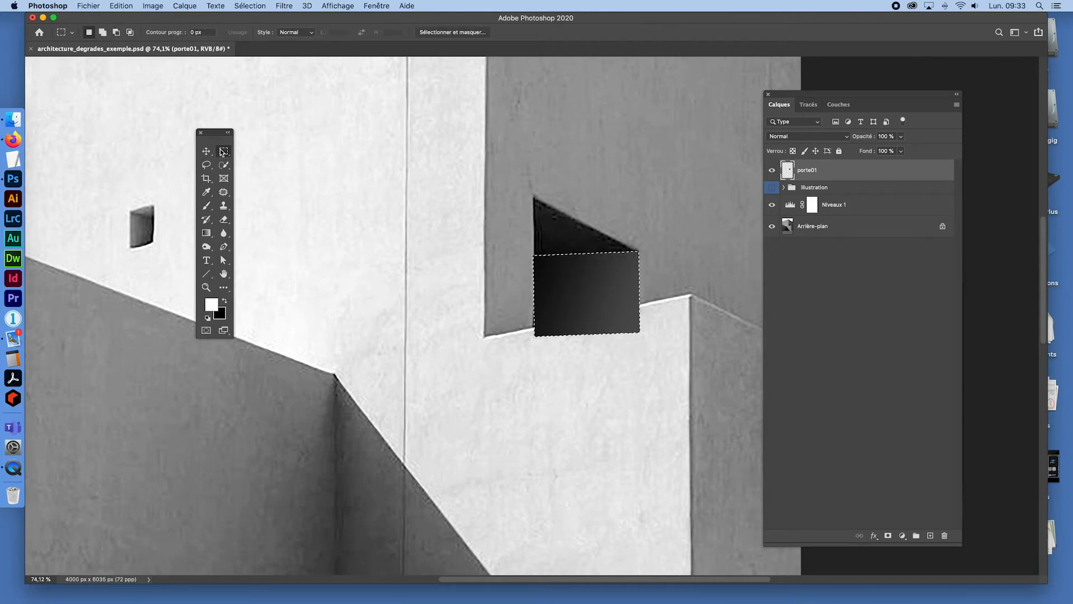
click(679, 277)
Step: Expand the Illustration group and try placing the porte01 layer directly below mur01
click(784, 188)
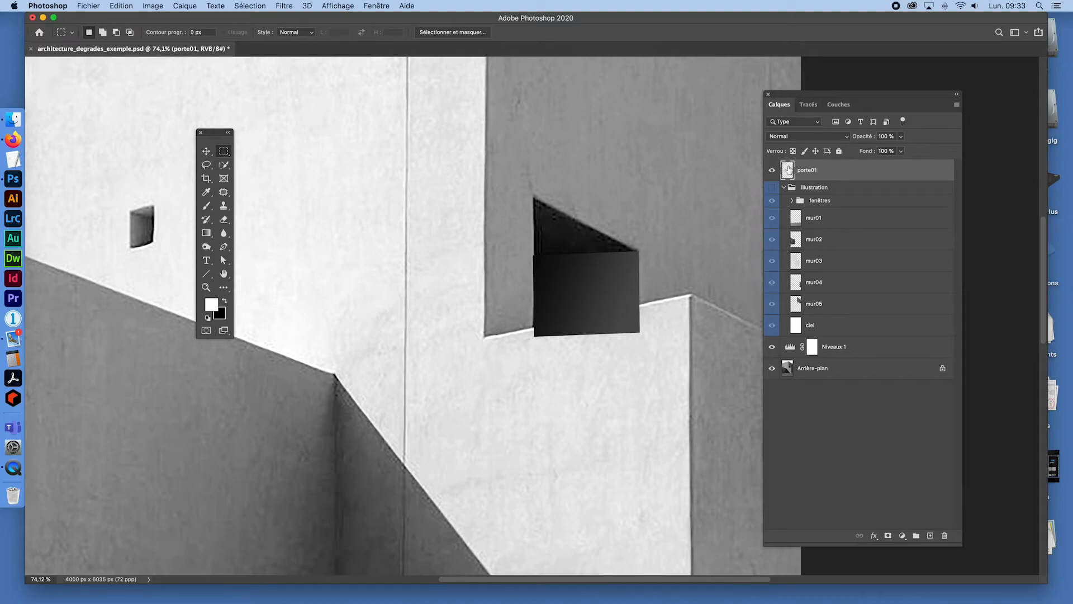
drag(788, 168, 815, 181)
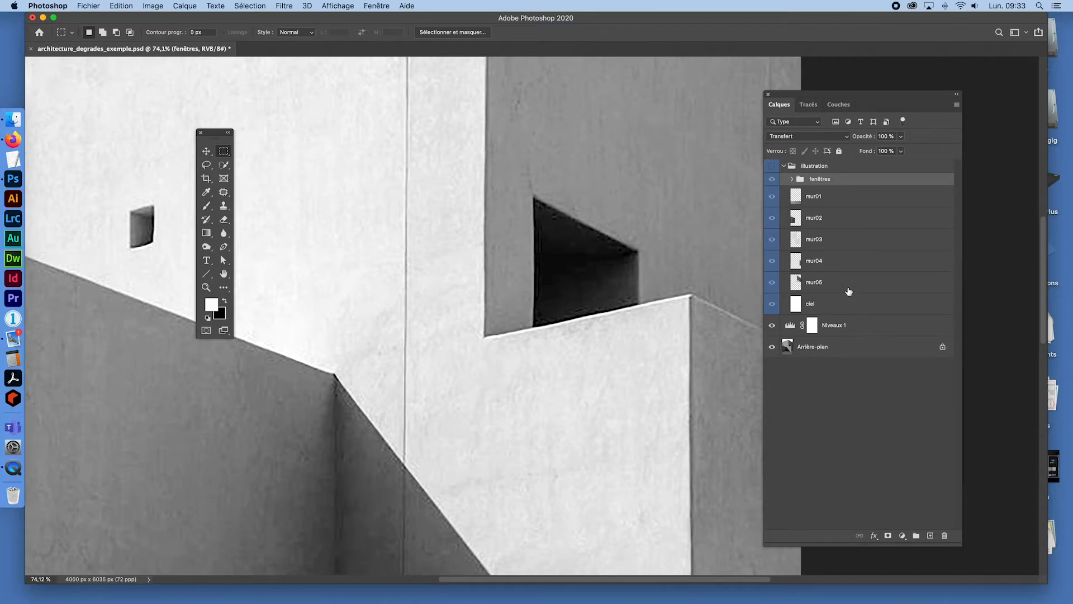
click(792, 178)
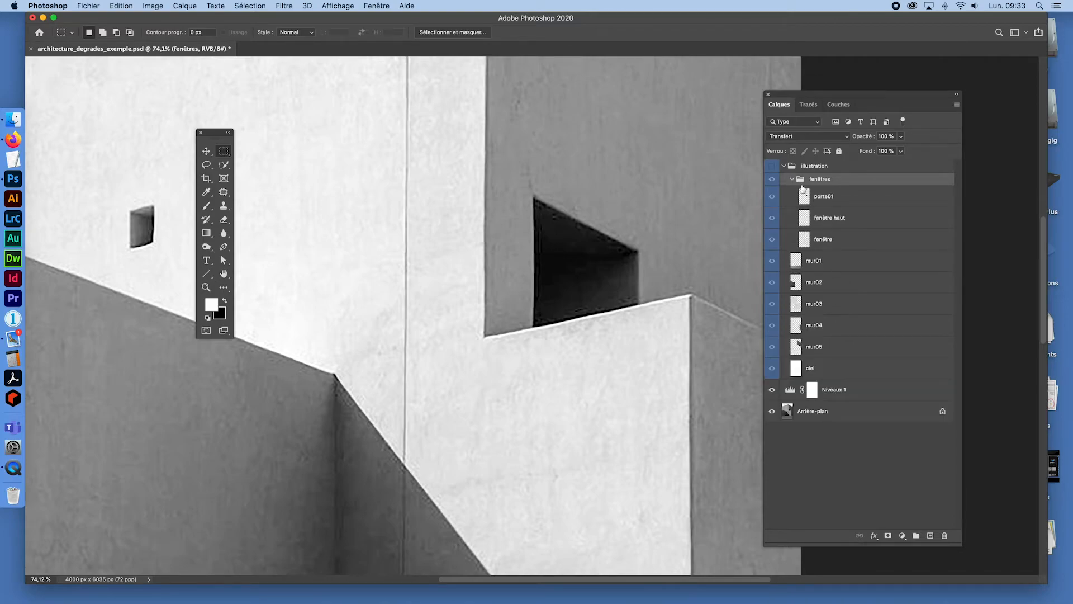
drag(805, 196, 819, 266)
click(792, 179)
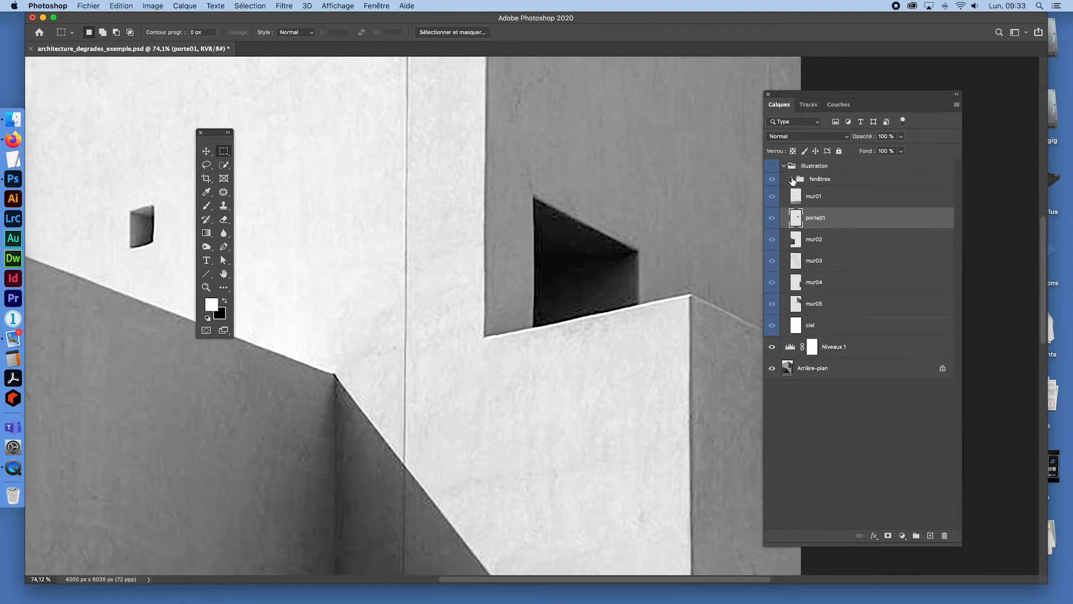
drag(797, 224, 805, 168)
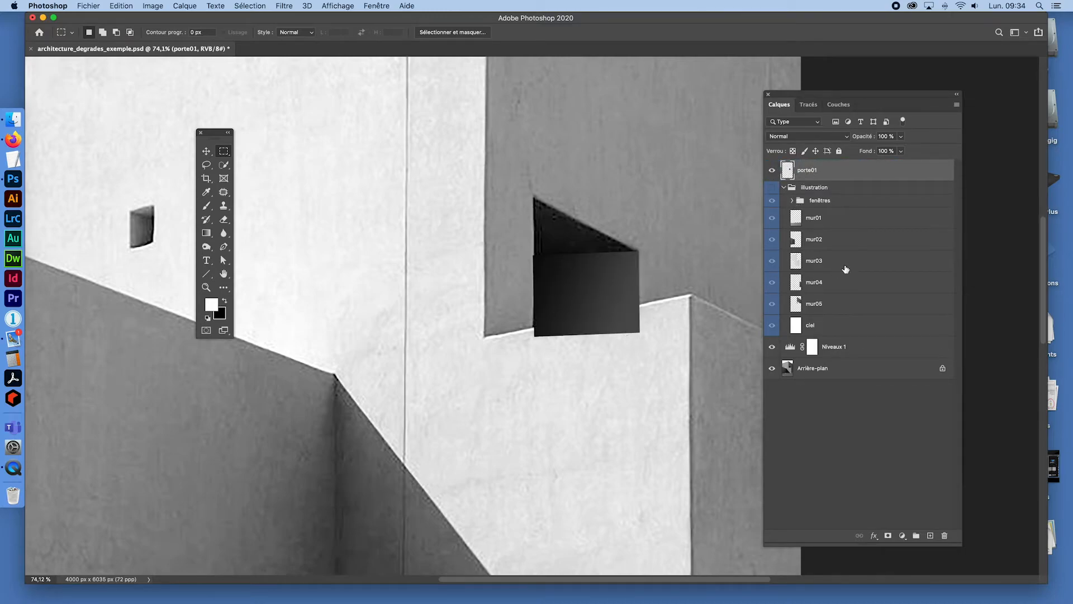
Step: Show the Illustration group and move porte01 between mur03 and mur04, checking the layer by toggling its visibility
click(772, 262)
click(773, 262)
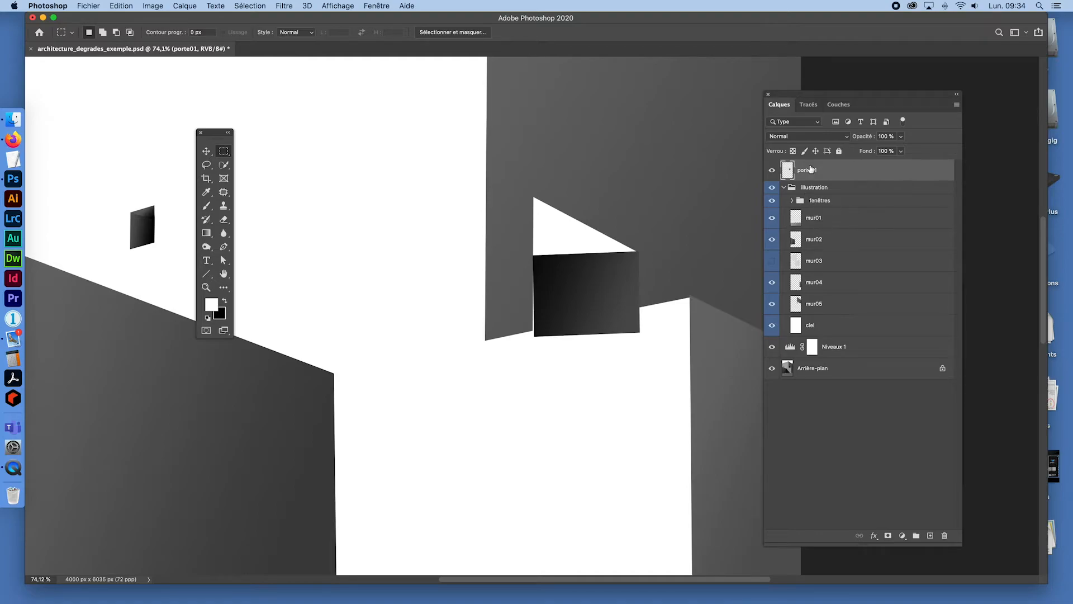
drag(811, 169, 816, 273)
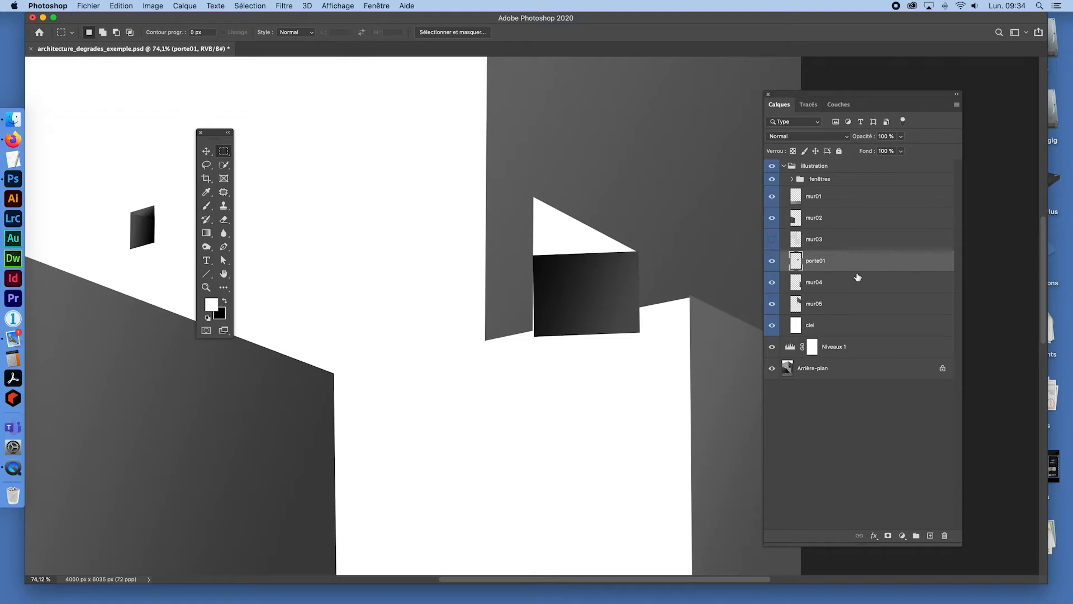
click(771, 239)
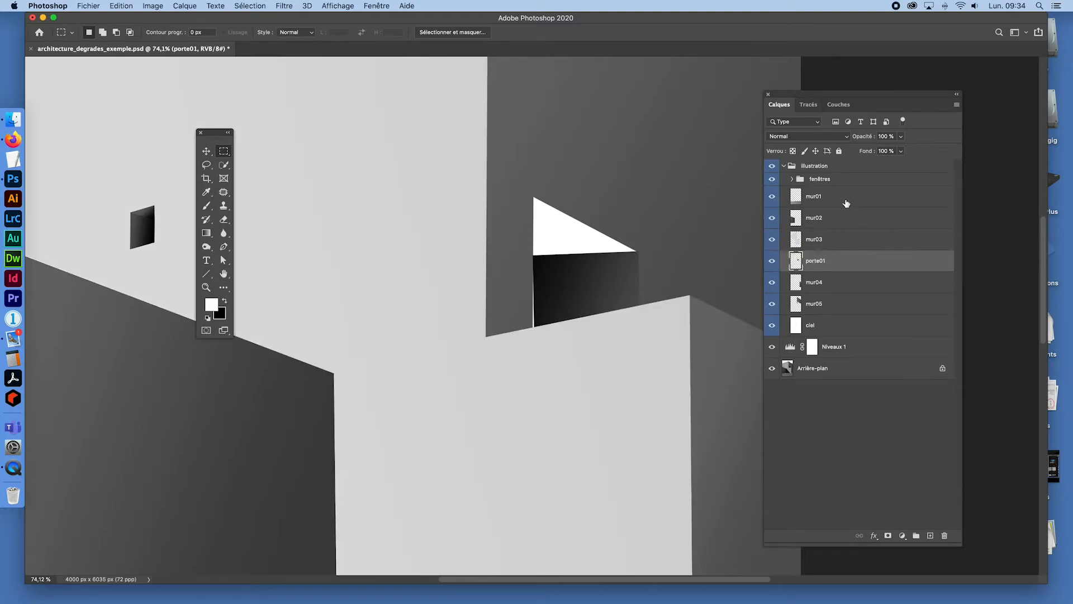
scroll(643, 243, down, 4)
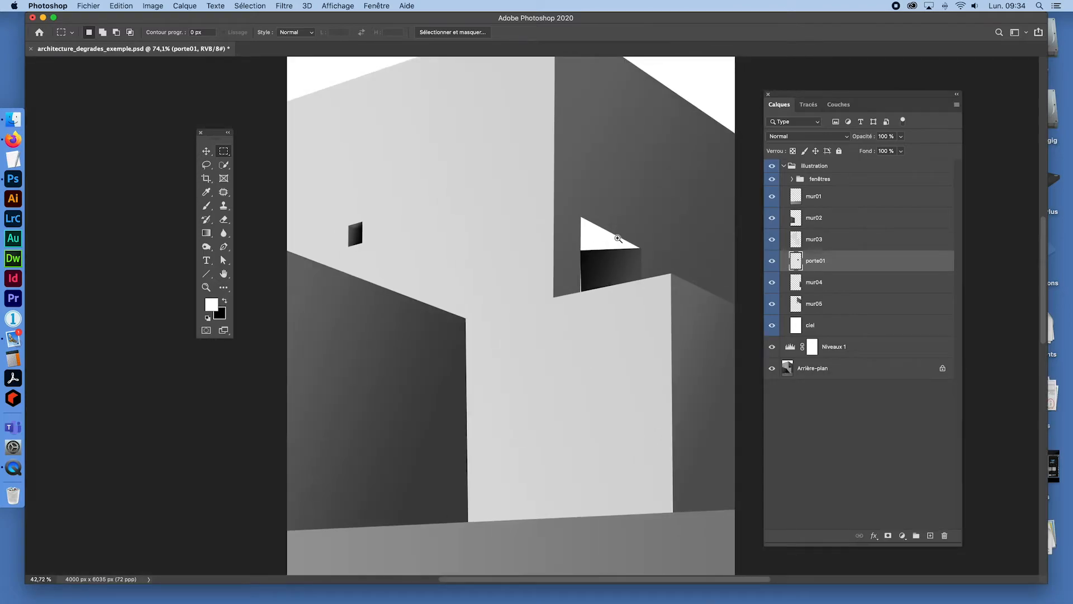
click(775, 260)
click(776, 260)
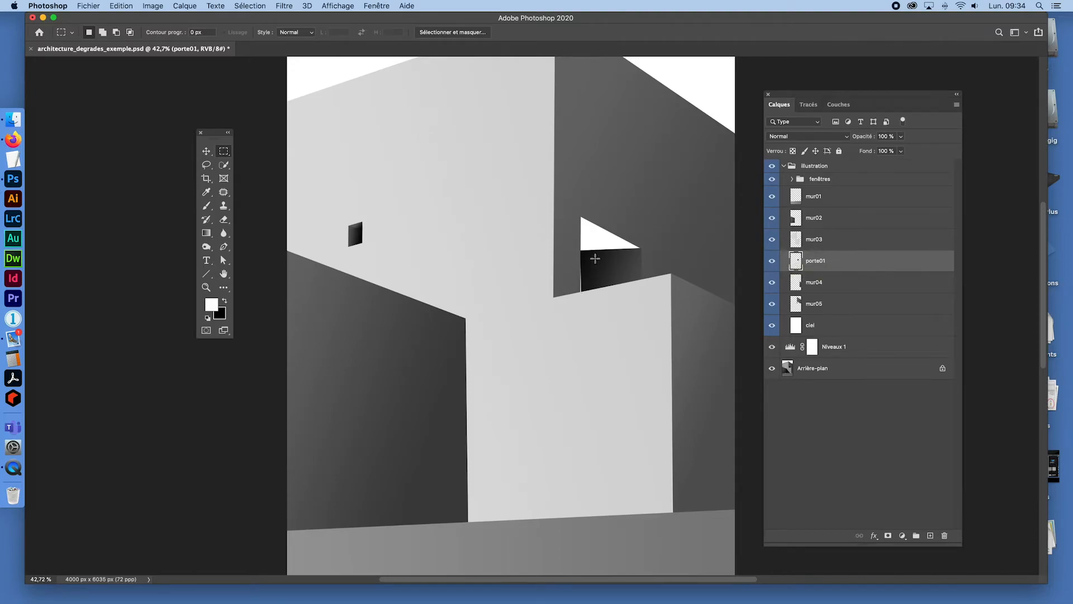
Step: Widen the porte01 layer to 101.99% with Free Transform, extending its left edge to cover the white gap beside the wall
key(super+space)
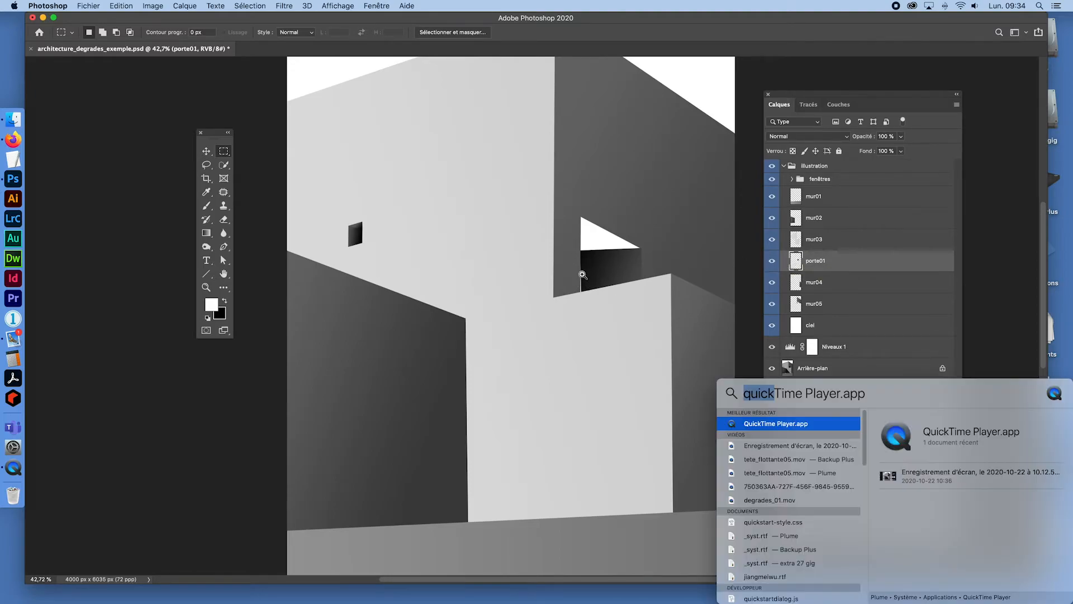
drag(582, 275, 626, 301)
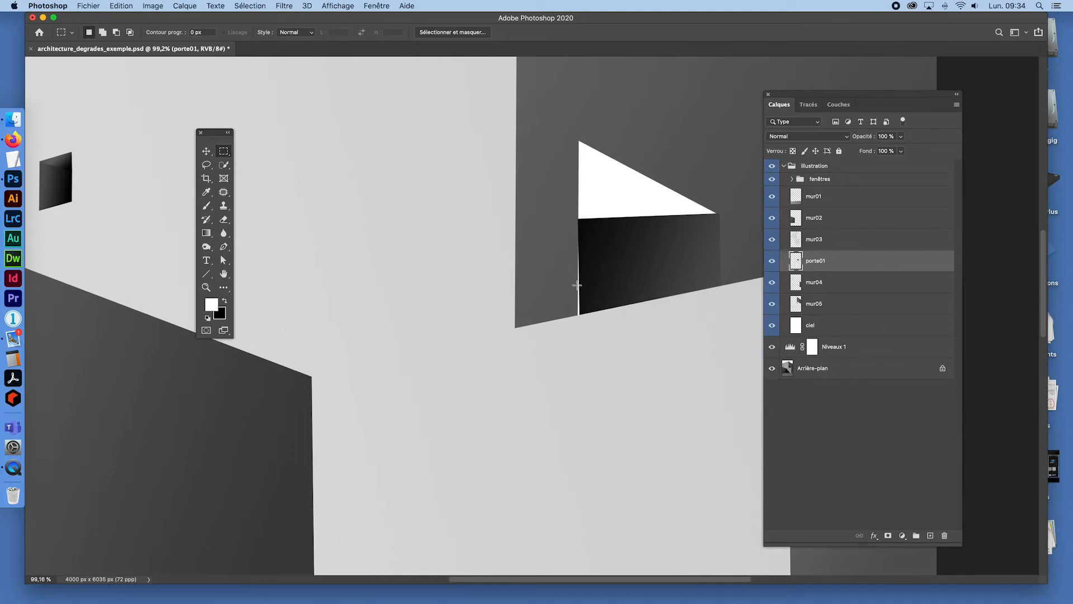
key(super+t)
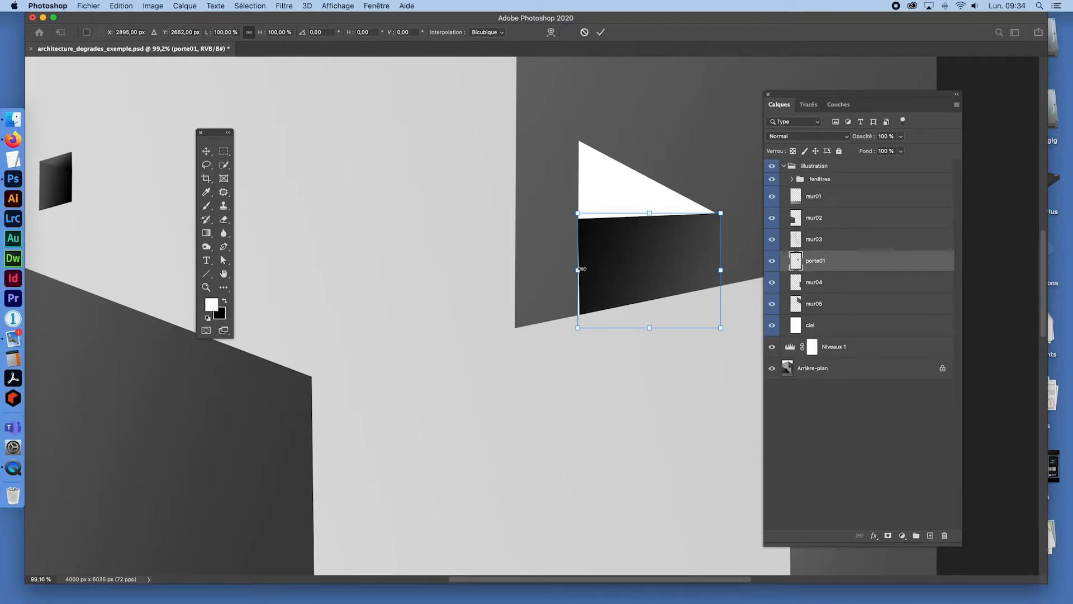
mouse_move(583, 269)
mouse_down()
mouse_move(410, 289)
mouse_move(588, 289)
mouse_move(564, 269)
mouse_move(492, 270)
mouse_move(582, 270)
mouse_up()
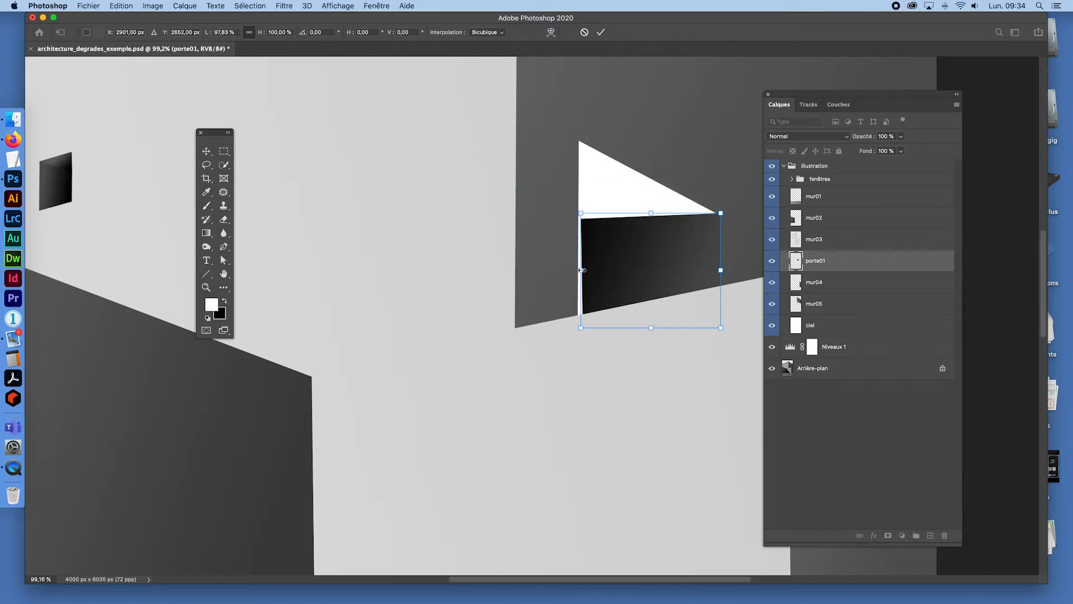
drag(581, 270, 575, 270)
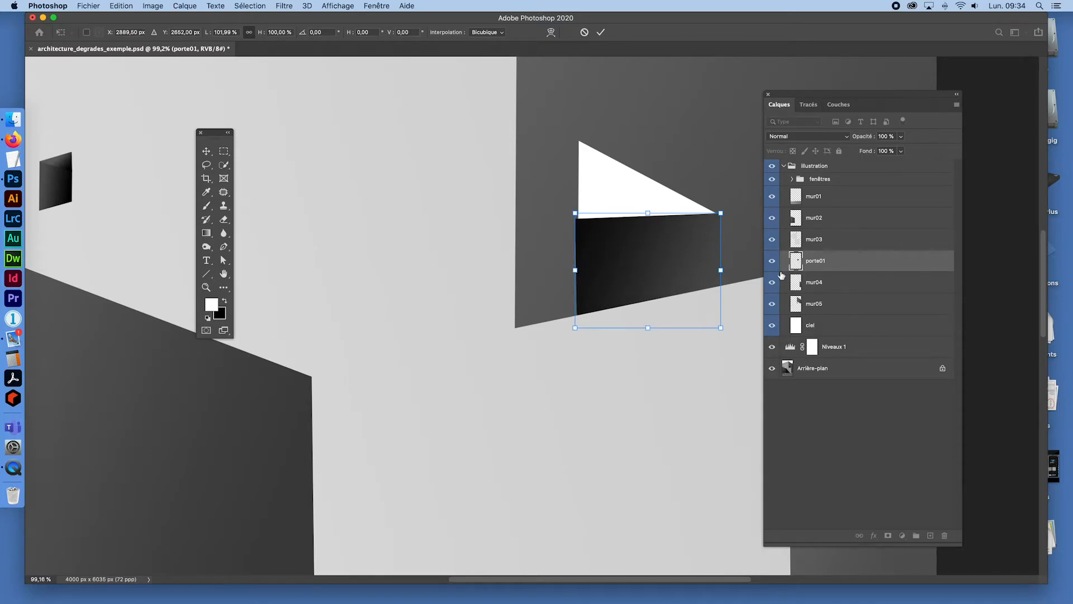
key(Return)
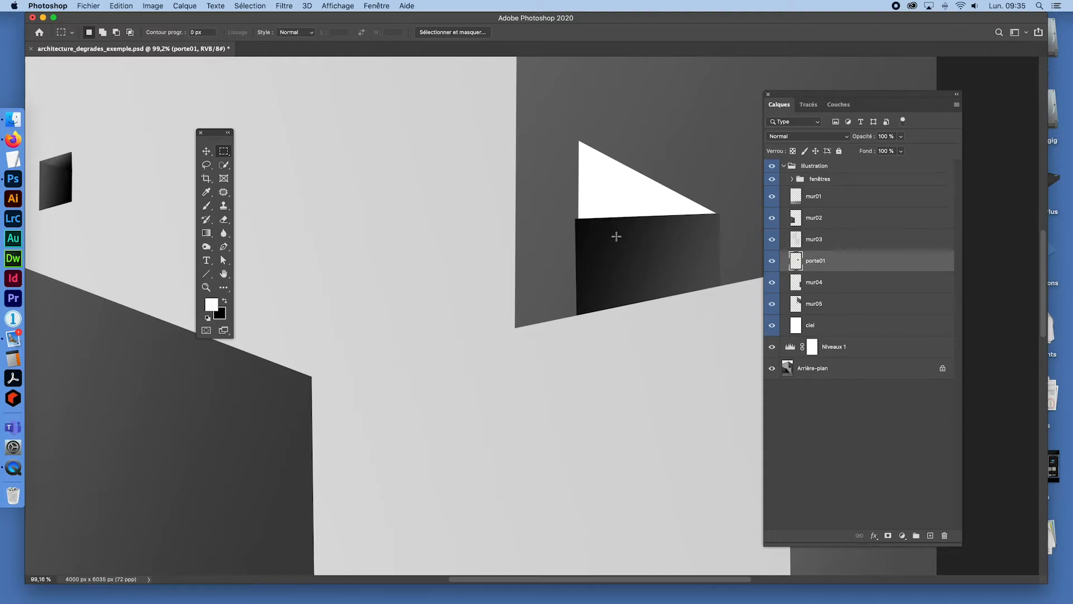
Step: Move the mur05 layer directly above porte01 and check the stacking by toggling porte01's visibility
click(772, 303)
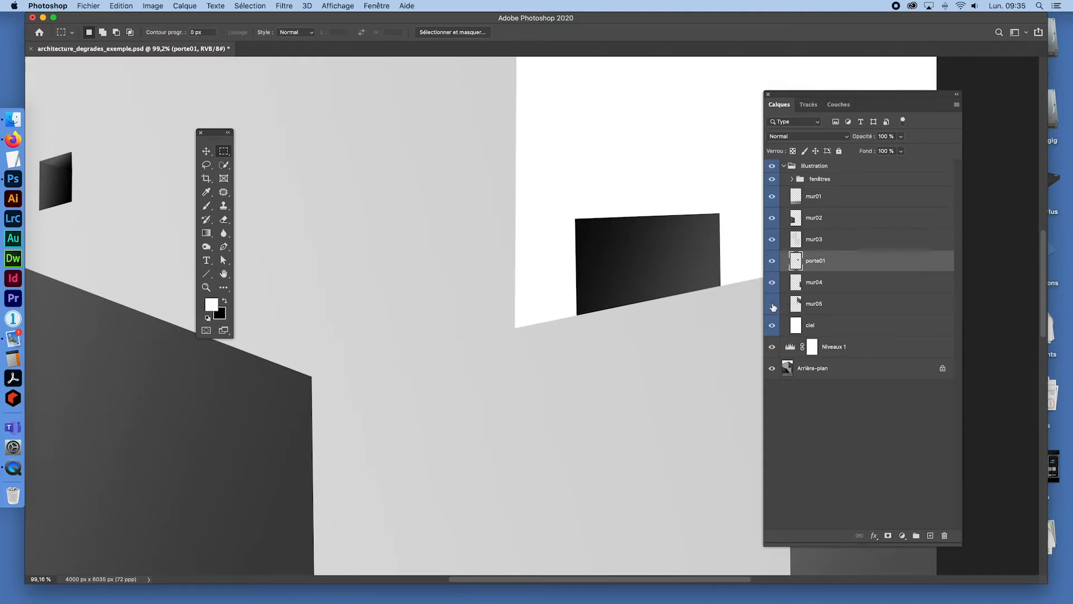
click(772, 304)
drag(800, 308, 801, 257)
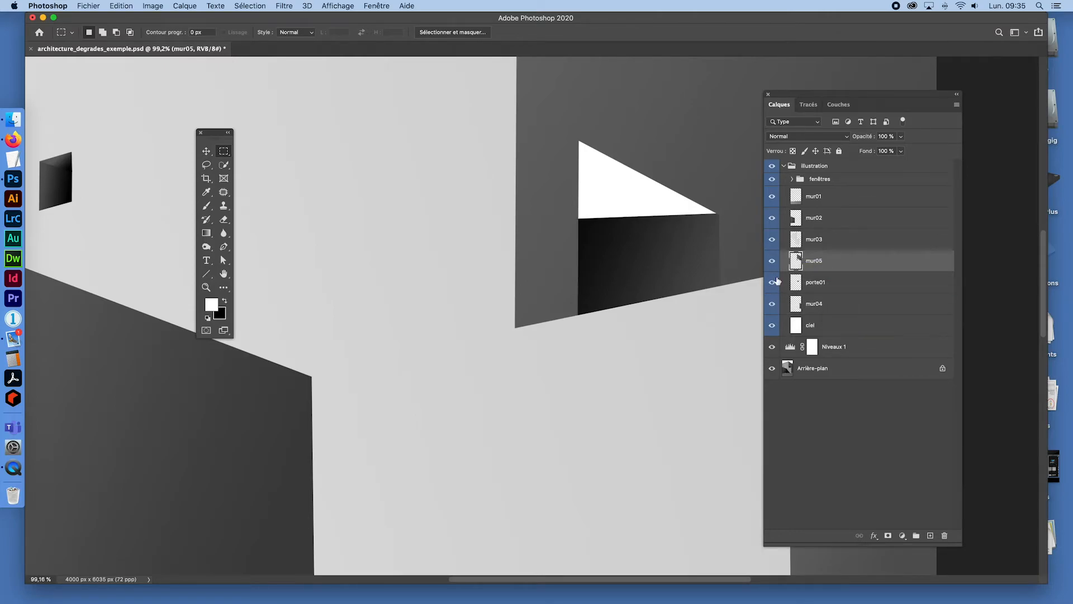
click(798, 284)
click(773, 283)
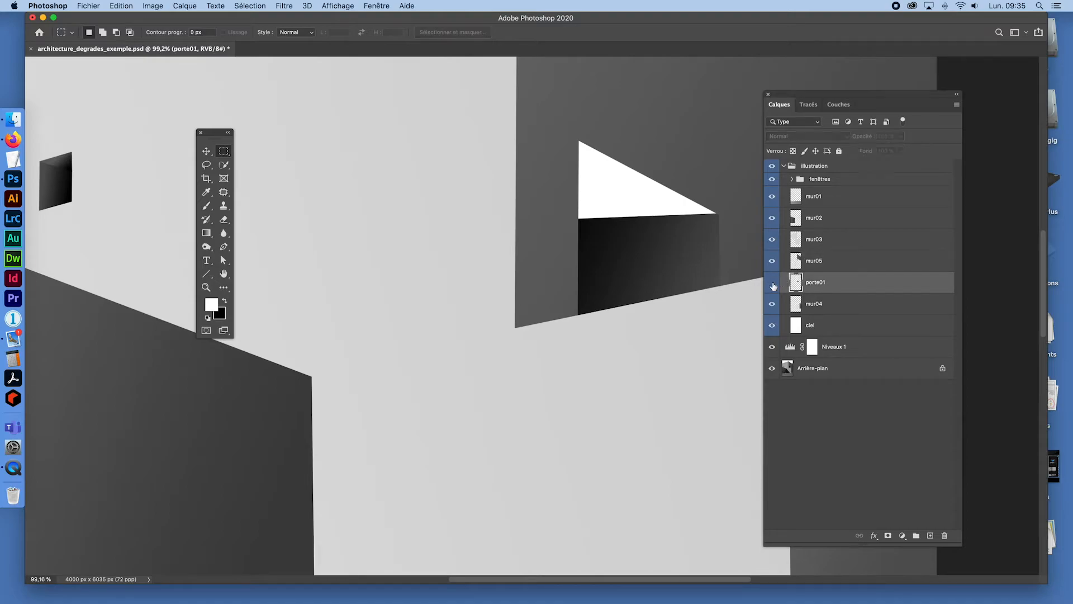
click(772, 282)
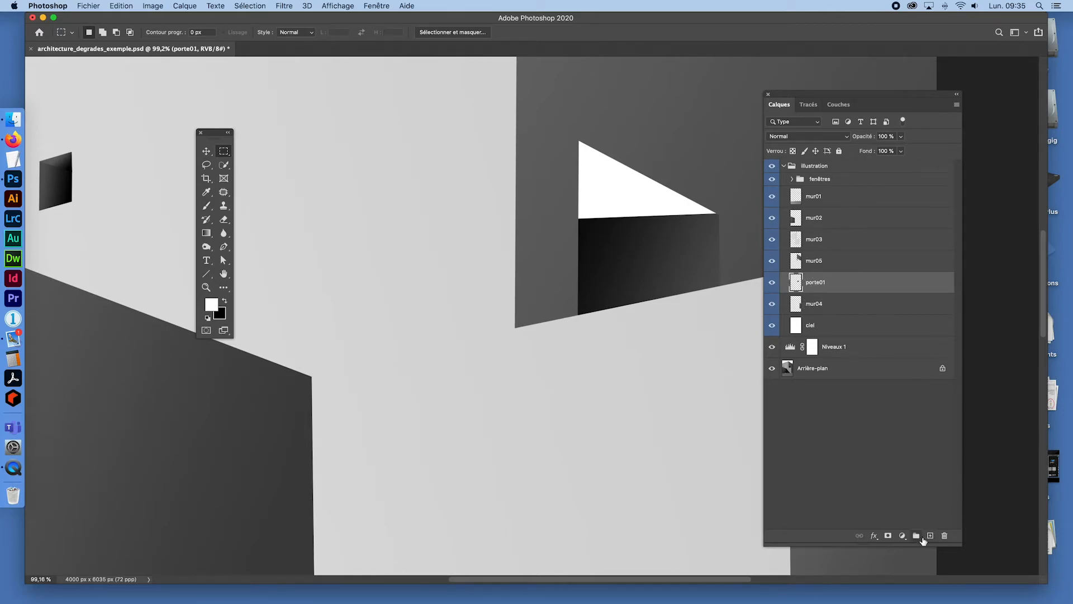
Step: Create a new layer directly above porte01 and name it porte 02
click(931, 536)
double_click(813, 289)
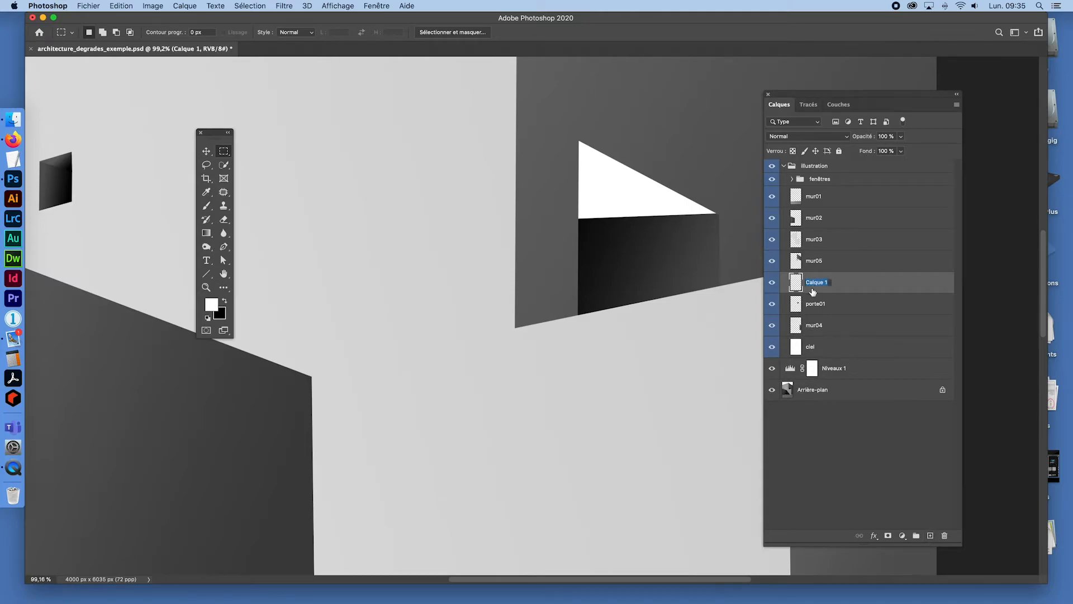
text(porte 02)
Step: Open the porte01 layer's name for editing
double_click(815, 304)
click(818, 304)
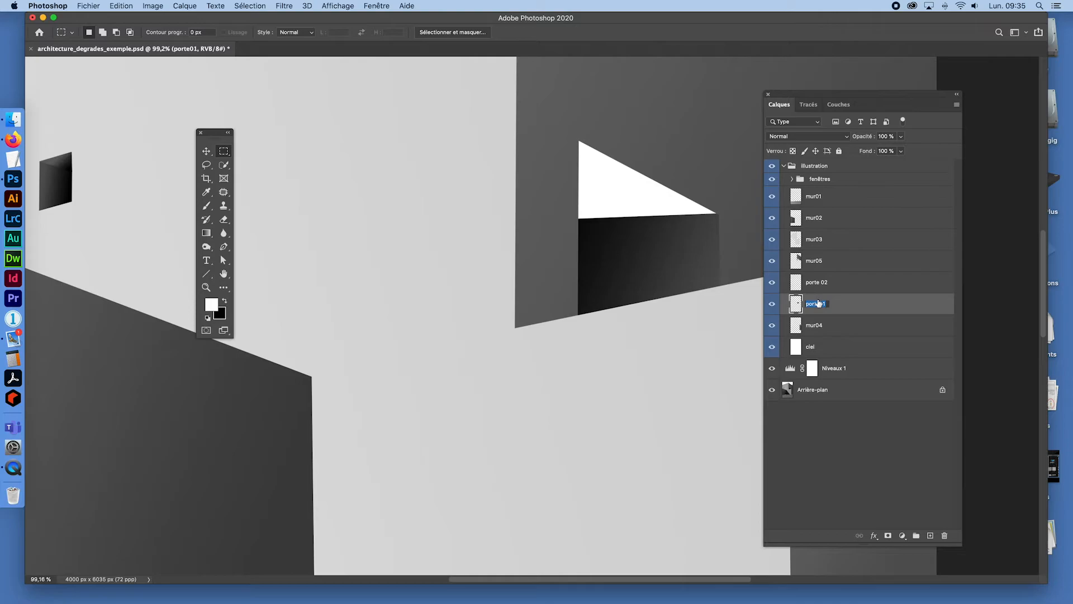
Step: Finish renaming the door layer as "porte 01" and move the "porte 02" layer directly below it
key(Return)
click(802, 281)
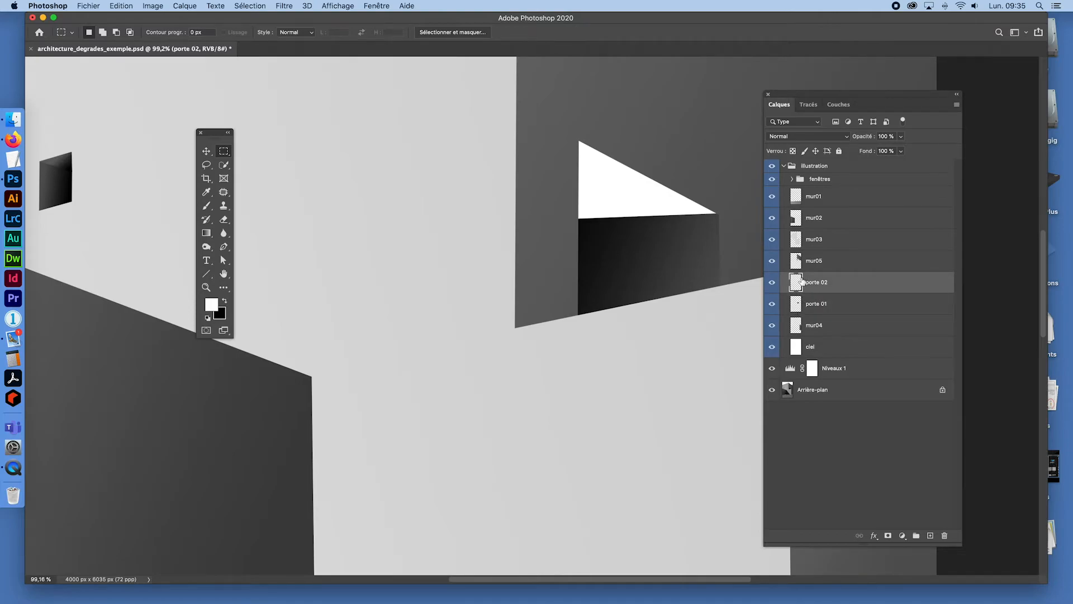
click(772, 167)
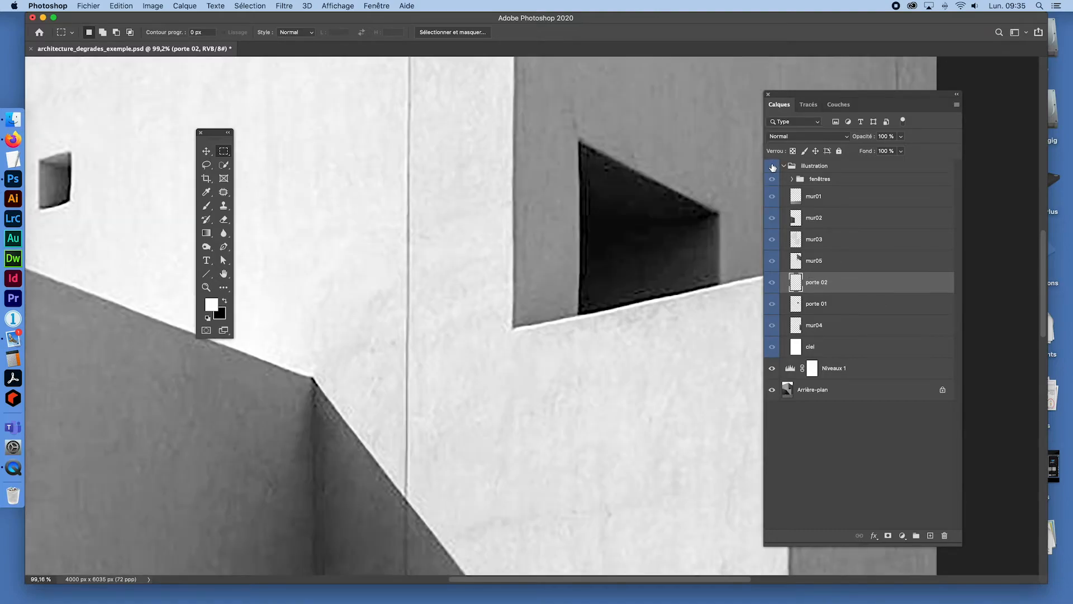
click(772, 167)
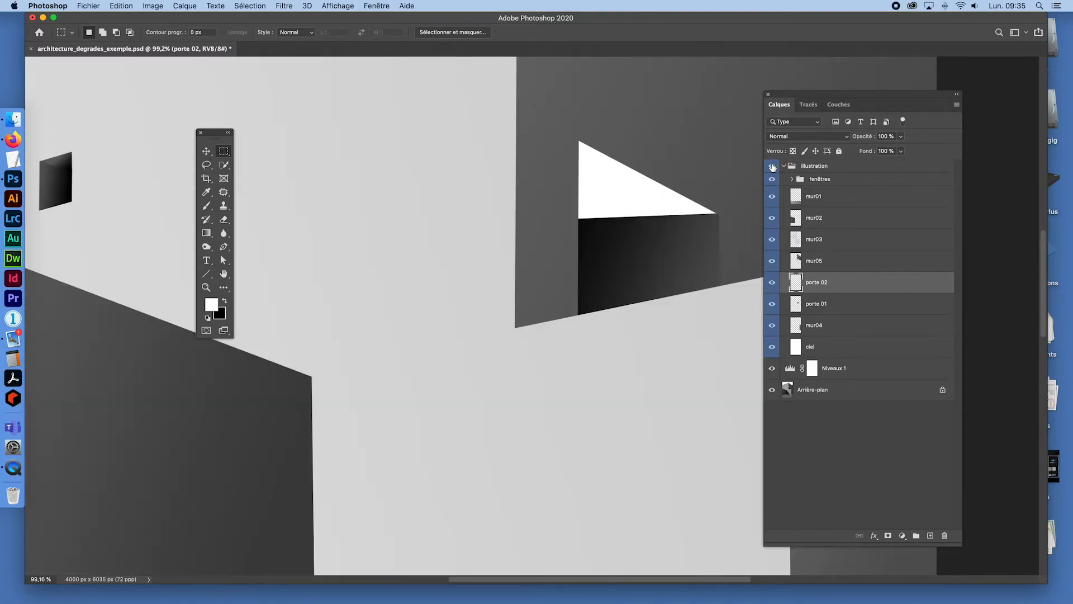
click(206, 166)
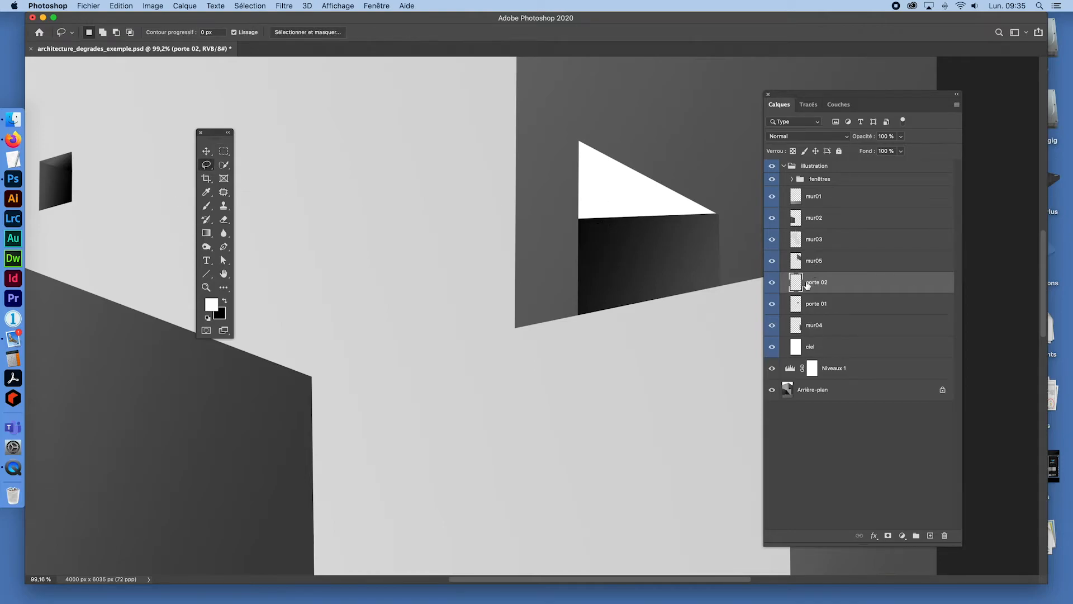
drag(797, 279, 806, 312)
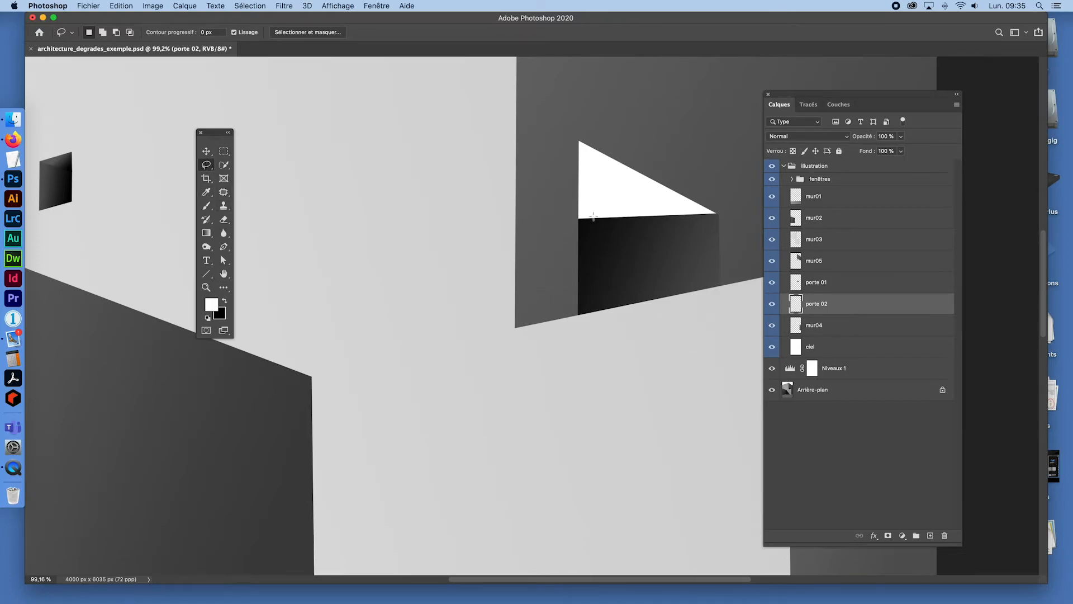
Step: Outline the white triangular upper part of the door opening with a lasso selection
mouse_move(572, 224)
mouse_down()
mouse_move(736, 214)
mouse_move(727, 198)
mouse_move(619, 154)
mouse_move(725, 188)
mouse_up()
click(627, 207)
mouse_move(573, 227)
mouse_down()
mouse_move(729, 218)
mouse_move(702, 179)
mouse_move(568, 127)
mouse_up()
drag(561, 213, 571, 226)
Step: Hide the illustration group to reveal the photo and set the gradient's starting colour stop to #393939
click(772, 167)
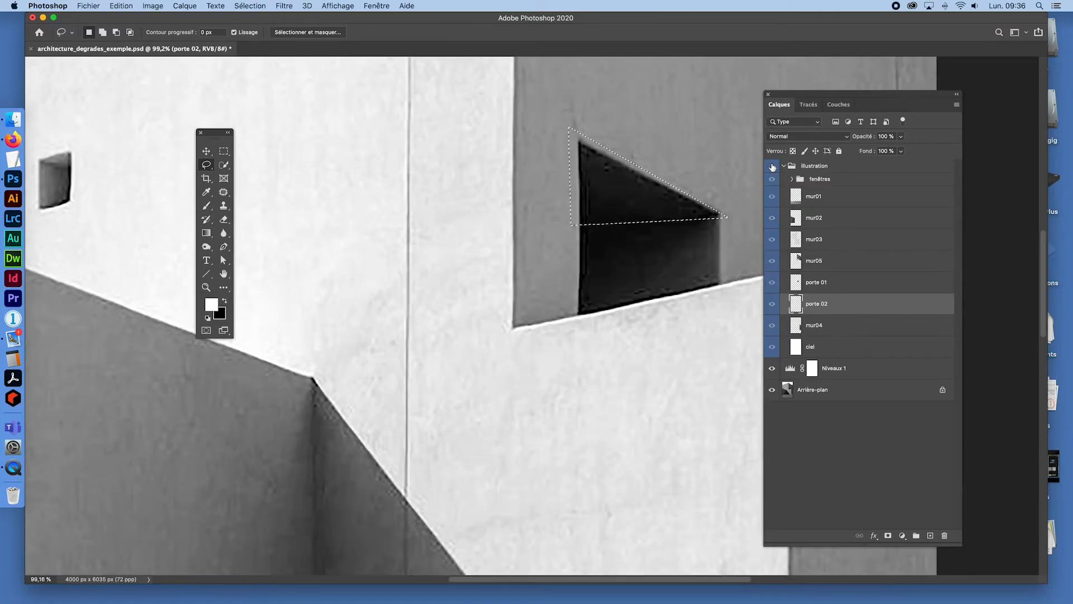
click(772, 166)
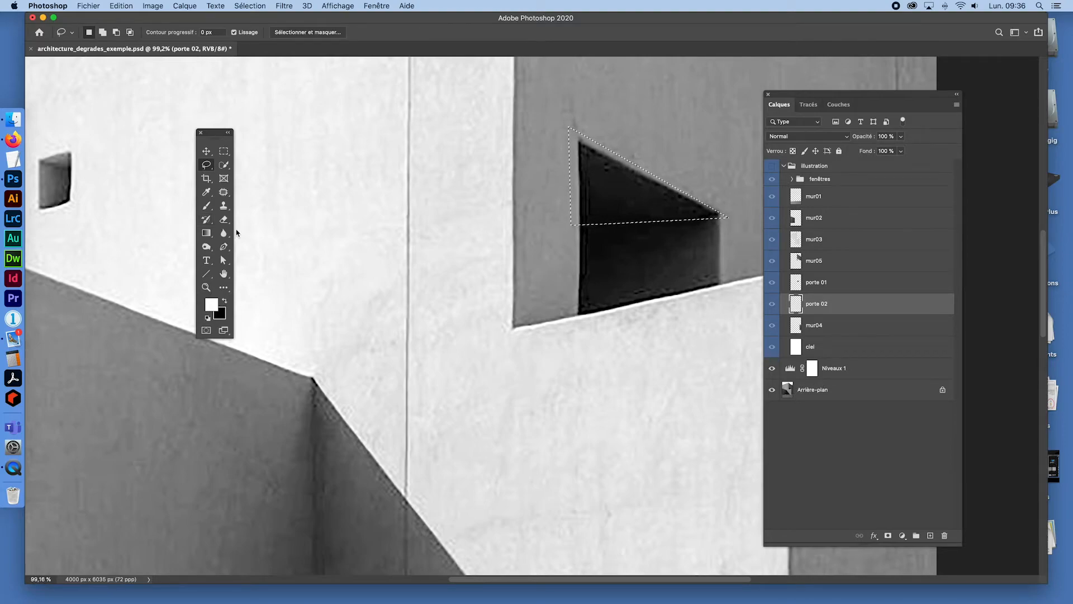
click(206, 233)
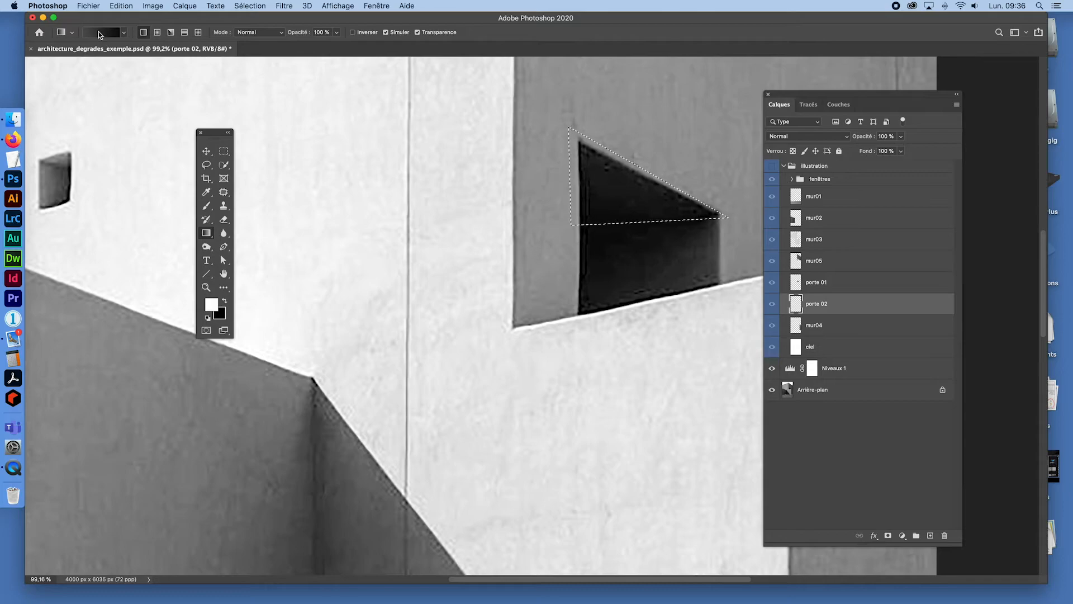
click(99, 32)
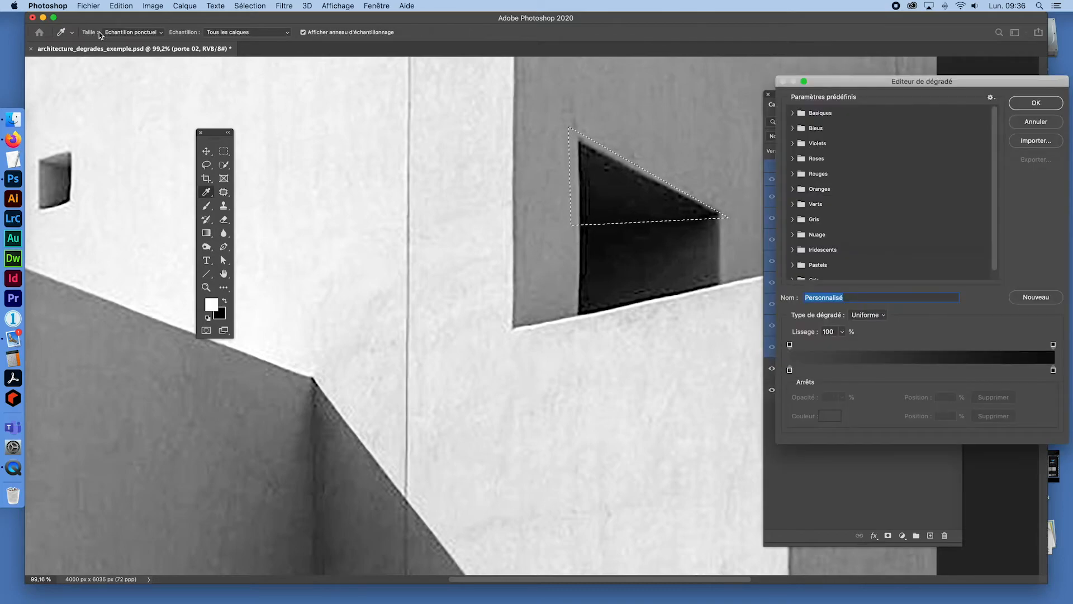
click(790, 370)
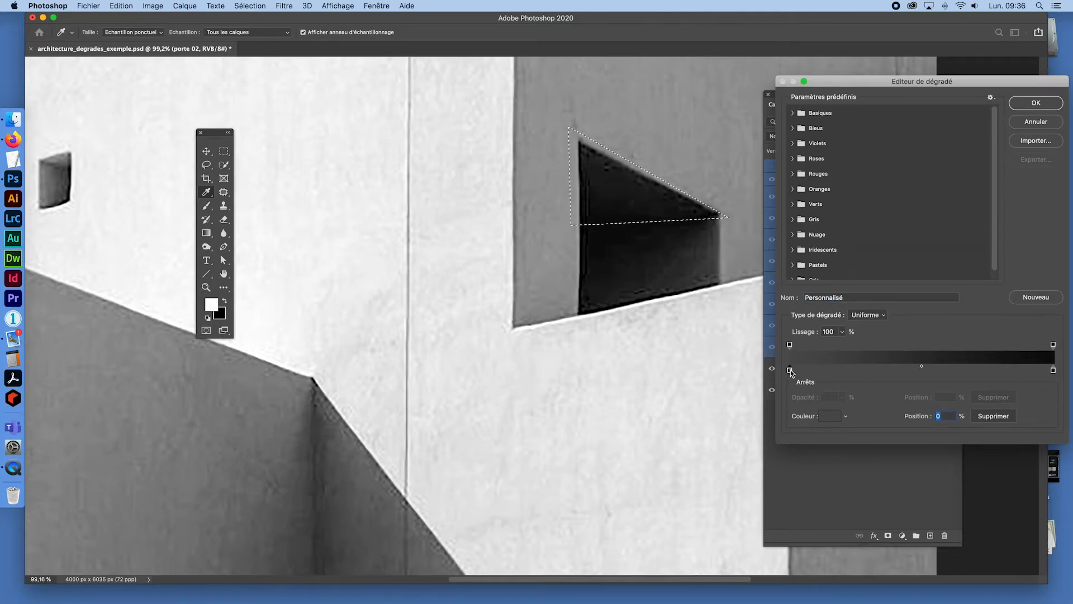
click(647, 190)
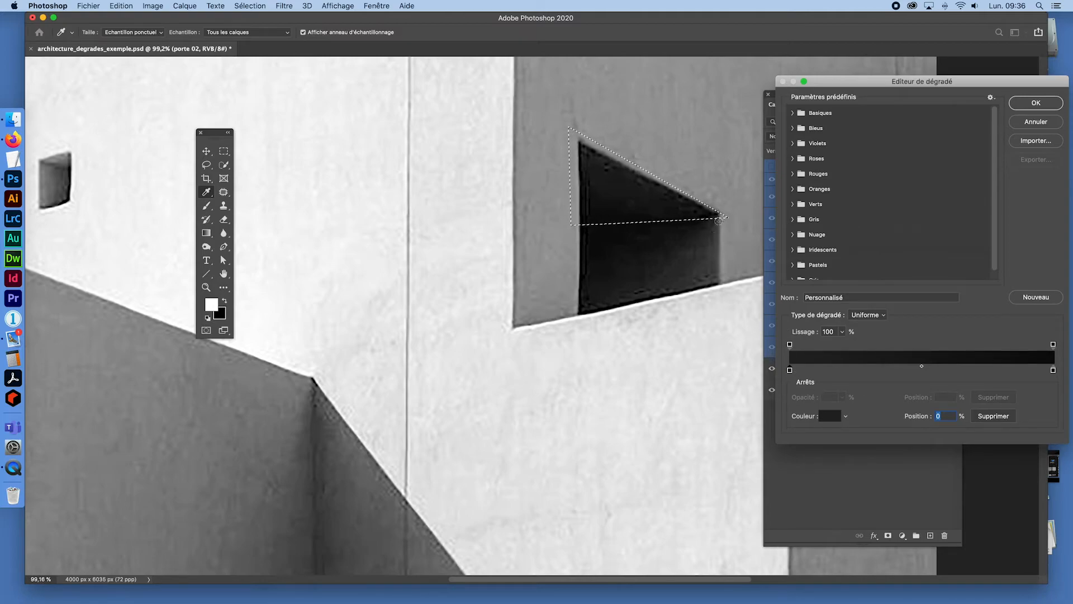
click(830, 416)
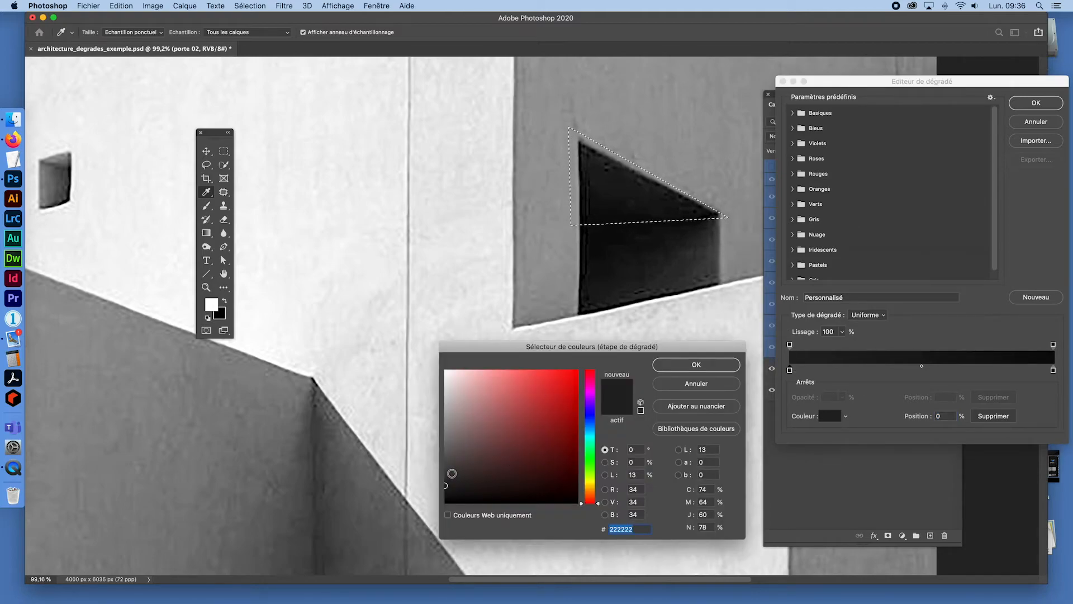
click(445, 473)
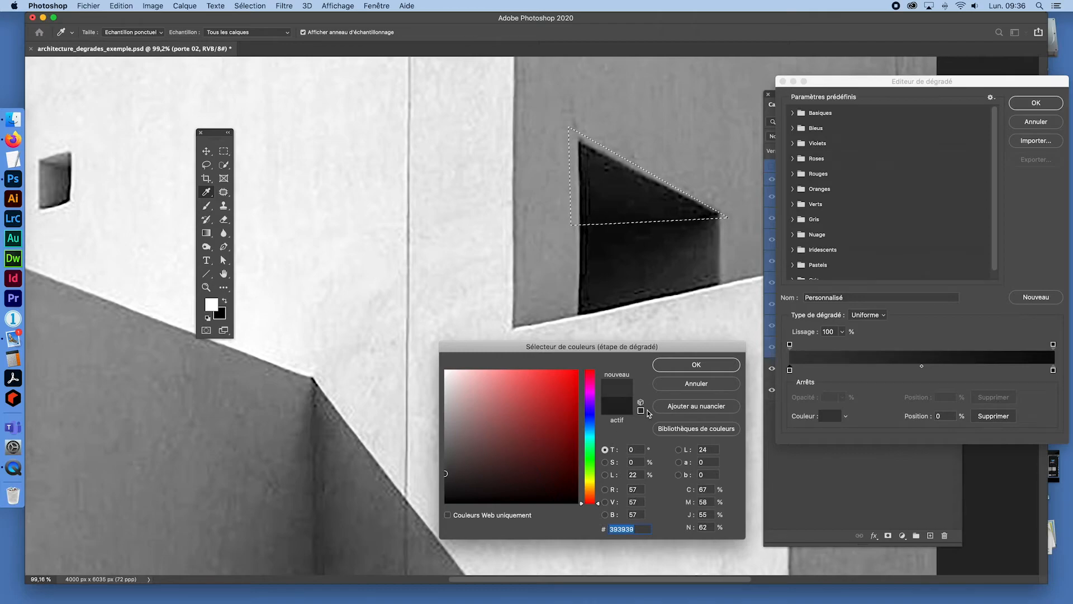
click(696, 367)
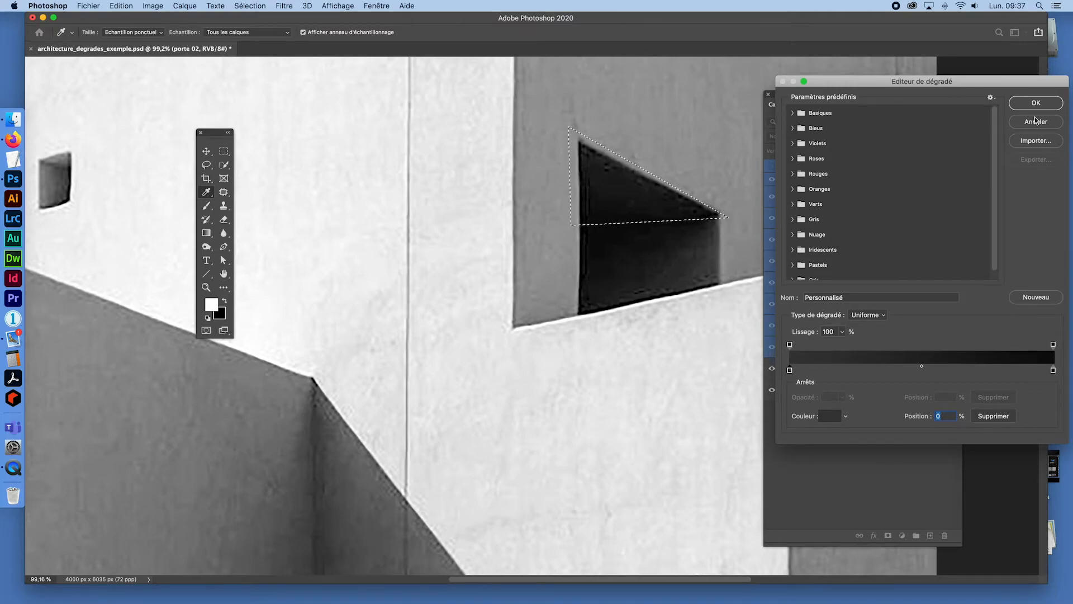
click(1036, 103)
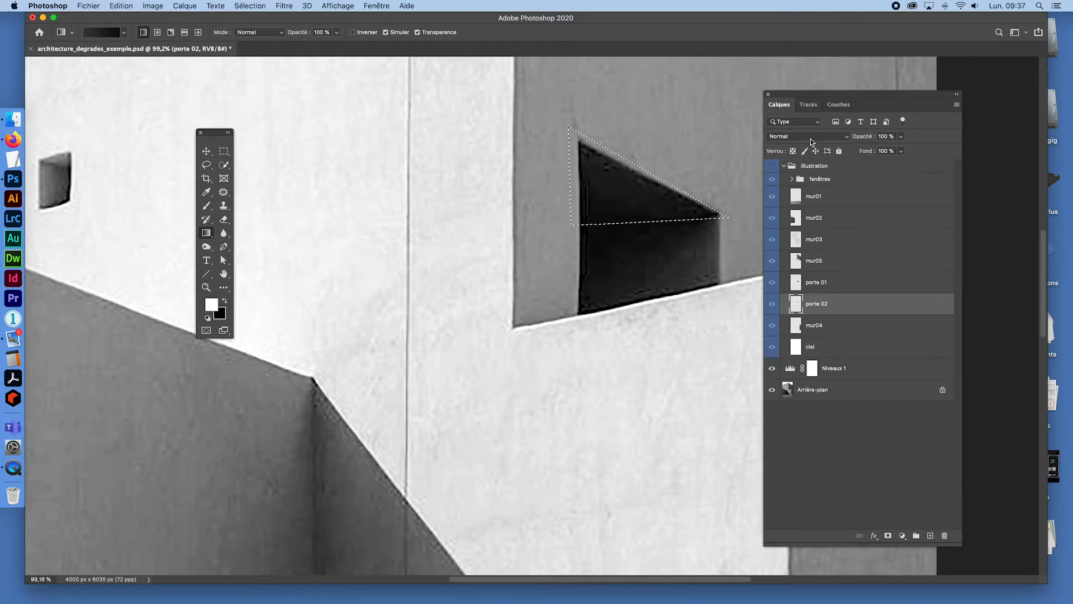
Step: Show the illustration group, fill the triangular selection on "porte 02" with the dark gradient, and deselect
click(772, 165)
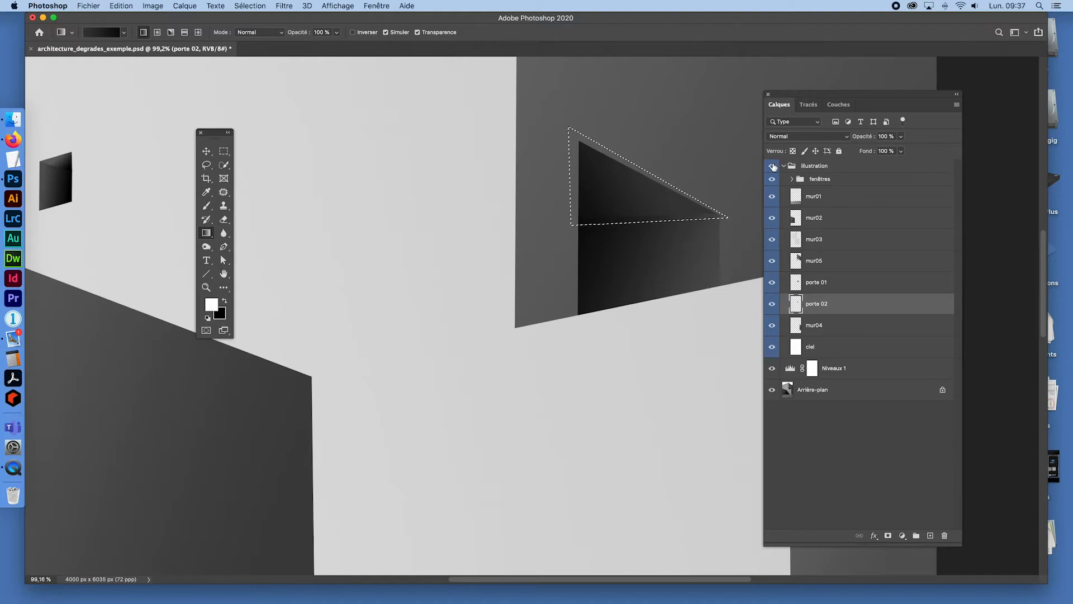
key(super+d)
key(super+space)
drag(697, 253, 630, 235)
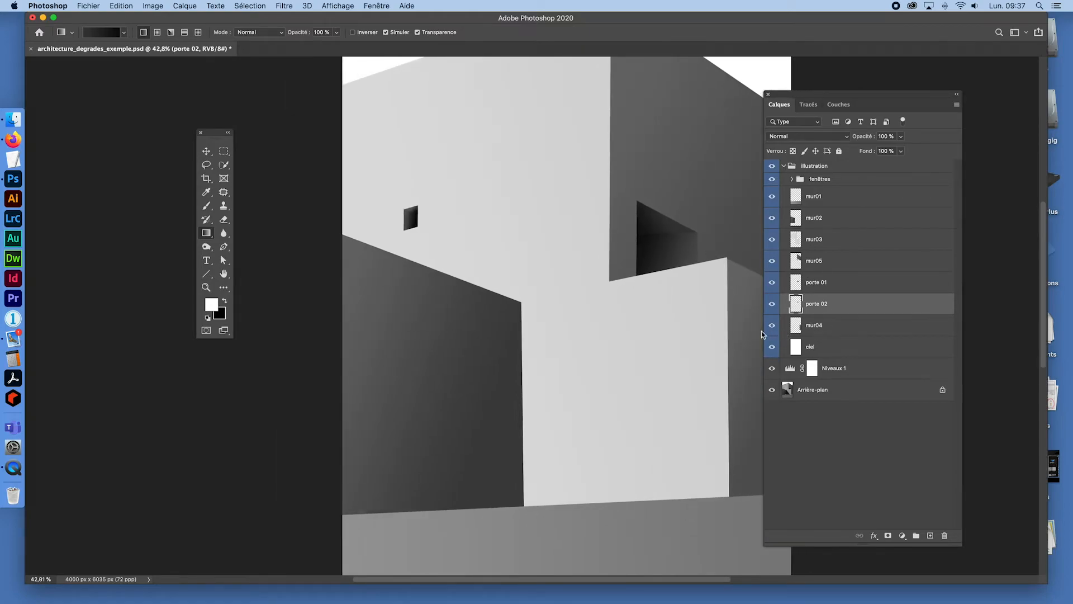
key(super+space)
drag(678, 249, 668, 249)
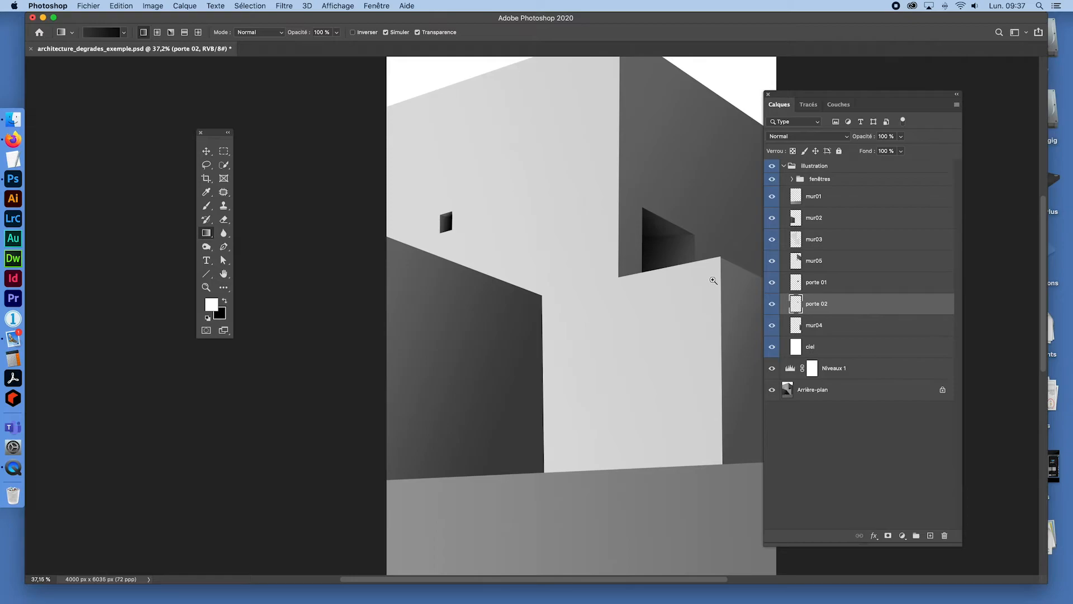
shift+click(798, 284)
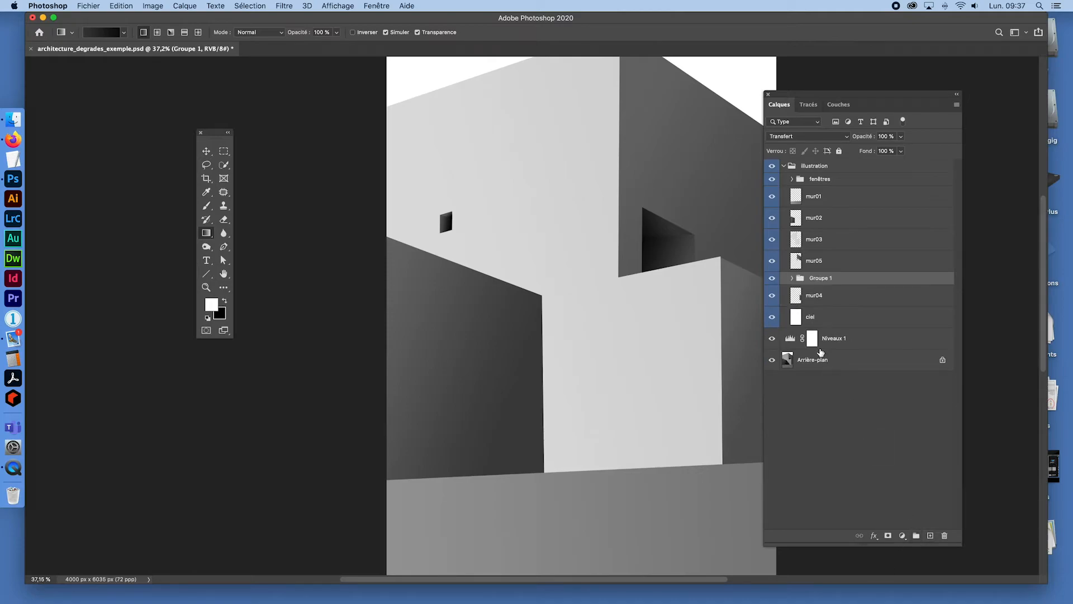
click(916, 537)
key(super+z)
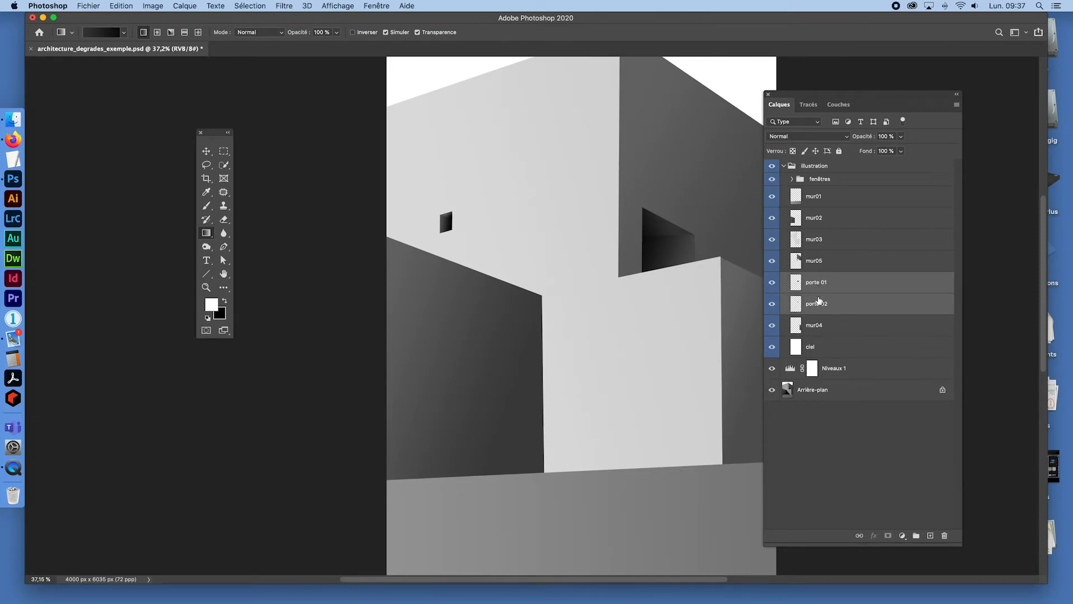
Step: Group the "porte 01" and "porte 02" layers and name the group "porte"
click(839, 326)
click(824, 304)
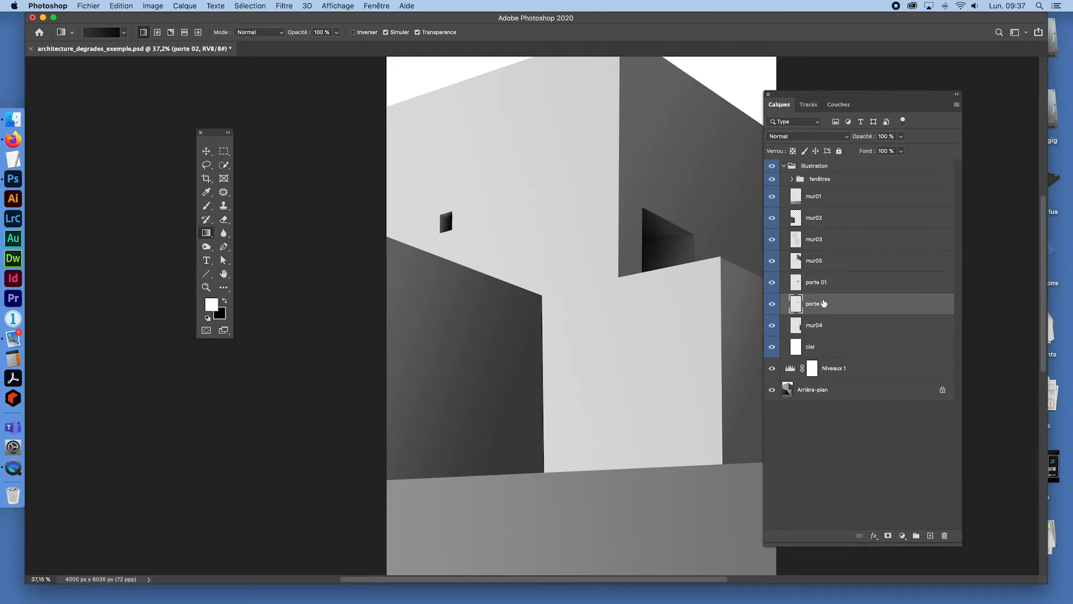
shift+click(803, 283)
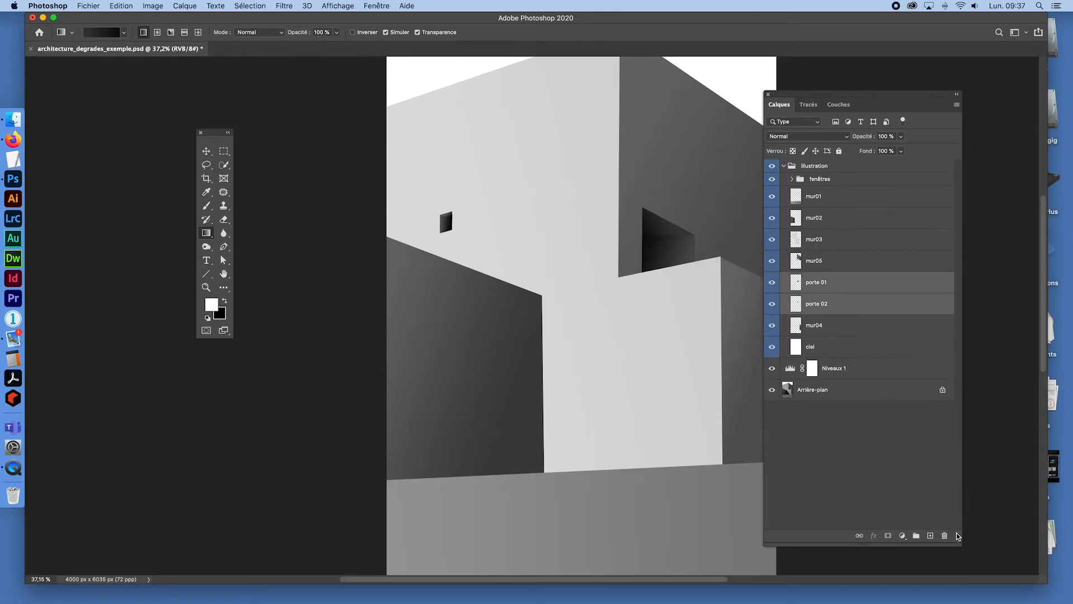
click(916, 537)
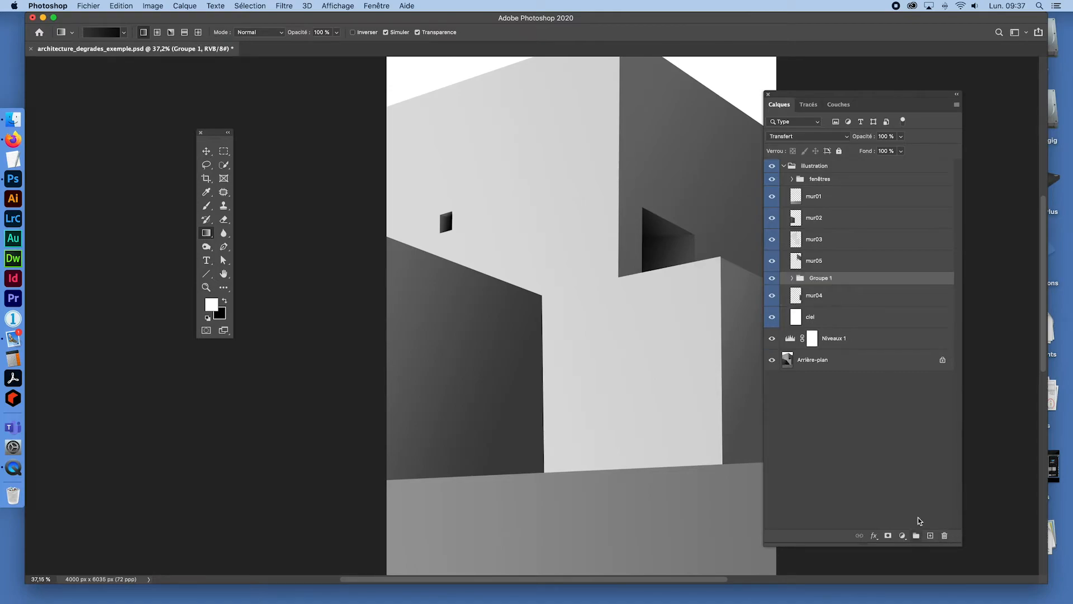
double_click(830, 278)
text(porte)
key(Return)
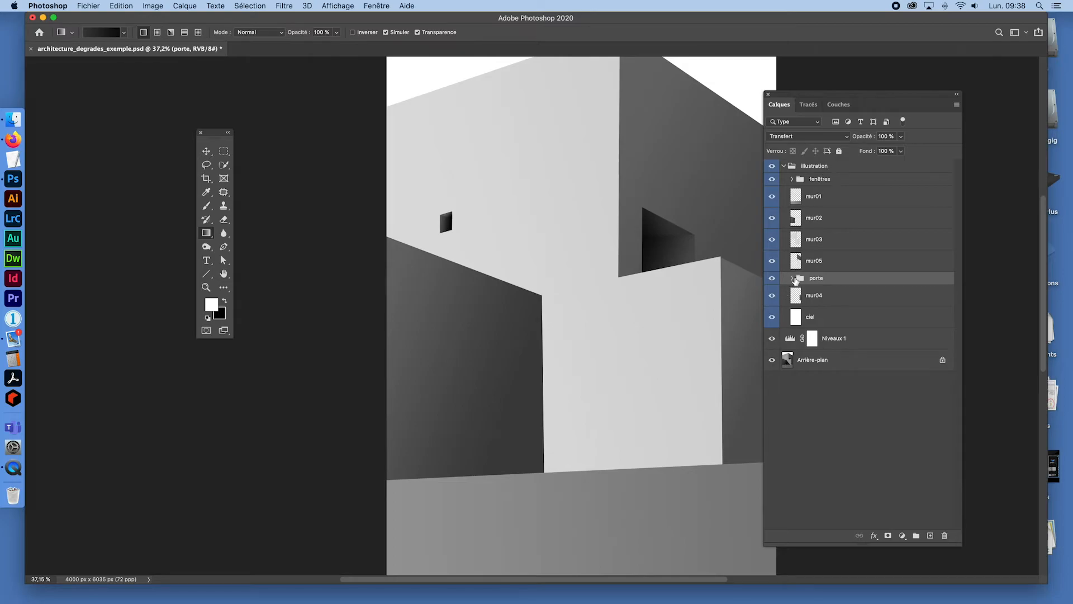
Step: Colour-code the "porte" group and its layers orange, leaving the group collapsed
click(792, 278)
right_click(819, 278)
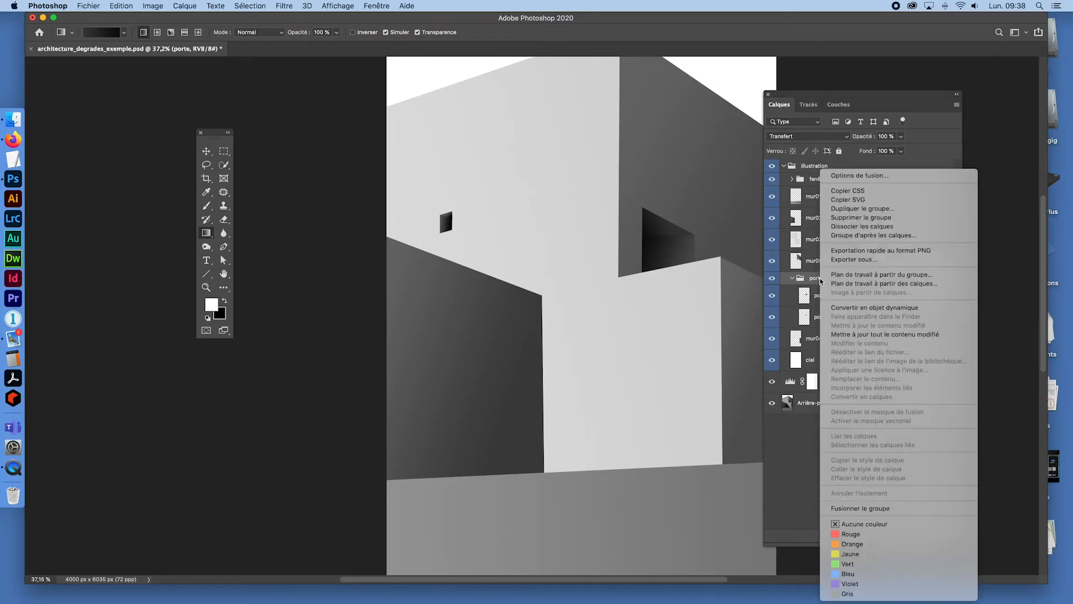
click(849, 544)
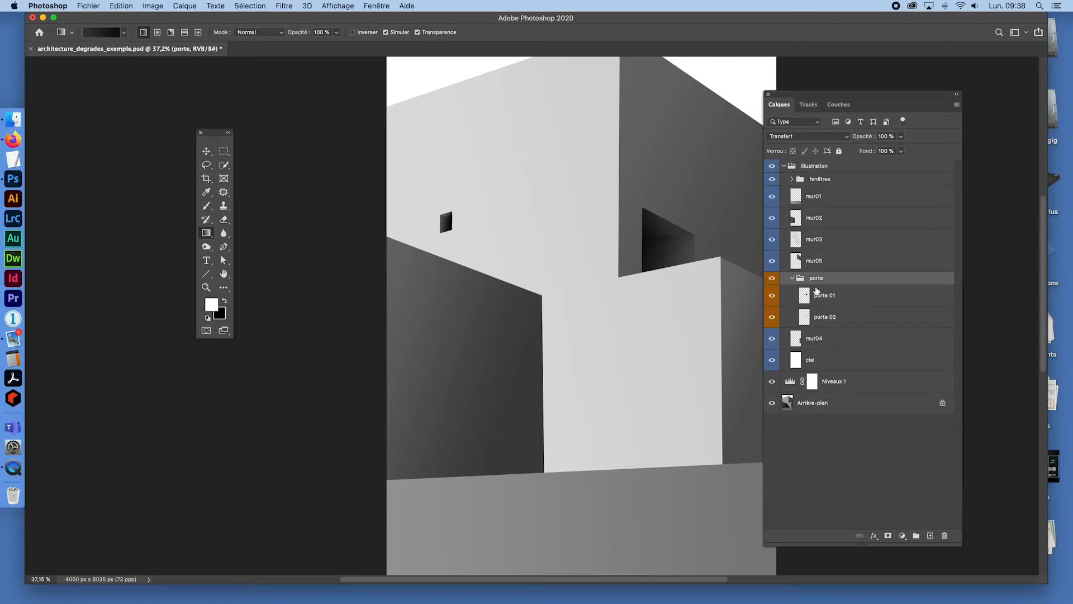
click(792, 277)
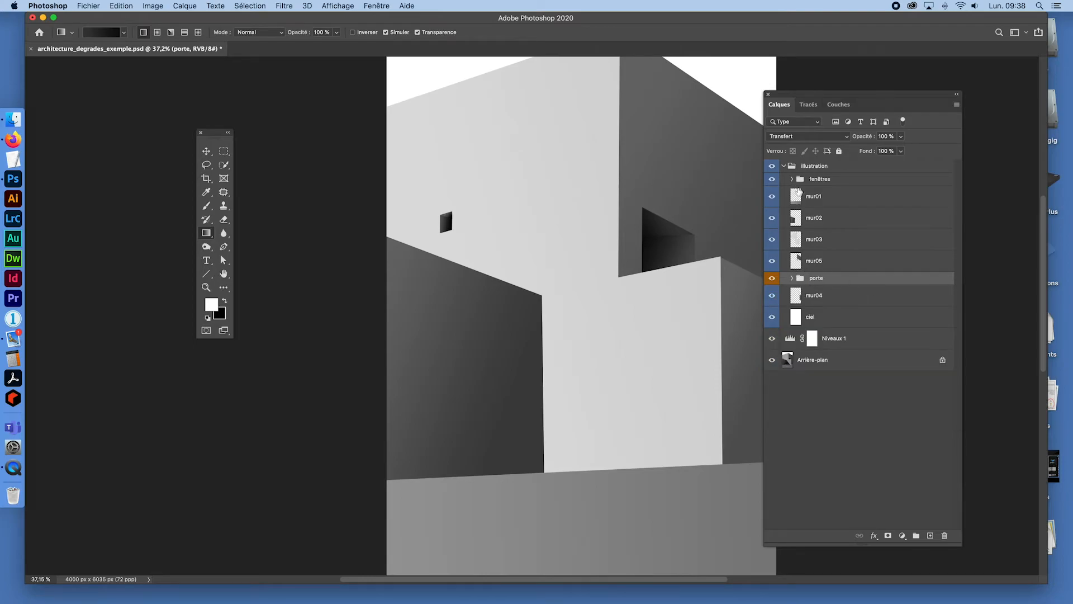
click(792, 278)
click(792, 278)
Step: Colour-code the "fenêtres" group red, check its layers, and leave the group collapsed
click(801, 179)
right_click(800, 179)
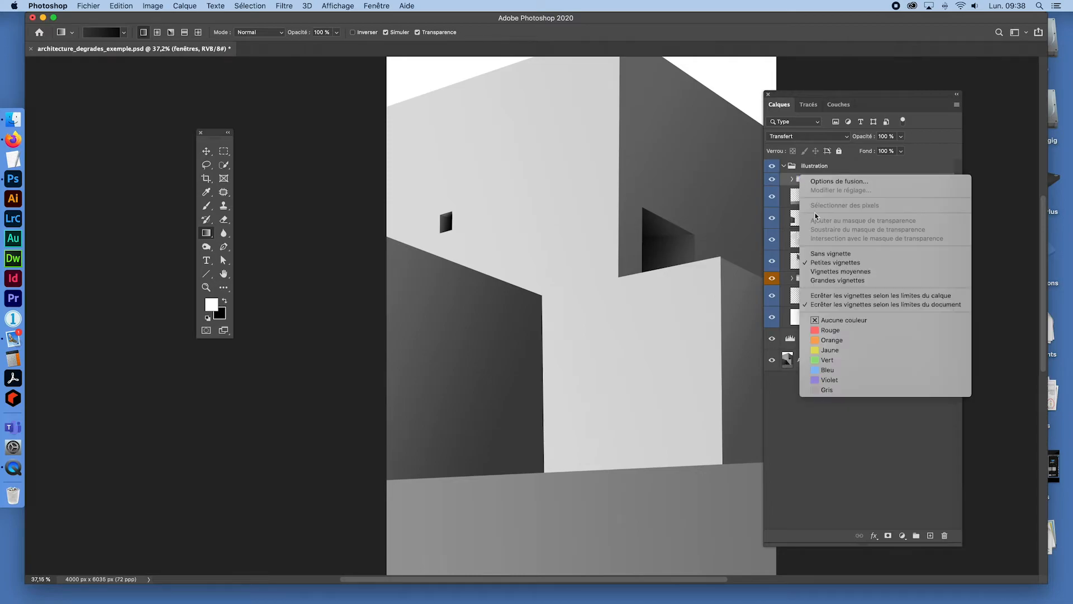
click(833, 329)
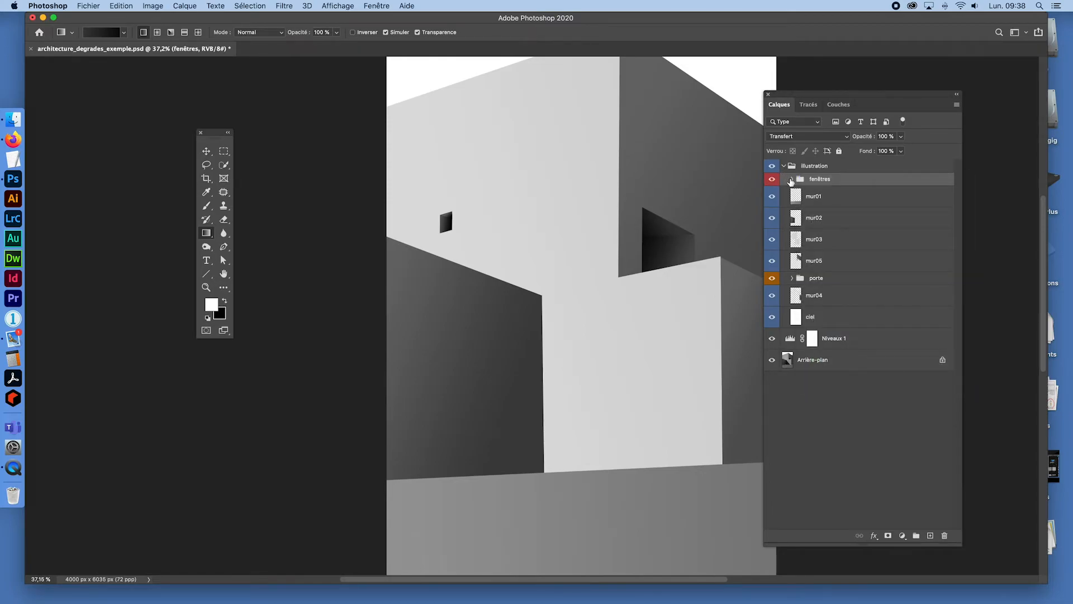
click(792, 180)
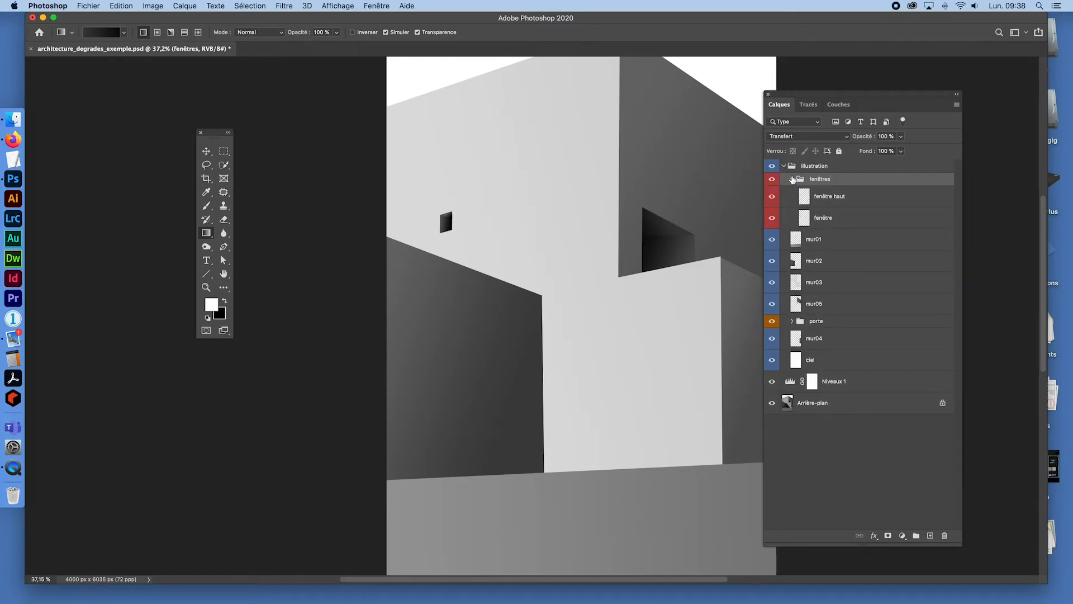
click(792, 179)
click(792, 180)
click(792, 180)
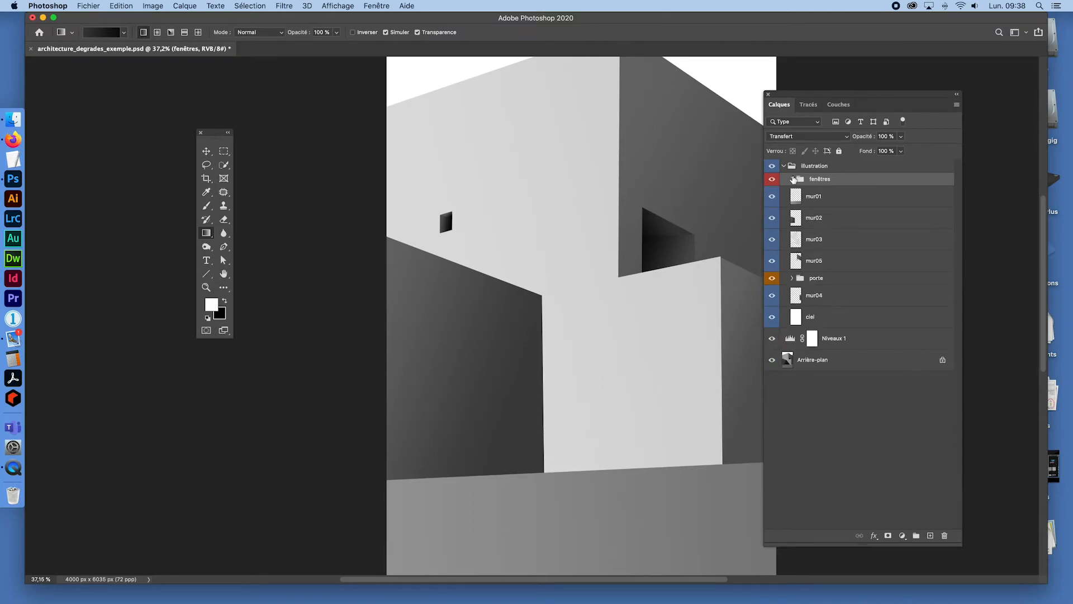
click(792, 179)
click(792, 179)
Step: Fit the whole architecture illustration in view to review it
key(super+space)
key(super+space)
key(super+0)
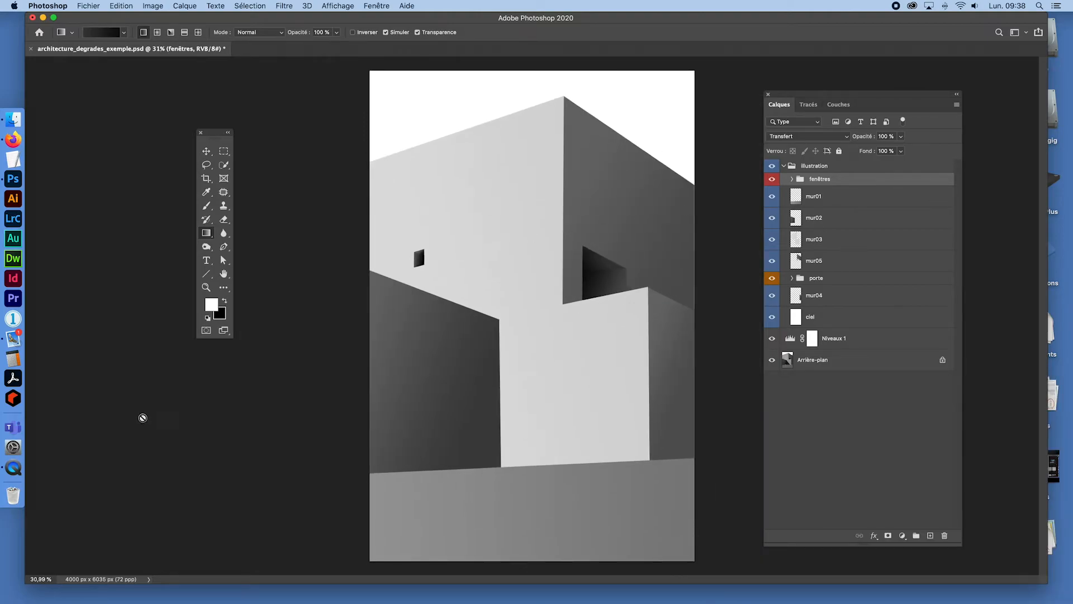
click(13, 467)
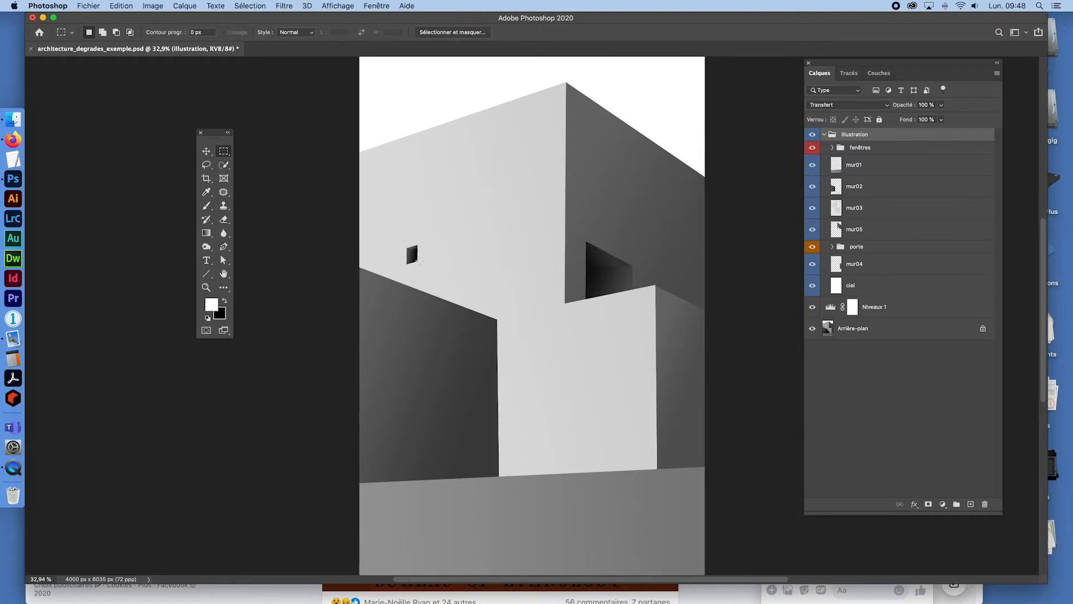
Step: Zoom in on the small window, check the layers inside the "fenêtres" group, and leave the group collapsed and selected
key(super+space)
drag(412, 257, 445, 273)
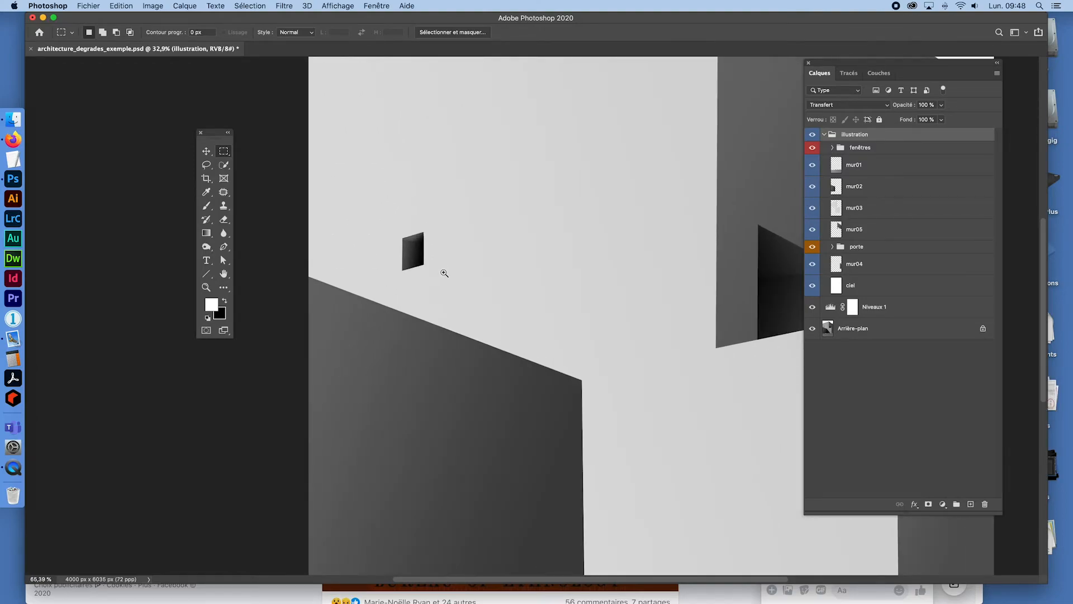
click(853, 147)
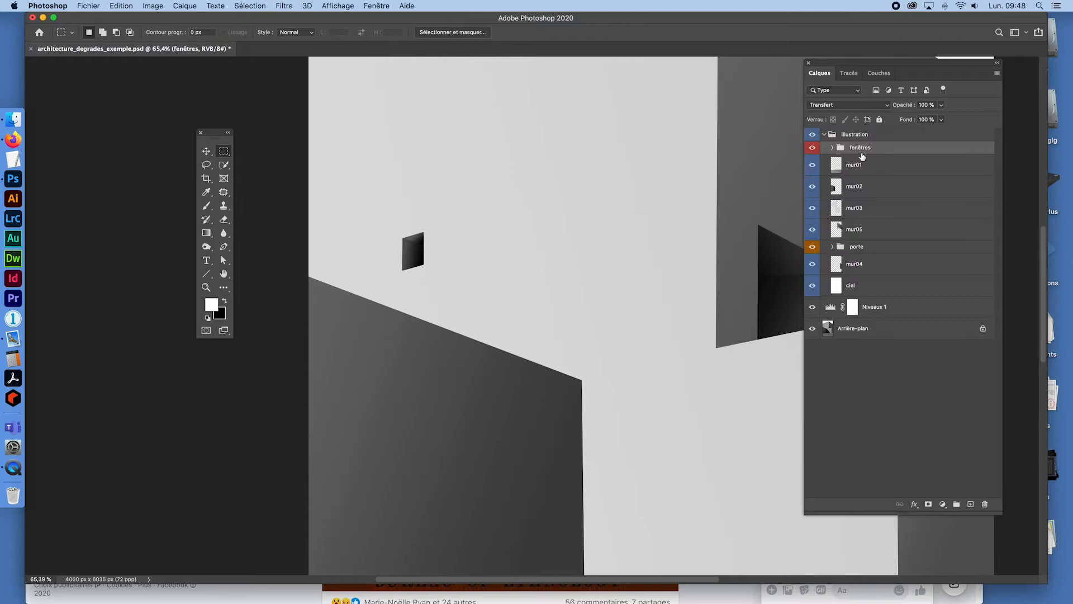
drag(861, 64, 576, 82)
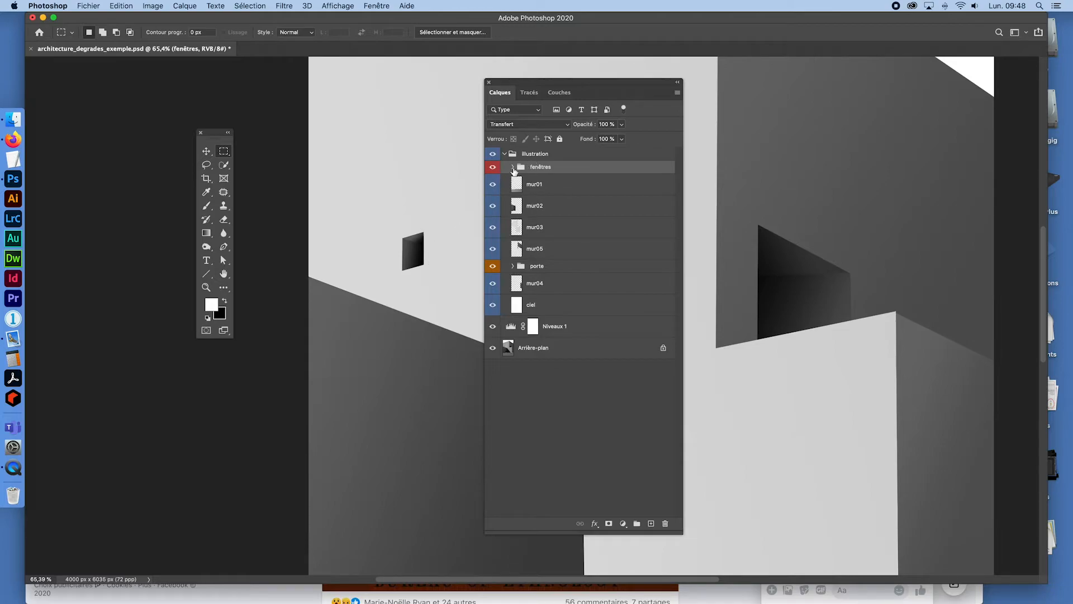
click(513, 167)
click(531, 187)
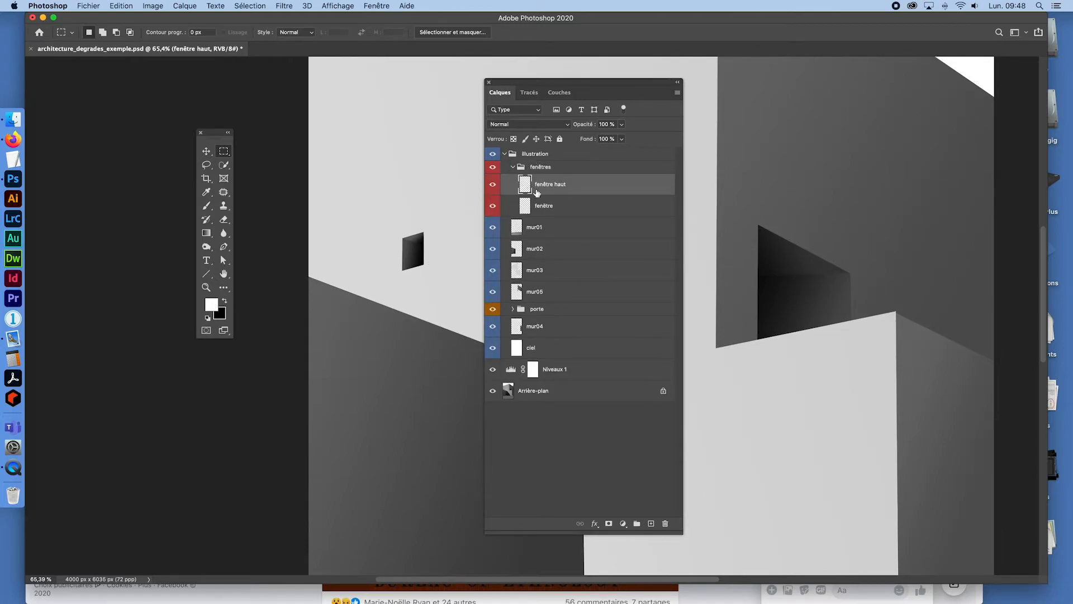
click(512, 167)
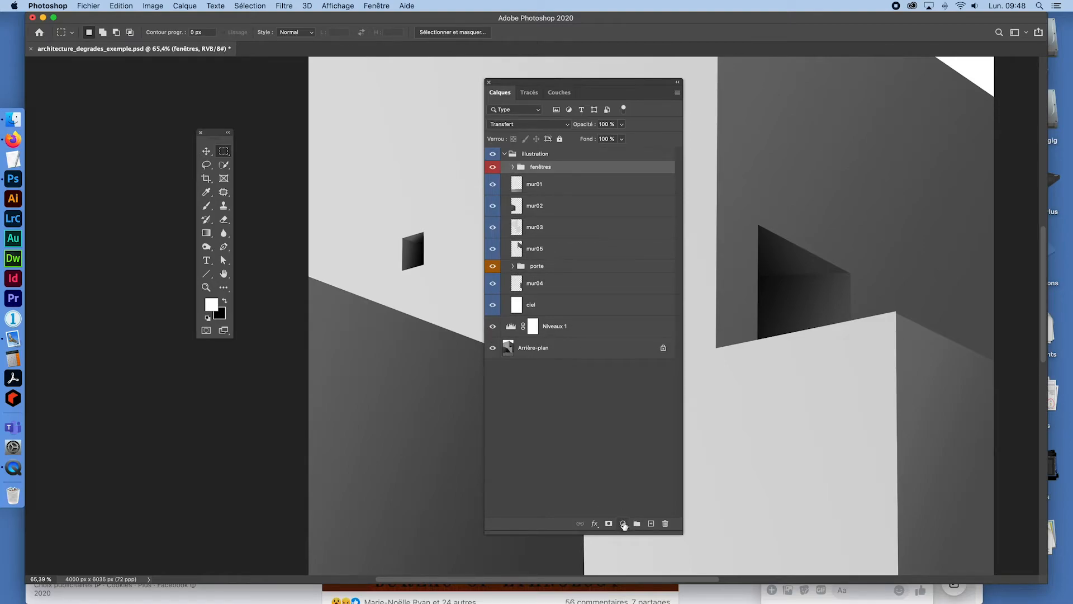
Step: Add a Levels adjustment layer above the "fenêtres" group with the white input at 227 and the midtones at 1,39
click(623, 524)
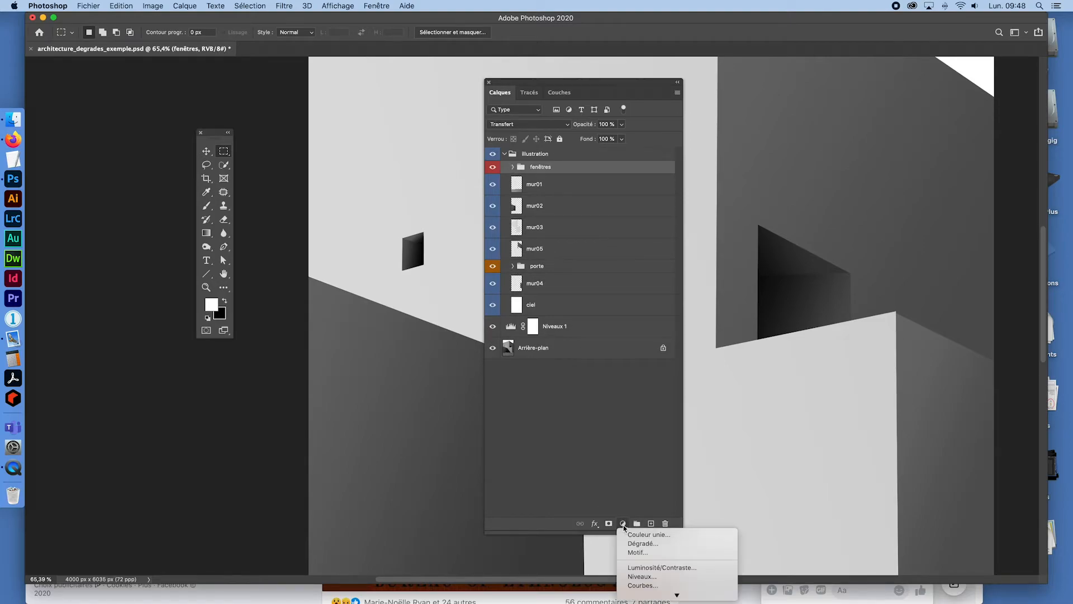
click(648, 577)
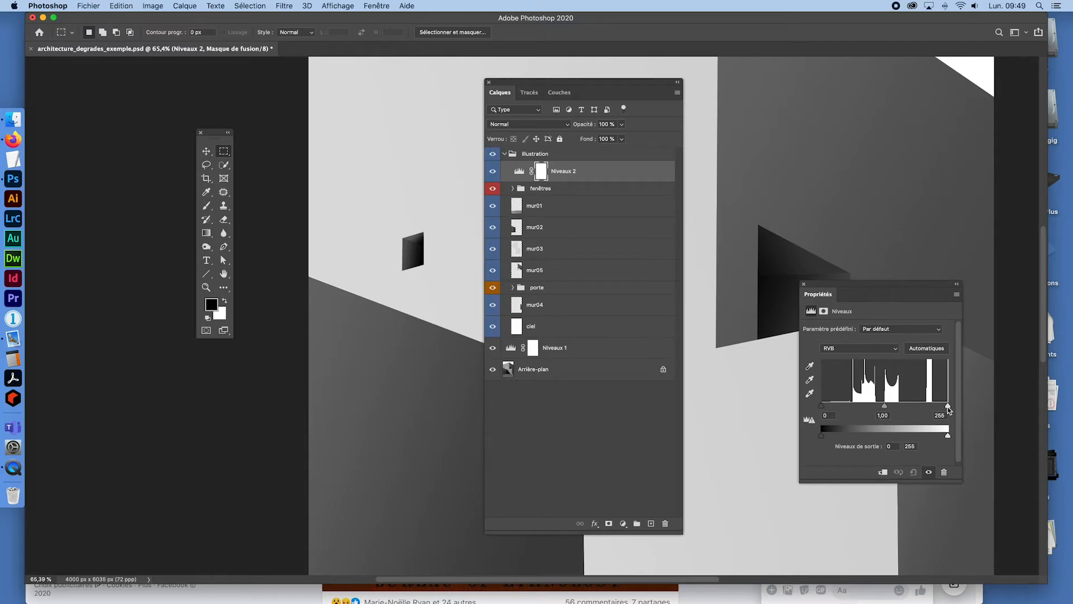
drag(947, 405, 937, 406)
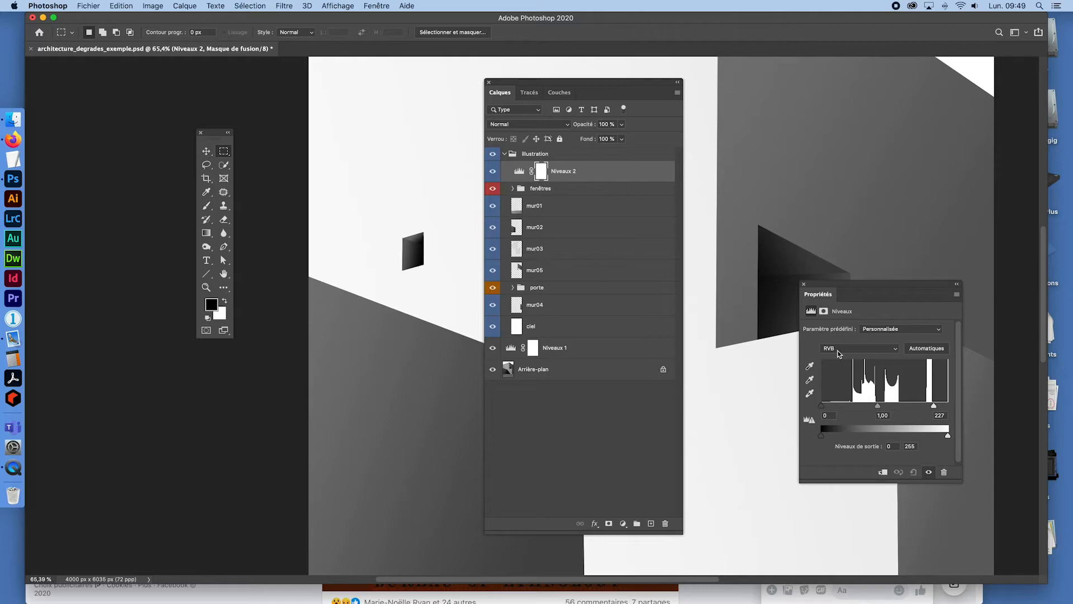
drag(874, 406, 864, 405)
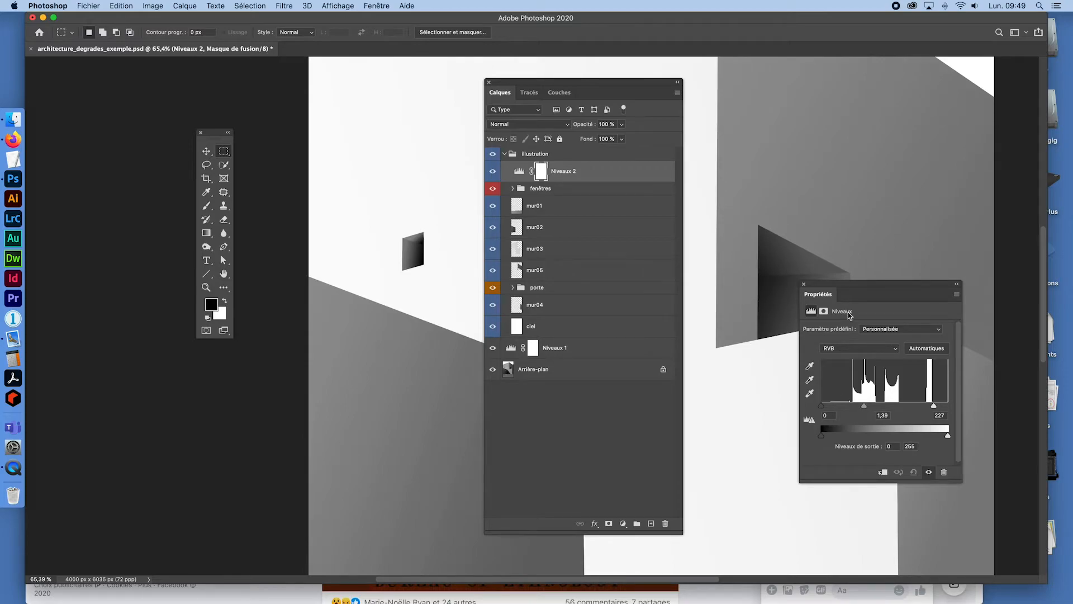
Step: Compare the whole image with and without the new Levels adjustment, leaving it visible
click(492, 172)
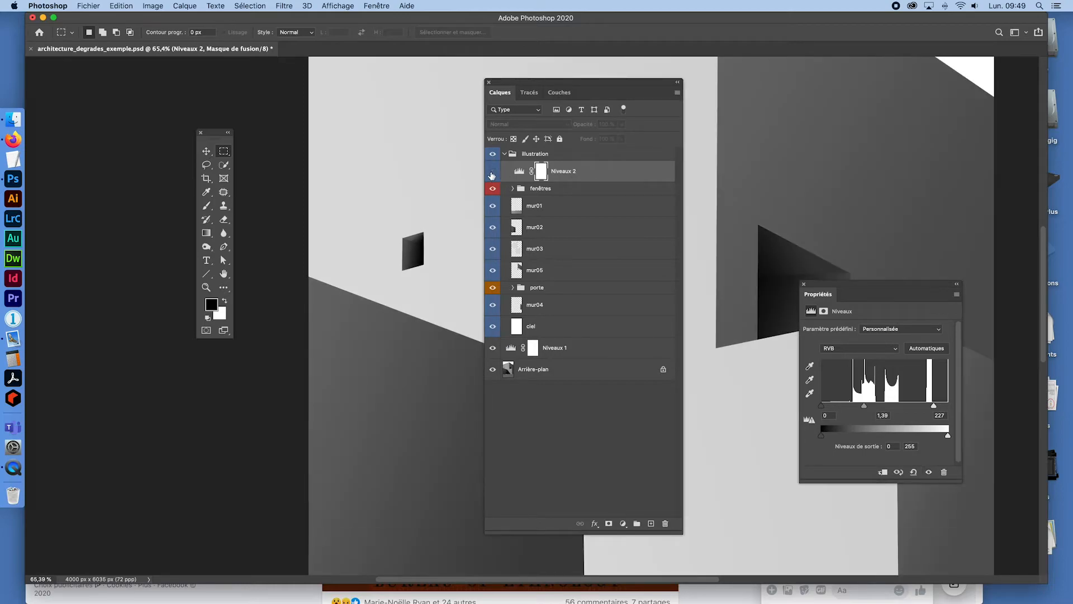
click(492, 173)
click(492, 173)
click(491, 173)
click(492, 173)
click(492, 173)
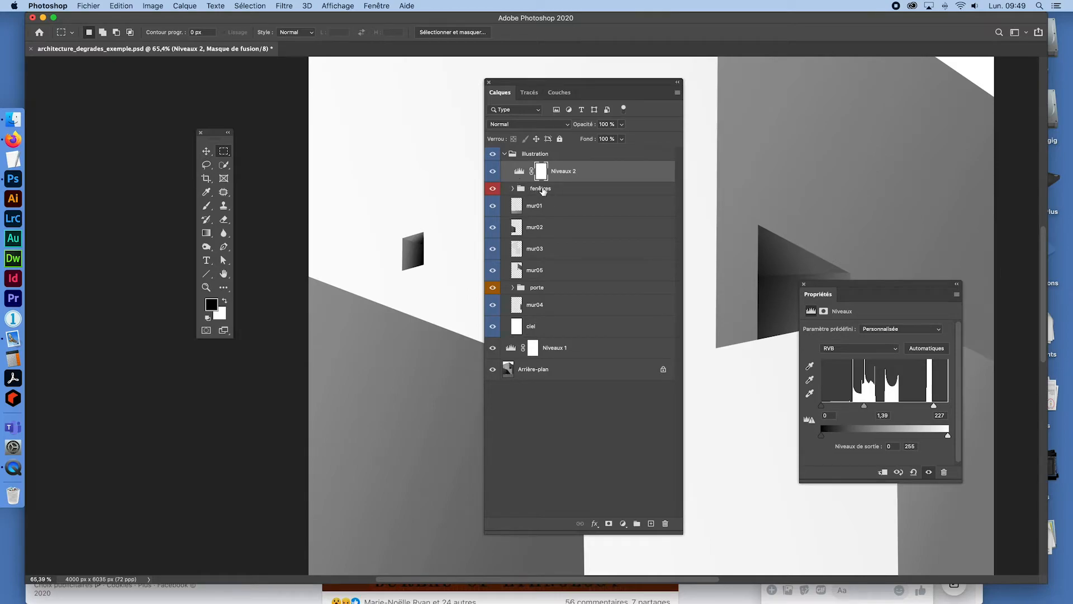
Step: Clip the Levels adjustment to the "fenêtres" group and compare the window with the adjustment on and off
click(882, 471)
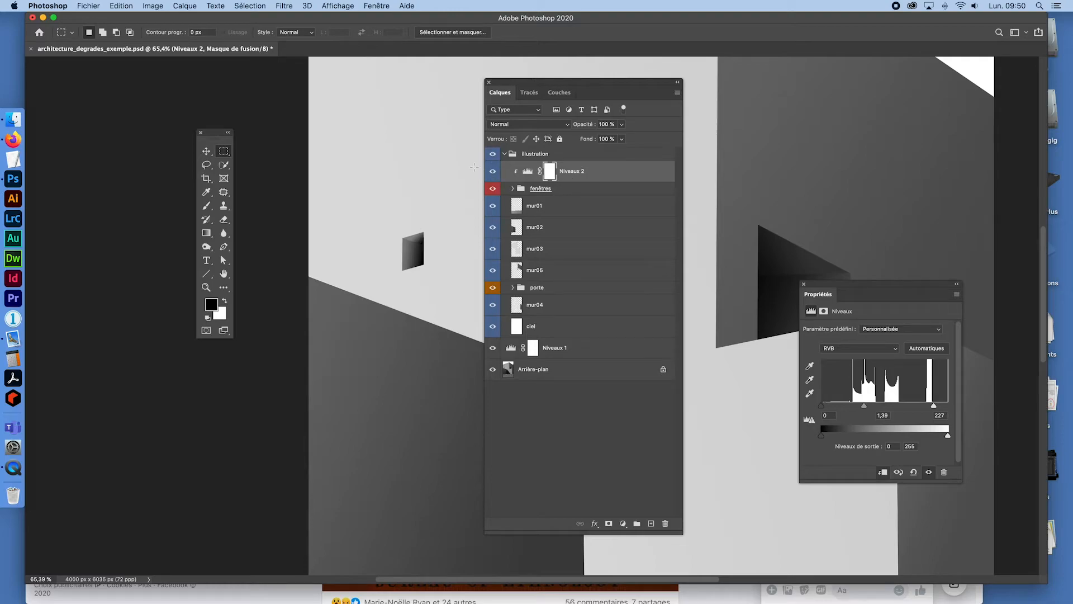
click(494, 171)
click(494, 172)
click(494, 172)
click(494, 172)
click(494, 172)
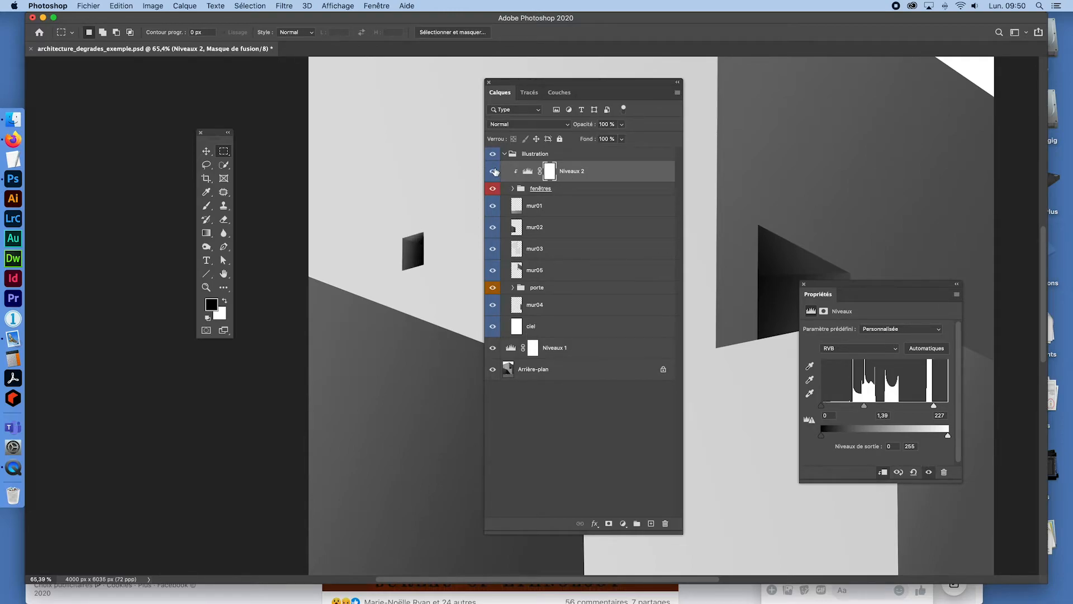
click(494, 172)
click(494, 172)
click(494, 172)
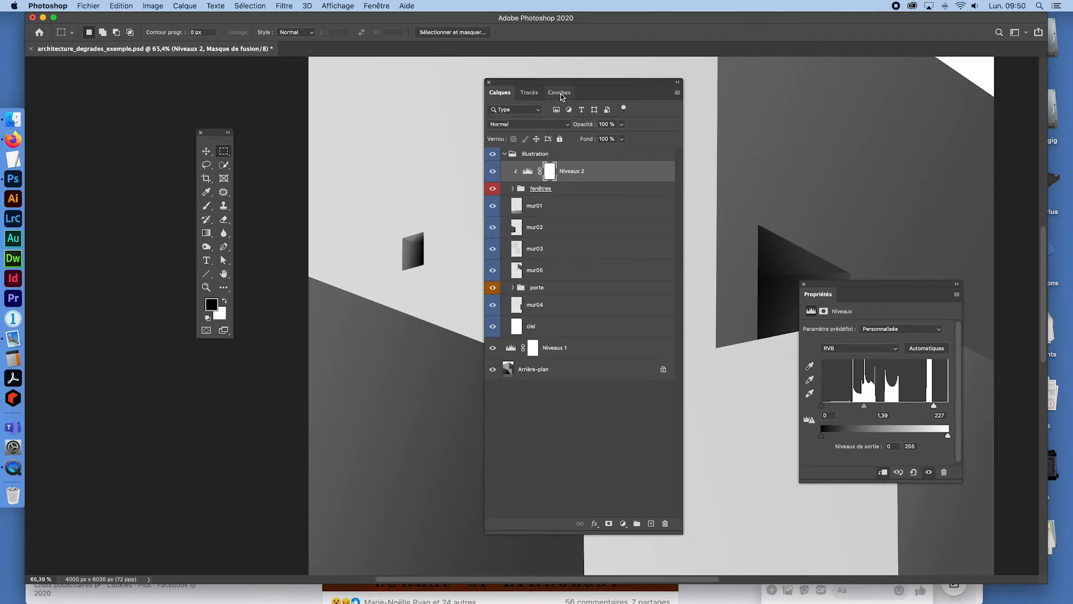
Step: Clear the panels off the artwork, fit the illustration in view, and compare the window with and without the clipped Levels
drag(582, 82, 185, 105)
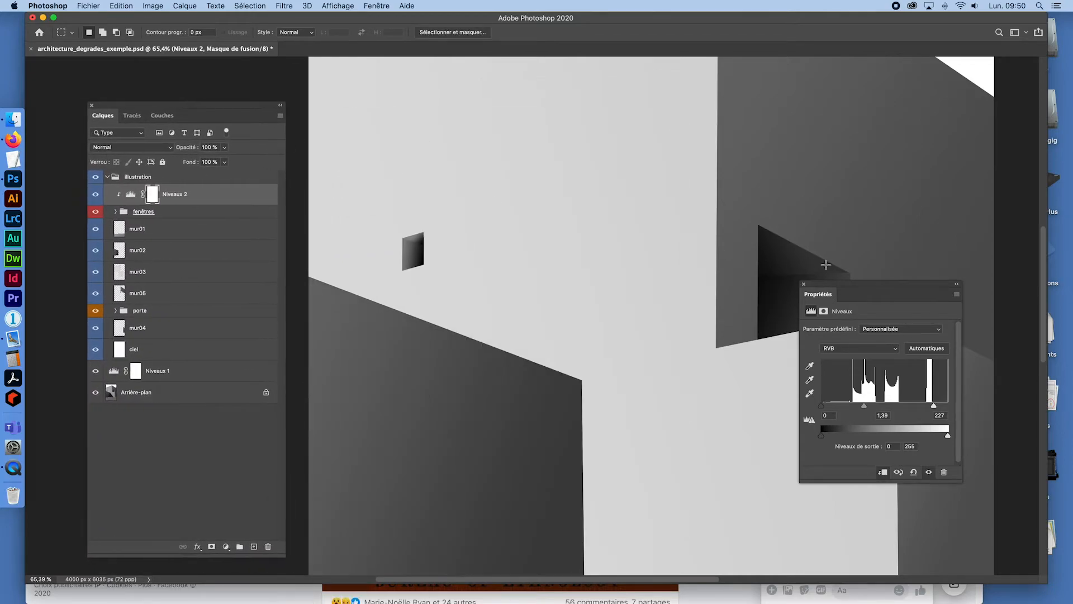
drag(840, 283, 162, 422)
key(super+0)
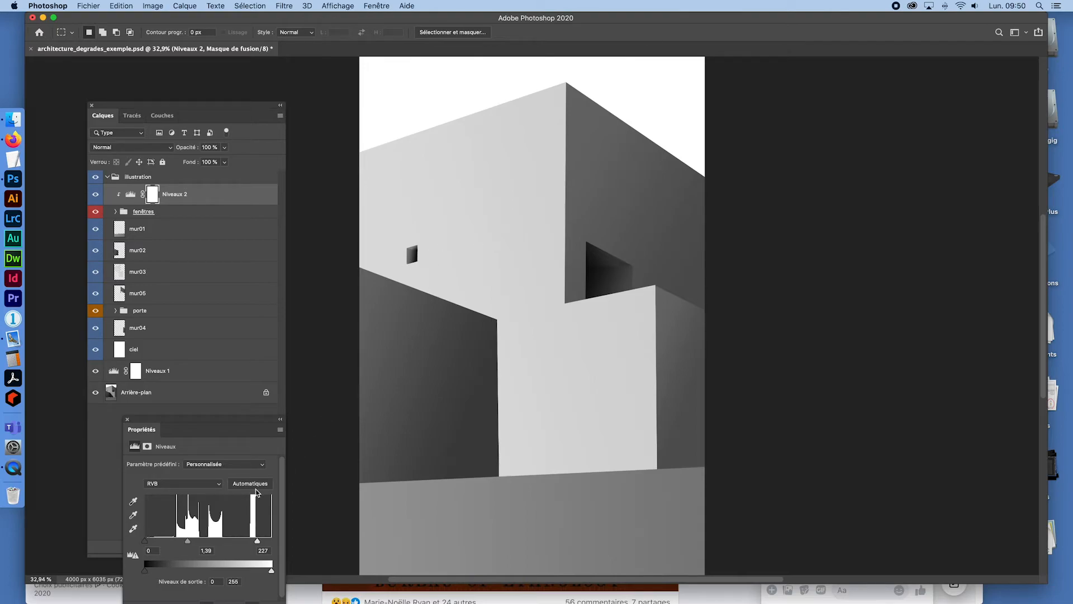
click(95, 195)
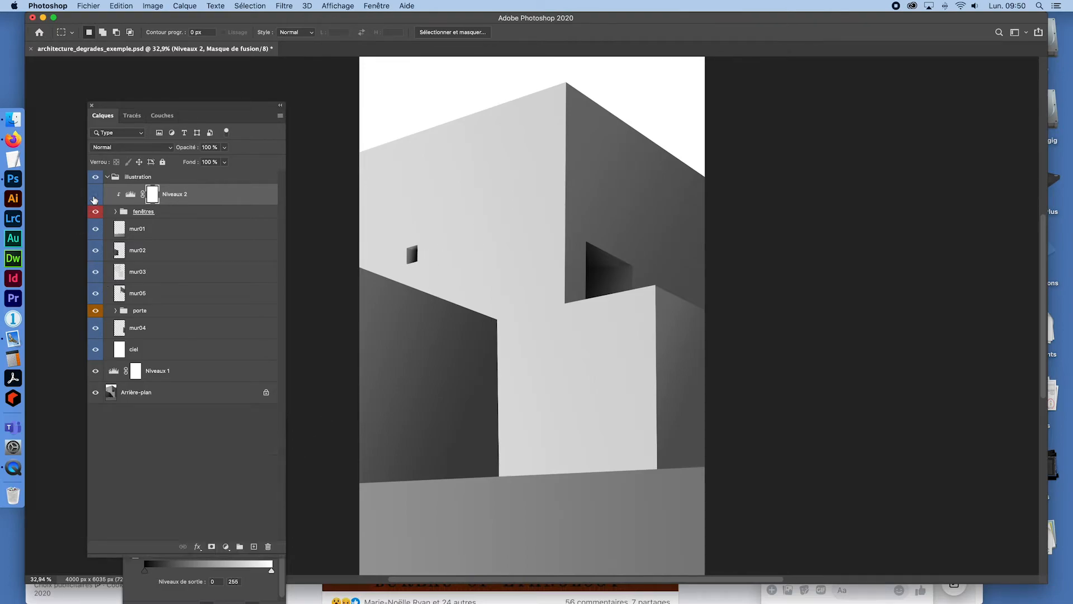
click(95, 195)
Step: Inspect the "Niveaux 2" layer's mask properties and return to its Levels settings
click(131, 195)
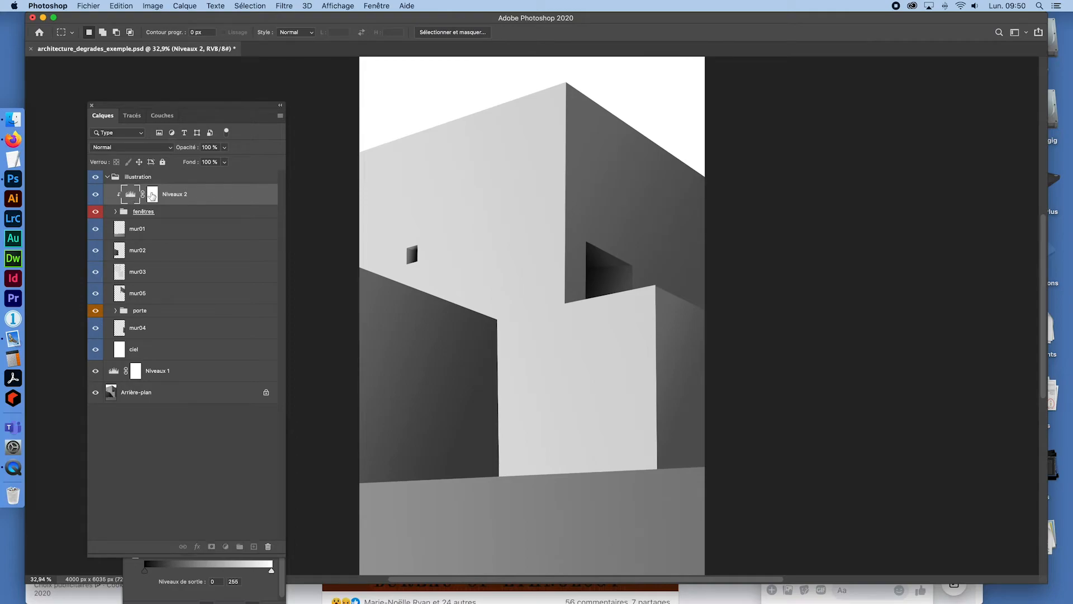
click(152, 195)
click(162, 587)
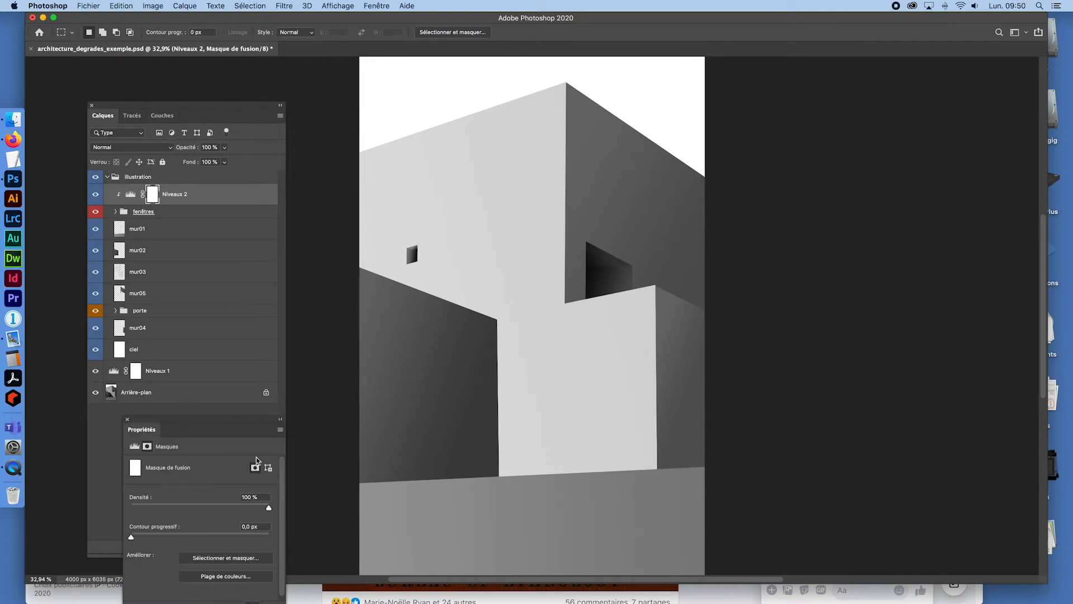
click(129, 196)
click(145, 591)
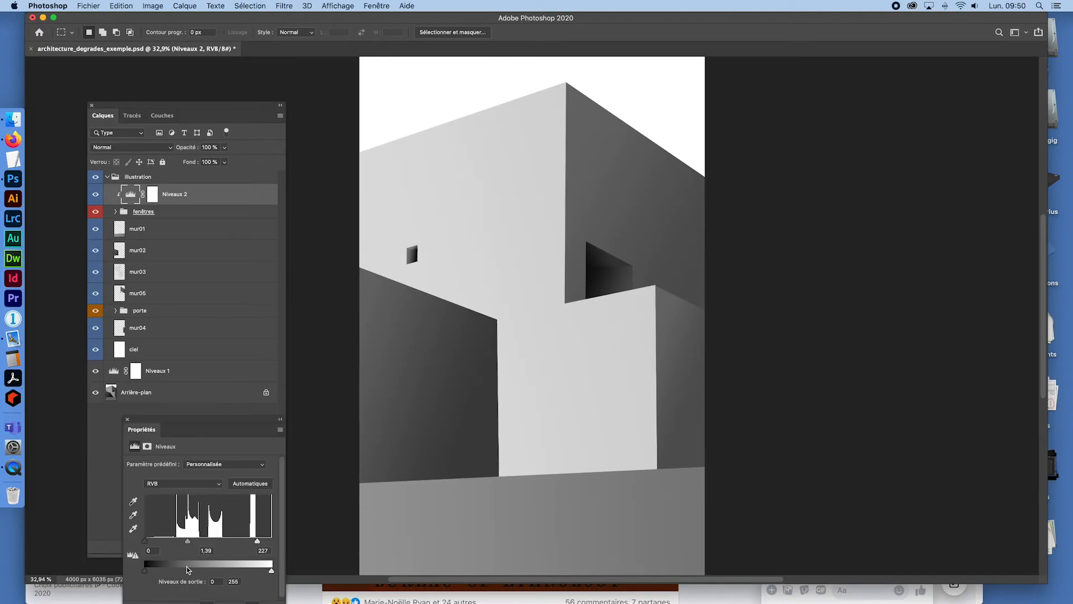
Step: Darken the midtones of the "Niveaux 2" Levels adjustment and close its settings
drag(217, 420, 256, 273)
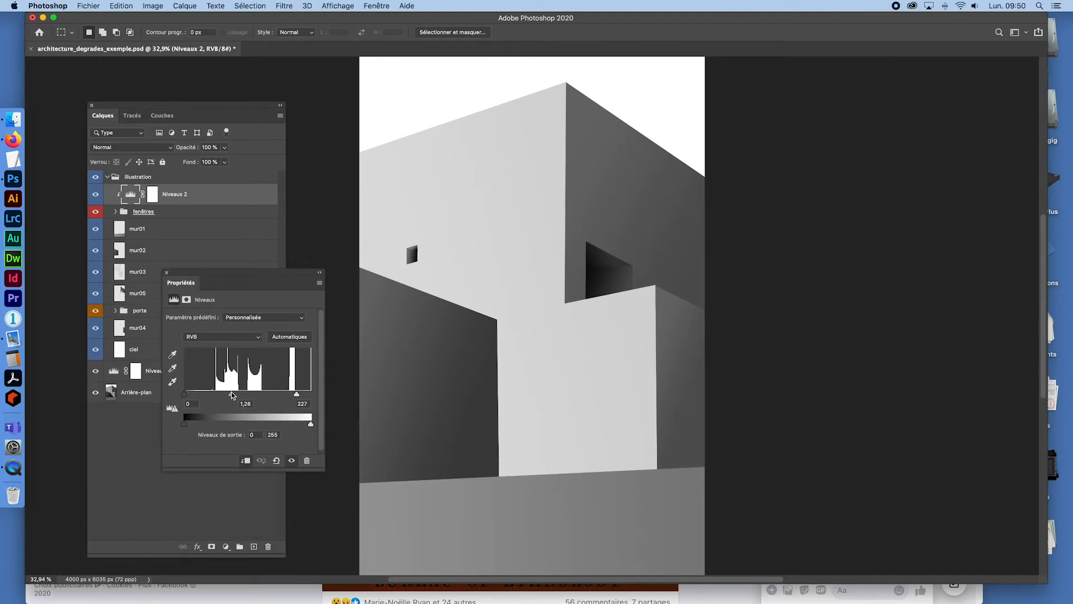
drag(231, 395, 242, 395)
click(167, 273)
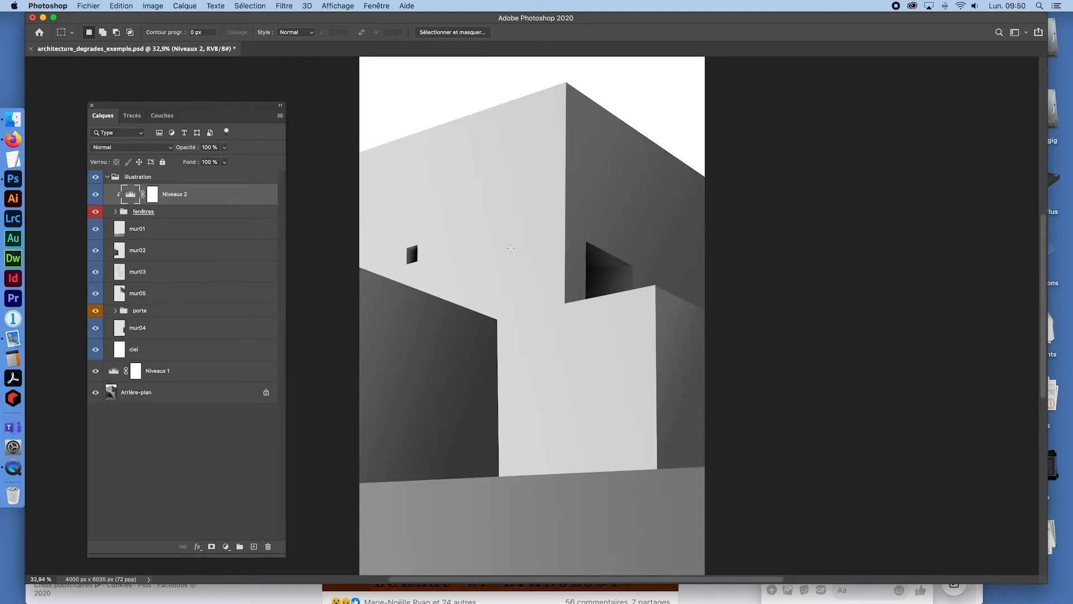
Step: Merge the "fenêtres" group and its clipped "Niveaux 2" adjustment into a single layer
key(super+space)
drag(468, 232, 358, 240)
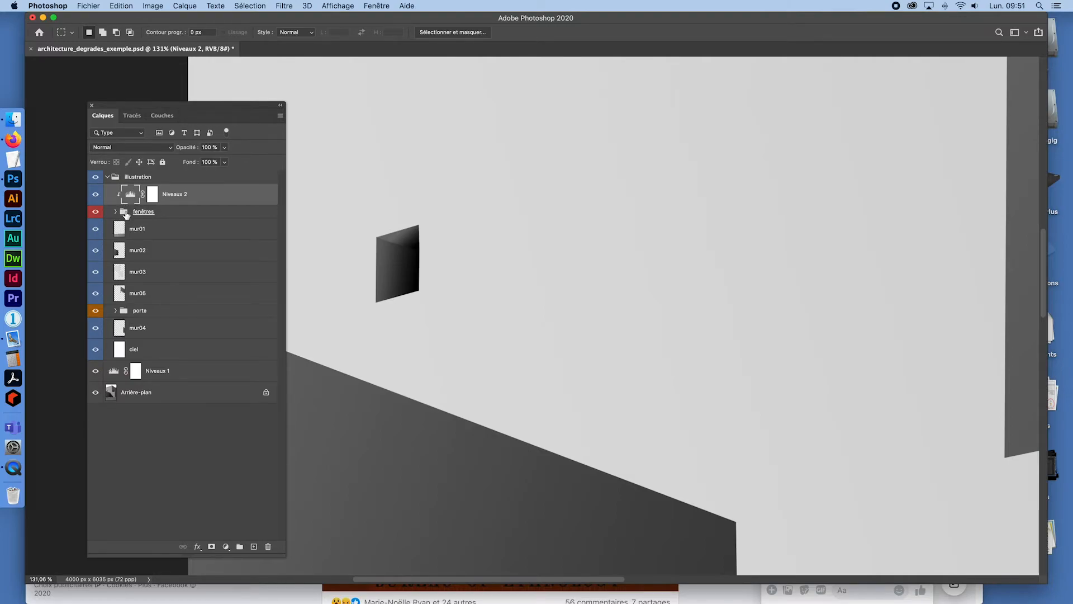
click(139, 214)
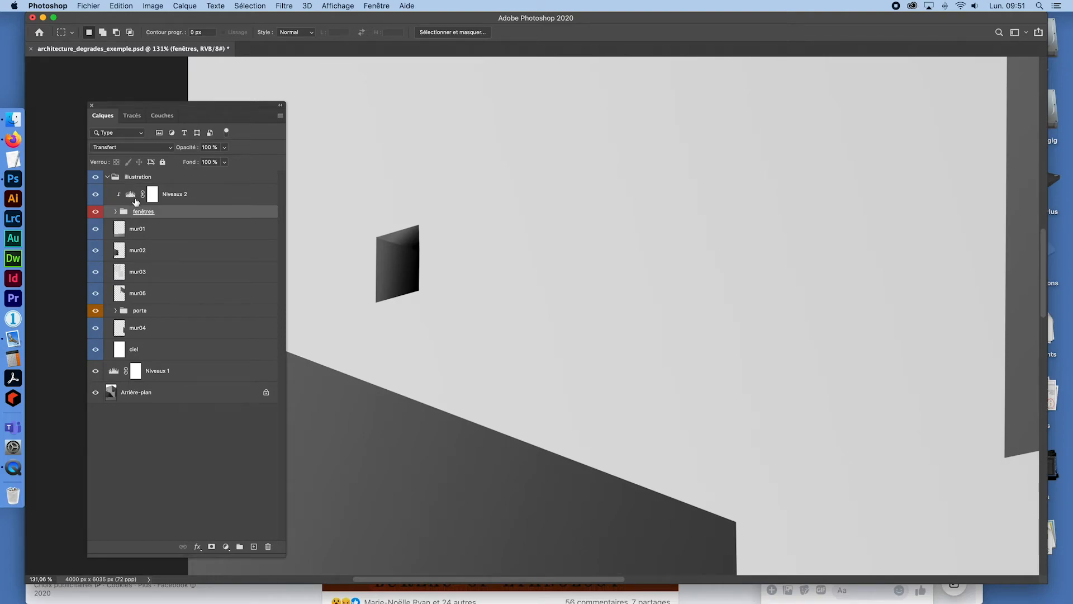
click(132, 196)
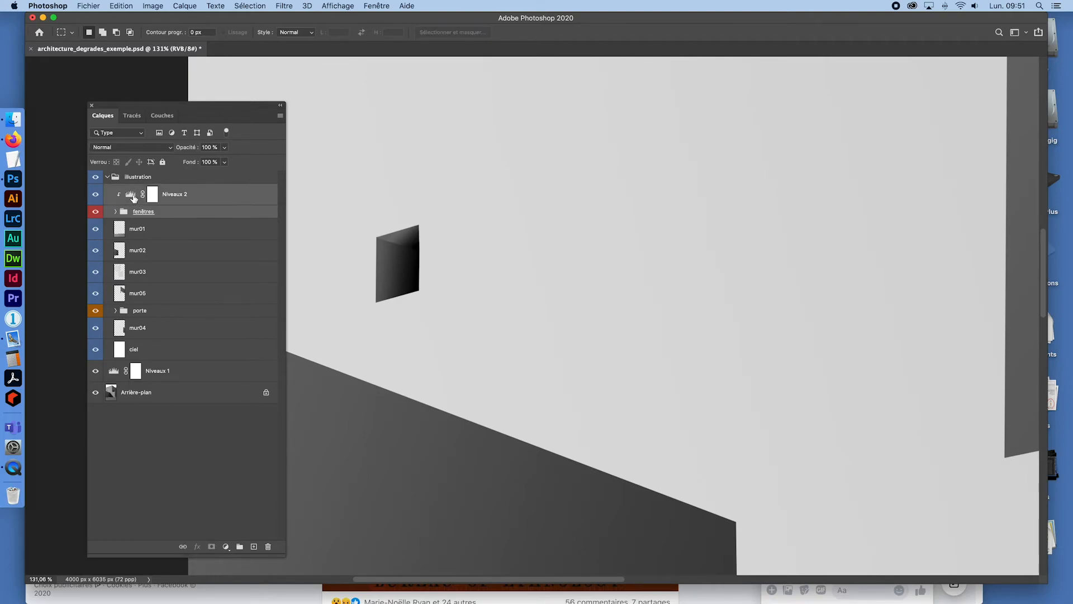
click(281, 117)
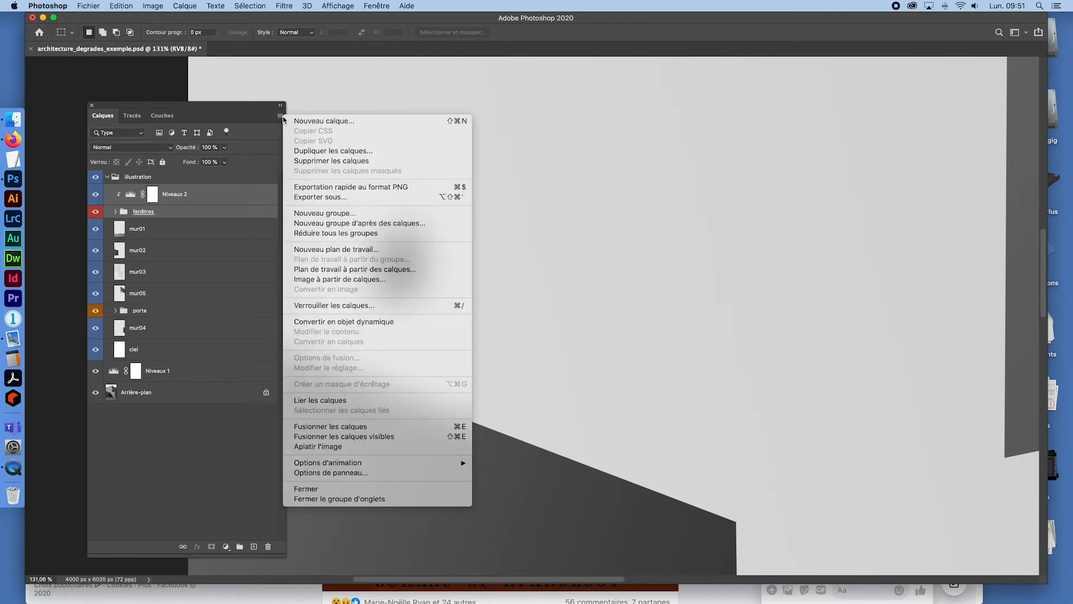
click(335, 428)
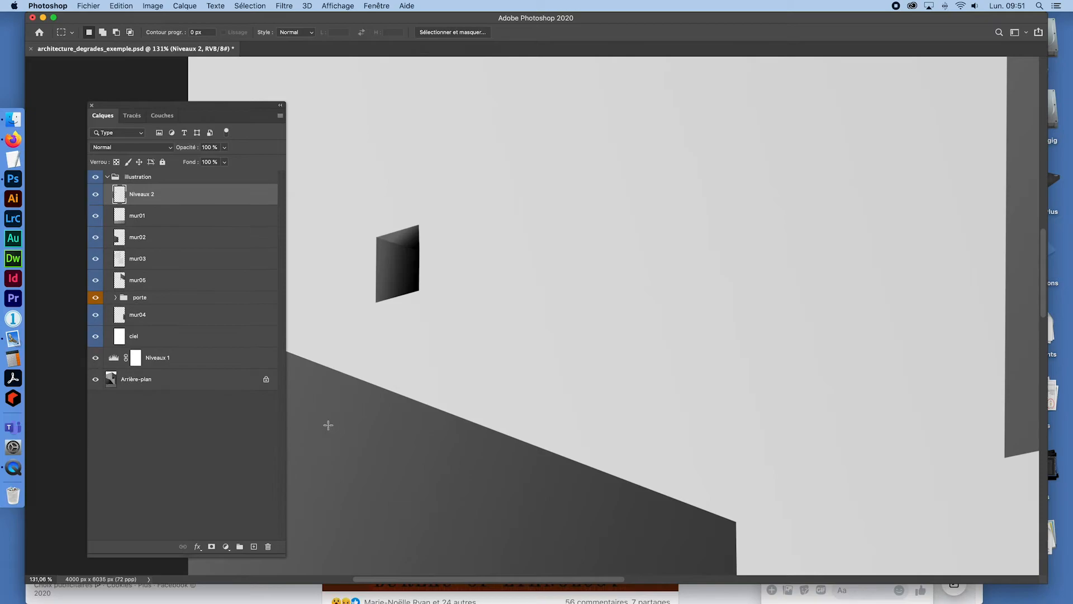
Step: Rename the merged window layer as "fenêtre"
double_click(147, 194)
text(fenêtre)
key(Return)
Step: Check the "fenêtre" layer hidden and shown in the full illustration, and examine the window up close
key(super+0)
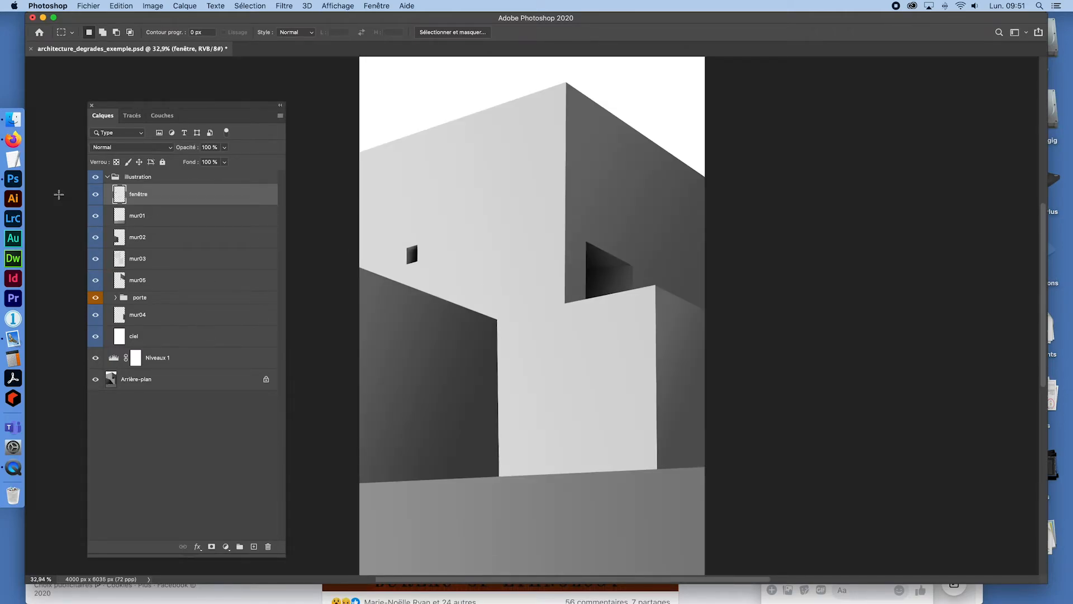
click(96, 195)
click(96, 195)
click(97, 194)
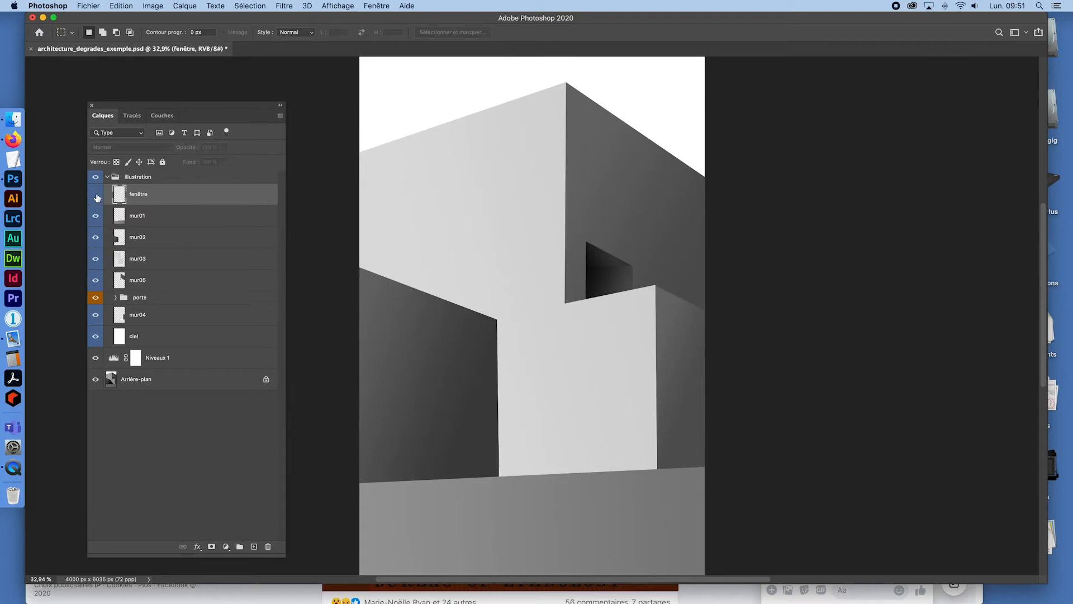
click(97, 194)
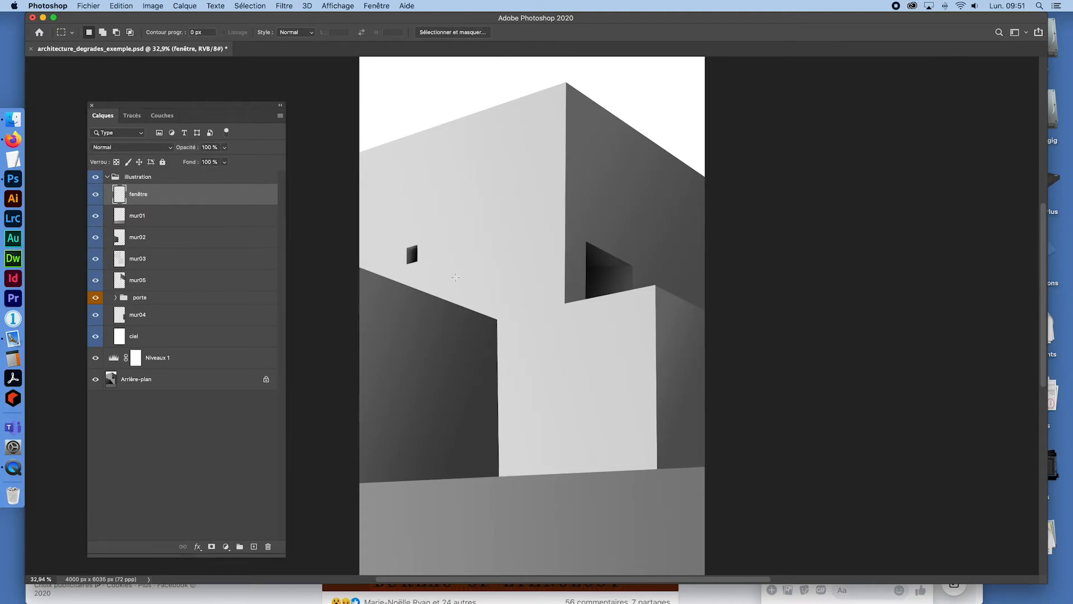
key(super+space)
drag(411, 261, 443, 287)
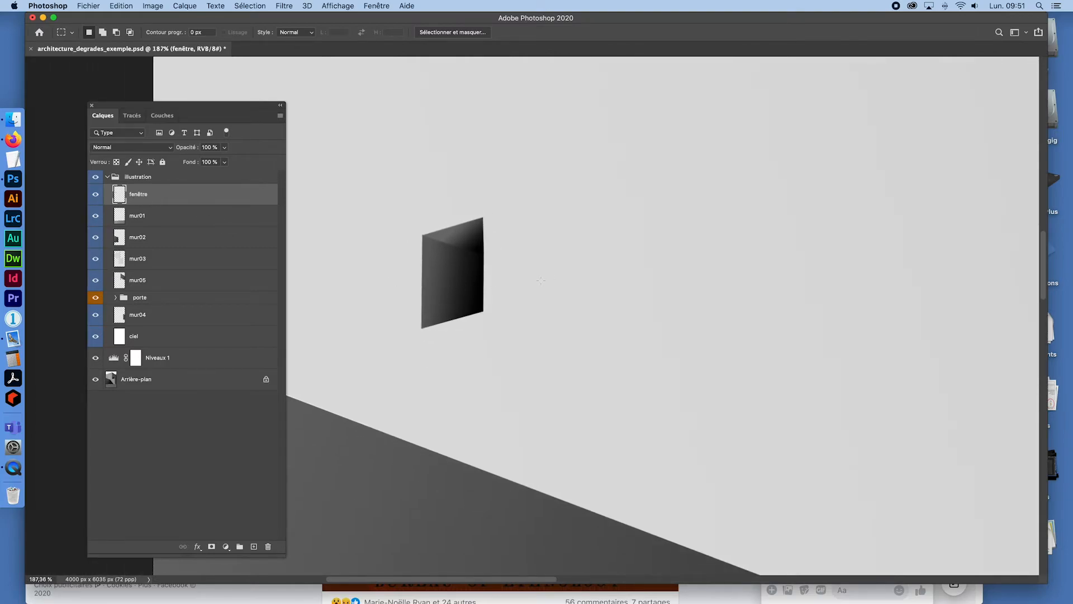
key(super+space)
drag(477, 257, 426, 192)
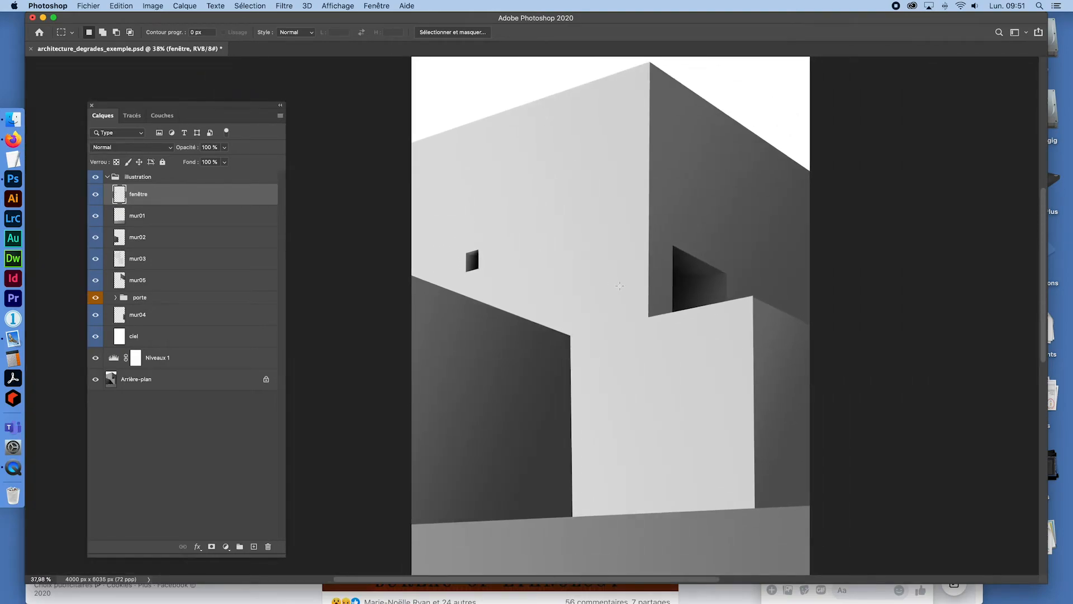
Step: Compare the gradient illustration with the original photo by toggling the "illustration" group's visibility, leaving the group hidden
click(95, 177)
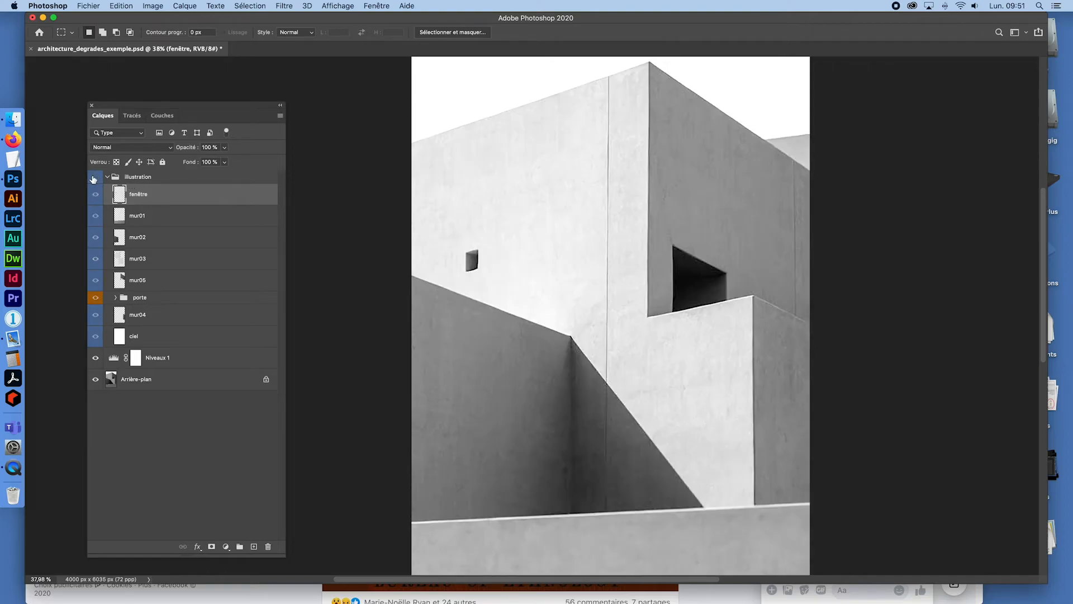
click(93, 178)
click(94, 179)
click(94, 179)
click(93, 179)
click(93, 179)
click(93, 179)
click(93, 179)
click(93, 179)
drag(152, 105, 224, 89)
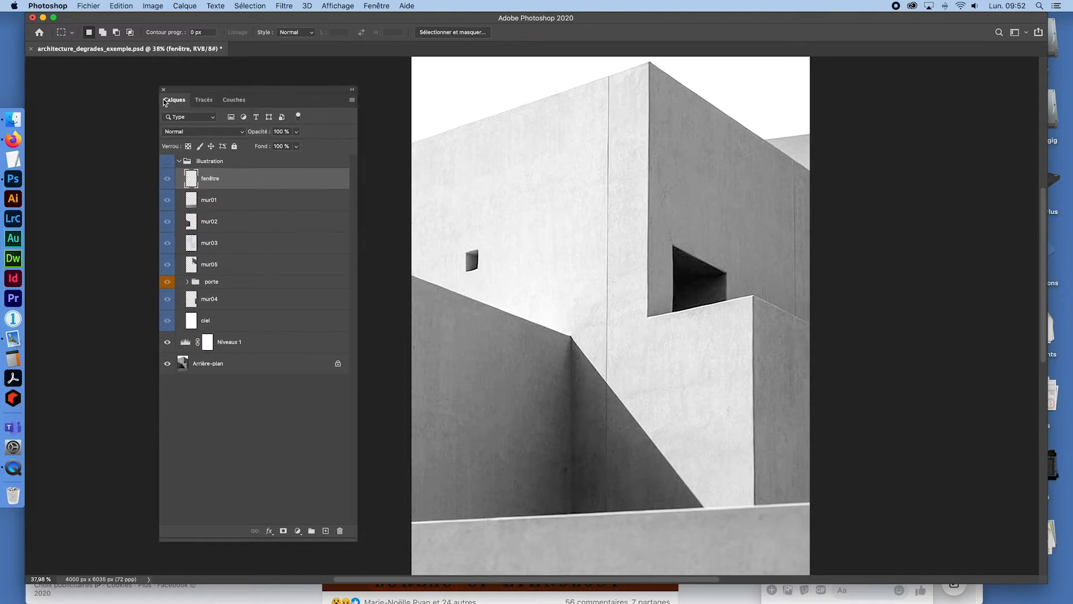
key(Tab)
key(Tab)
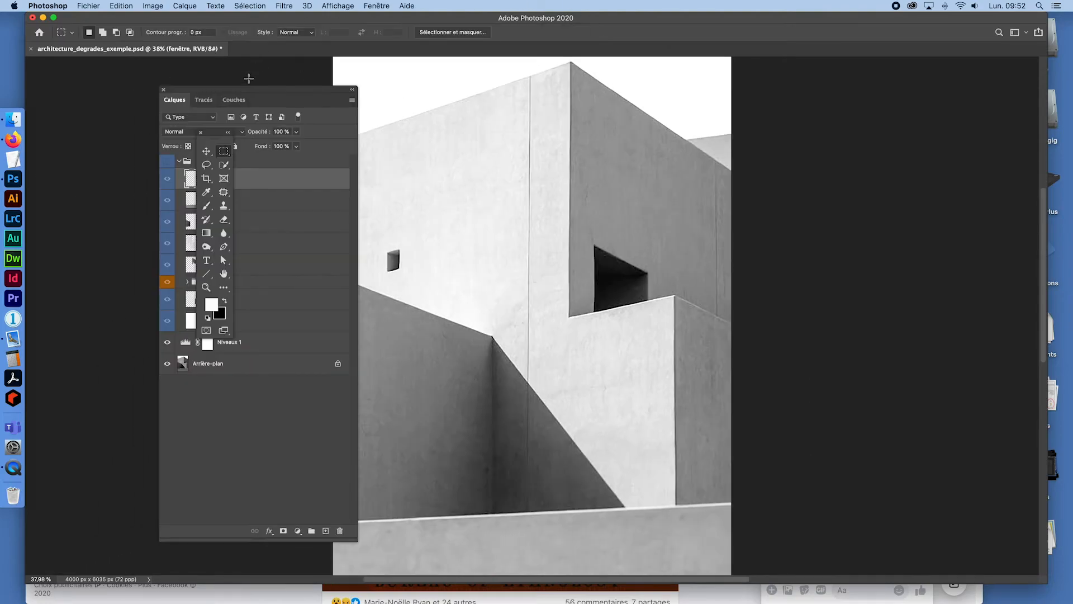
Step: Select the triangular shadow in the photo with straight lasso edges, from the wall corner to below the front wall's upper edge
drag(215, 132, 91, 101)
click(83, 147)
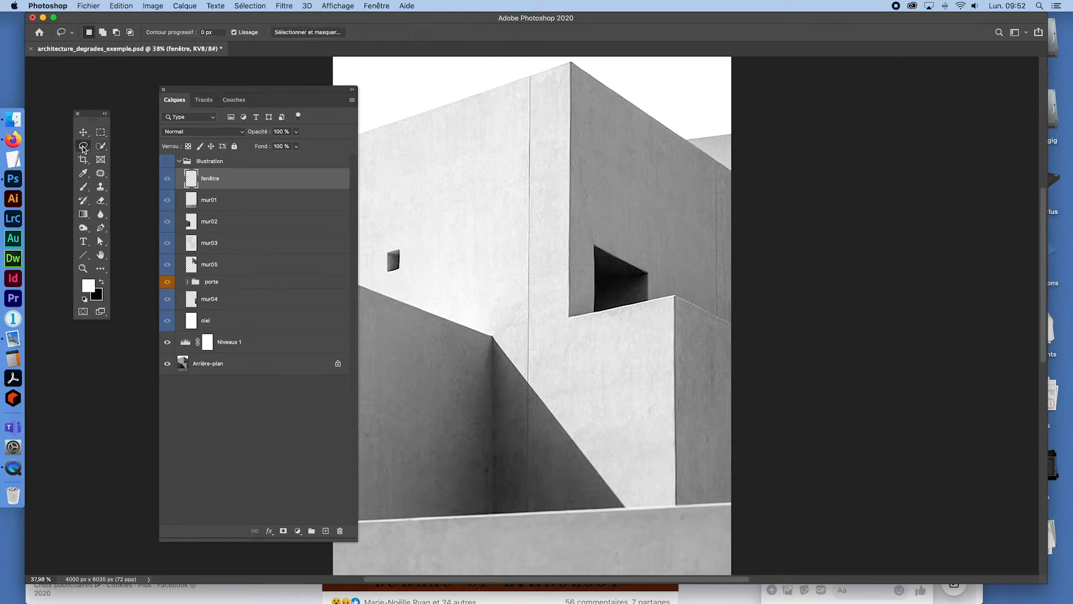
alt+click(492, 337)
alt+click(643, 529)
alt+click(495, 529)
Step: Identify "mur01" and "mur02" by toggling their visibility, and add a new layer named "ombre" directly above "mur02"
click(166, 201)
click(167, 201)
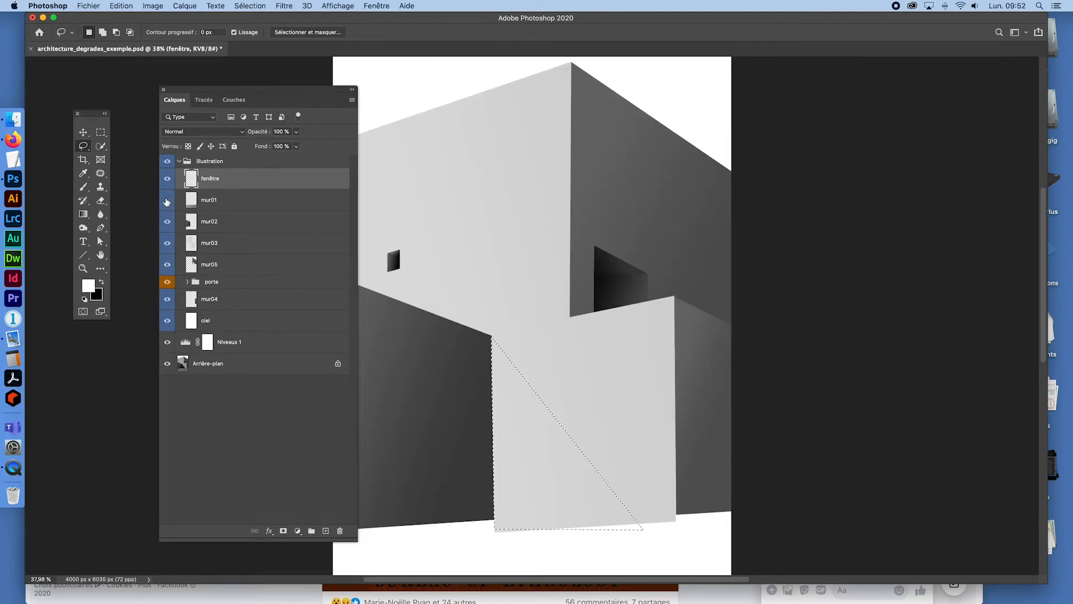
click(166, 202)
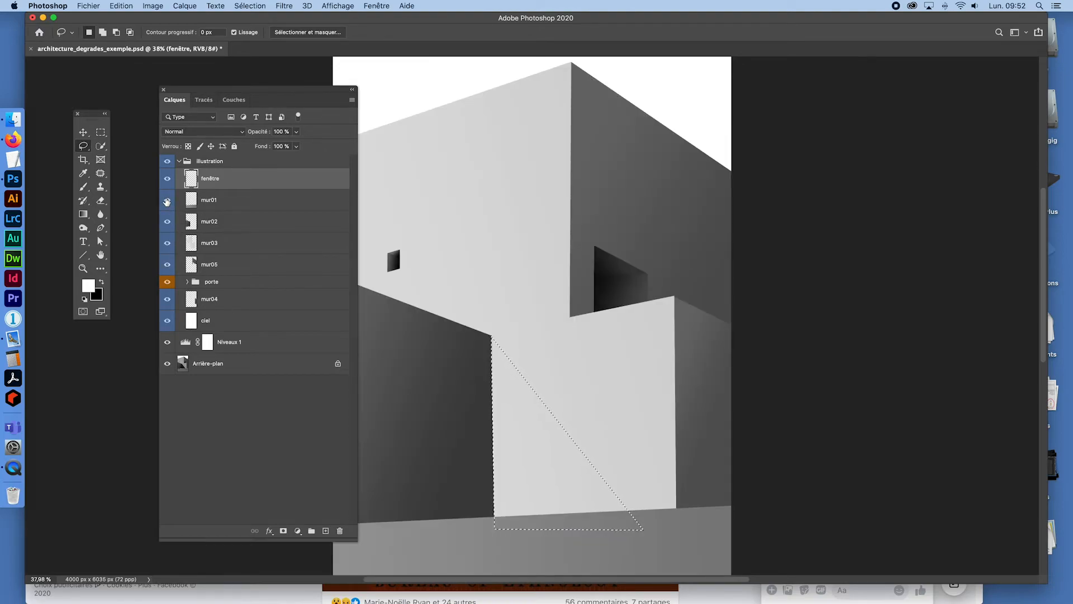
click(193, 222)
click(168, 222)
click(167, 222)
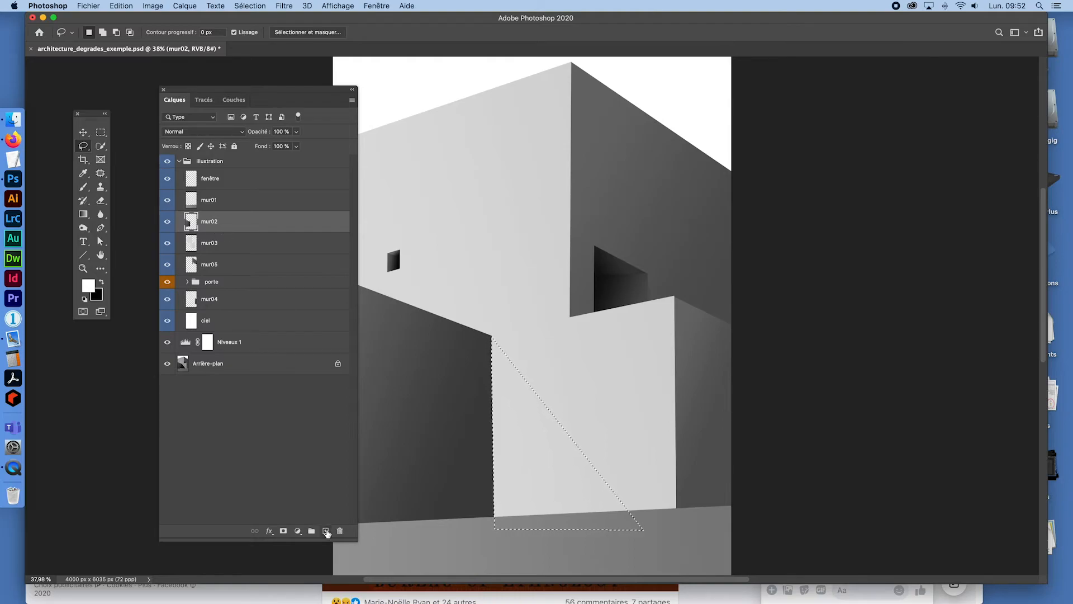
click(326, 531)
double_click(213, 222)
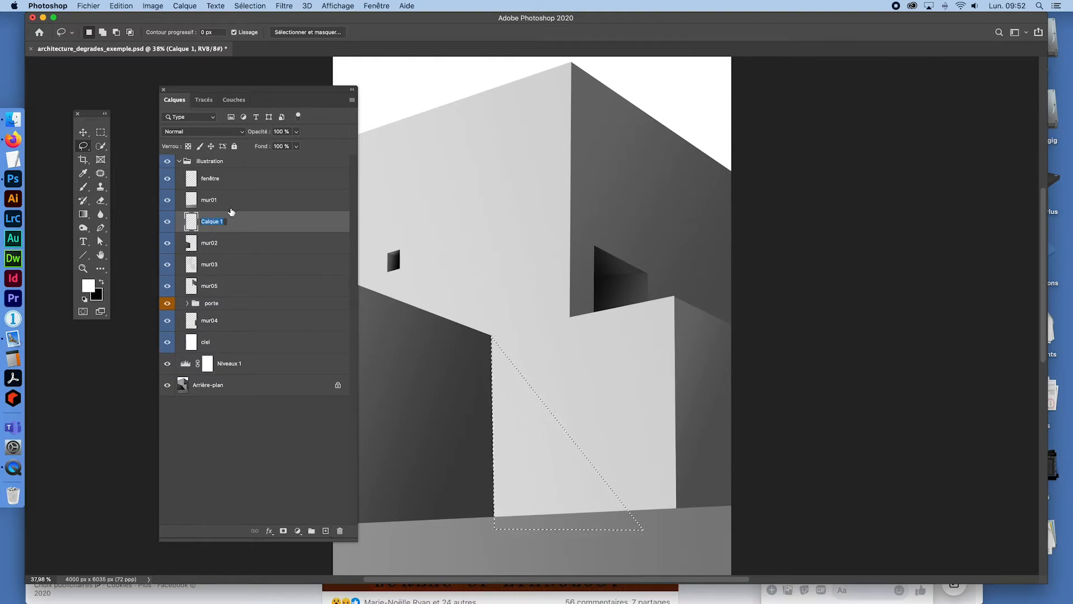
text(ombre)
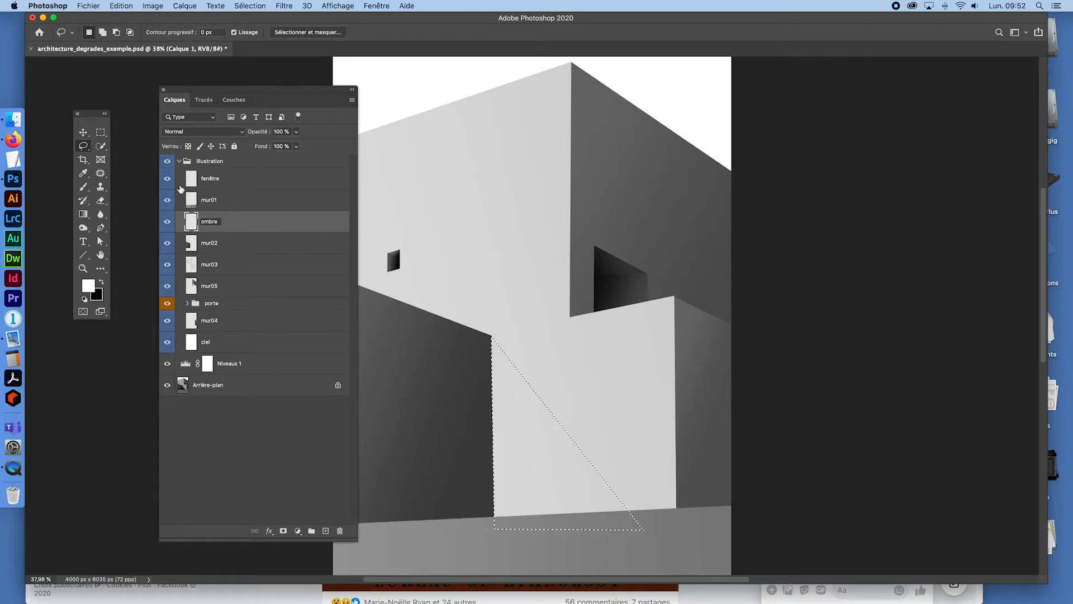
key(Return)
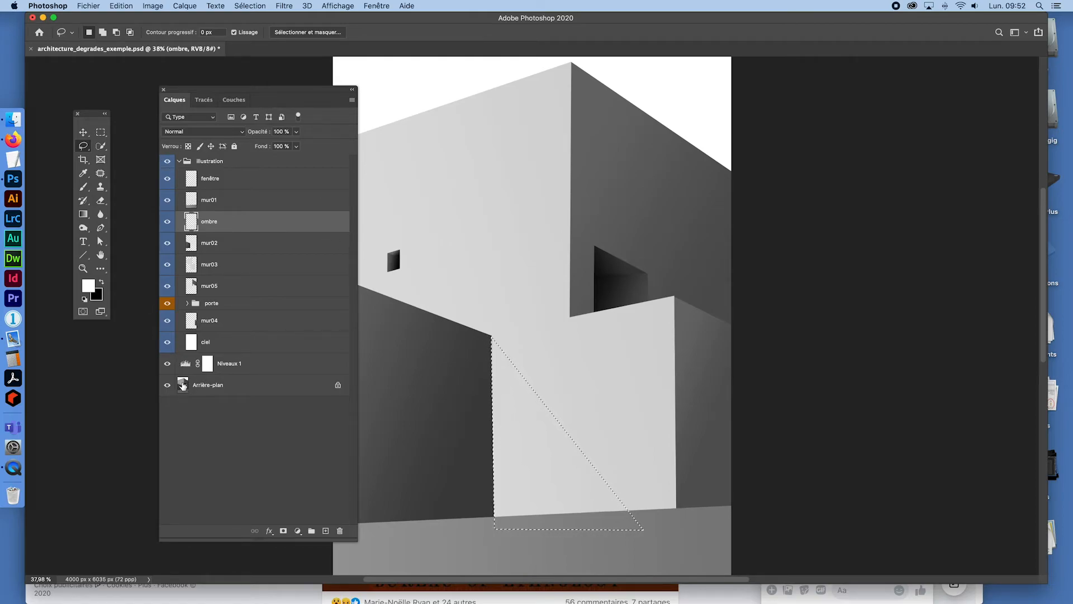
Step: Edit the gradient with the "illustration" group hidden, sampling the end colour stop from the lighter lower tip of the photo's shadow
click(167, 161)
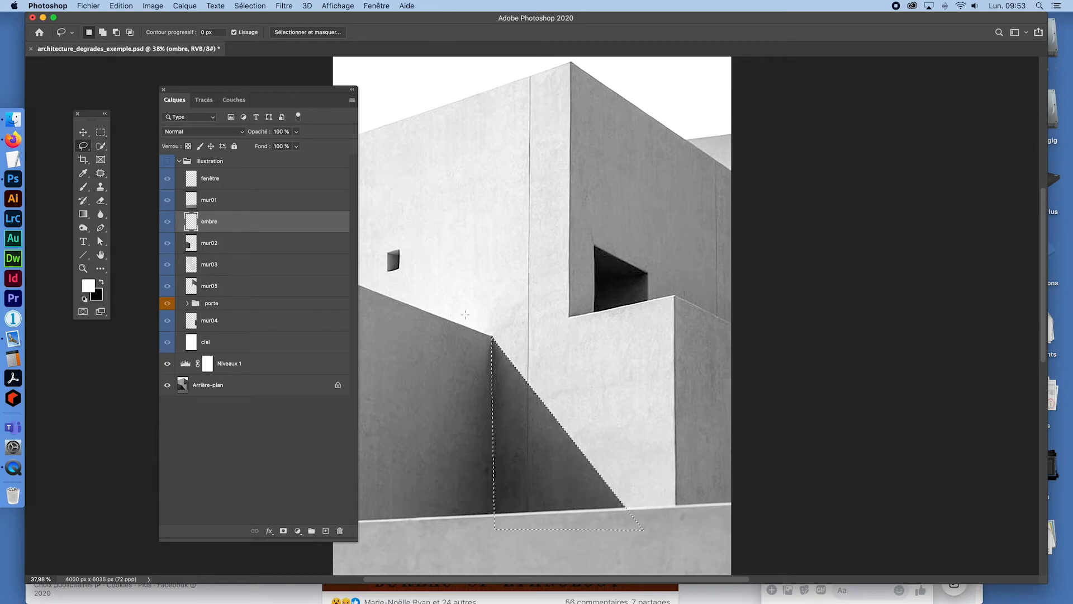
click(85, 213)
click(97, 32)
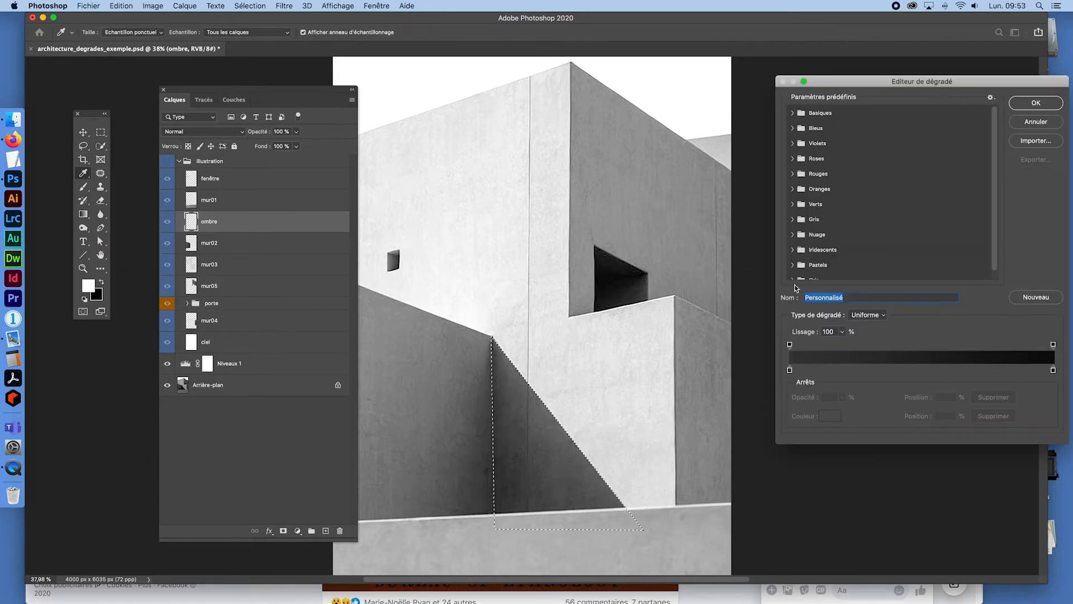
click(789, 370)
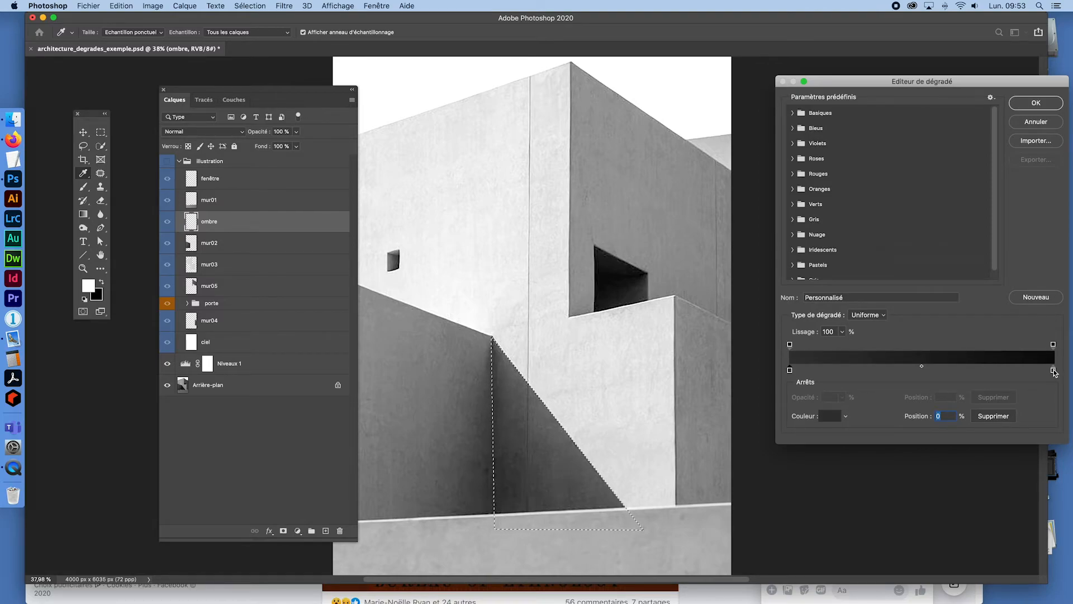
click(1053, 370)
click(612, 496)
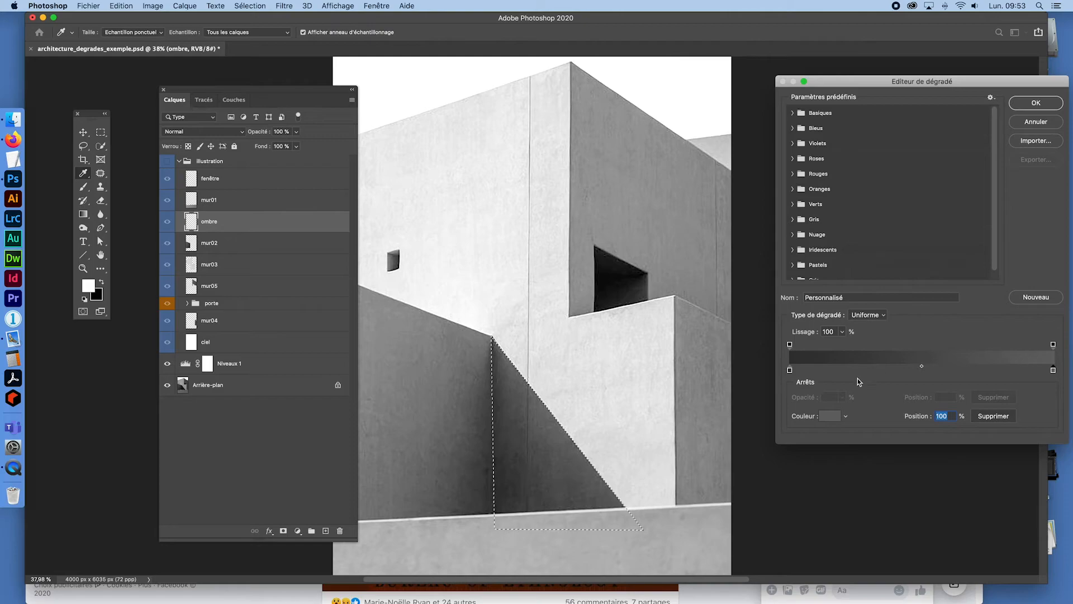
click(1040, 103)
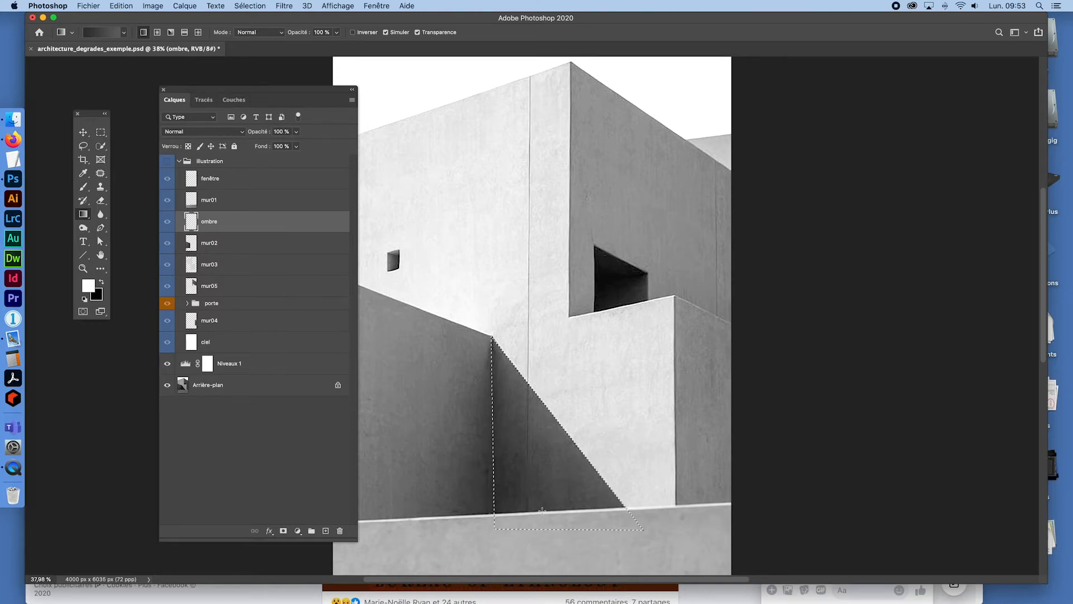
Step: Fill the triangular selection on "ombre" with the gradient along the shadow's base, deselect it and show the "illustration" group
click(167, 161)
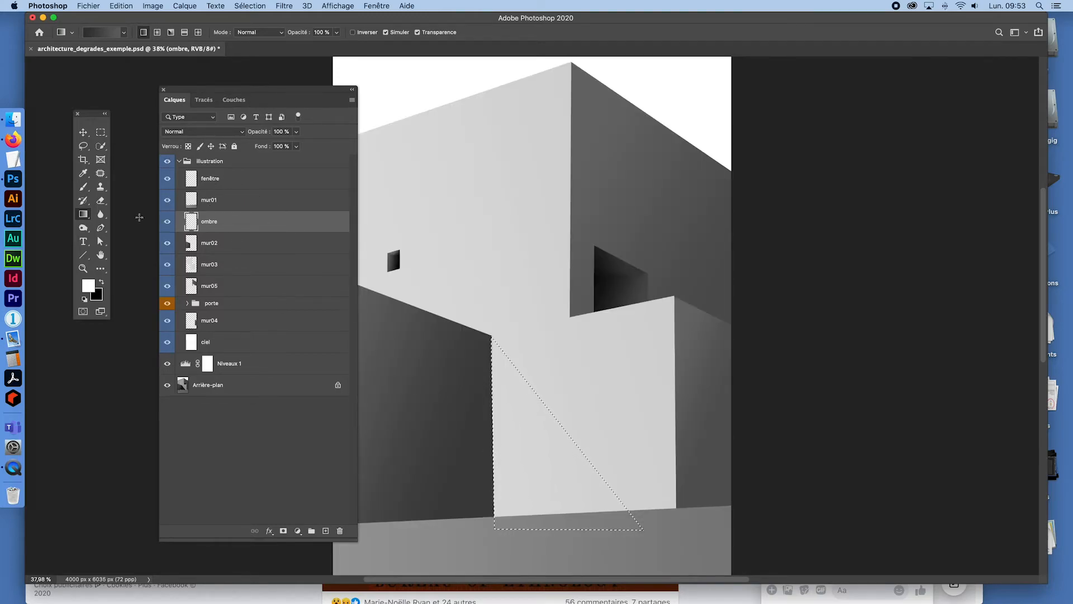
click(169, 162)
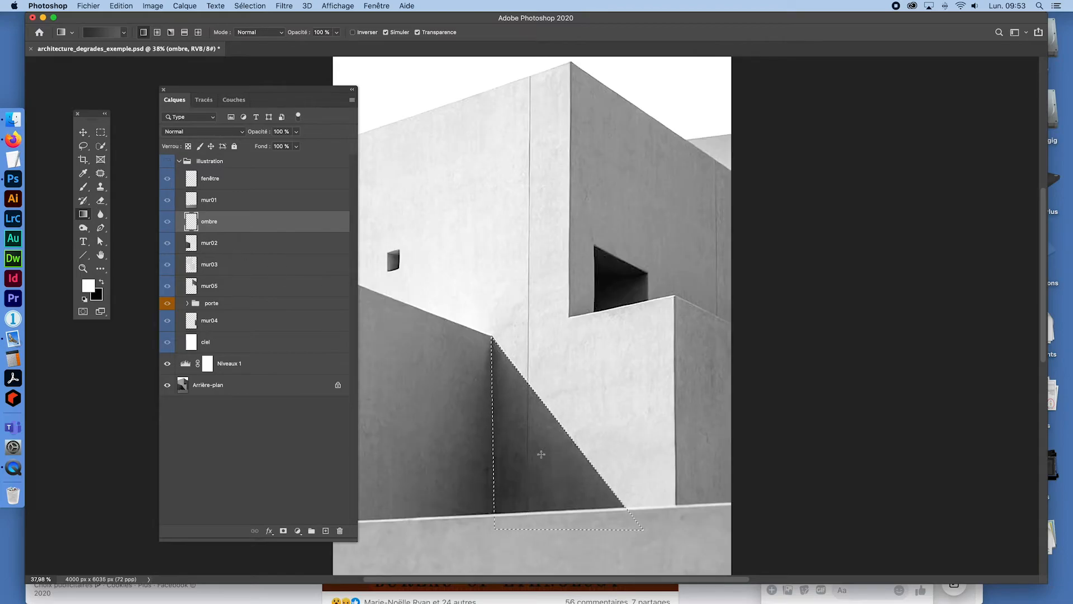
click(168, 162)
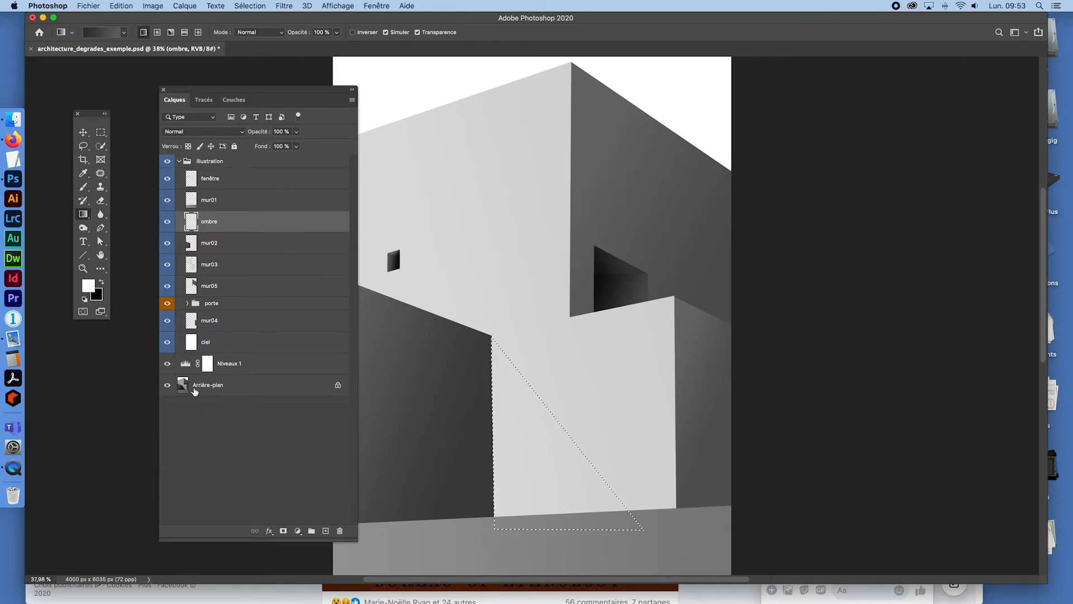
click(168, 161)
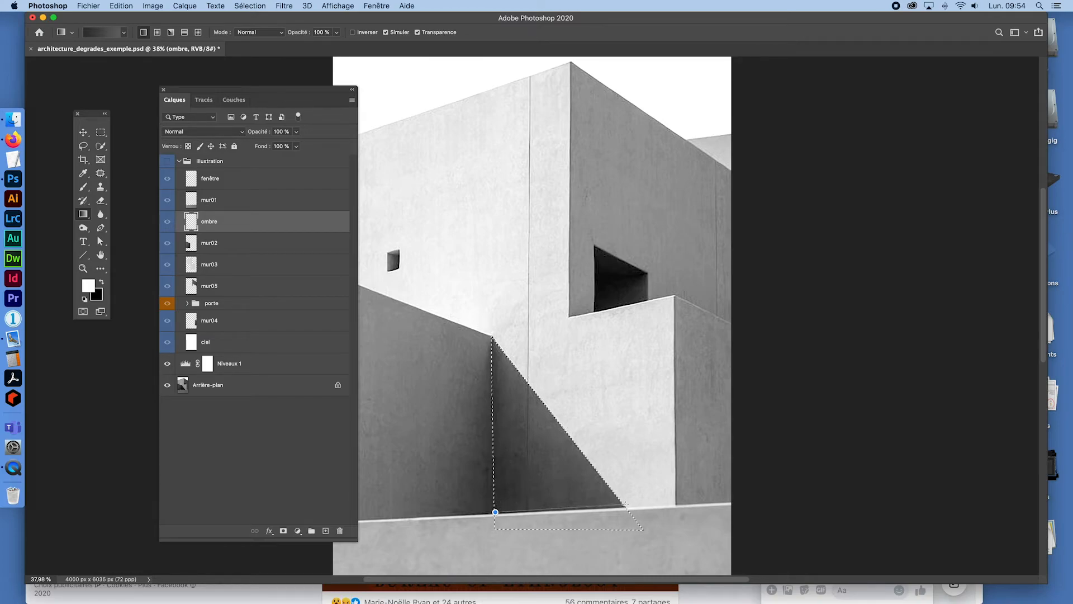
click(167, 162)
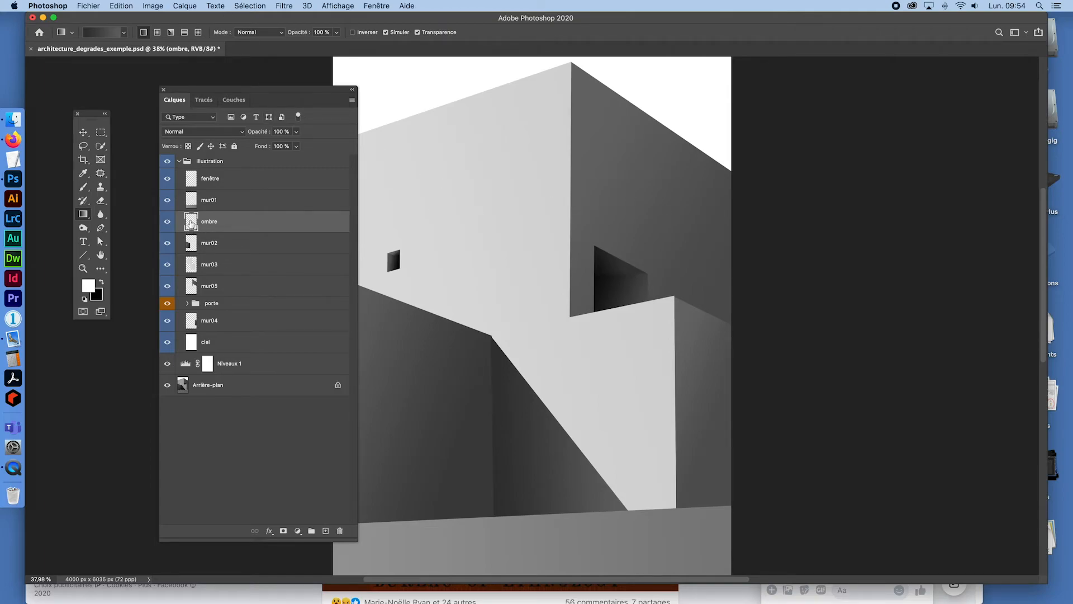
Step: Lock the transparent pixels of "ombre" and redraw its gradient horizontally from the wall corner edge past the slanted edge
click(188, 147)
key(super+z)
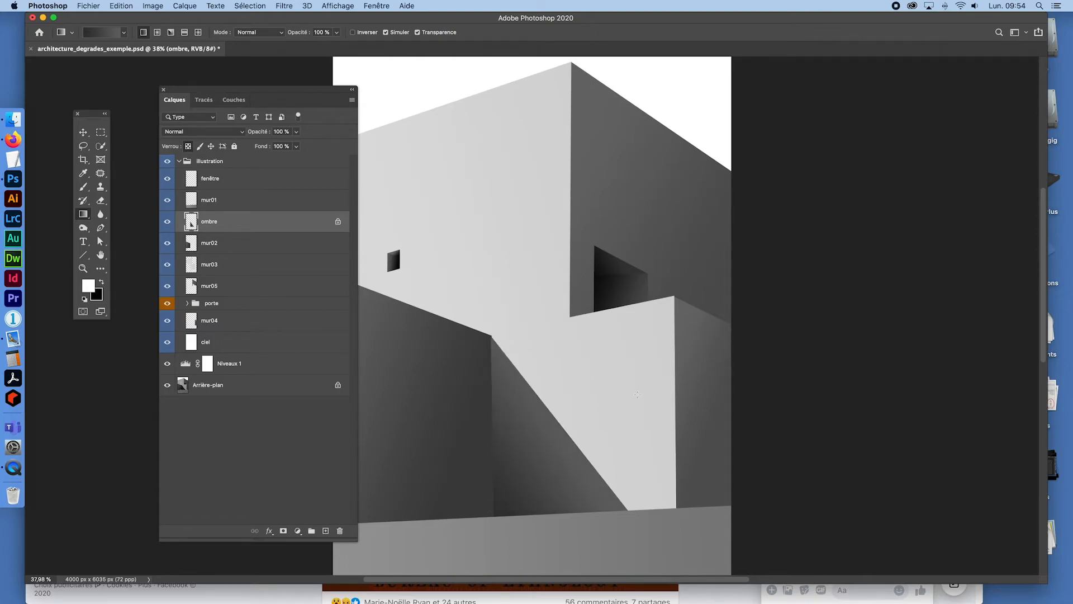
drag(492, 420, 605, 422)
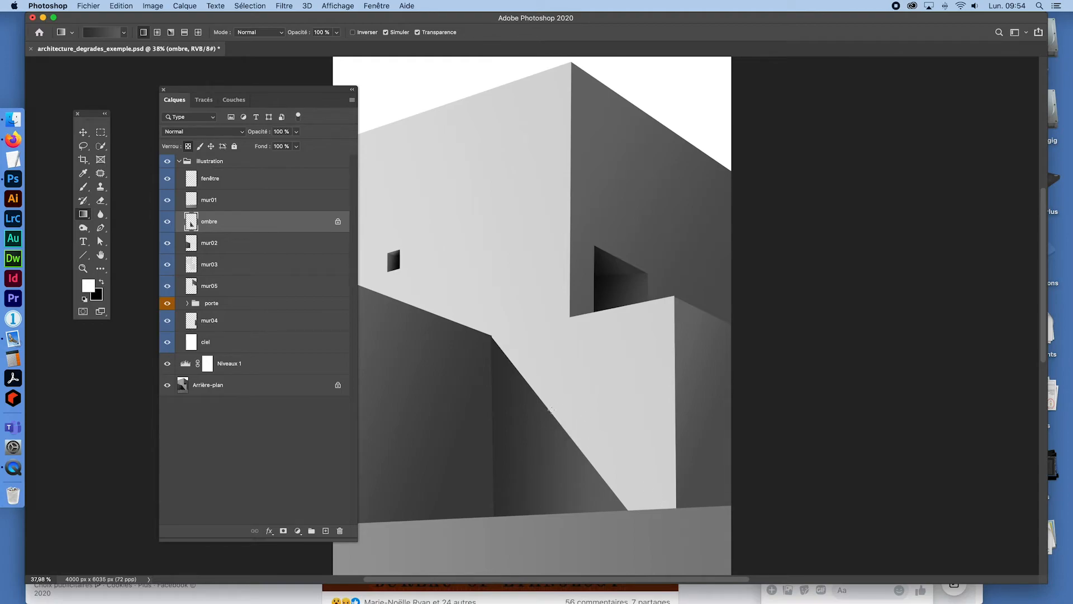
Step: Try to nudge the "ombre" shape right and down so its upper tip meets the dark wall's corner
key(super+space)
drag(504, 351, 464, 290)
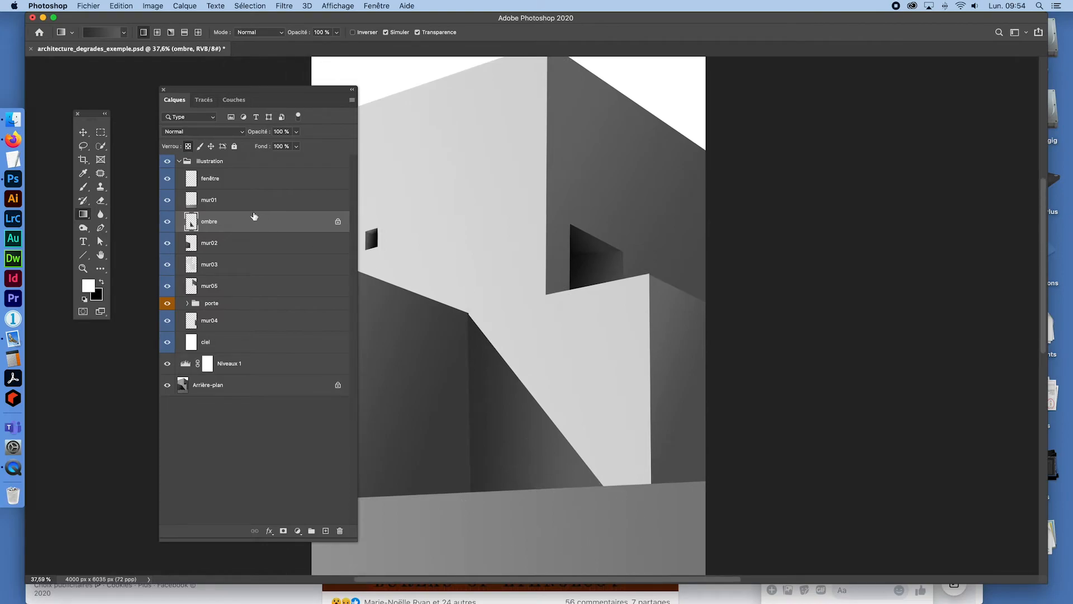
click(101, 134)
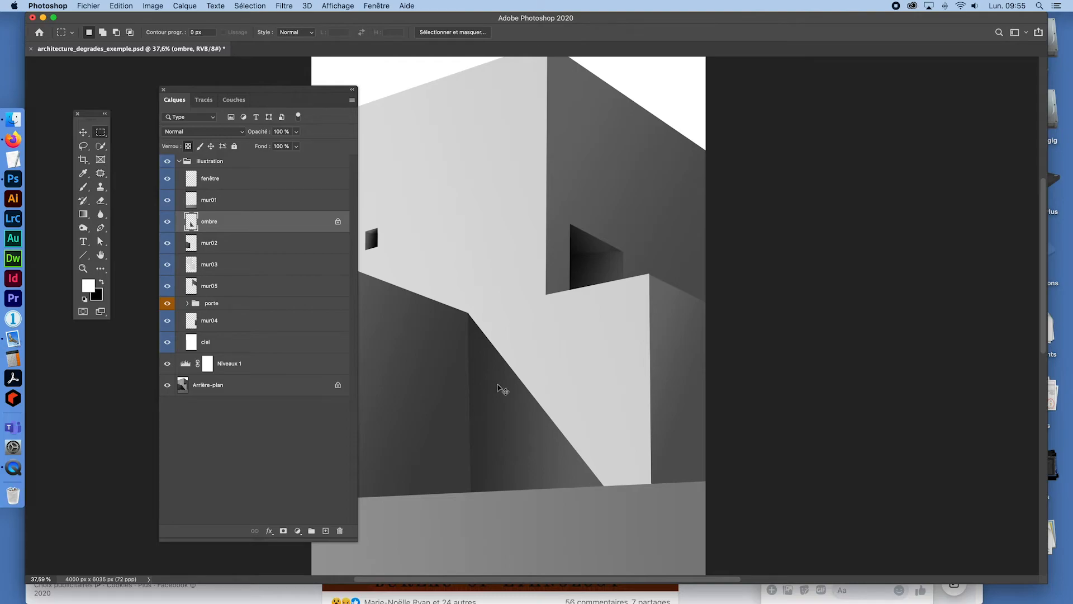
drag(471, 313, 577, 366)
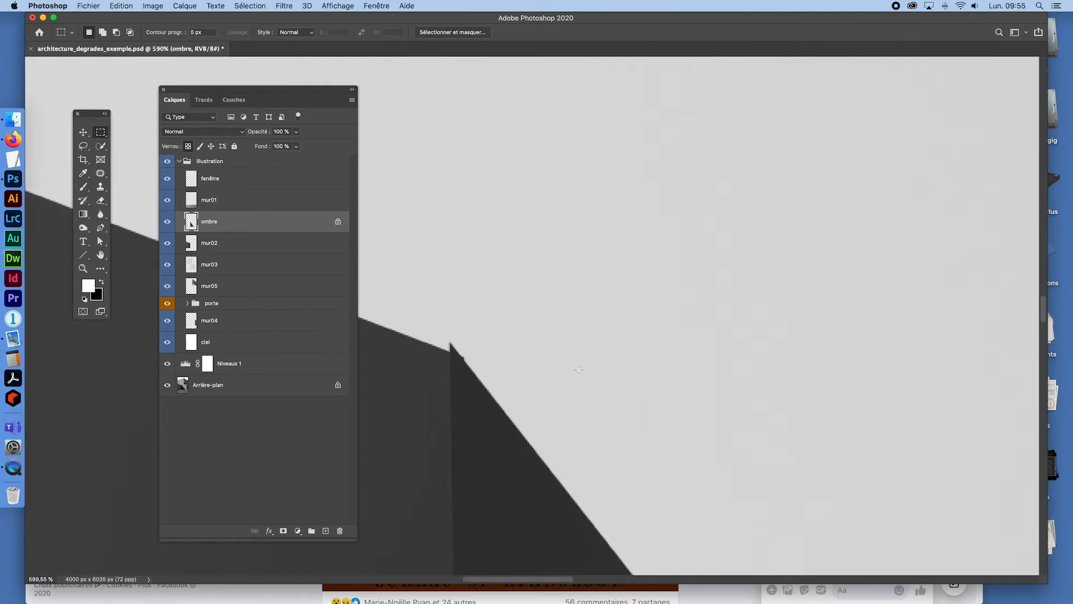
key(super+Right)
key(super+Right)
key(super+Right)
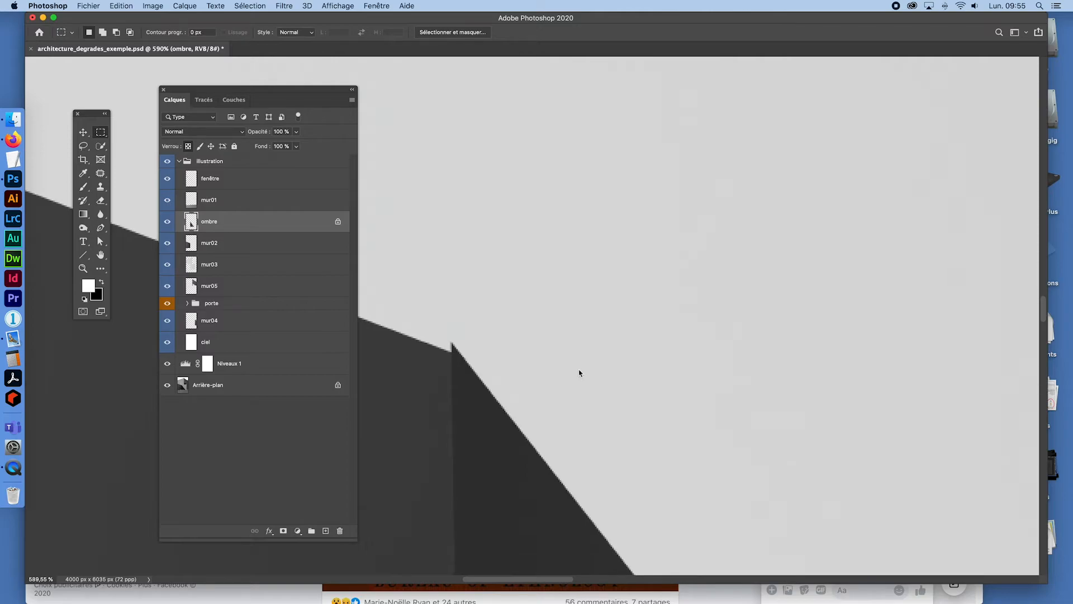
key(super+Right)
key(super+Right)
key(super+Right)
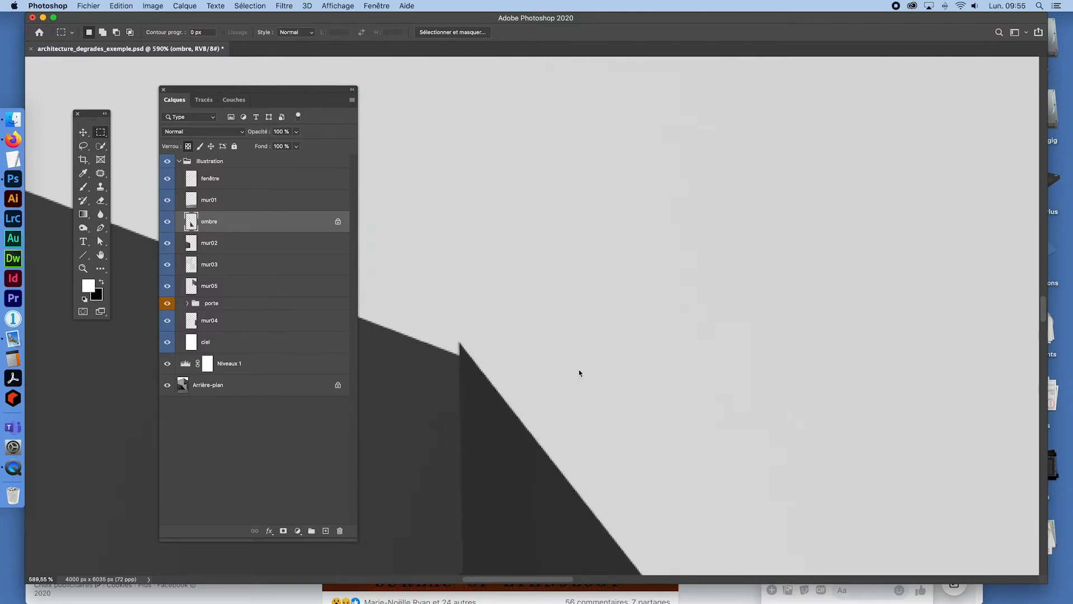
key(Down)
key(Down)
key(Down)
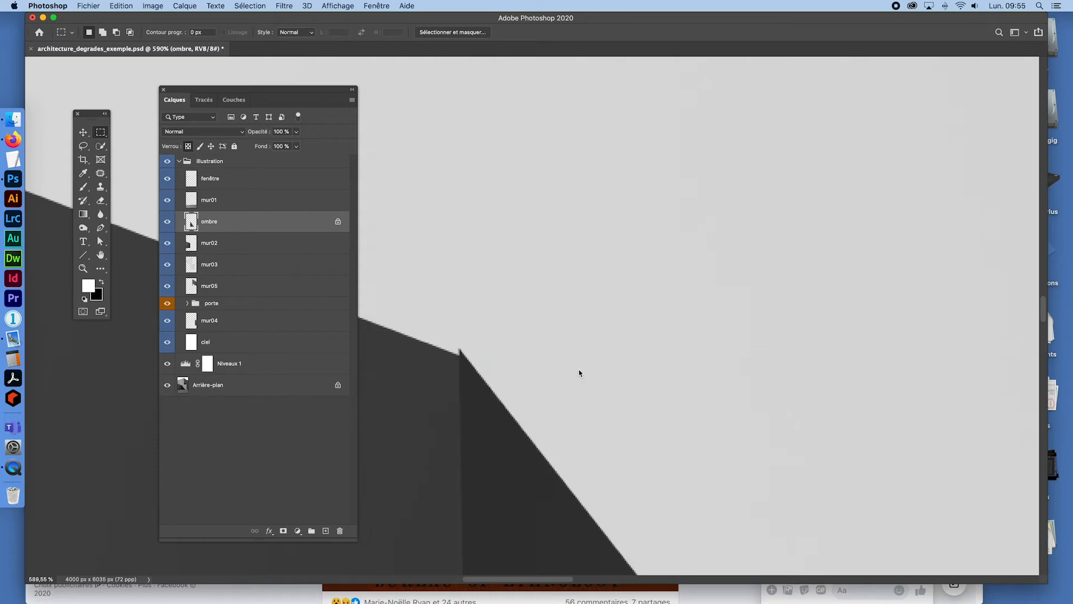
key(super+Down)
key(super+Right)
key(super+Right)
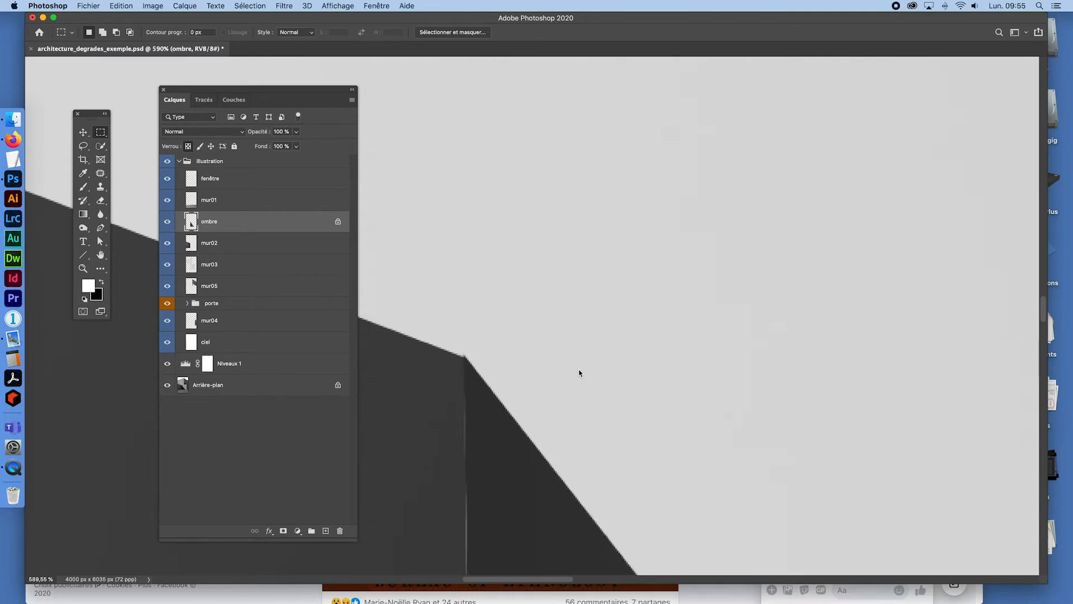
key(Down)
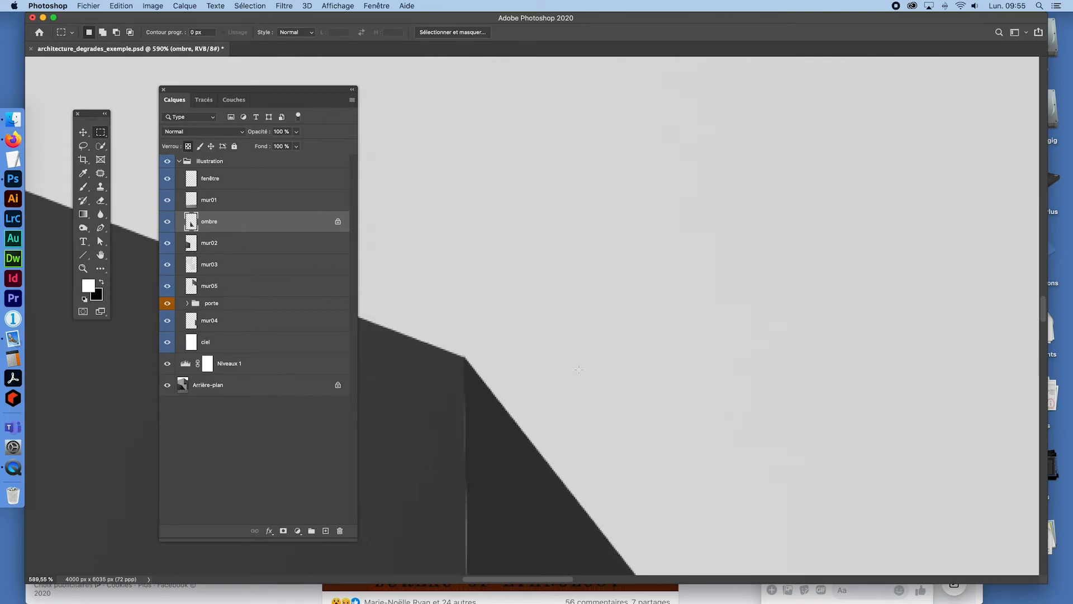
Step: Inspect the vertical seam between the dark wall and the shadow down to the base, and undo the nudges of "ombre"
drag(592, 503, 592, 205)
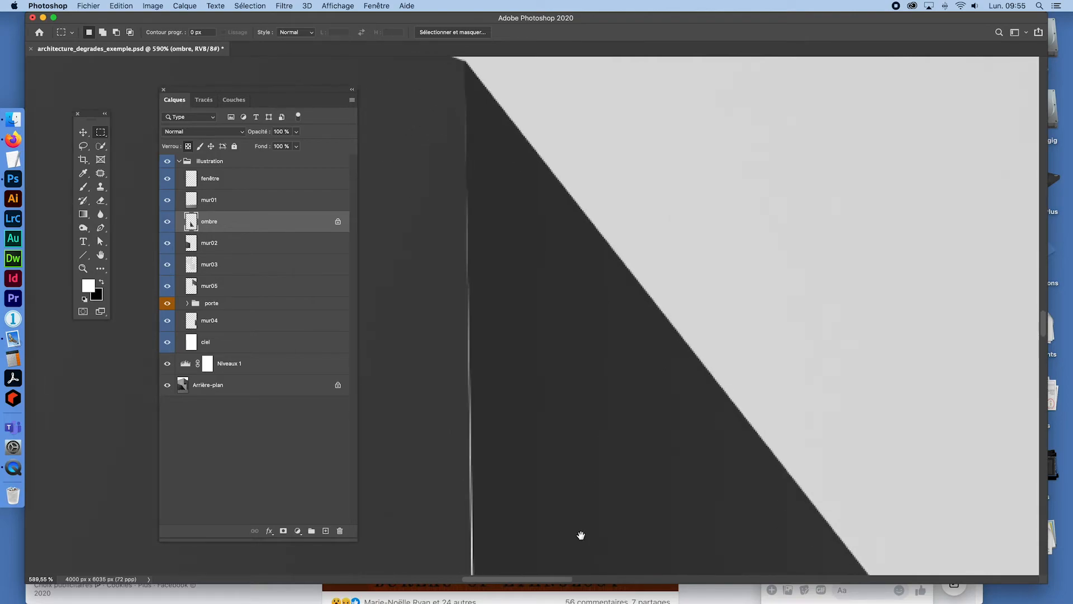
drag(581, 535, 597, 299)
drag(636, 547, 616, 249)
drag(606, 455, 535, 412)
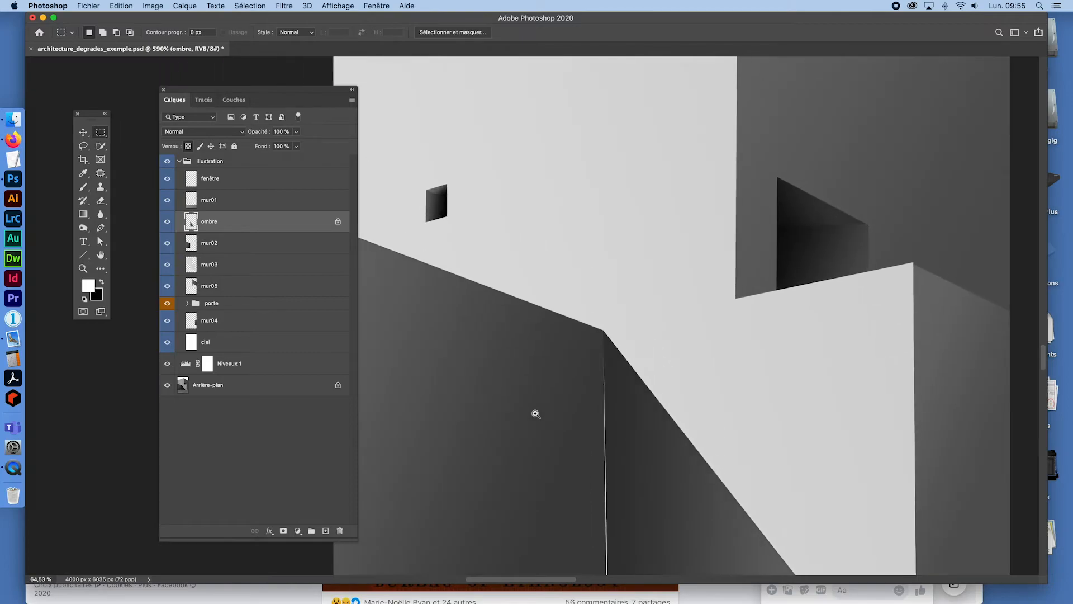
drag(661, 552, 606, 372)
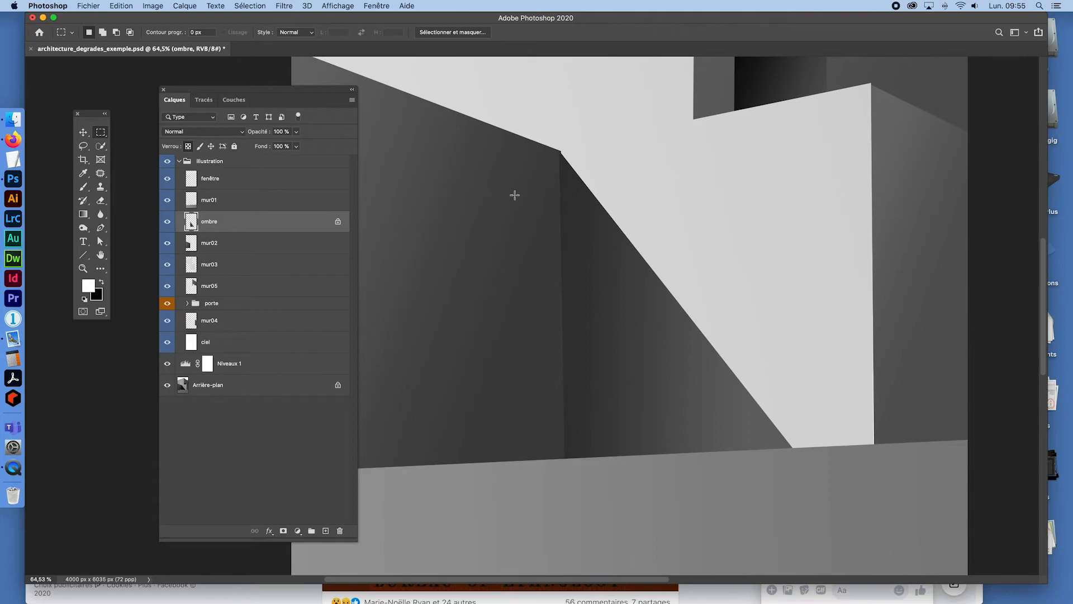
Step: Compare the stacking order of "ombre" above and below "mur02", and place it directly below "mur02"
drag(216, 225, 271, 249)
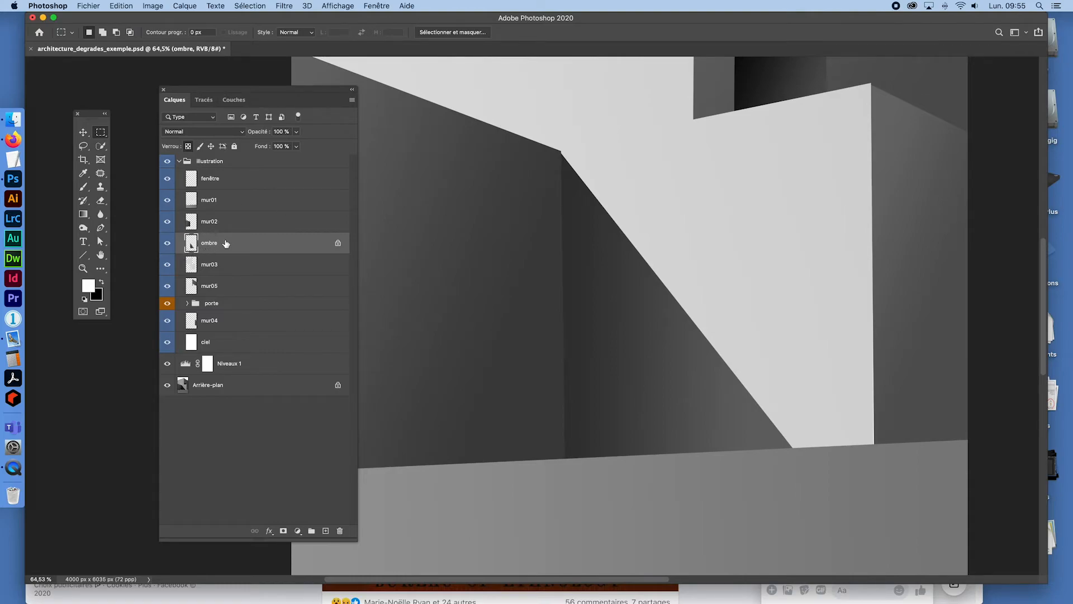
key(super+z)
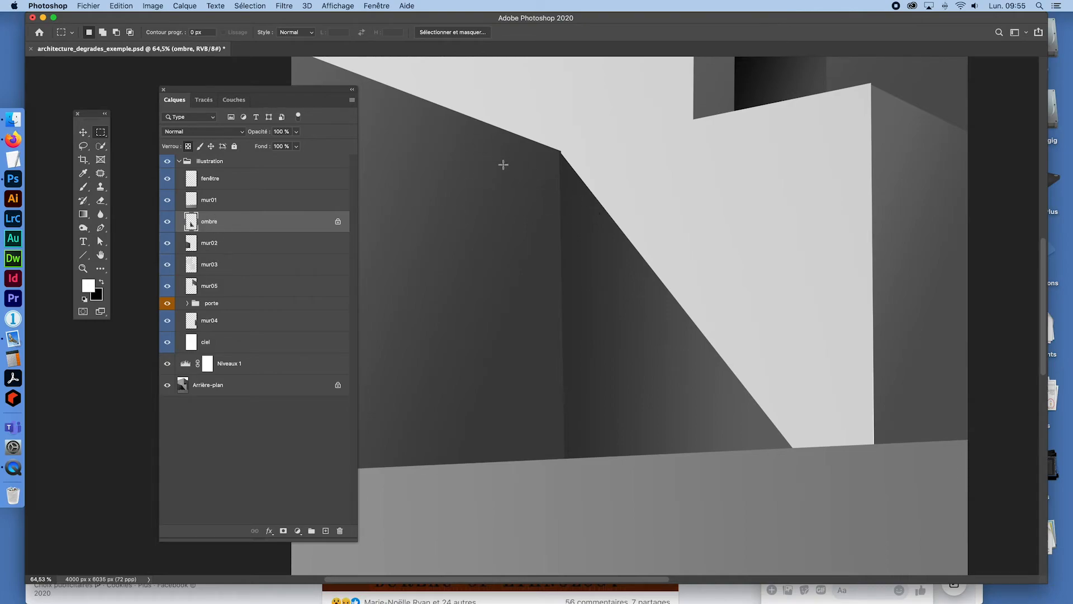
drag(192, 220, 192, 253)
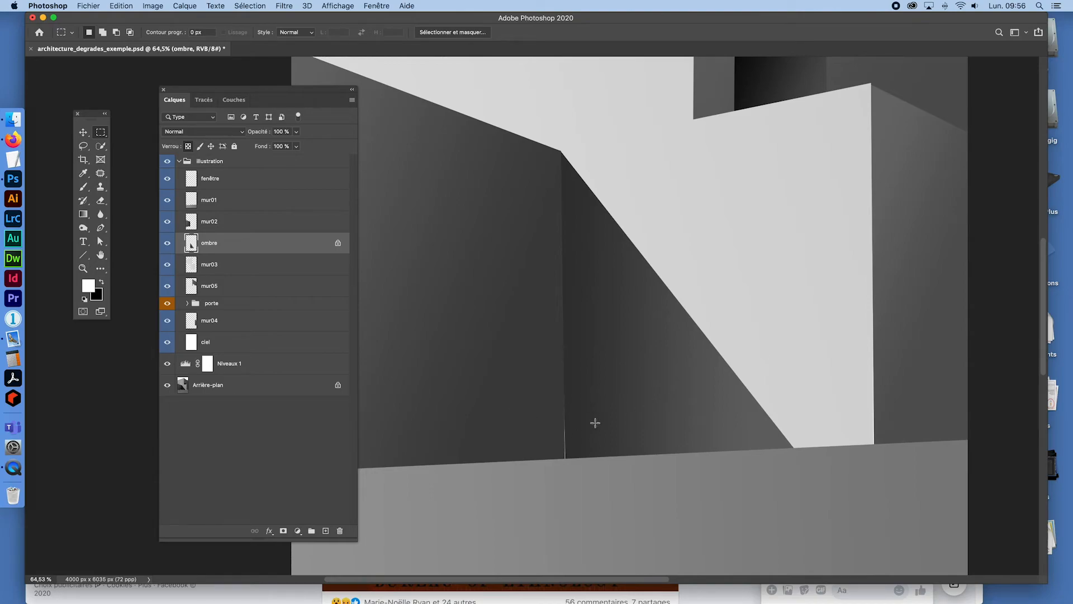
Step: Apply a Perspective transform to "ombre", pulling its lower-left corner slightly outward to cover the thin gap along the dark wall
key(super+t)
right_click(625, 367)
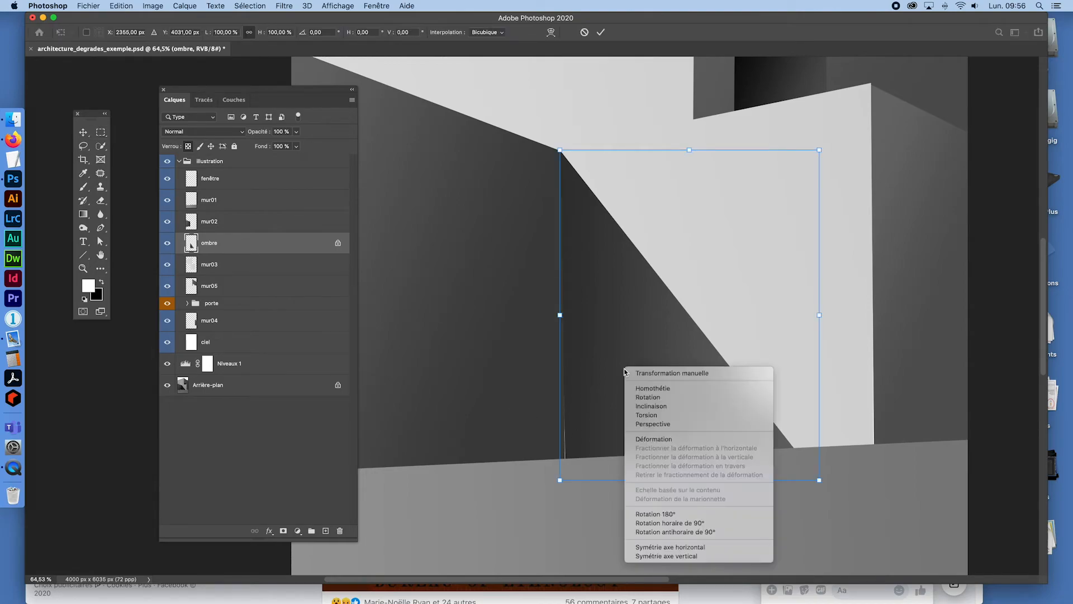
click(651, 423)
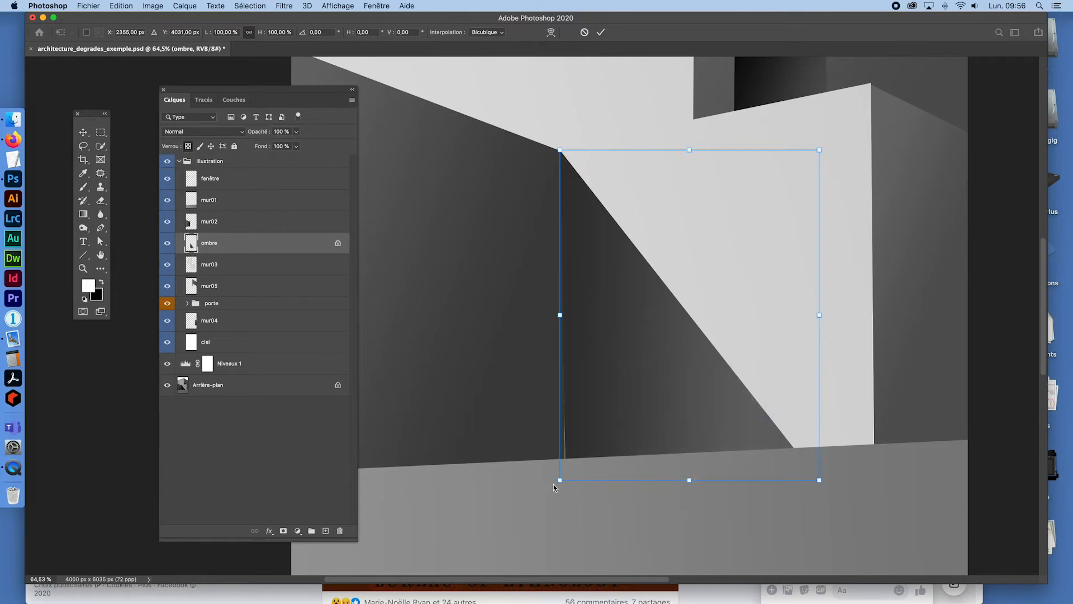
drag(561, 482, 560, 484)
key(Return)
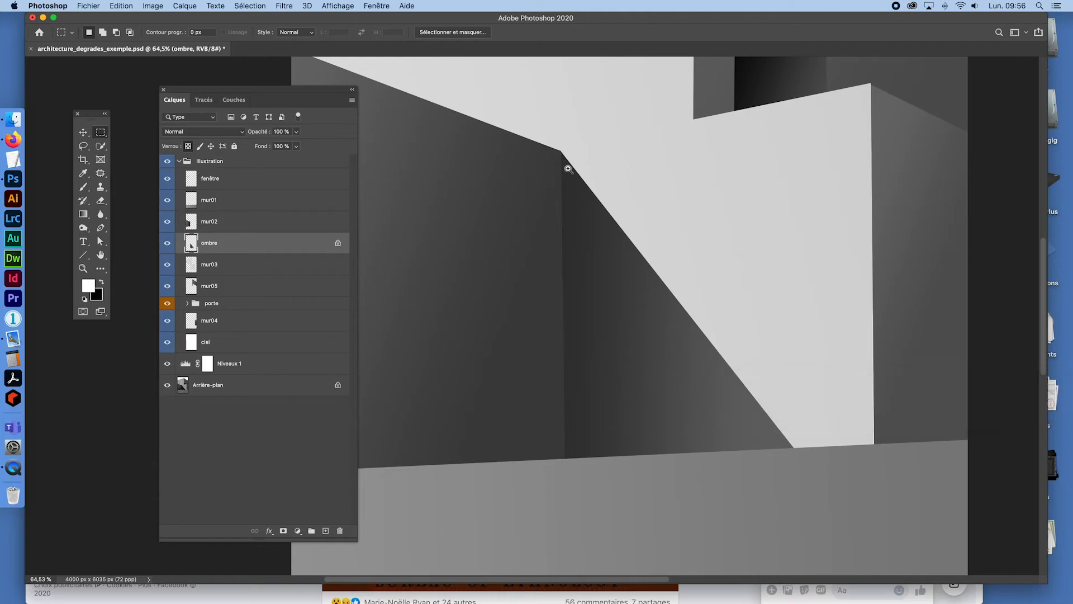
Step: Check the seam between "ombre" and the dark wall, and transform "ombre" again, shifting its lower-left corner slightly further outward
drag(563, 161, 626, 245)
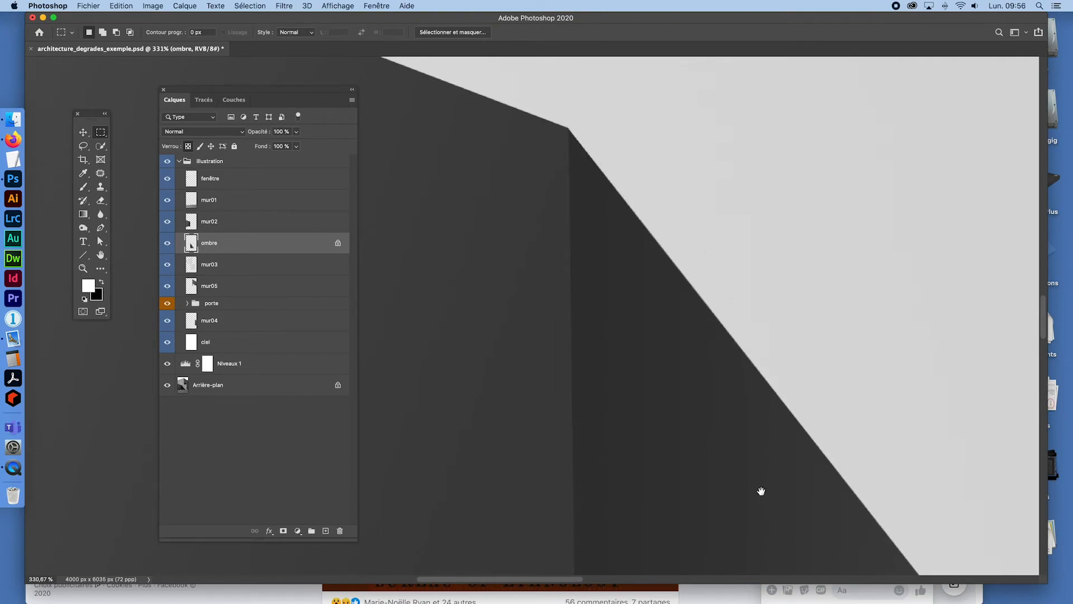
drag(760, 491, 703, 186)
drag(721, 407, 669, 391)
drag(729, 499, 689, 339)
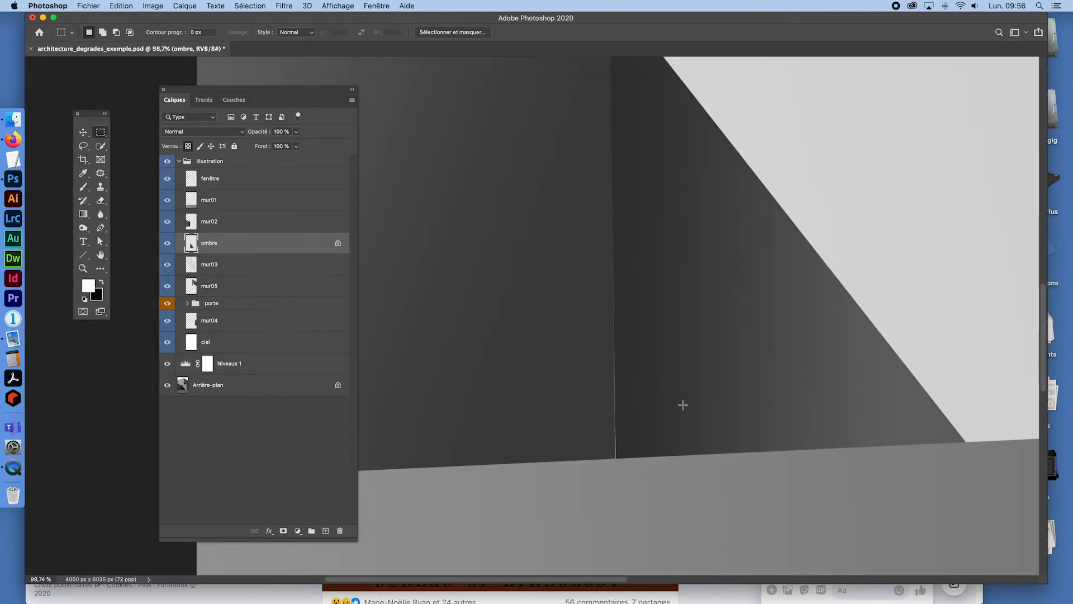
key(super+t)
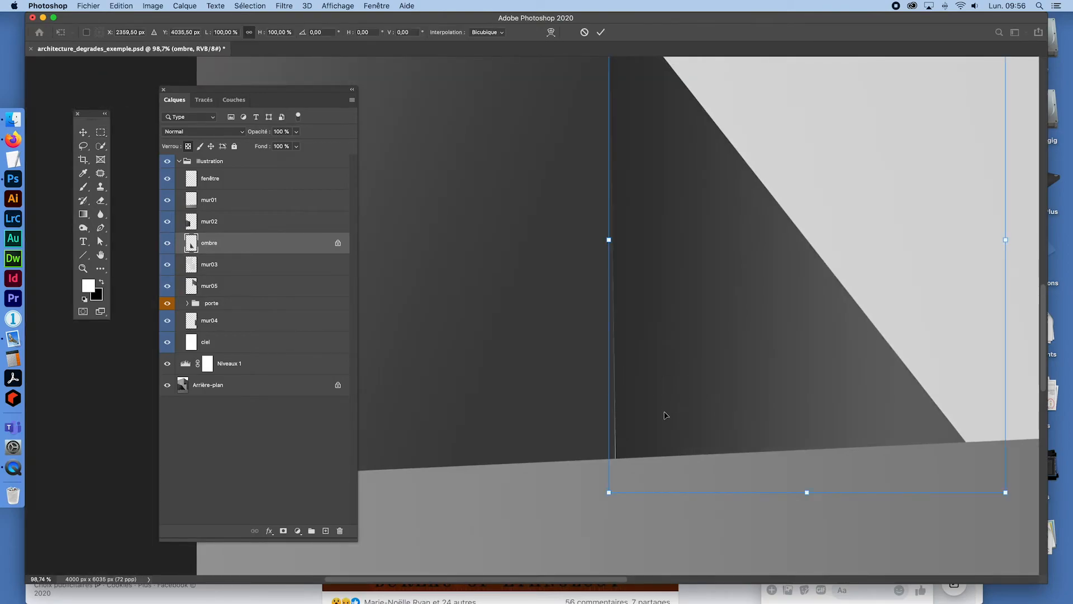
right_click(665, 408)
click(684, 452)
drag(609, 494, 607, 495)
key(Return)
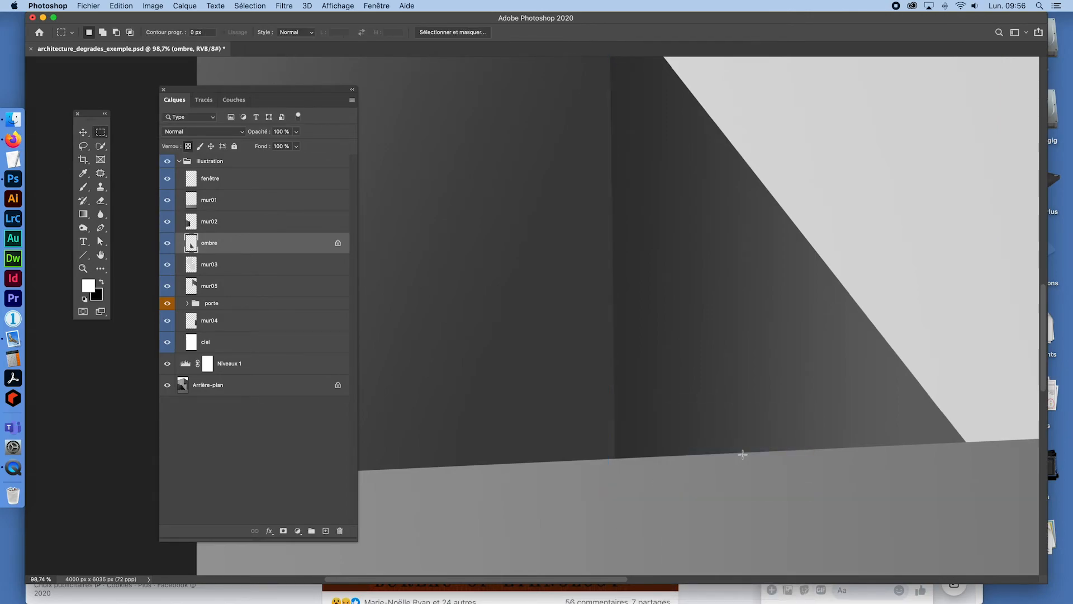
Step: Examine the light block's upper corner up close with "mur05" shown and hidden
key(super+0)
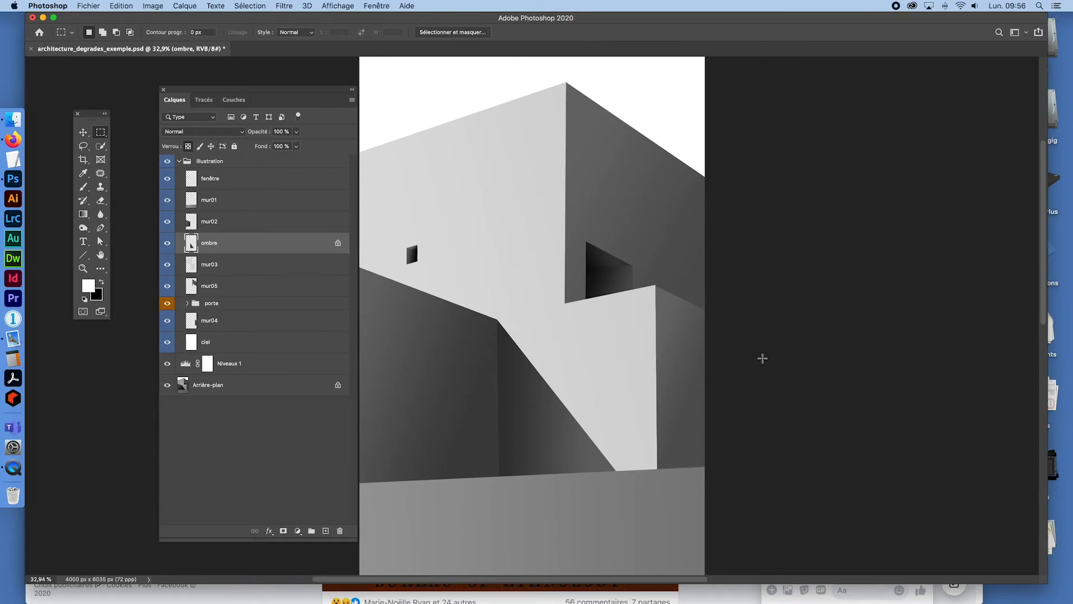
key(super+space)
drag(490, 318, 476, 295)
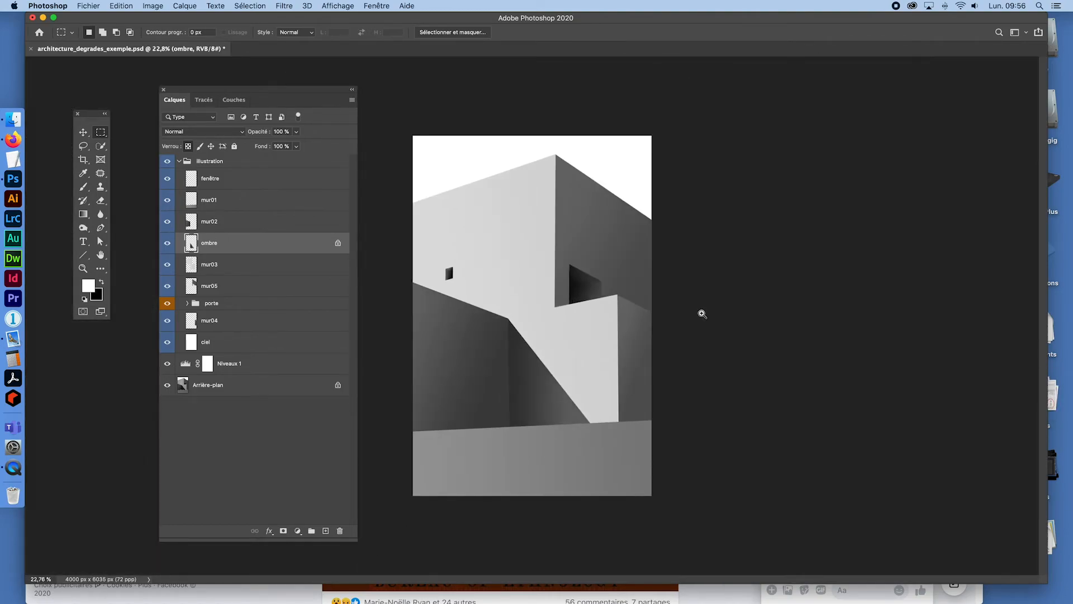
drag(617, 303, 721, 388)
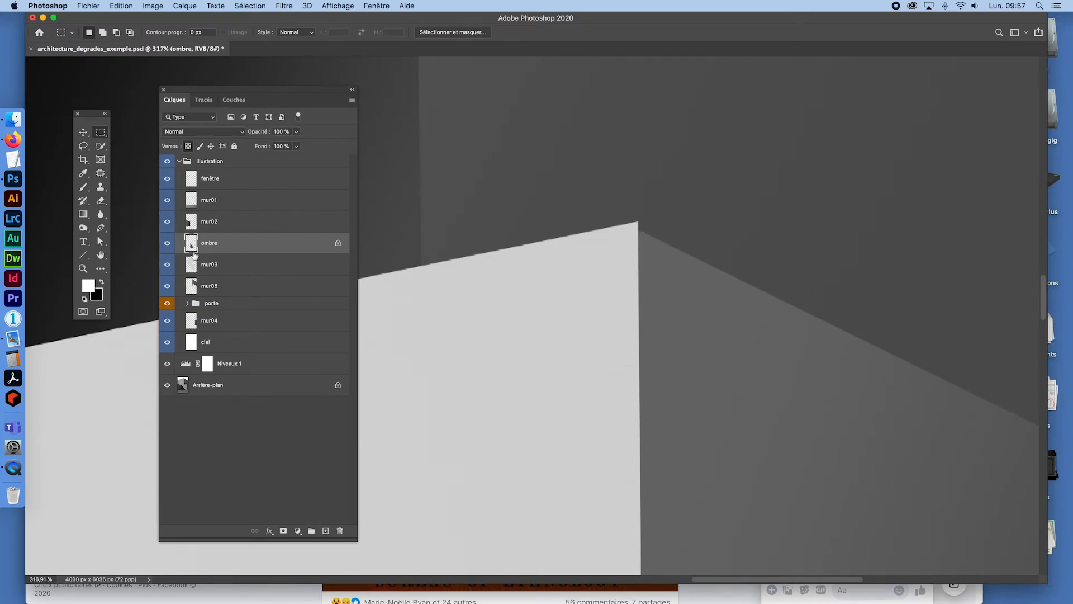
click(168, 287)
click(168, 286)
click(167, 286)
click(167, 286)
click(167, 286)
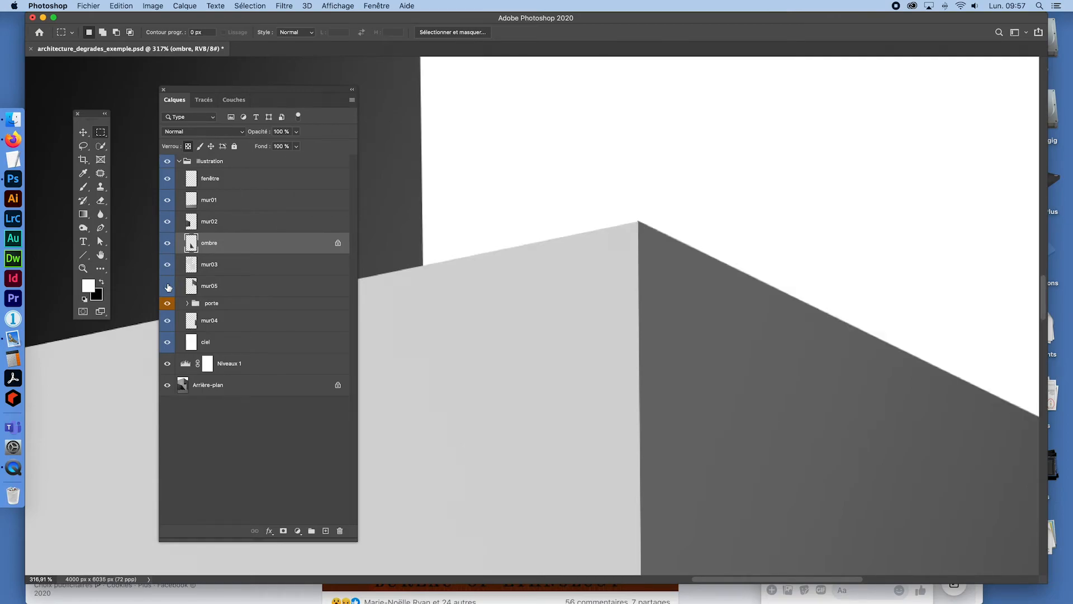
click(168, 287)
click(168, 286)
Step: Compare the whole illustration with "mur05" and "mur03" shown and hidden to see how the walls overlap
key(super+0)
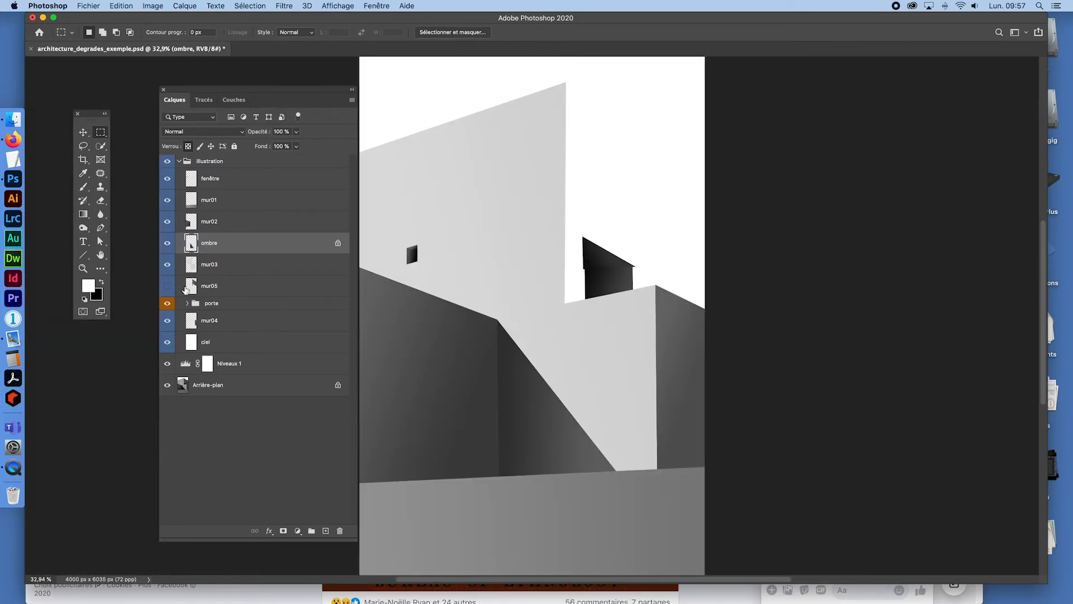
click(168, 287)
click(168, 286)
click(168, 286)
click(168, 286)
click(168, 286)
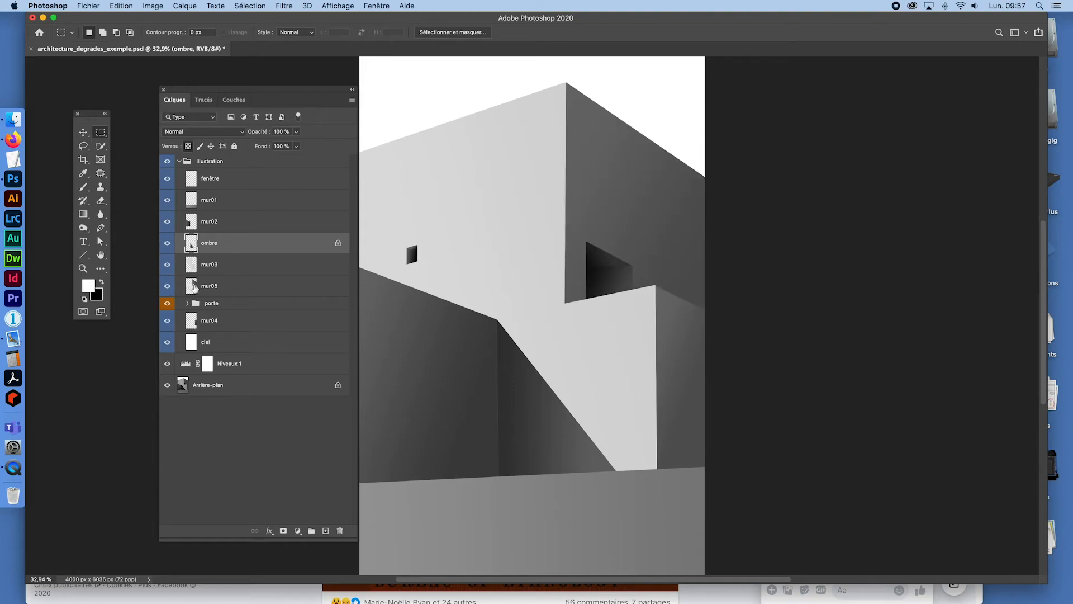
click(168, 265)
click(168, 265)
click(190, 286)
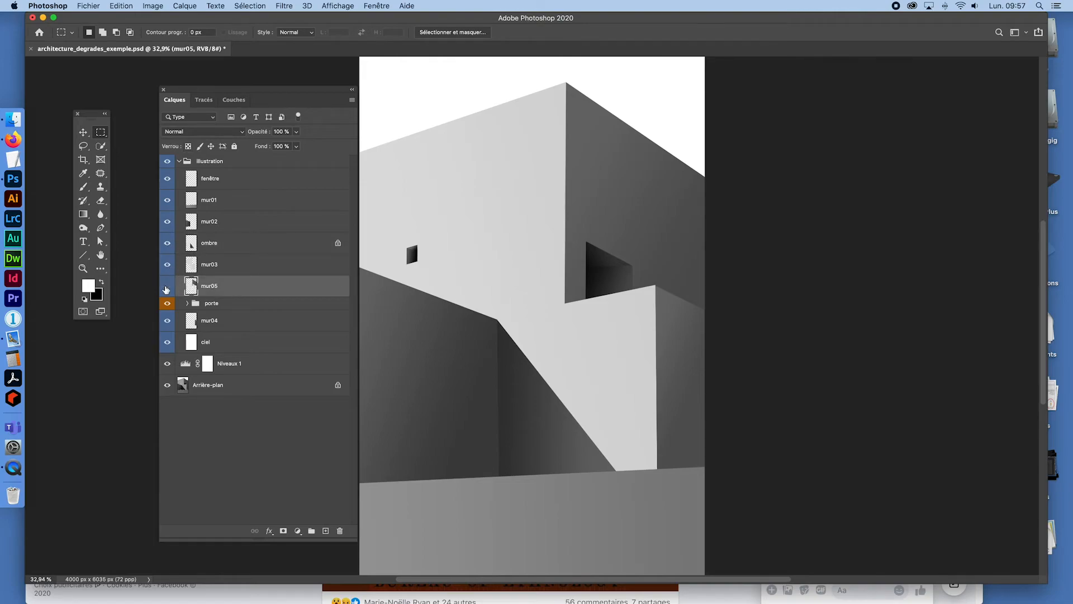
click(168, 286)
click(167, 286)
Step: Toggle the visibility of "mur05" to examine where it overlaps the sloping upper edge of "mur04"
drag(655, 281, 728, 343)
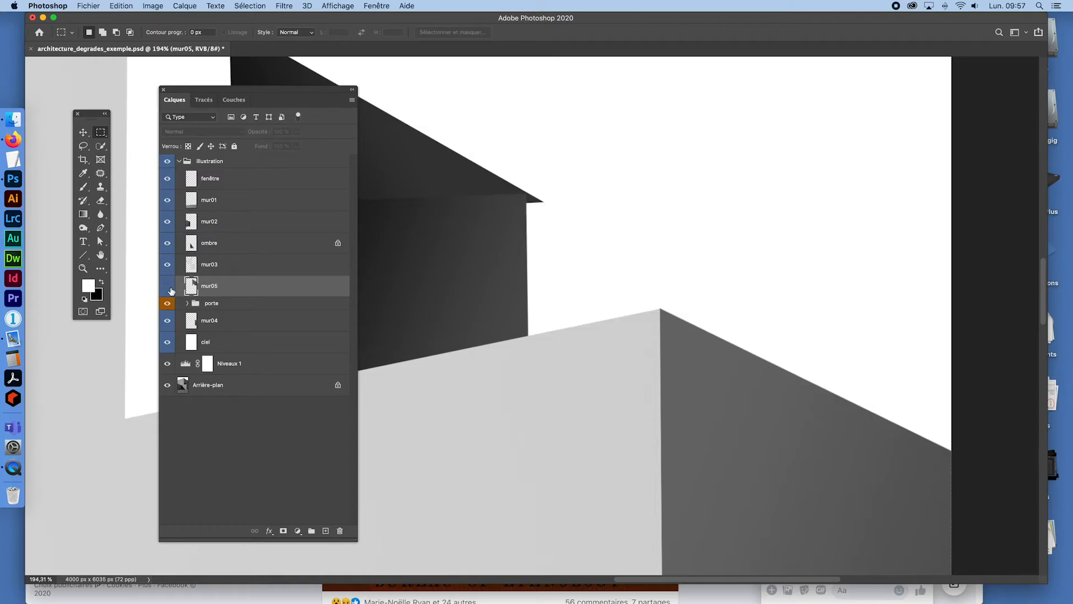
click(168, 287)
click(168, 287)
click(169, 287)
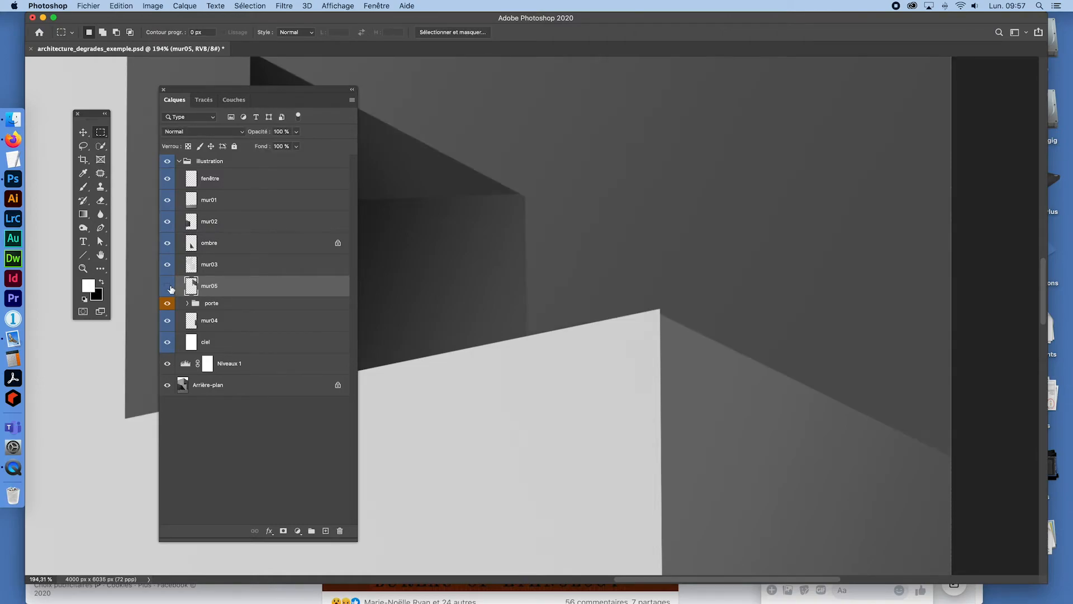
click(168, 286)
click(167, 286)
click(169, 287)
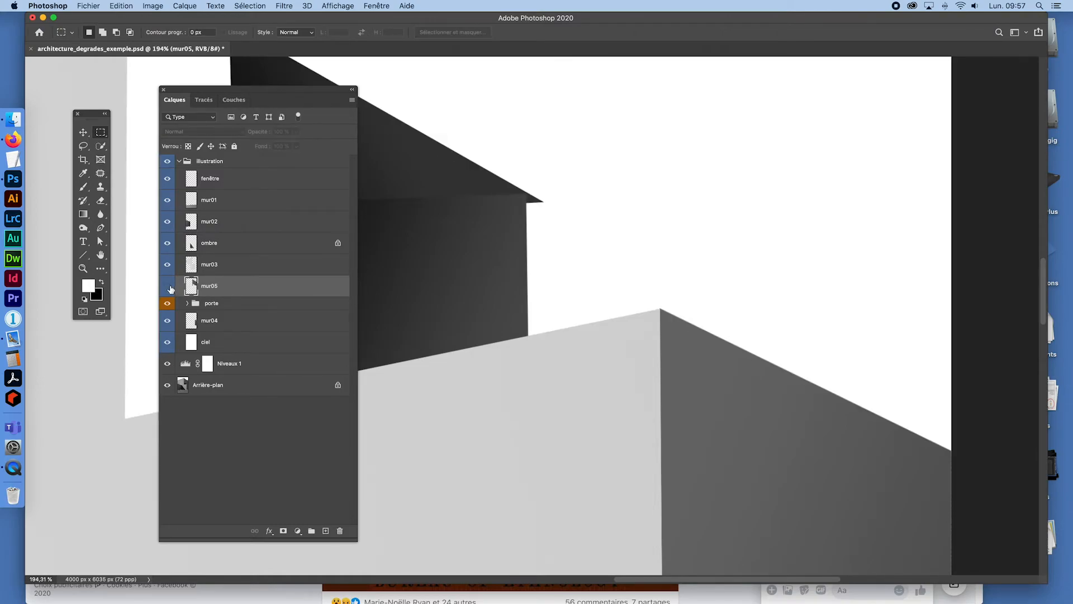
click(168, 287)
click(168, 286)
click(169, 287)
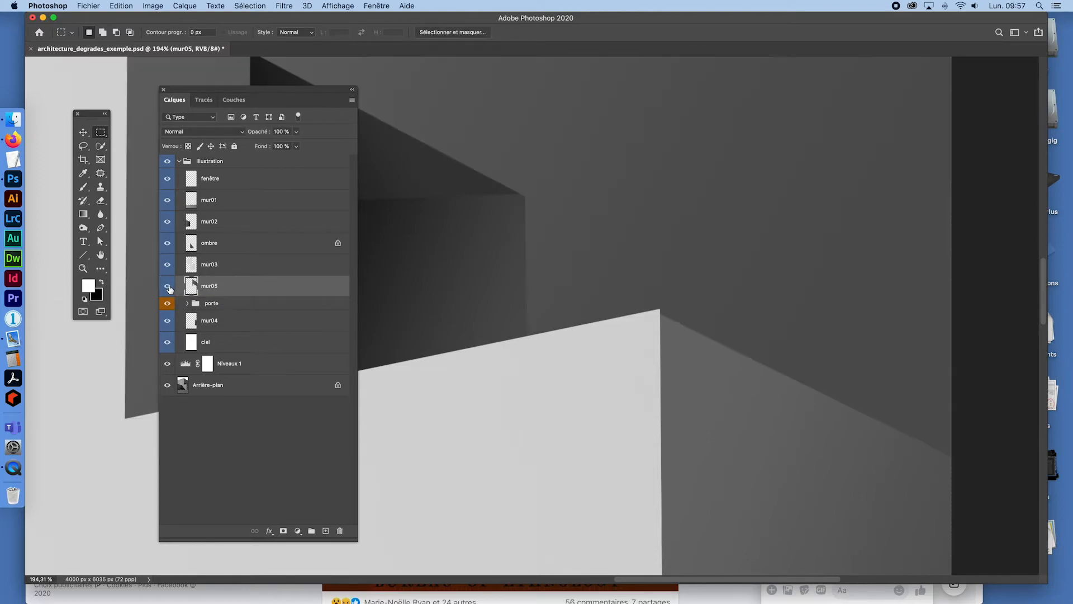
Step: Move the "mur04" layer directly above "mur05" and check its visibility in the full illustration
click(167, 325)
click(167, 324)
drag(207, 320, 202, 280)
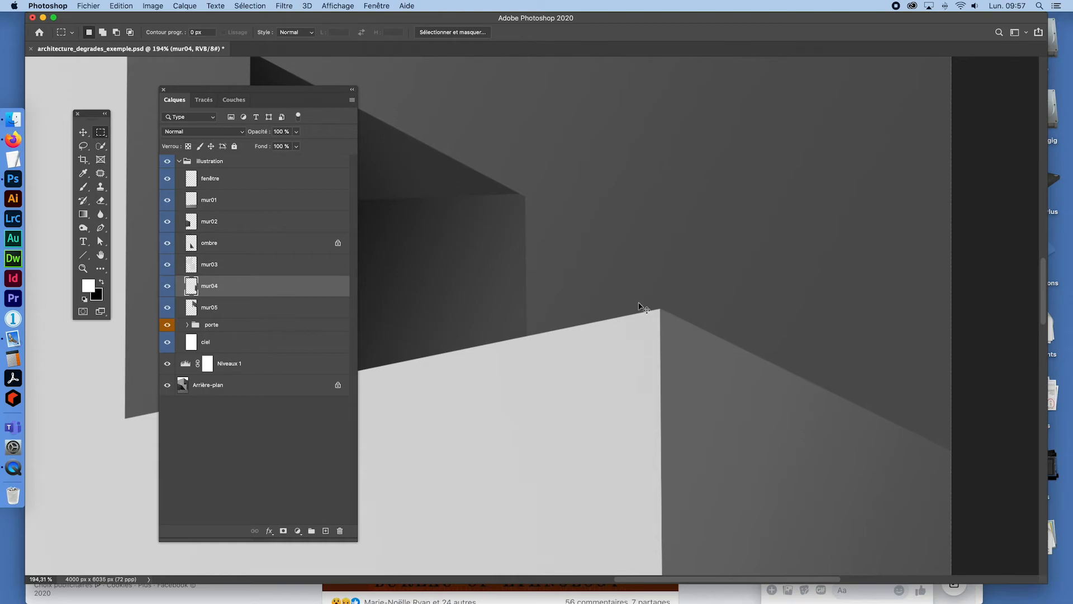
key(super+0)
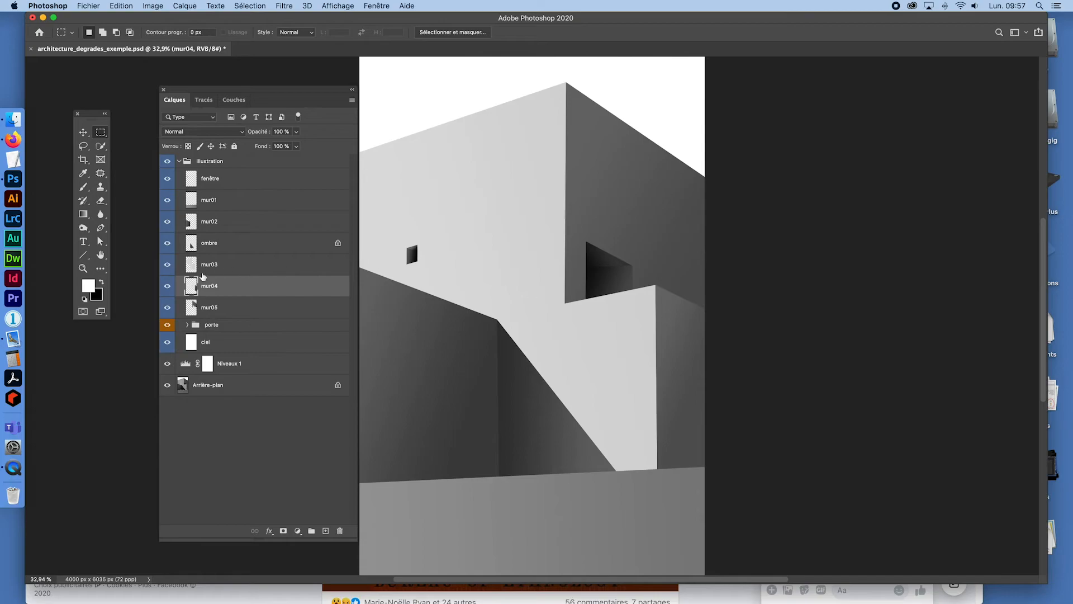
click(168, 286)
click(168, 286)
Step: Inspect the joins between walls at the light block's corner, the building's top corner and along the foreground wall
key(super+space)
drag(682, 300, 774, 372)
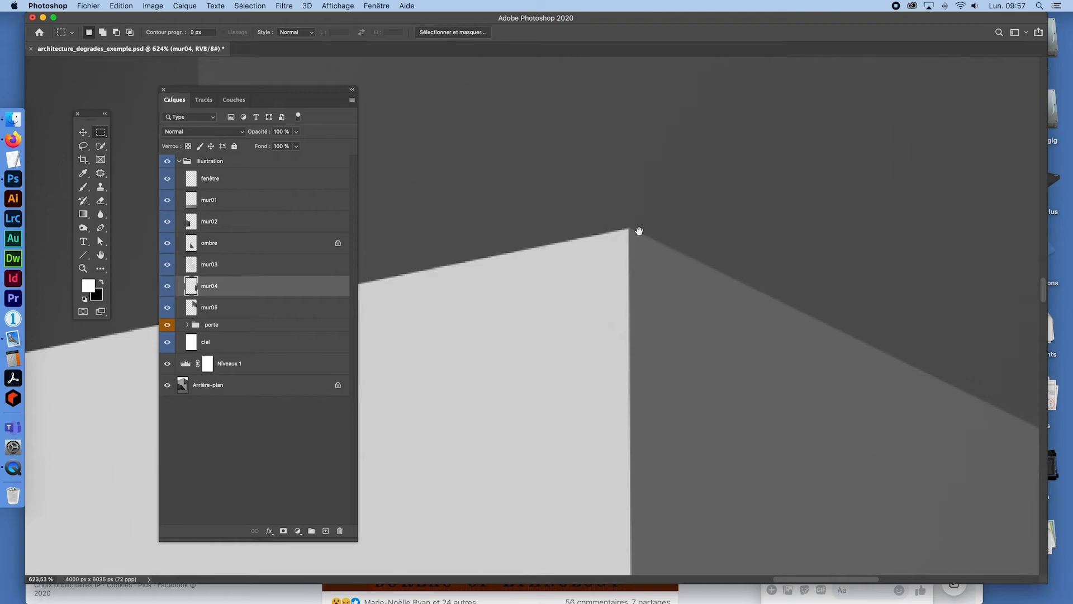
drag(678, 415, 704, 519)
drag(723, 340, 642, 320)
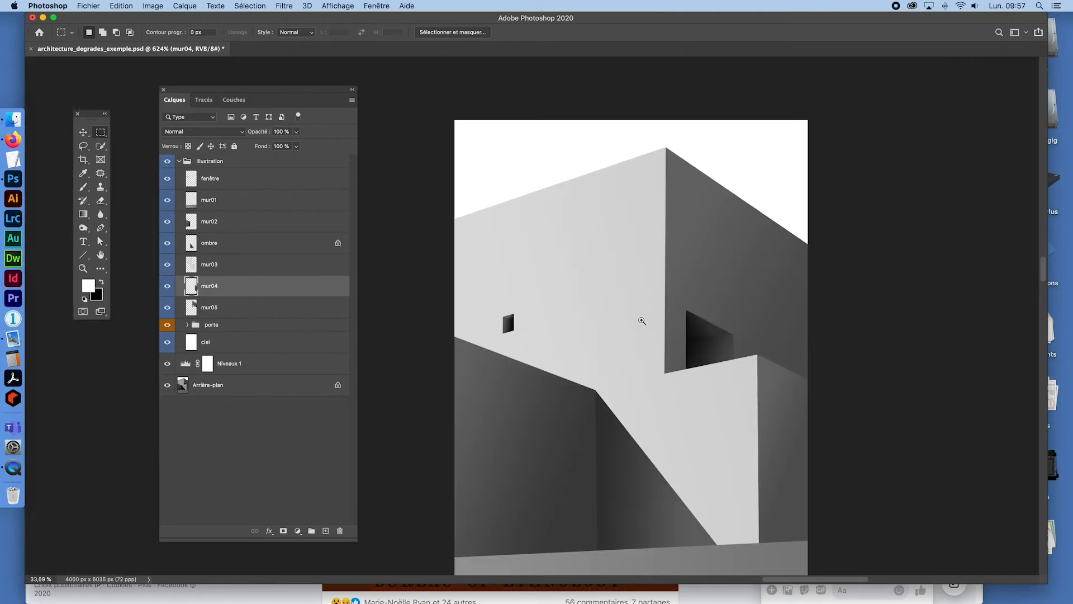
drag(665, 145, 683, 288)
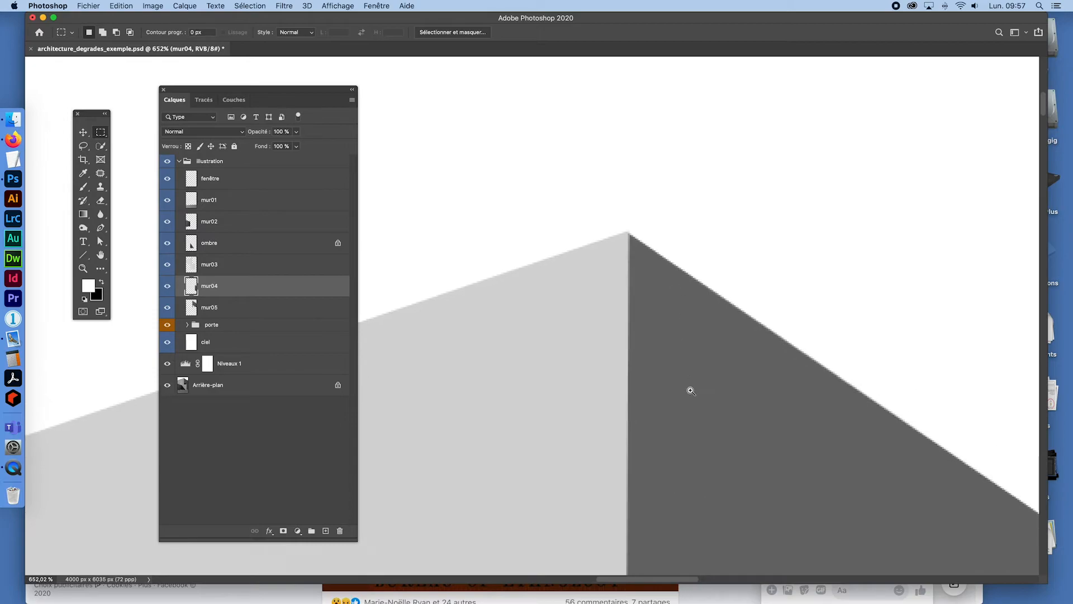
drag(691, 390, 657, 427)
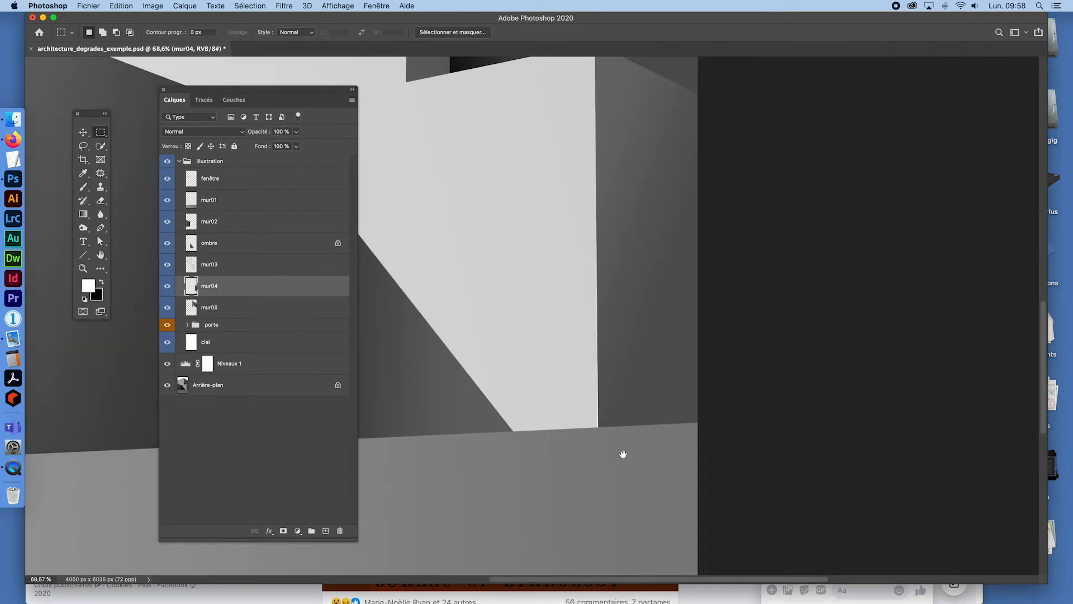
drag(522, 470, 783, 338)
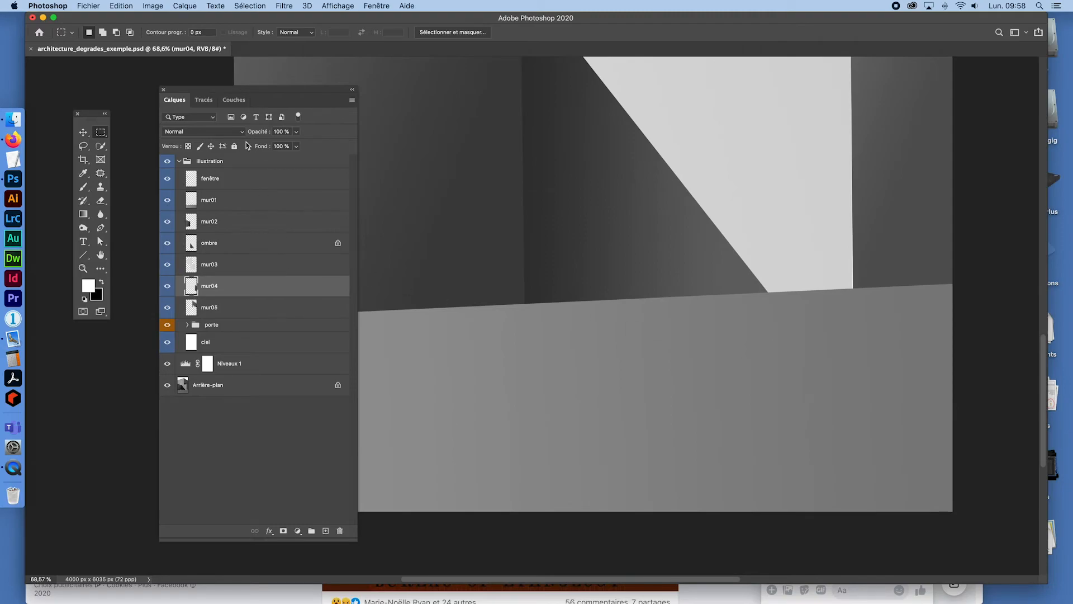
Step: Toggle the visibility of "mur01" to examine how the walls and shadow extend beneath the foreground wall
drag(256, 93, 131, 191)
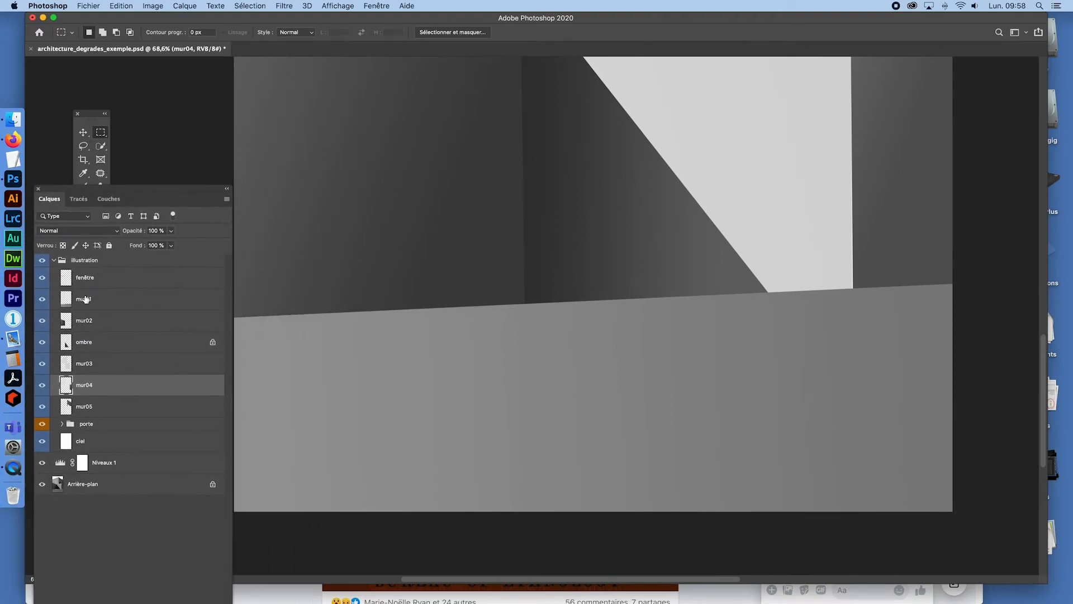
click(43, 300)
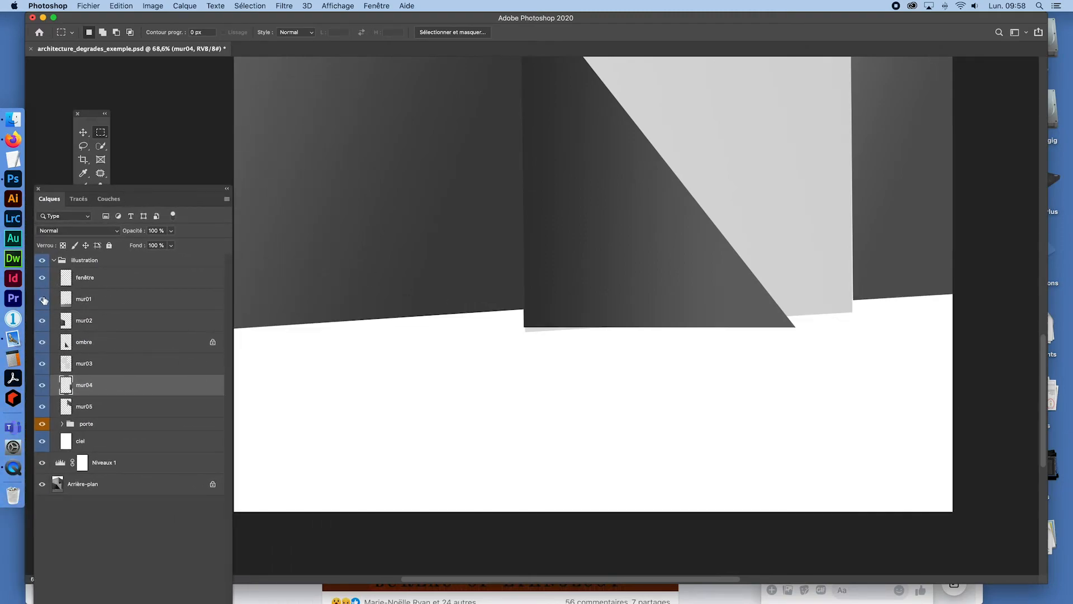
click(43, 300)
click(43, 299)
click(41, 299)
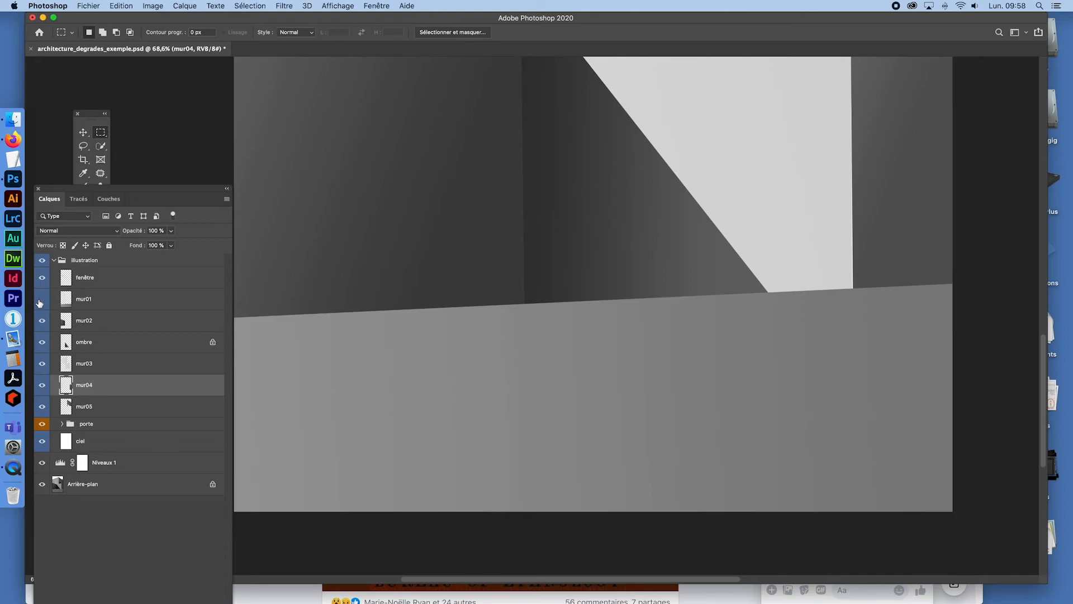
click(41, 300)
click(41, 300)
click(41, 300)
click(41, 300)
drag(151, 193, 127, 204)
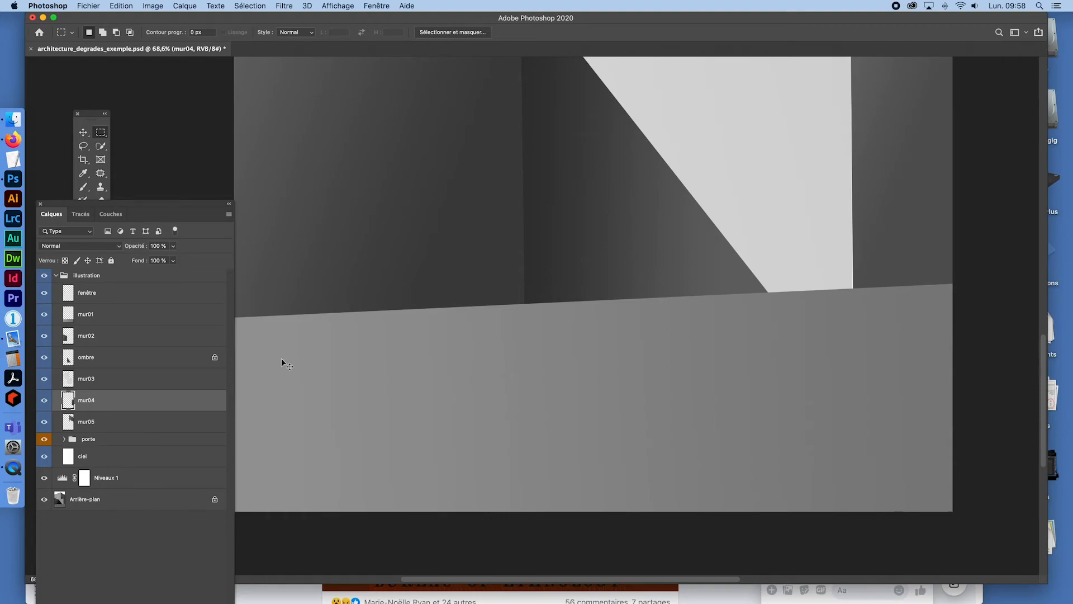
Step: Compare the complete illustration with the original photo by showing and hiding the "illustration" group
key(super+0)
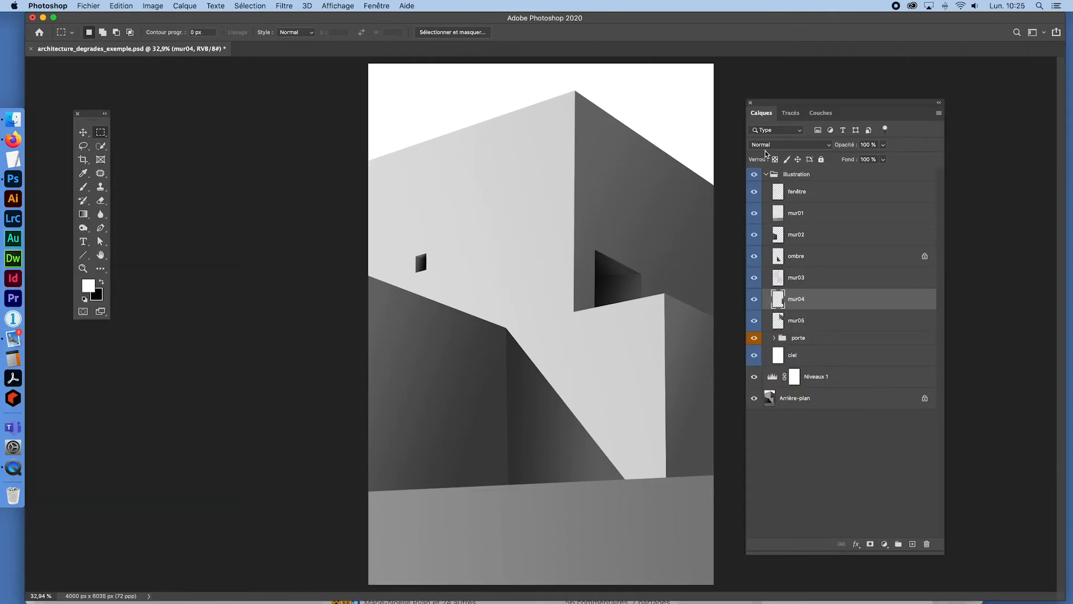
click(753, 176)
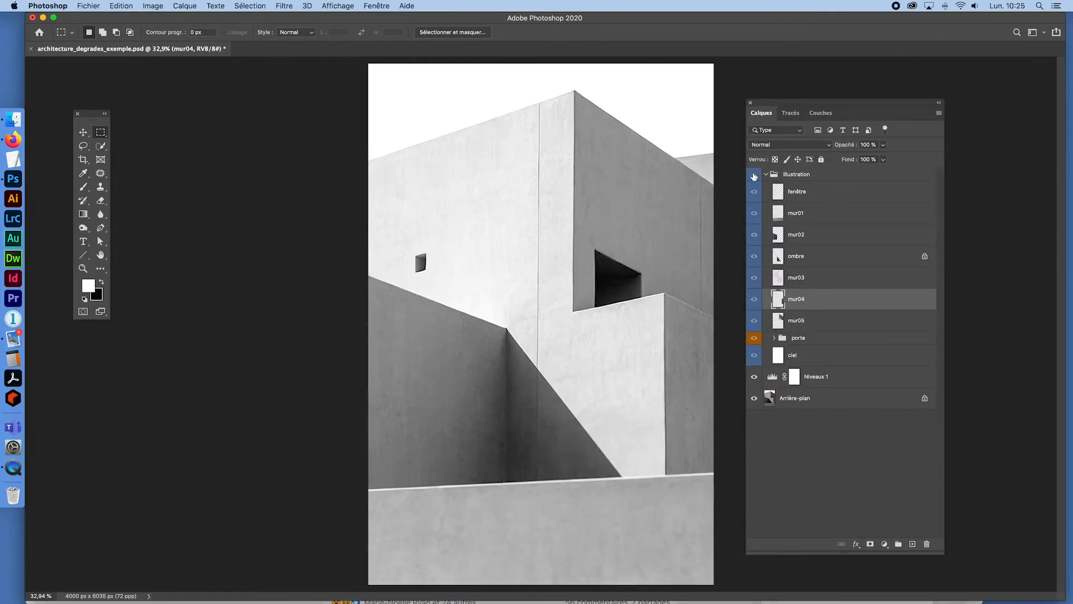
click(753, 176)
click(753, 176)
click(754, 176)
click(753, 176)
click(754, 176)
click(753, 176)
click(753, 176)
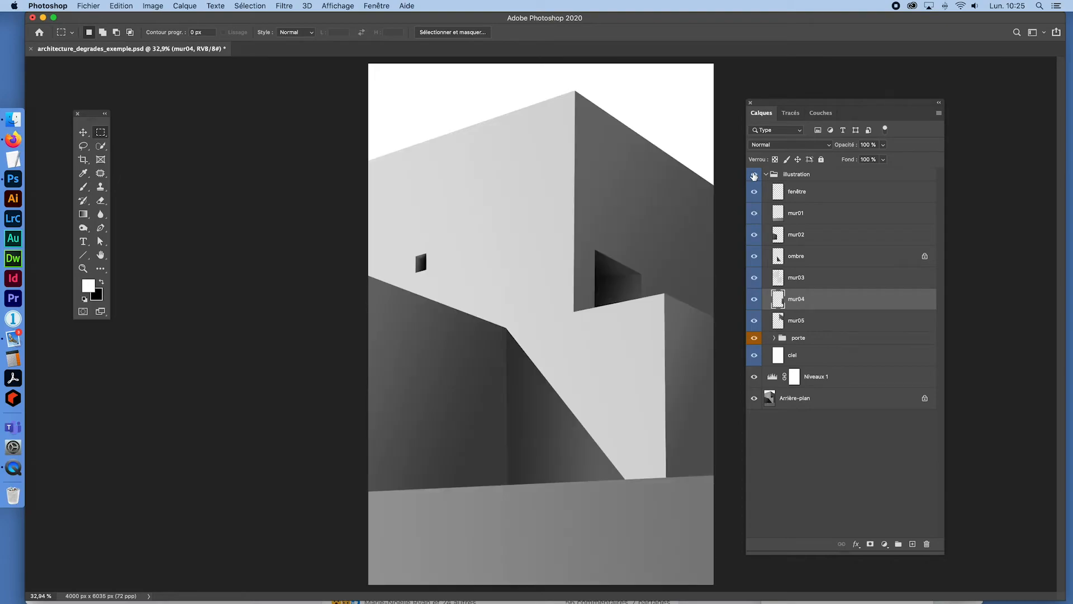
click(754, 176)
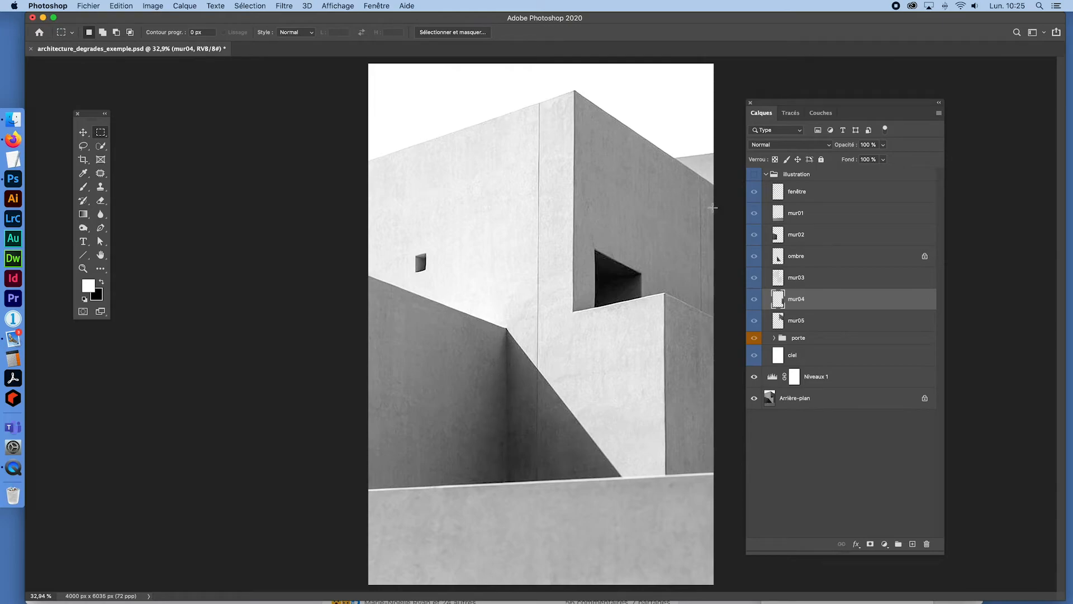
click(754, 175)
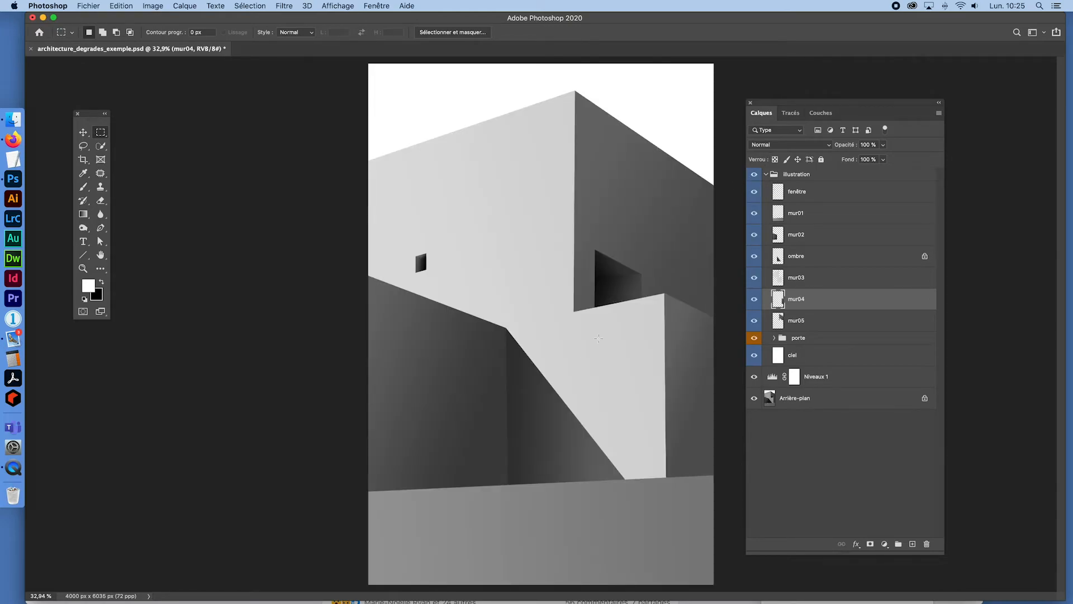
click(754, 175)
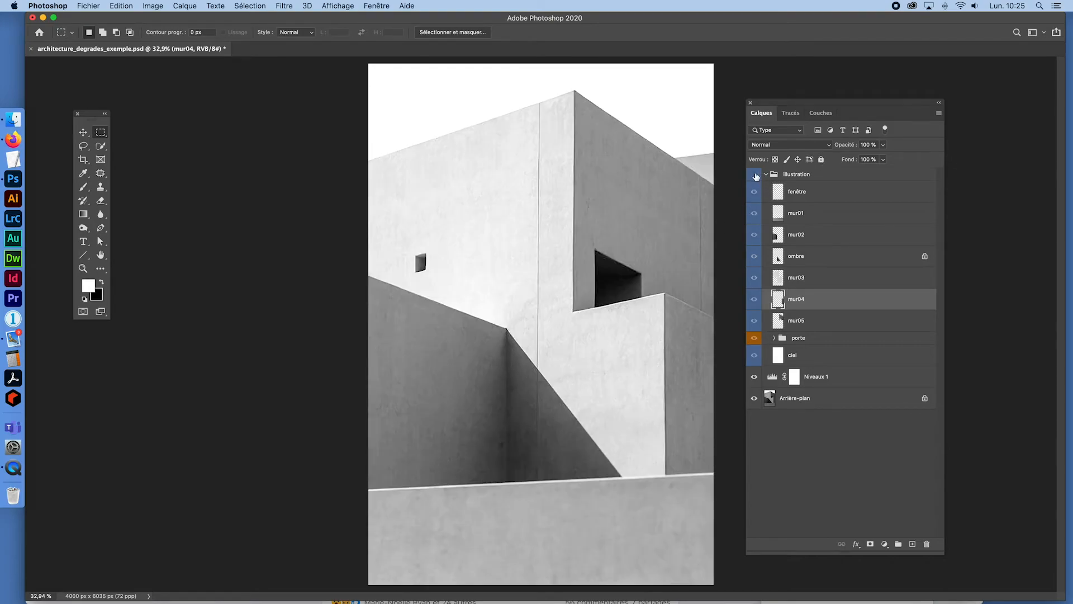
Step: Alternate between the gradient illustration and the photo to examine how the shadow falls around the inner wall corner
click(755, 176)
click(756, 176)
click(757, 176)
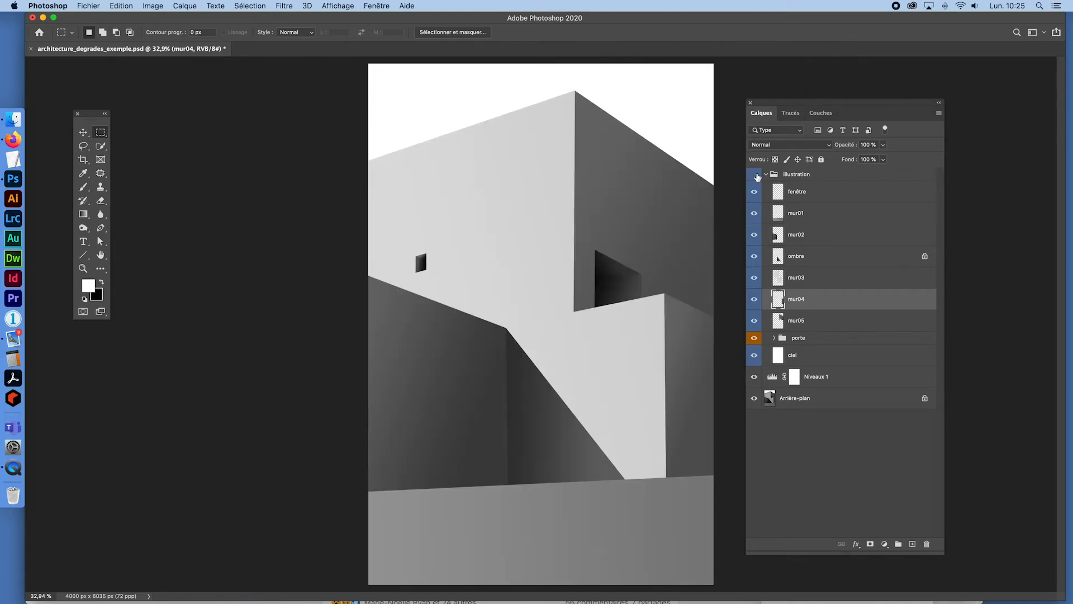
click(756, 176)
click(757, 176)
click(756, 176)
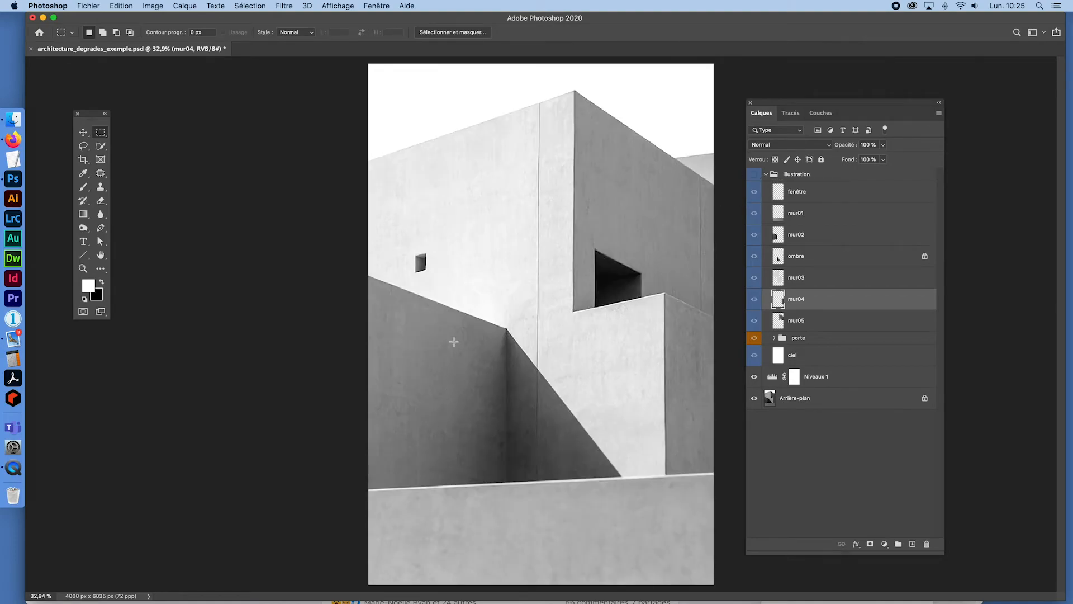
Step: Compare the photo with and without the "Niveaux 1" adjustment, and delete that adjustment layer
click(754, 378)
click(755, 379)
click(755, 379)
click(756, 379)
click(755, 379)
click(755, 379)
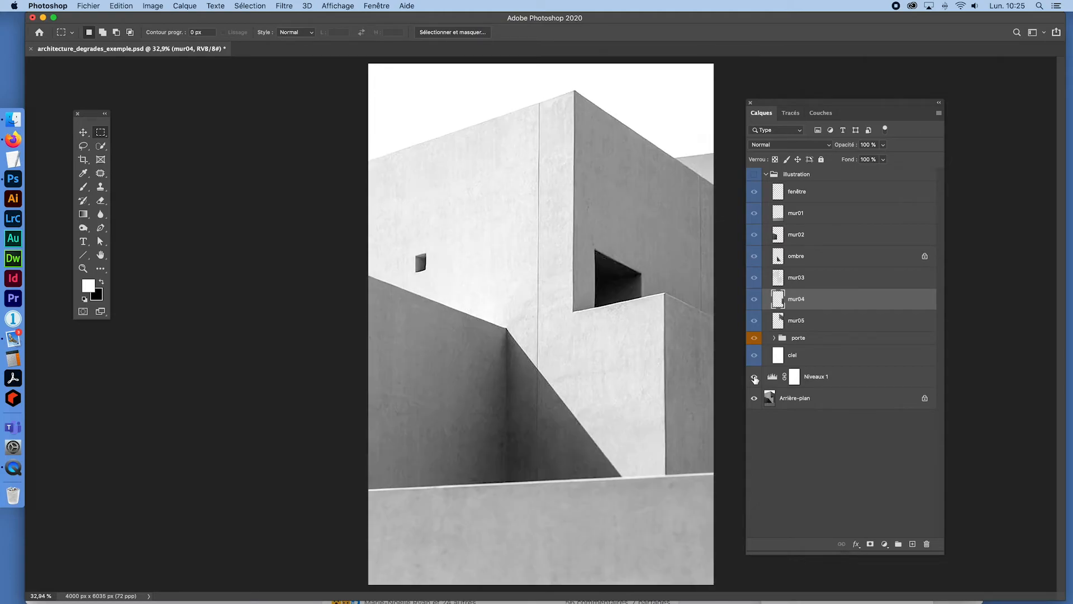
click(755, 379)
drag(780, 377, 927, 544)
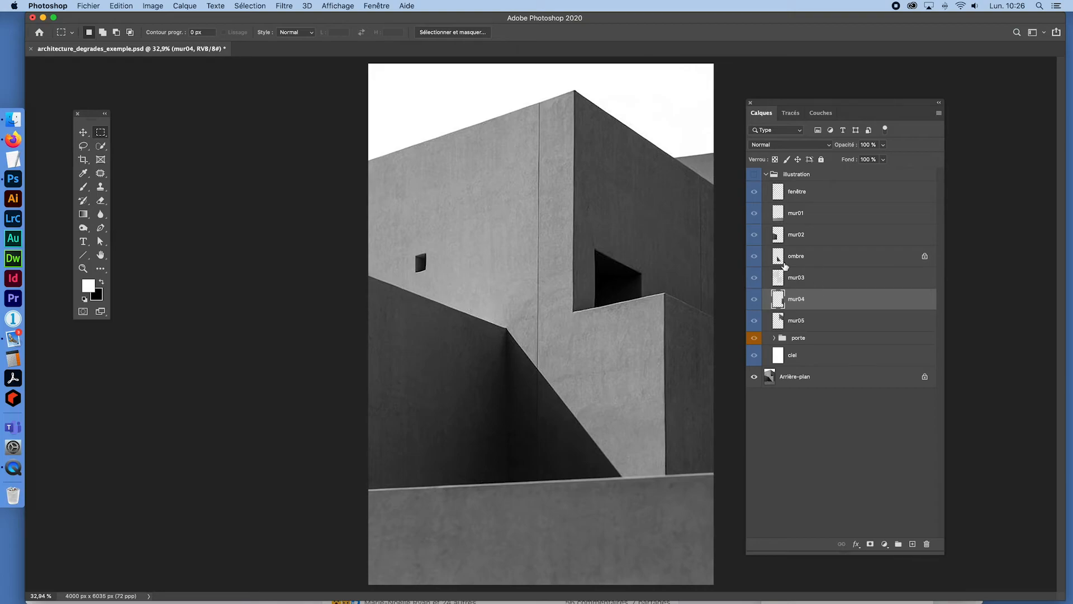
Step: Show the "illustration" group again and toggle "mur02" to identify which wall it contains
click(778, 193)
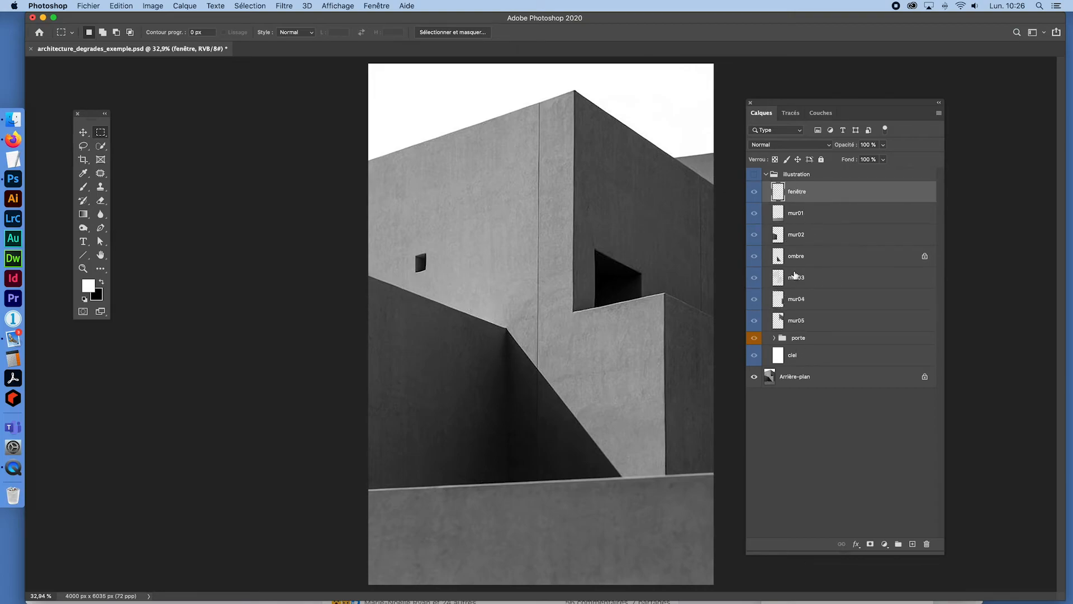
click(752, 238)
click(752, 238)
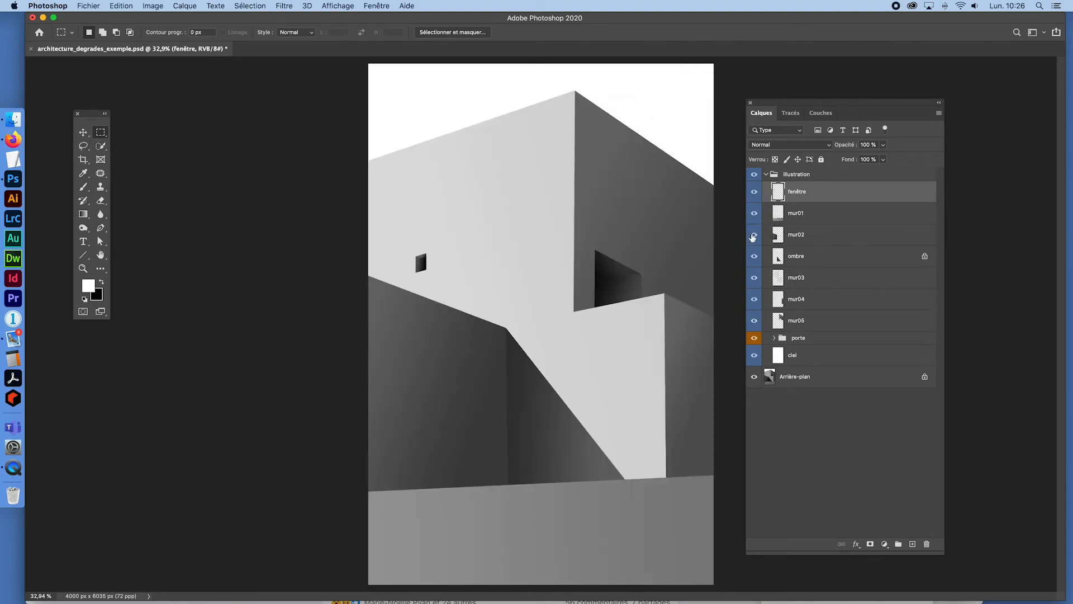
click(753, 237)
click(753, 237)
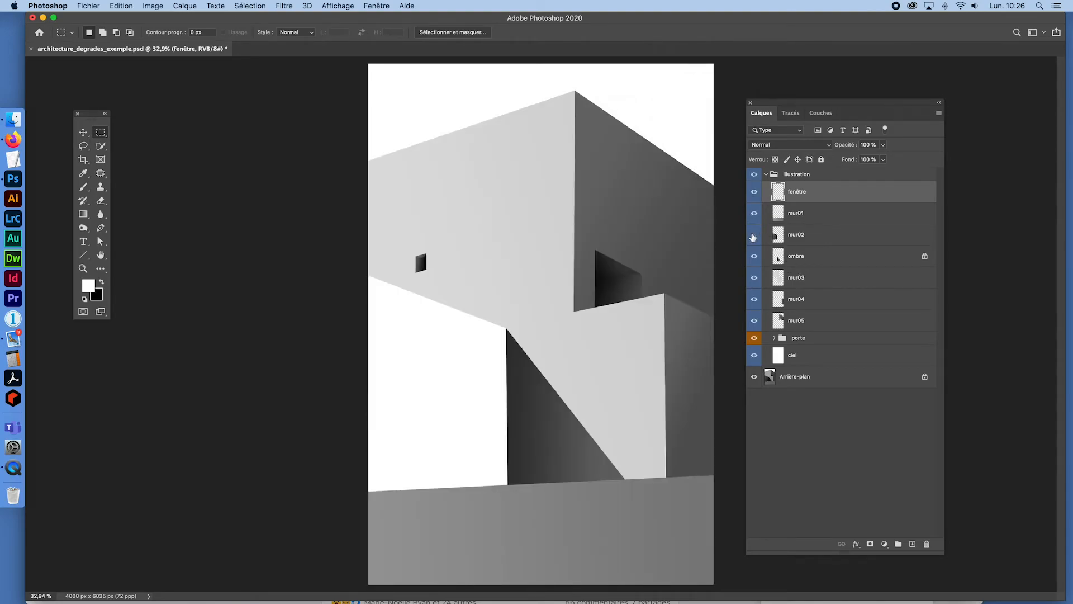
click(753, 237)
Step: Add a new layer directly above "mur02" and name it "ombre"
click(805, 235)
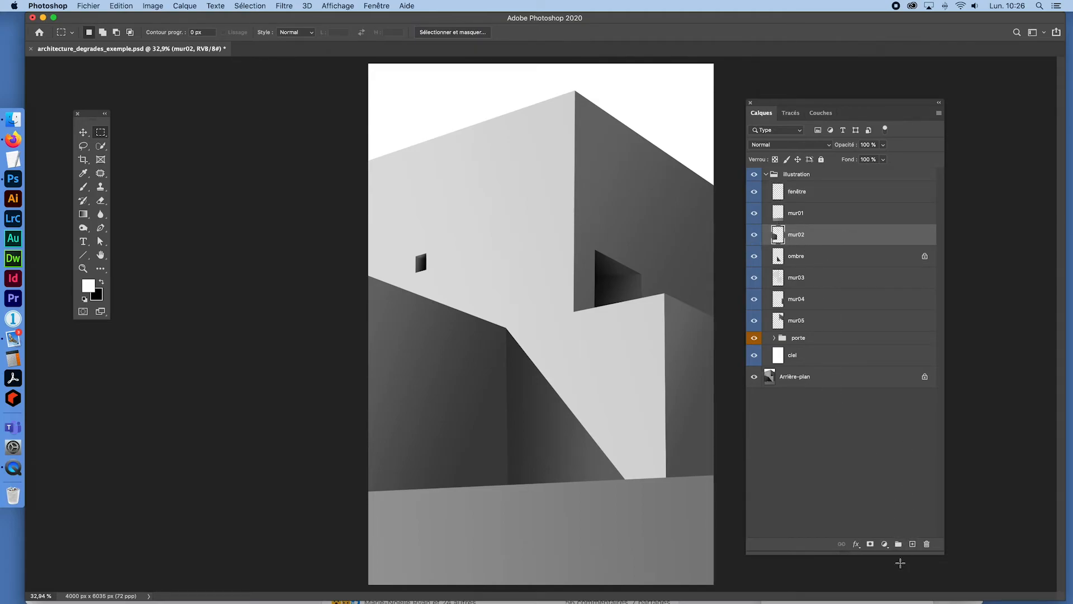
click(911, 544)
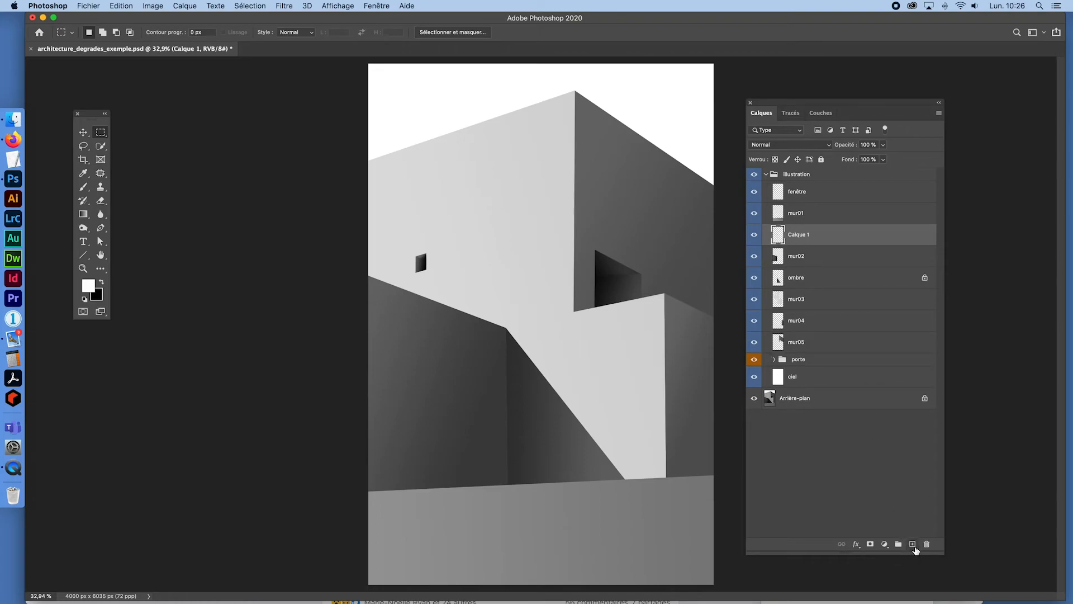
double_click(805, 234)
text(ombre)
key(Return)
Step: Create a tall, narrow elliptical selection over the inner wall corner, fill it with black and deselect
click(103, 132)
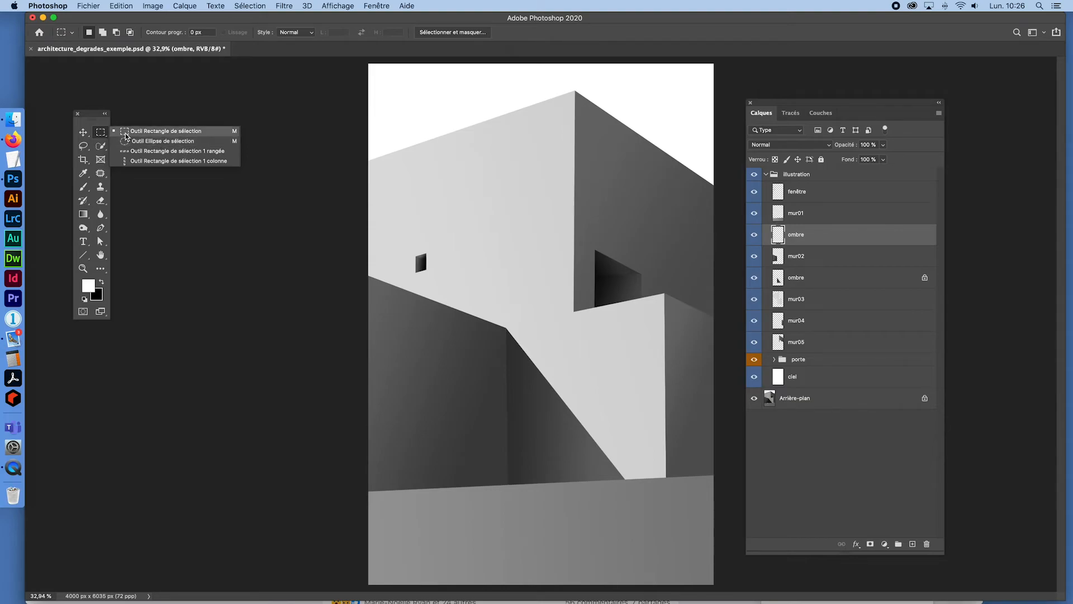
click(139, 142)
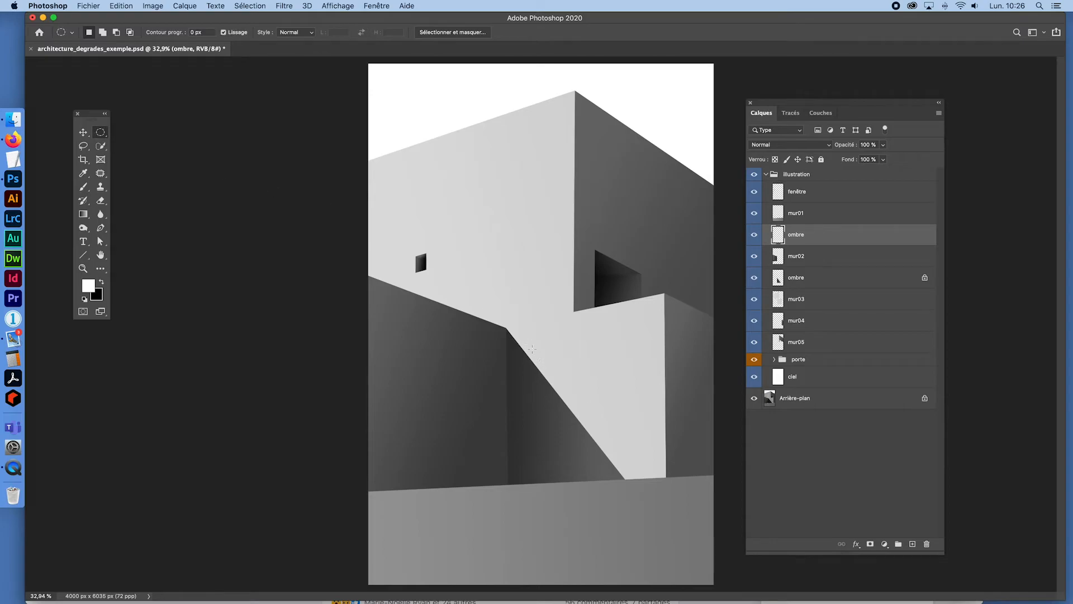
drag(505, 331, 532, 491)
click(104, 281)
key(alt+BackSpace)
key(super+d)
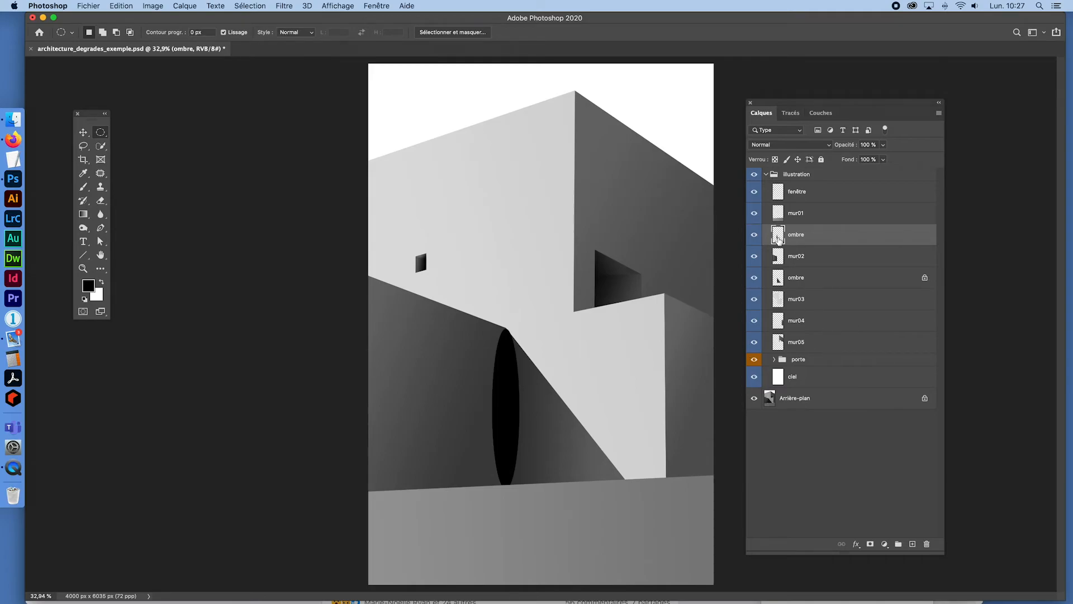
Step: Apply a Gaussian blur with a radius of 180 pixels to the black ellipse on the new "ombre" layer
click(284, 6)
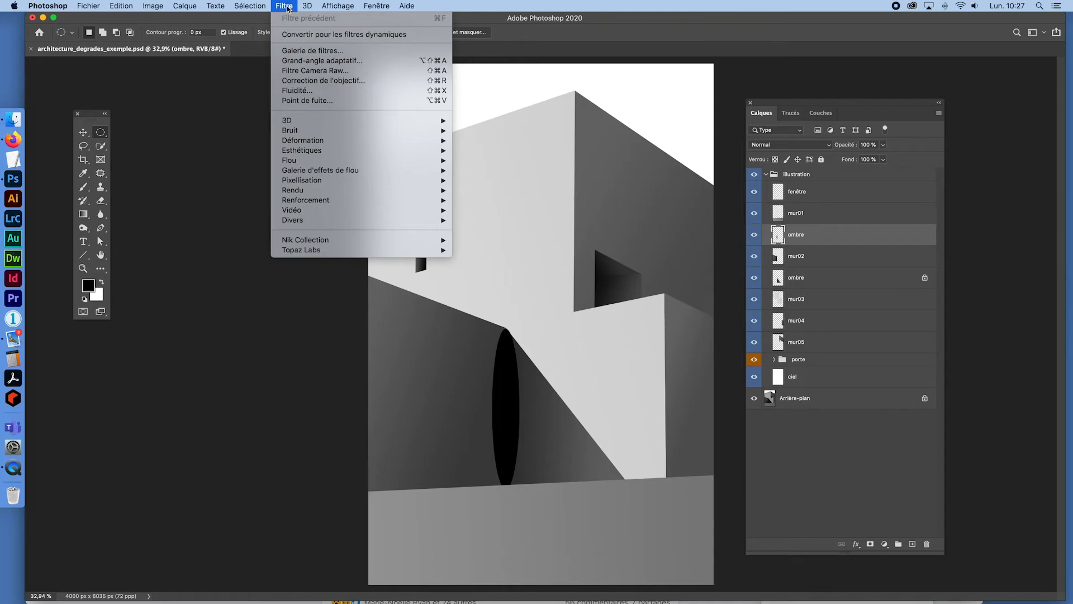
mouse_move(300, 161)
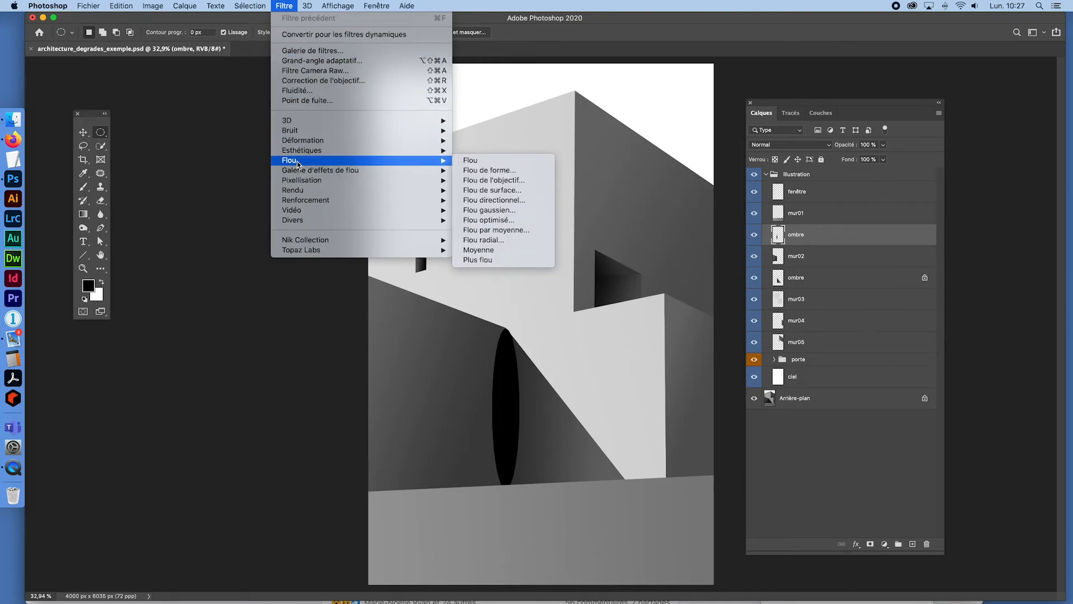
click(482, 216)
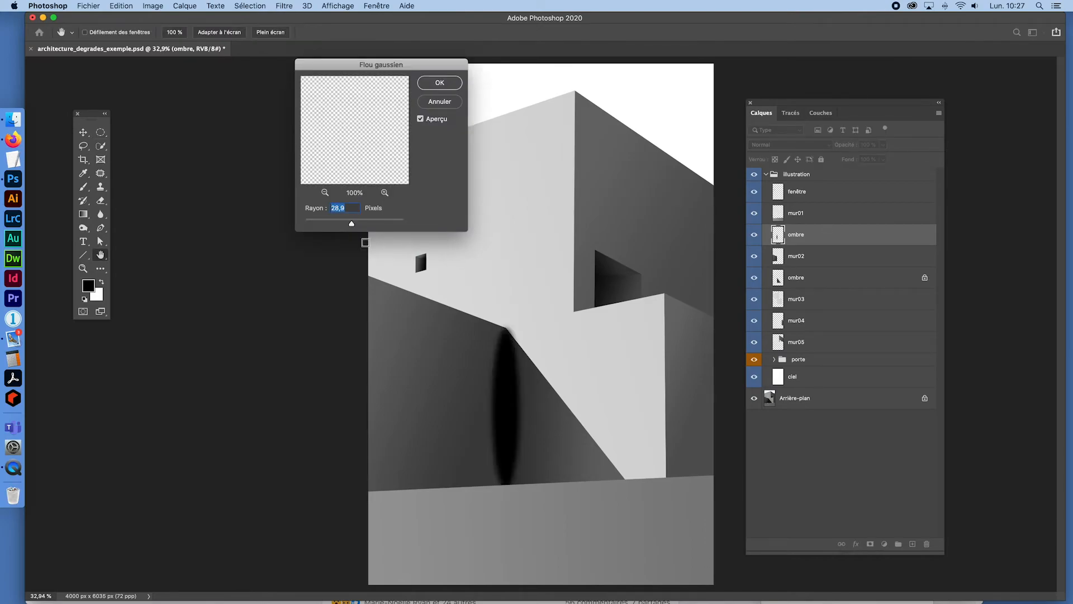
click(368, 224)
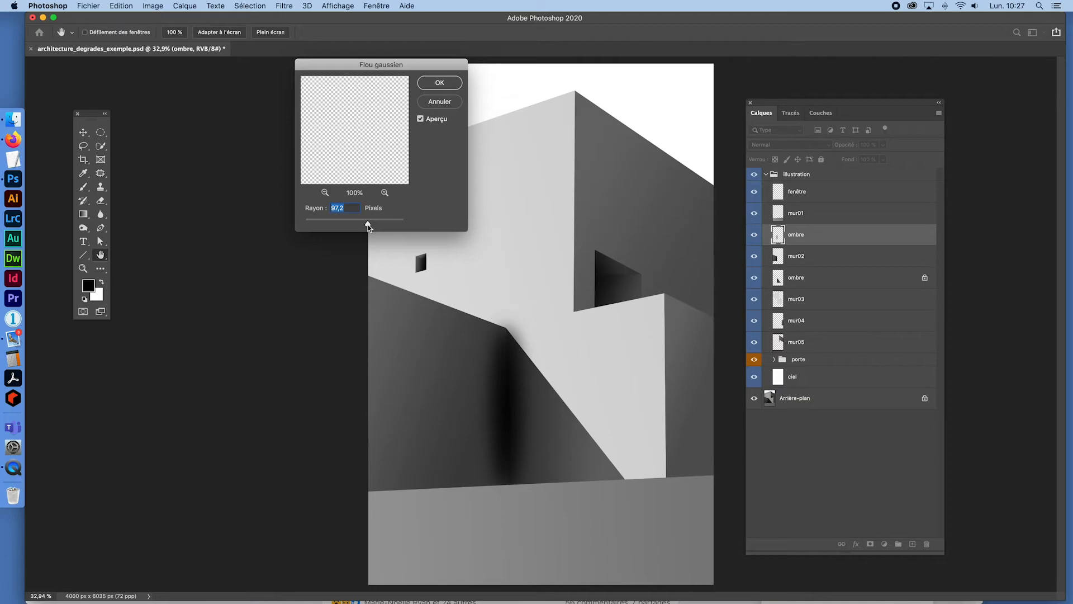
click(380, 224)
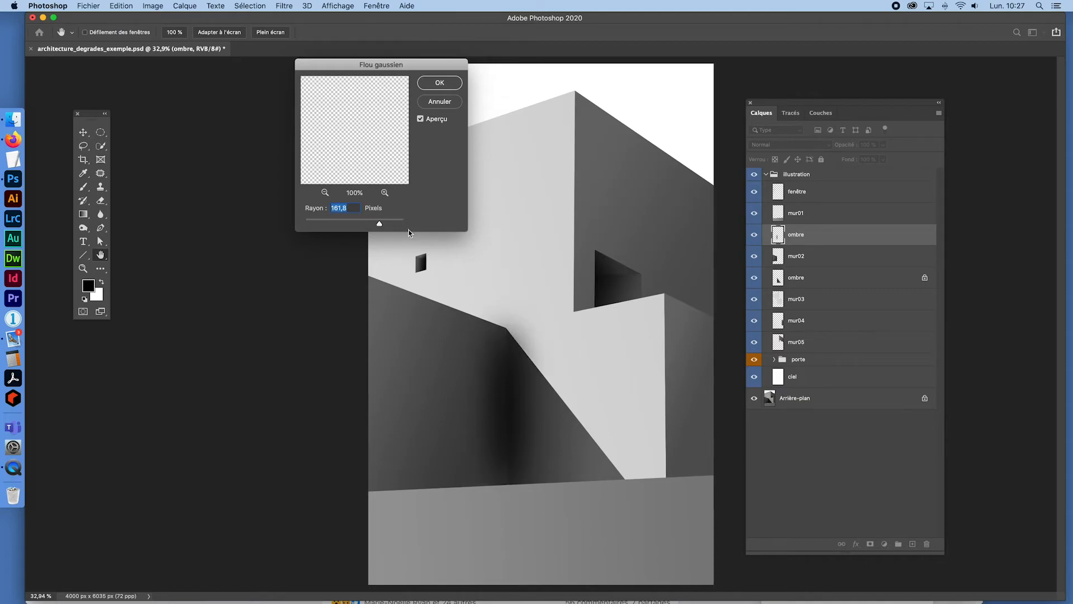
click(390, 223)
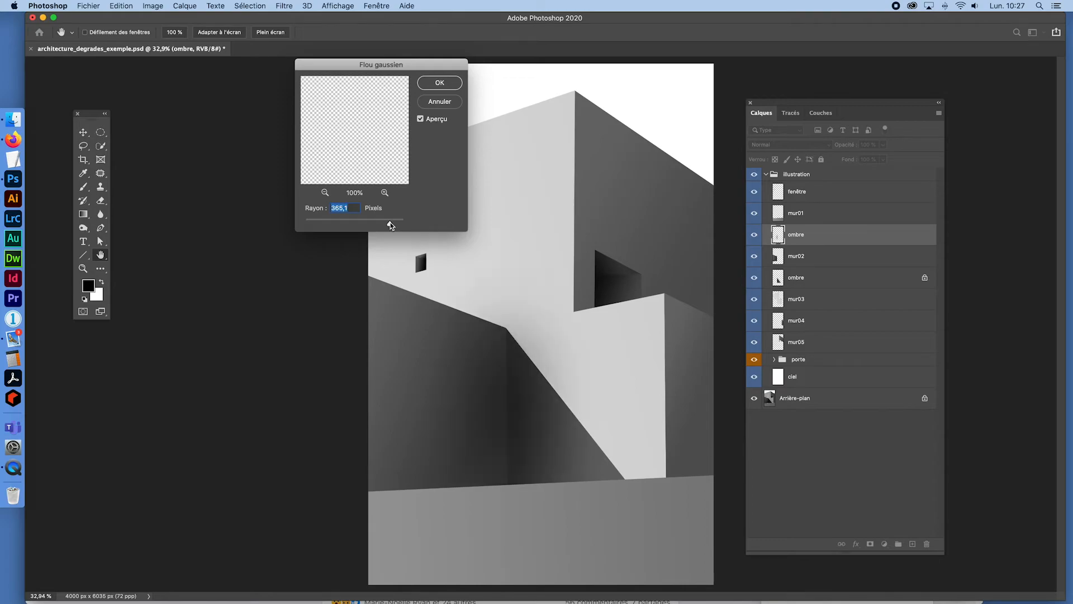
drag(391, 223, 384, 224)
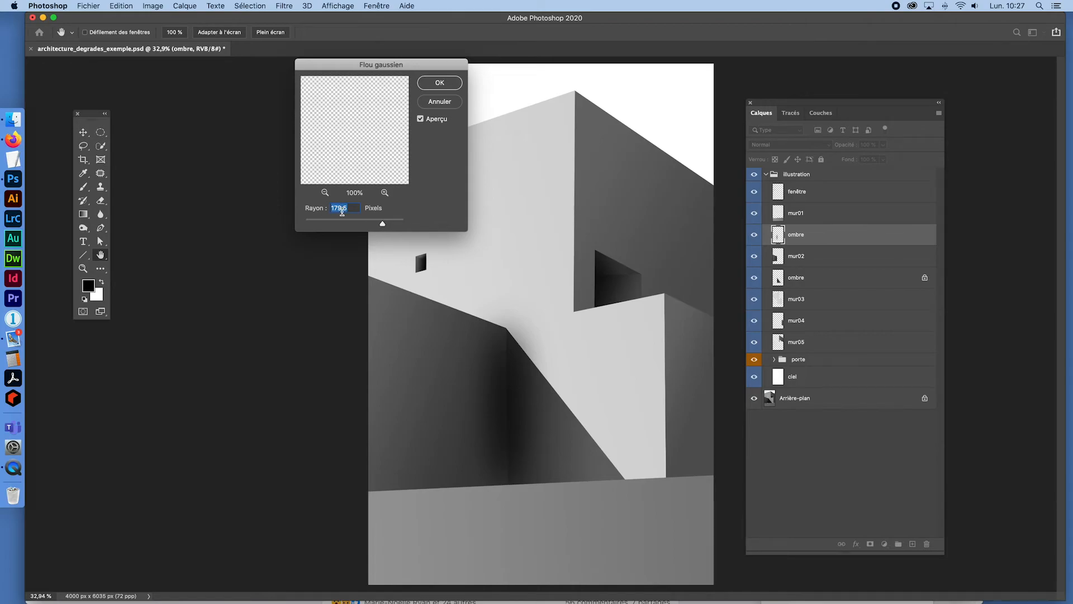
text(18)
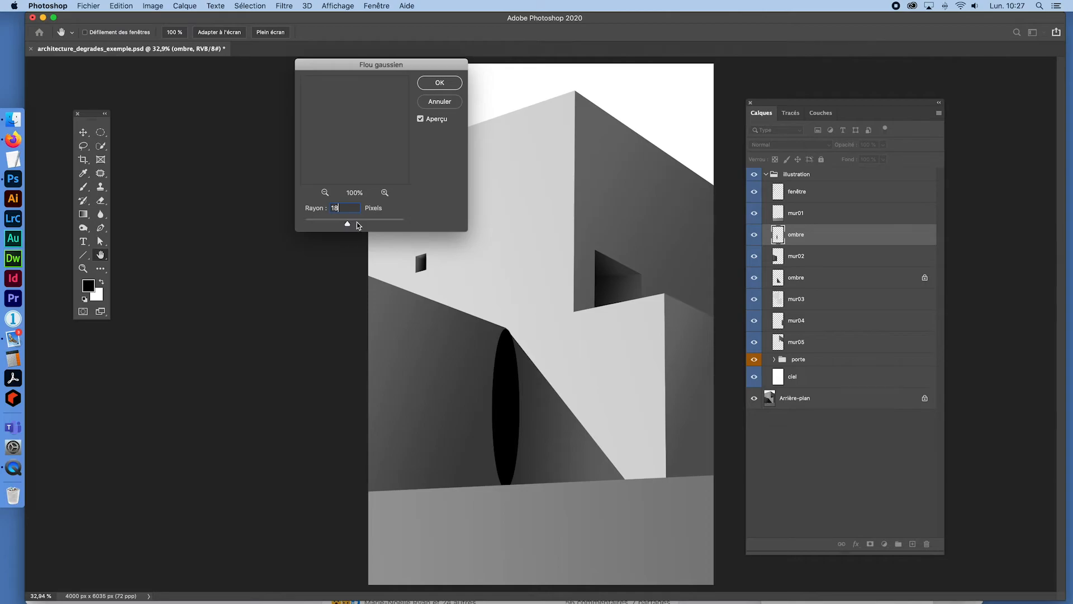
text(0)
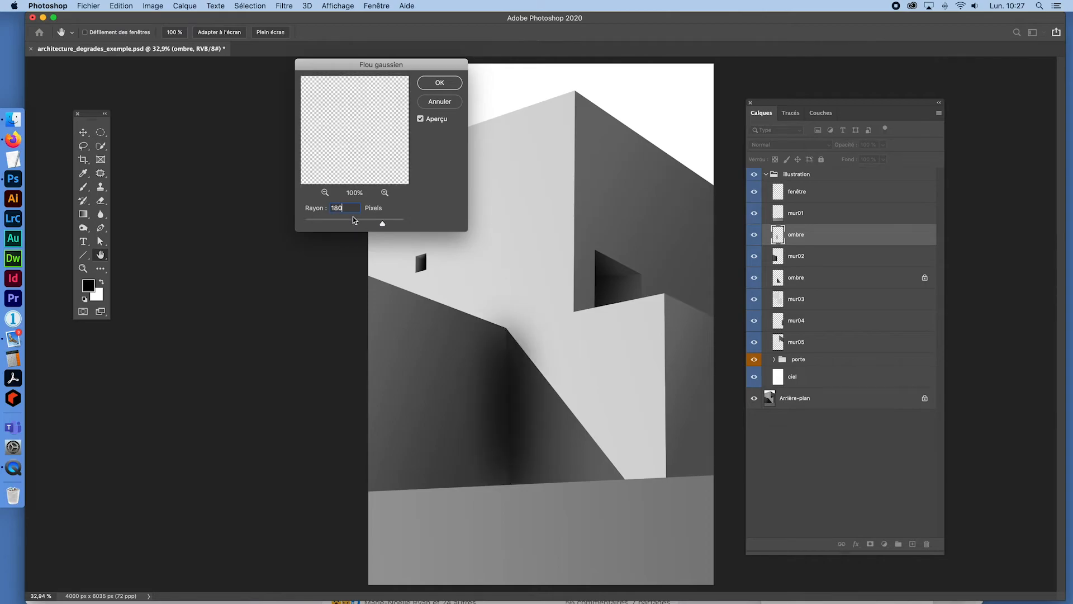
click(440, 84)
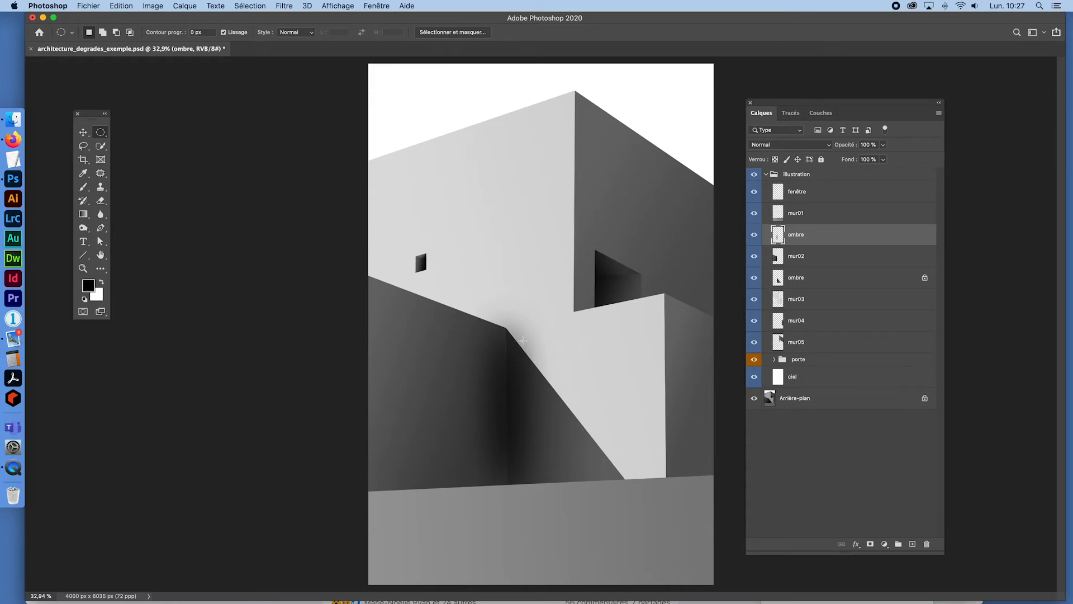
Step: Mask the blurred "ombre" layer with the triangular outline loaded from the locked "ombre" layer
click(756, 278)
click(755, 278)
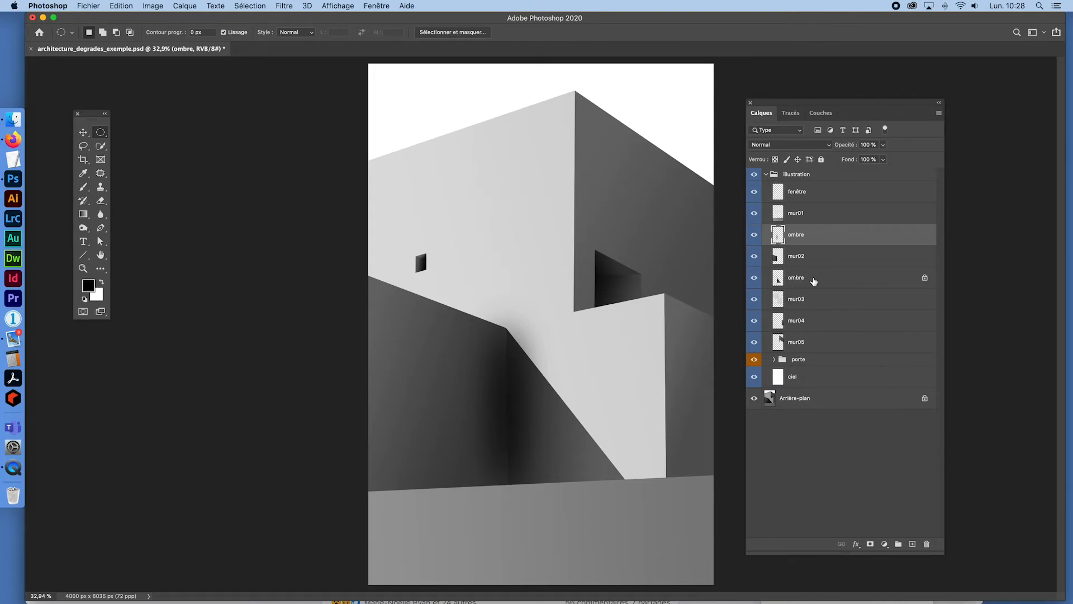
super+click(778, 279)
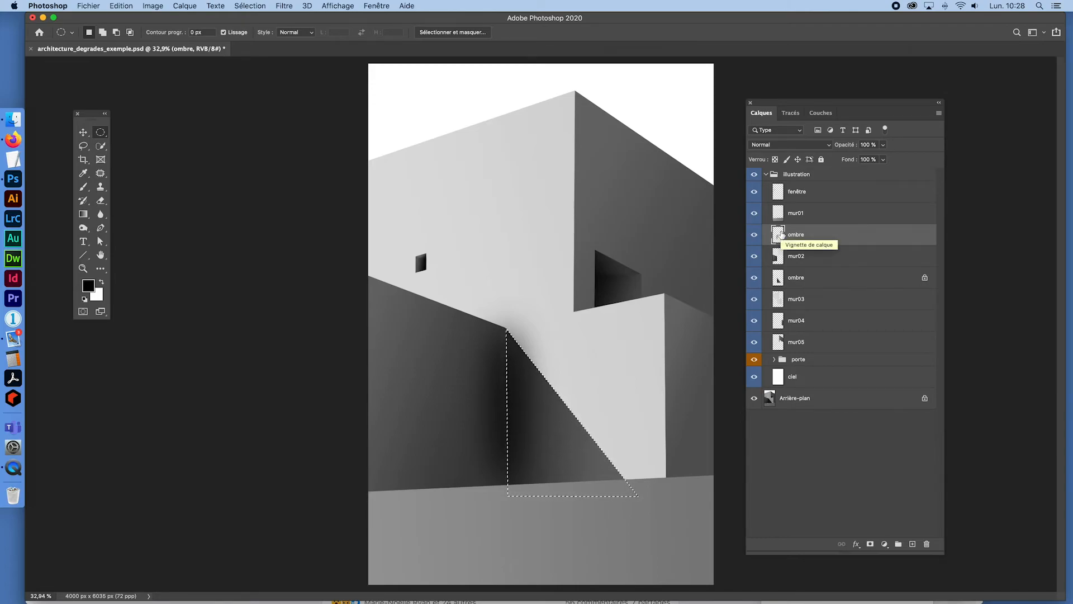
click(870, 545)
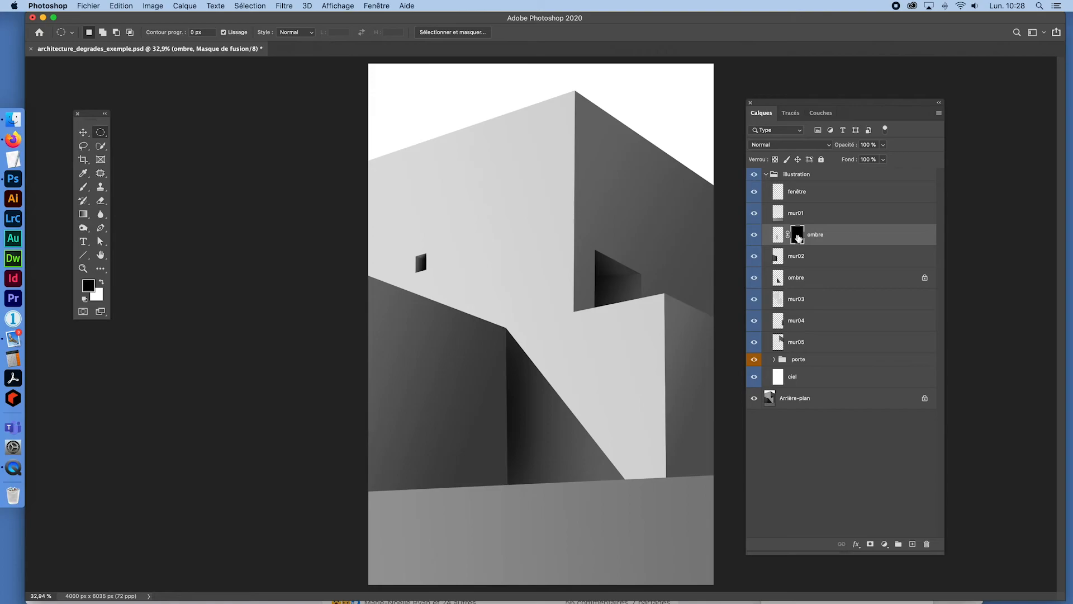
Step: Inspect the new layer mask by disabling it, viewing it alone and comparing it with the locked "ombre" layer's outline, ending with nothing selected
shift+click(798, 238)
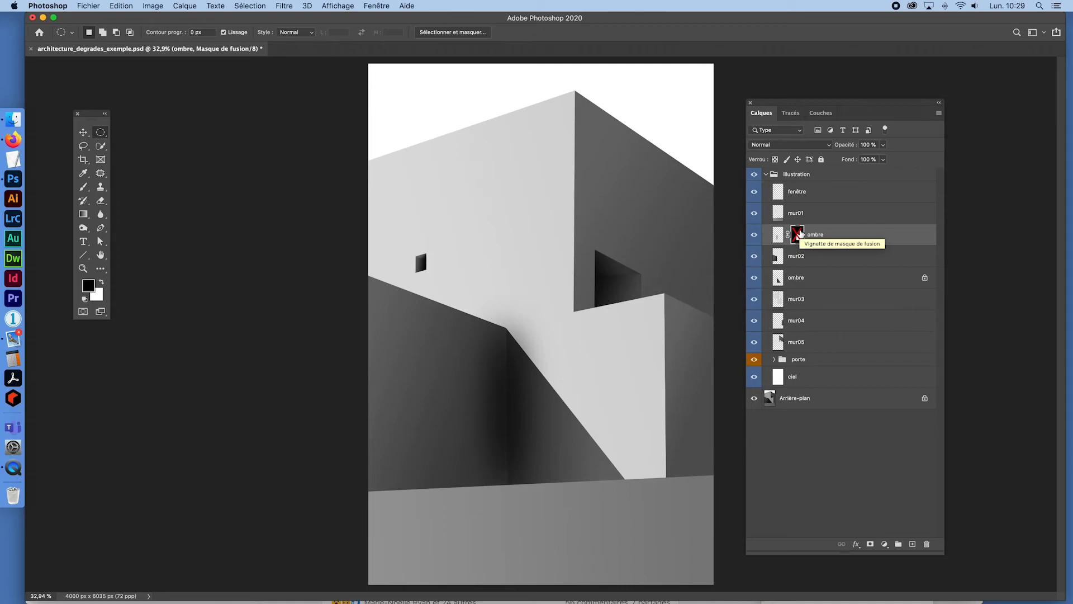
shift+click(799, 233)
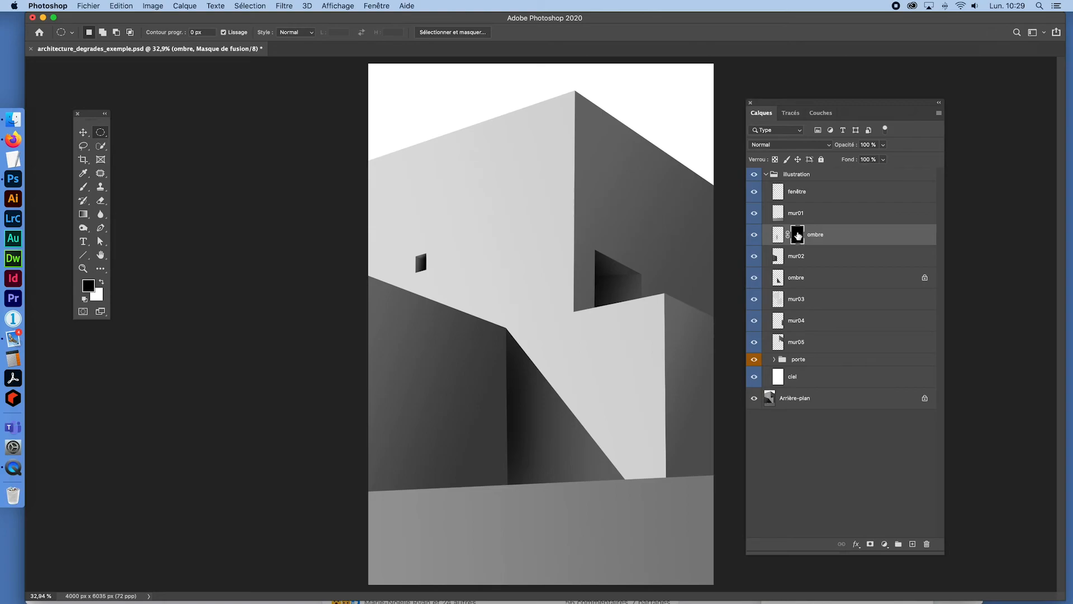
alt+click(798, 236)
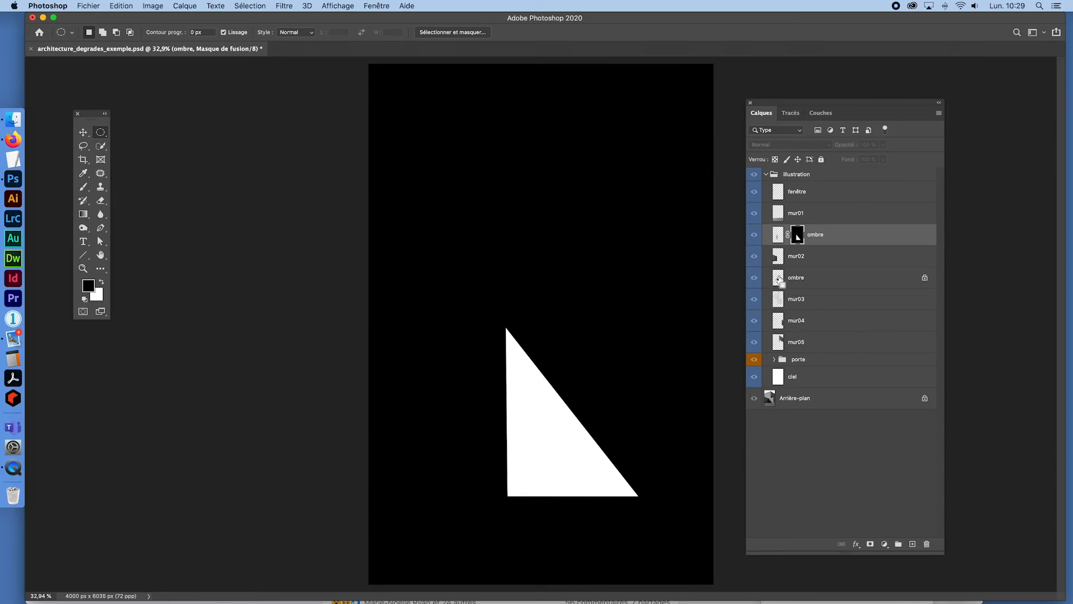
super+click(778, 281)
alt+click(798, 234)
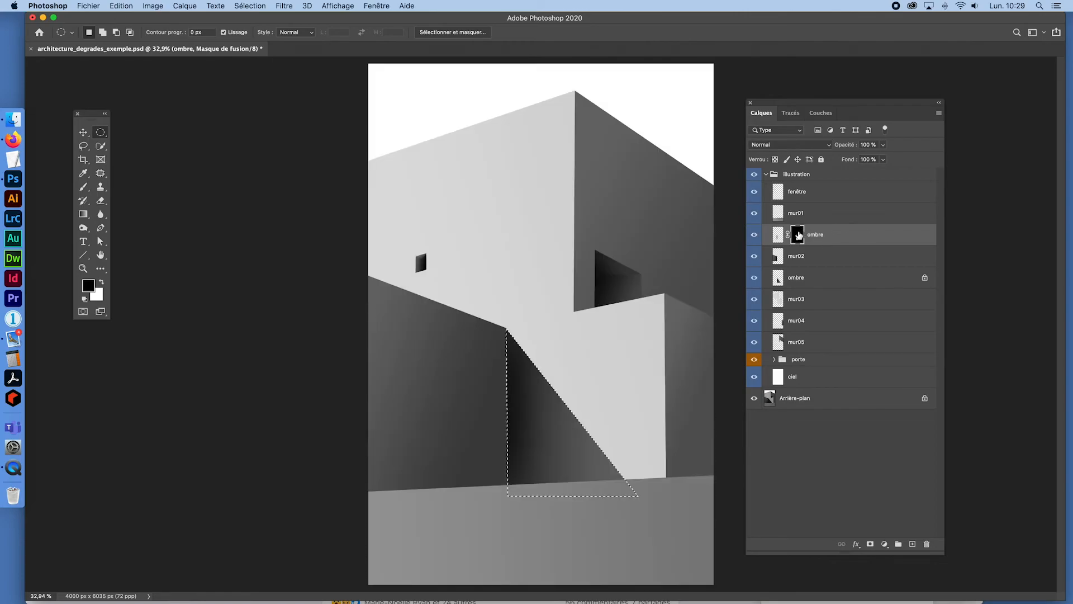
key(super+d)
Step: Compare the masked shadow with the photo, and view the blurred shadow with its mask disabled and enabled
click(754, 175)
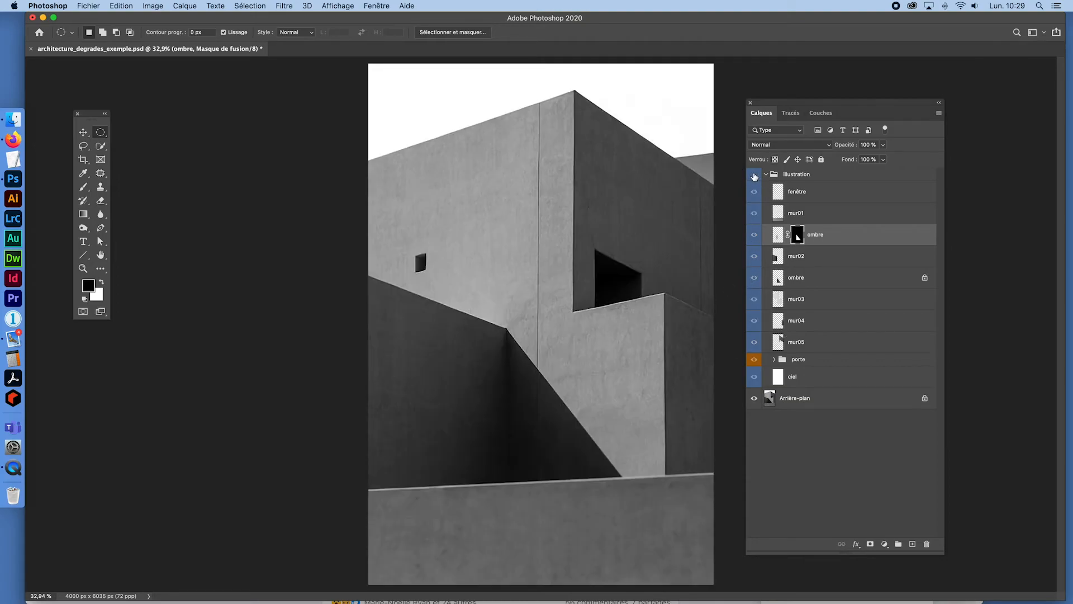
click(754, 175)
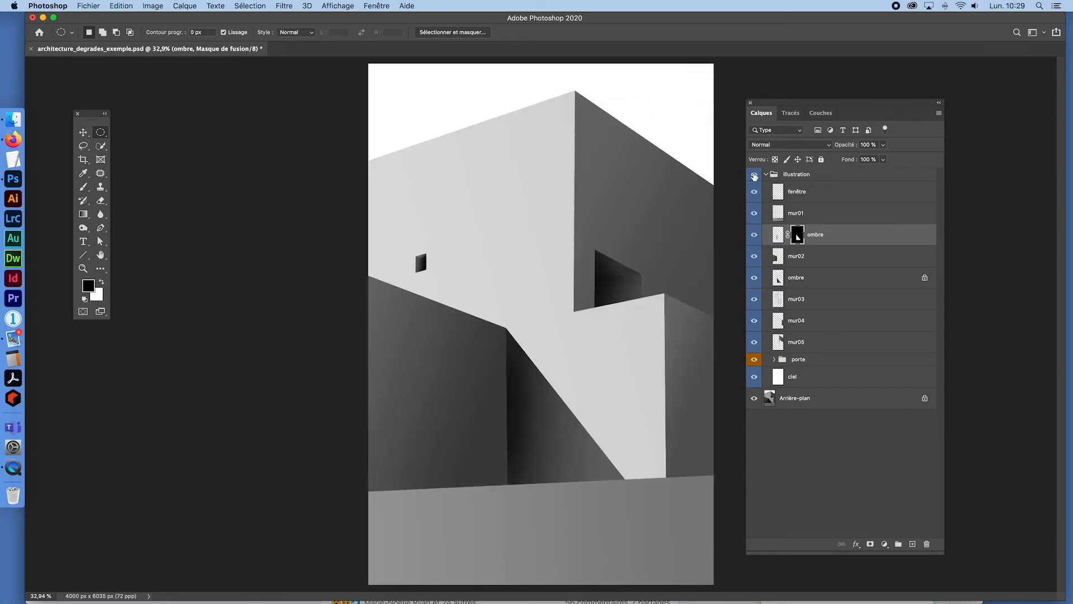
click(754, 175)
click(754, 175)
shift+click(798, 235)
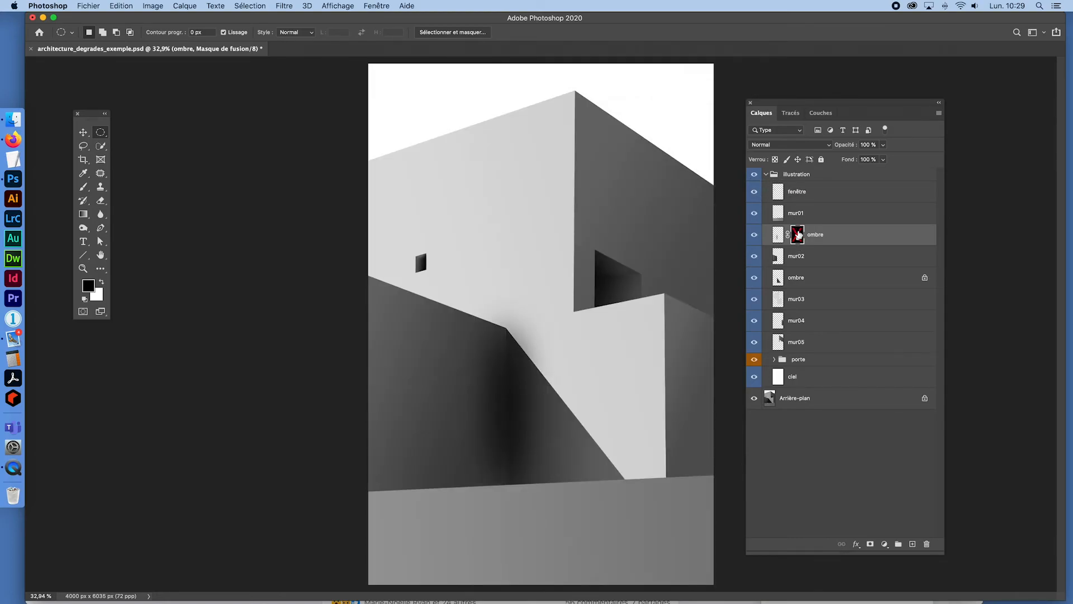
shift+click(798, 234)
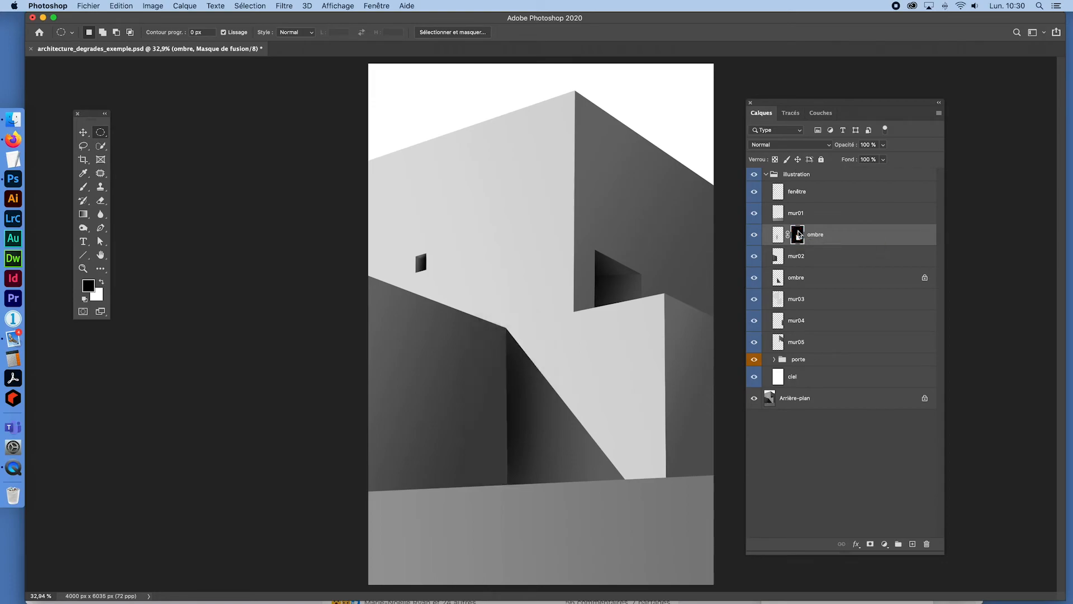
Step: Try a reduced opacity, such as 70%, on the masked "ombre" layer and restore it to 100%
click(779, 232)
click(884, 145)
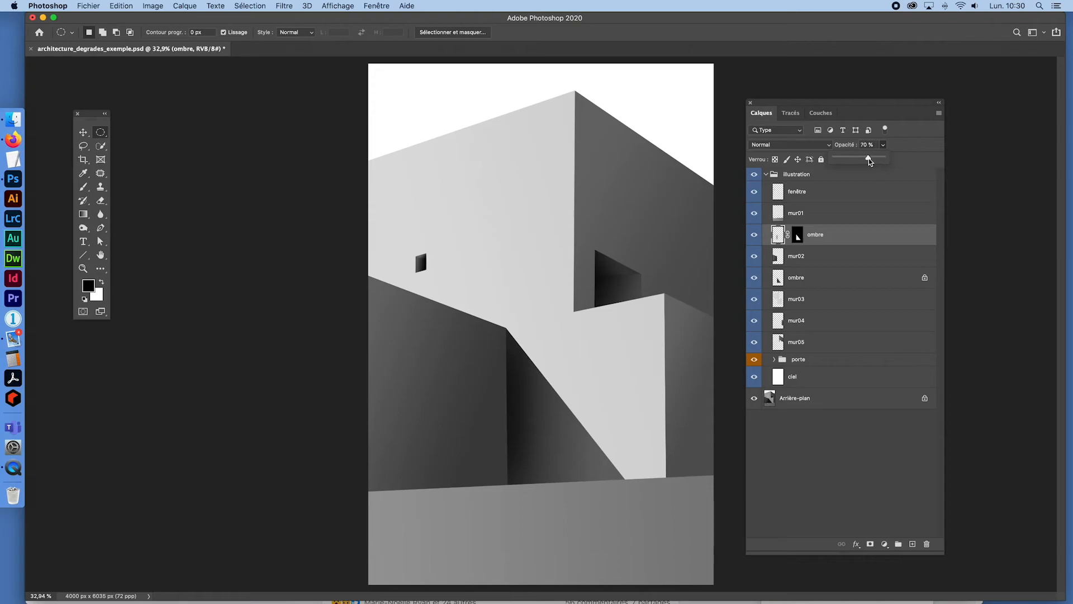
drag(869, 160, 889, 161)
Step: View the illustration with the masked "ombre" layer and the mur02 layer each hidden and shown
click(756, 236)
click(755, 237)
click(756, 237)
click(755, 237)
click(755, 237)
click(755, 259)
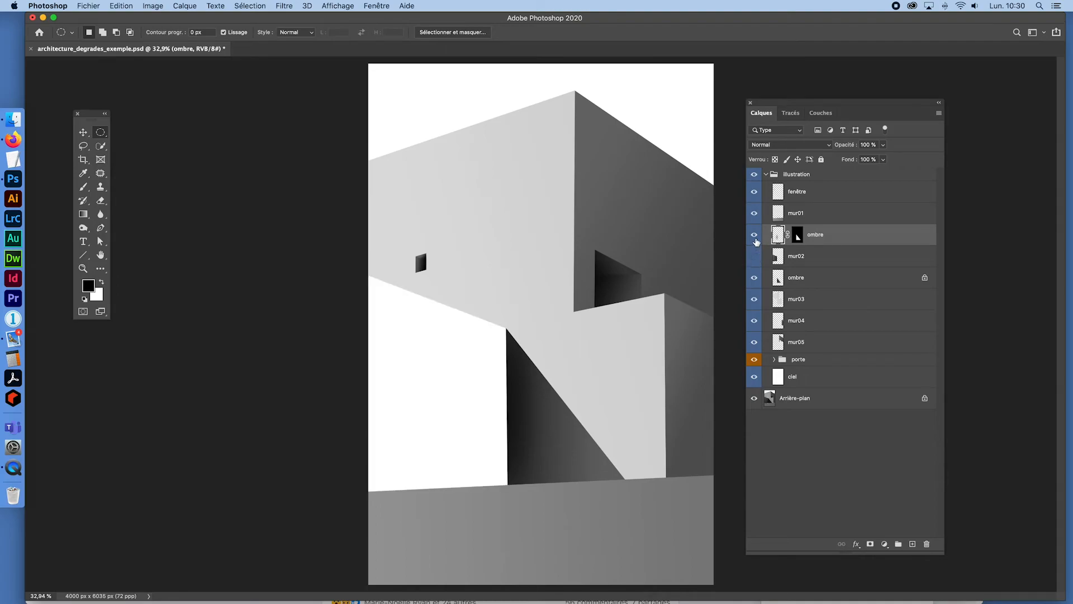
click(754, 258)
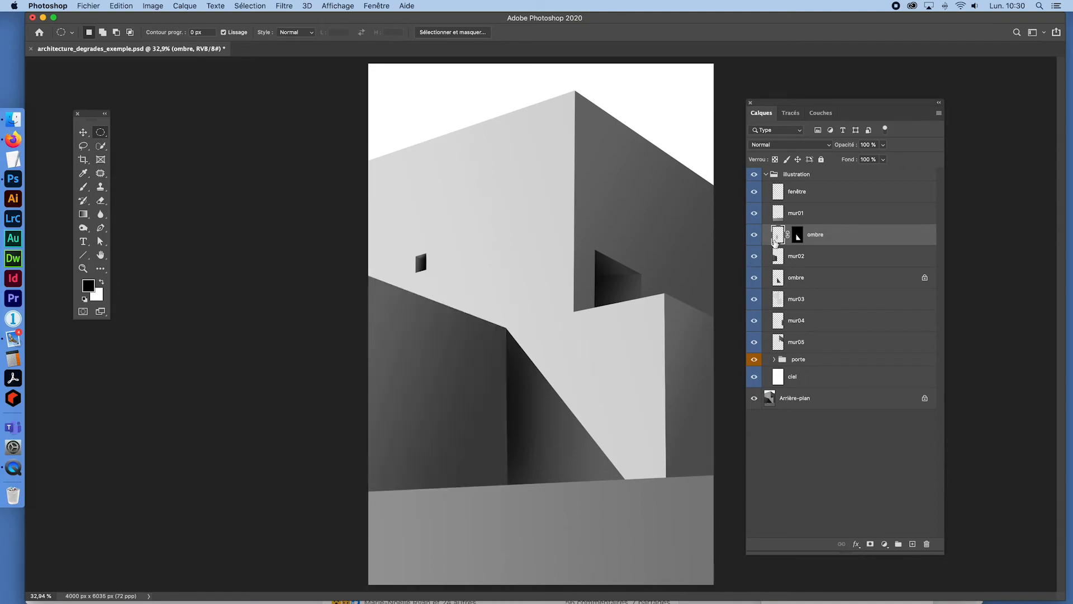
Step: Extend the upper "ombre" layer's mask with white over the area loaded from the mur02 layer's outline
click(798, 238)
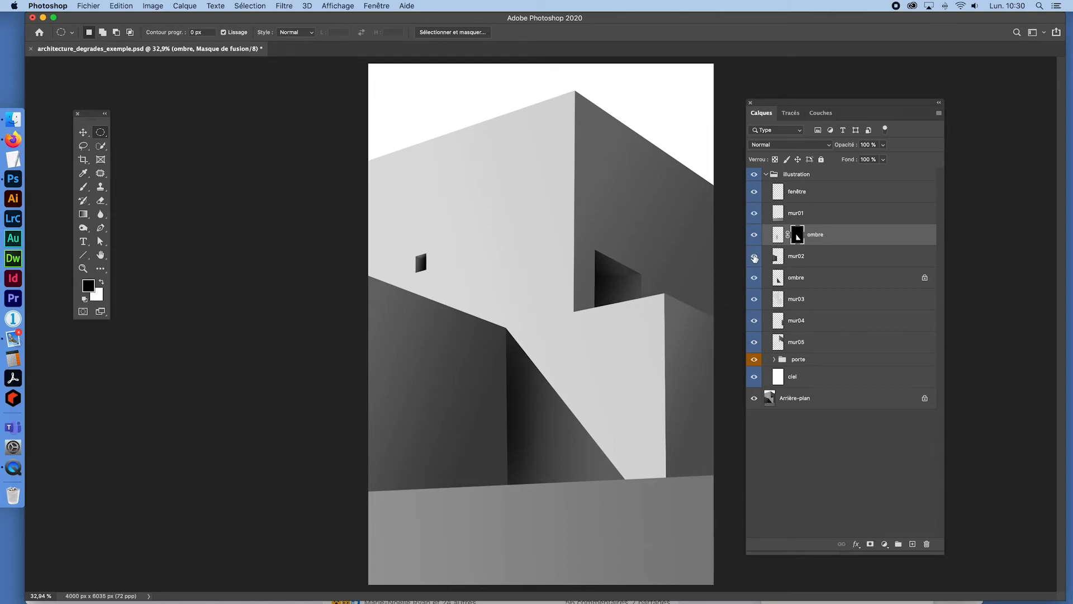
click(754, 257)
click(754, 256)
super+click(778, 256)
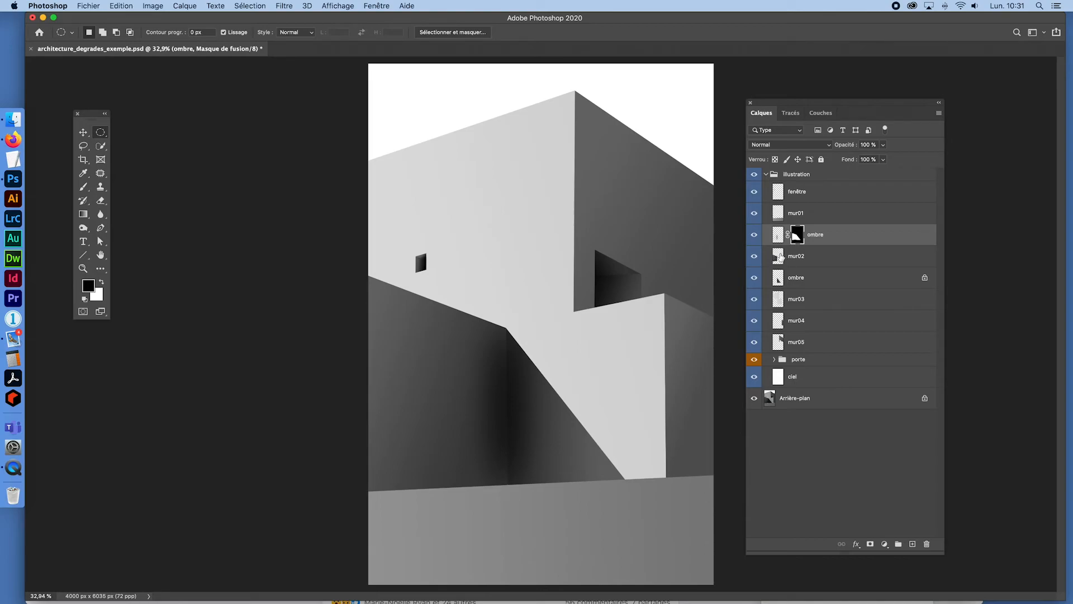
Step: Examine the extended shadow at the wall corner, alternating between the upper "ombre" layer's mask and its image content
drag(781, 281, 802, 243)
click(798, 235)
click(778, 236)
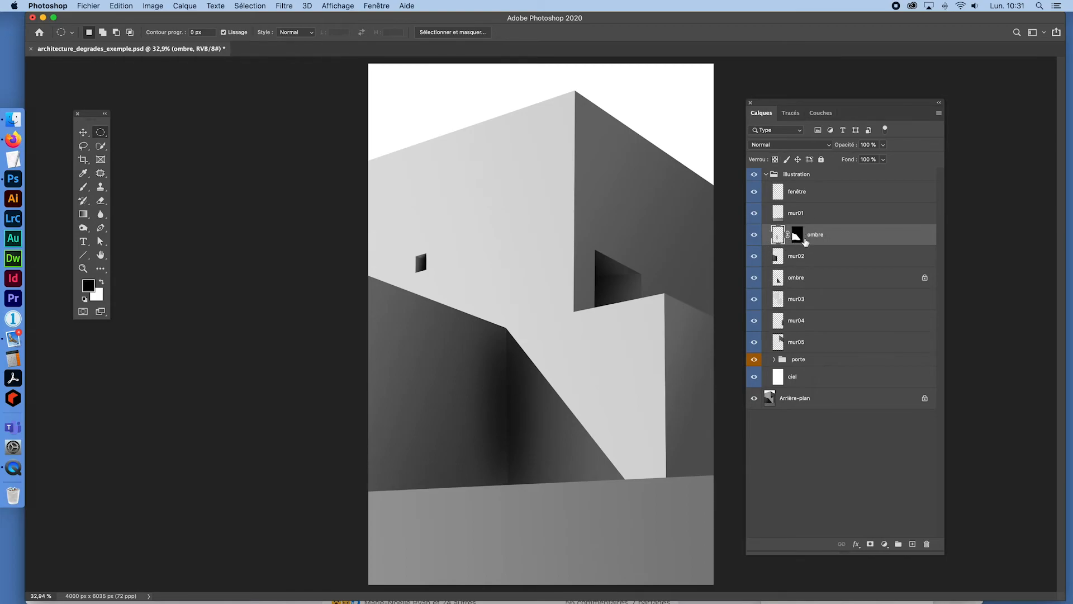
click(797, 235)
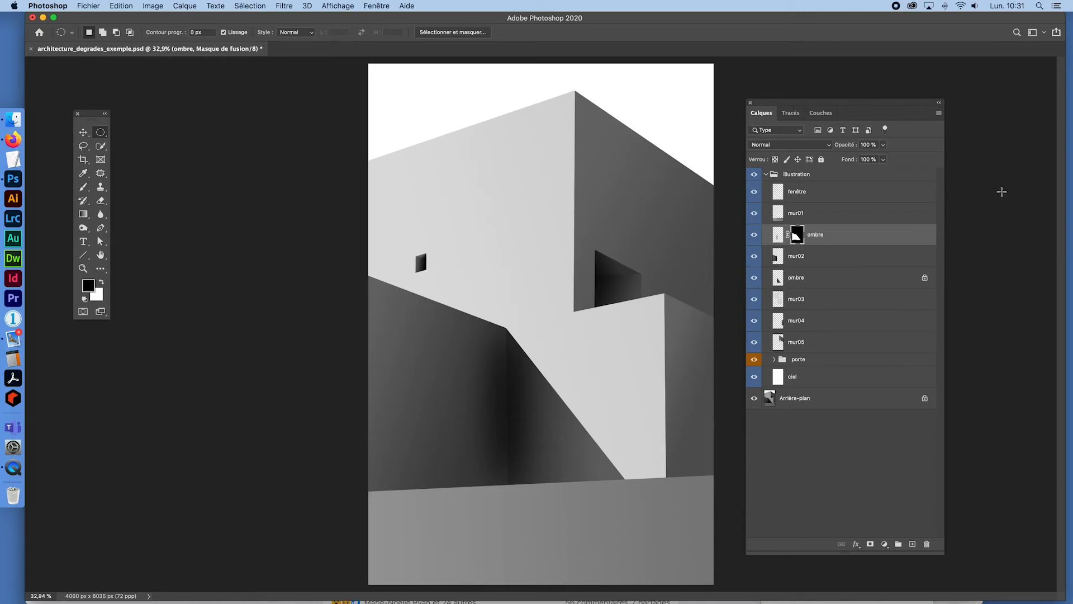
click(779, 235)
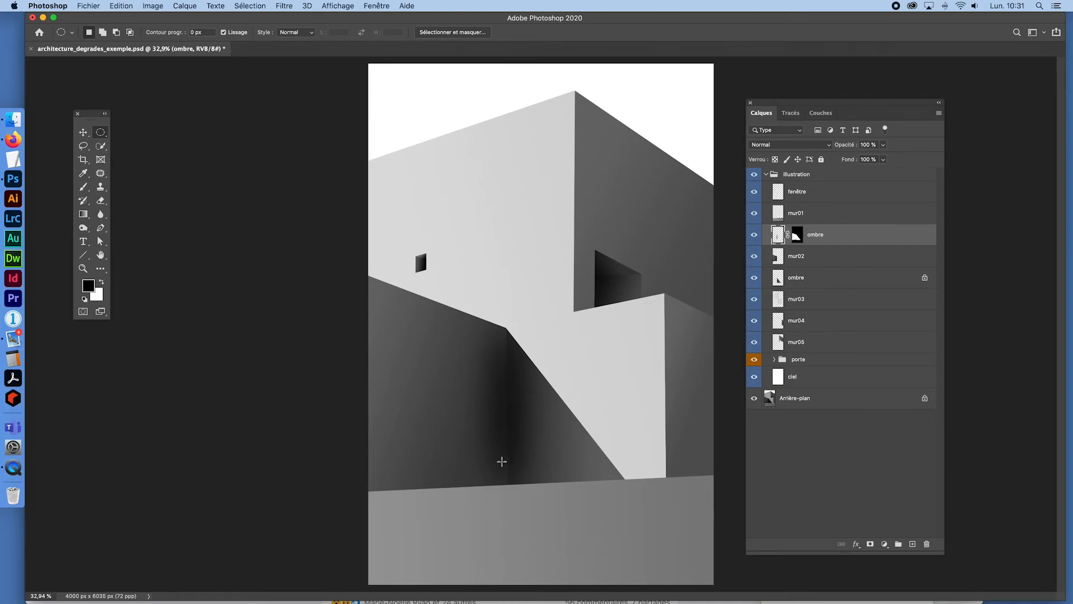
click(790, 235)
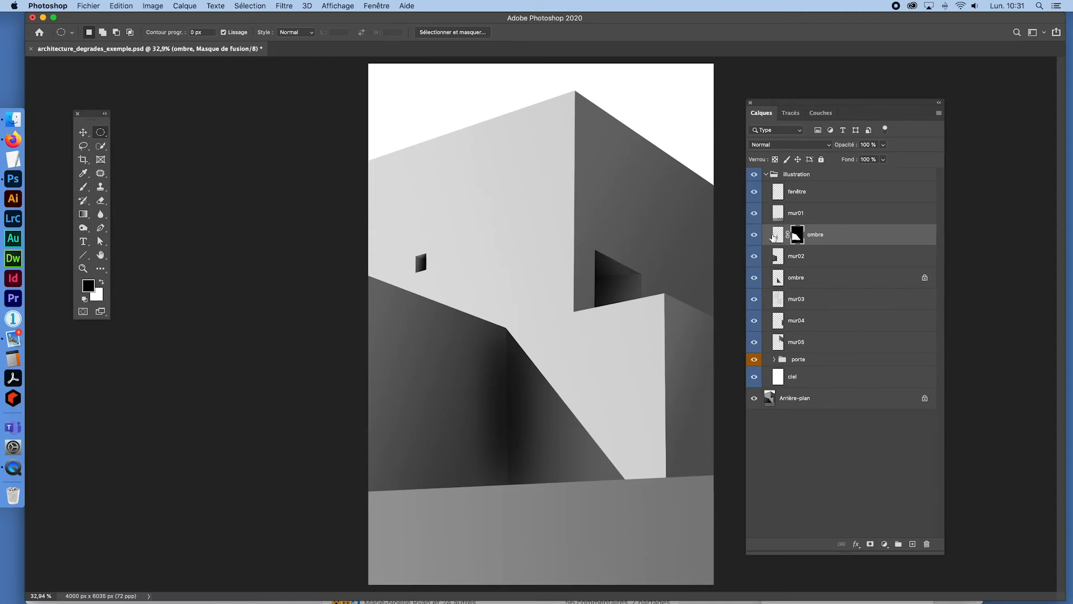
click(775, 236)
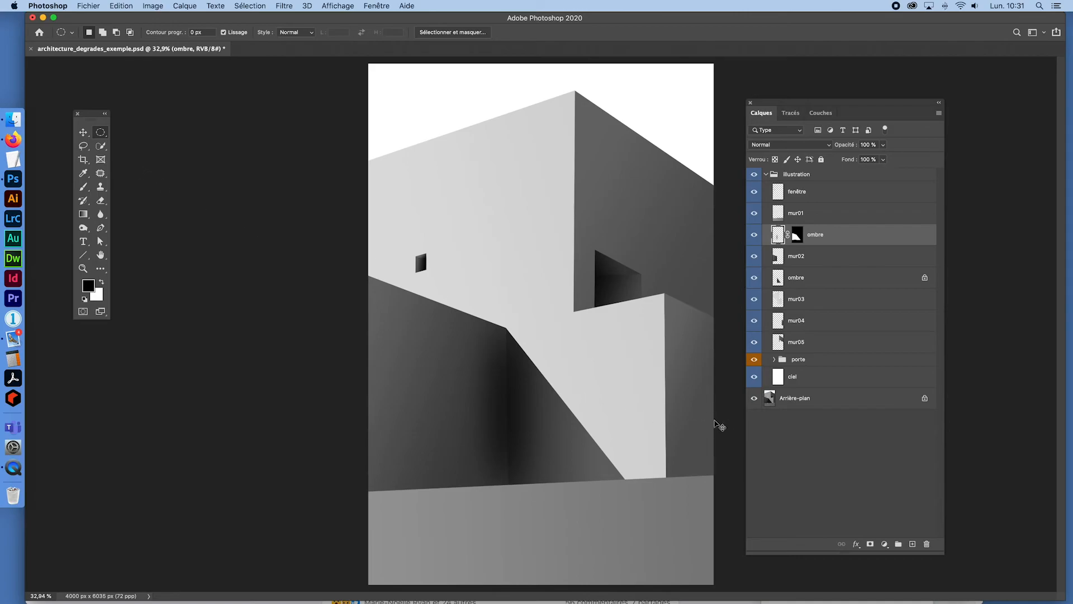
Step: Try stretching the shadow downward to 120.83% height with its mask still linked, and undo the transform
right_click(104, 133)
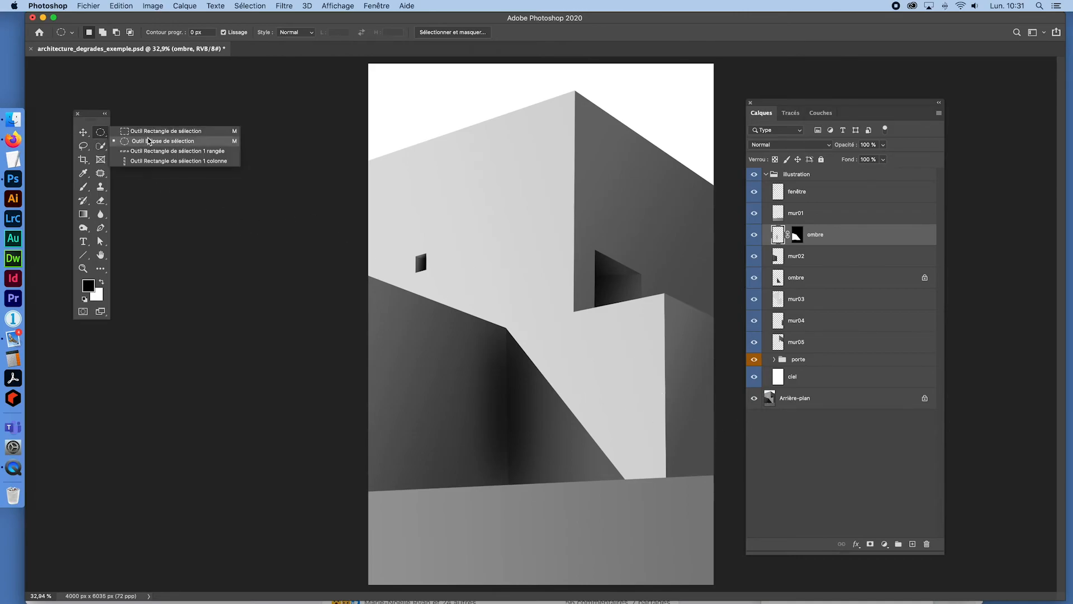
click(167, 136)
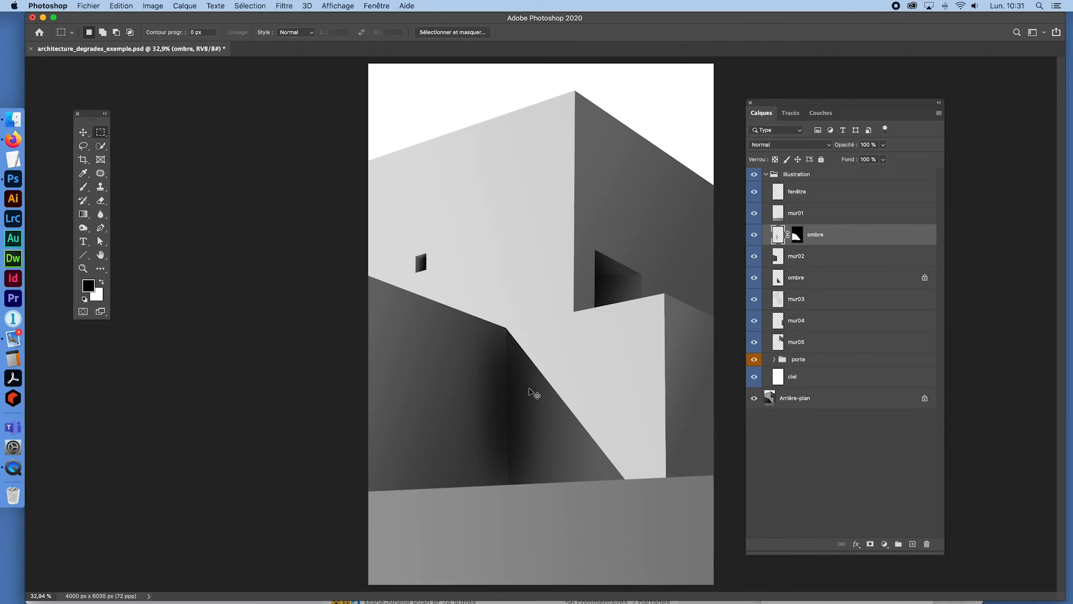
key(super+t)
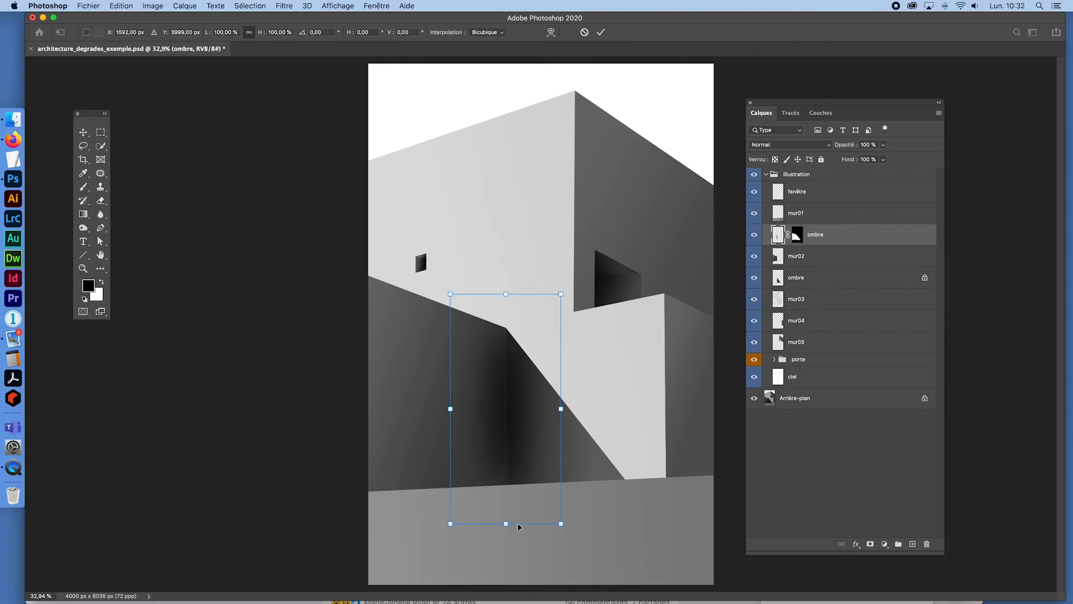
drag(510, 538, 511, 570)
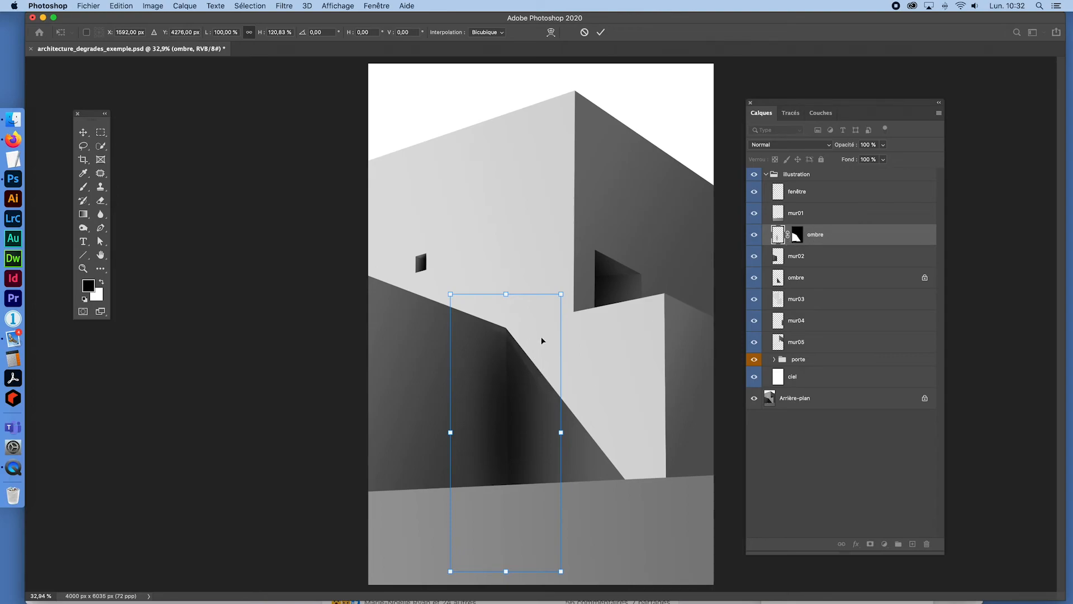
key(Return)
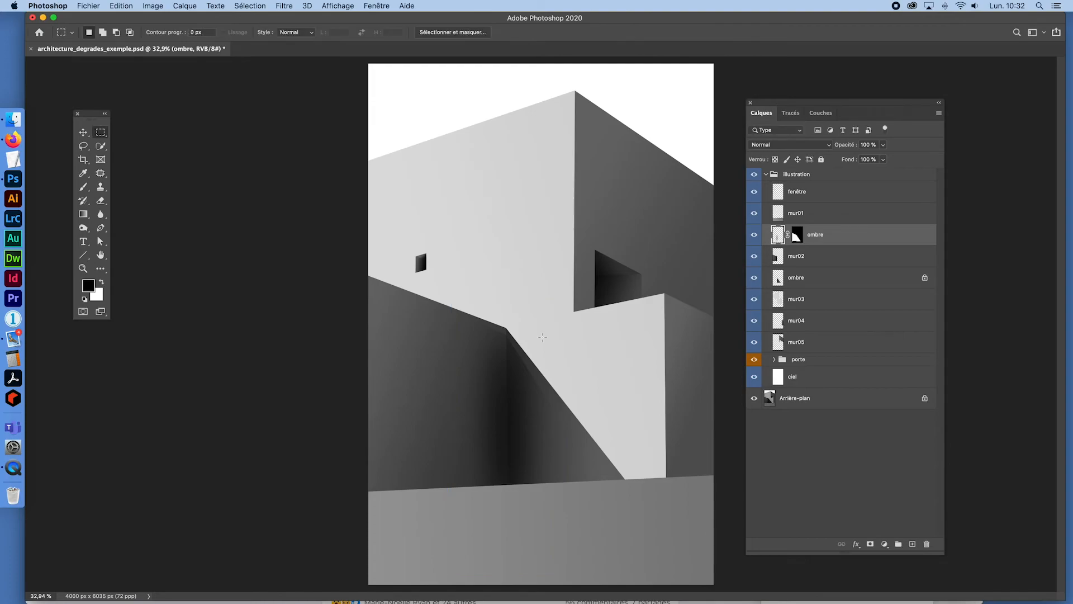
key(super+z)
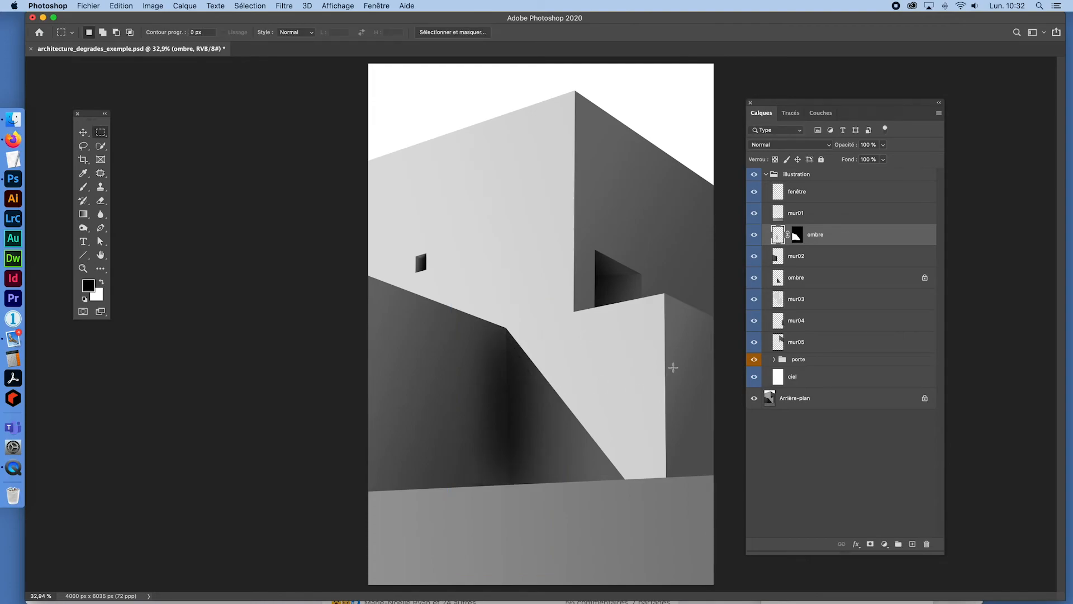
Step: Unlink the upper "ombre" layer from its mask and stretch the shadow vertically, both upward and downward past the visible wall corner
click(788, 237)
drag(513, 401, 518, 313)
key(super+t)
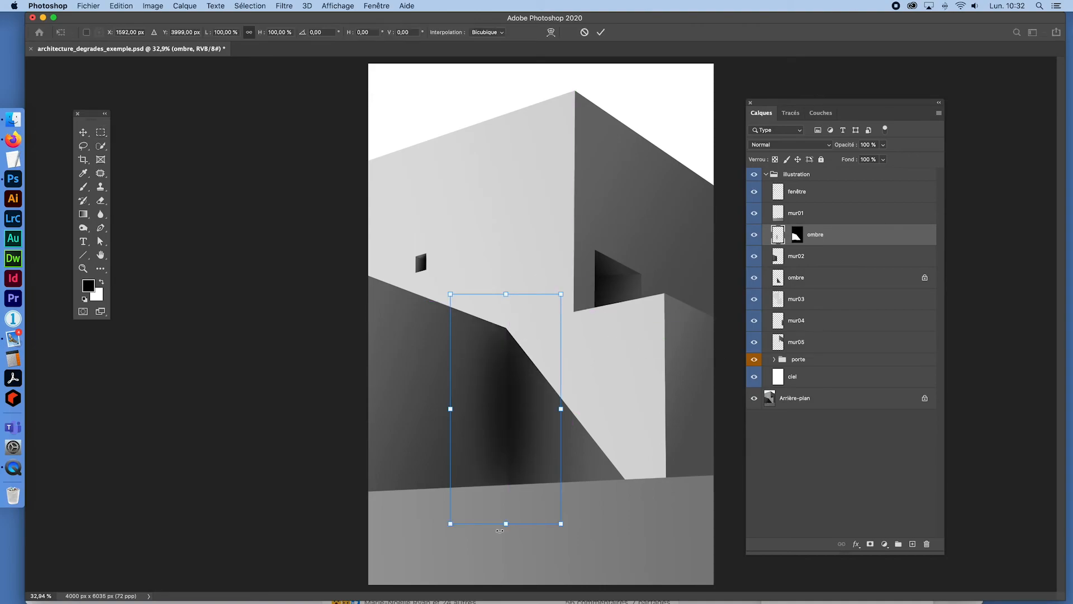
drag(506, 524, 507, 600)
drag(506, 294, 516, 201)
key(Return)
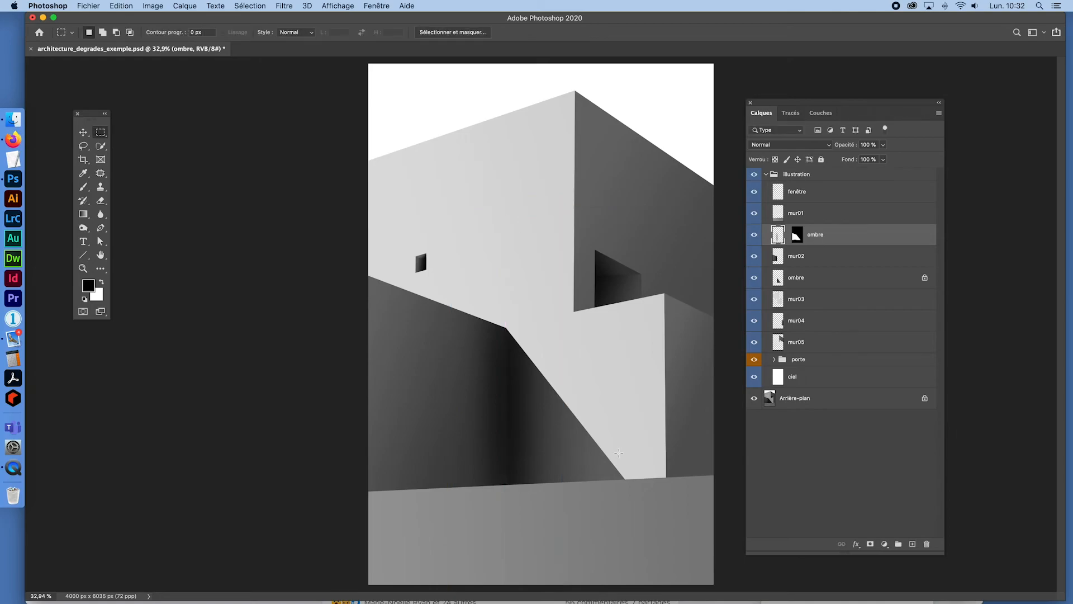
Step: Compare the stretched shadow with the photo by hiding and showing the Illustration group
click(754, 174)
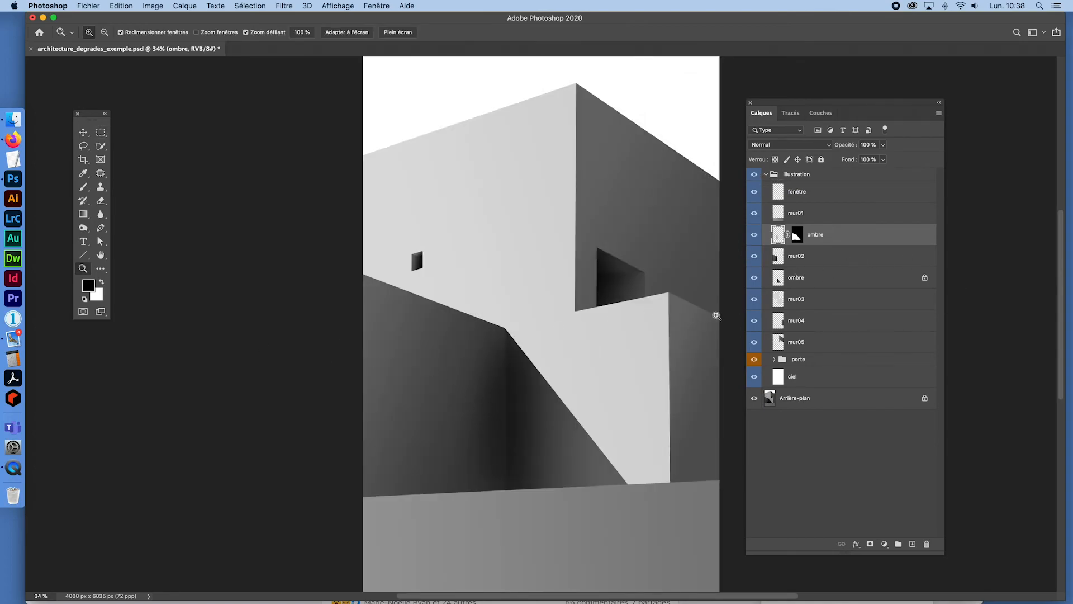
click(752, 177)
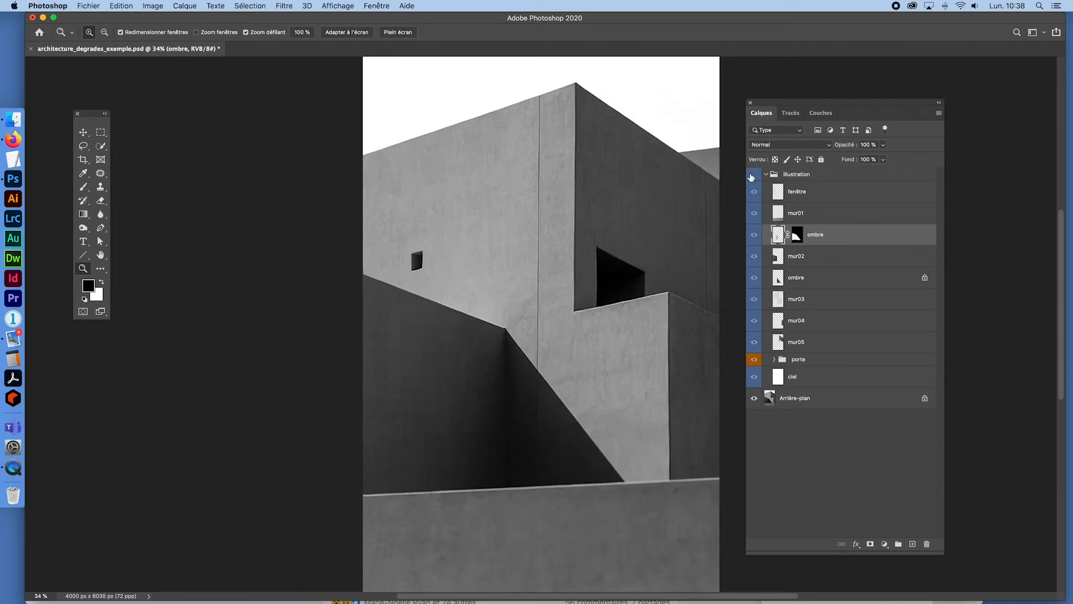
click(752, 175)
click(753, 175)
click(752, 175)
Step: Lower the masked "ombre" layer's opacity to 62%
click(884, 144)
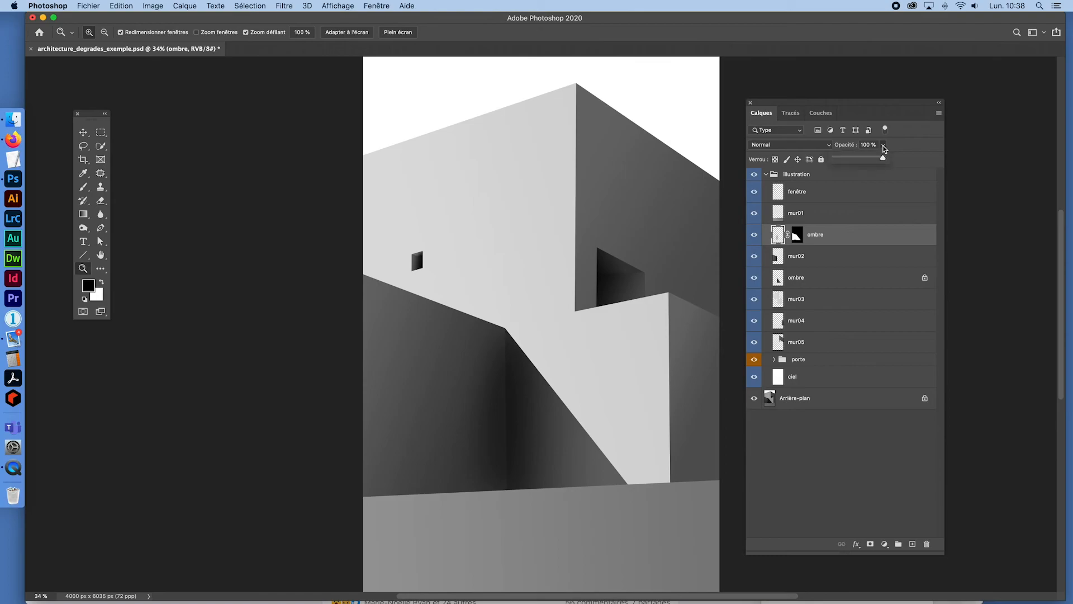
drag(886, 157, 866, 159)
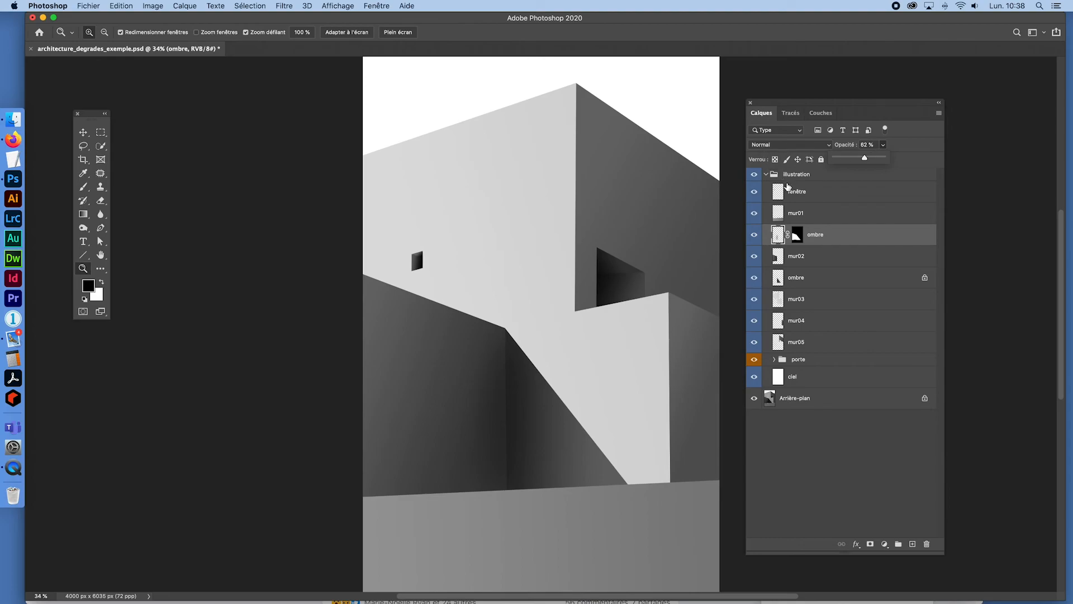
click(872, 149)
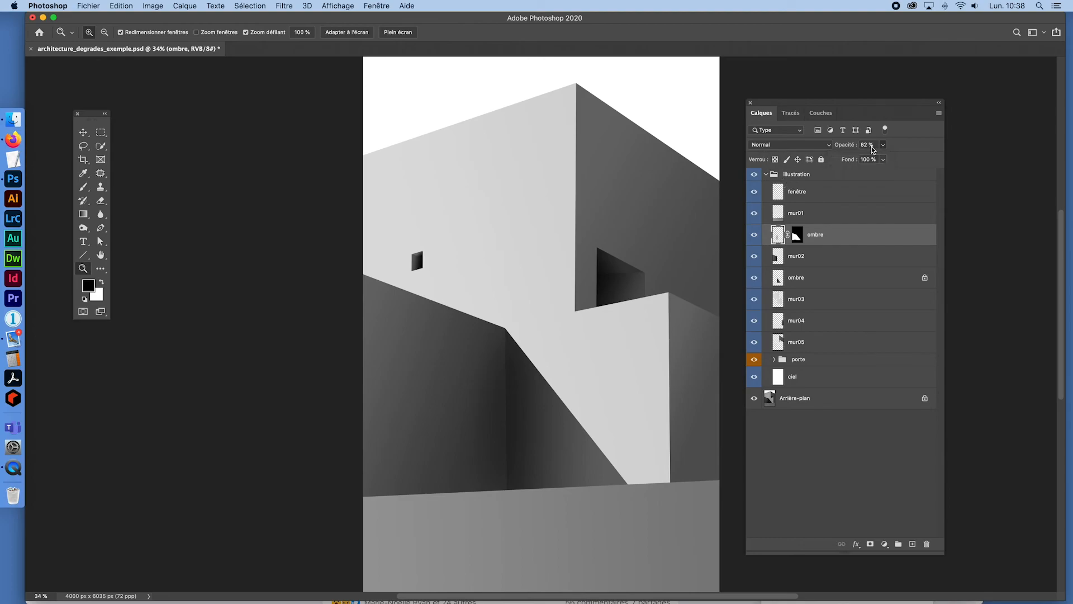
Step: Compare the lightened shadow with the photo by repeatedly hiding and showing the Illustration group
click(755, 175)
click(756, 175)
click(756, 175)
click(756, 175)
click(756, 175)
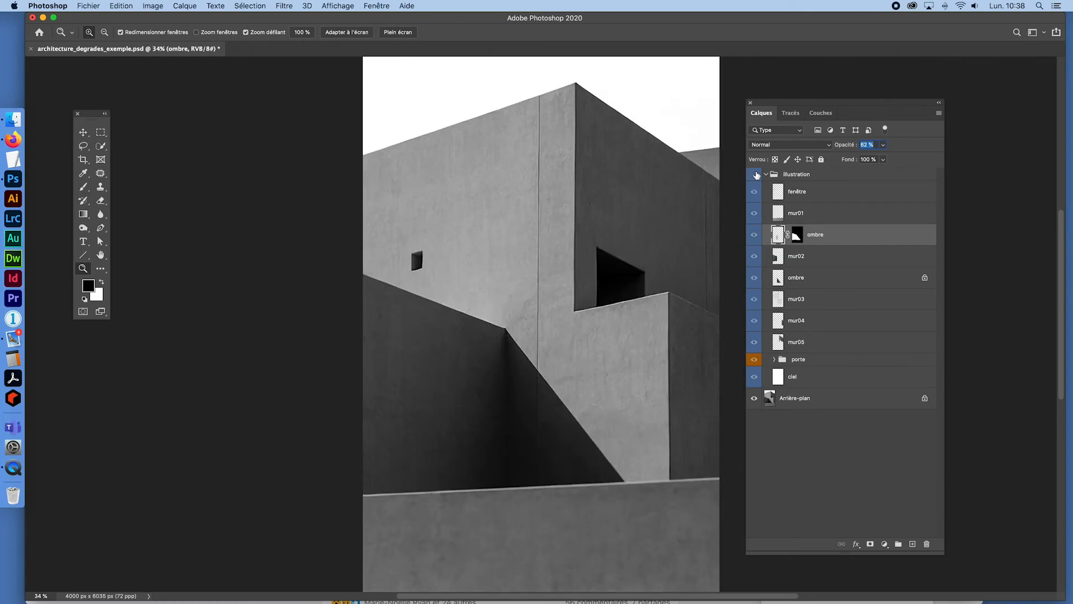
click(755, 175)
click(756, 175)
click(756, 175)
click(756, 175)
click(756, 175)
click(756, 175)
click(756, 175)
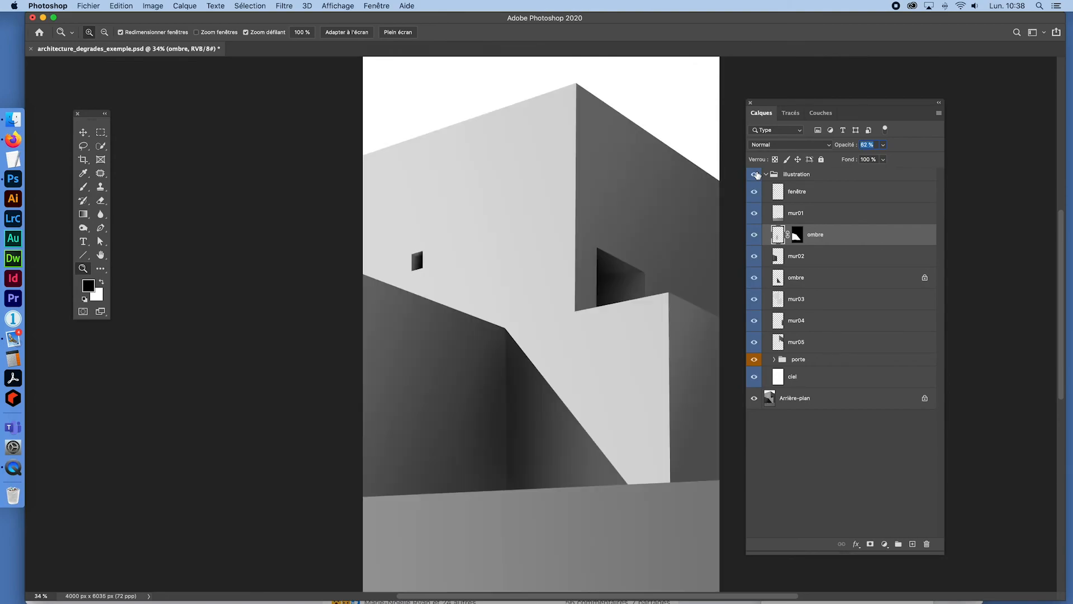
Step: Examine the photo's walls at a closer zoom with the Illustration group hidden, and view the complete illustration with the group shown
click(756, 175)
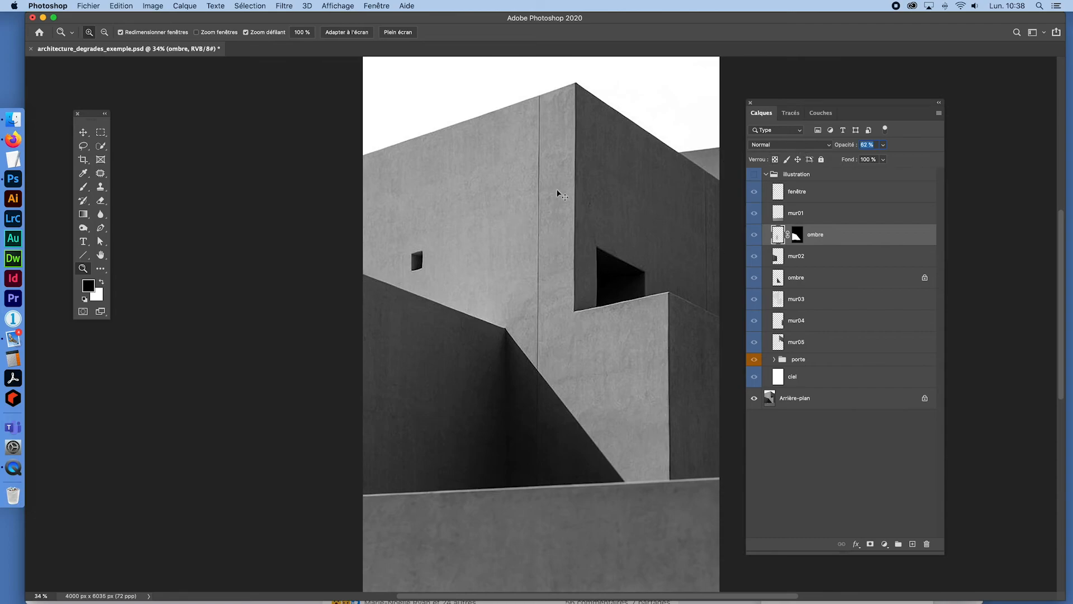
key(super+space)
drag(548, 184, 628, 388)
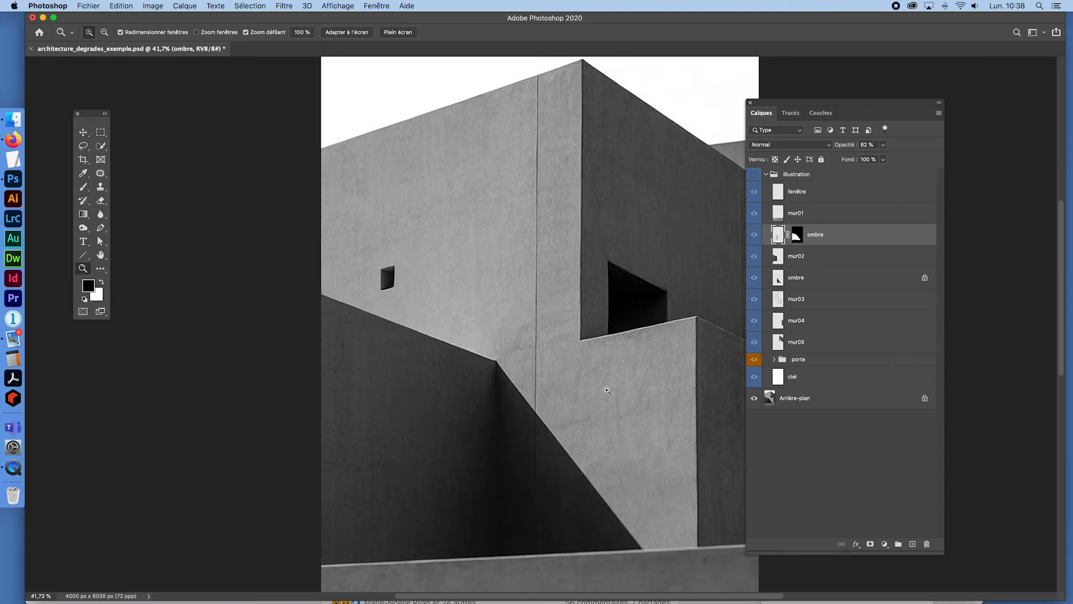
click(754, 175)
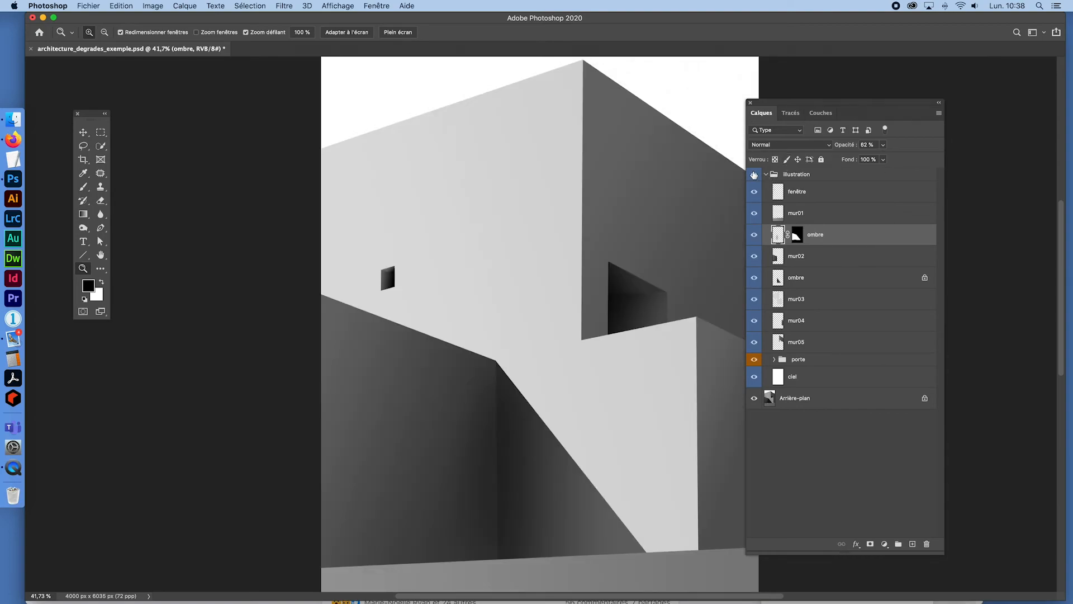
key(super+space)
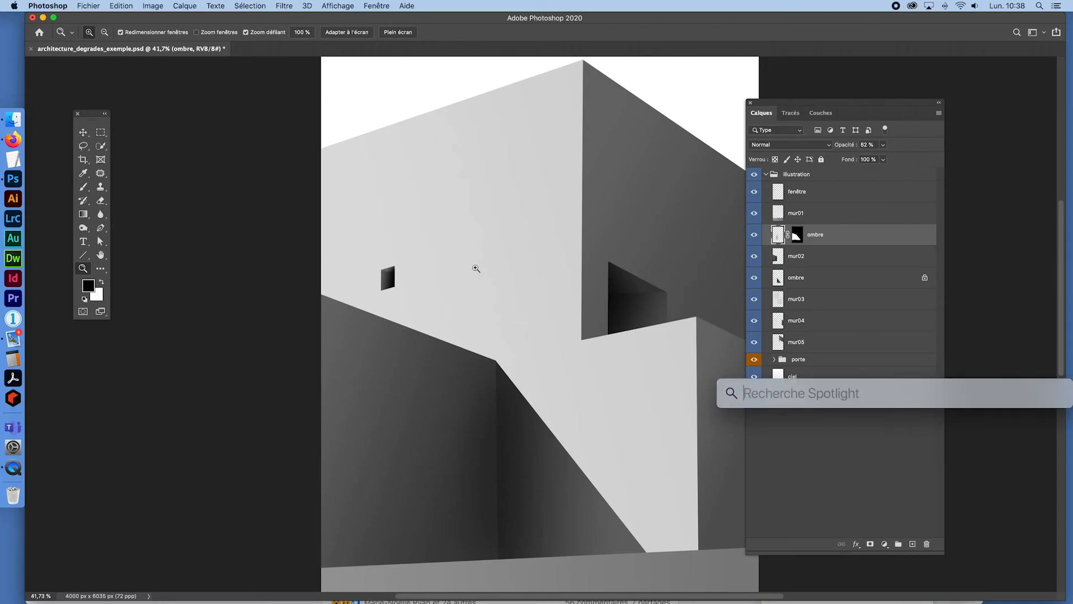
key(super+space)
drag(559, 244, 544, 240)
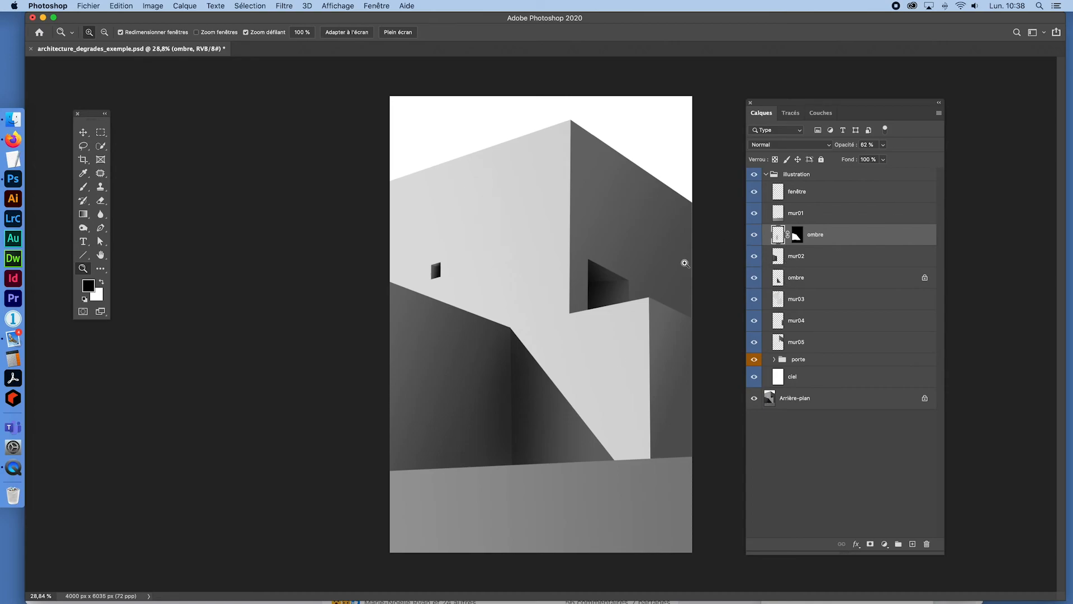
Step: Switch to Firefox and load igoogle.com in place of the Facebook page
click(13, 140)
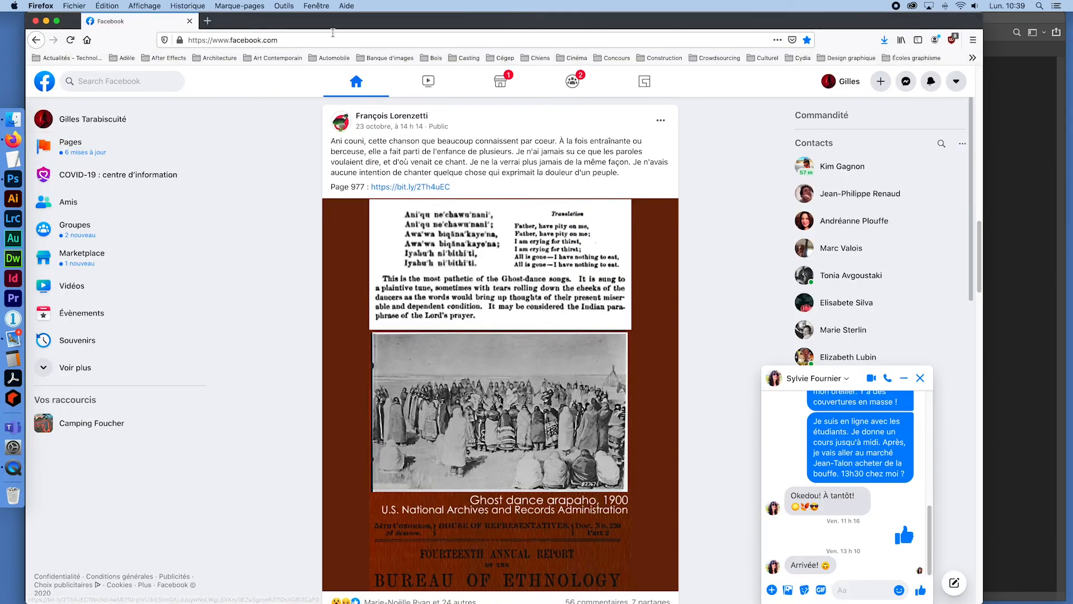
click(220, 41)
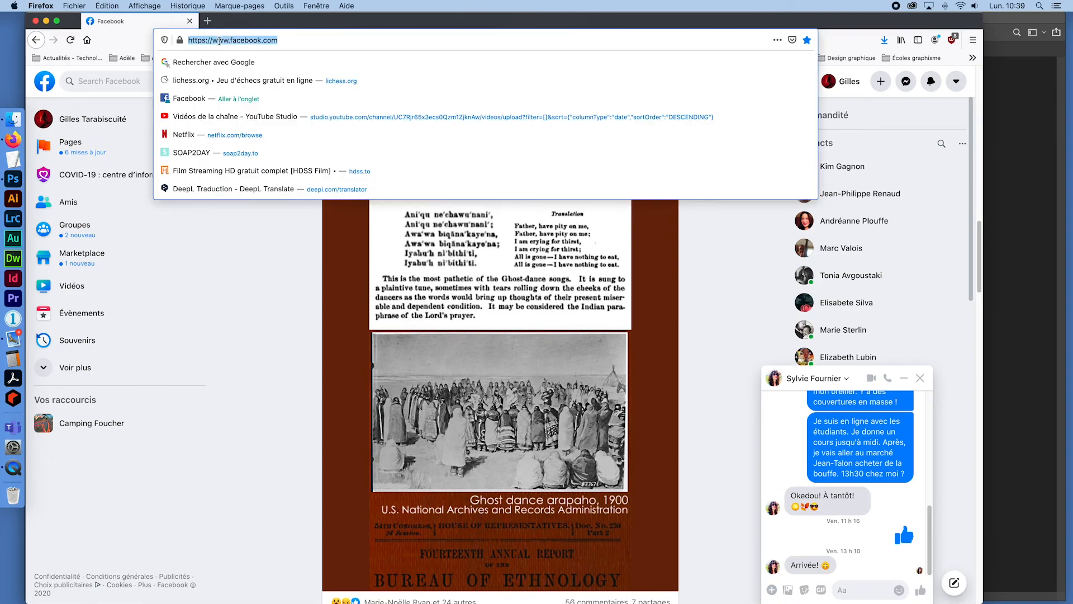
text(igoogle.)
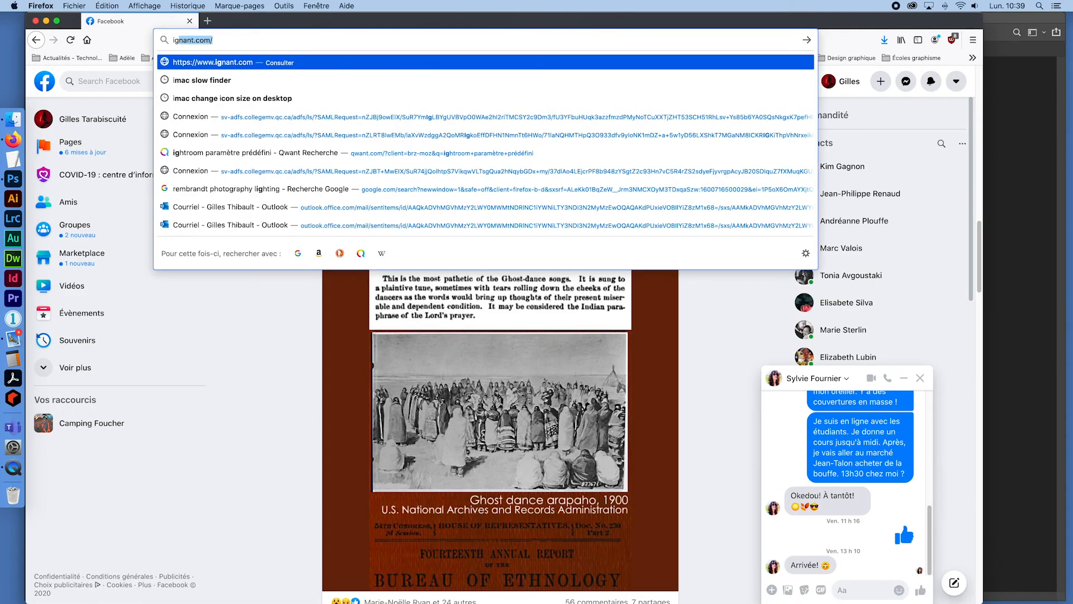
text(com)
key(Return)
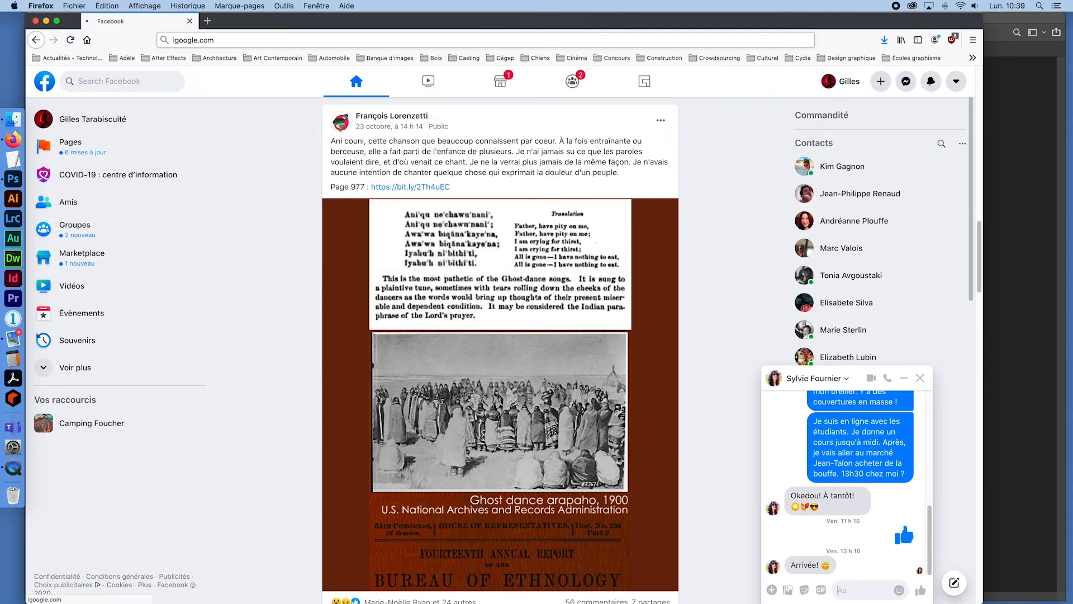
Step: Search Google for "texture concrete"
click(394, 244)
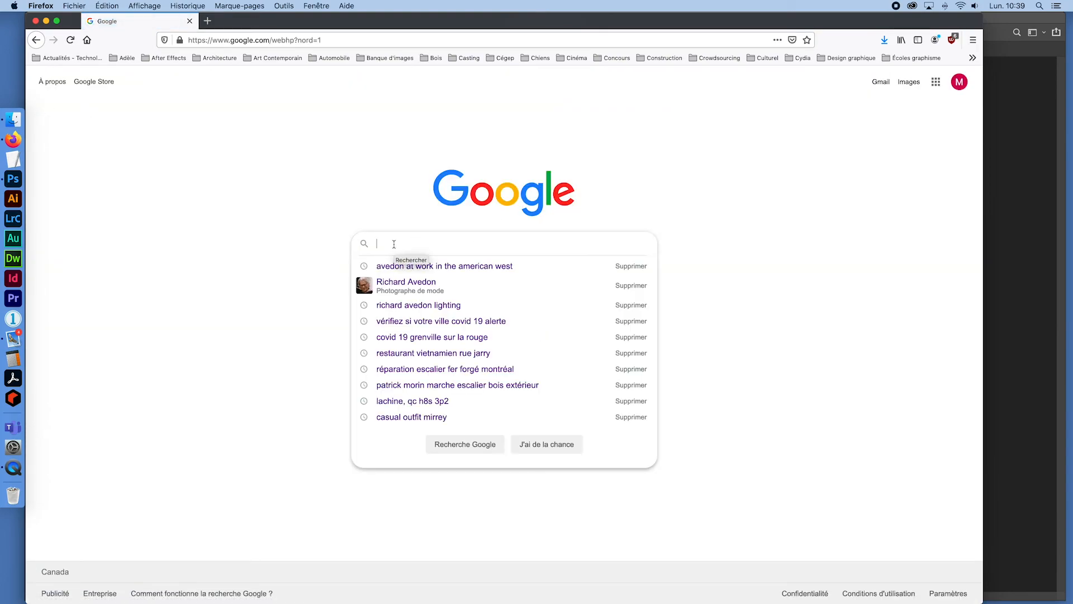
text(e)
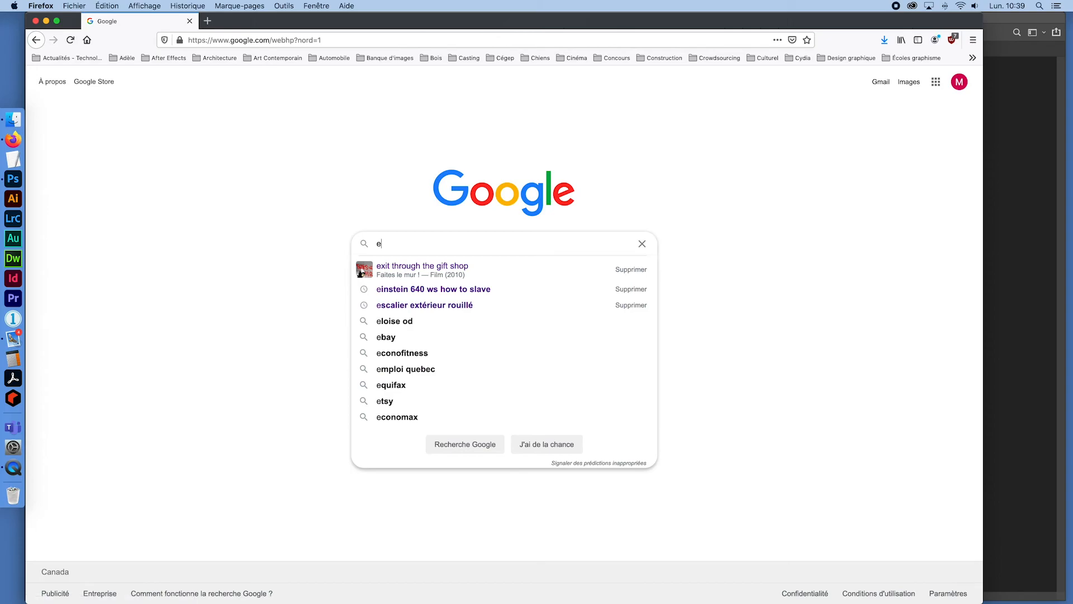
text(texture)
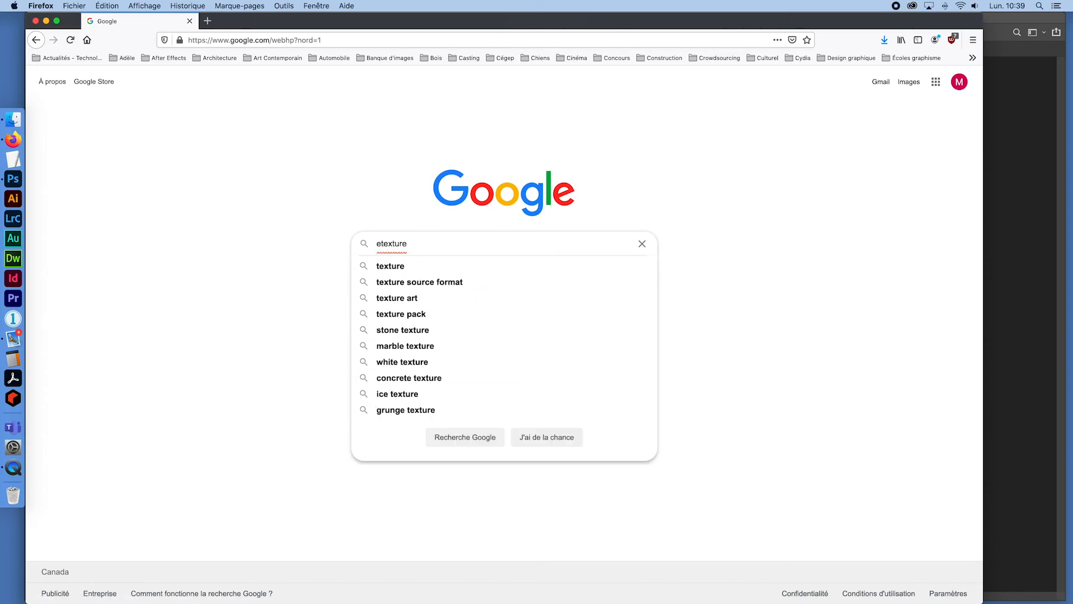
click(355, 265)
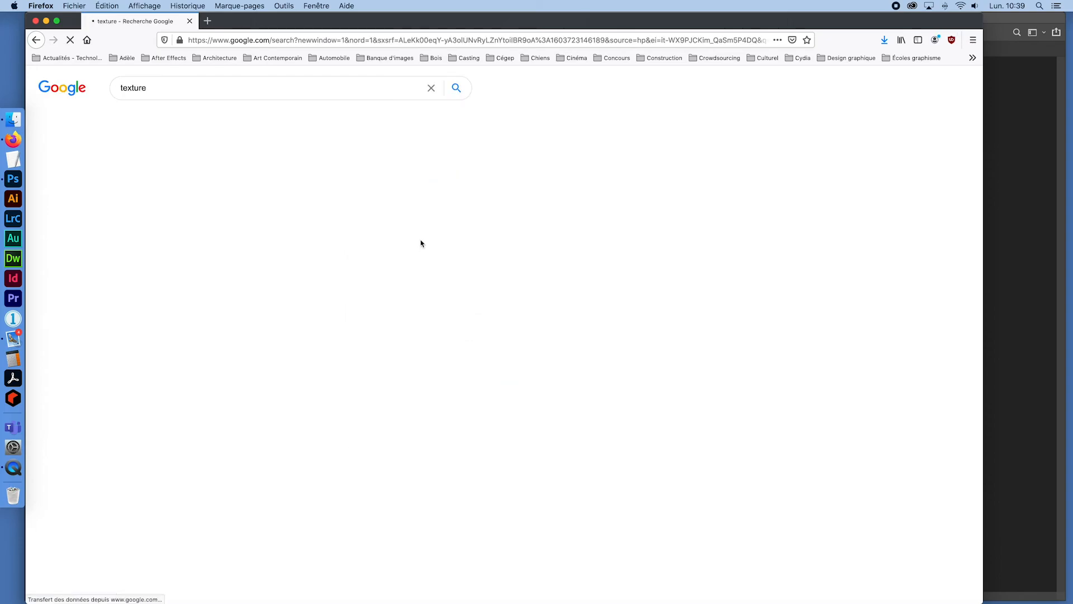
click(179, 89)
text(concrete)
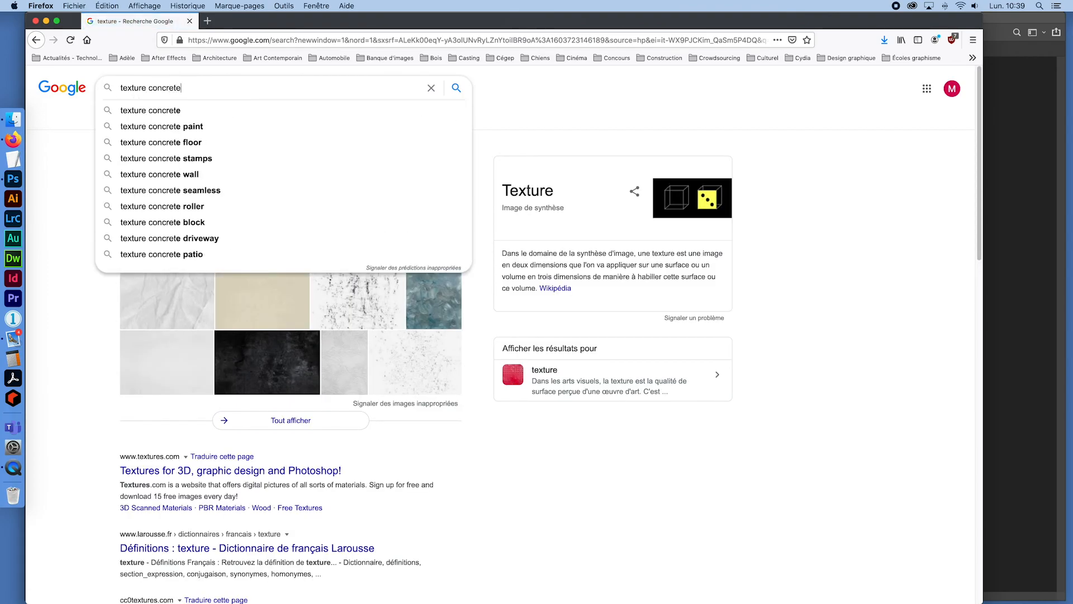
key(Return)
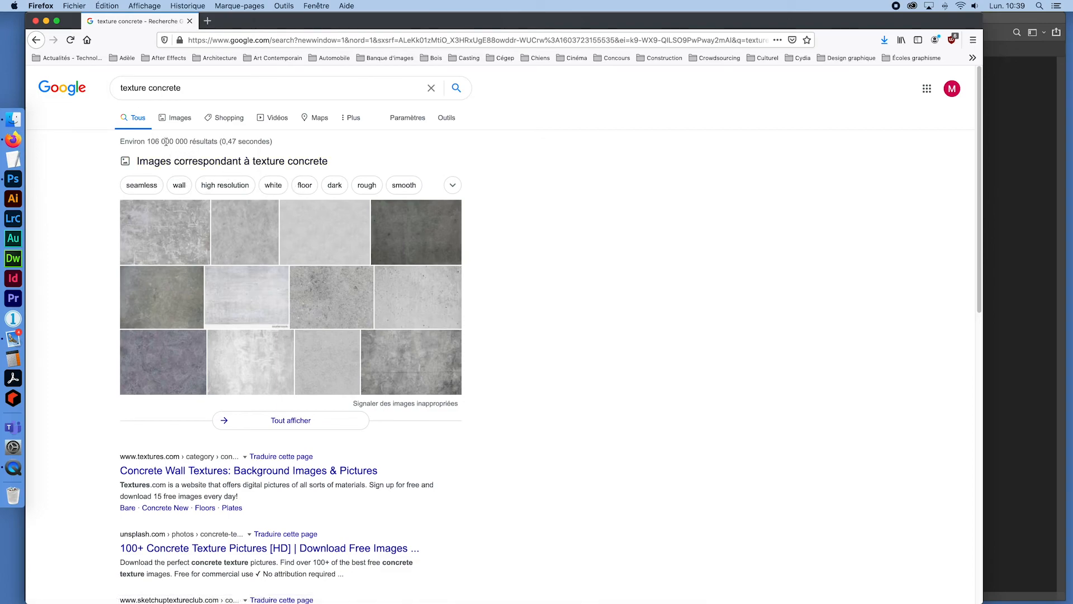
Step: Narrow the concrete results to high-resolution images and display Pinterest's "25 Concrete Texture Free Photos" picture on its own
click(230, 192)
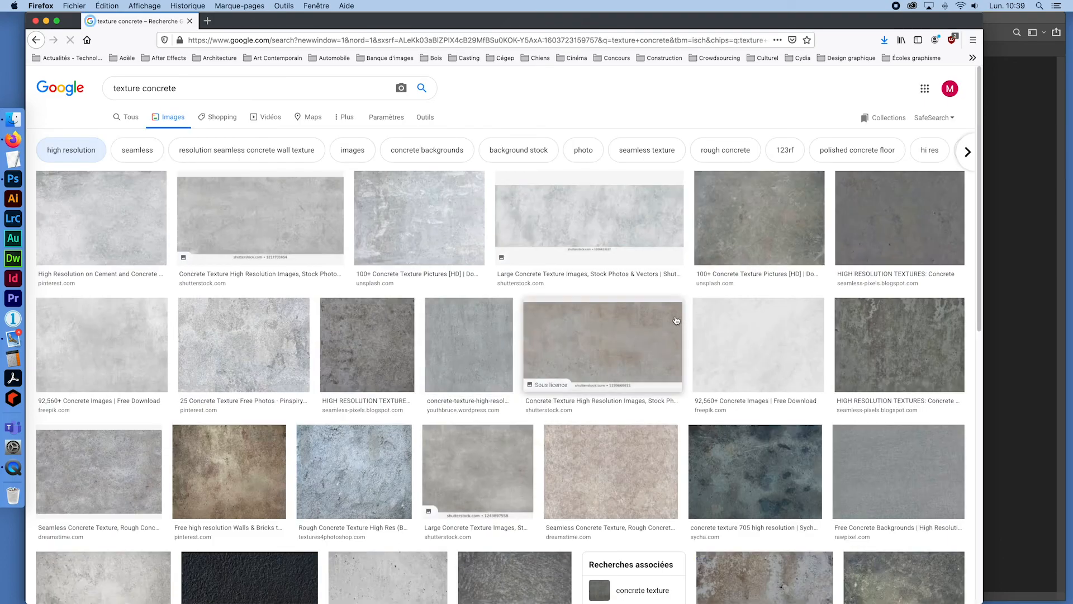
click(265, 371)
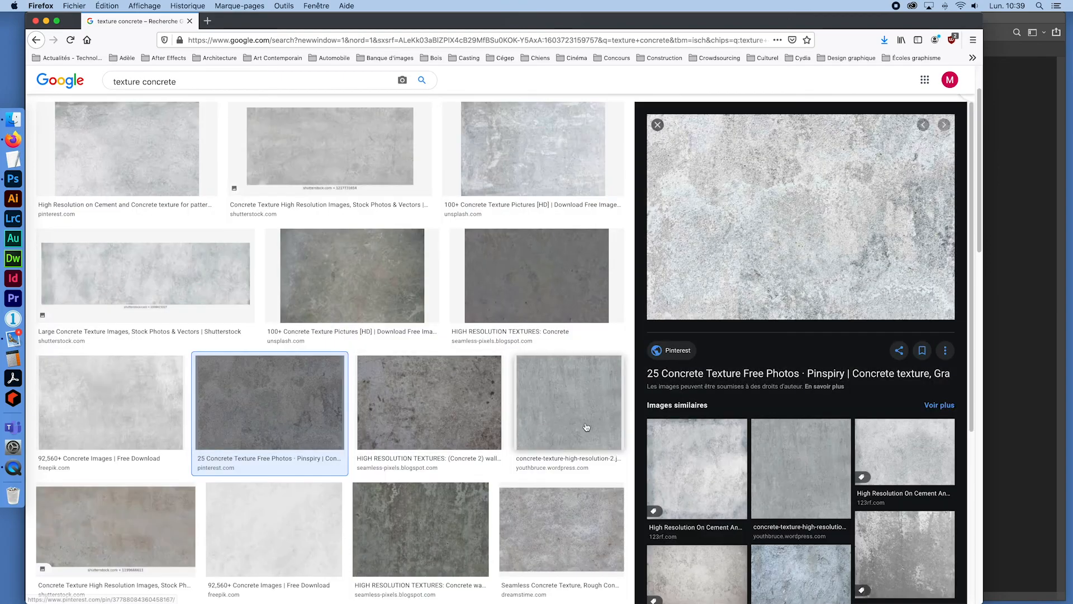
click(761, 251)
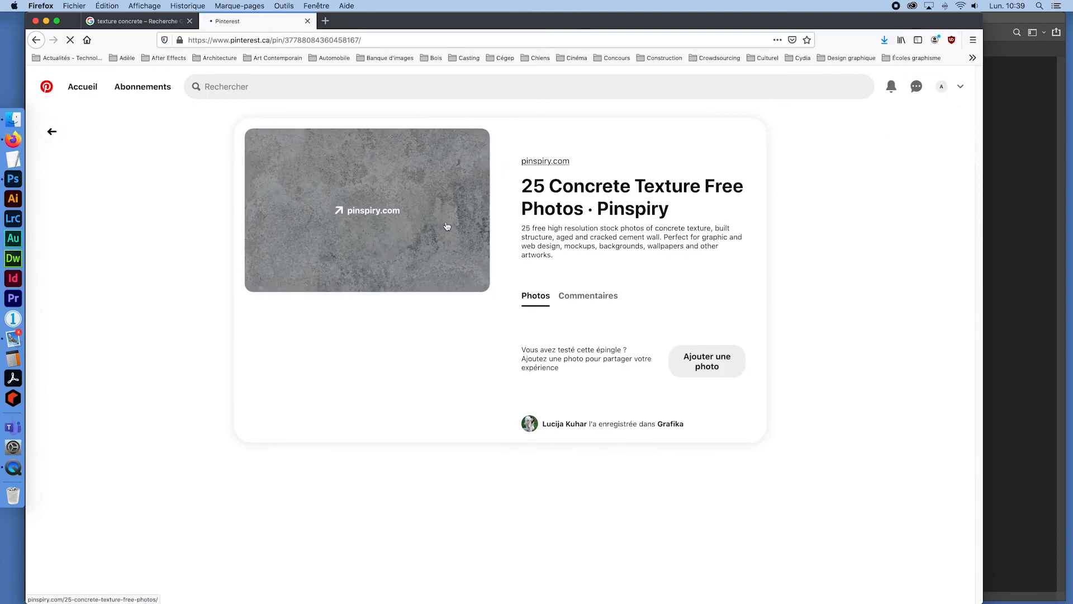
right_click(449, 225)
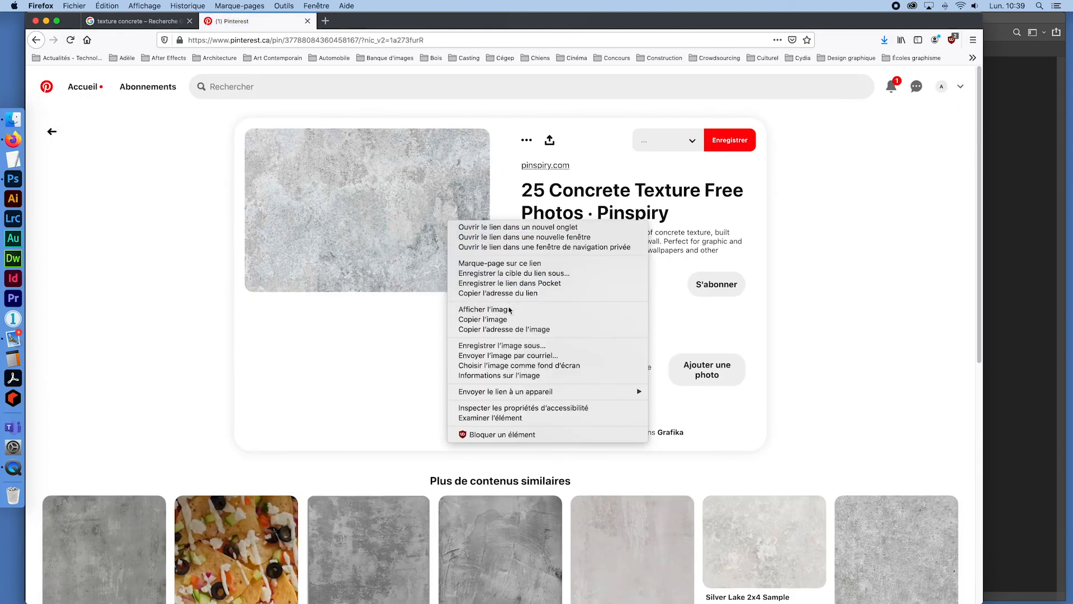
click(501, 311)
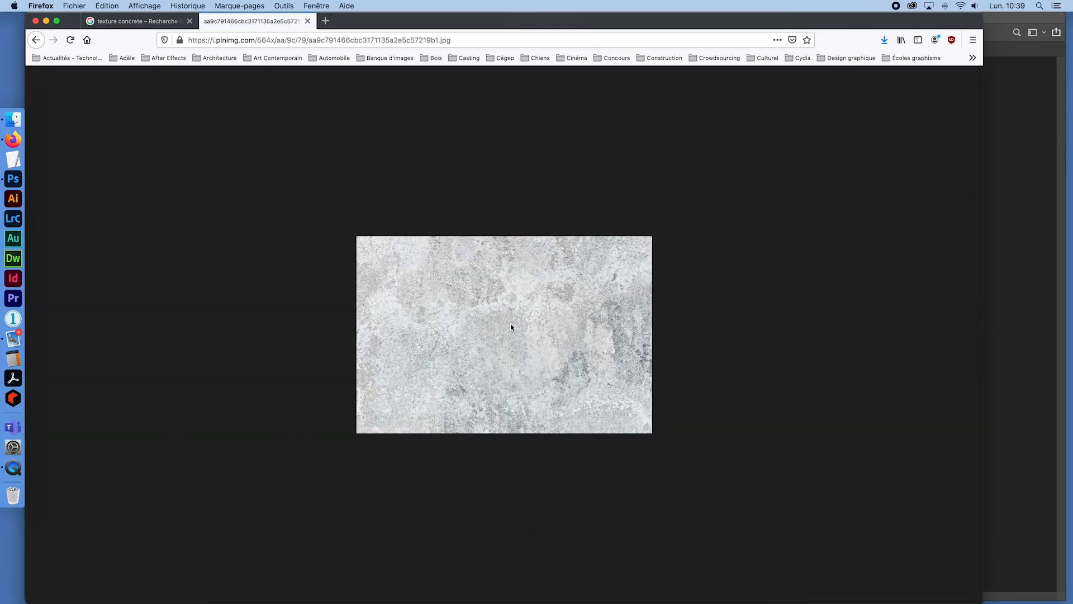
Step: Start saving the concrete image and choose the _Matriciel_I/_exercices/architecture_degrades folder as its destination
right_click(506, 316)
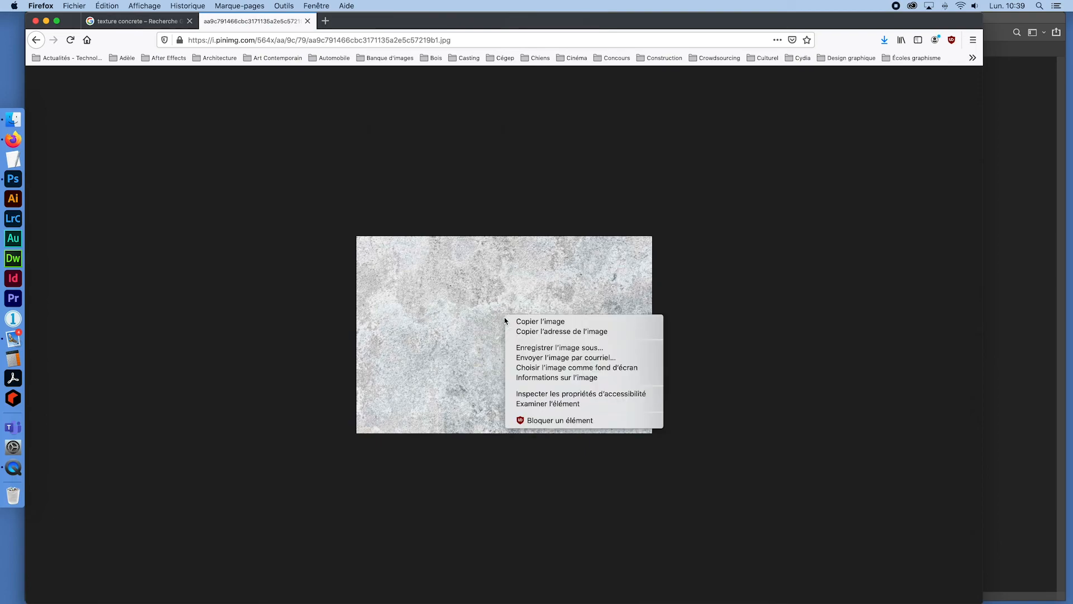
click(565, 347)
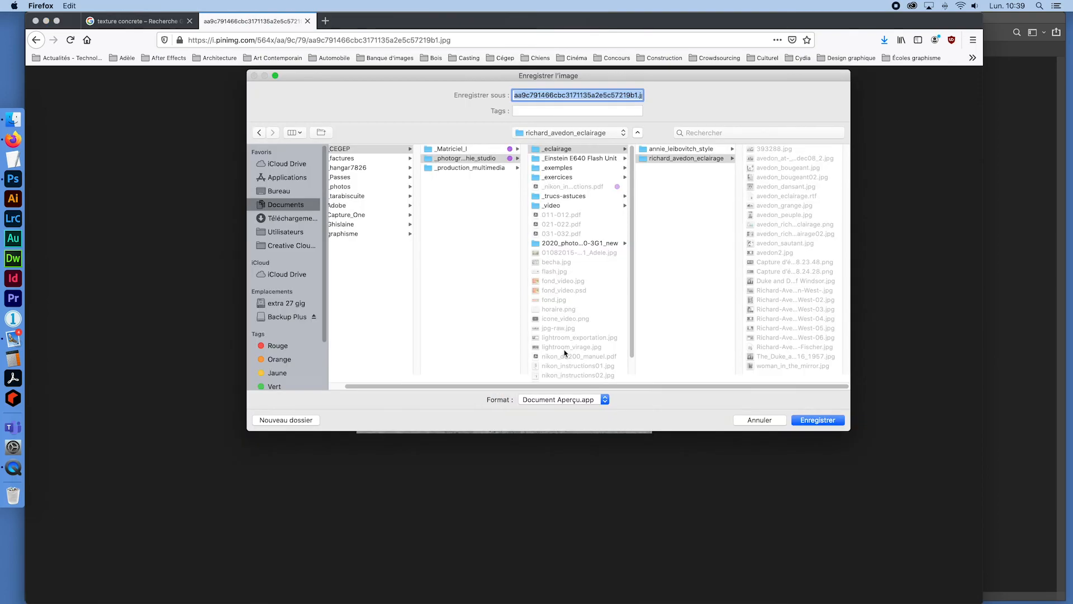
click(564, 176)
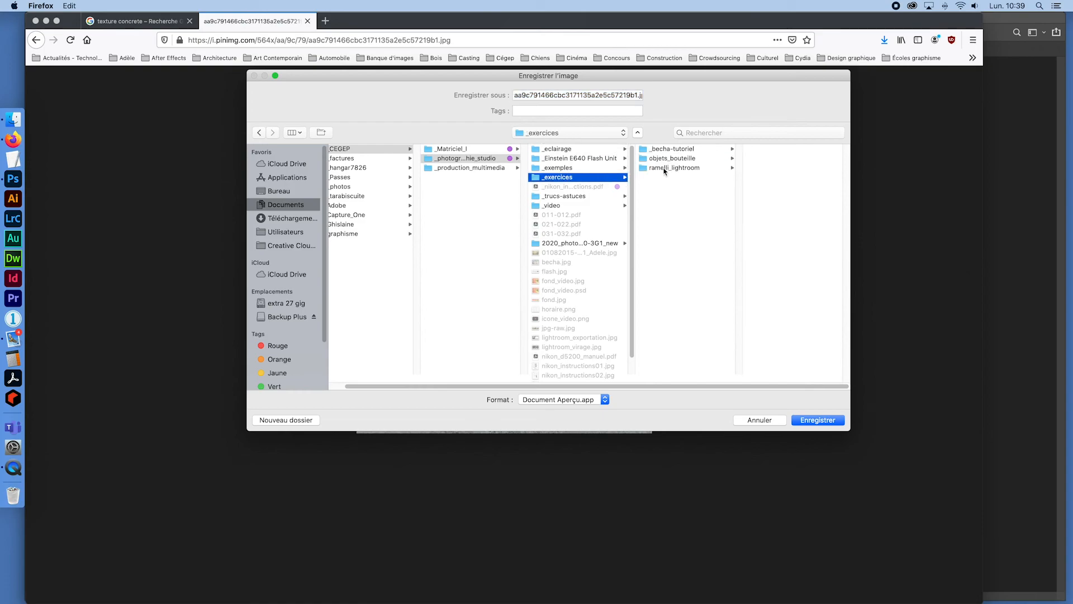
key(Left)
key(Up)
click(559, 168)
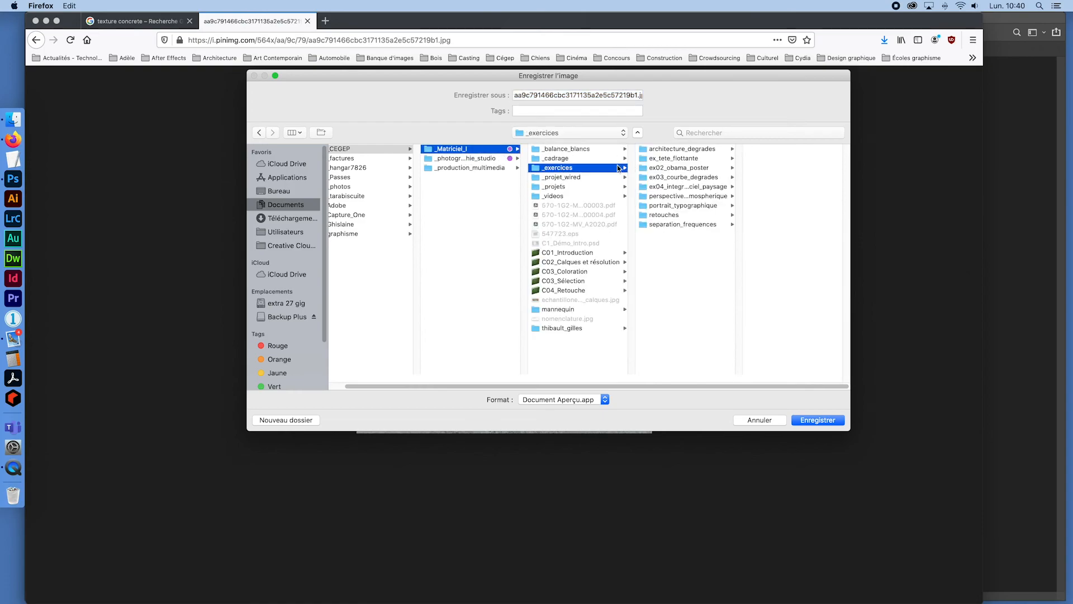
key(Right)
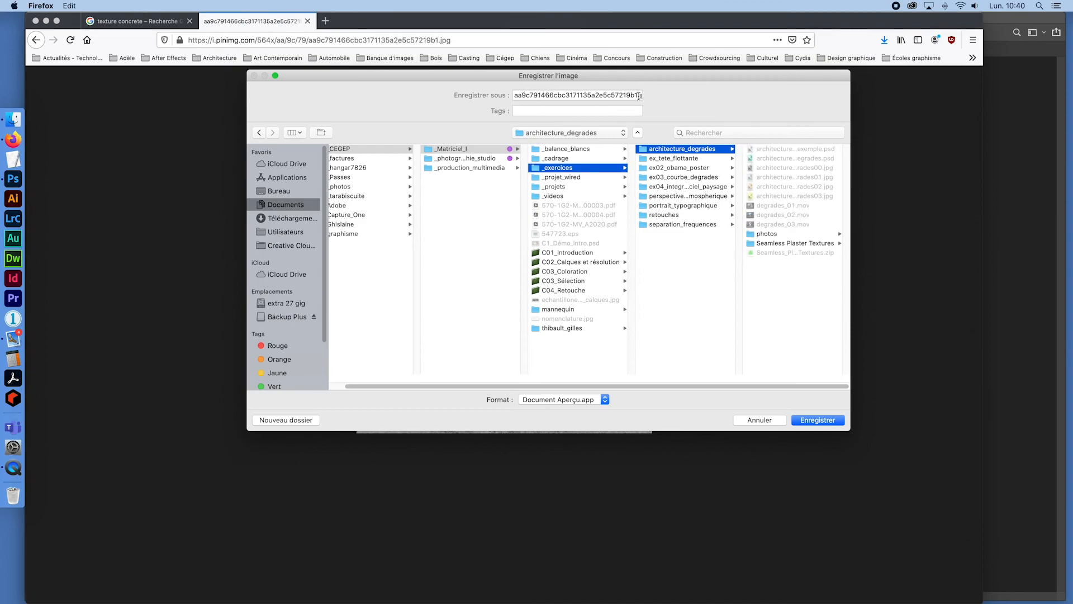
Step: Name the image texture_beton.jpg and save it
key(Tab)
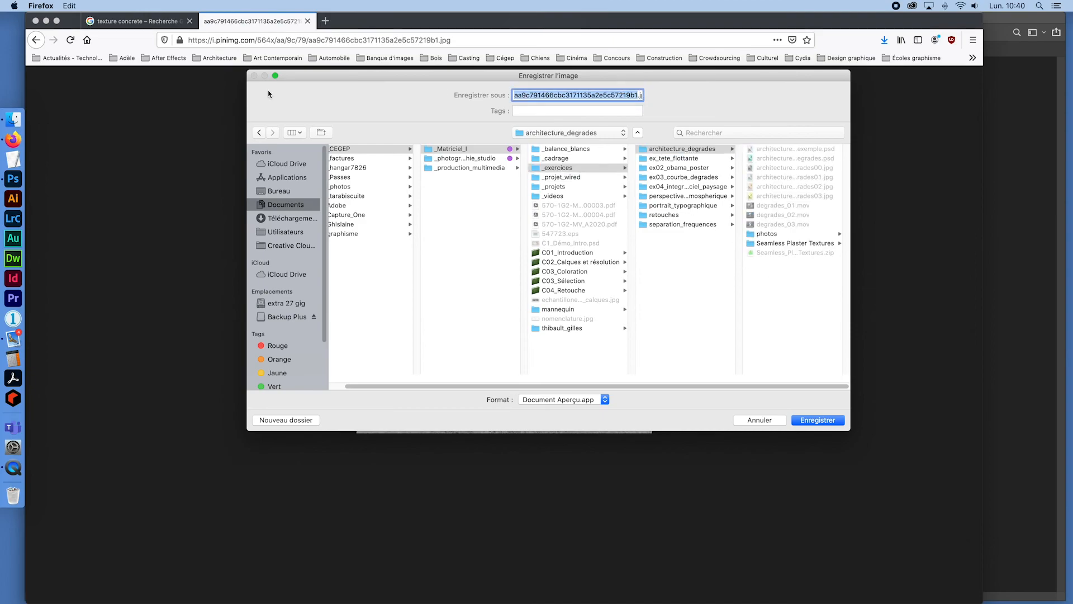
text(teture)
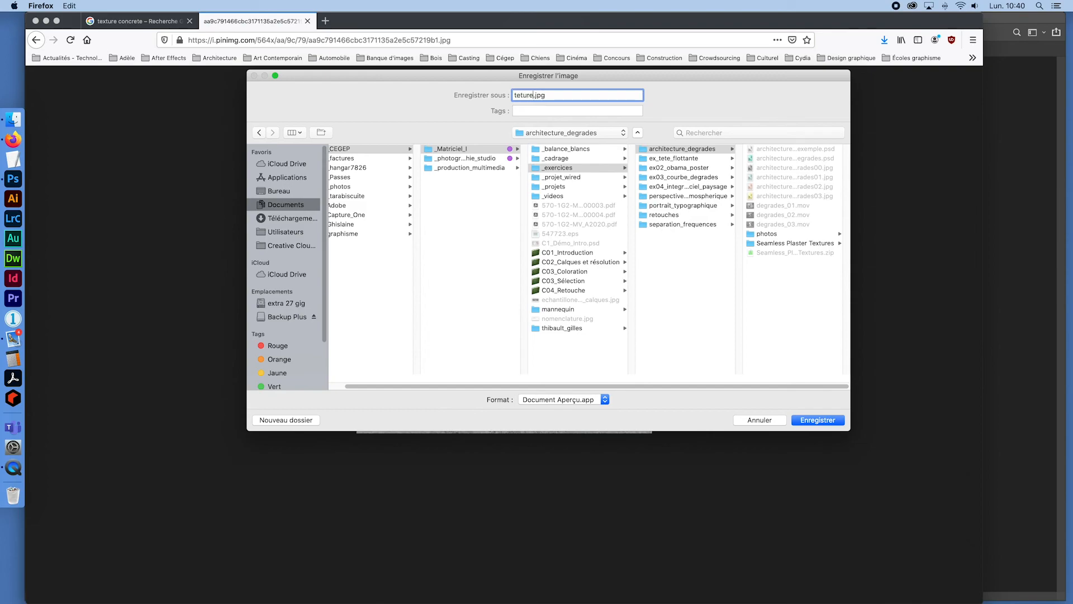
text(_beton)
click(521, 96)
text(x)
click(833, 420)
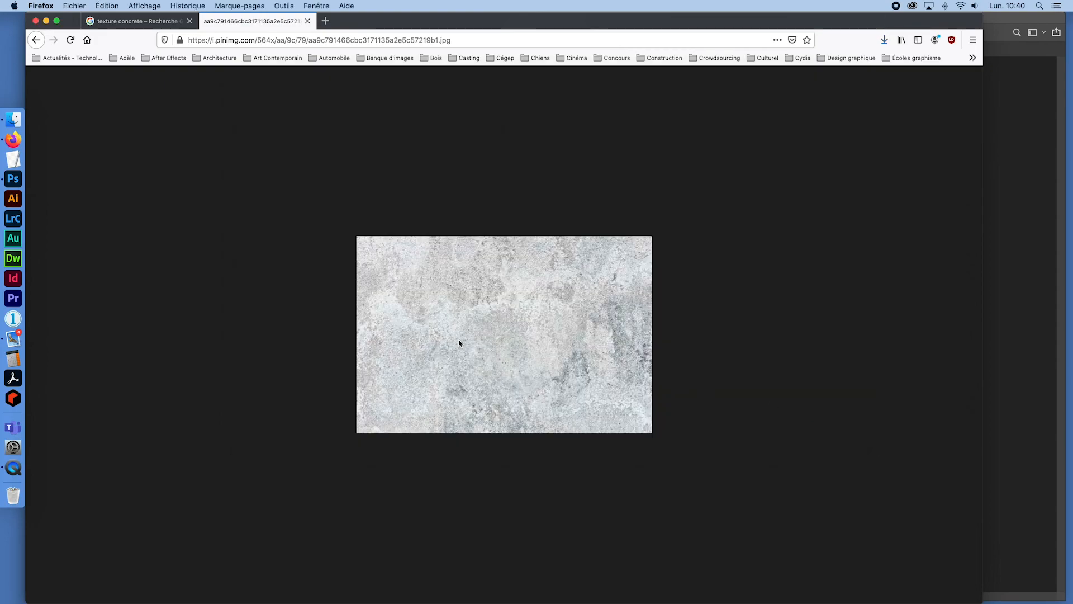
Step: Switch to Photoshop and open texture_beton.jpg from _CEGEP/_Matriciel_I/_exercices/architecture_degrades
click(14, 179)
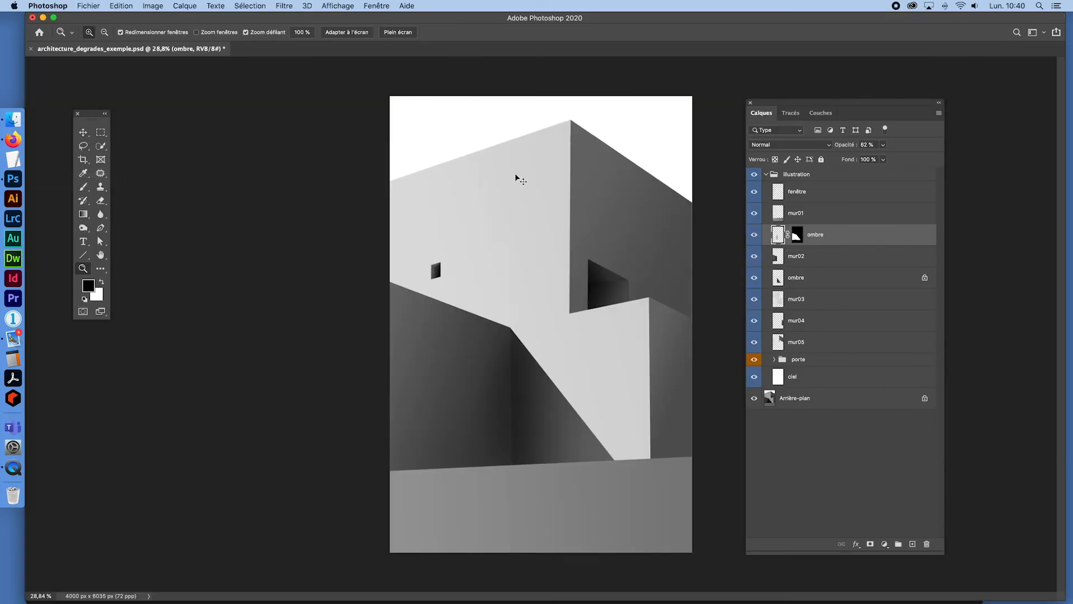
key(super+o)
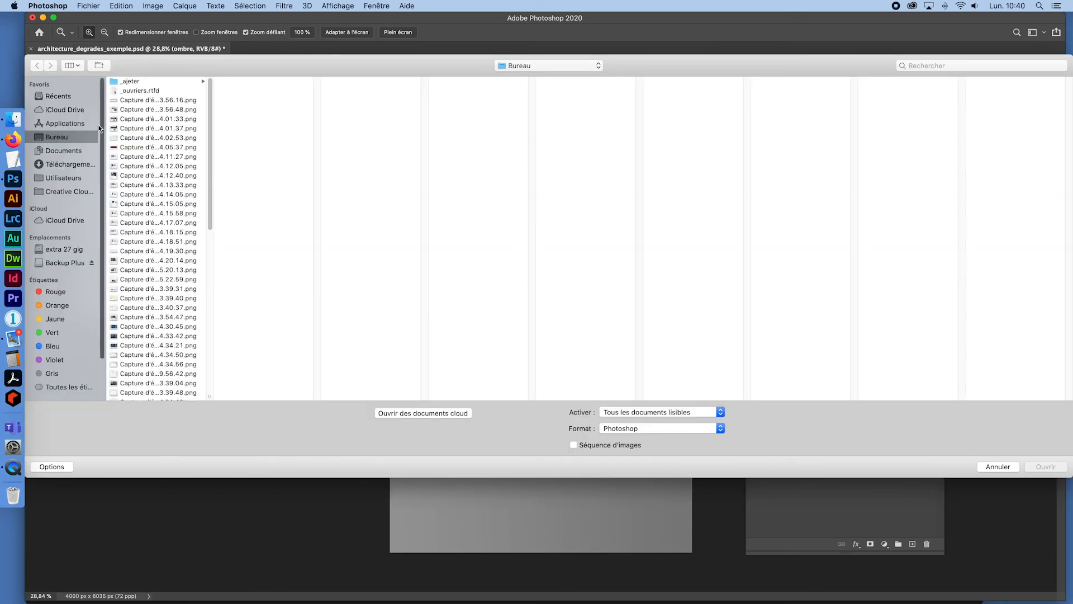
click(59, 152)
click(134, 83)
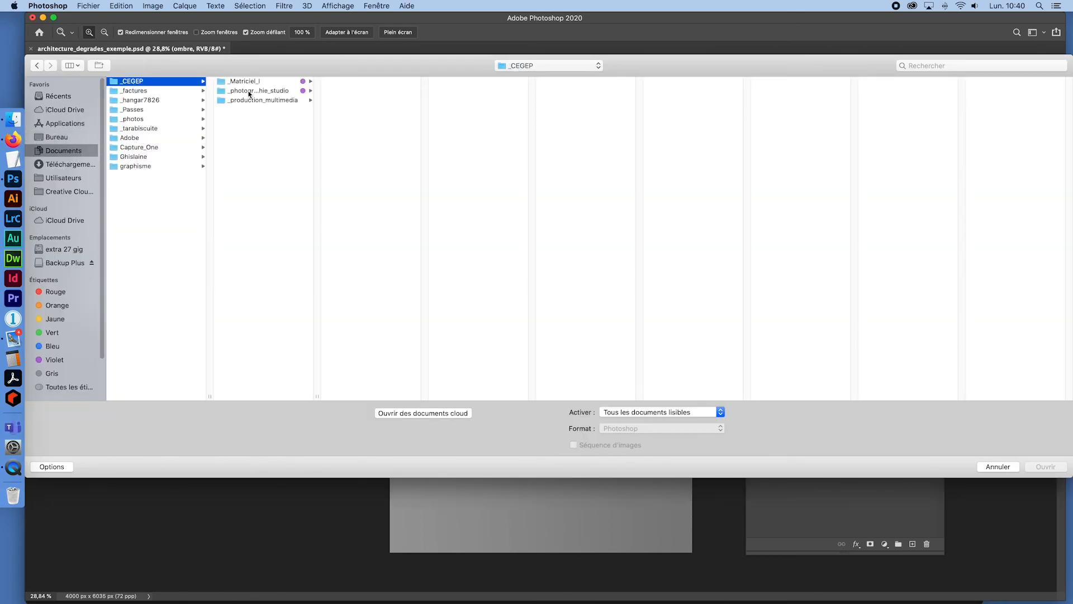
click(249, 82)
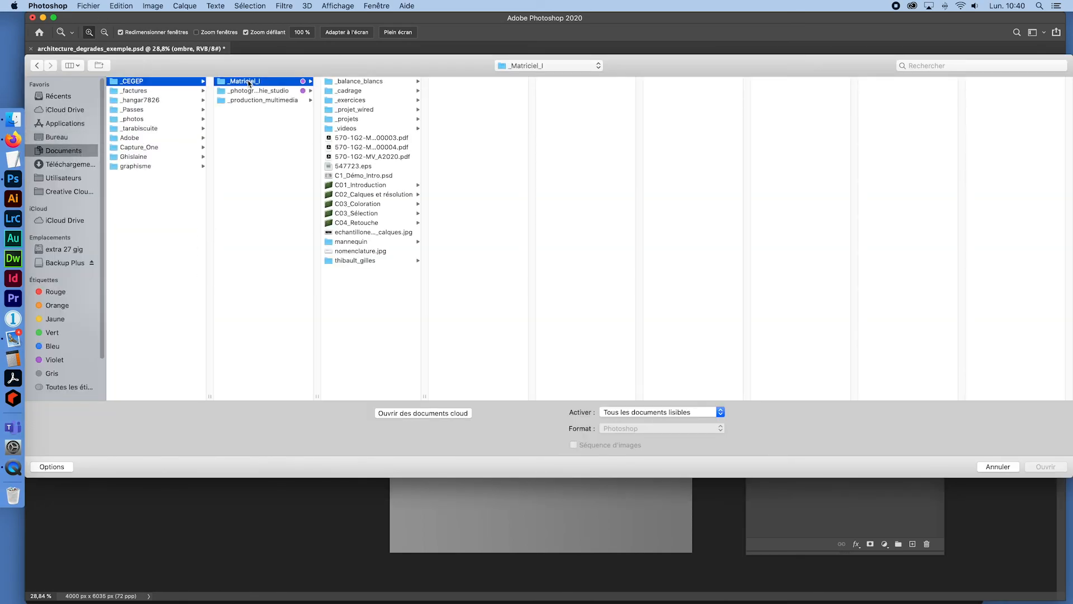
click(350, 100)
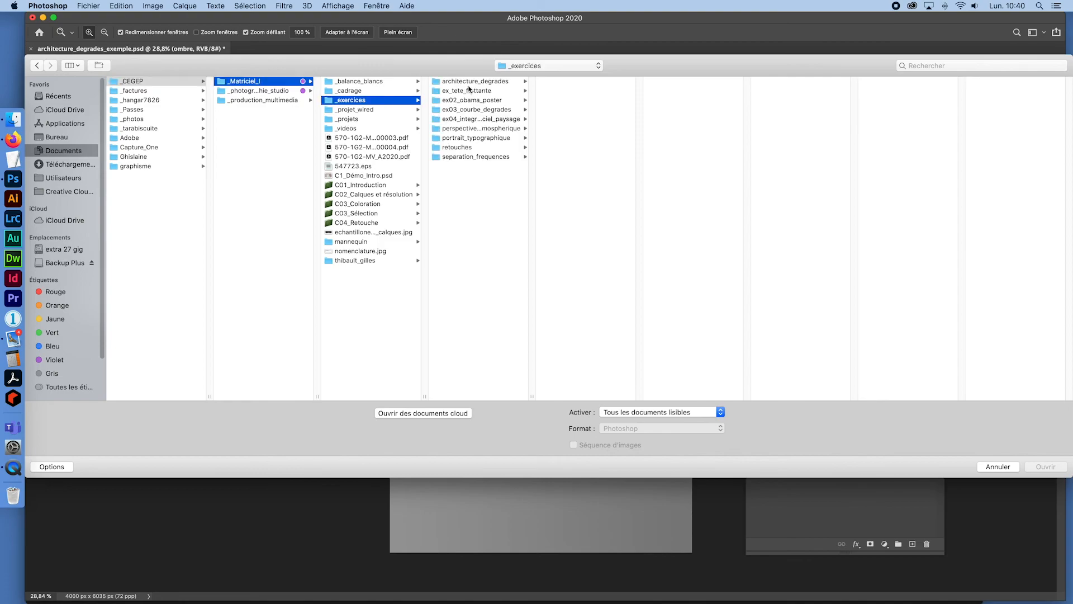
click(472, 82)
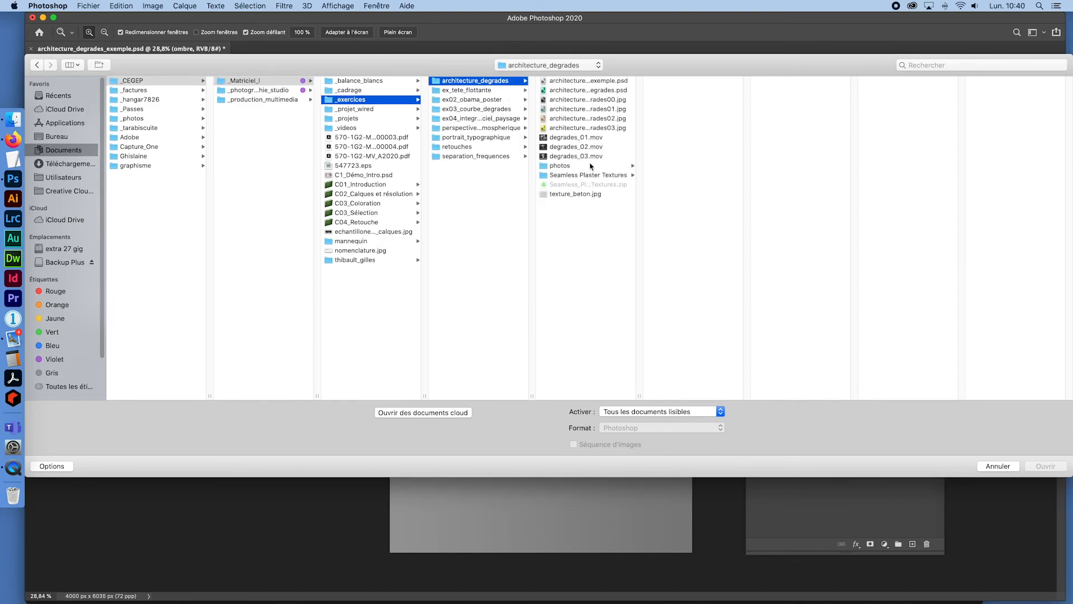
click(575, 195)
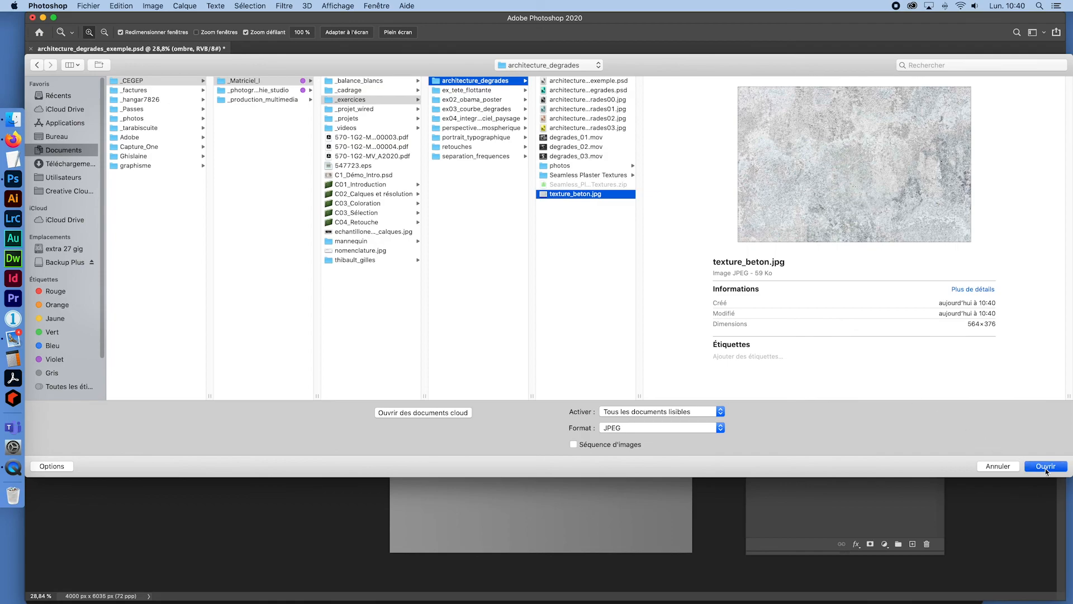
click(1045, 467)
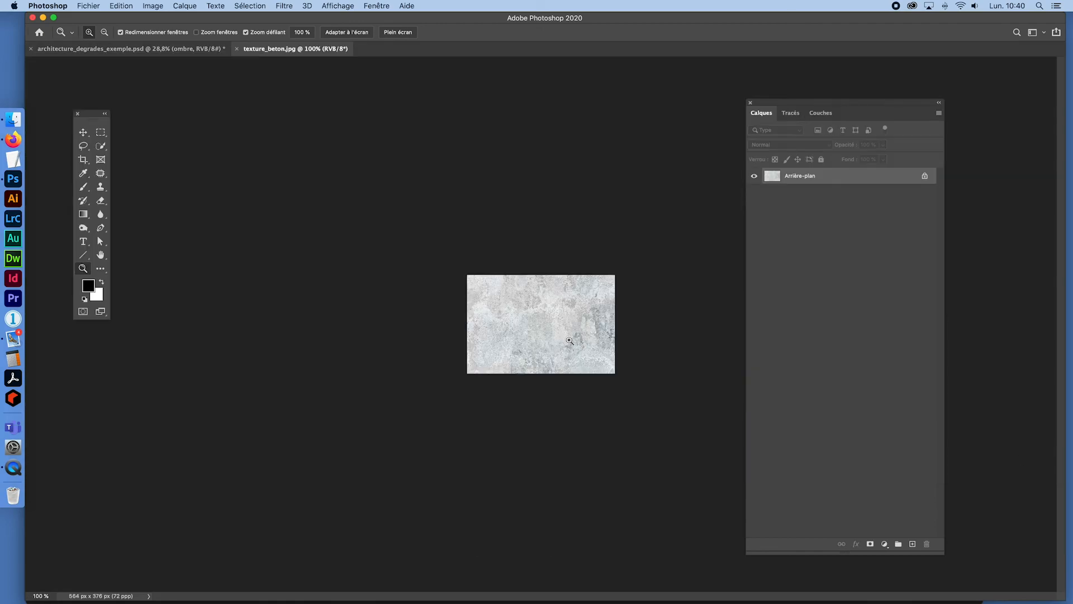
Step: Define the concrete image as a pattern named texture_beton.jpg and close its document
key(super+space)
drag(448, 360, 600, 352)
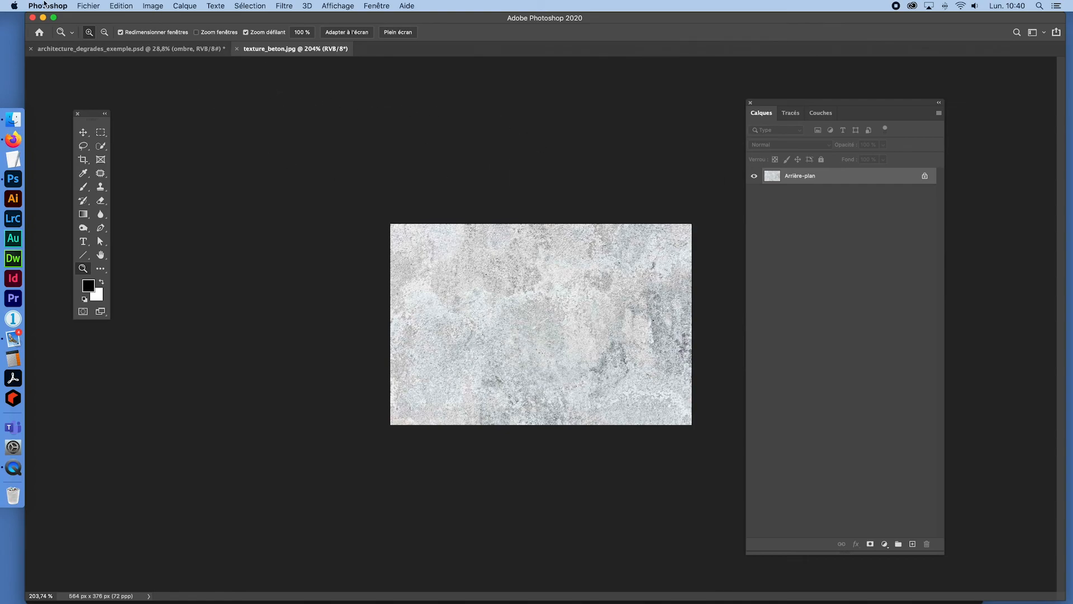
click(120, 7)
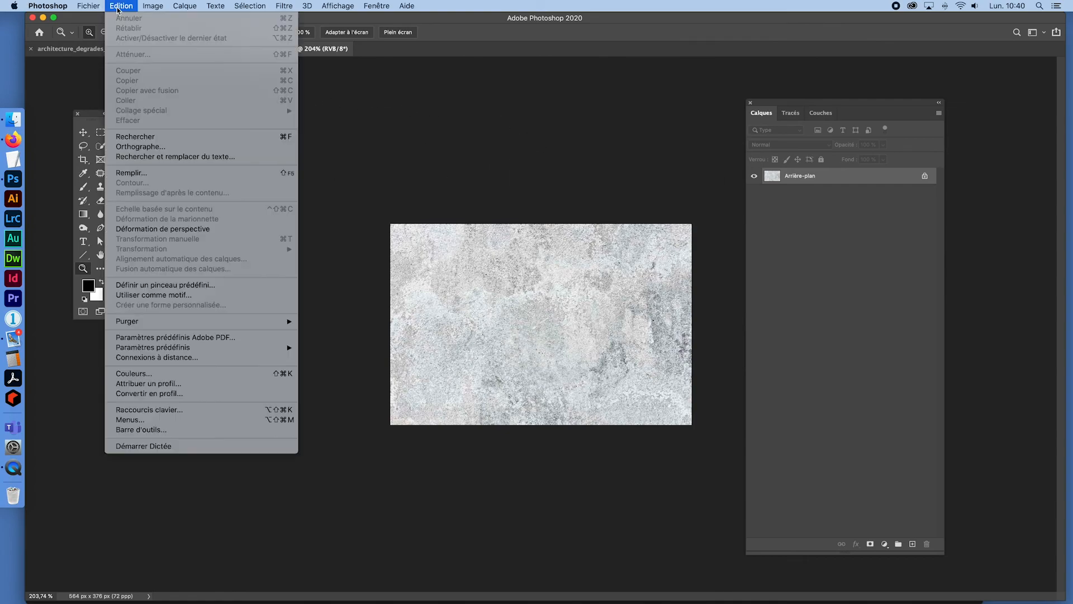
click(179, 293)
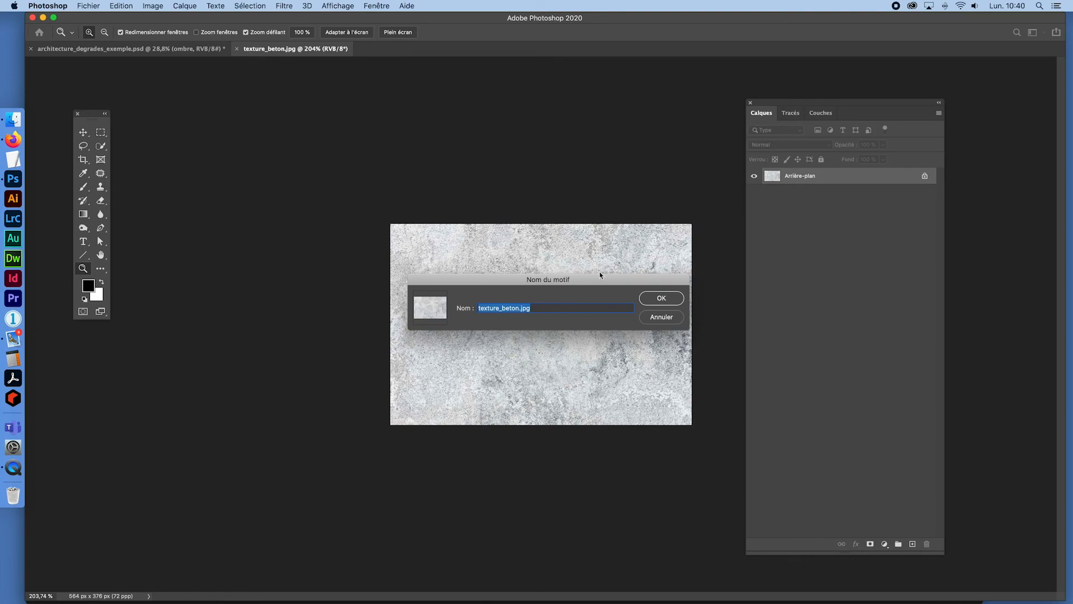
click(664, 298)
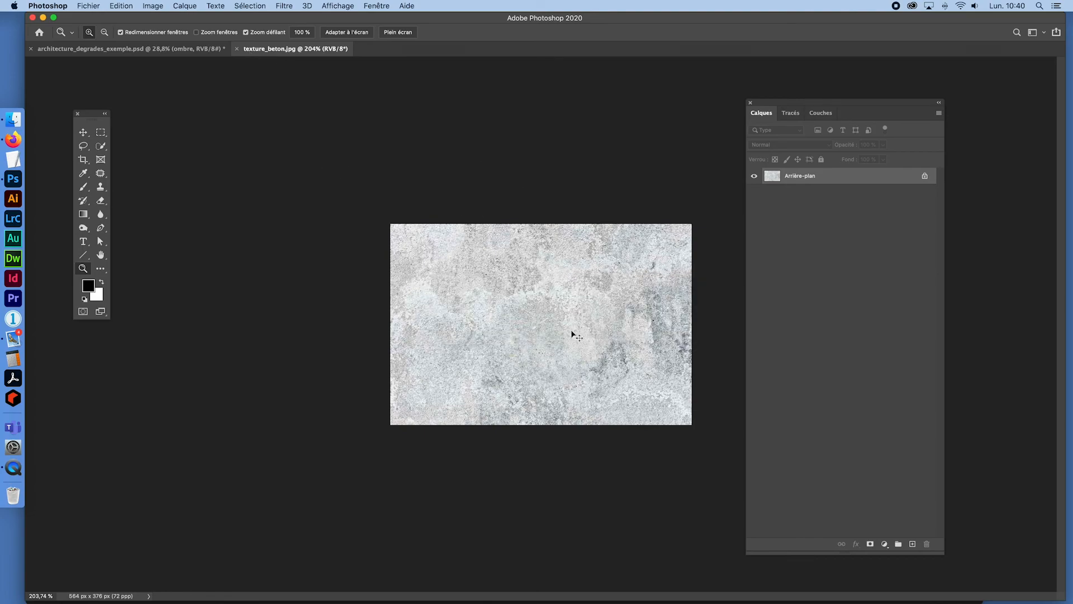
key(super+w)
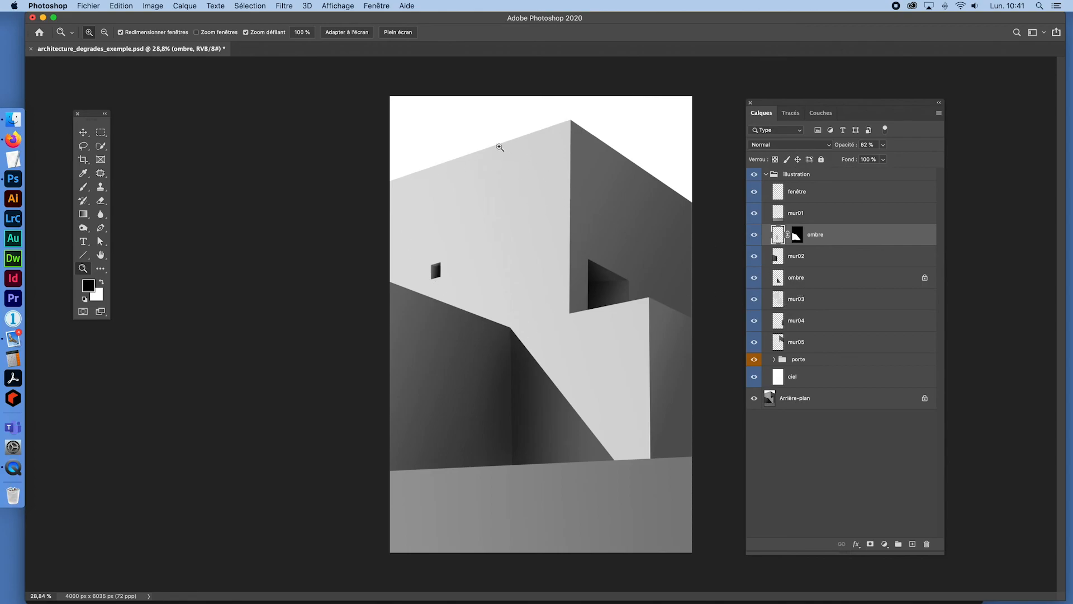
Step: Load the mur03 layer's shape as a selection and add a new layer named "texture" above it
click(780, 302)
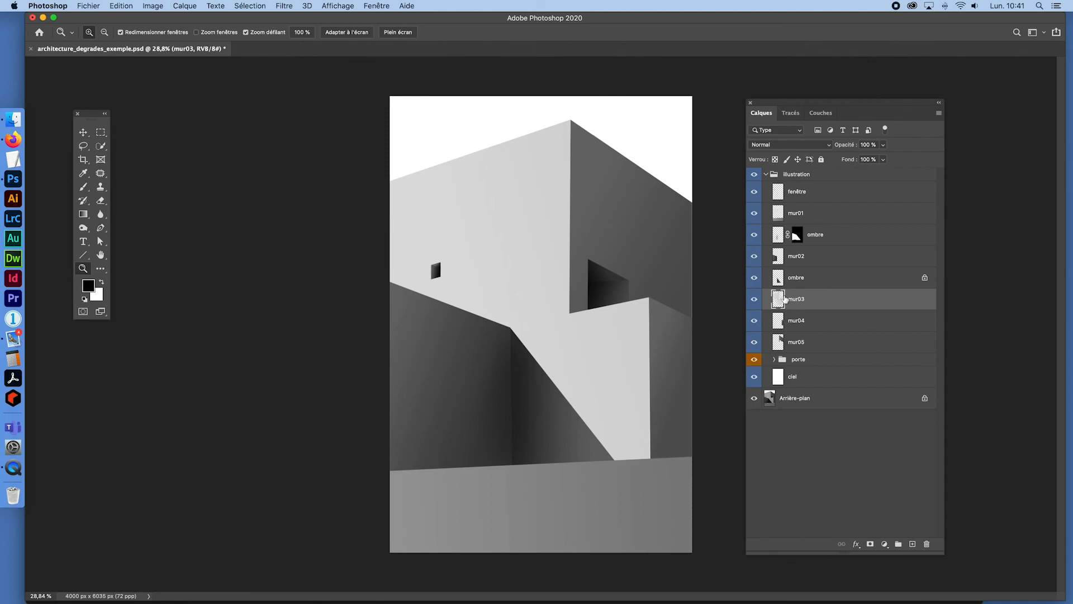
super+click(778, 300)
click(913, 544)
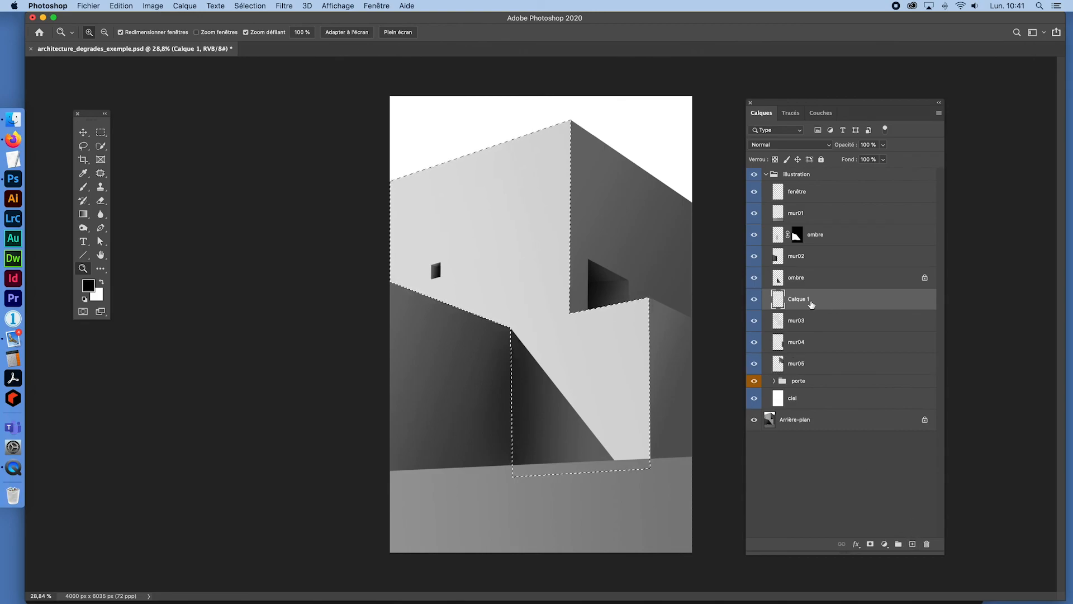
text(texture)
key(Return)
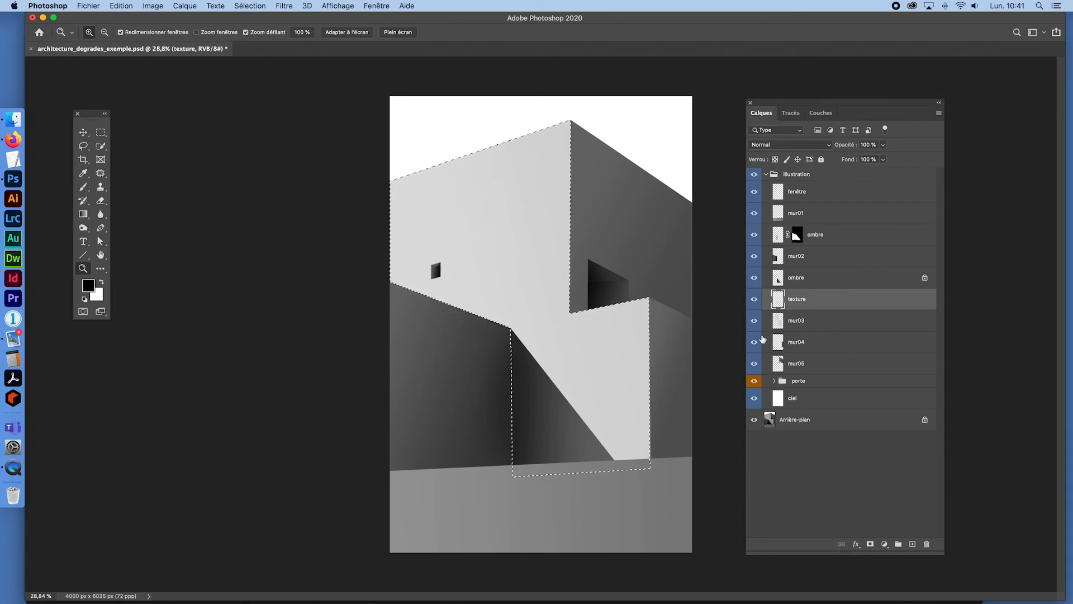
Step: Try to fill the selection on the texture layer with the concrete pattern, leaving the symmetrical fill script enabled
click(111, 10)
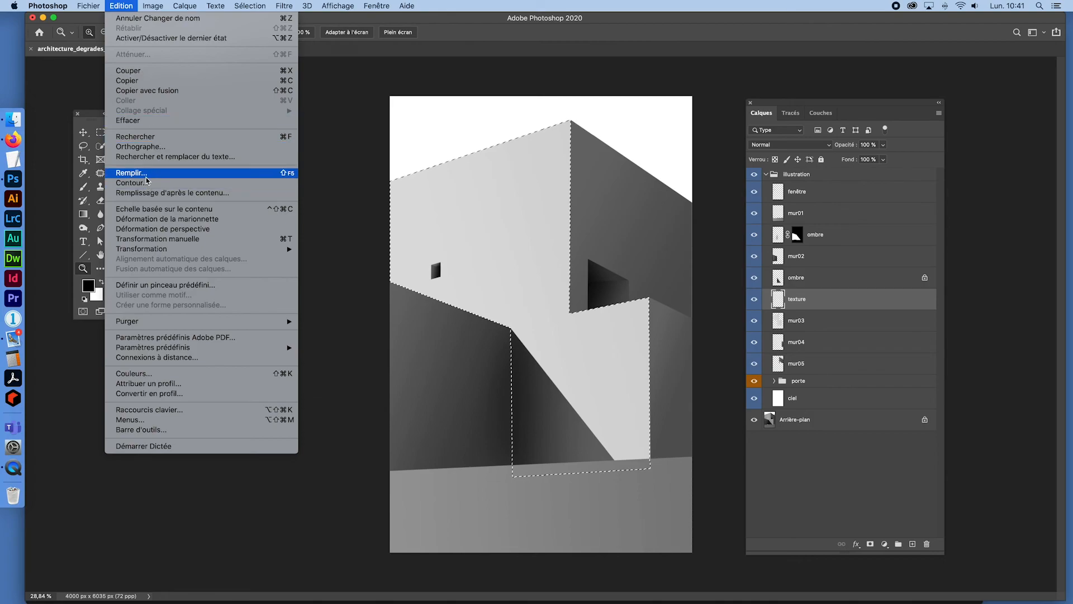
click(132, 173)
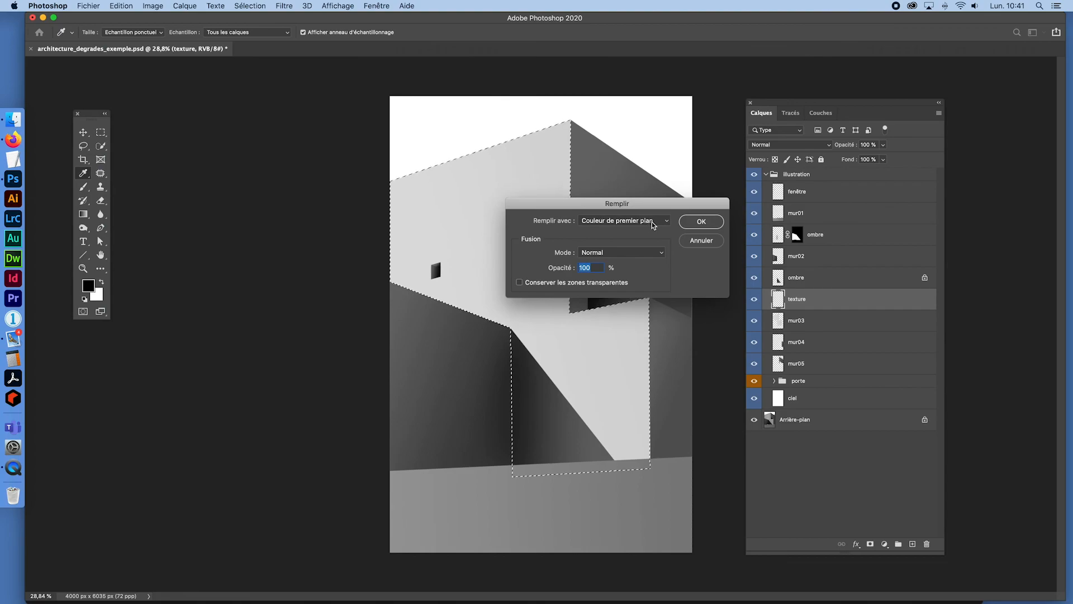
click(667, 221)
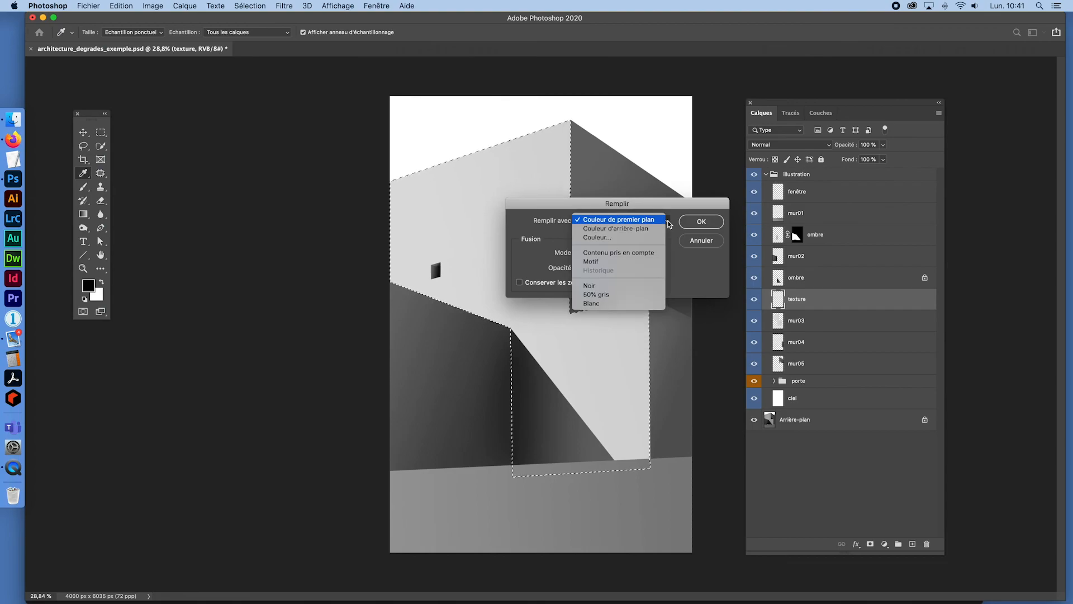
click(592, 262)
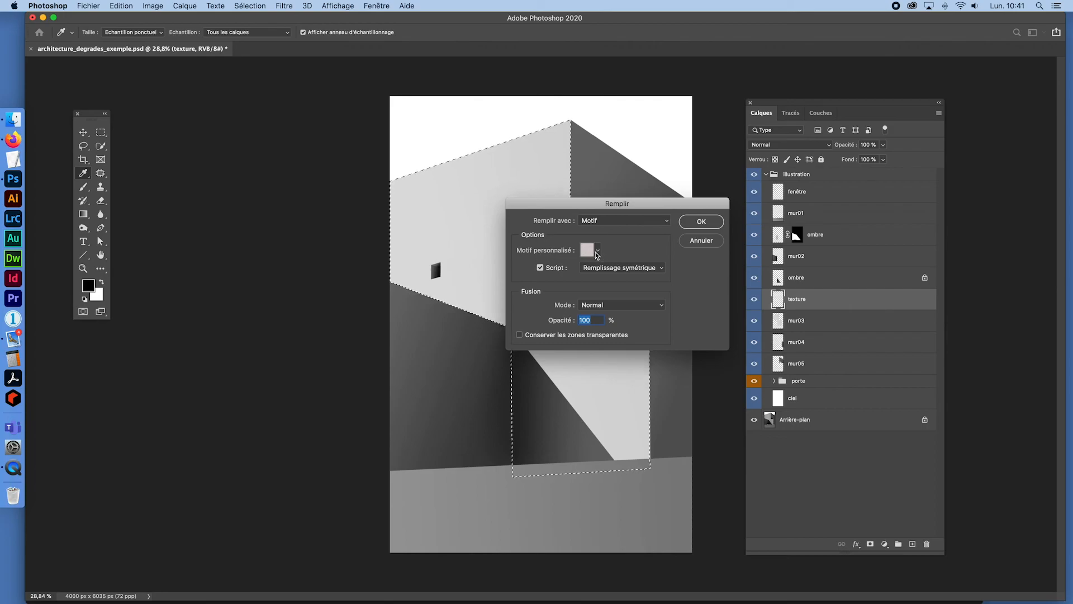
click(597, 252)
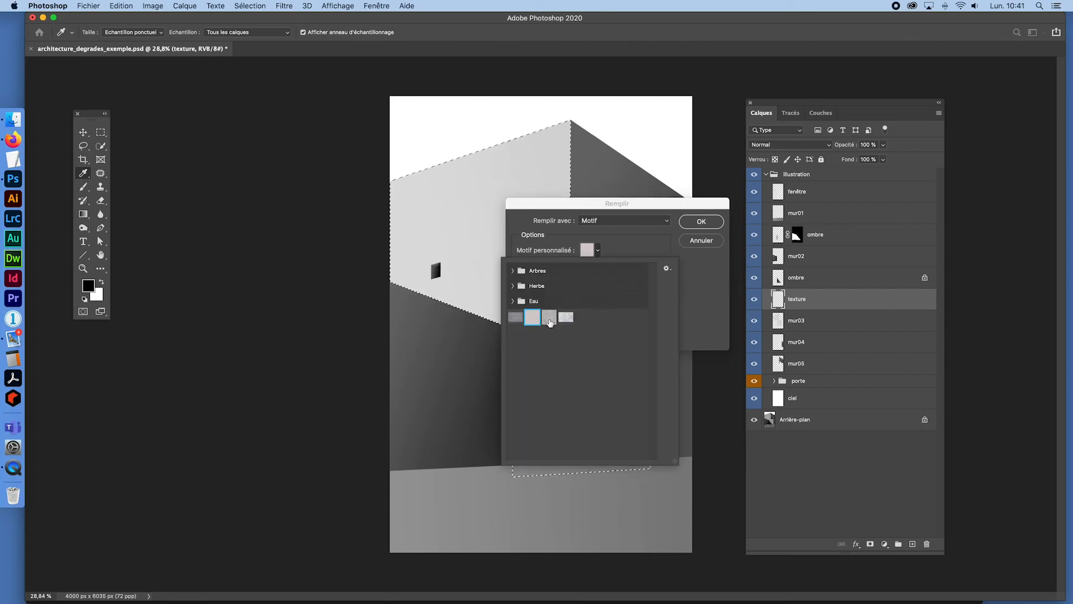
click(566, 317)
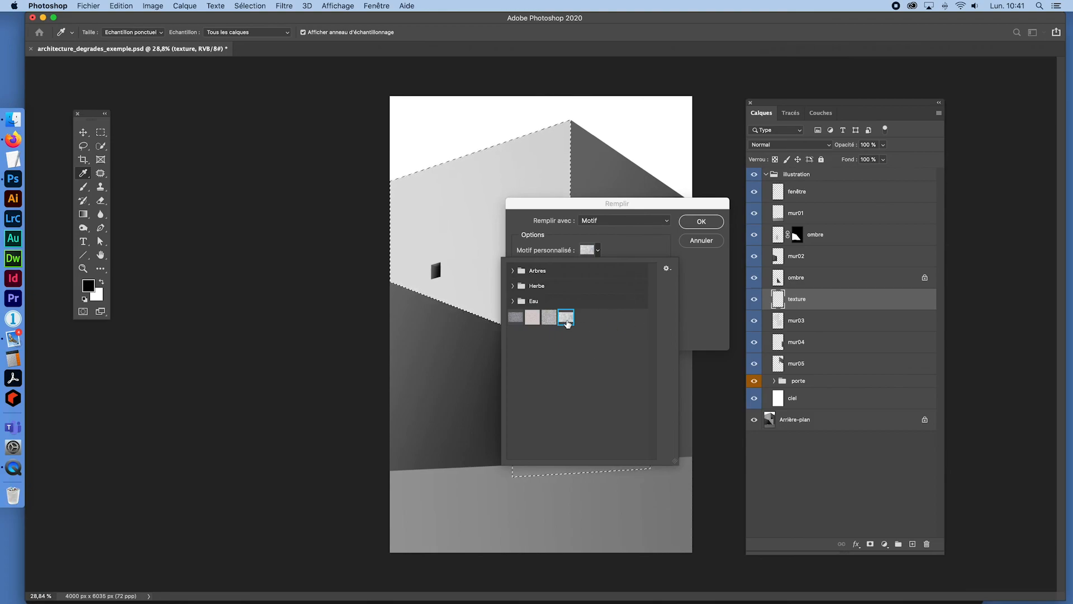
key(Return)
key(Return)
key(z)
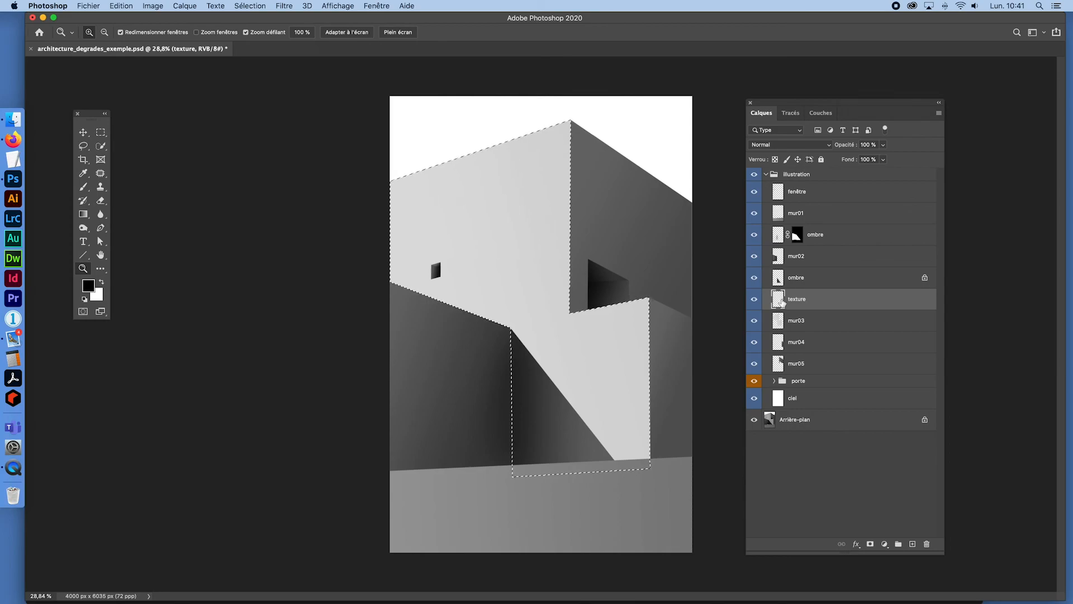
Step: Fill the mur03-shaped selection on the texture layer with the concrete pattern, without a script, in Normal mode at 100% opacity, and deselect
click(121, 6)
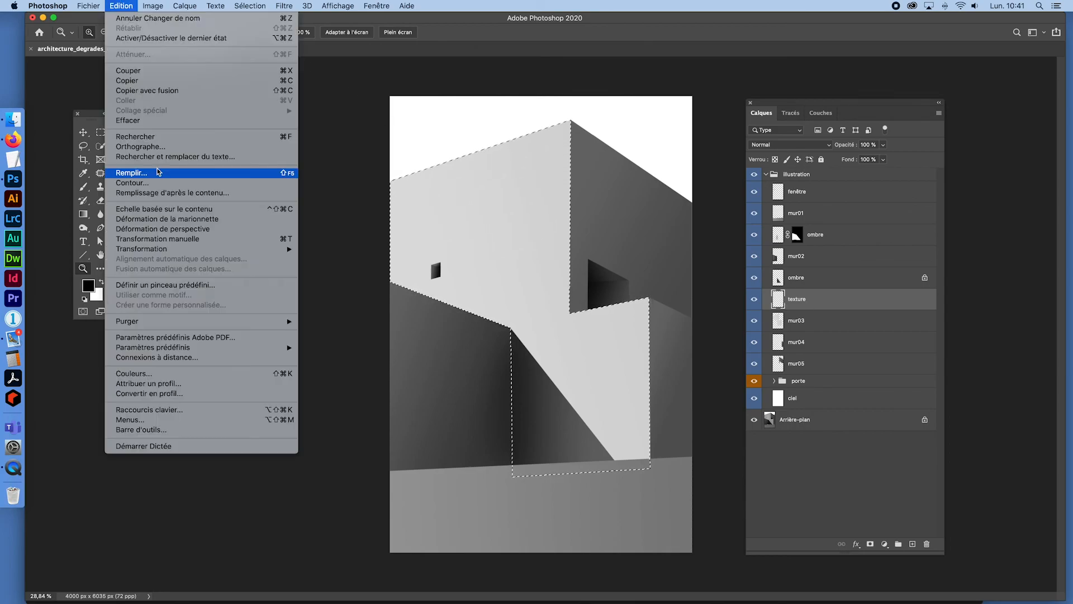
click(158, 173)
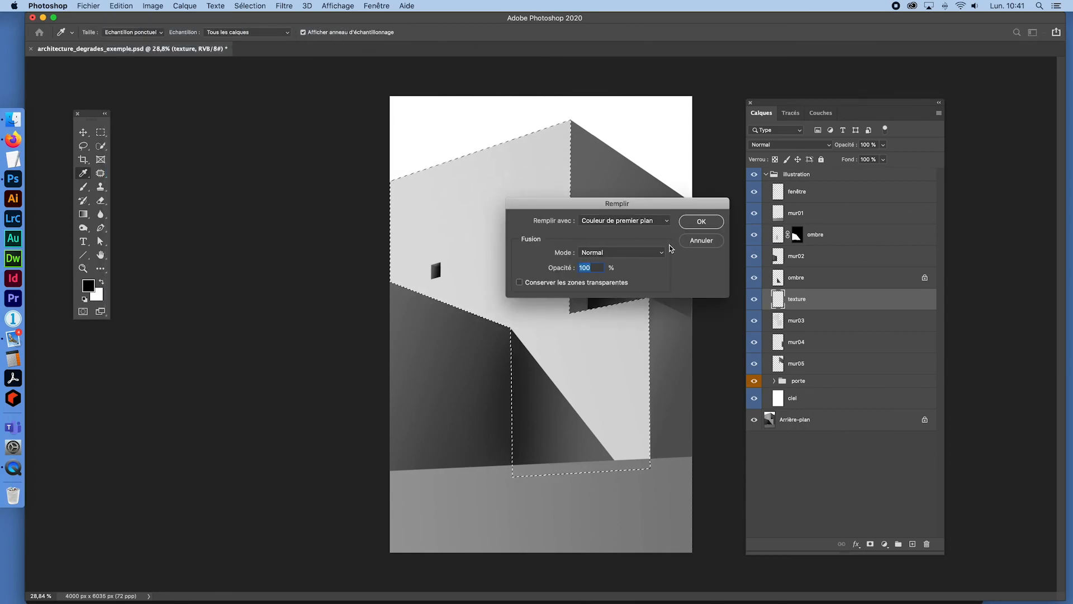
click(666, 222)
click(622, 263)
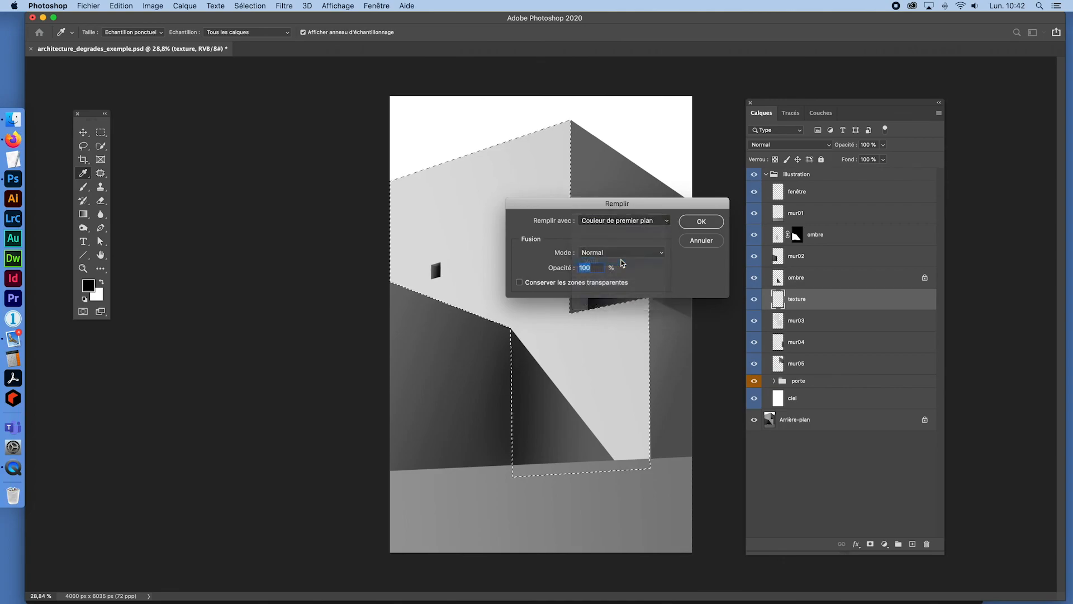
click(598, 251)
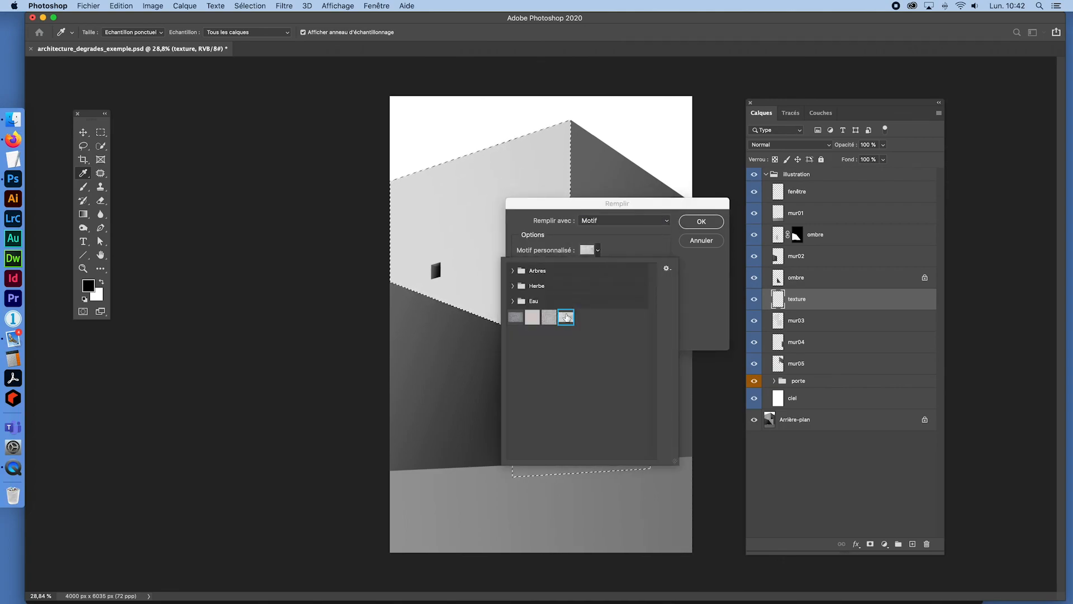
click(644, 248)
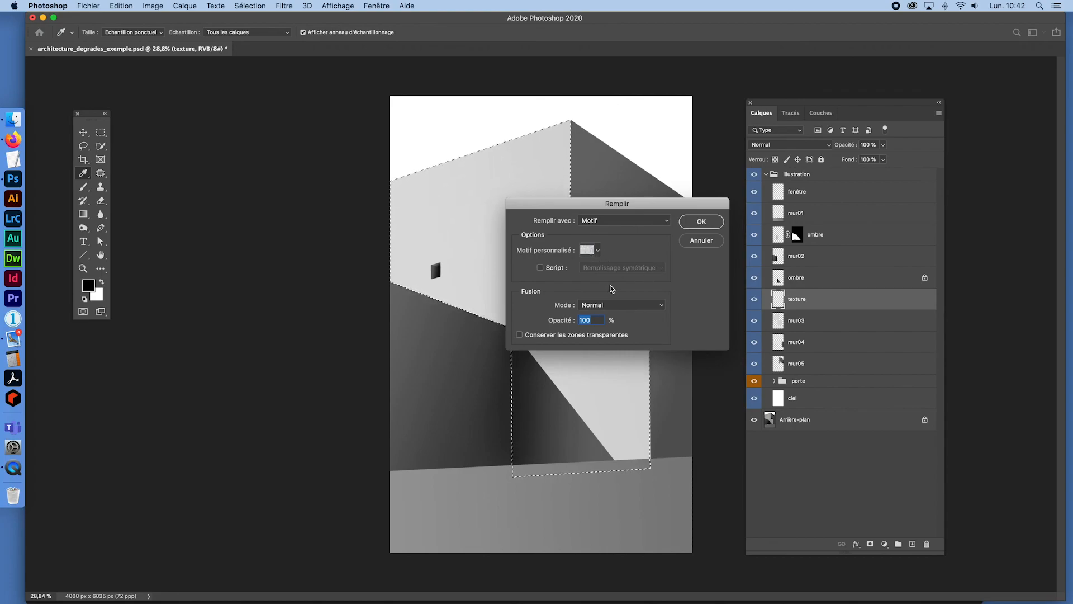
click(700, 222)
key(z)
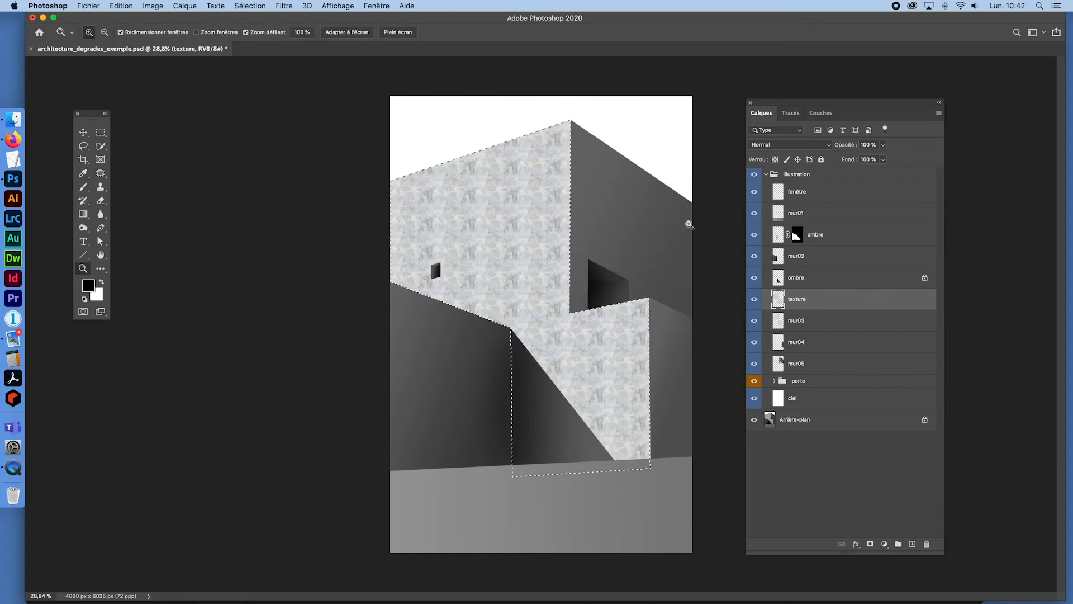
key(super+d)
Step: Desaturate the concrete pattern on the texture layer
key(super+space)
key(super+space)
drag(509, 207, 520, 229)
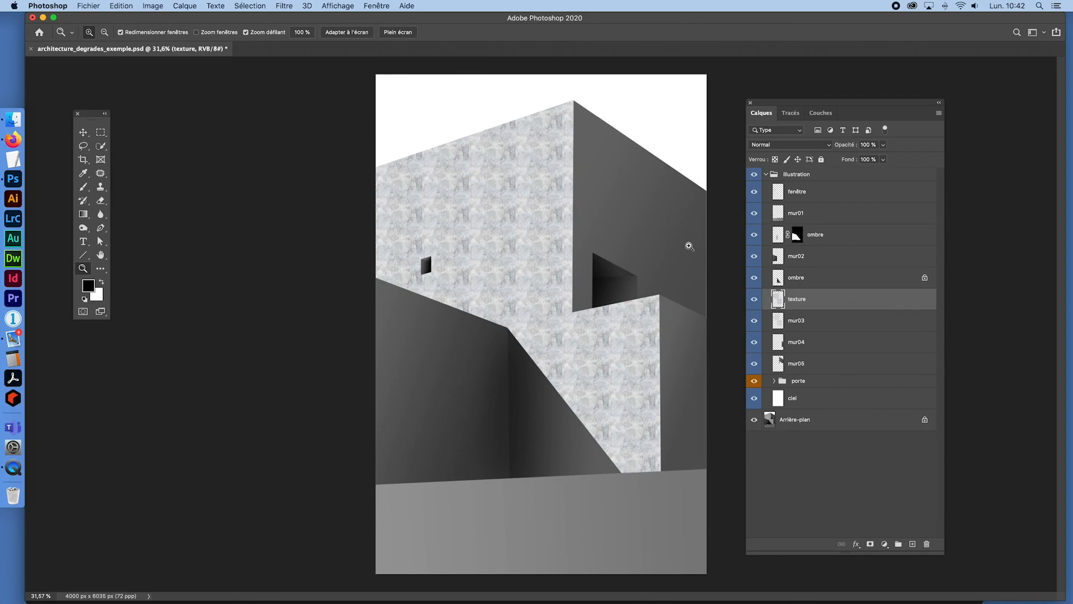
key(super+space)
drag(504, 208, 523, 225)
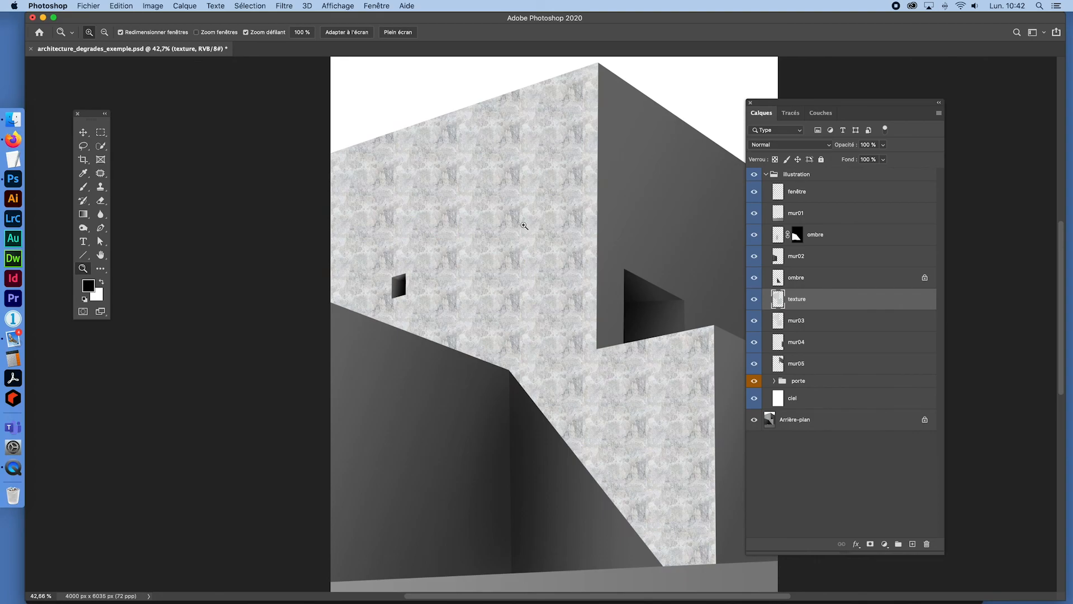
click(164, 6)
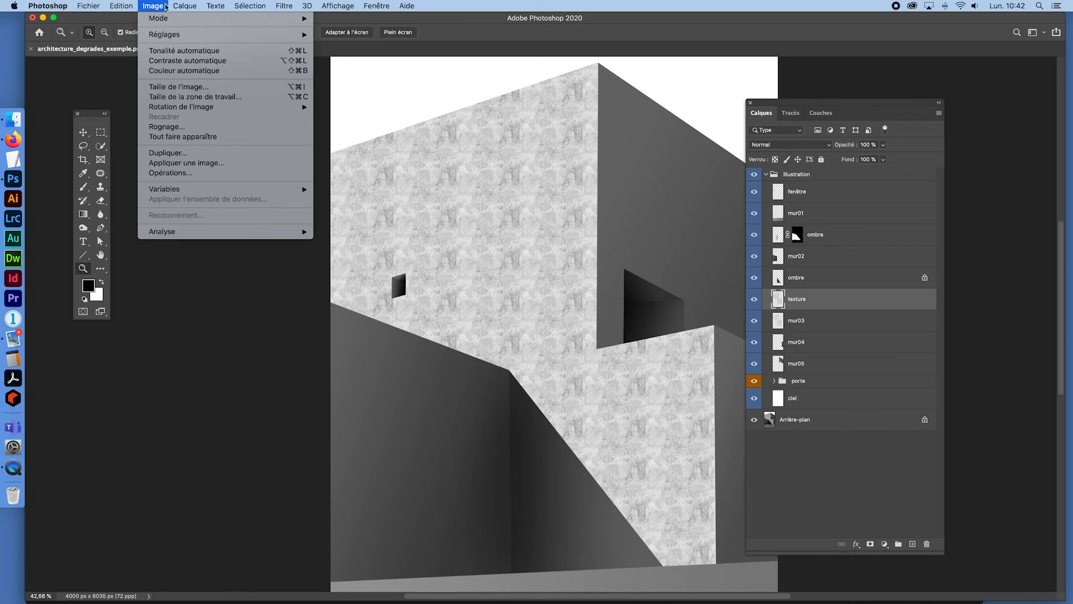
mouse_move(159, 36)
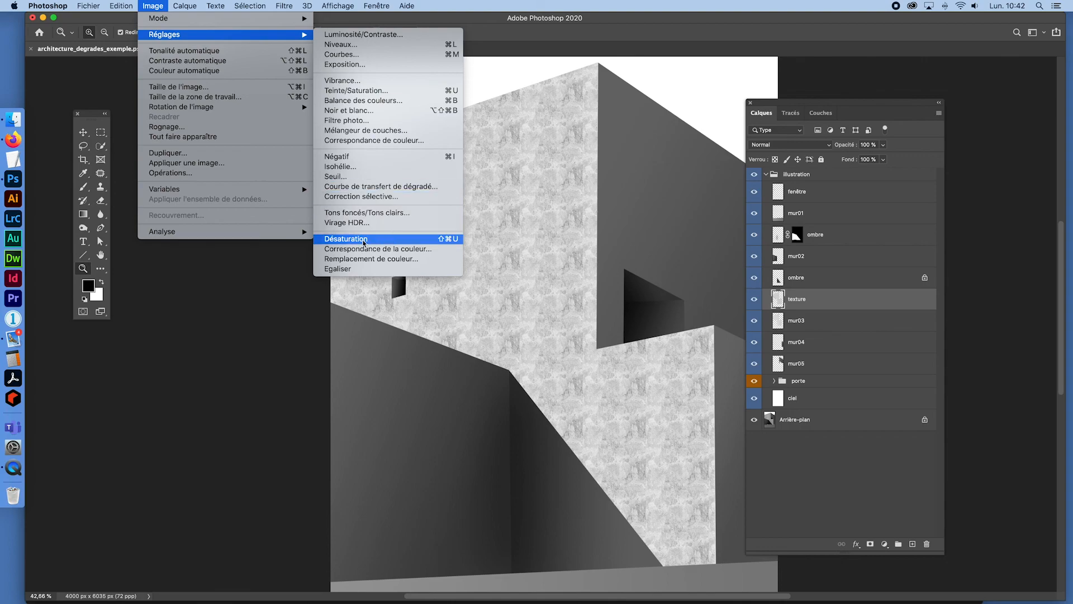
click(459, 244)
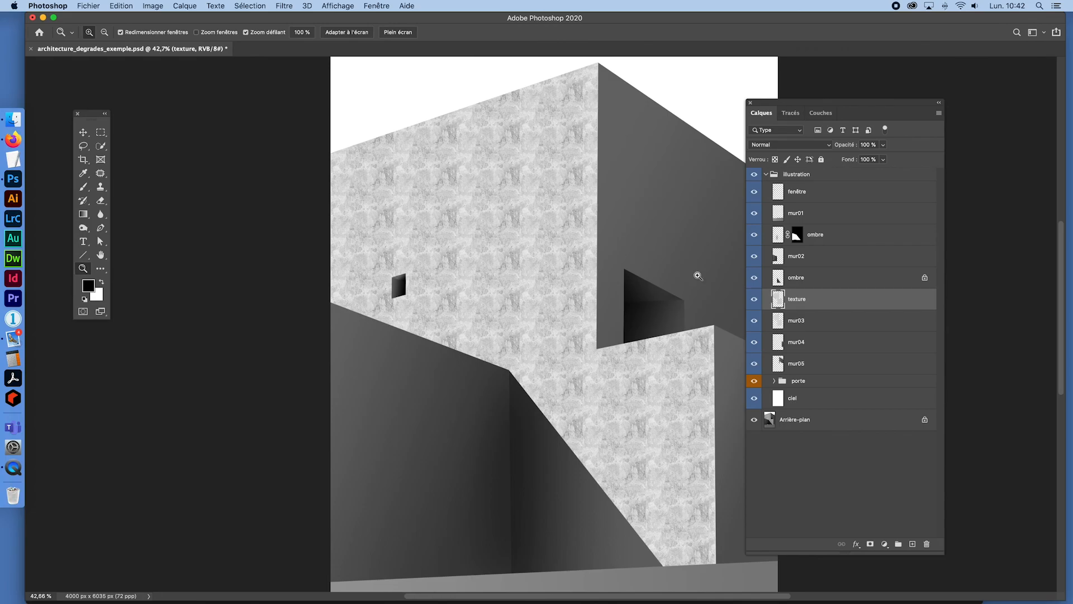
Step: Clear all the pixels from the texture layer and remove the selection
super+click(784, 302)
key(BackSpace)
key(super+d)
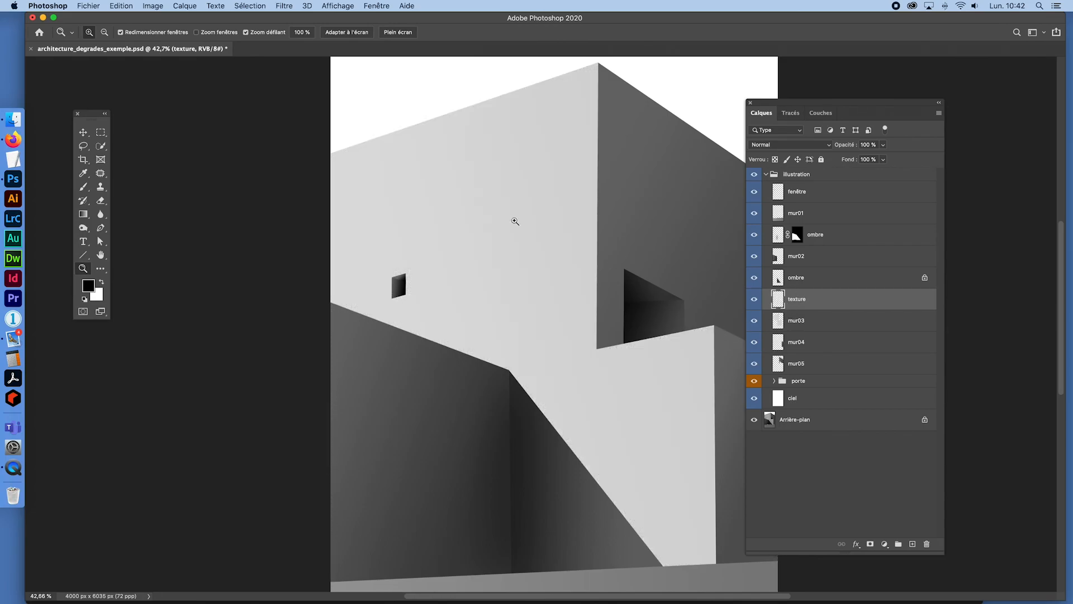
Step: Switch to Firefox, close the open concrete image and change the image search to "seamless texture concrete"
click(13, 140)
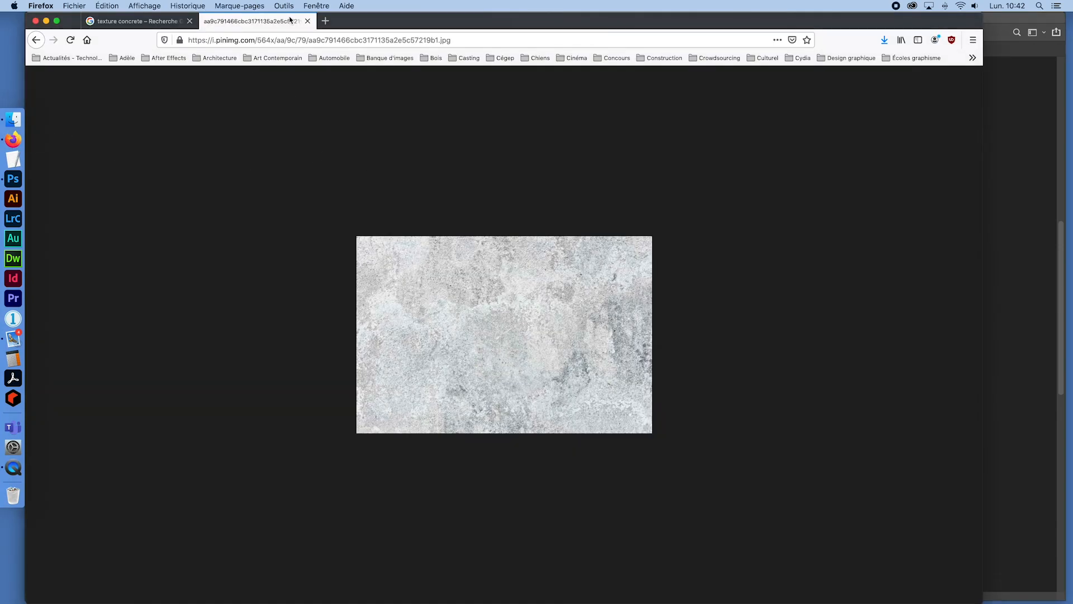
click(308, 22)
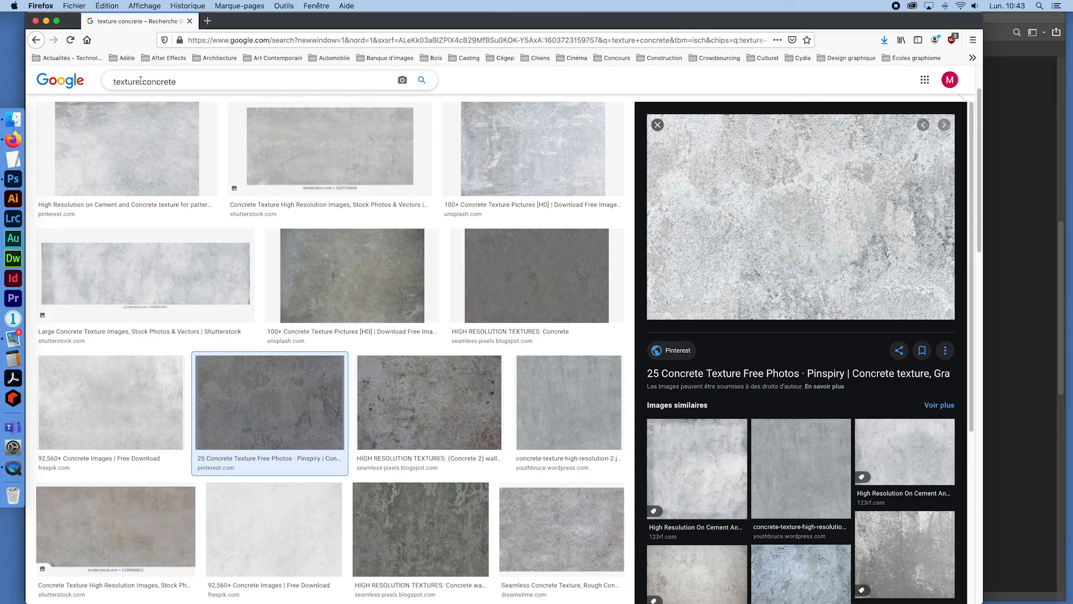
click(113, 81)
text(seajoe)
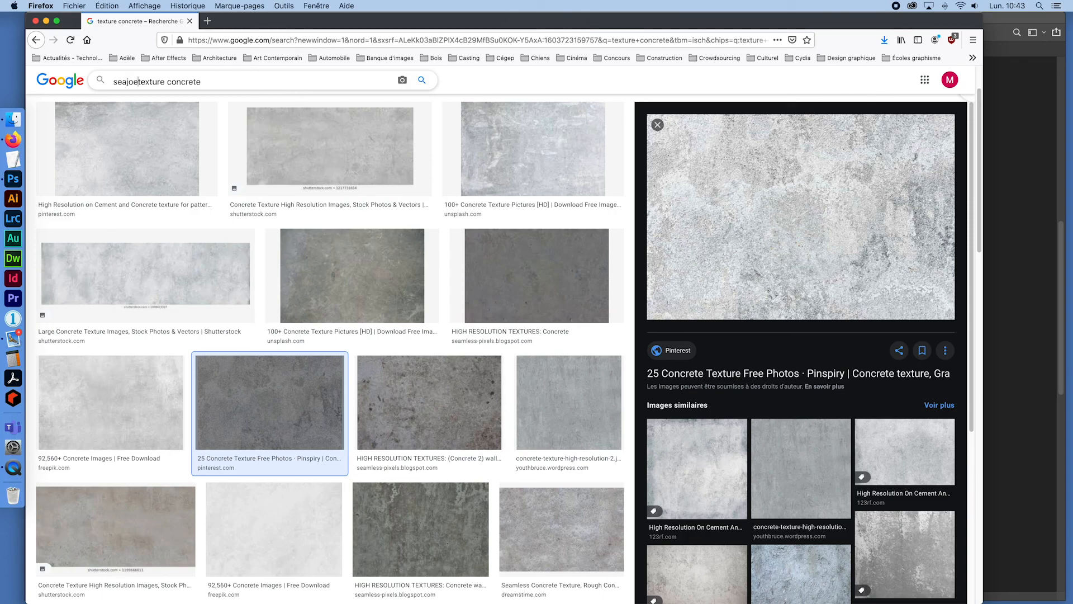
key(BackSpace)
key(BackSpace)
key(BackSpace)
key(BackSpace)
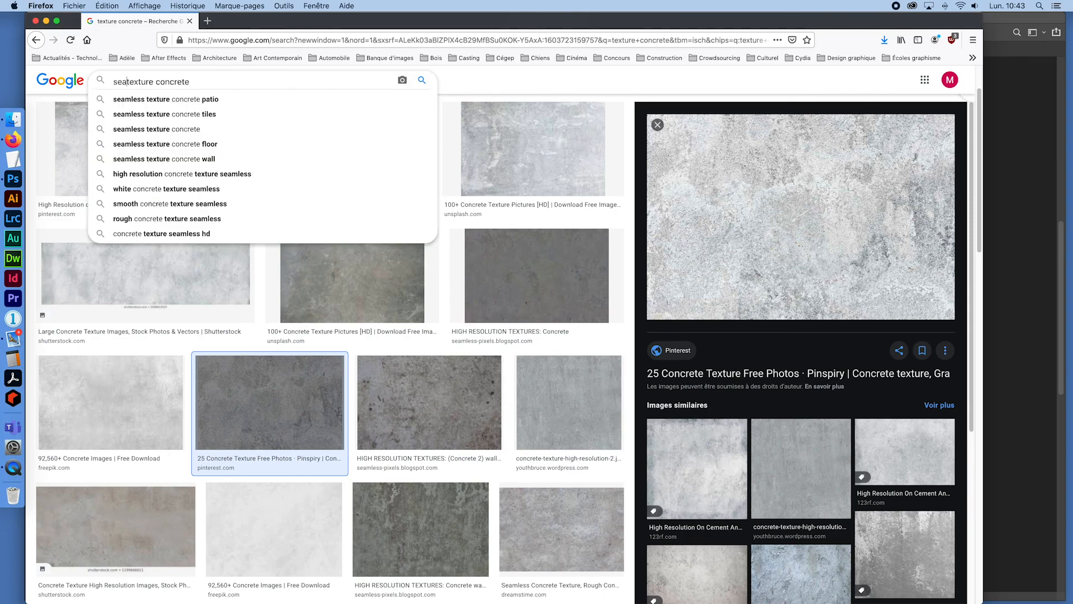
text(mless)
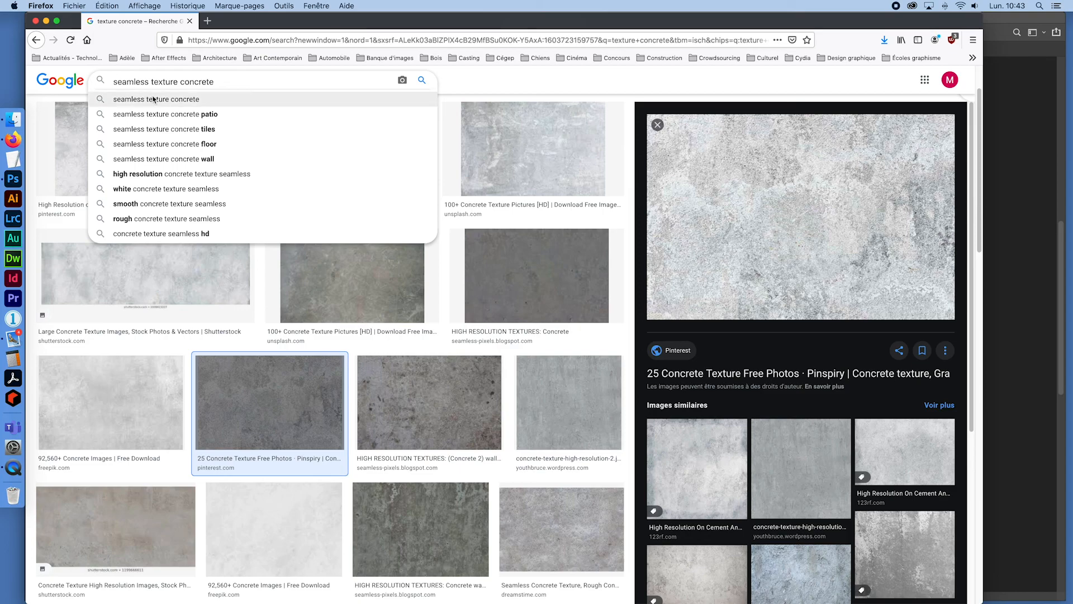
click(153, 99)
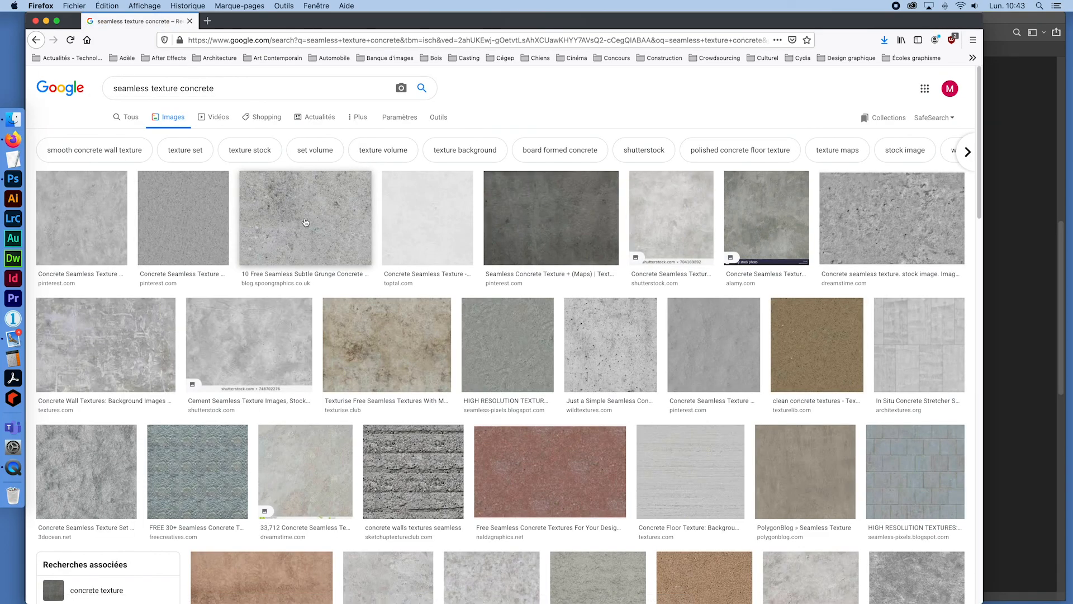
Step: Open Spoon Graphics' "10 Free Seamless Subtle Grunge Concrete Textures" page from the results and save 10-Free-Concrete-Subtle-Grunge-Textures.zip
click(311, 226)
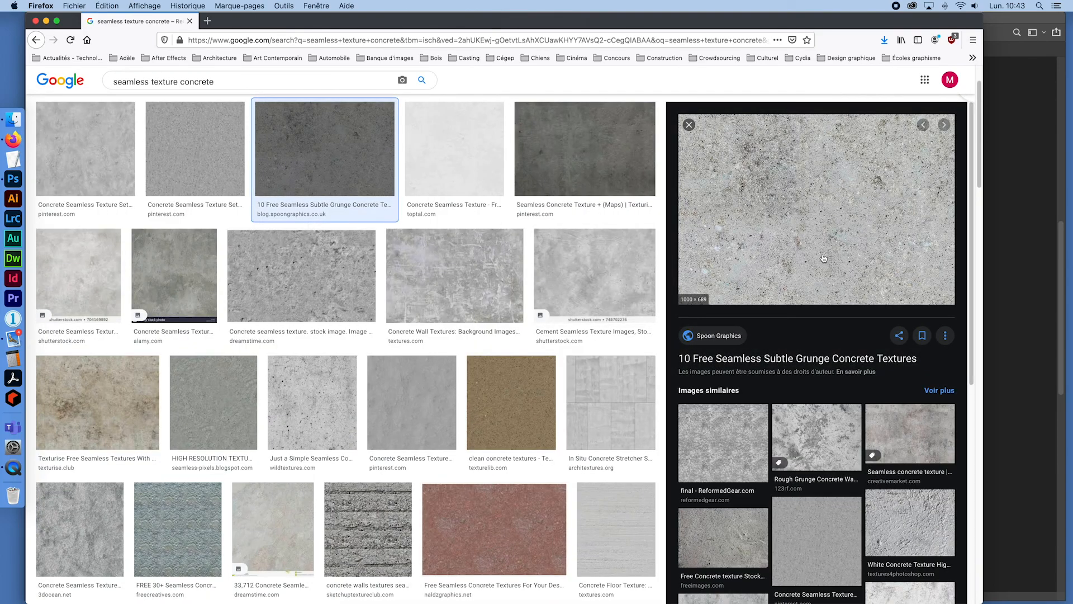
click(821, 254)
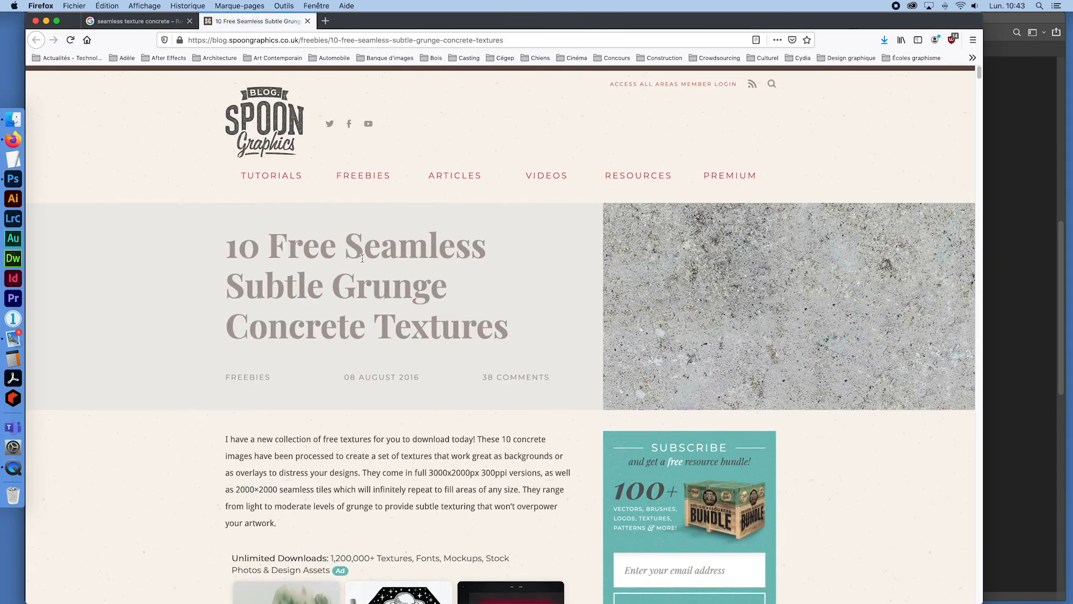
scroll(362, 304, down, 10)
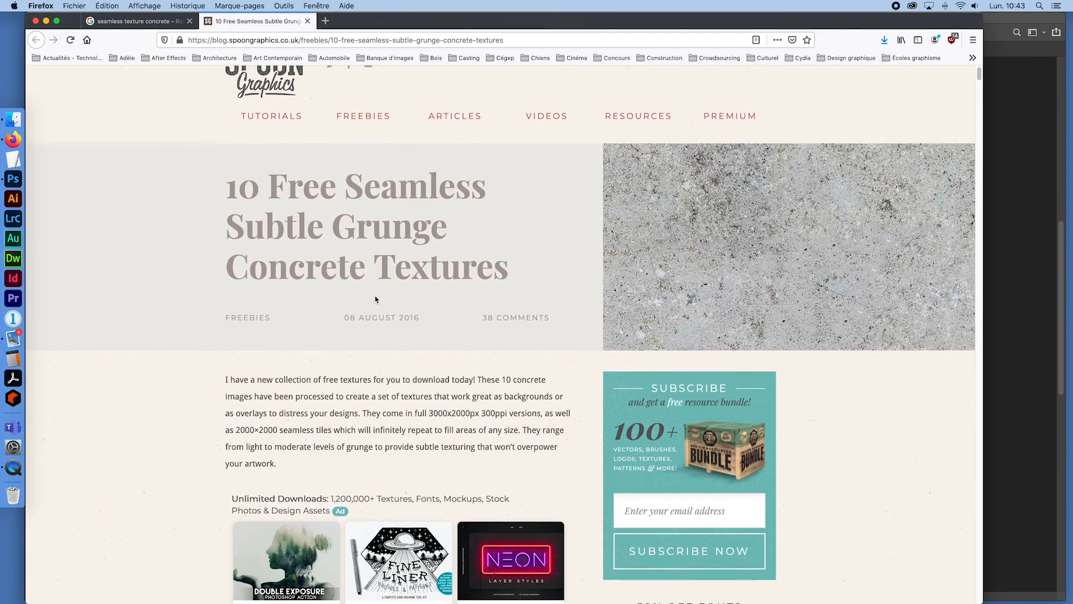
scroll(406, 282, down, 11)
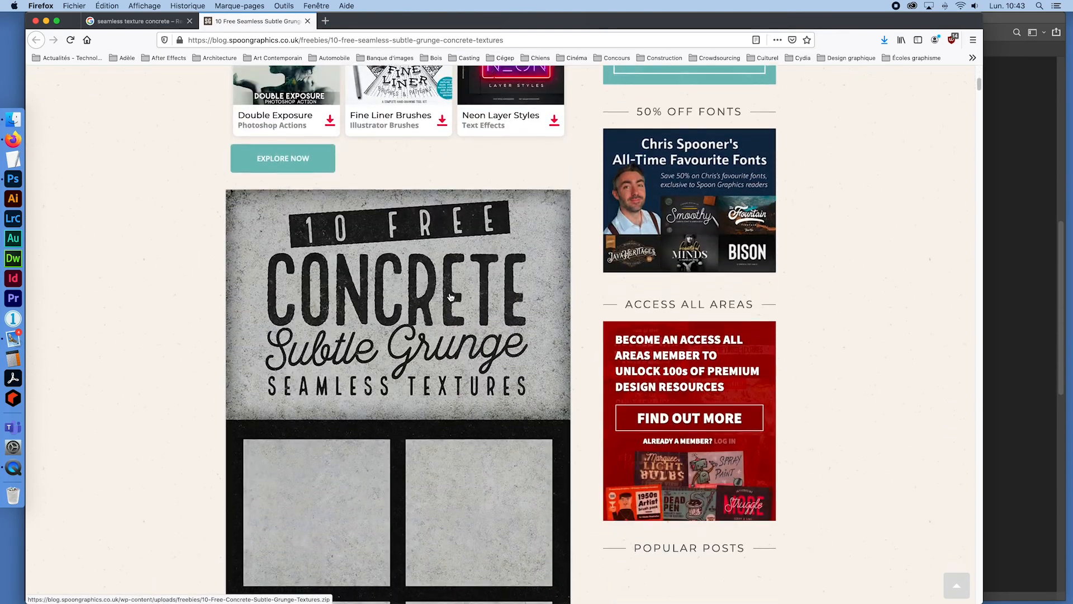
scroll(457, 291, down, 5)
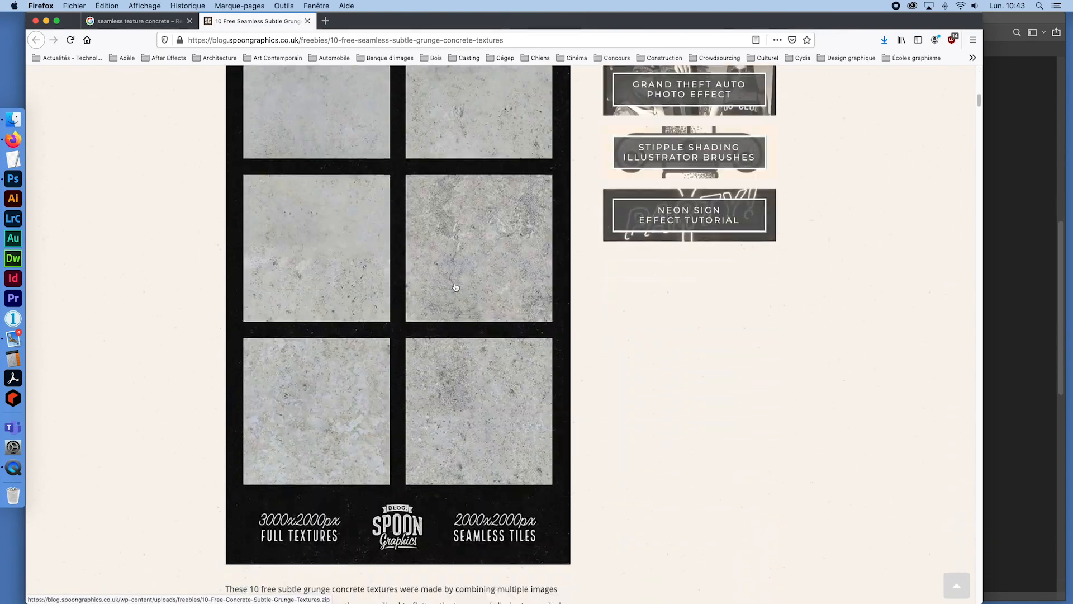
click(366, 368)
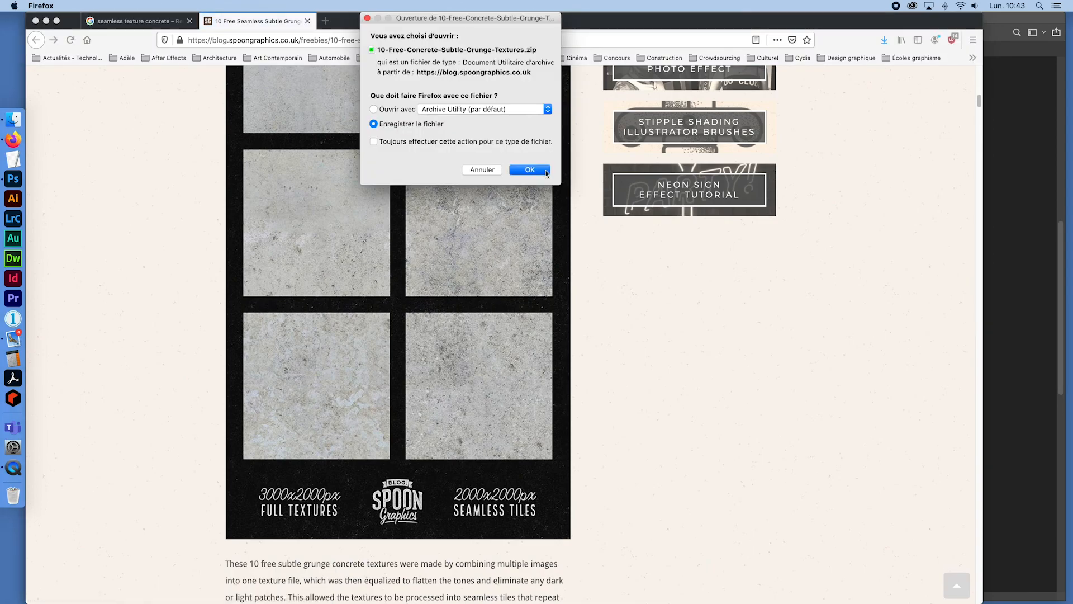
click(530, 170)
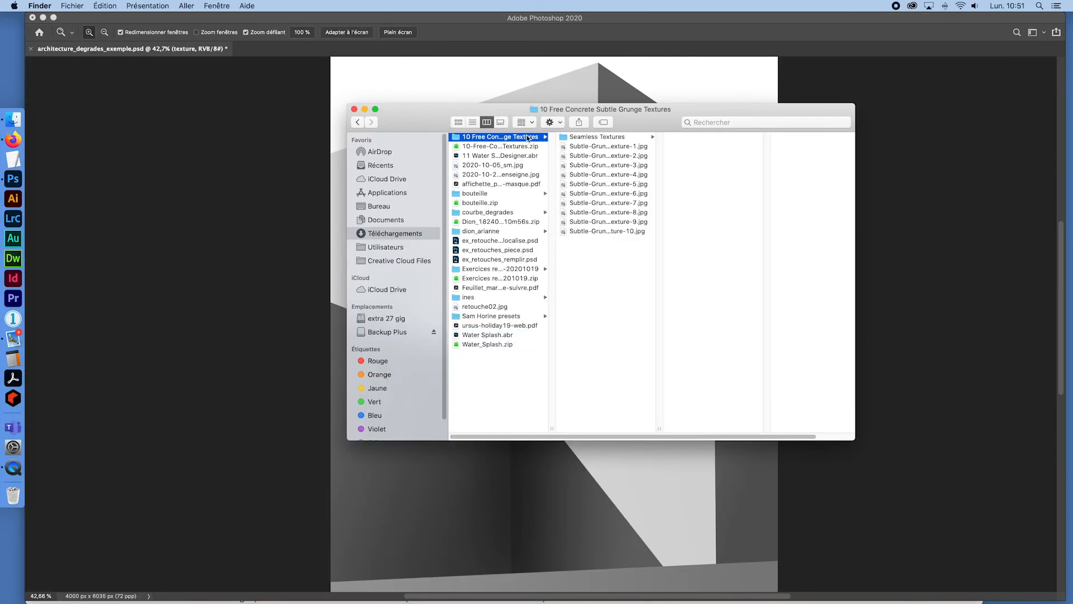
Step: Preview the images in the Seamless Textures folder and open Subtle-Grunge-Texture-7-Seamless.jpg in Photoshop
click(584, 137)
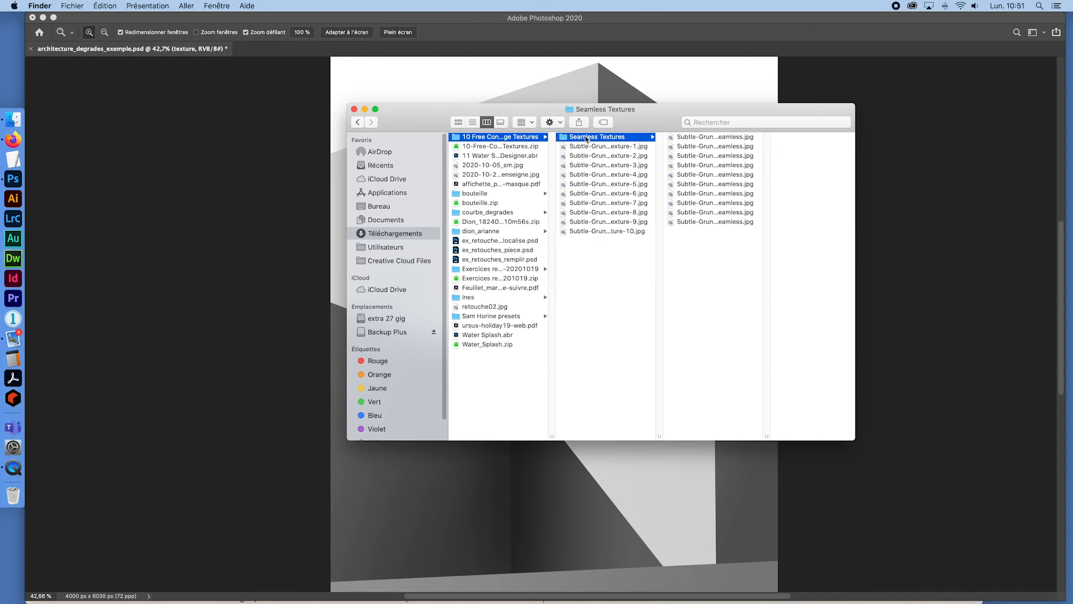
click(704, 137)
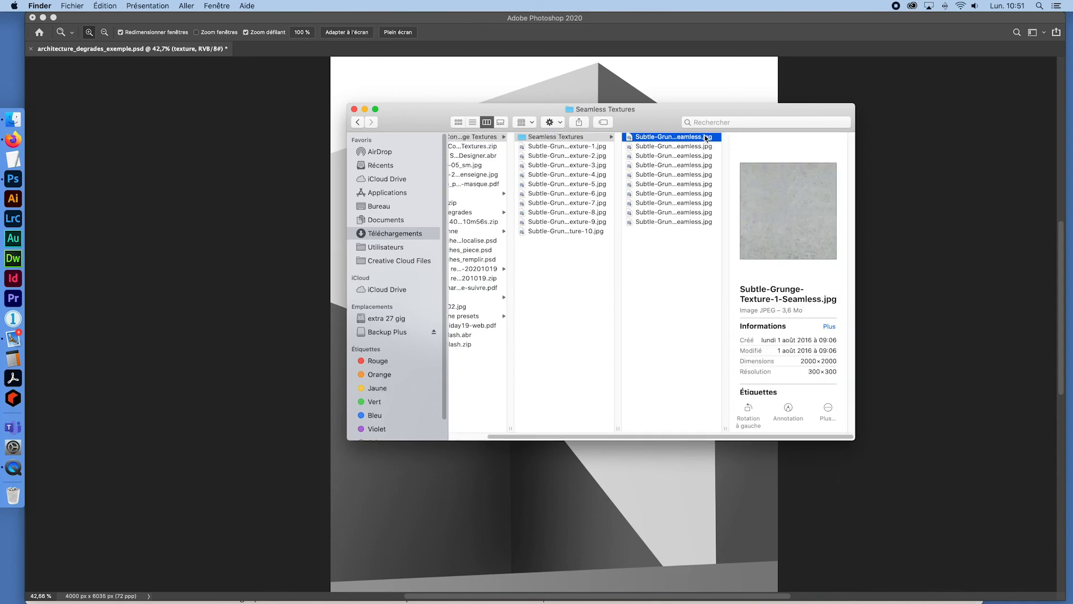
key(space)
key(Down)
key(Down)
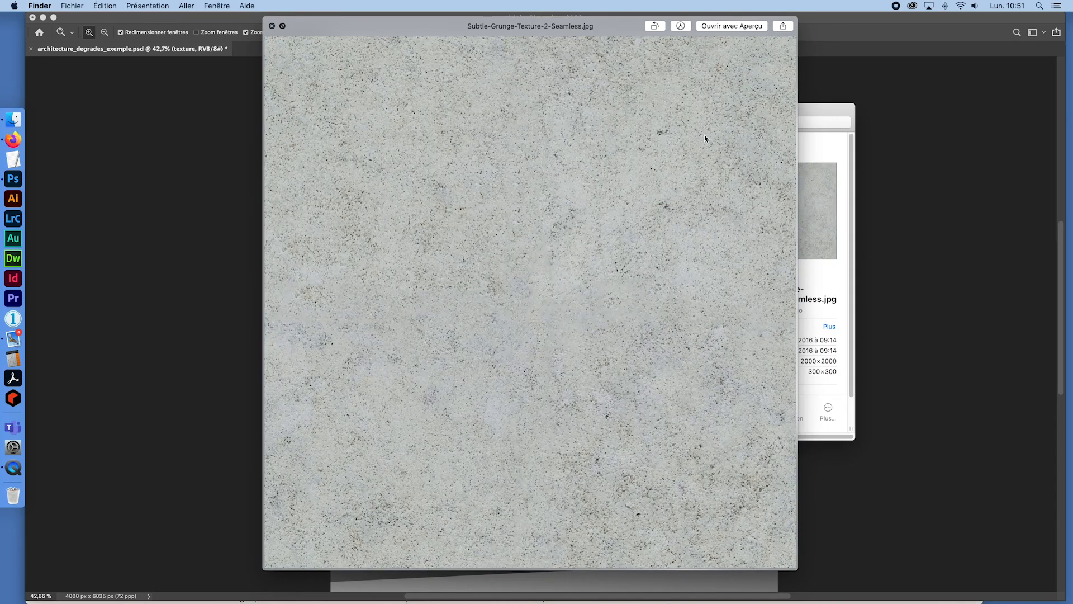
key(Down)
key(Down)
key(Down)
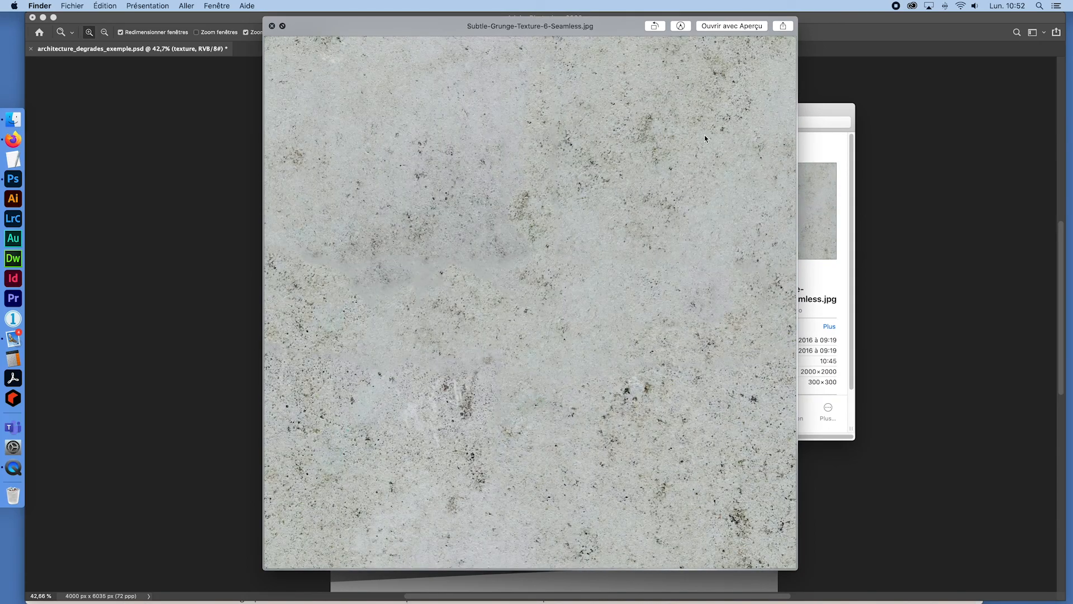
key(Down)
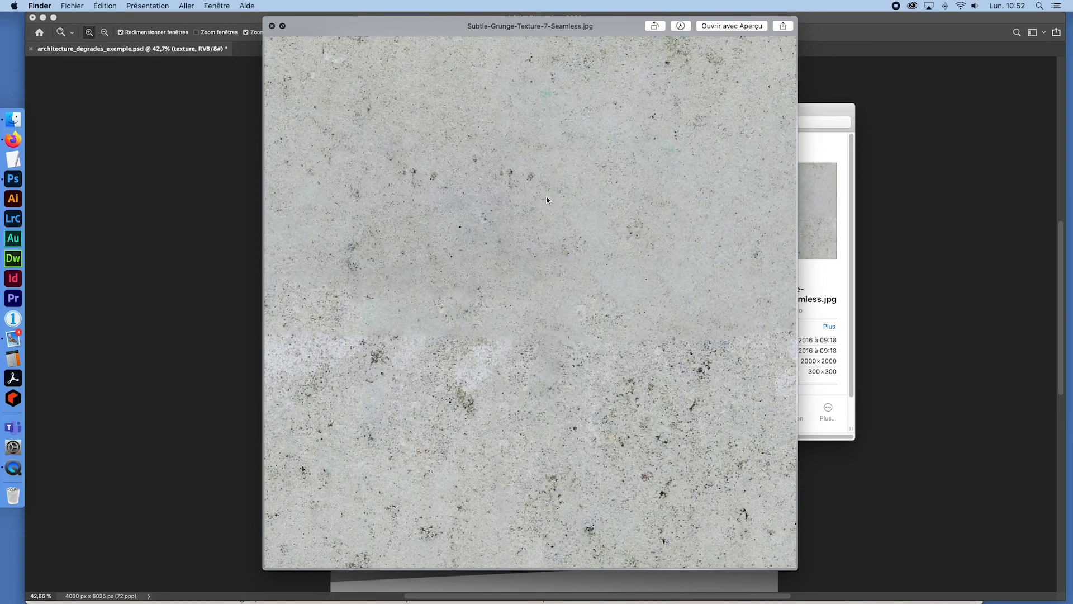
click(272, 25)
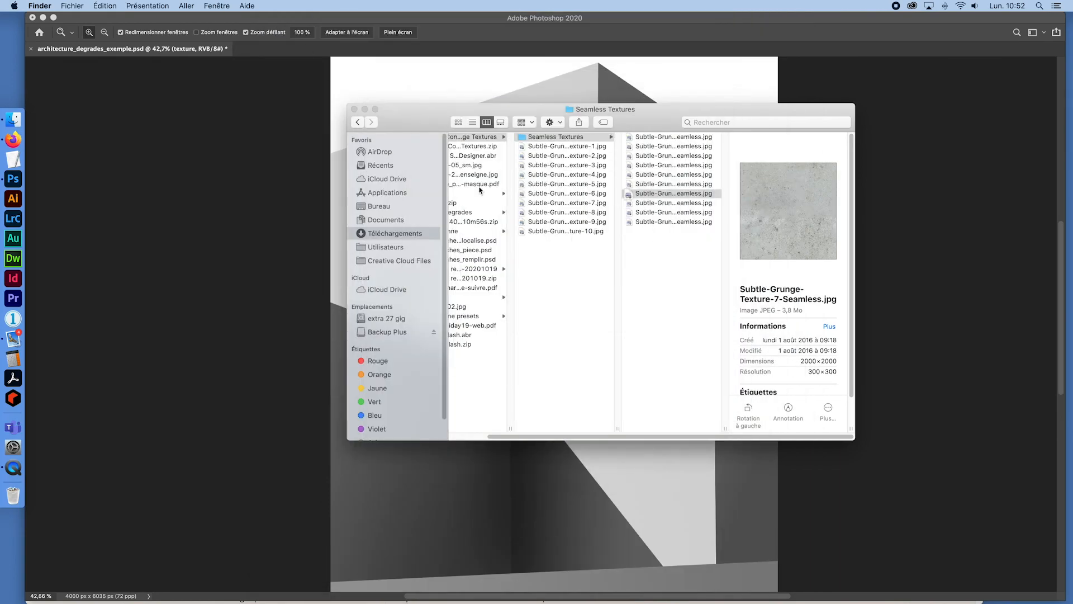
drag(674, 194, 14, 179)
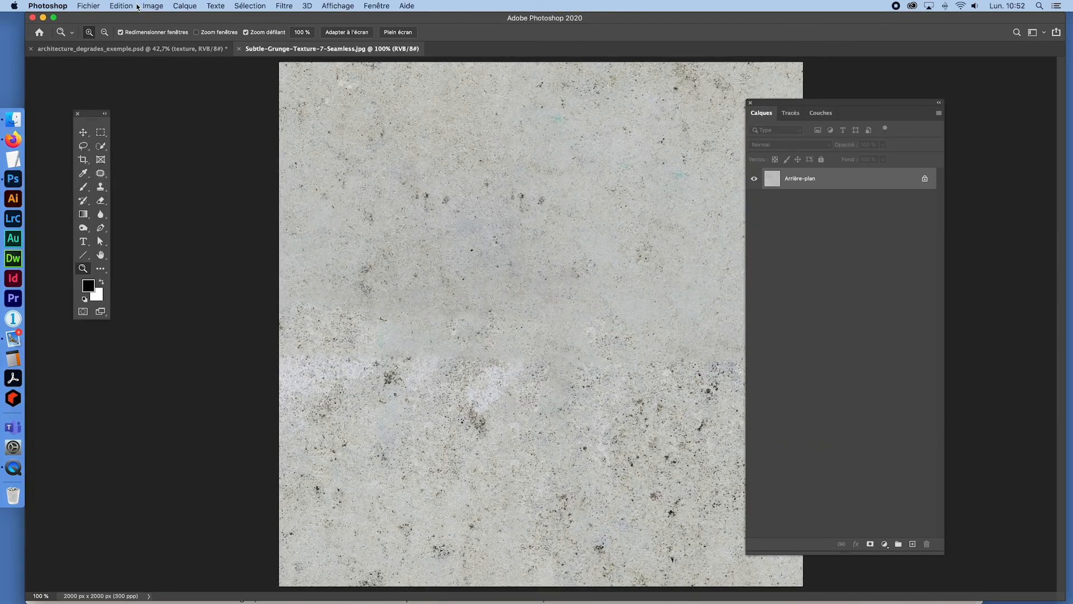
Step: Define the grunge concrete image as a pattern named "beton" and close the image
click(135, 6)
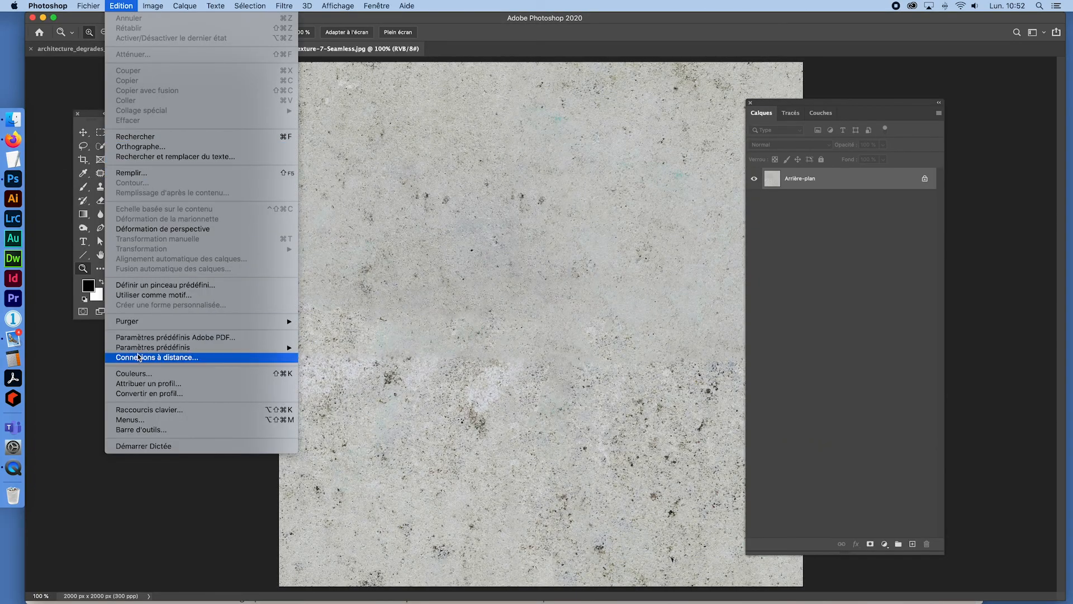
click(134, 294)
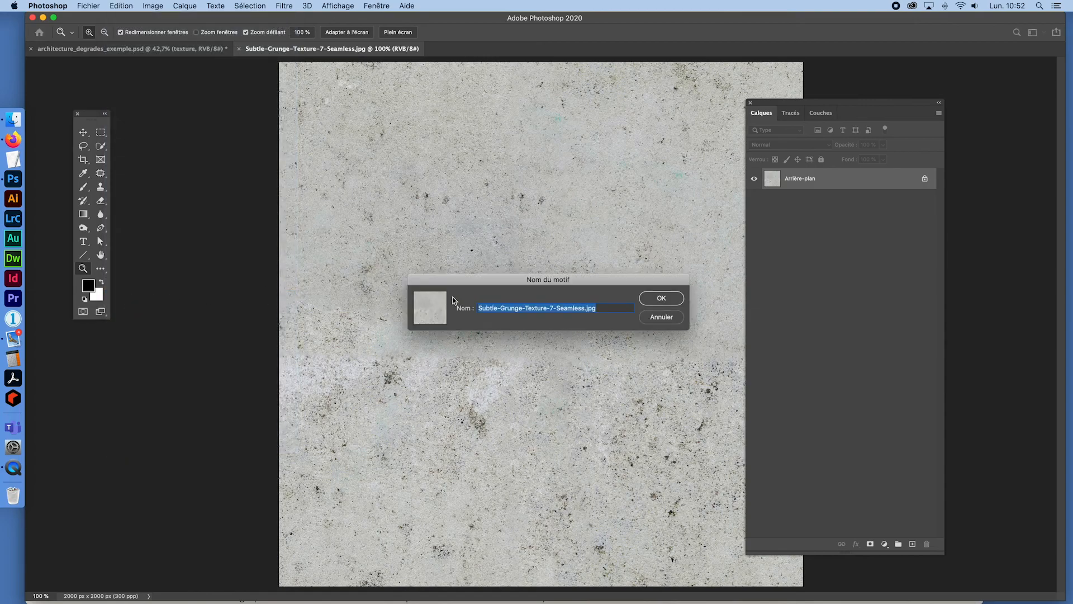
text(beton)
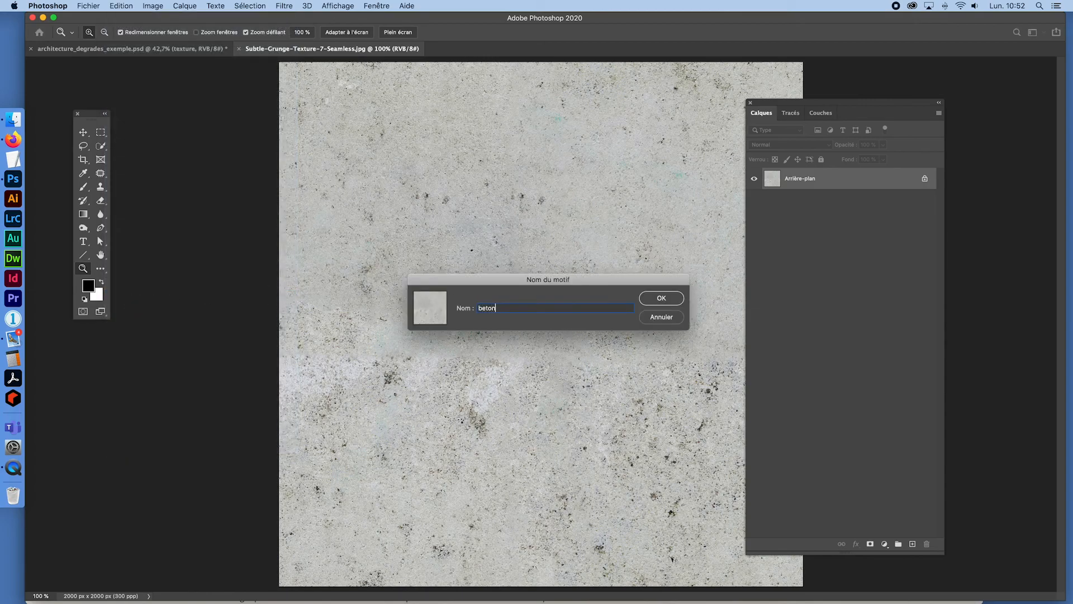
key(Return)
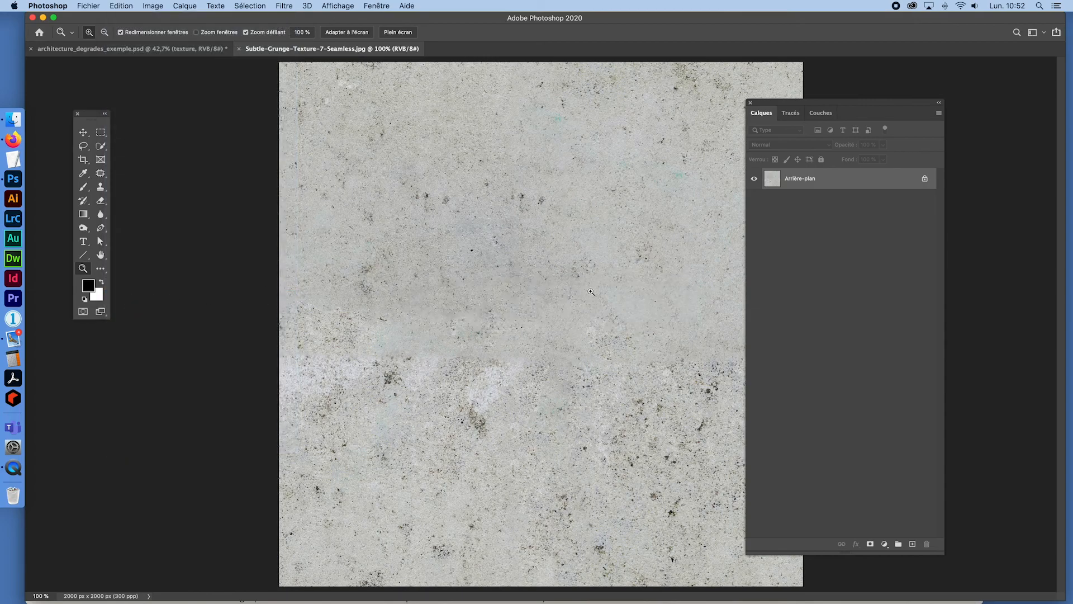
key(super+w)
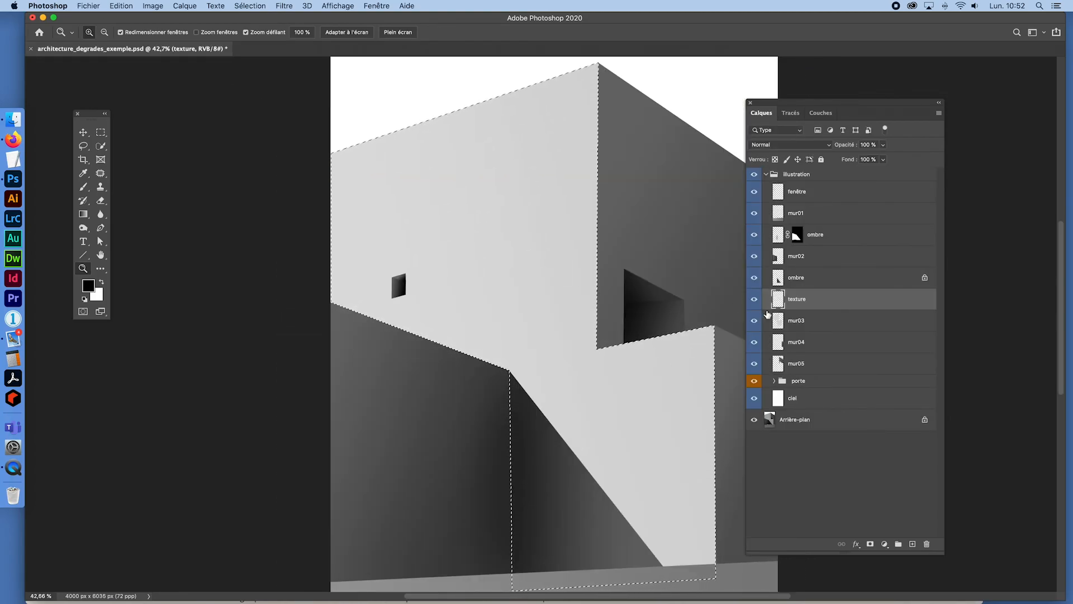
Step: Fill the shape of mur03 on the texture layer with the concrete pattern using the Remplissage symétrique script, and clear the selection
key(super+d)
super+click(779, 321)
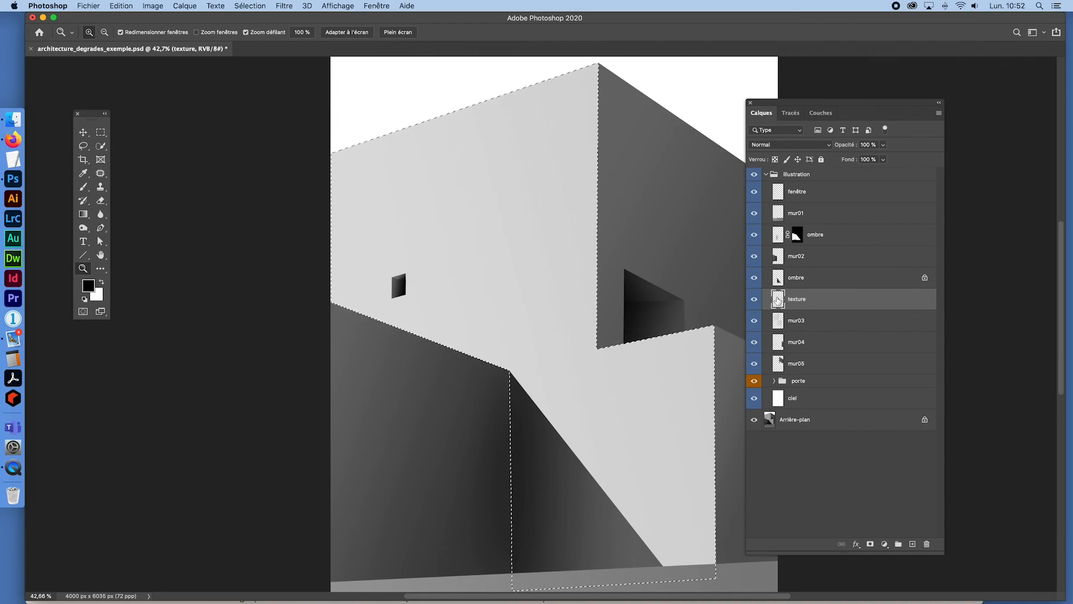
click(121, 5)
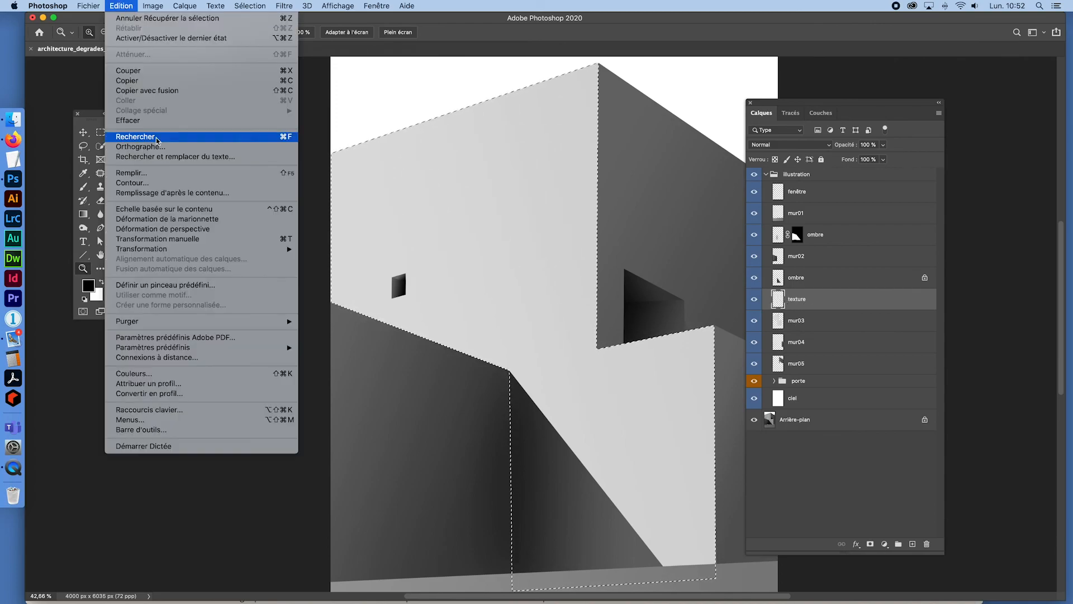
click(133, 173)
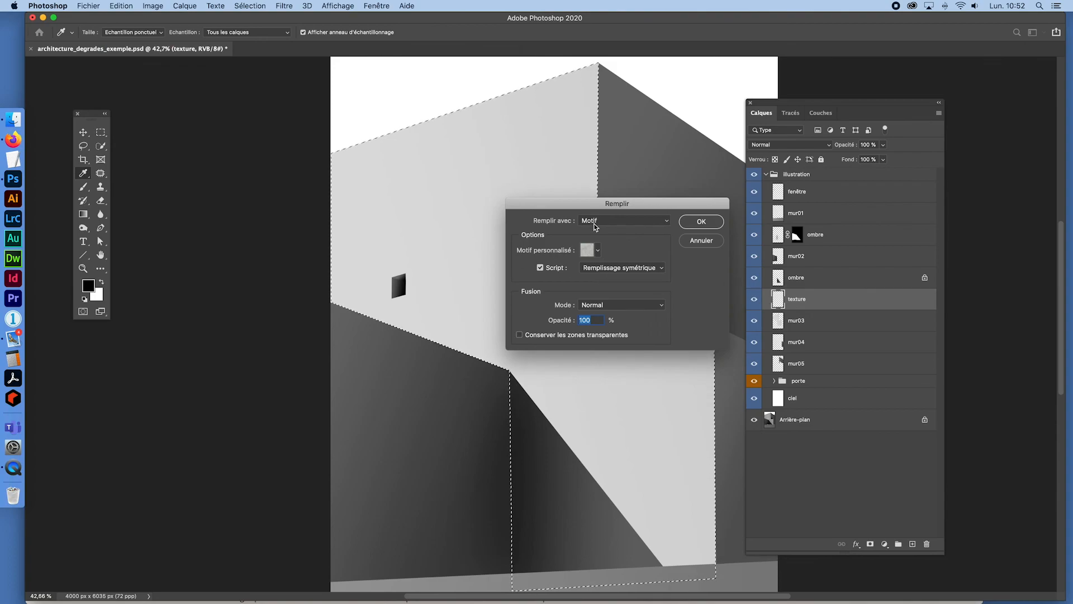
click(661, 270)
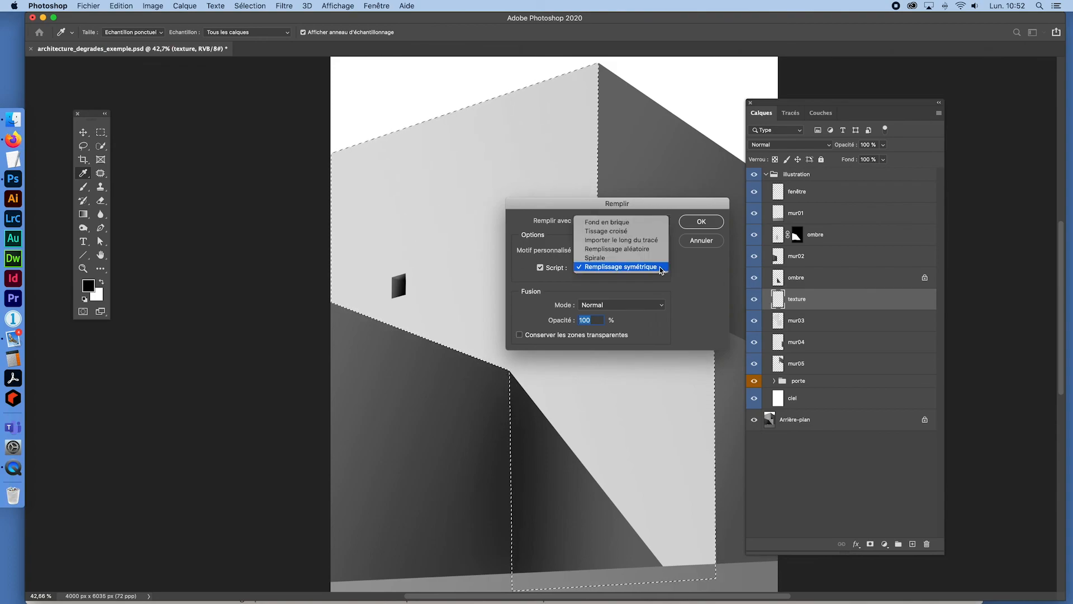
click(661, 269)
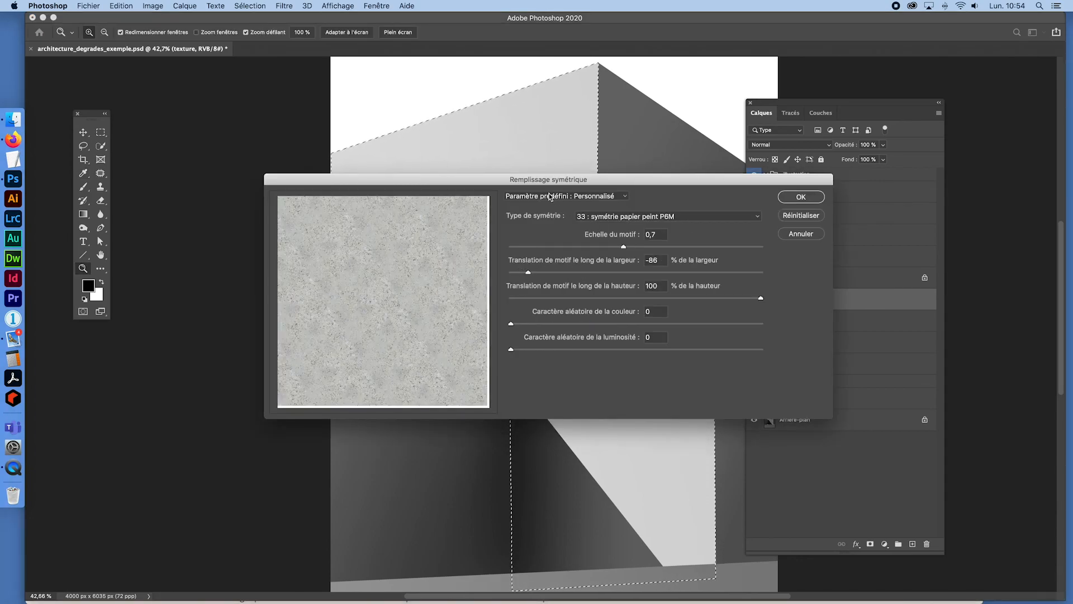
drag(576, 180, 440, 161)
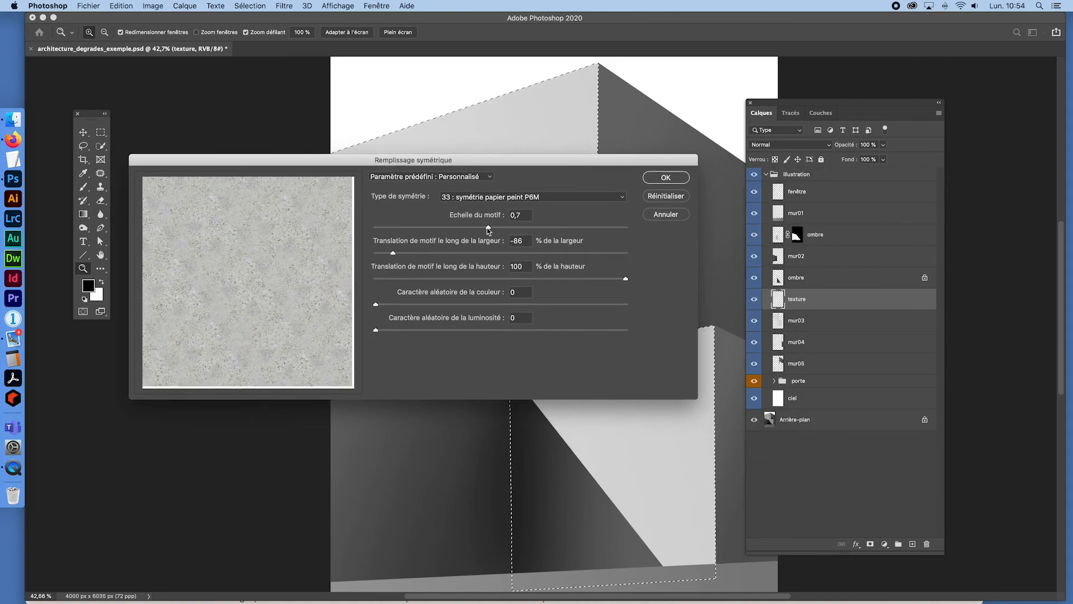
click(648, 179)
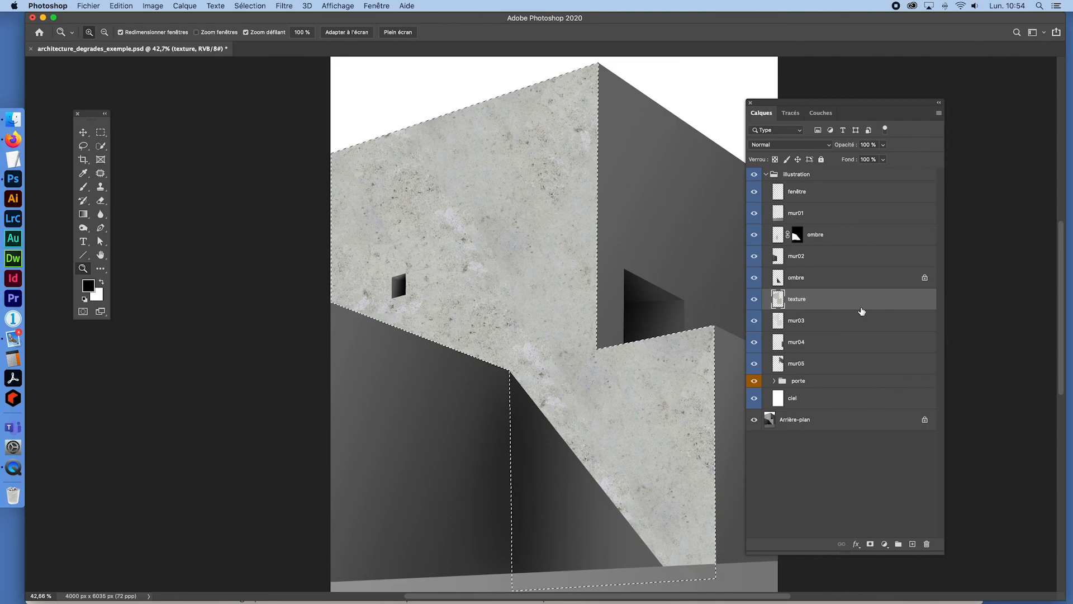
key(super+d)
Step: Try the Densité couleur + blend mode on the texture layer and return it to Normal
click(785, 148)
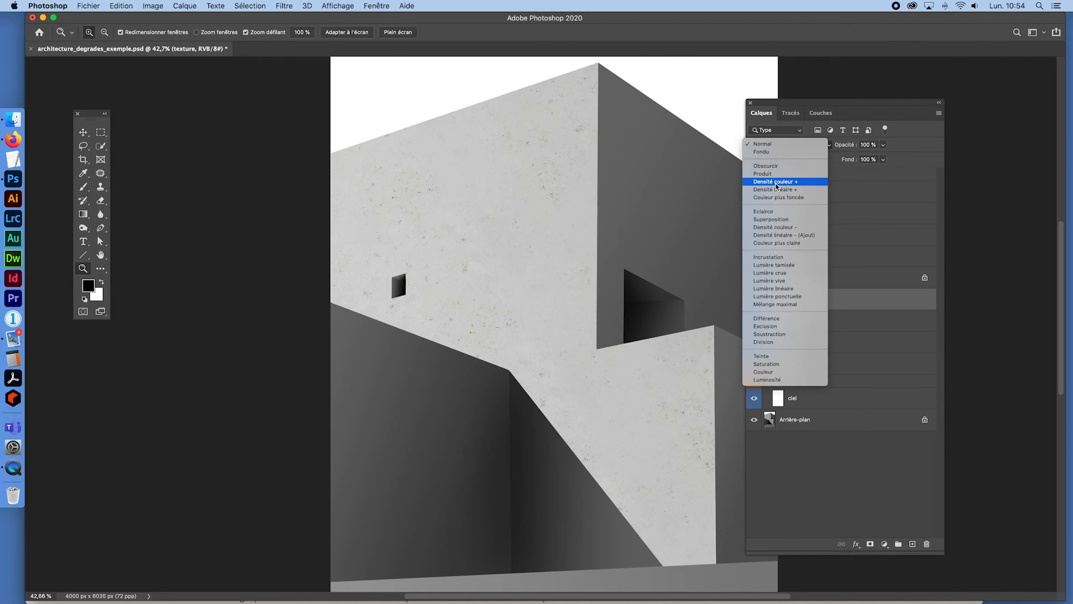
click(777, 182)
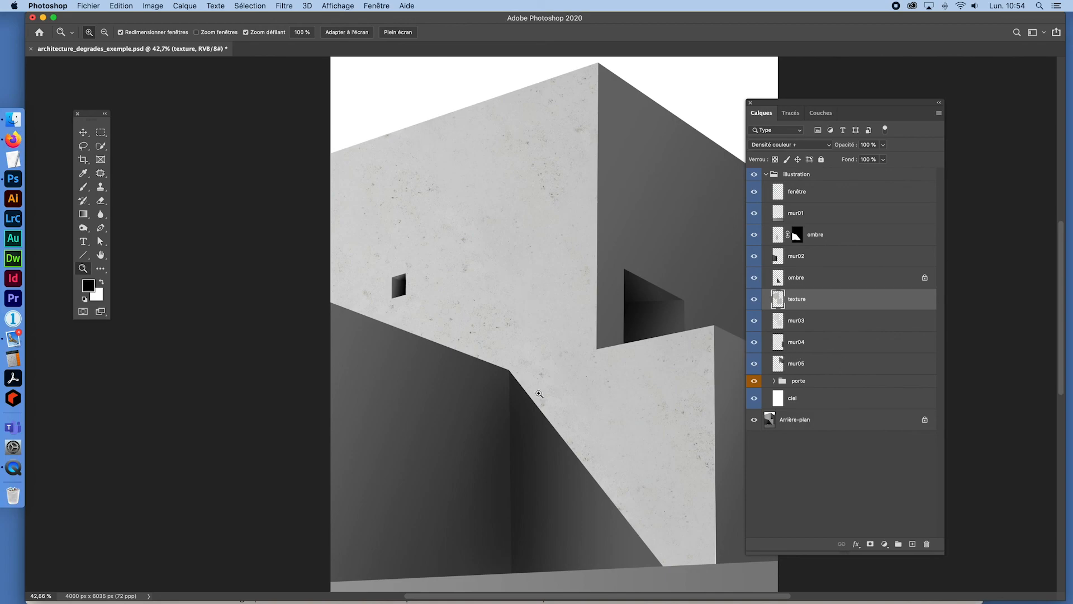
click(804, 146)
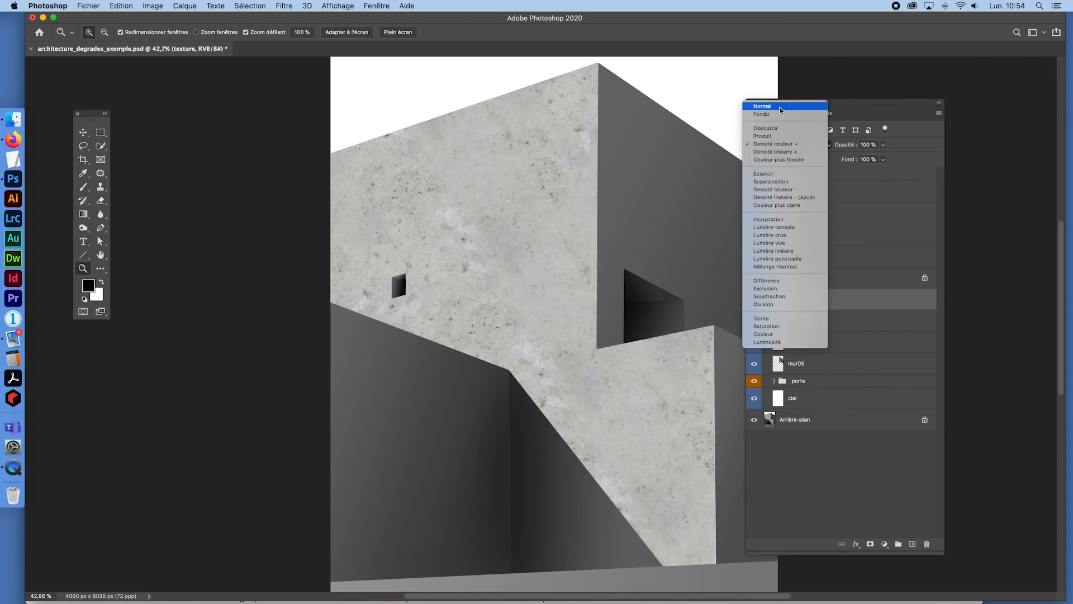
click(779, 107)
Step: Set the texture layer's opacity to 29 %
click(883, 146)
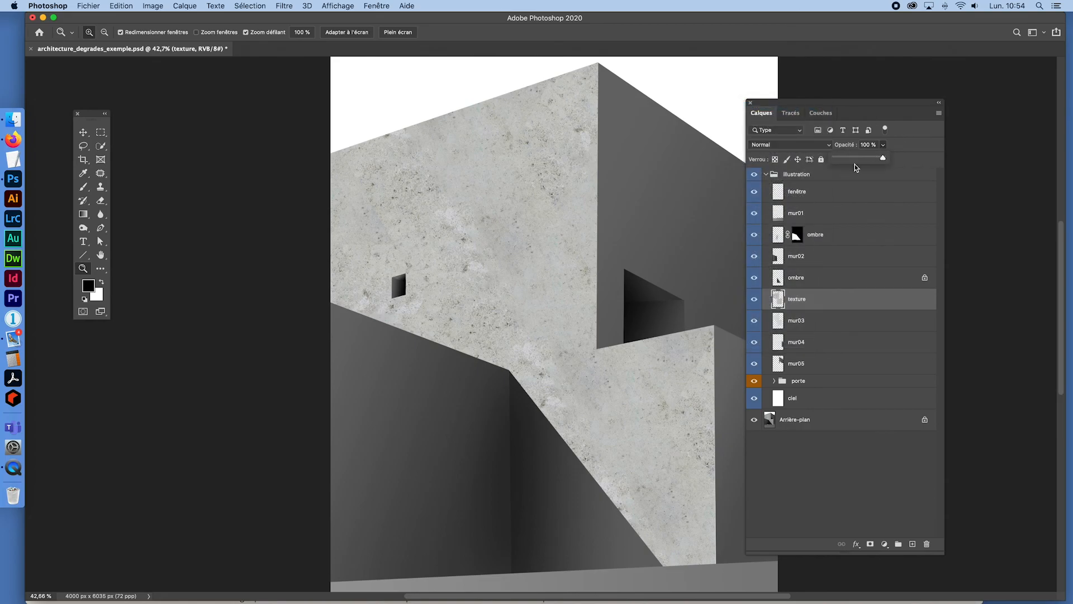
click(852, 159)
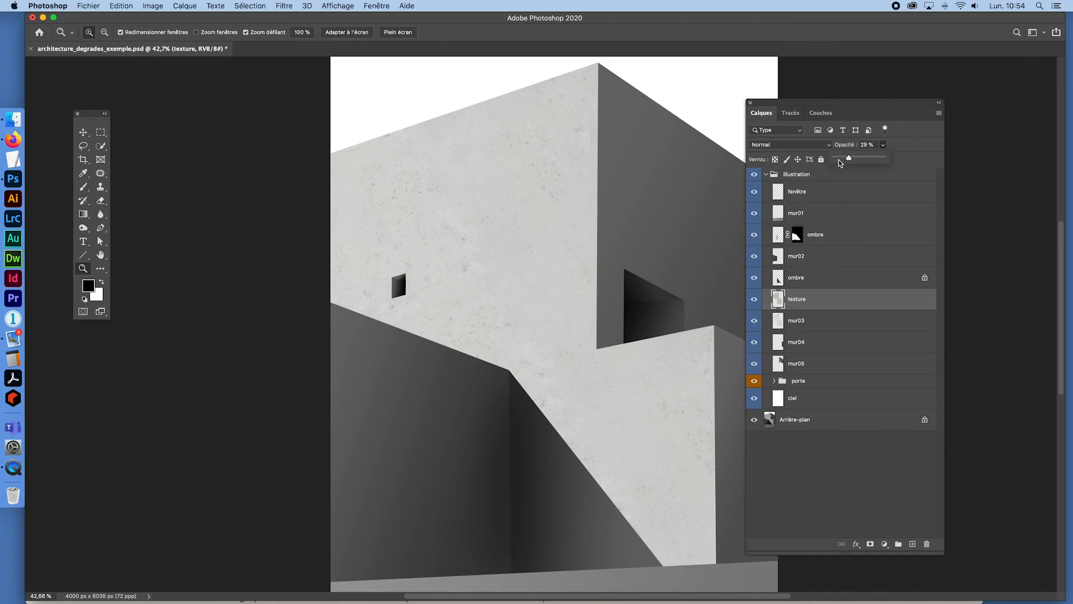
click(861, 177)
Step: Lower the illustration group's opacity to 26 % to compare with the photo beneath, and restore it to 100 %
click(860, 175)
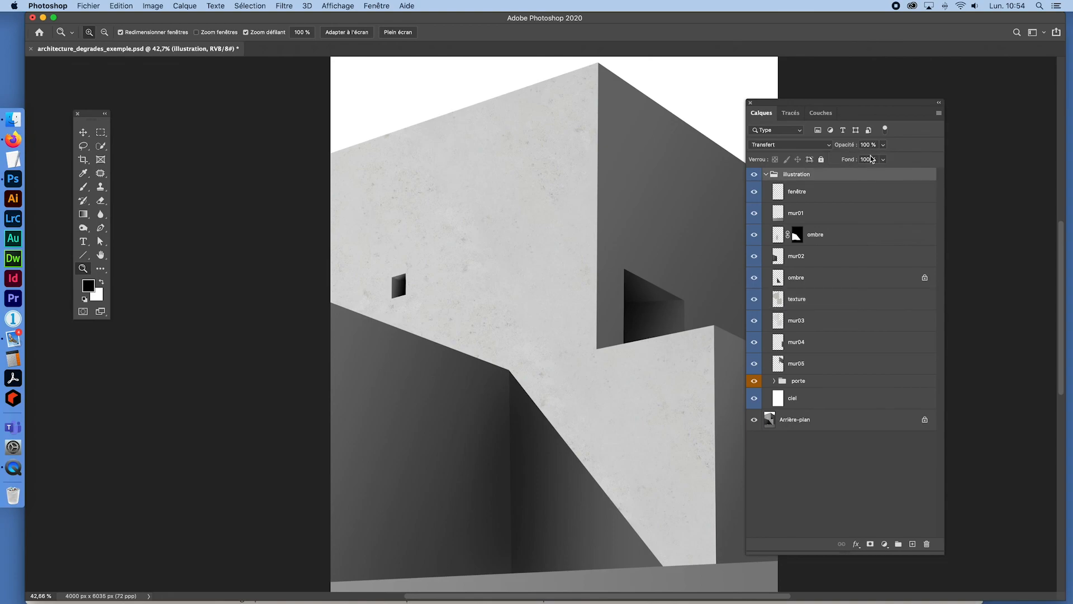
click(883, 144)
drag(884, 158, 848, 158)
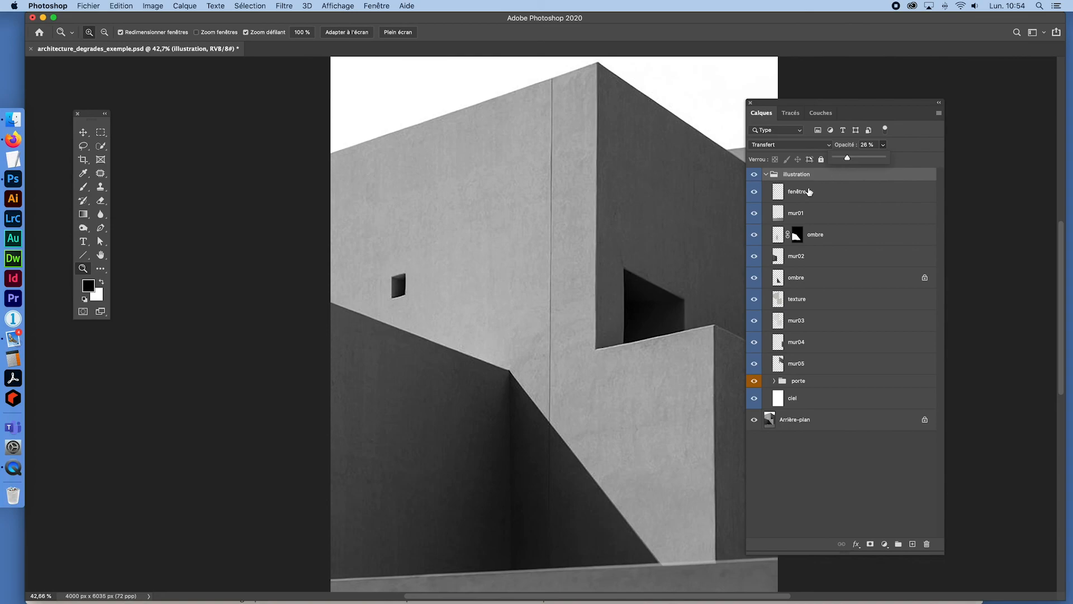
drag(871, 159, 889, 157)
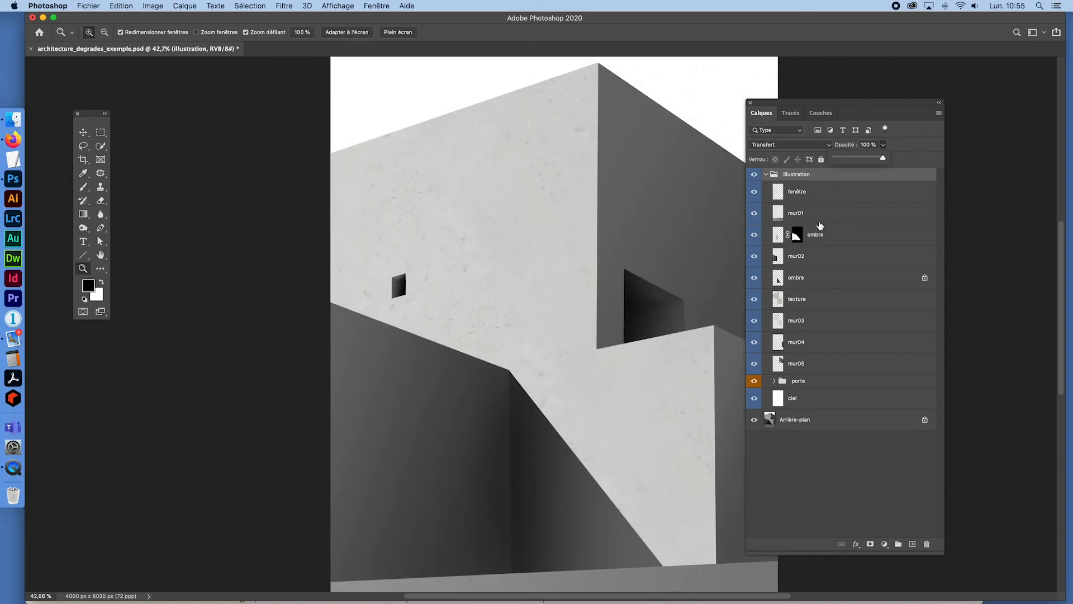
Step: Reselect the texture layer and compare the illustration with the original photo by hiding and showing the illustration group
click(777, 302)
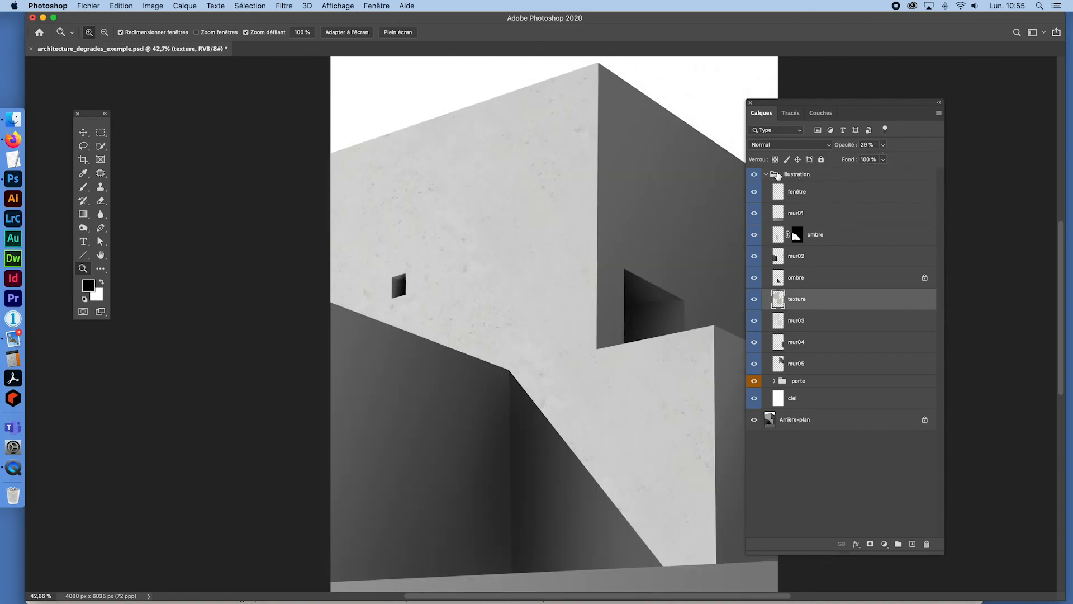
click(753, 174)
click(753, 175)
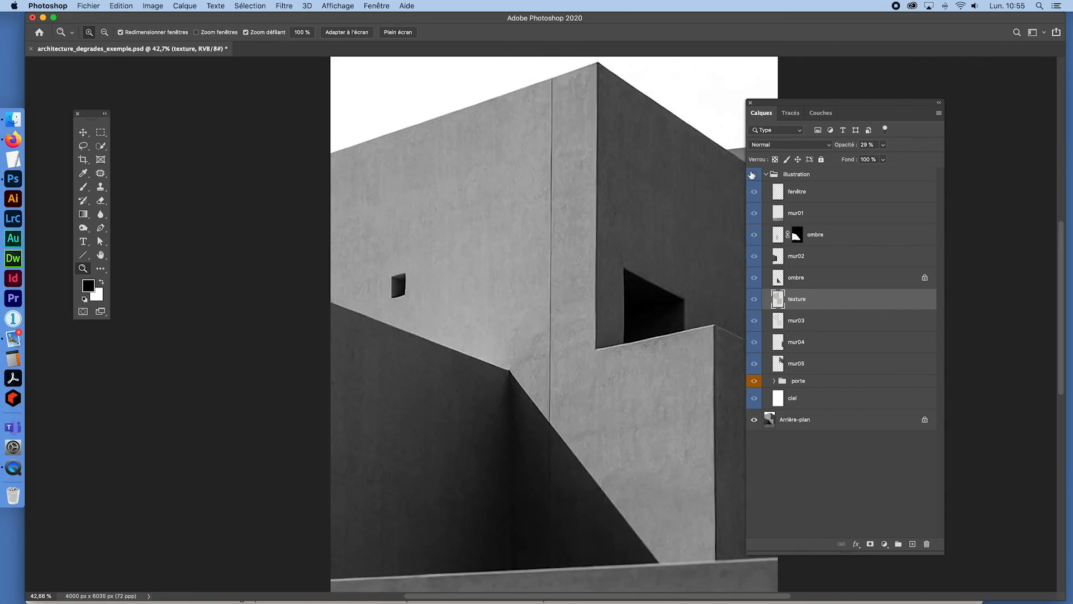
click(752, 175)
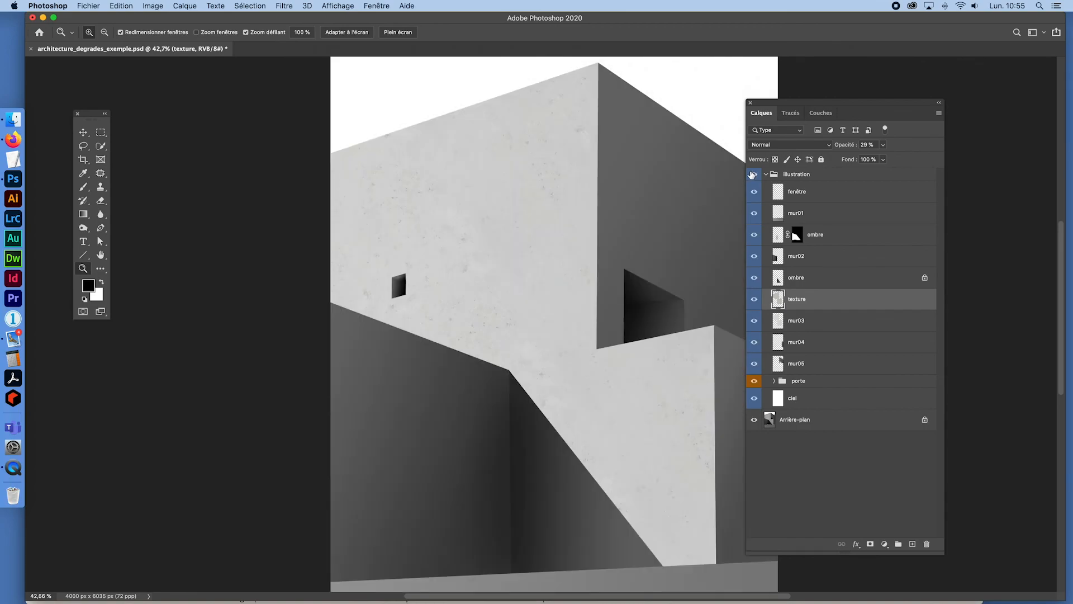
click(752, 175)
click(752, 175)
click(752, 175)
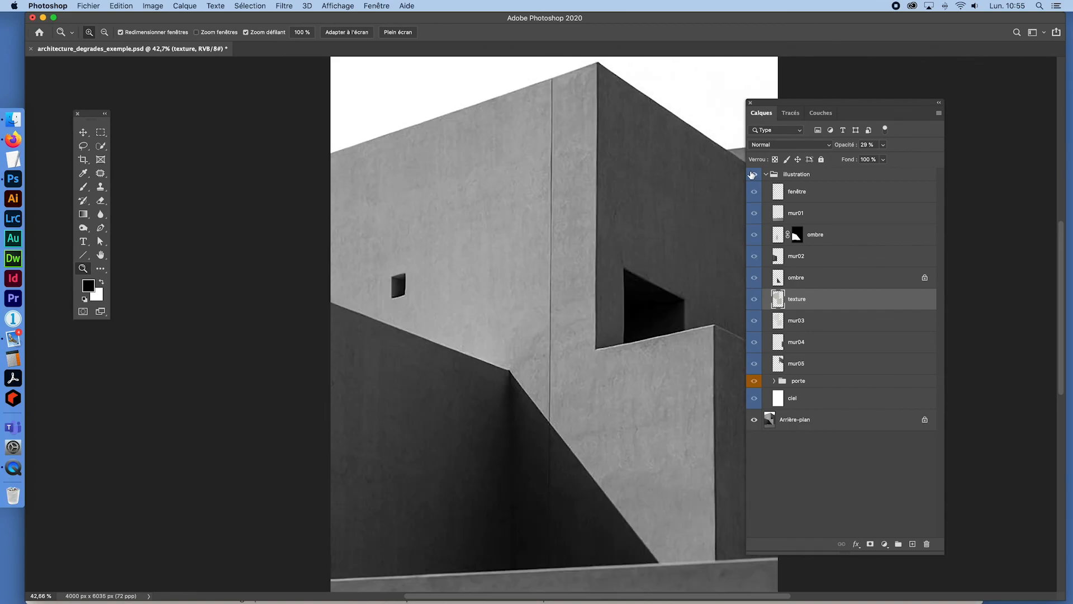
click(753, 175)
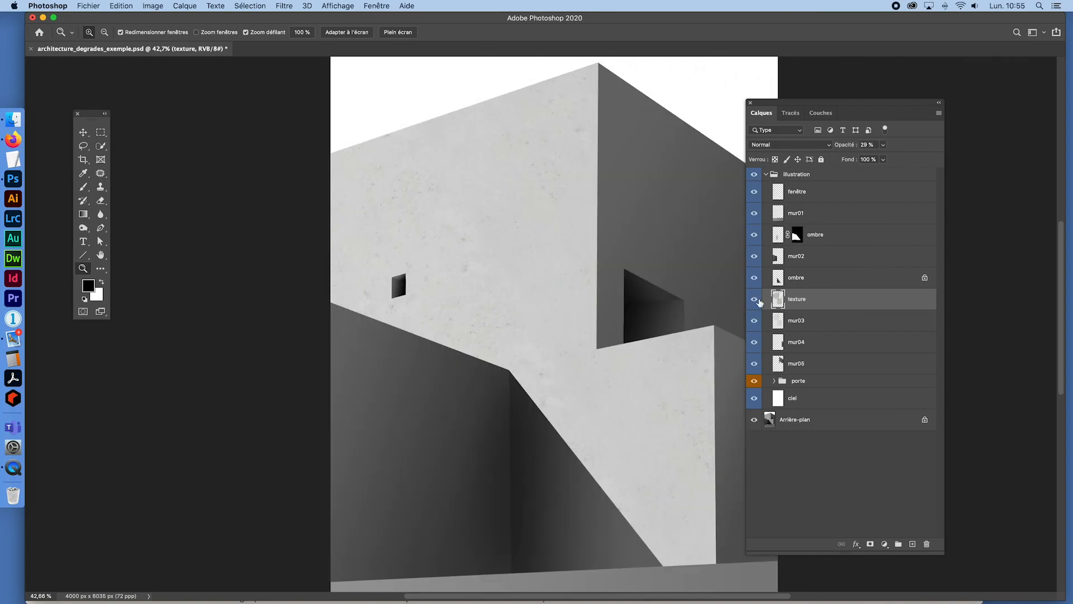
Step: Move the layers panel clear of the image and check which wall mur02 covers by hiding and showing it
drag(824, 104, 906, 77)
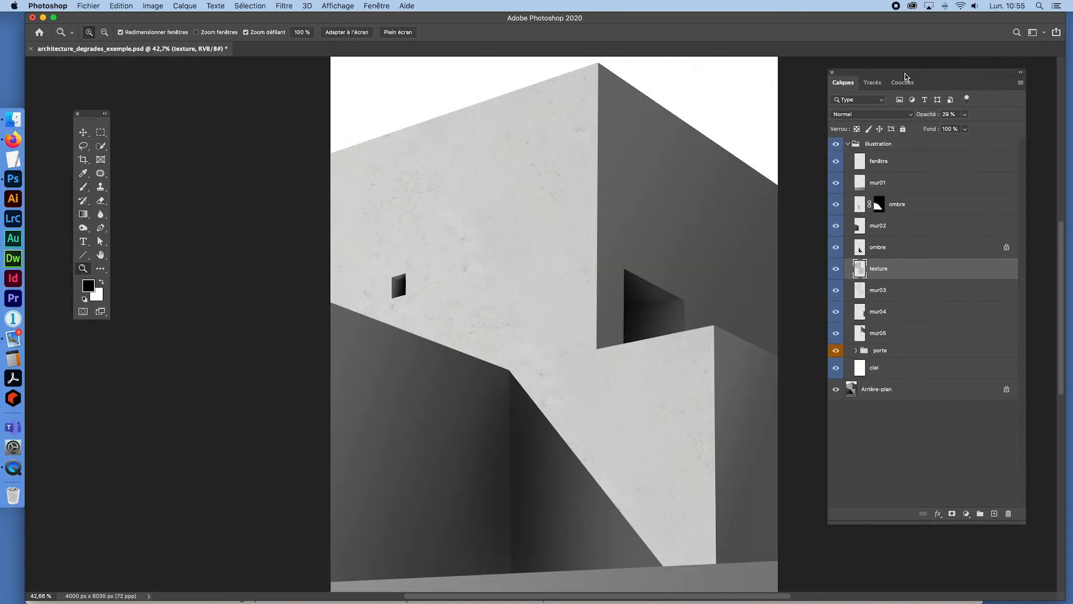
click(838, 226)
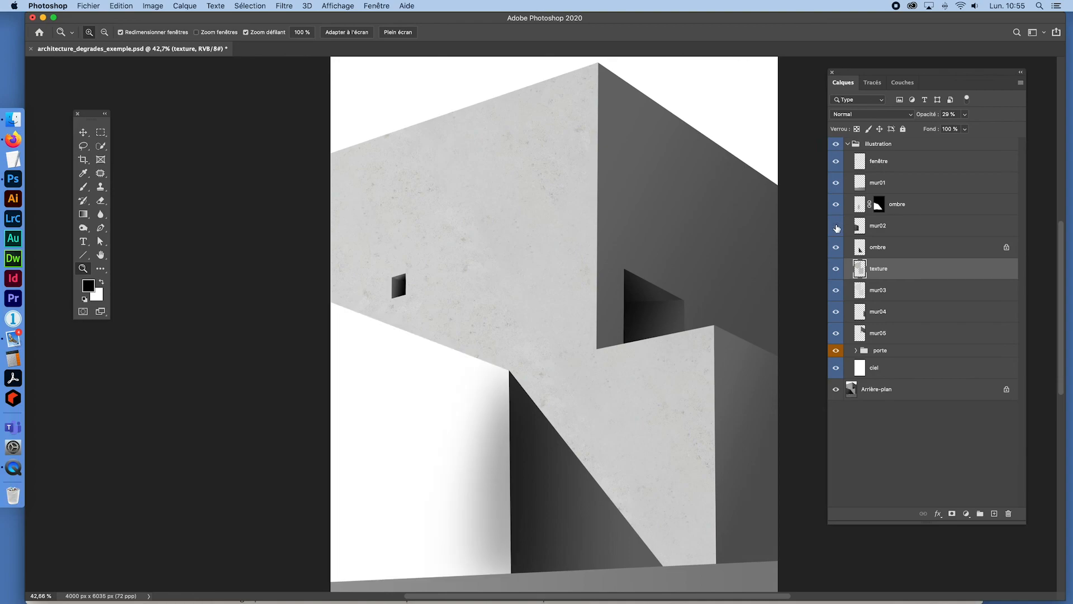
click(838, 226)
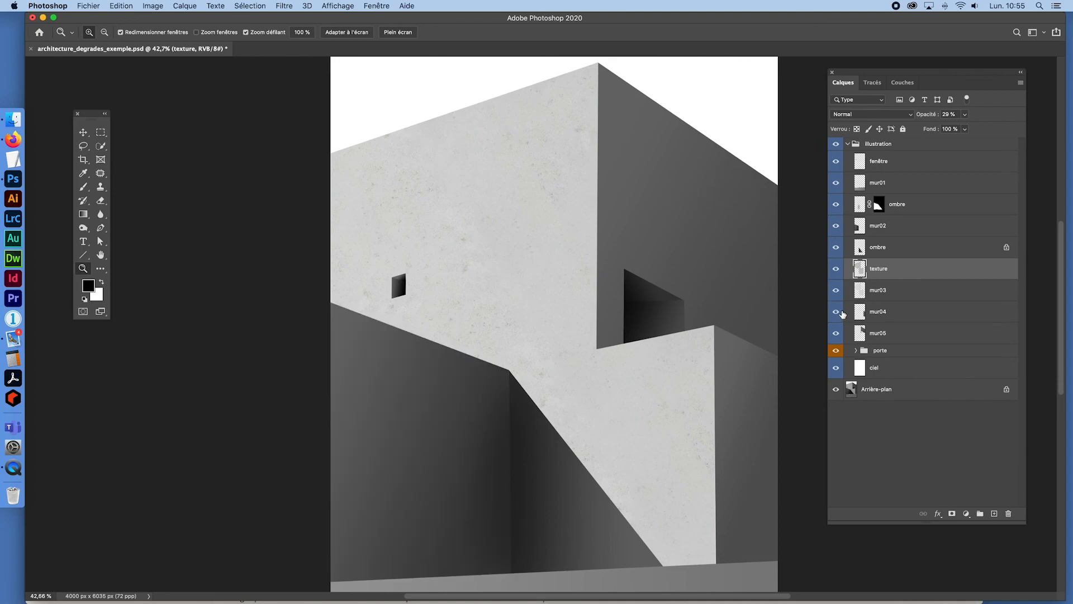
Step: Check which walls mur02 and mur05 cover by hiding and showing each layer
click(839, 225)
click(839, 226)
click(837, 335)
click(837, 334)
Step: Add a new layer directly above mur05 and load the outline of mur05 as a selection
click(862, 336)
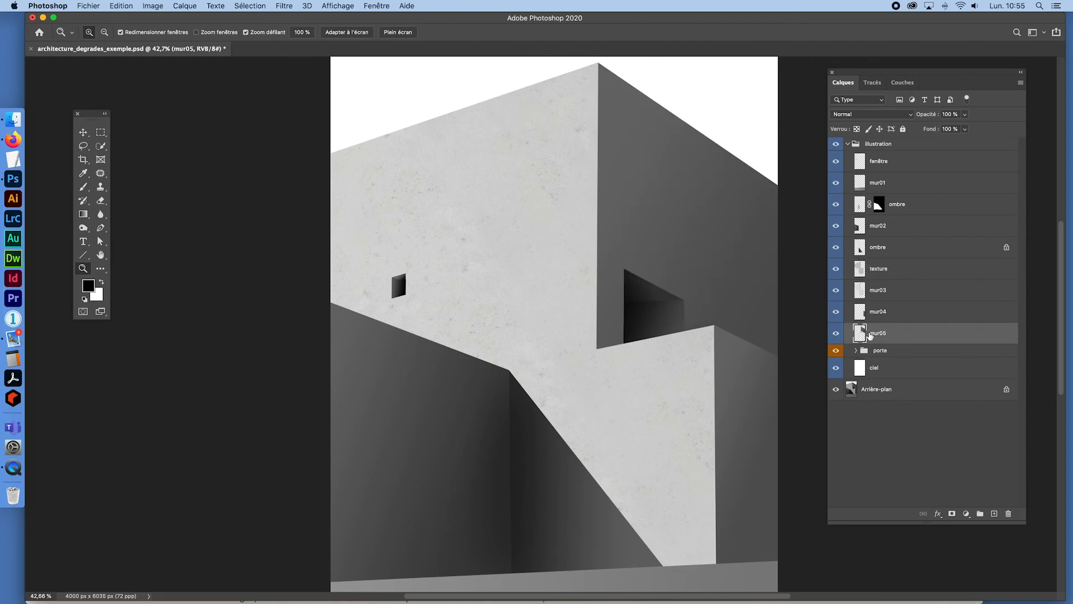
click(994, 513)
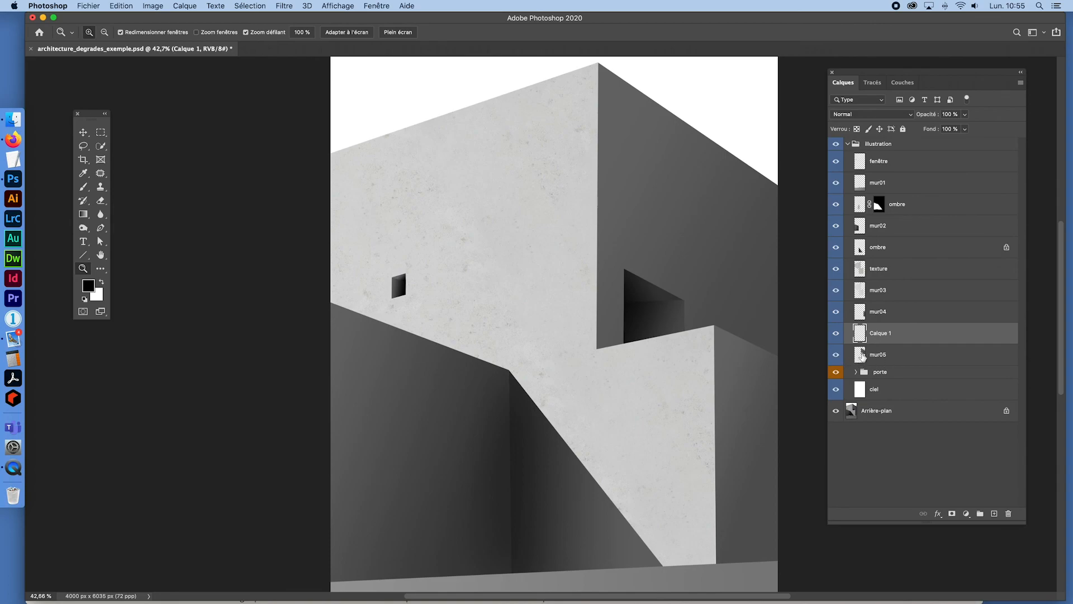
super+click(860, 355)
Step: Fill the selected wall with the concrete pattern using the Remplissage symétrique script at a reduced pattern scale, and deselect
click(121, 6)
click(134, 177)
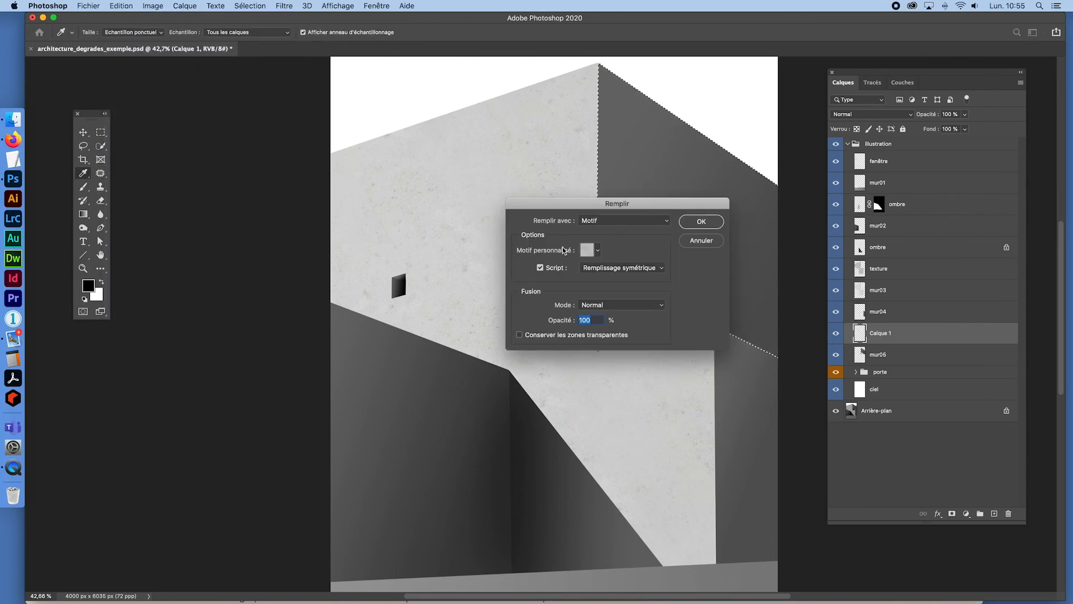
click(624, 267)
click(620, 267)
click(702, 222)
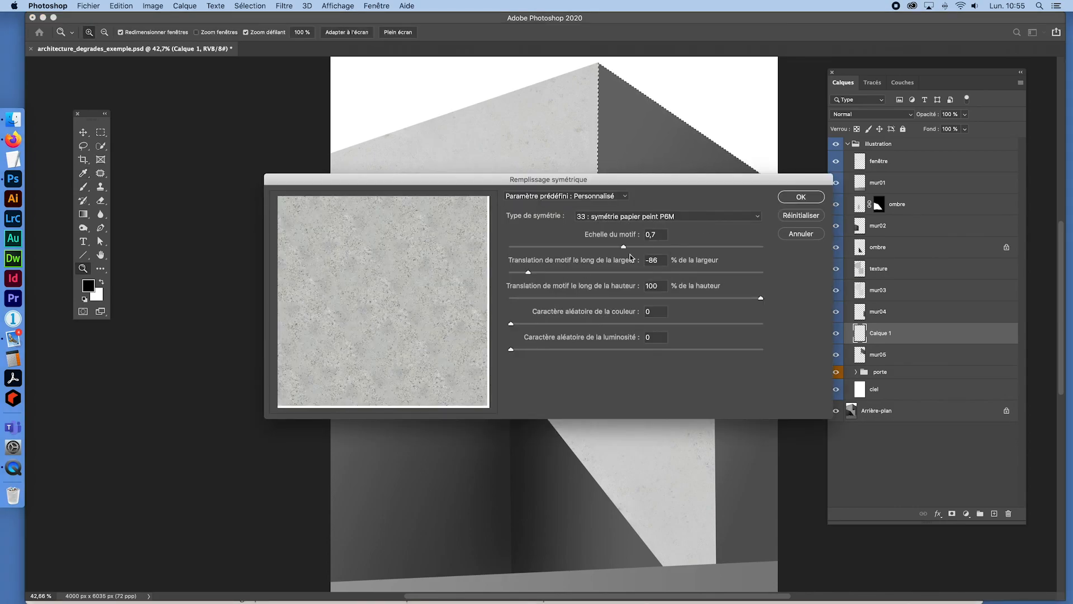
drag(623, 247, 596, 248)
click(801, 198)
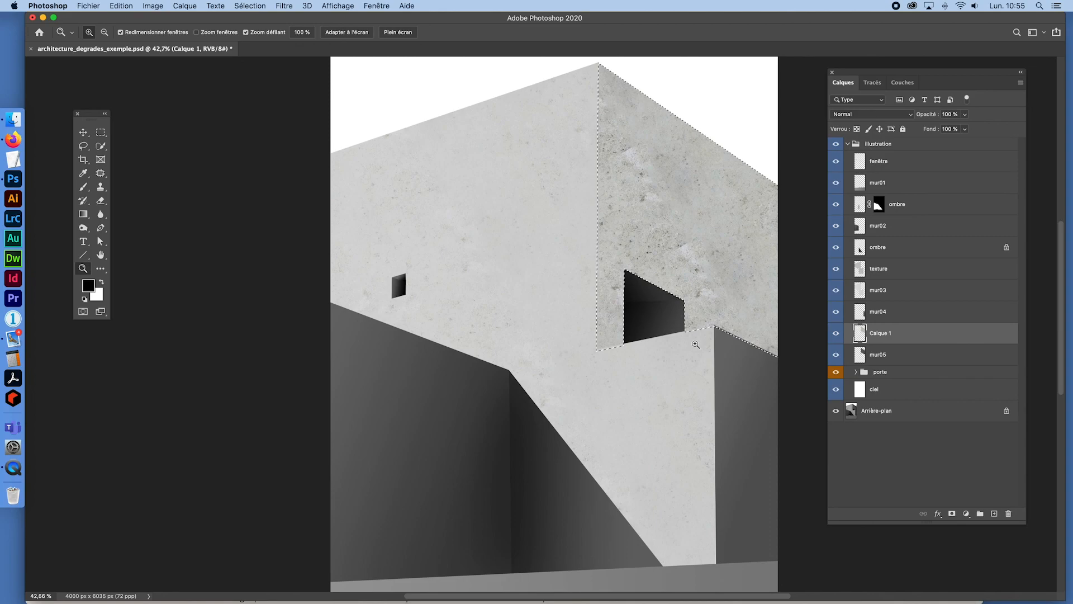
key(super+d)
Step: Try the new texture layer at 20 % opacity, and restore it to 100 %
click(965, 115)
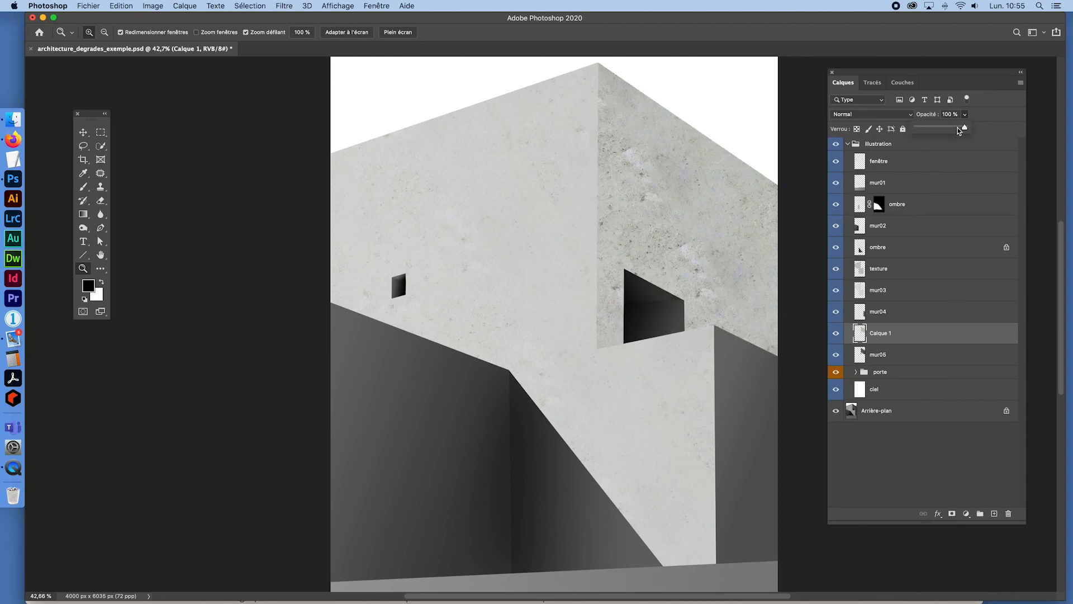
click(926, 128)
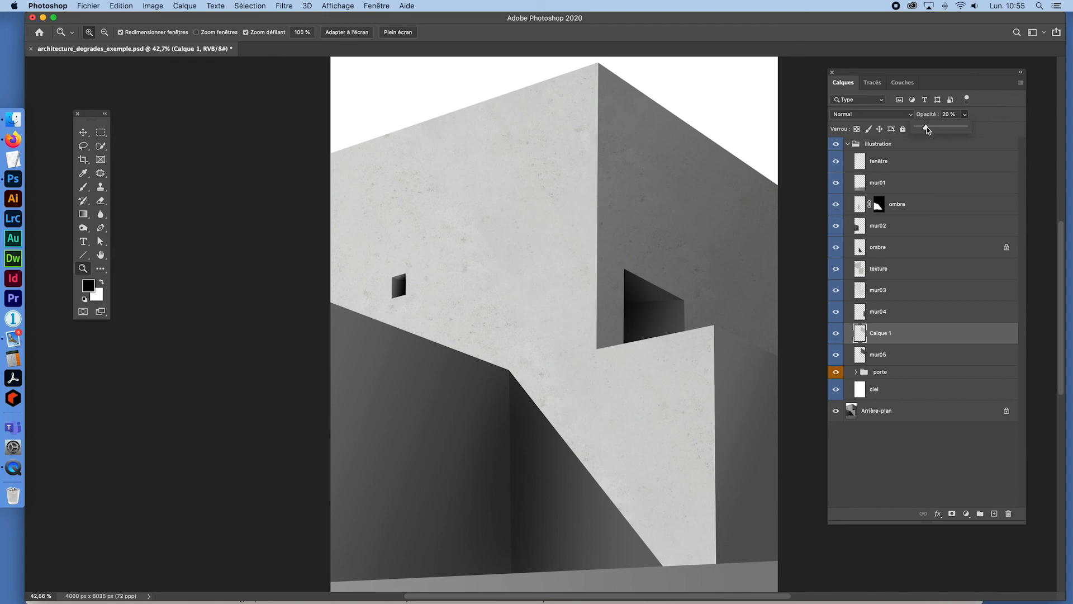
drag(927, 126, 967, 127)
Step: Set the new texture layer's blend mode to Produit and its opacity to 48 %
click(869, 116)
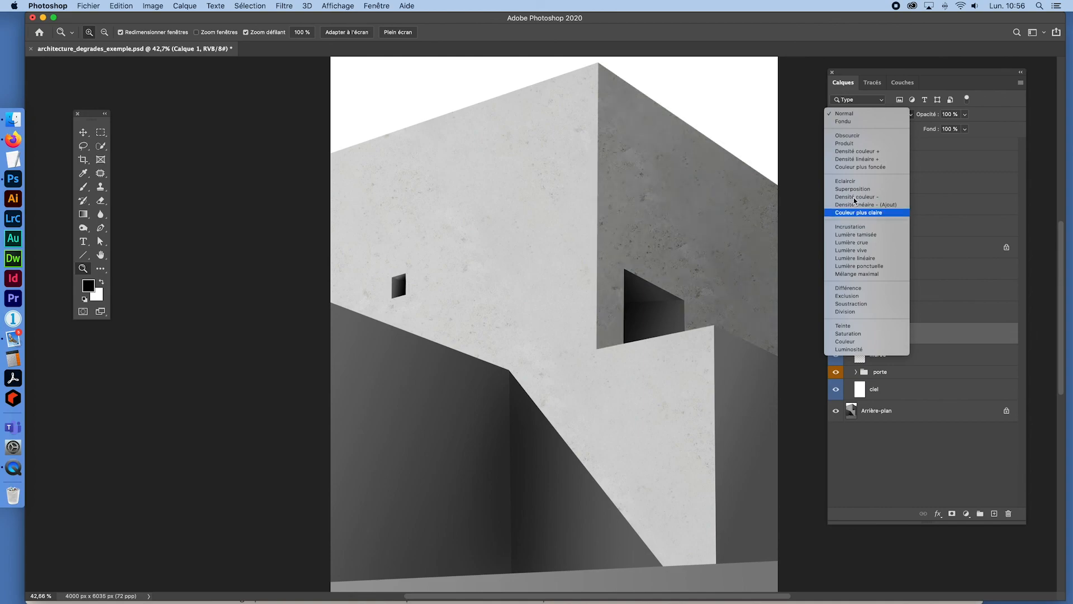
click(850, 144)
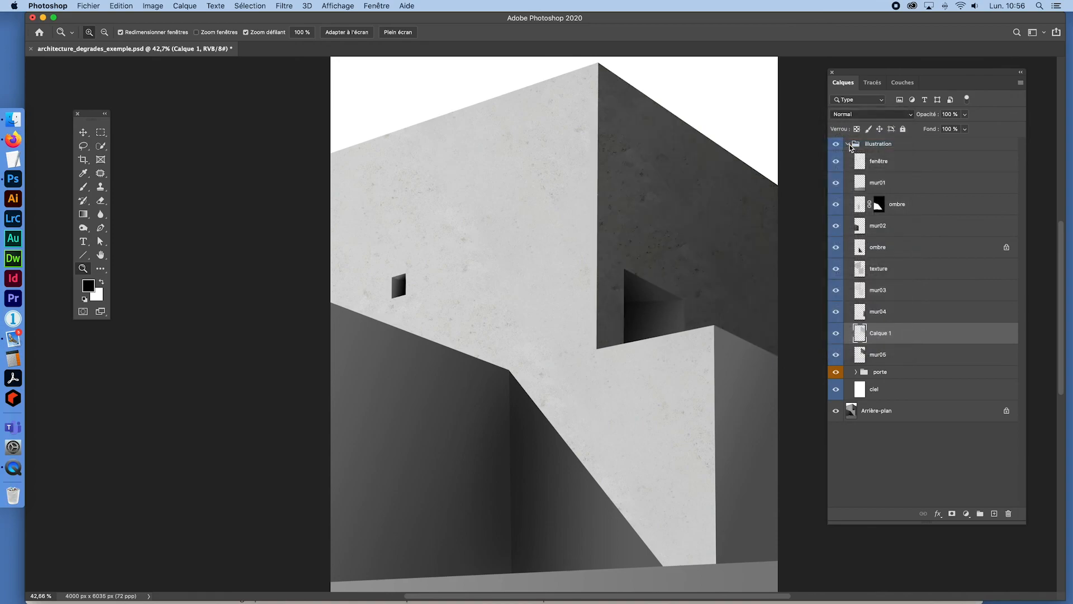
click(966, 115)
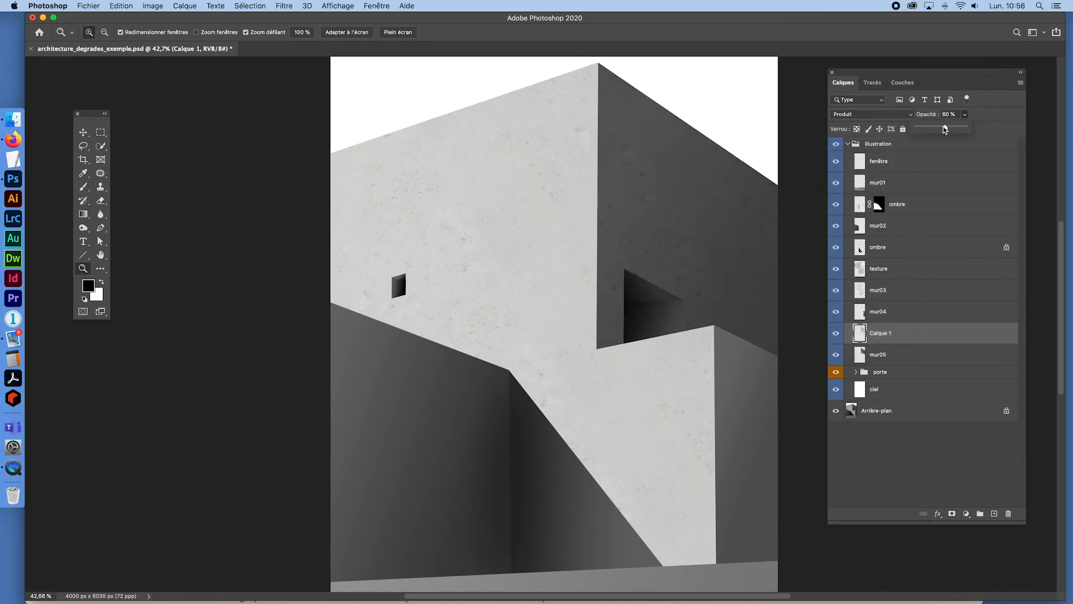
Step: Compare the mur05 wall with and without its texture by repeatedly hiding and showing the new layer
click(836, 335)
click(836, 335)
click(836, 335)
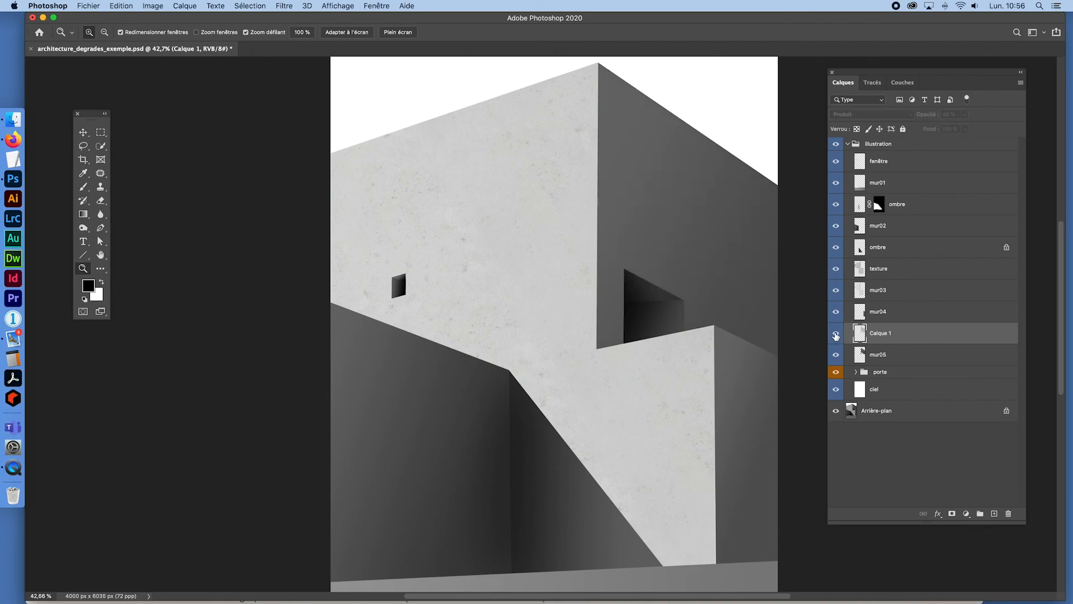
click(837, 335)
click(837, 336)
click(837, 336)
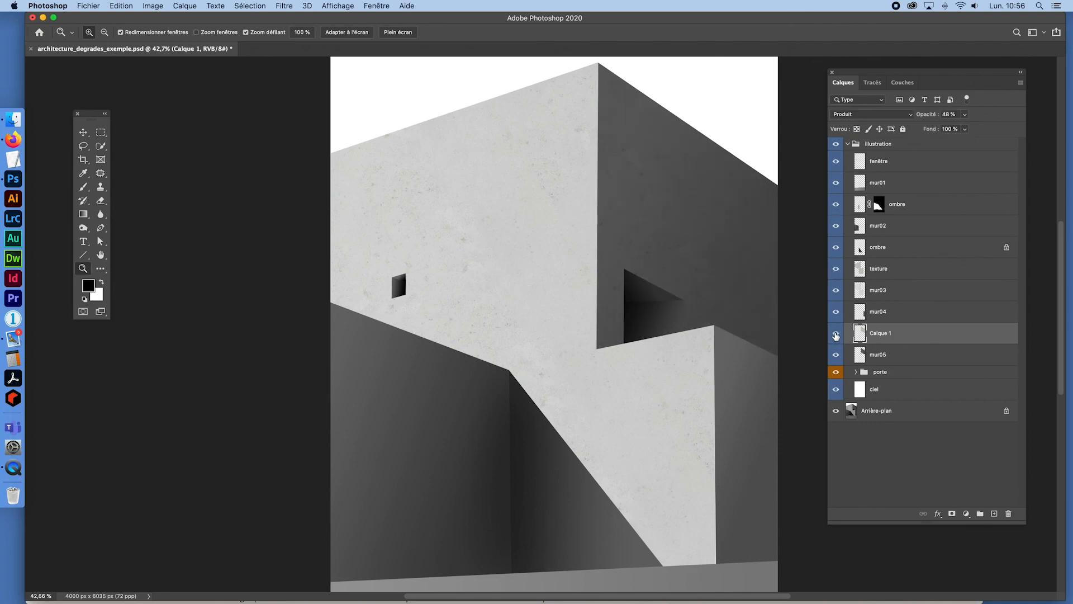